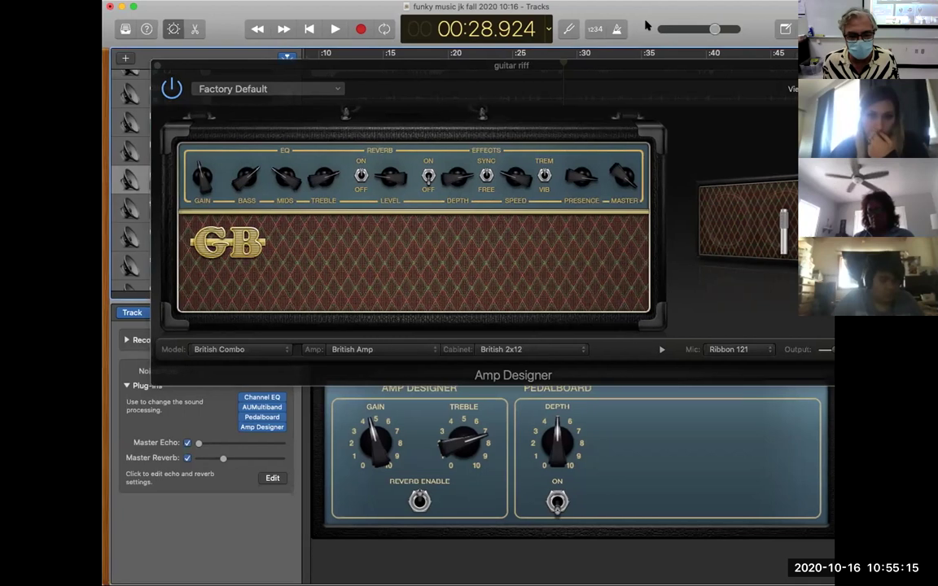
Close the Amp Designer window and bypass the Amp Designer plug-in on the guitar riff track
{"action": "left_click_drag", "start_coordinate": [645, 8], "coordinate": [633, 22]}
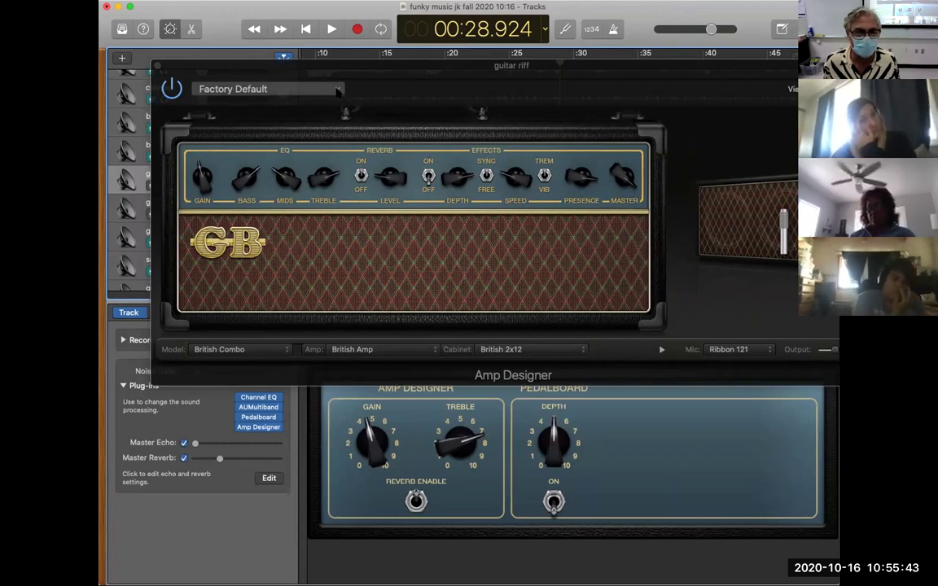
{"action": "left_click", "coordinate": [260, 441]}
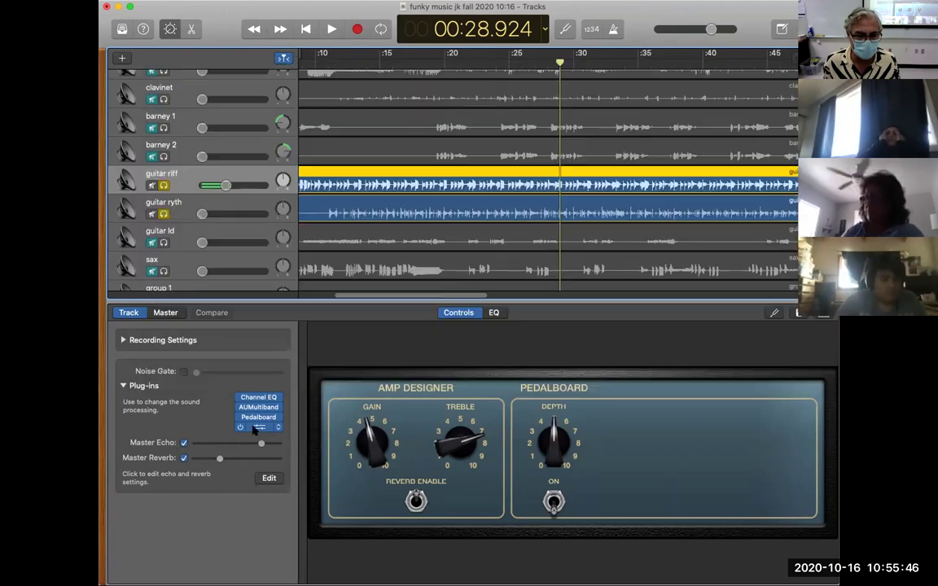
{"action": "left_click", "coordinate": [240, 429]}
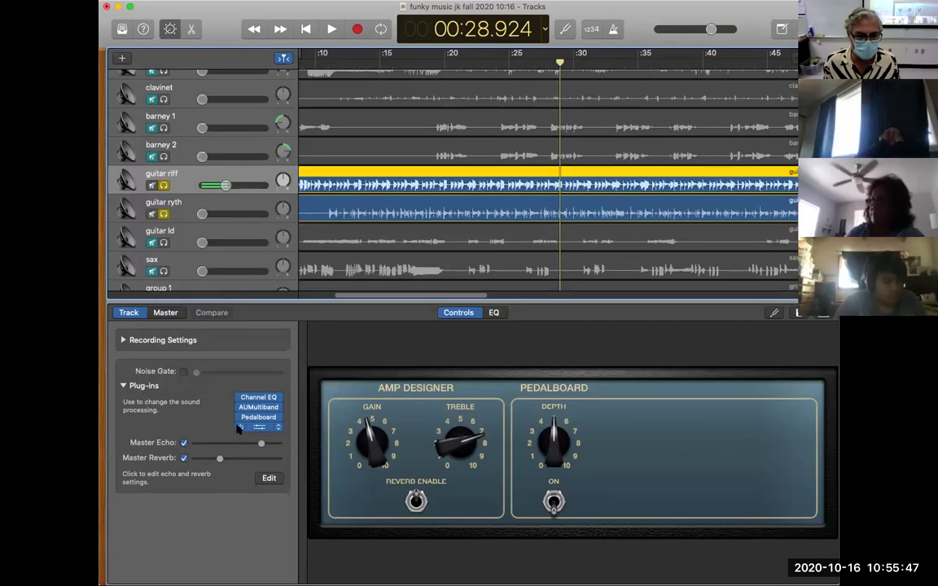
{"action": "left_click", "coordinate": [239, 428]}
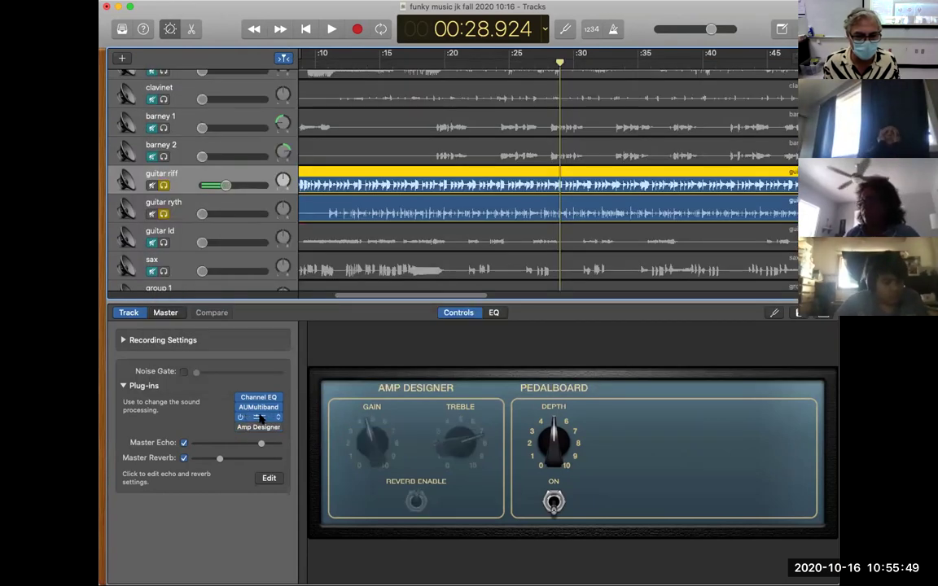
Open the guitar riff track's Pedalboard, then turn off the guitar ryth track's solo while playing the song
{"action": "left_click", "coordinate": [260, 417]}
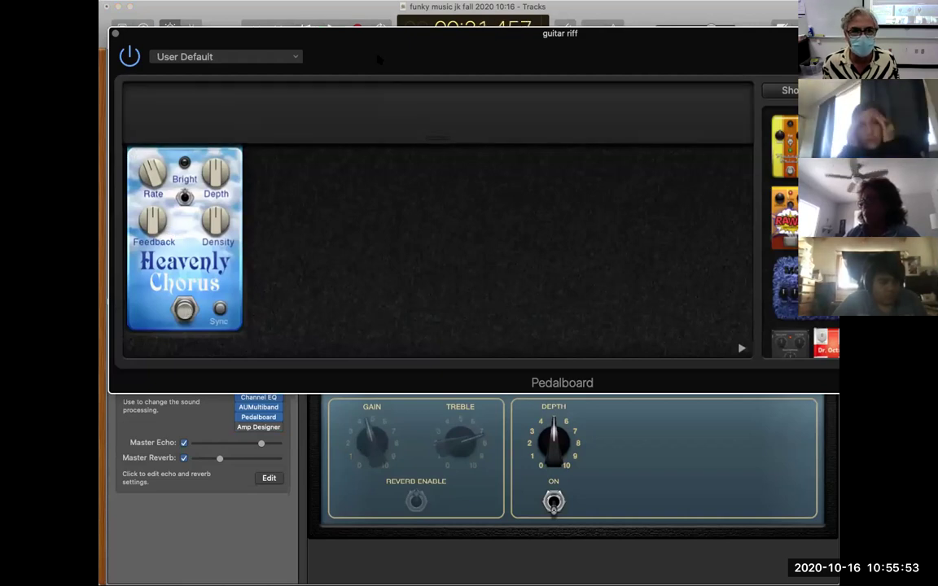
{"action": "left_click_drag", "start_coordinate": [374, 48], "coordinate": [480, 417]}
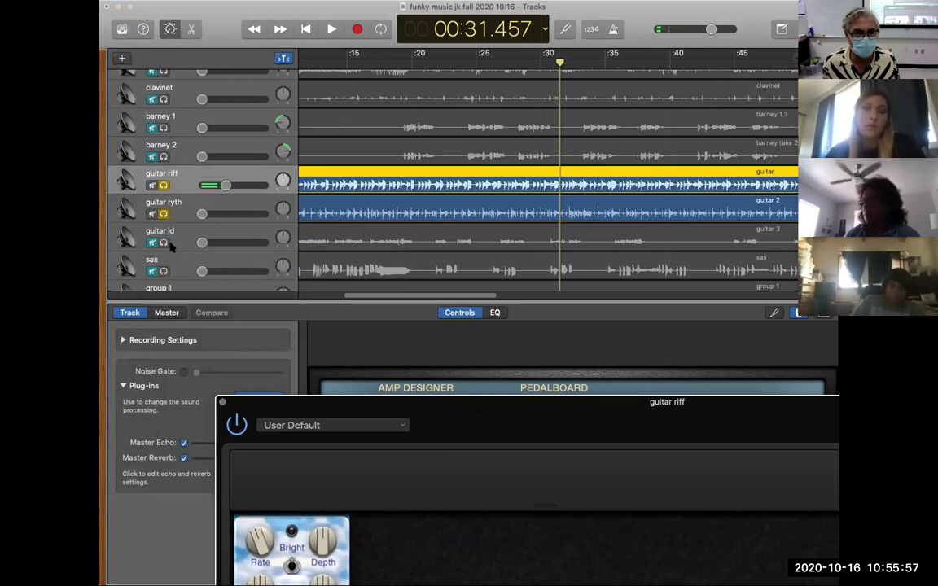
{"action": "key", "text": "space"}
{"action": "left_click", "coordinate": [163, 214]}
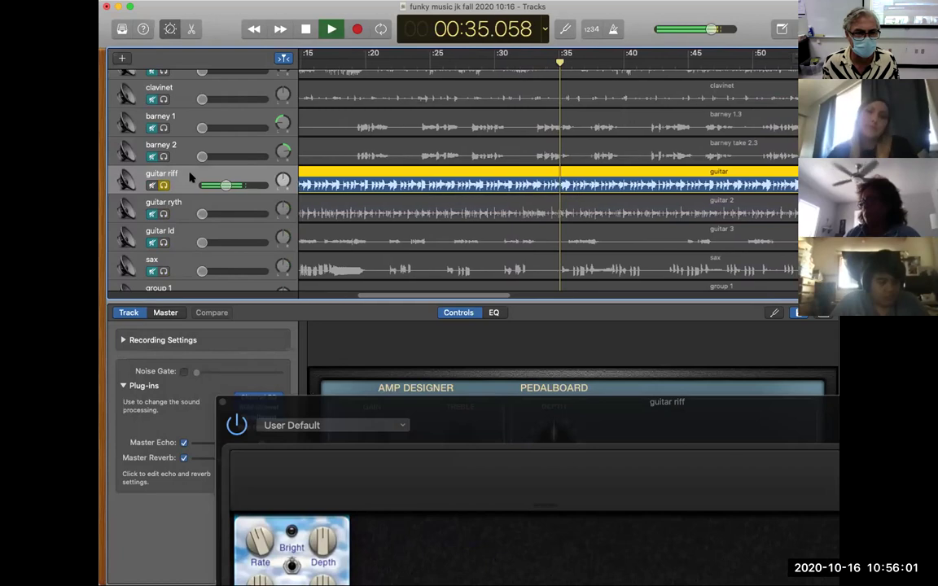
{"action": "key", "text": "space"}
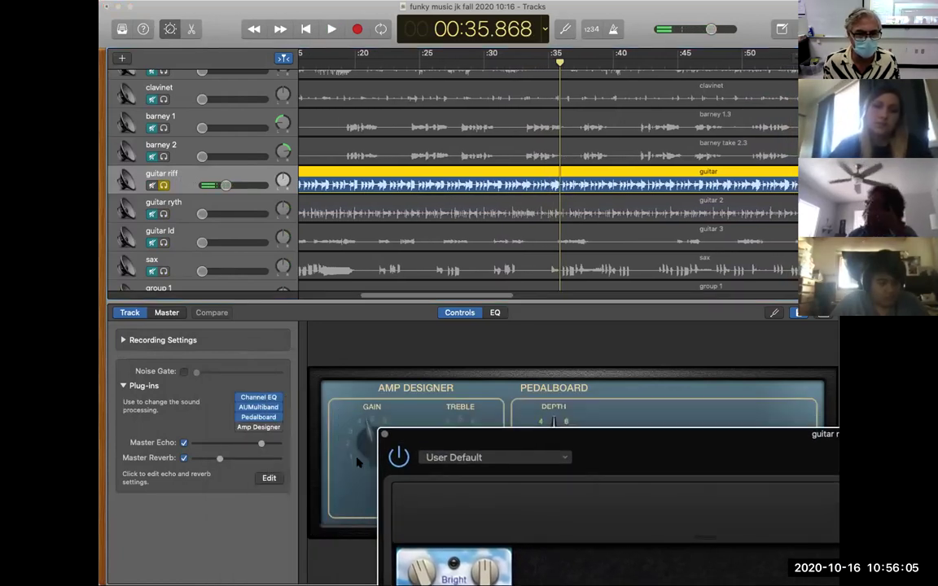
Turn the guitar riff track's Master Echo and Master Reverb down to minimum and play back the dry sound
{"action": "left_click_drag", "start_coordinate": [259, 444], "coordinate": [196, 459]}
{"action": "key", "text": "space"}
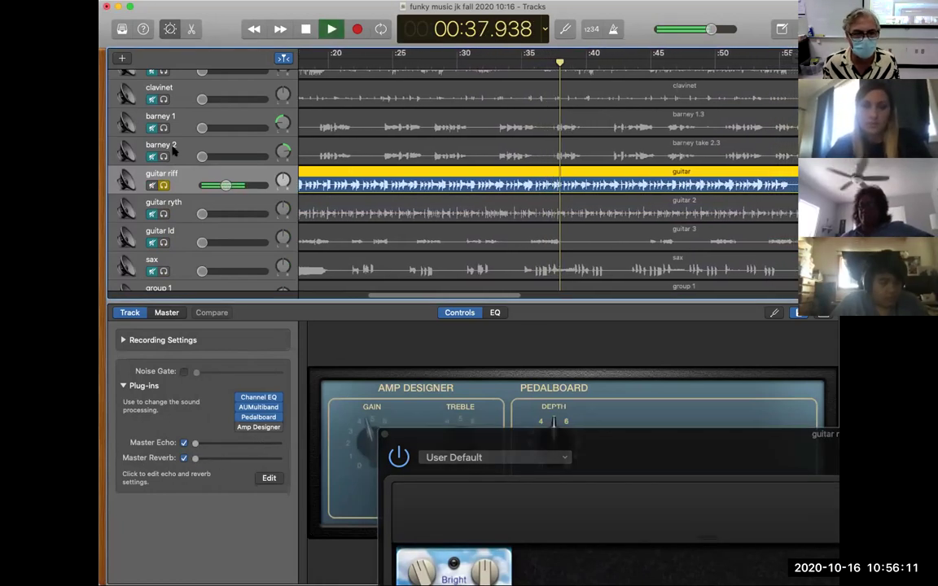
{"action": "left_click", "coordinate": [258, 417]}
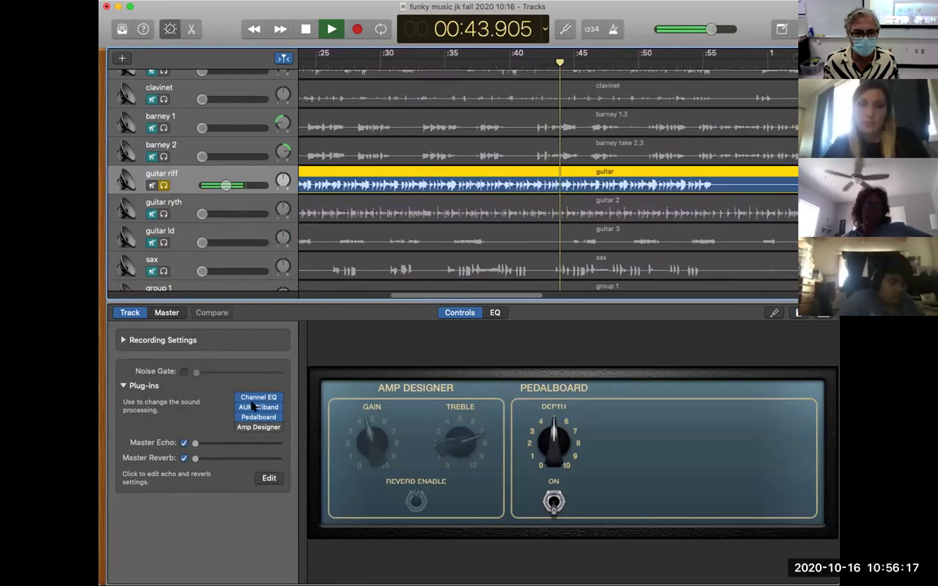
{"action": "mouse_move", "coordinate": [256, 417]}
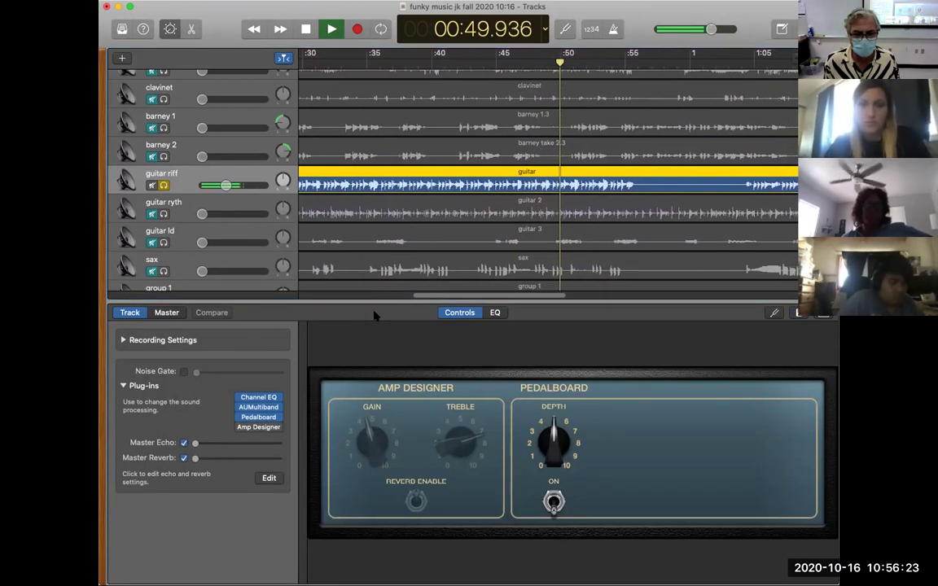
{"action": "left_click", "coordinate": [306, 29]}
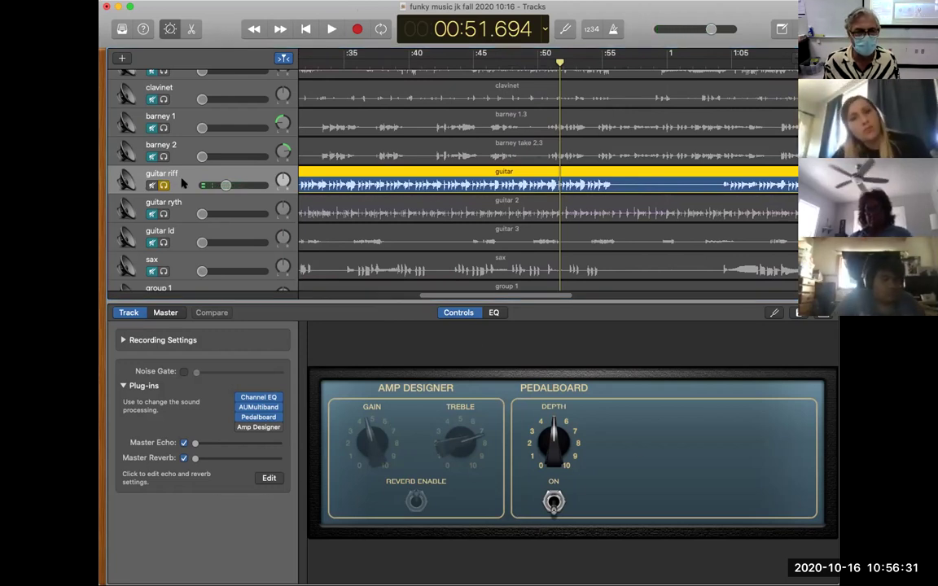
Reopen the Pedalboard, switch on the Heavenly Chorus pedal during playback and turn up its Rate
{"action": "left_click", "coordinate": [258, 417]}
{"action": "left_click_drag", "start_coordinate": [488, 444], "coordinate": [278, 120]}
{"action": "key", "text": "space"}
{"action": "left_click", "coordinate": [244, 386]}
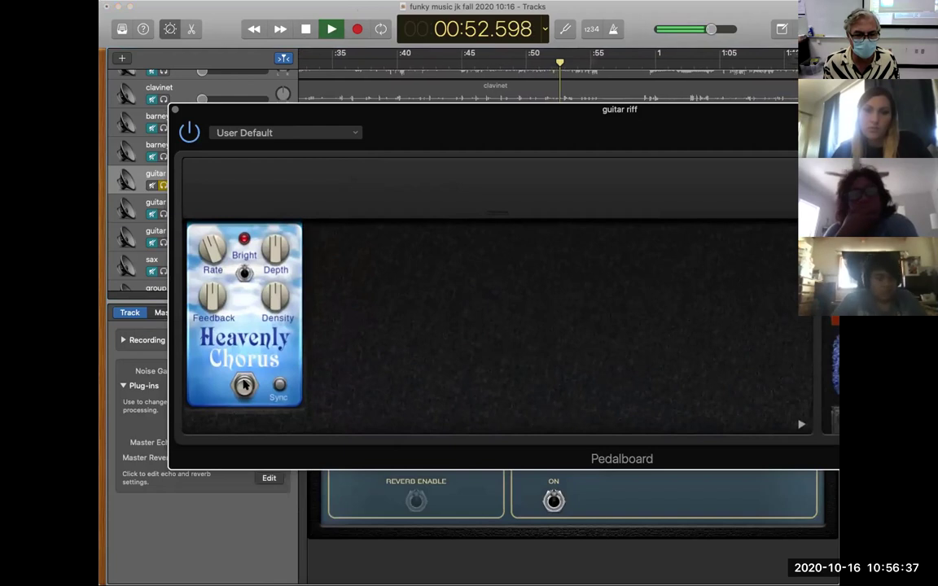
{"action": "left_click_drag", "start_coordinate": [203, 233], "coordinate": [206, 227]}
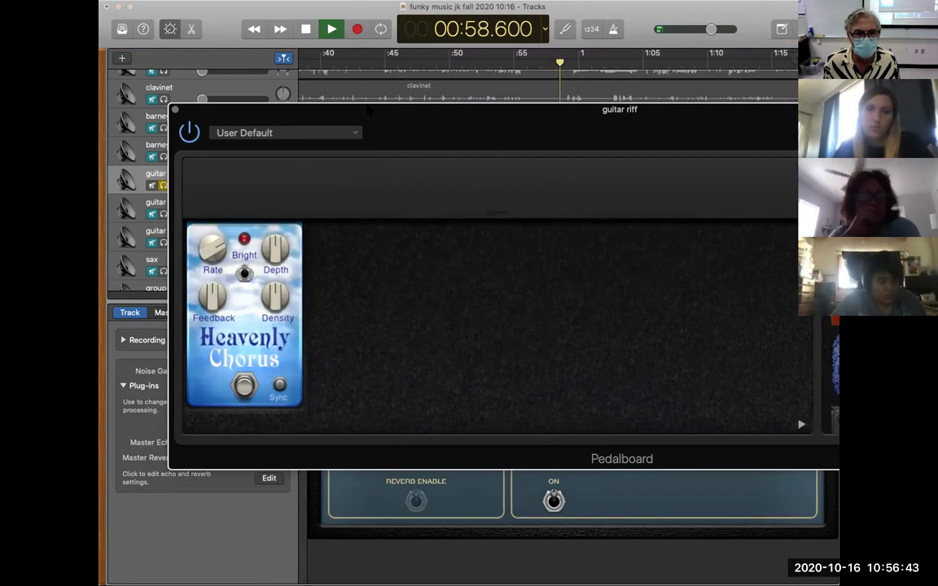
Replay from about 52 seconds, turn the Heavenly Chorus Rate down and raise its Depth to 71%
{"action": "left_click", "coordinate": [480, 51]}
{"action": "left_click", "coordinate": [481, 52]}
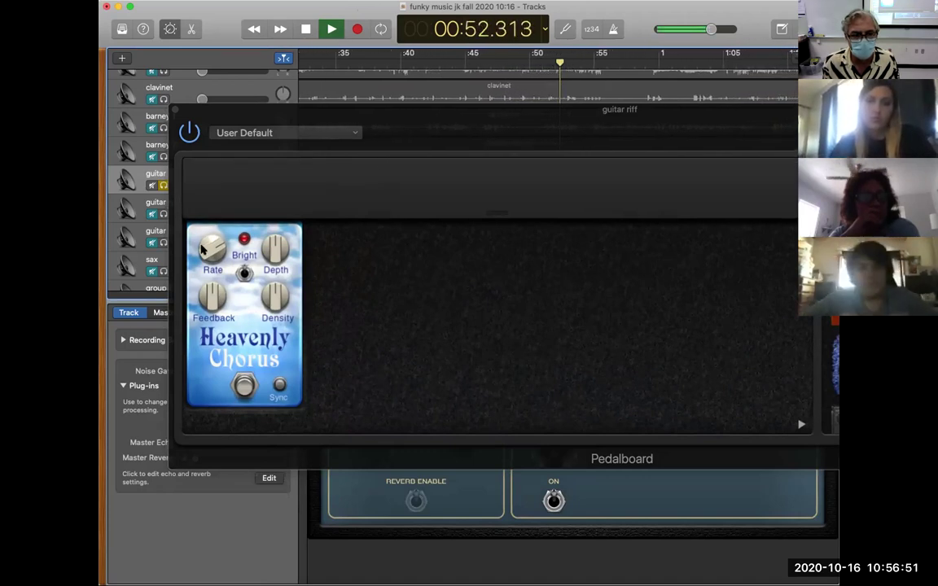
{"action": "key", "text": "space"}
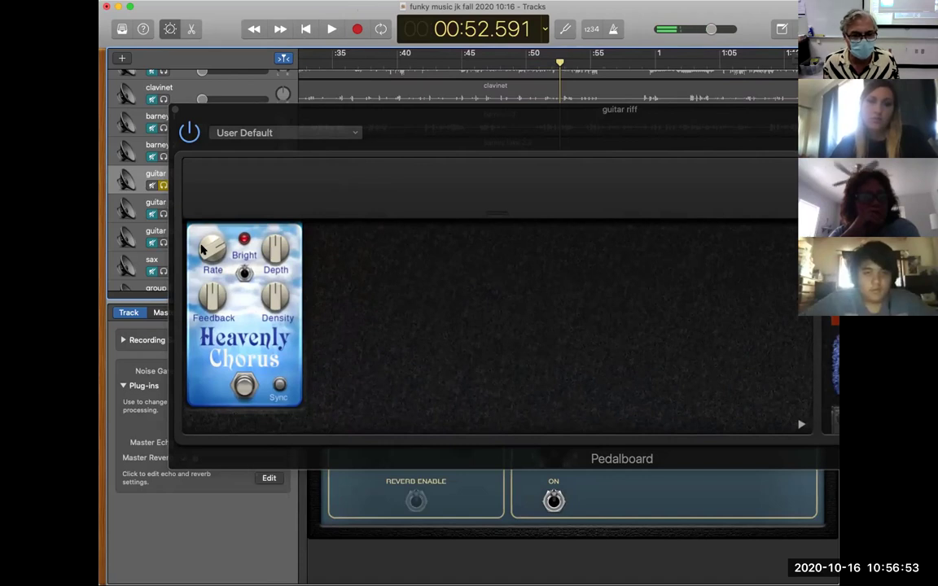
{"action": "left_click_drag", "start_coordinate": [198, 246], "coordinate": [206, 293]}
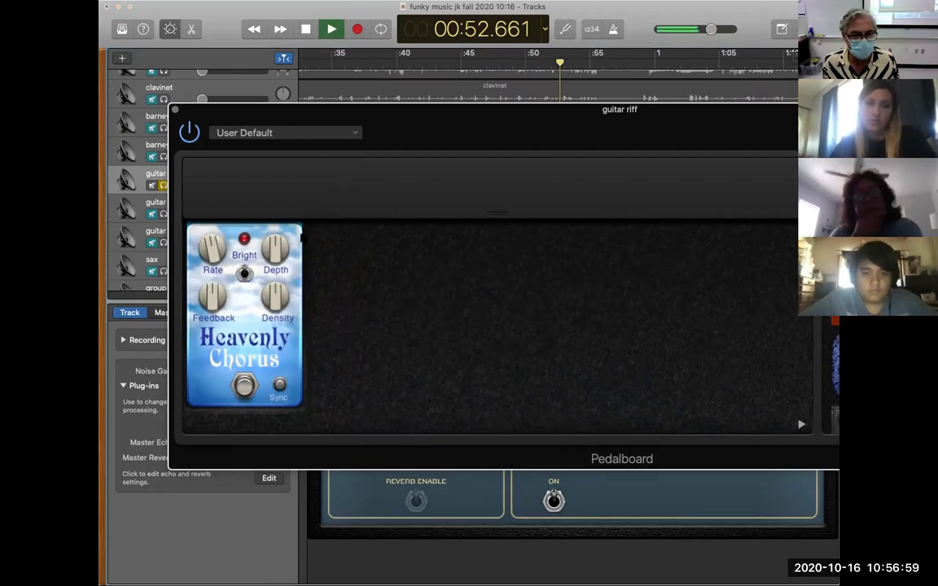
{"action": "left_click_drag", "start_coordinate": [207, 236], "coordinate": [210, 253]}
{"action": "left_click_drag", "start_coordinate": [277, 251], "coordinate": [279, 226]}
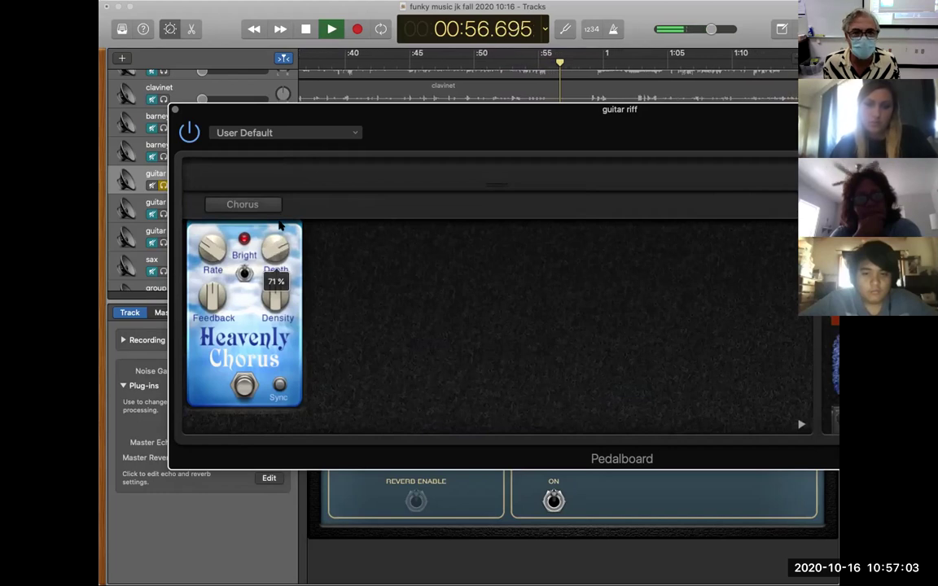
Replay from about 31 seconds and adjust Heavenly Chorus: Depth to 67%, Feedback lower and Density higher
{"action": "left_click_drag", "start_coordinate": [475, 31], "coordinate": [474, 42]}
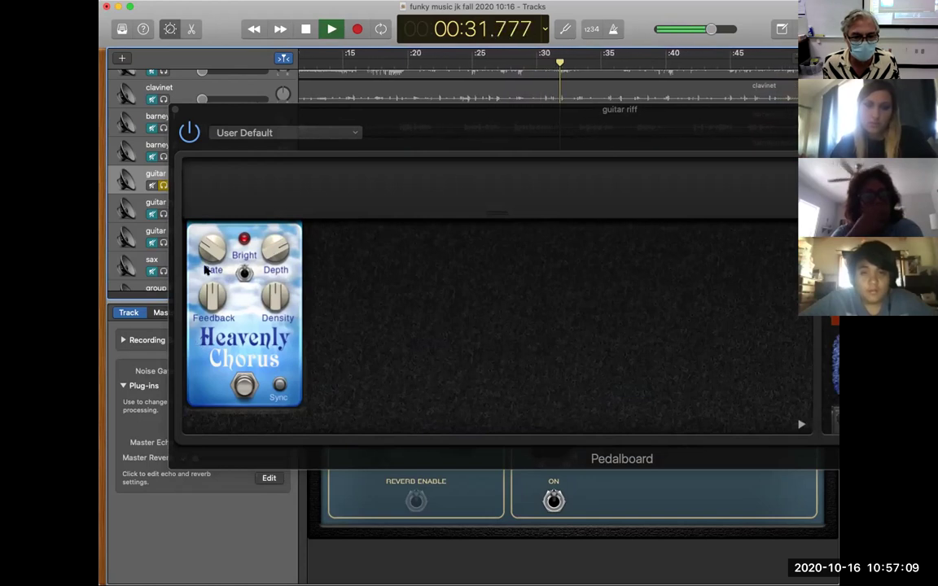
{"action": "mouse_move", "coordinate": [273, 246]}
{"action": "left_mouse_down"}
{"action": "mouse_move", "coordinate": [273, 236]}
{"action": "mouse_move", "coordinate": [272, 246]}
{"action": "left_mouse_up"}
{"action": "mouse_move", "coordinate": [210, 298]}
{"action": "left_mouse_down"}
{"action": "mouse_move", "coordinate": [199, 305]}
{"action": "mouse_move", "coordinate": [204, 314]}
{"action": "left_mouse_up"}
{"action": "left_click_drag", "start_coordinate": [276, 297], "coordinate": [247, 281]}
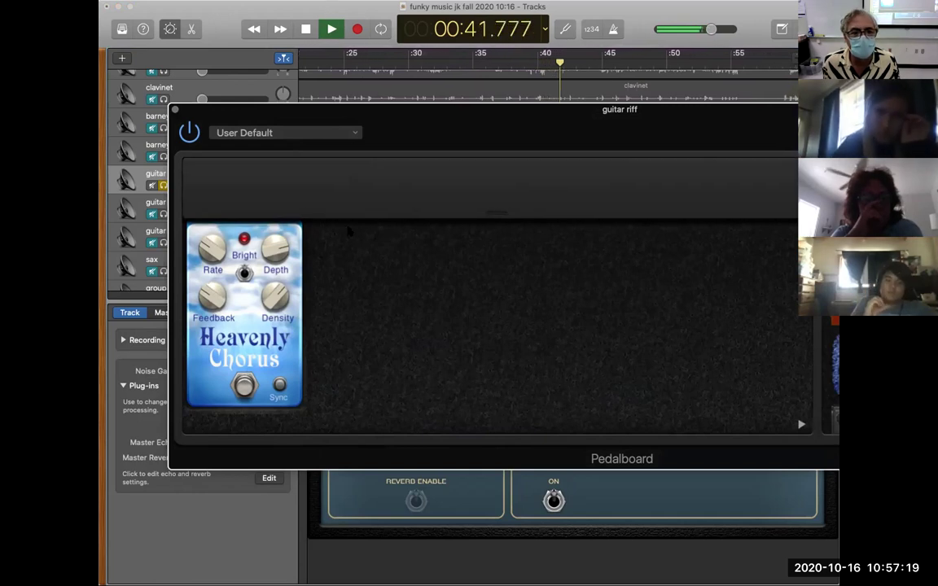
{"action": "key", "text": "space"}
{"action": "mouse_move", "coordinate": [276, 259]}
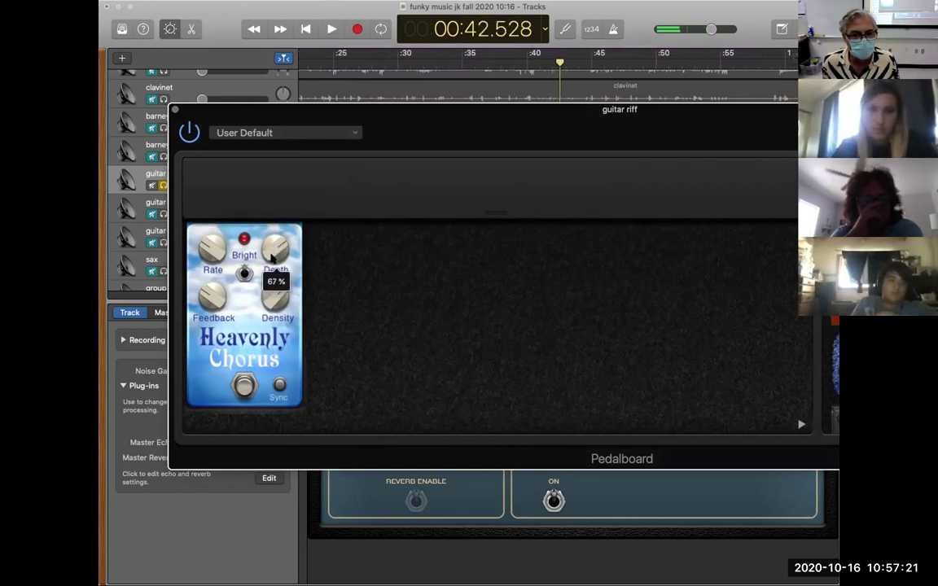
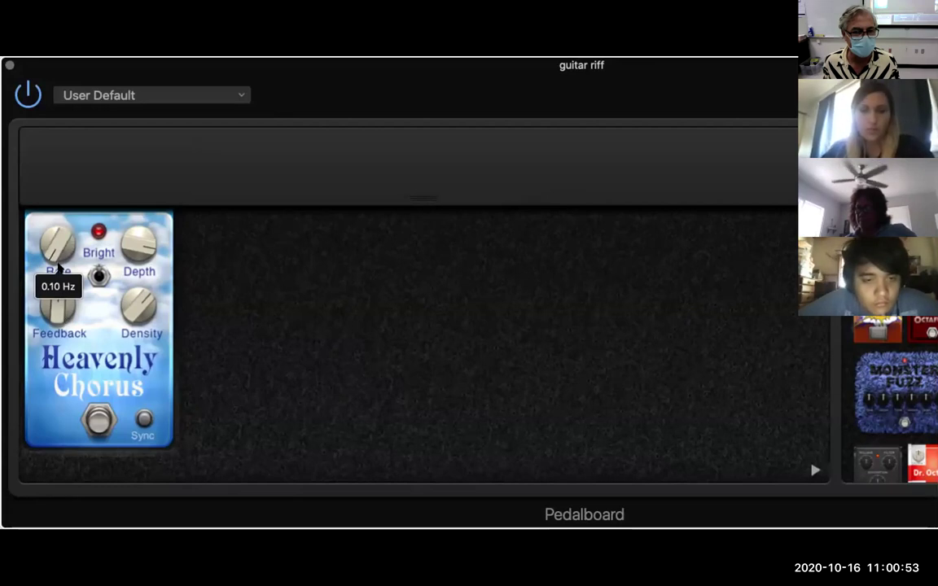
Raise the Heavenly Chorus pedal's Rate from its minimum and turn its Feedback down
{"action": "left_click_drag", "start_coordinate": [49, 238], "coordinate": [51, 218]}
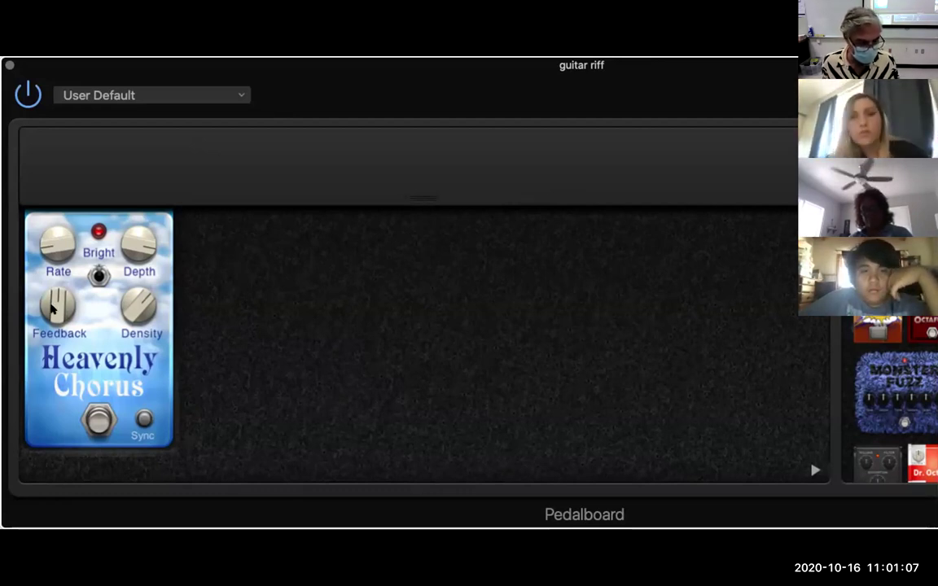
{"action": "left_click_drag", "start_coordinate": [52, 308], "coordinate": [47, 228]}
{"action": "left_click_drag", "start_coordinate": [45, 295], "coordinate": [35, 392]}
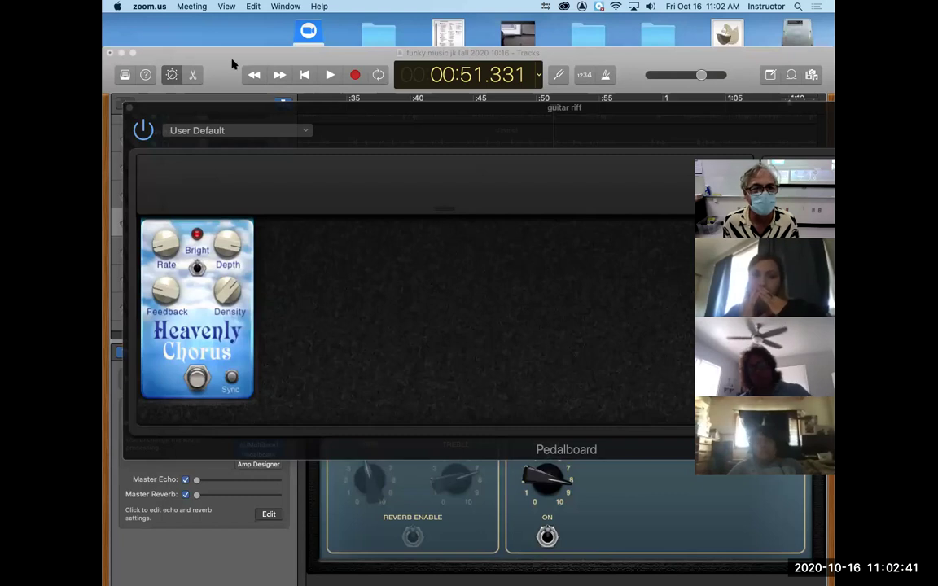
Switch to Google Chrome and search Google for "plate reverb"
{"action": "mouse_move", "coordinate": [458, 572]}
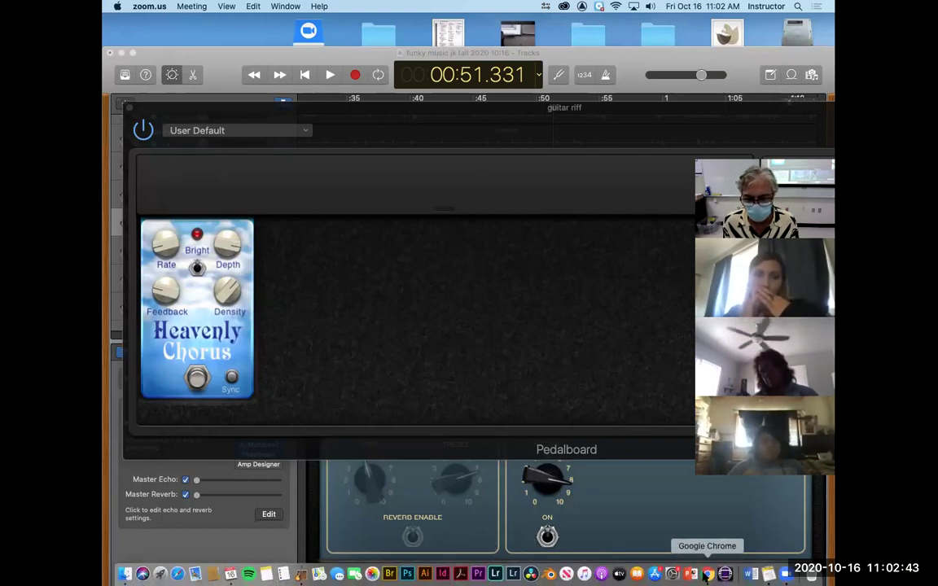
{"action": "left_click", "coordinate": [766, 574]}
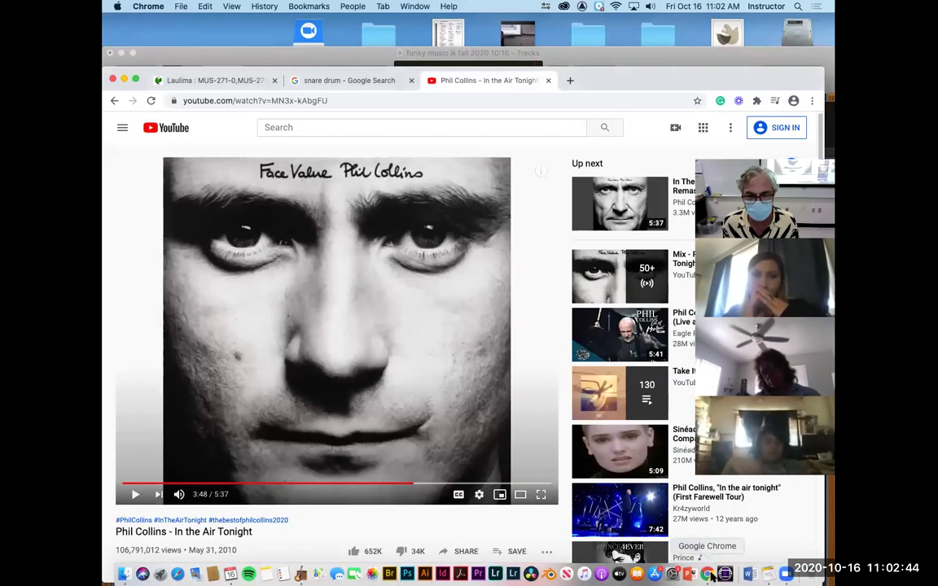
{"action": "left_click", "coordinate": [341, 101]}
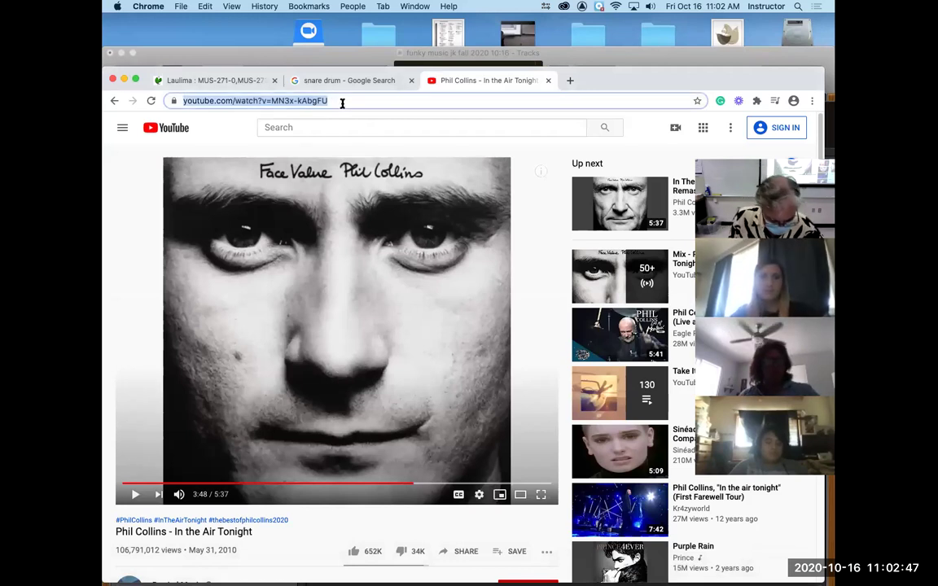
{"action": "type", "text": "plate reverb"}
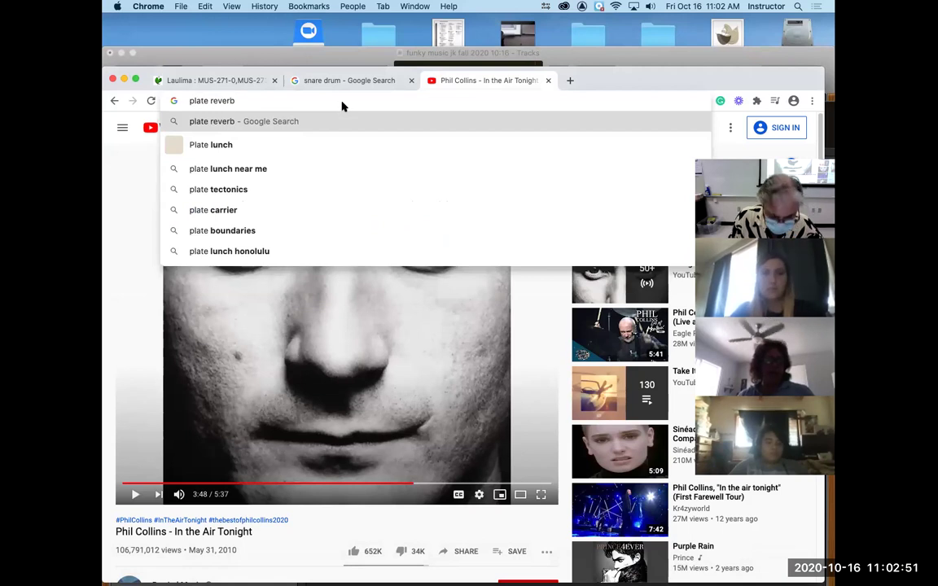
{"action": "key", "text": "Return"}
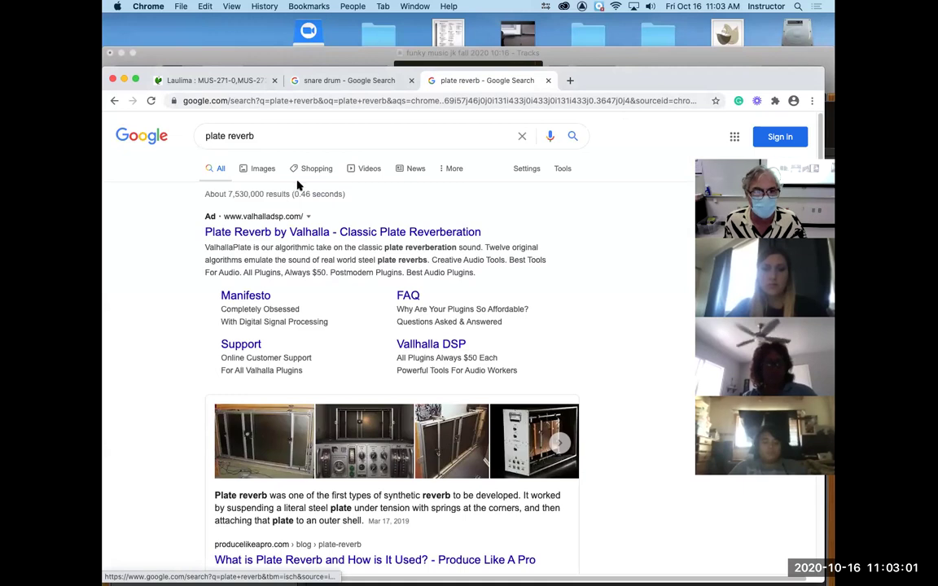
Show the image results for plate reverb and open the eBay listing for the Pluto Plate reverb
{"action": "left_click", "coordinate": [266, 168]}
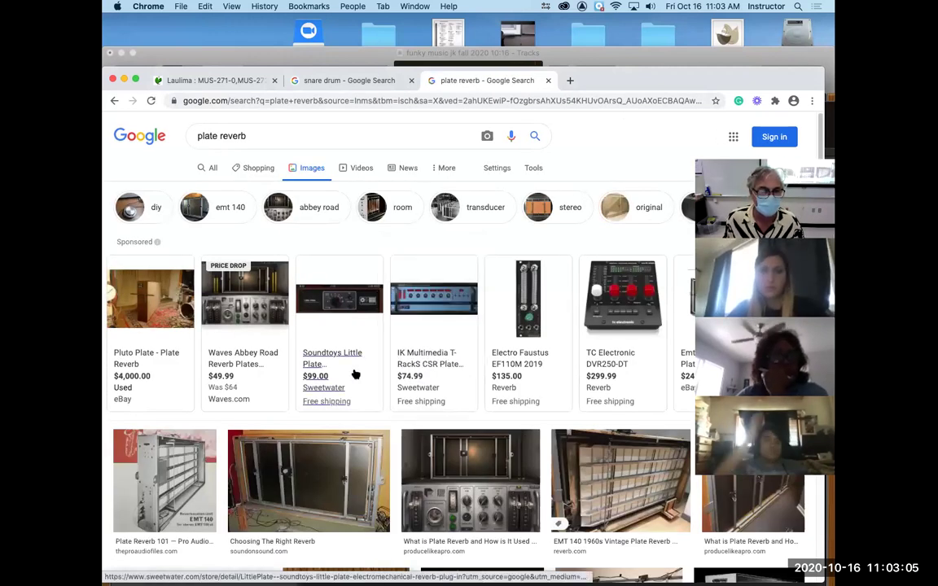
{"action": "left_click", "coordinate": [162, 352]}
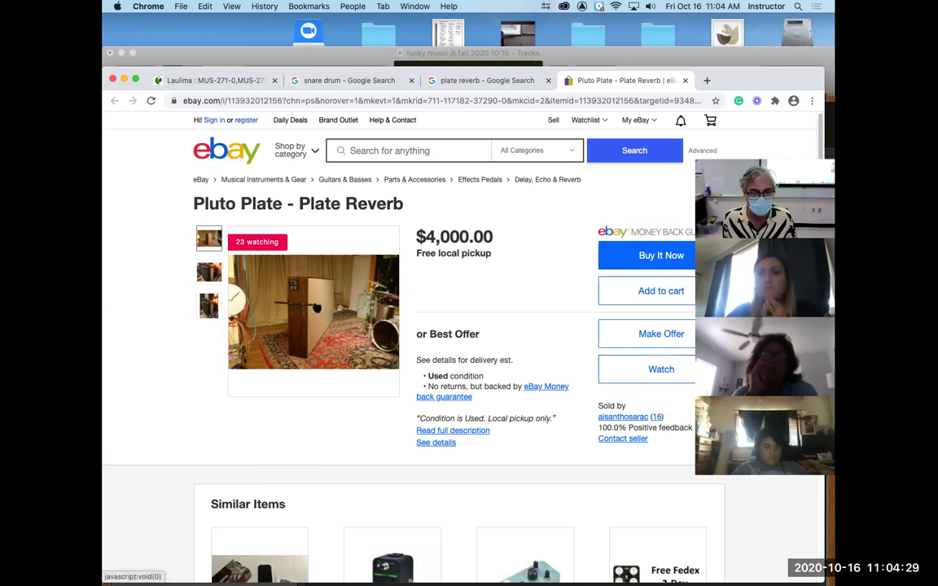
{"action": "left_click_drag", "start_coordinate": [704, 77], "coordinate": [769, 96]}
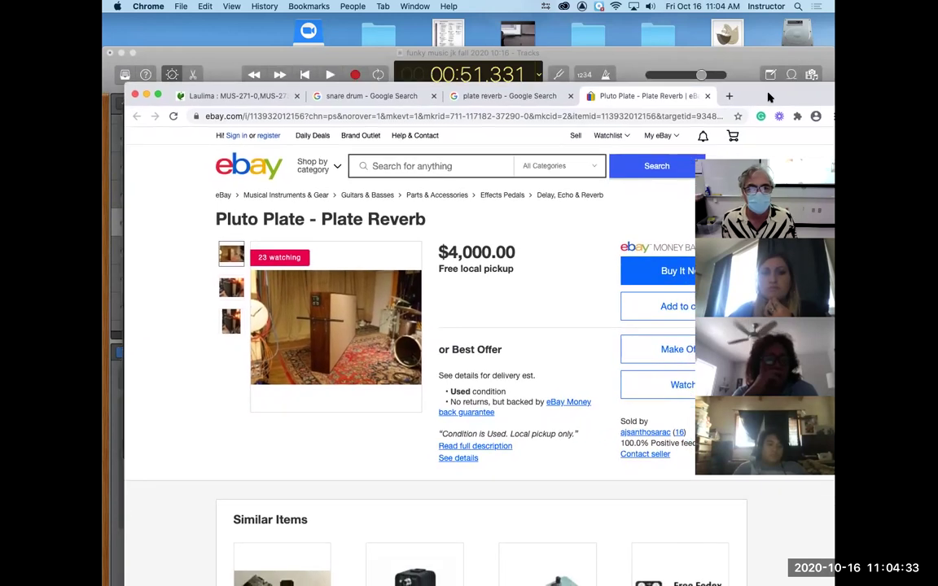
Search Google for "spring reverb" in place of the eBay listing
{"action": "left_click", "coordinate": [411, 114]}
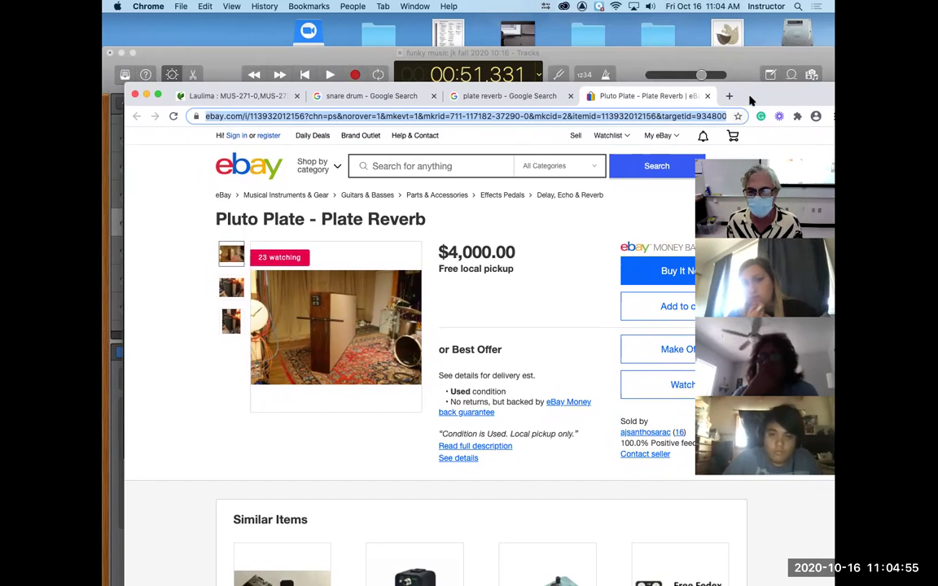
{"action": "left_click_drag", "start_coordinate": [753, 95], "coordinate": [755, 95]}
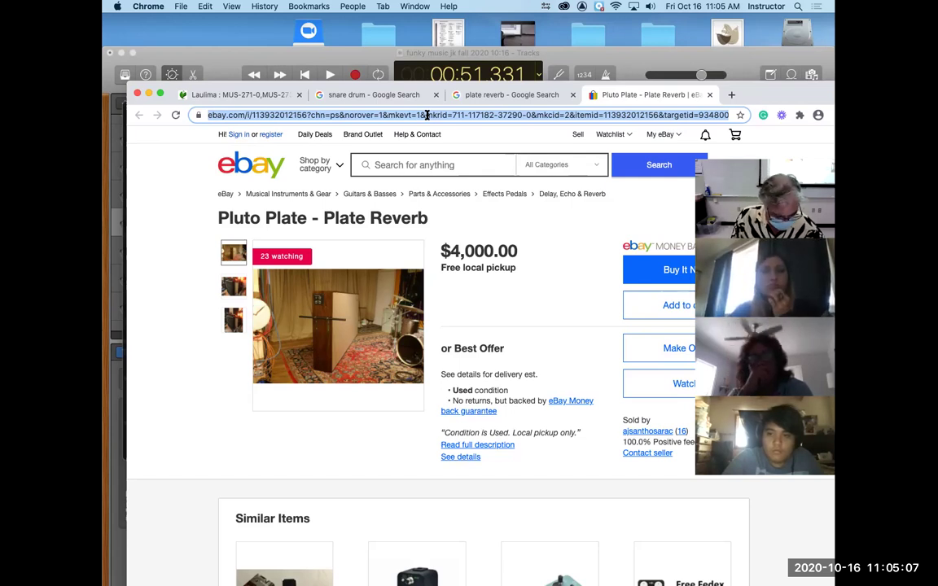
{"action": "type", "text": "sp"}
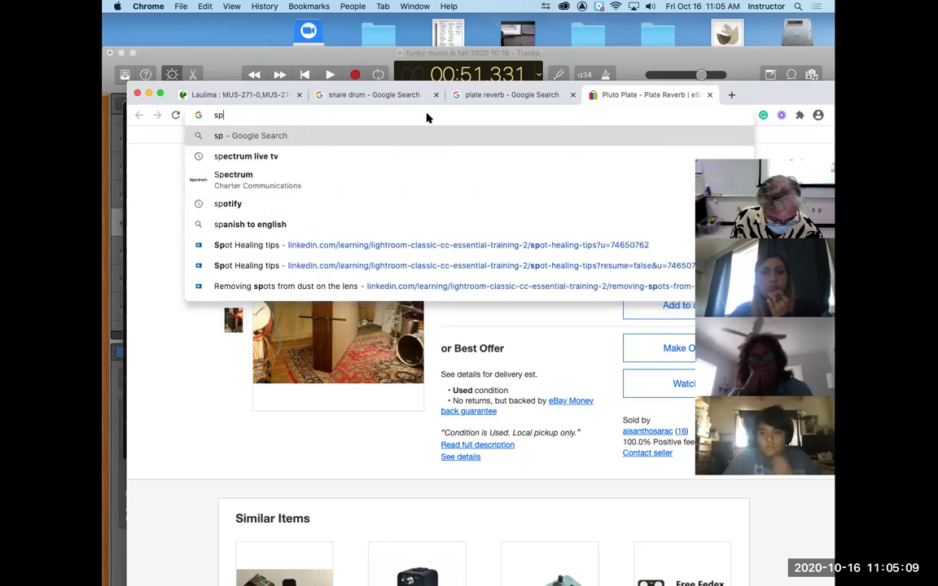
{"action": "type", "text": "ring re"}
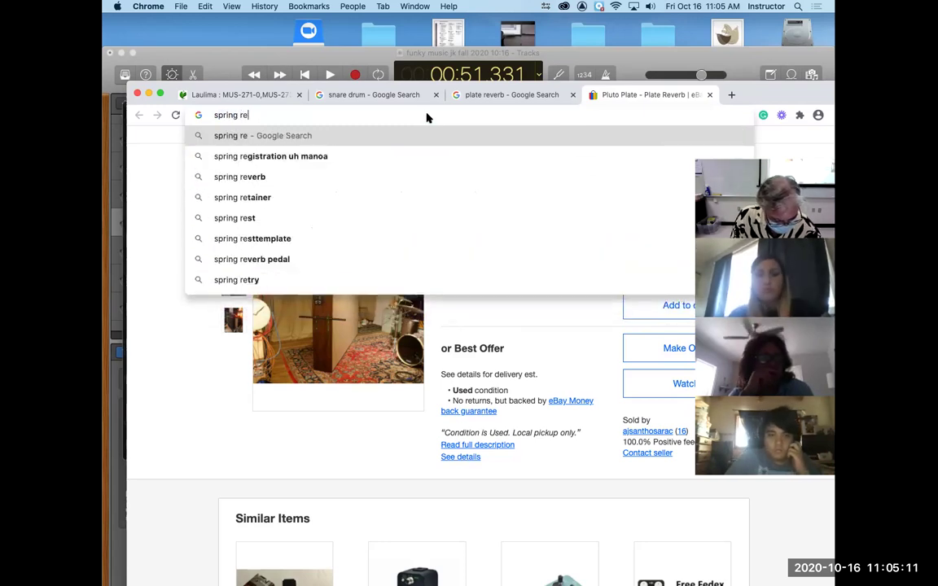
{"action": "type", "text": "verb"}
{"action": "key", "text": "Return"}
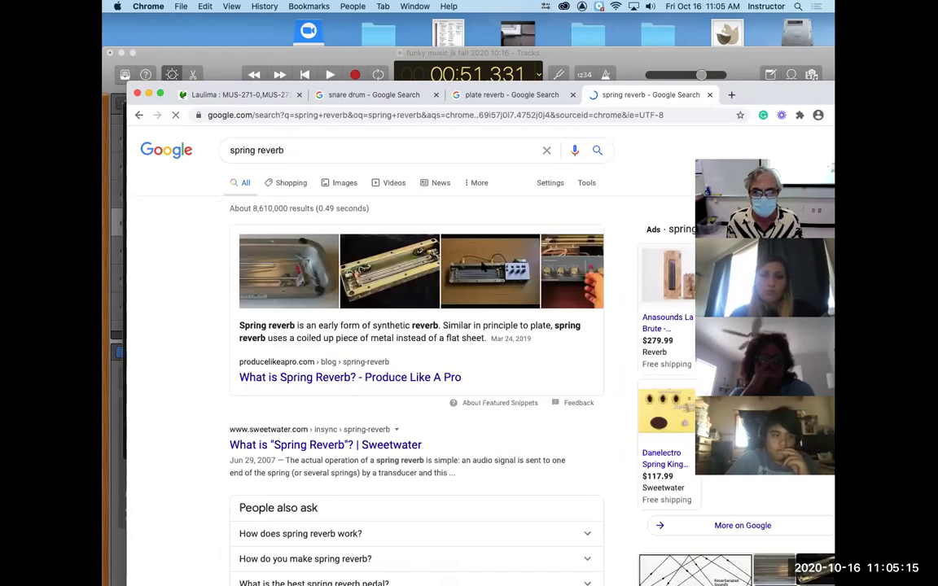
Show the image results for spring reverb, select the Produce Like A Pro picture and view the sponsored reverb units
{"action": "left_click", "coordinate": [487, 281]}
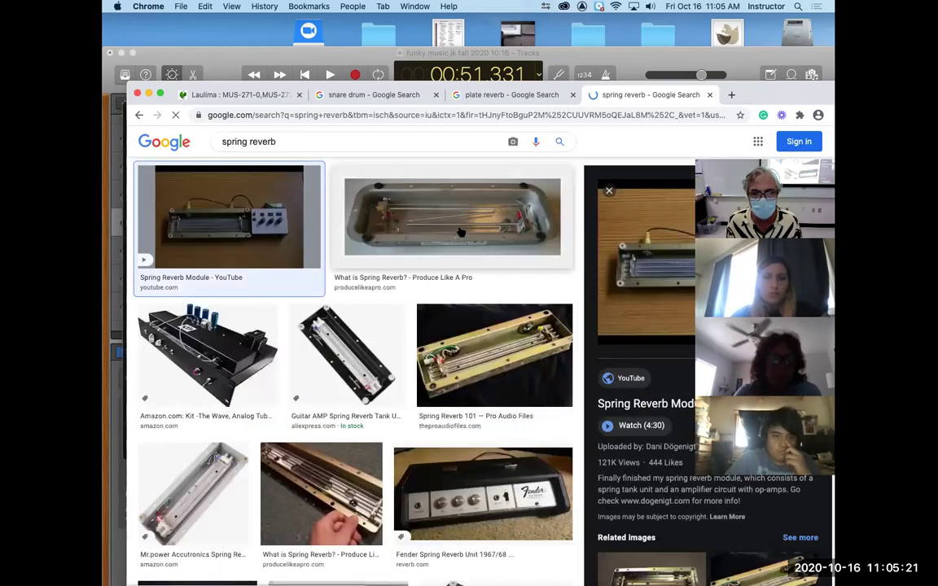
{"action": "left_click", "coordinate": [461, 232]}
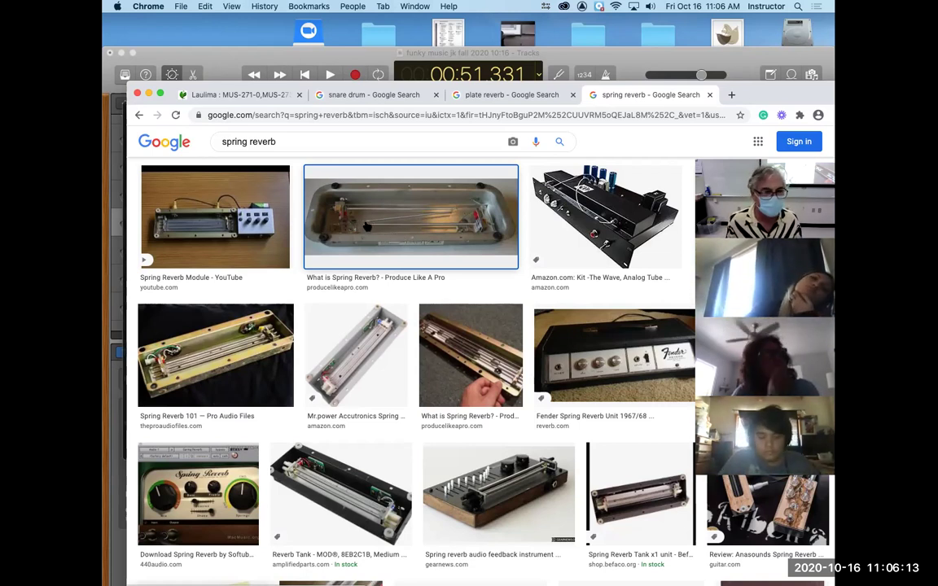
{"action": "scroll", "coordinate": [366, 231], "scroll_direction": "up", "scroll_amount": 3}
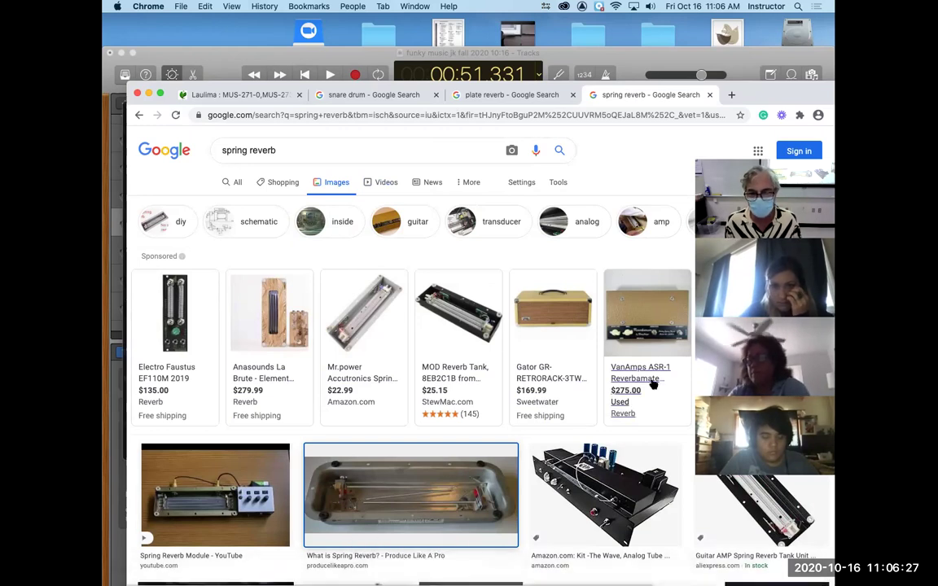
{"action": "mouse_move", "coordinate": [373, 308]}
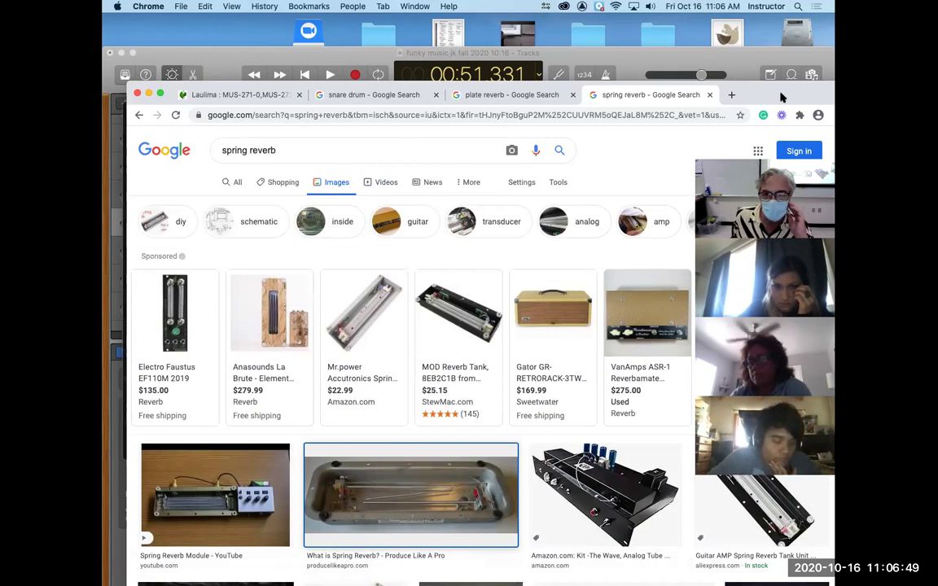
Switch to GarageBand and bring the guitar riff's Pedalboard window to the front
{"action": "mouse_move", "coordinate": [810, 88]}
{"action": "left_mouse_down"}
{"action": "mouse_move", "coordinate": [810, 101]}
{"action": "mouse_move", "coordinate": [799, 75]}
{"action": "left_mouse_up"}
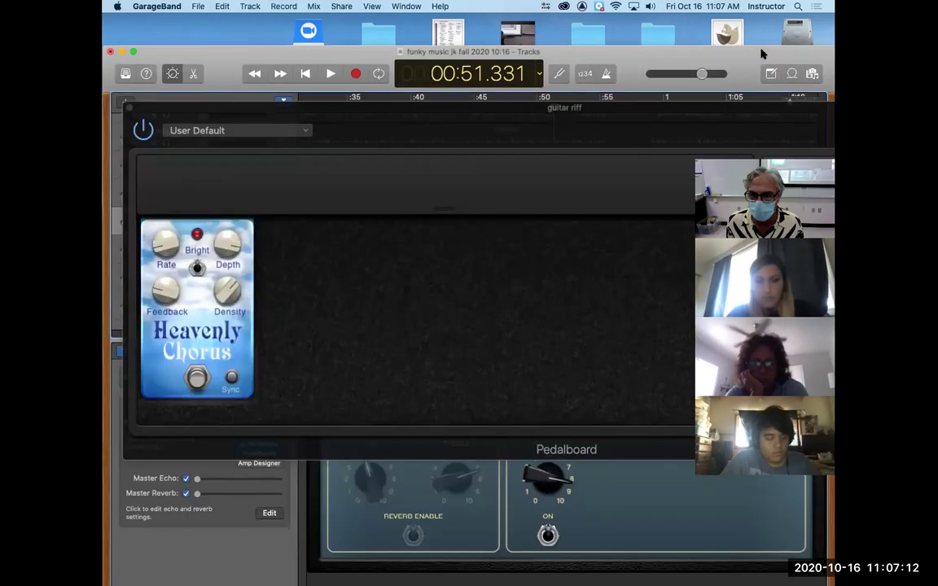
{"action": "left_click", "coordinate": [756, 51]}
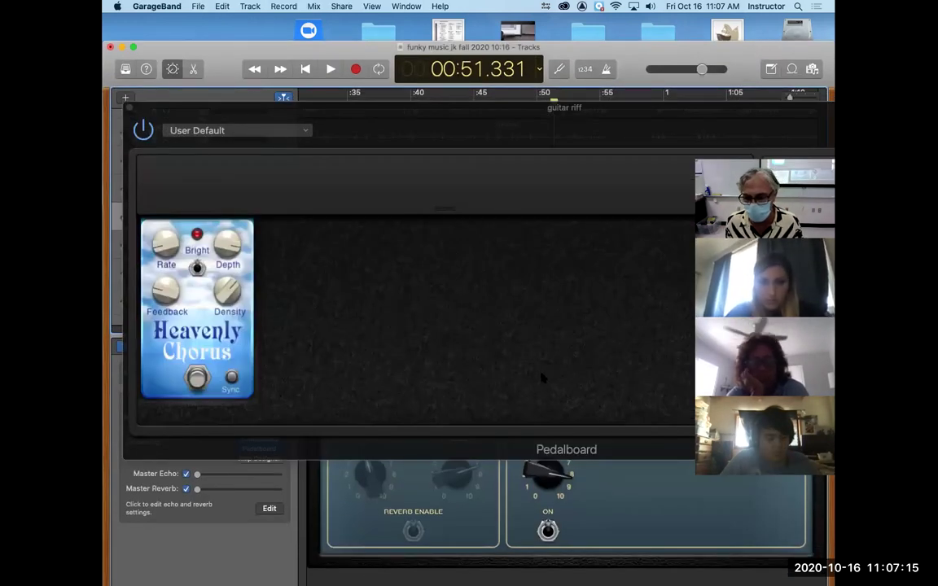
{"action": "left_click", "coordinate": [514, 330]}
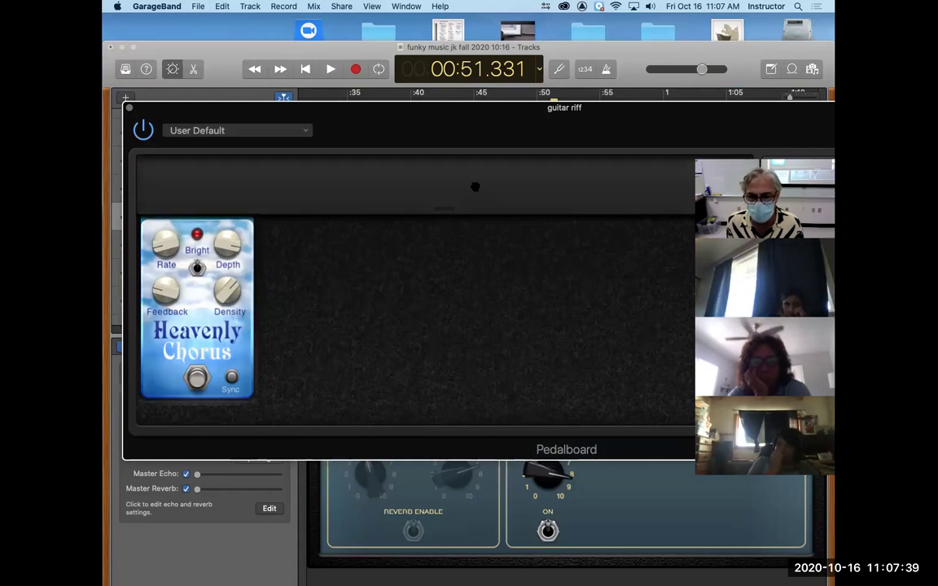
{"action": "mouse_move", "coordinate": [440, 195]}
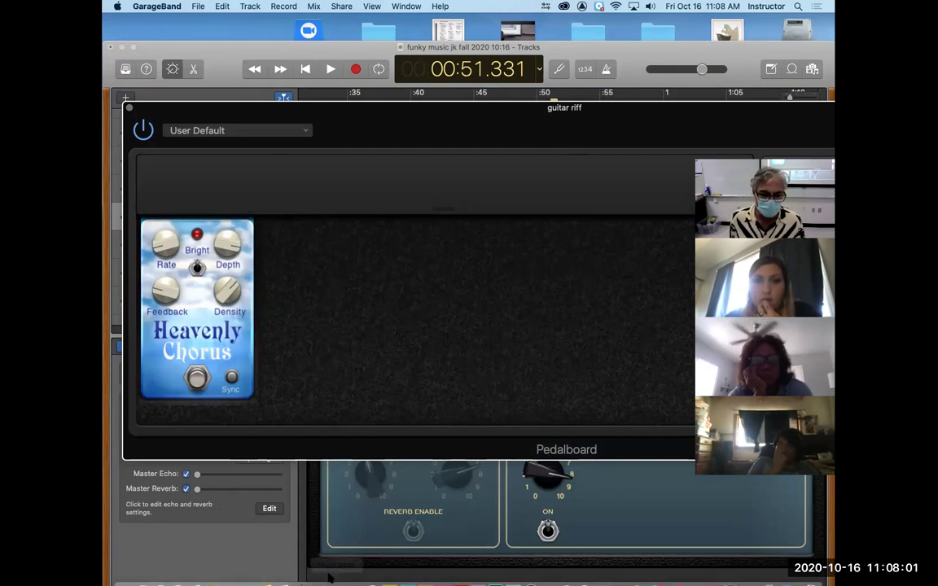
Switch back to Google Chrome and run an image search for "lexicon"
{"action": "mouse_move", "coordinate": [332, 574]}
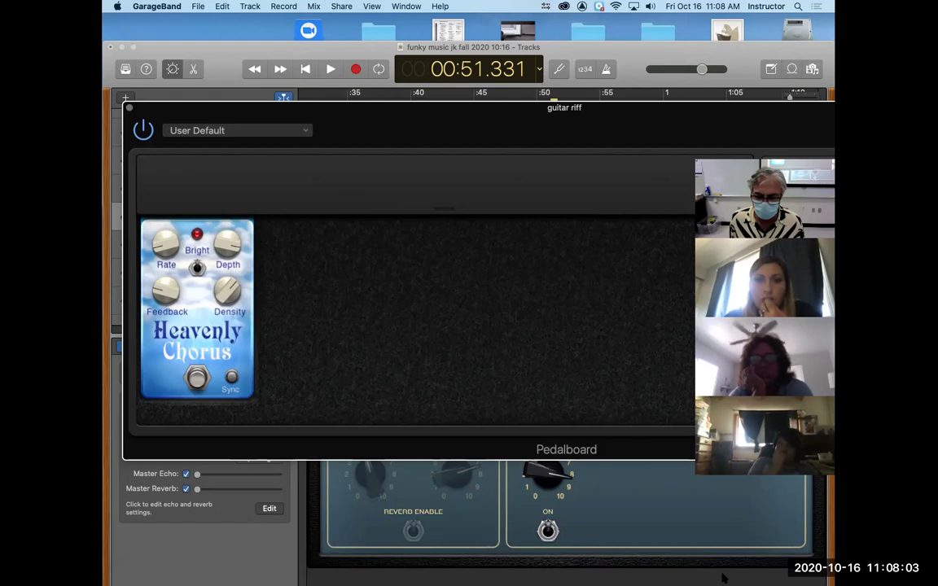
{"action": "left_click", "coordinate": [707, 574]}
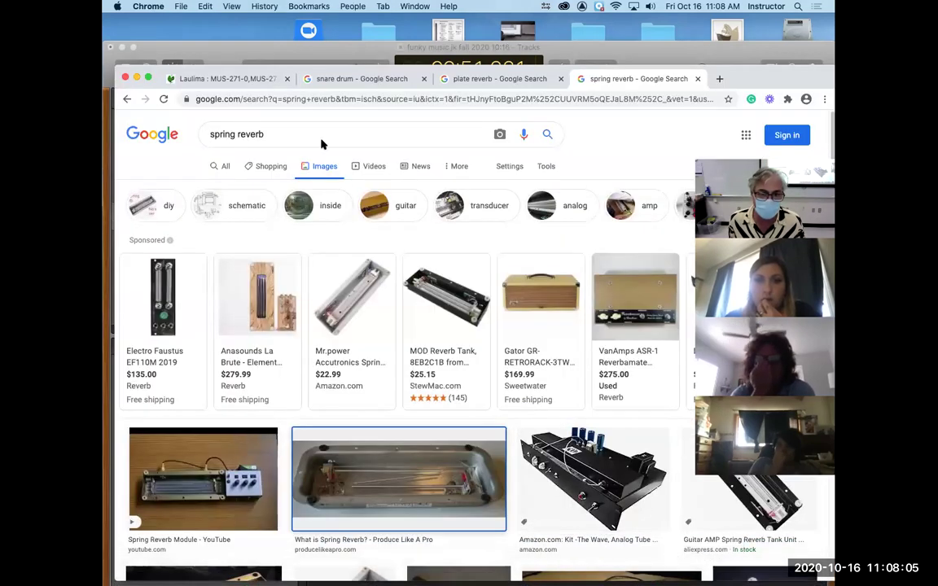
{"action": "triple_click", "coordinate": [247, 135]}
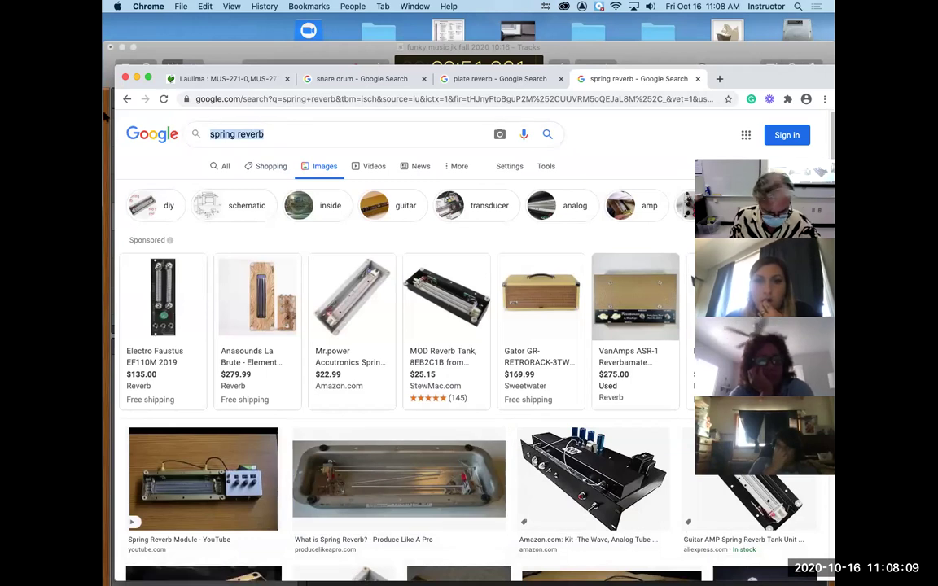
{"action": "type", "text": "lexicon"}
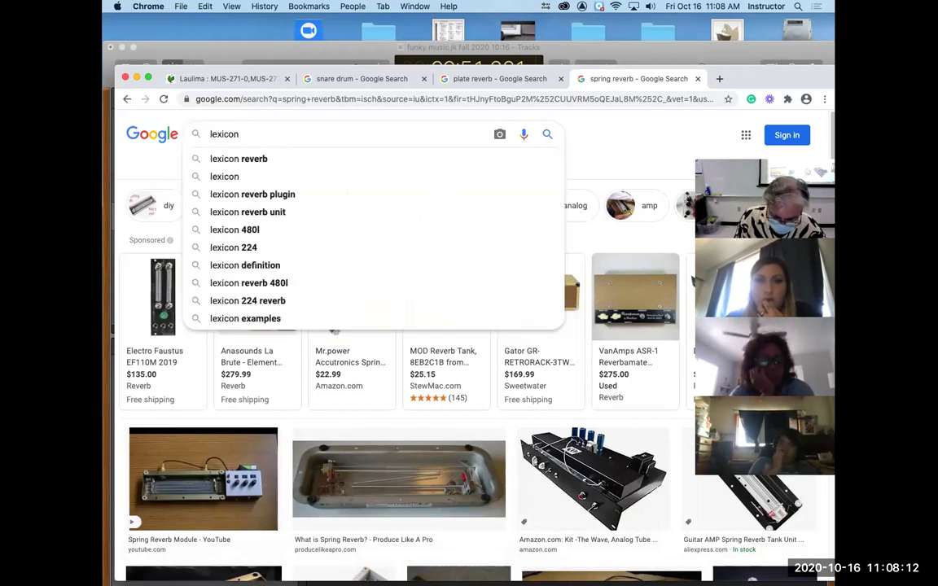
{"action": "key", "text": "Return"}
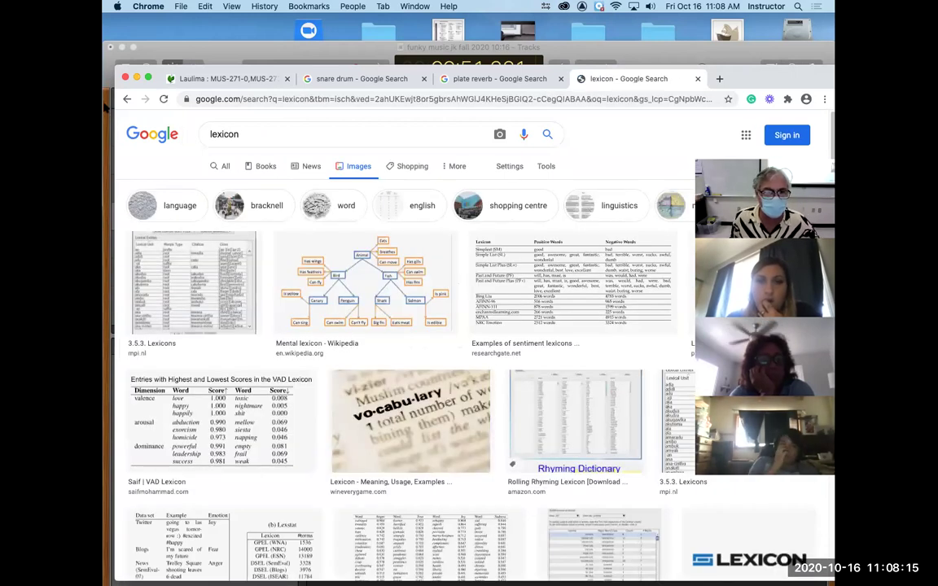
Refine the image search to "lexicon reverb"
{"action": "left_click", "coordinate": [283, 133]}
{"action": "type", "text": "rever"}
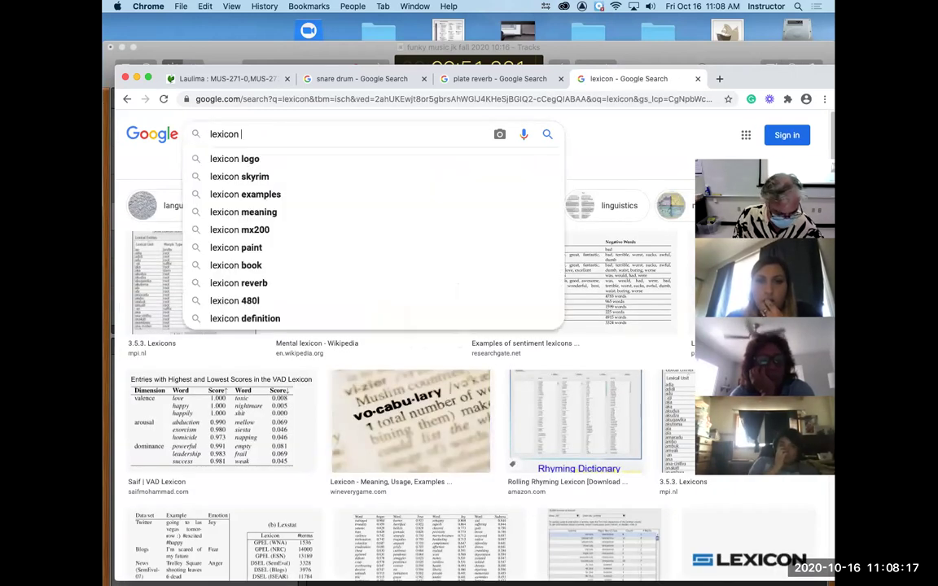
{"action": "type", "text": "b"}
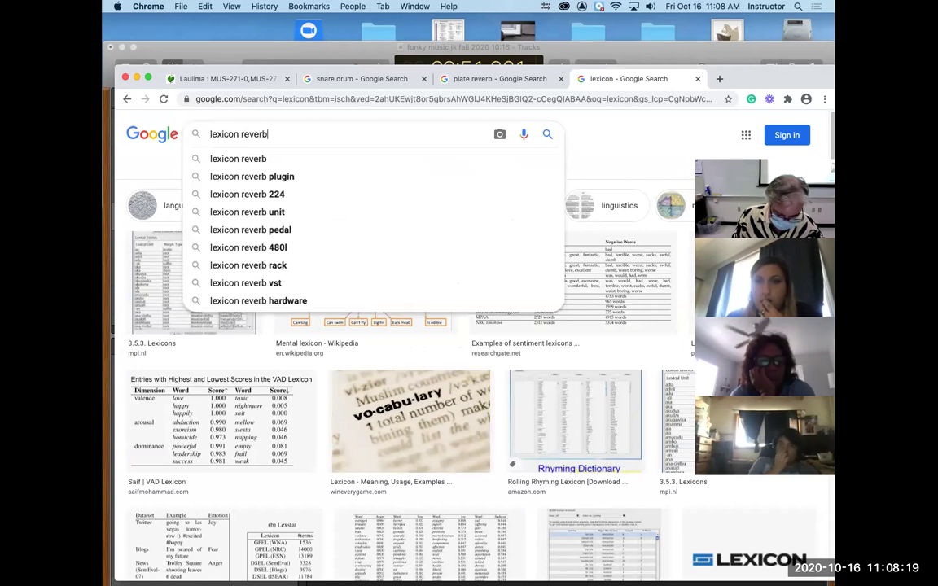
{"action": "key", "text": "Return"}
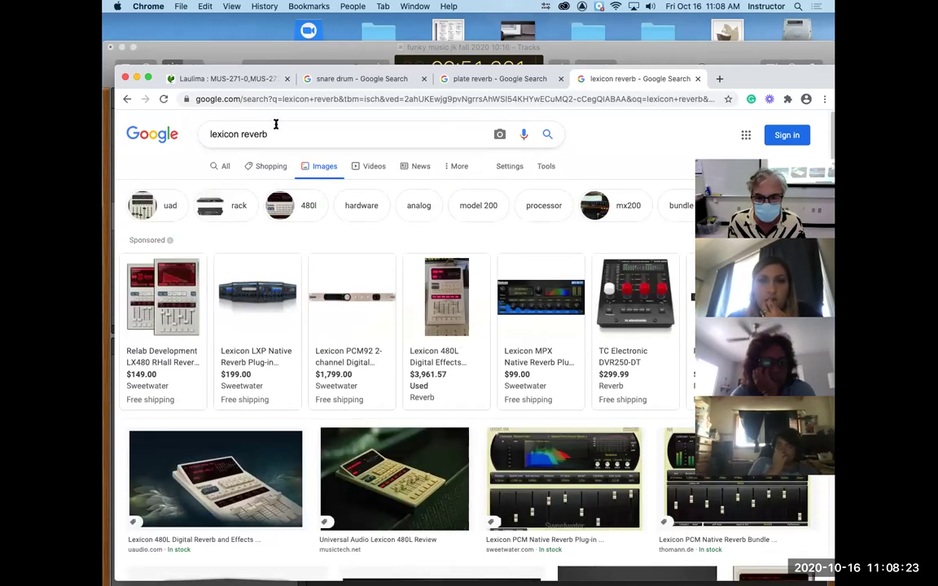
Look over the sponsored Lexicon units and open the Sweetwater page for the Lexicon PCM92 2-channel digital reverb
{"action": "mouse_move", "coordinate": [423, 267]}
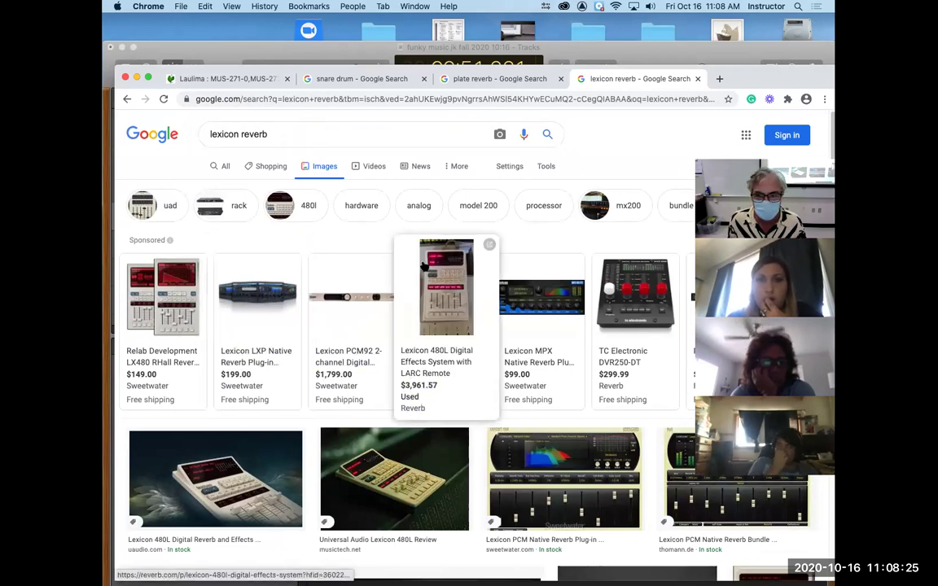
{"action": "mouse_move", "coordinate": [621, 375]}
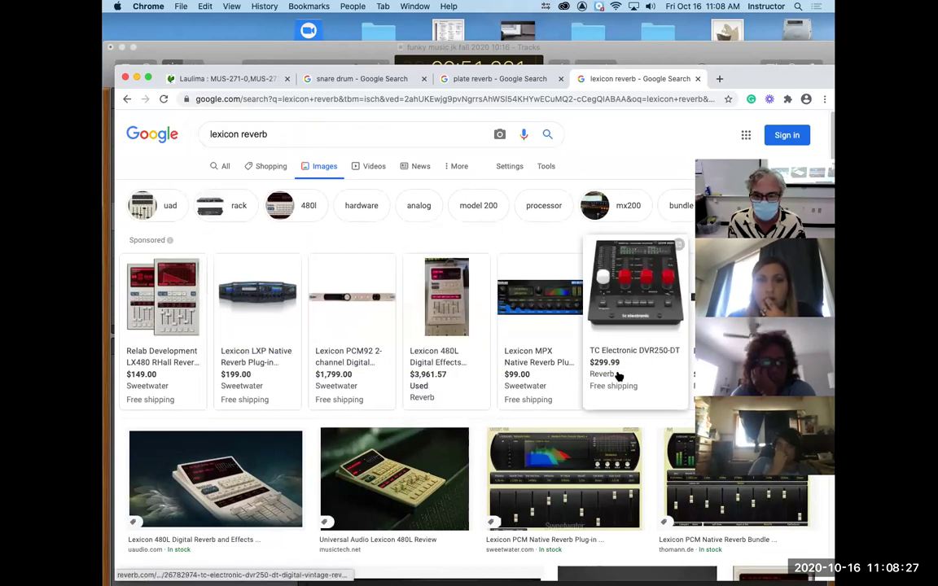
{"action": "mouse_move", "coordinate": [361, 297]}
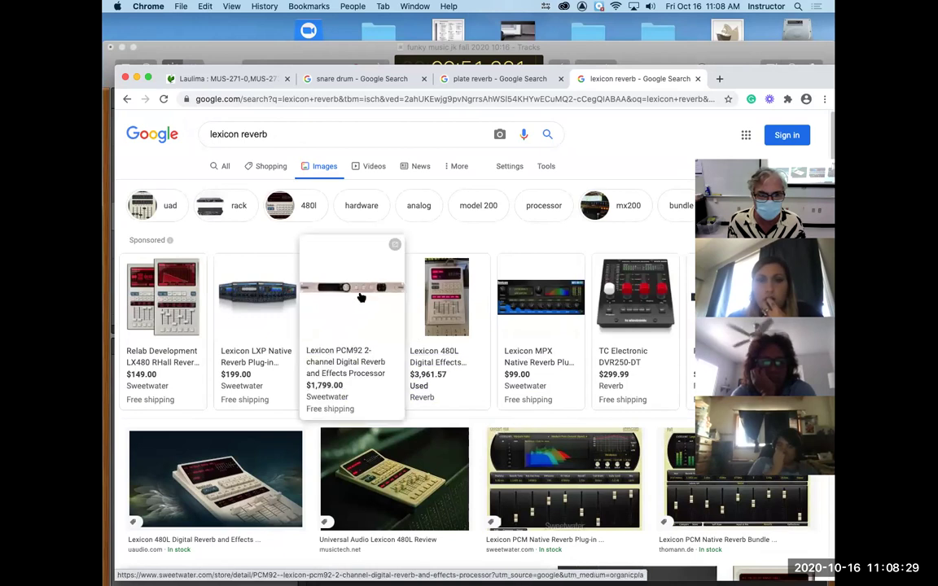
{"action": "left_click", "coordinate": [355, 366]}
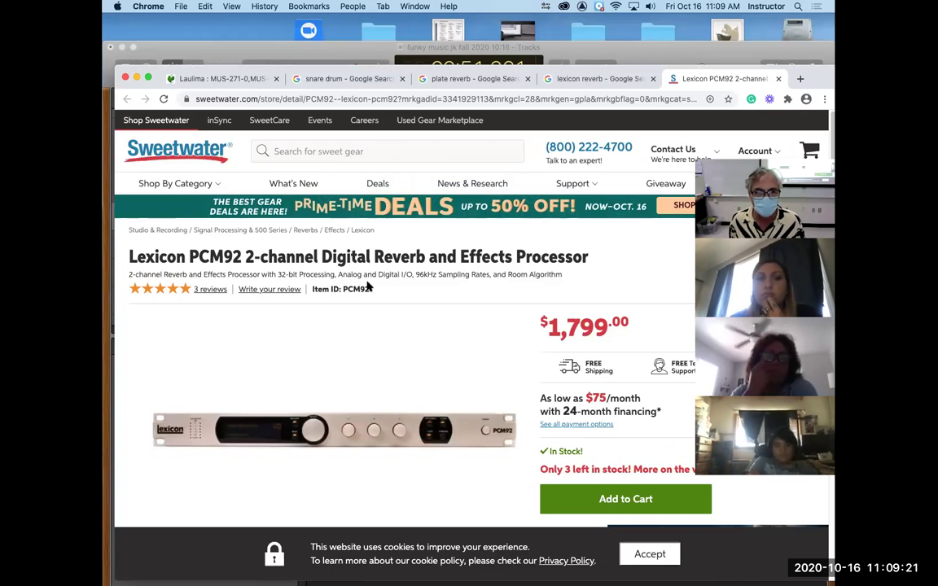
{"action": "scroll", "coordinate": [368, 303], "scroll_direction": "down", "scroll_amount": 1}
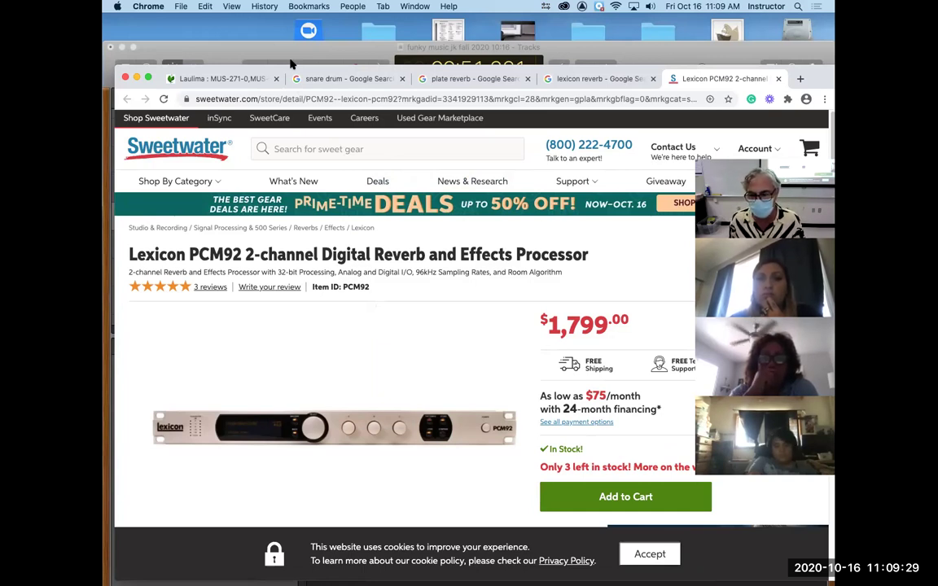
Search Google for "captal chambers plugin" in place of the Sweetwater page
{"action": "left_click", "coordinate": [427, 99]}
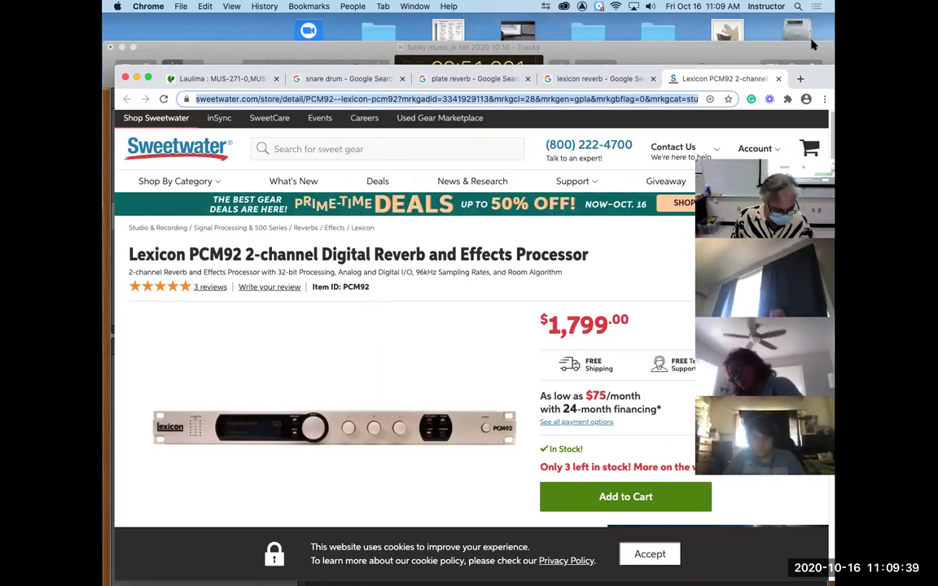
{"action": "type", "text": "captal c"}
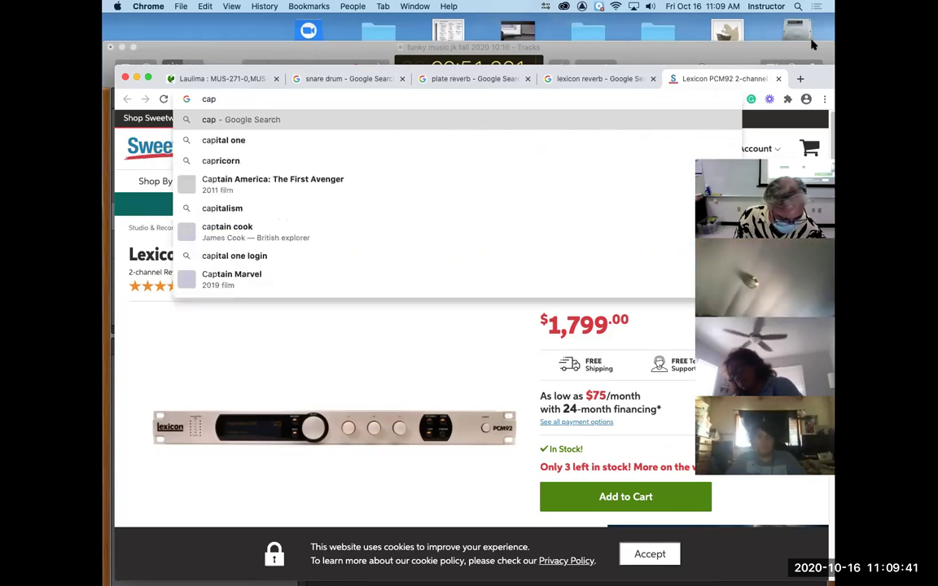
{"action": "type", "text": "ha"}
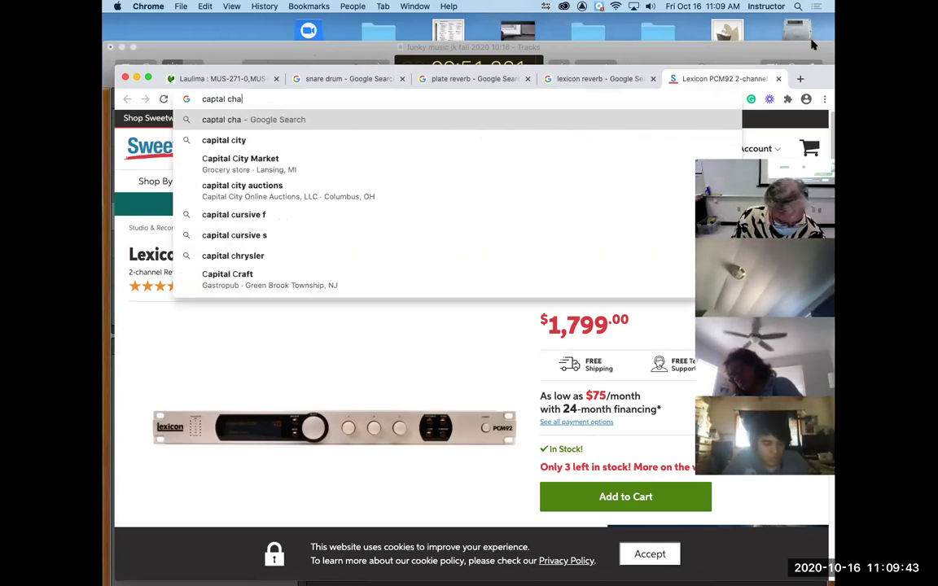
{"action": "type", "text": "mbers plug"}
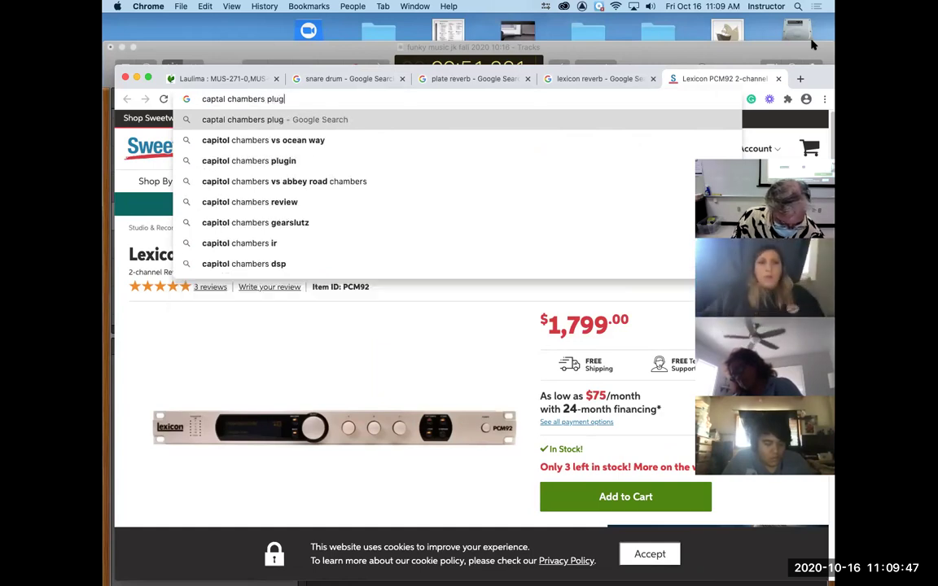
{"action": "type", "text": "in"}
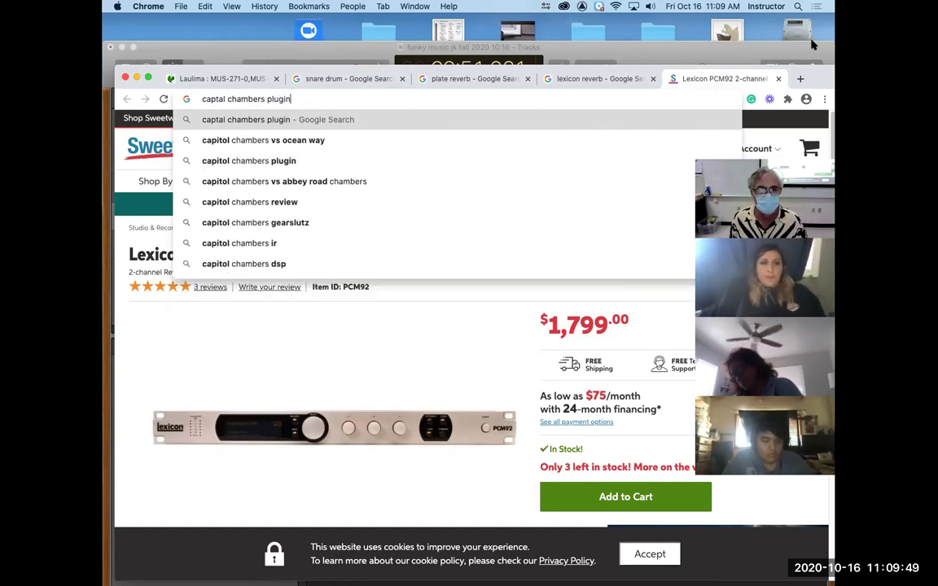
{"action": "left_click", "coordinate": [364, 116]}
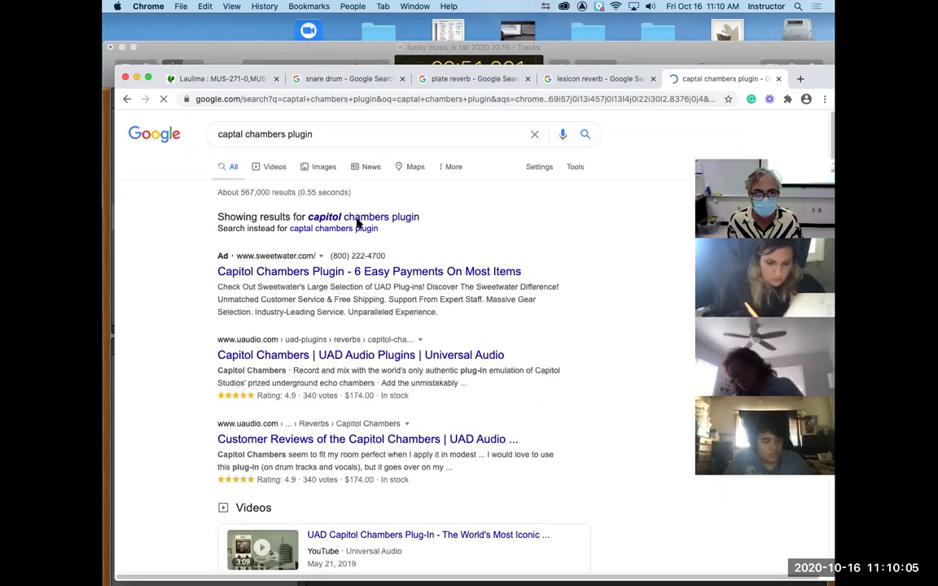
Show the image results for the Capitol Chambers plugin and browse the plugin and echo chamber pictures
{"action": "left_click", "coordinate": [316, 169]}
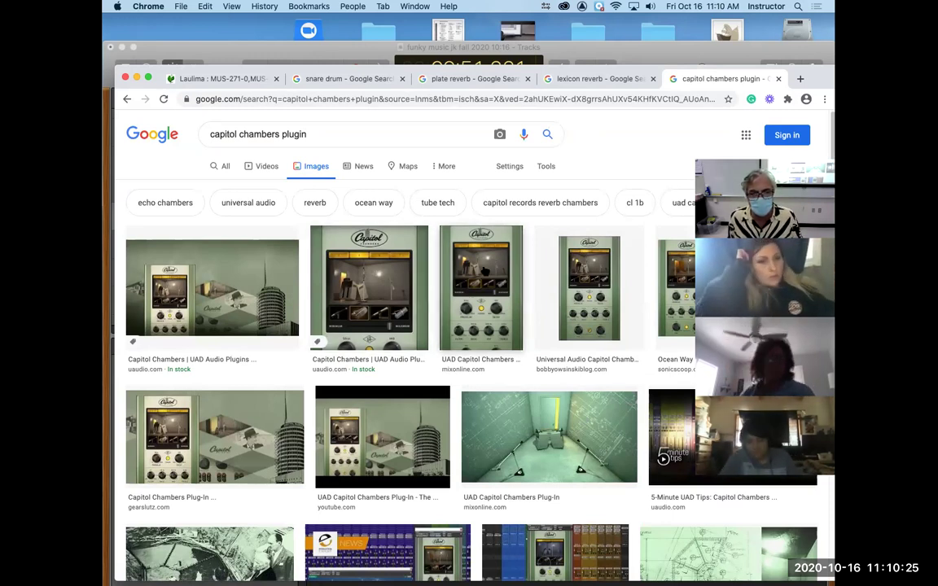
{"action": "scroll", "coordinate": [569, 444], "scroll_direction": "down", "scroll_amount": 2}
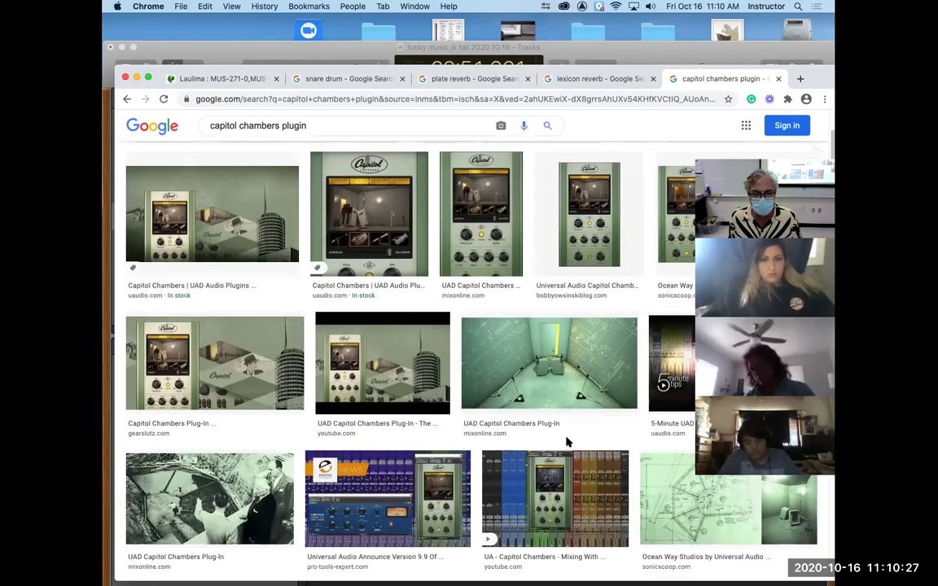
{"action": "scroll", "coordinate": [569, 444], "scroll_direction": "down", "scroll_amount": 8}
{"action": "scroll", "coordinate": [564, 436], "scroll_direction": "down", "scroll_amount": 3}
{"action": "scroll", "coordinate": [563, 436], "scroll_direction": "down", "scroll_amount": 3}
{"action": "scroll", "coordinate": [564, 437], "scroll_direction": "up", "scroll_amount": 5}
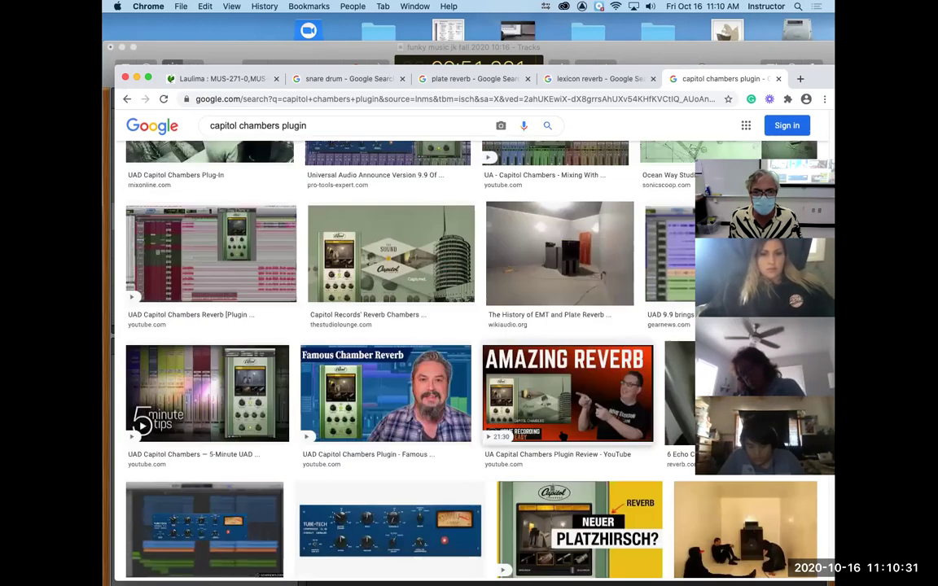
Open the mixonline UAD Capitol Chambers image result in a new tab and enlarge it in the image preview
{"action": "scroll", "coordinate": [562, 434], "scroll_direction": "up", "scroll_amount": 6}
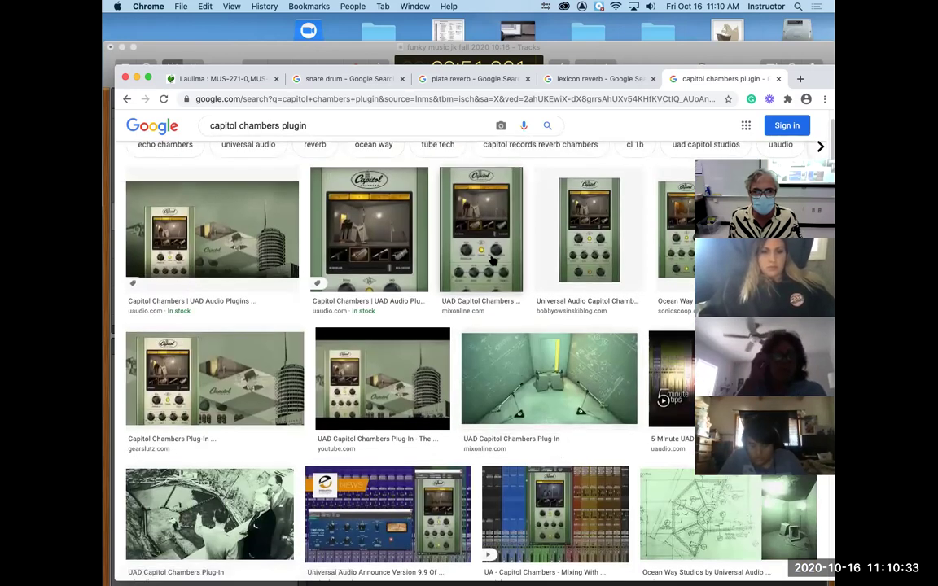
{"action": "left_click", "coordinate": [460, 224]}
{"action": "left_click", "coordinate": [475, 235]}
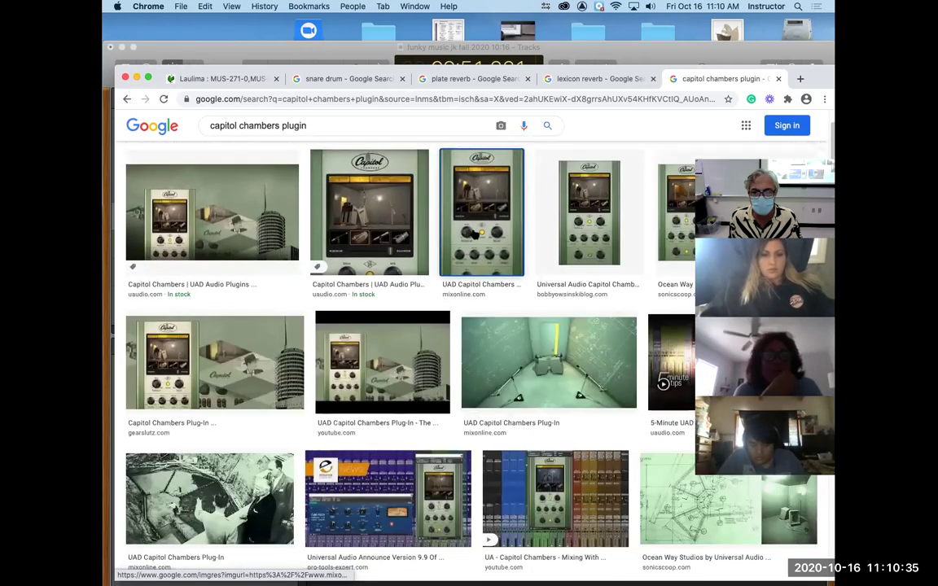
{"action": "right_click", "coordinate": [480, 235]}
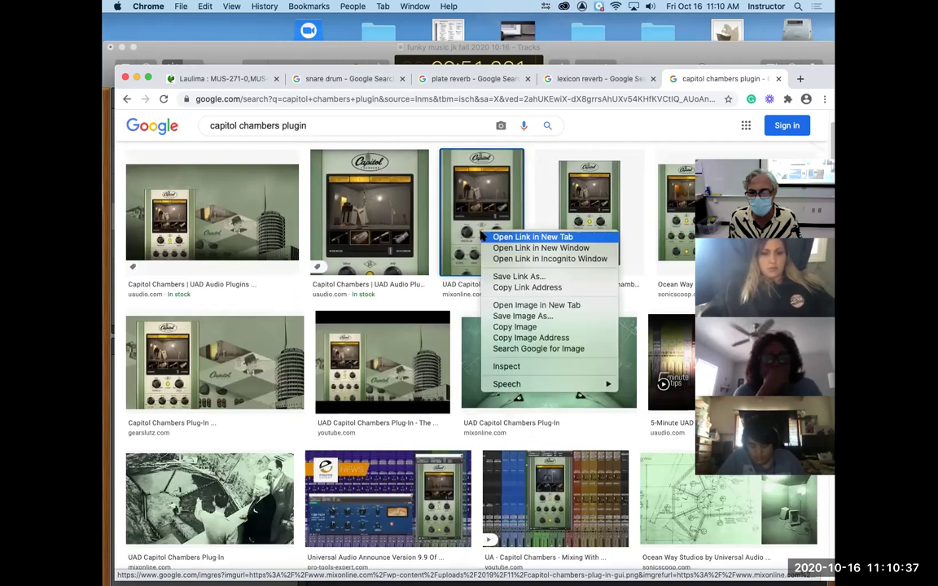
{"action": "left_click", "coordinate": [481, 235]}
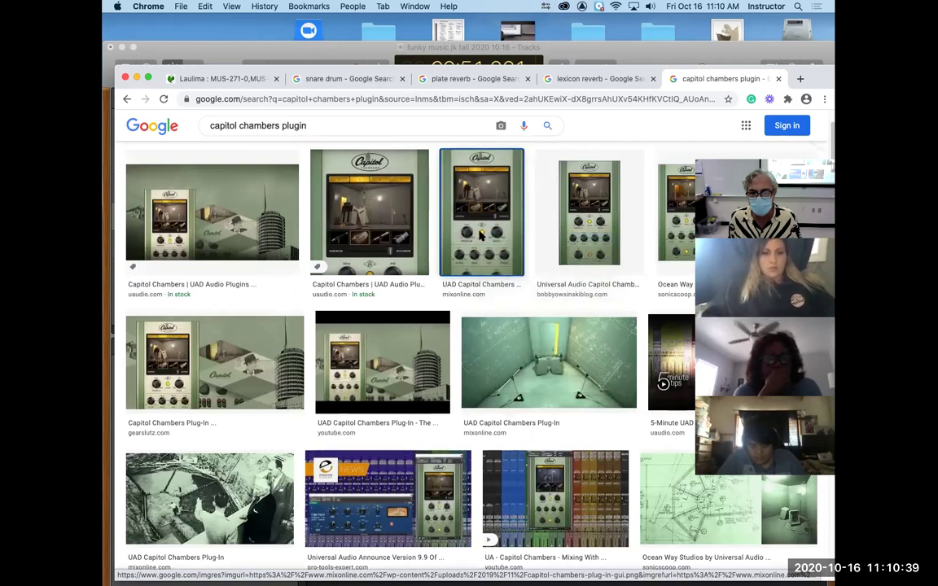
{"action": "left_click", "coordinate": [481, 235]}
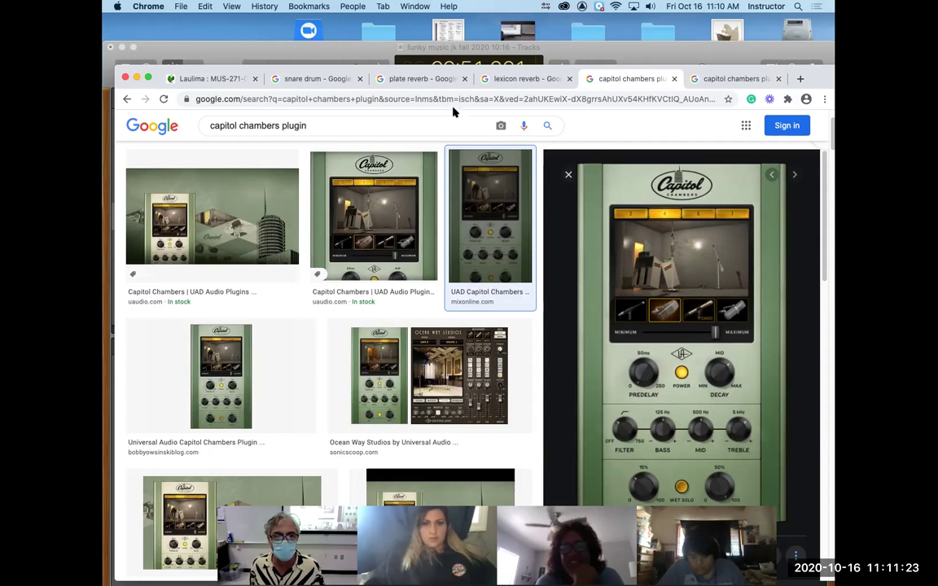
Search Google for "abby road plug in" in place of the Capitol Chambers results
{"action": "left_click", "coordinate": [427, 98]}
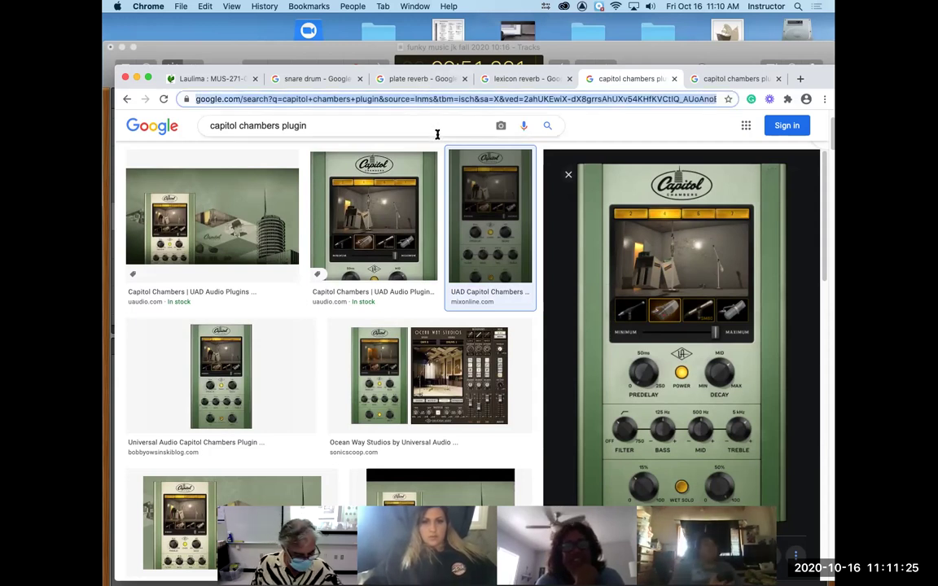
{"action": "type", "text": "abb"}
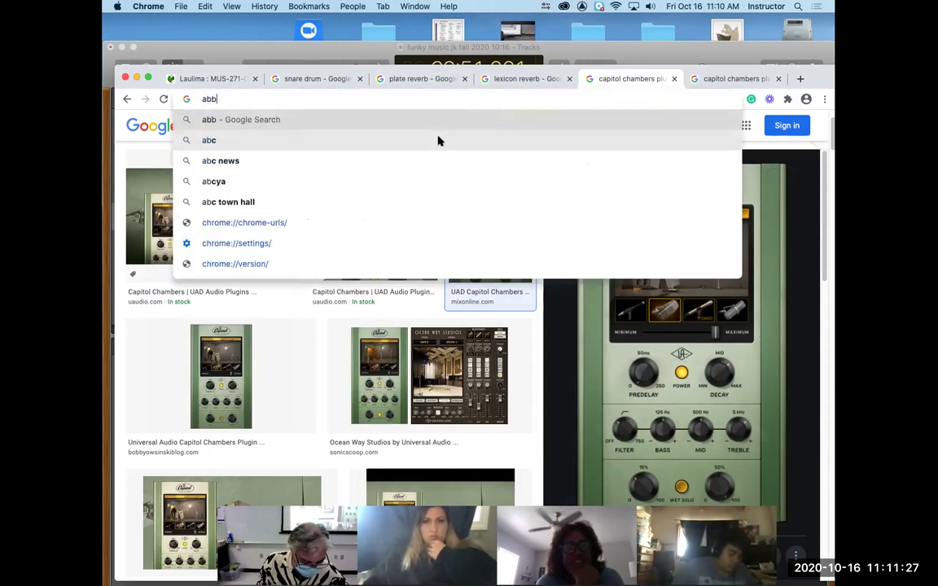
{"action": "type", "text": "y road"}
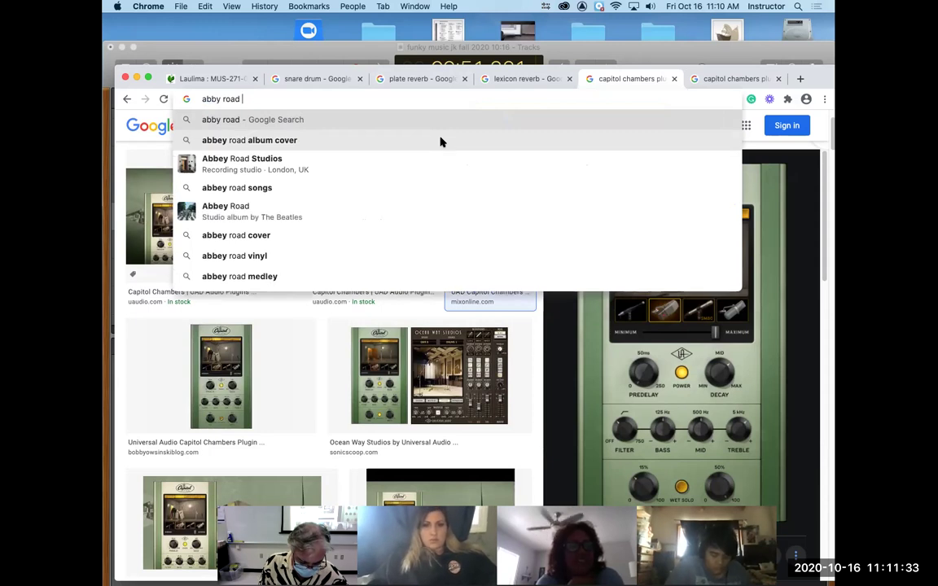
{"action": "type", "text": " plug in"}
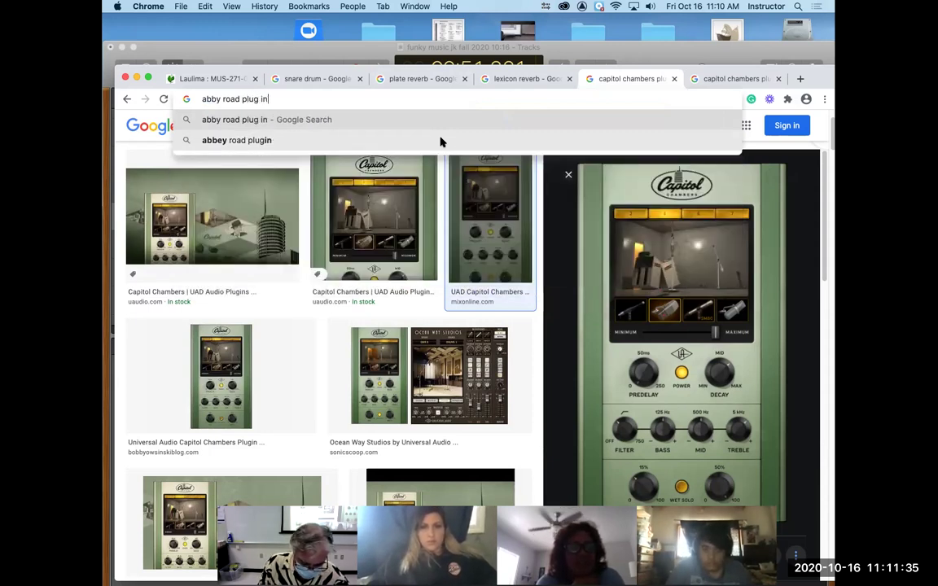
{"action": "key", "text": "Return"}
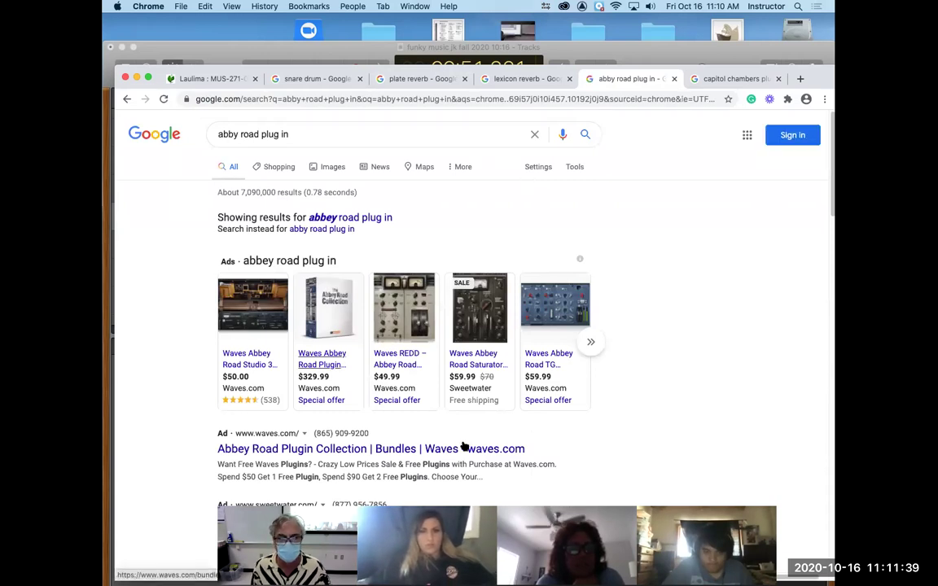
Look over the Abbey Road results, show them as images and preview the Waves Abbey Road Chambers plug-in
{"action": "mouse_move", "coordinate": [488, 321]}
{"action": "scroll", "coordinate": [492, 325], "scroll_direction": "down", "scroll_amount": 1}
{"action": "scroll", "coordinate": [492, 325], "scroll_direction": "down", "scroll_amount": 3}
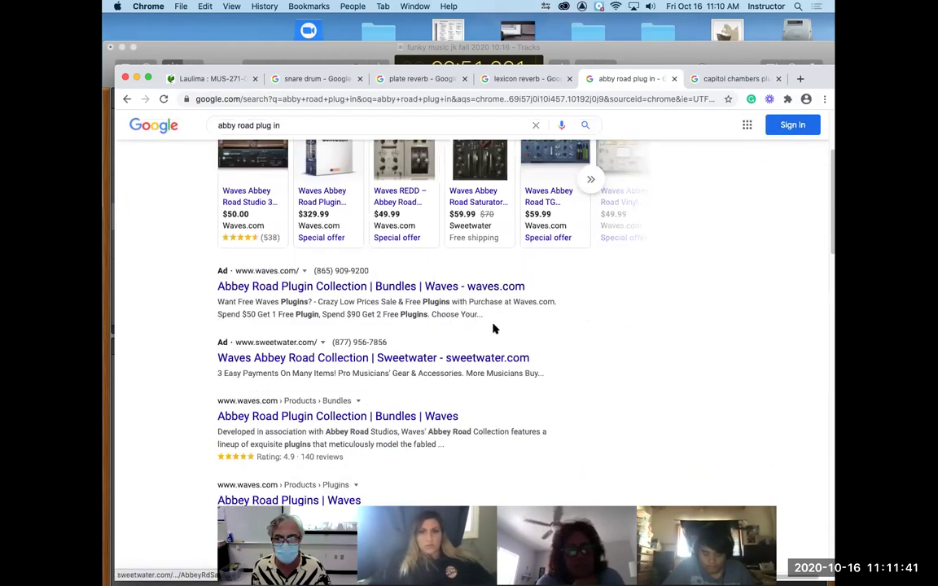
{"action": "scroll", "coordinate": [656, 380], "scroll_direction": "up", "scroll_amount": 3}
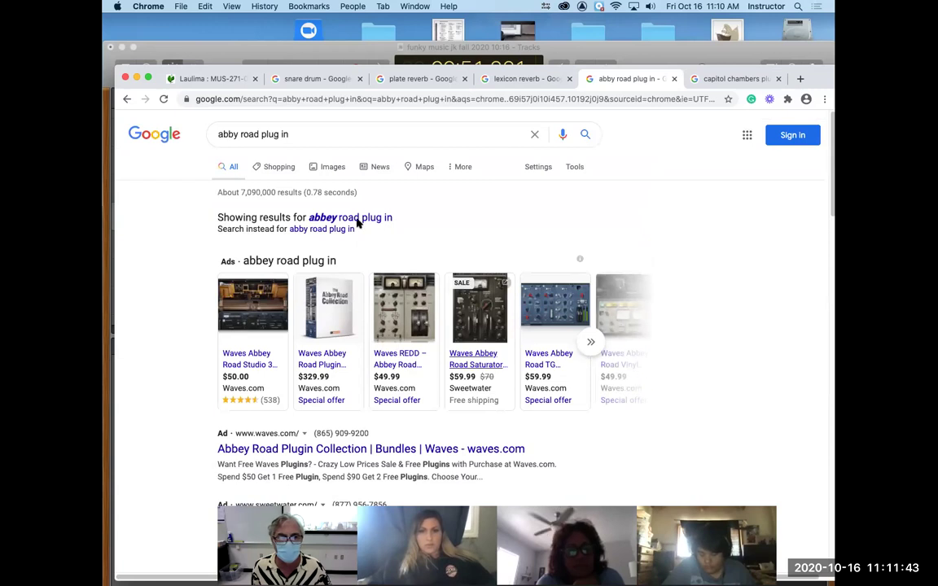
{"action": "left_click", "coordinate": [331, 166]}
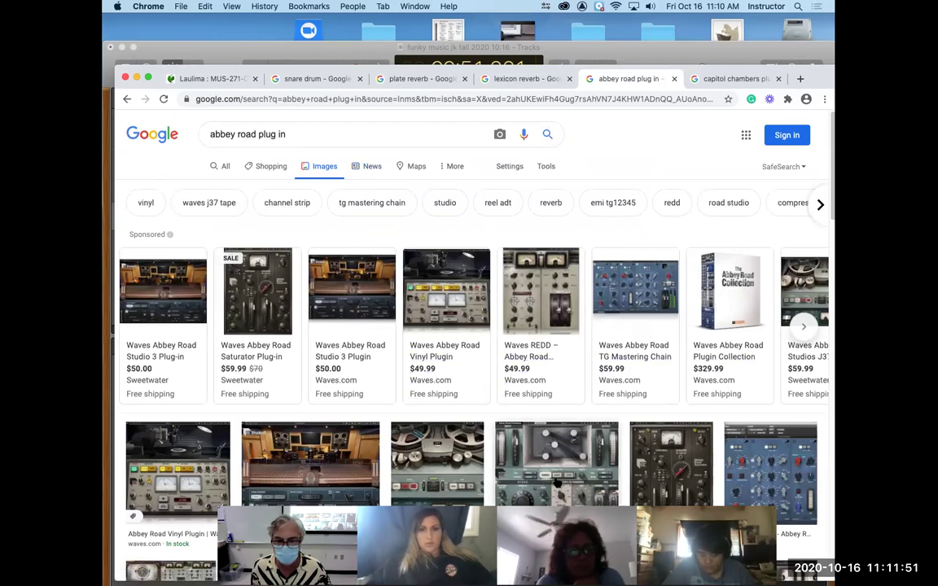
{"action": "left_click", "coordinate": [557, 482]}
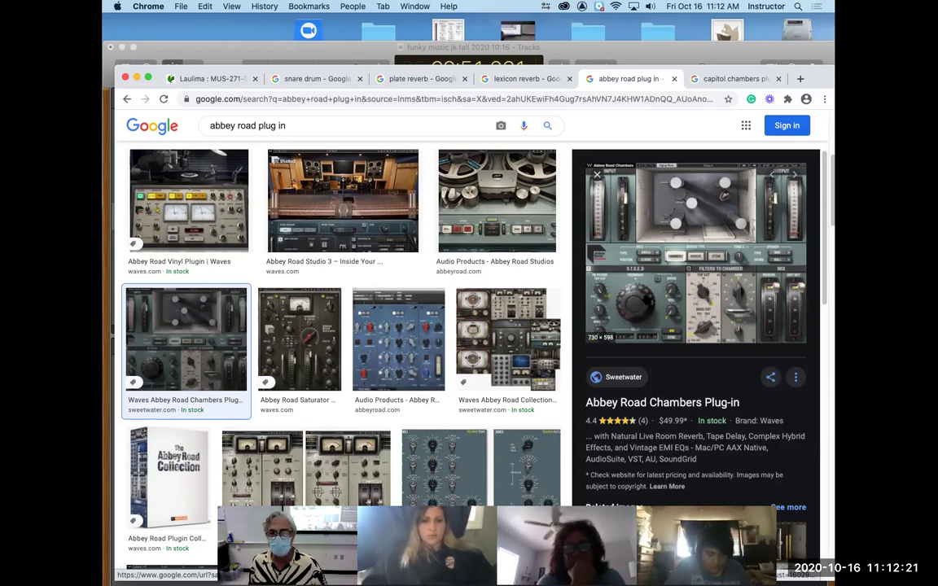
Shift the browser window up to just below the menu bar
{"action": "mouse_move", "coordinate": [829, 86]}
{"action": "left_mouse_down"}
{"action": "mouse_move", "coordinate": [825, 104]}
{"action": "mouse_move", "coordinate": [825, 82]}
{"action": "left_mouse_up"}
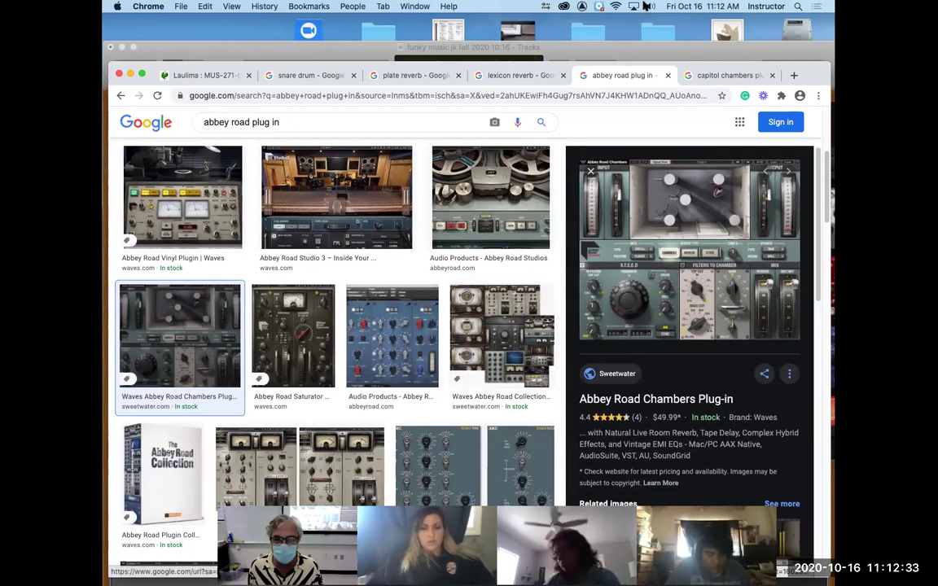
{"action": "left_click_drag", "start_coordinate": [824, 79], "coordinate": [822, 31]}
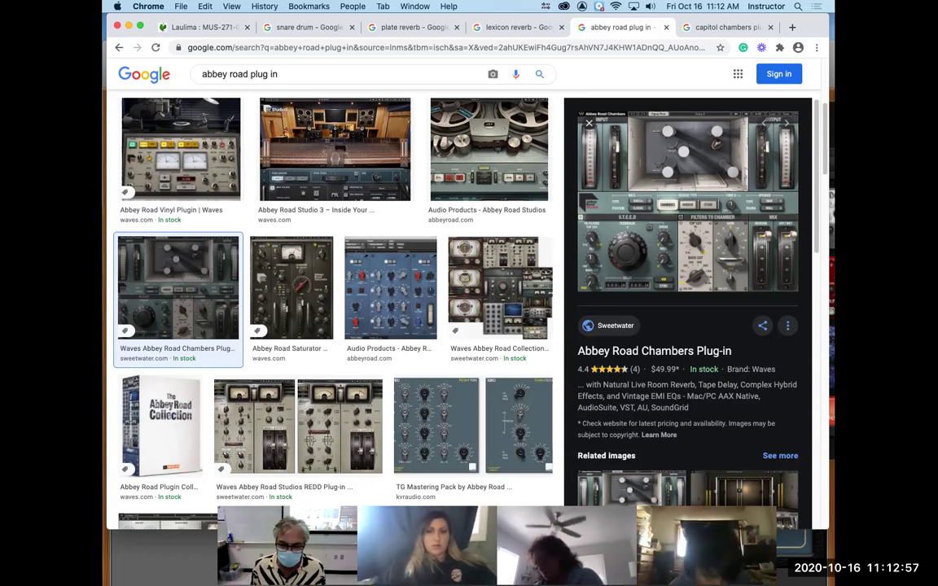
{"action": "left_click_drag", "start_coordinate": [818, 26], "coordinate": [821, 30]}
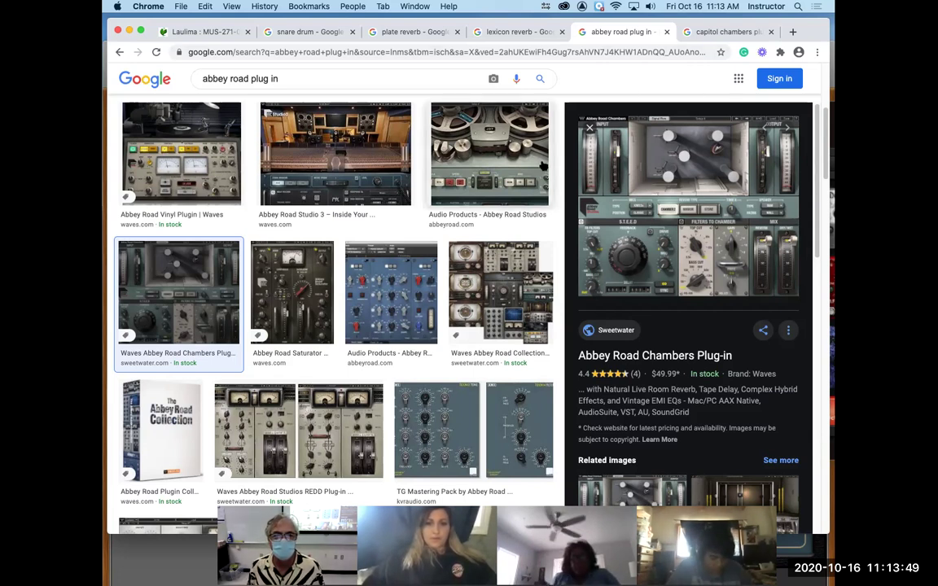
Search Google for "waves irl" in place of the Abbey Road image results
{"action": "left_click", "coordinate": [417, 52]}
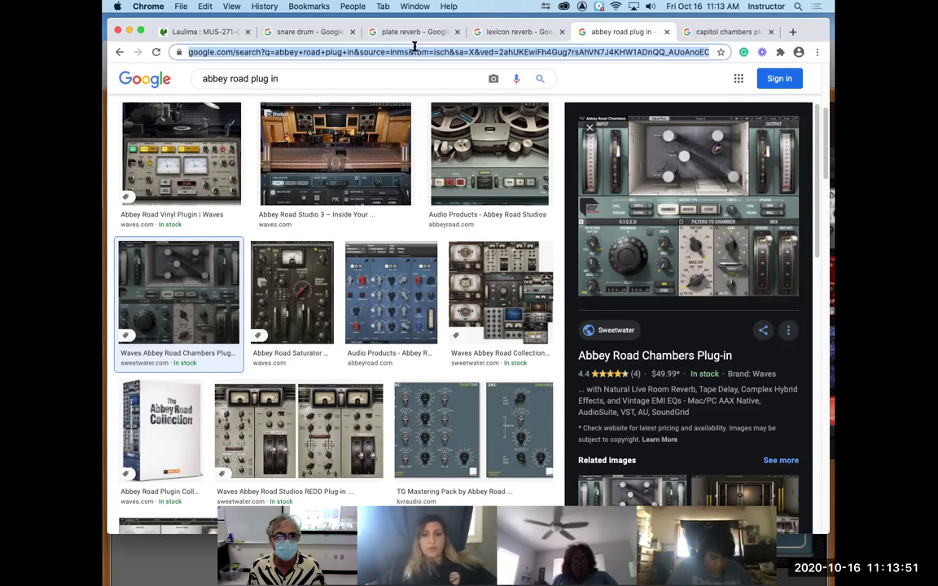
{"action": "type", "text": "wa"}
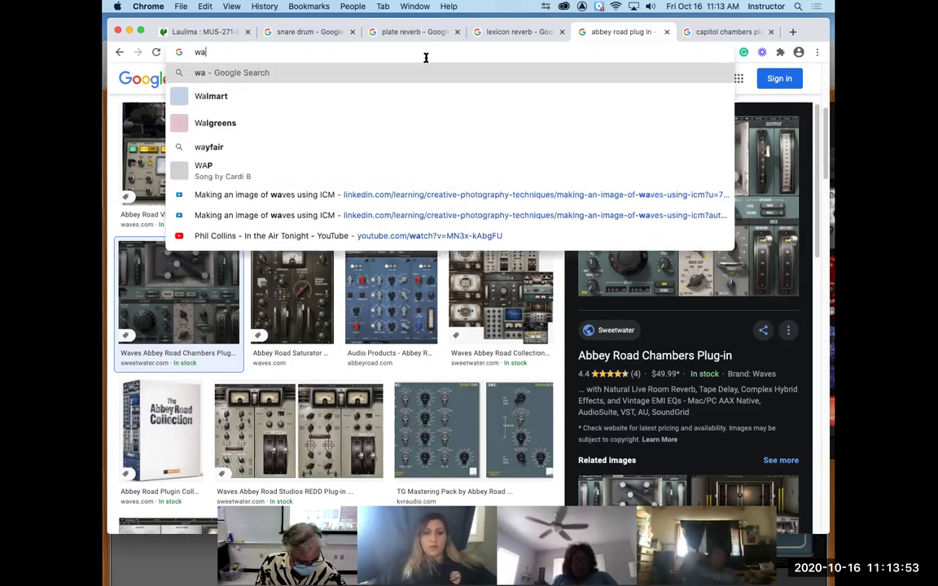
{"action": "type", "text": "ves ir"}
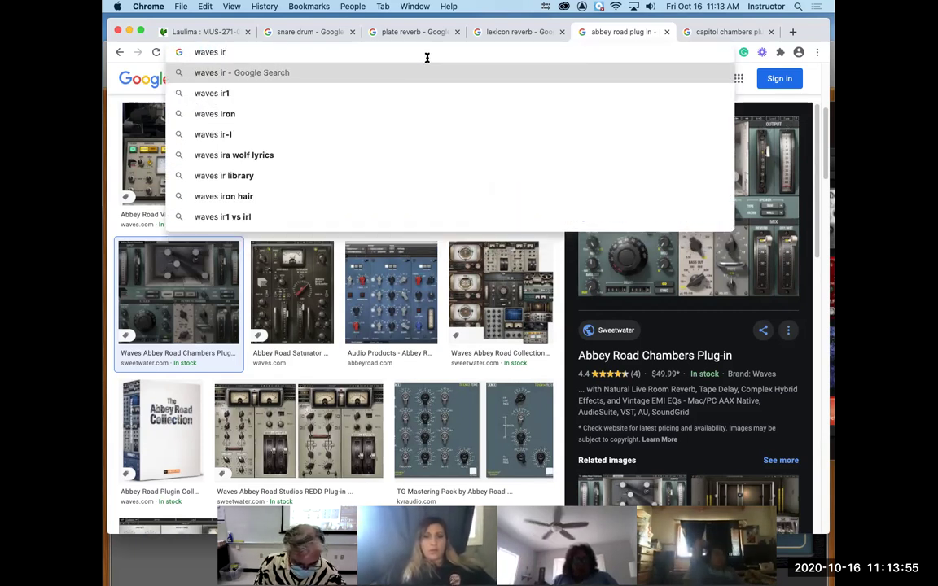
{"action": "type", "text": "l"}
{"action": "key", "text": "Return"}
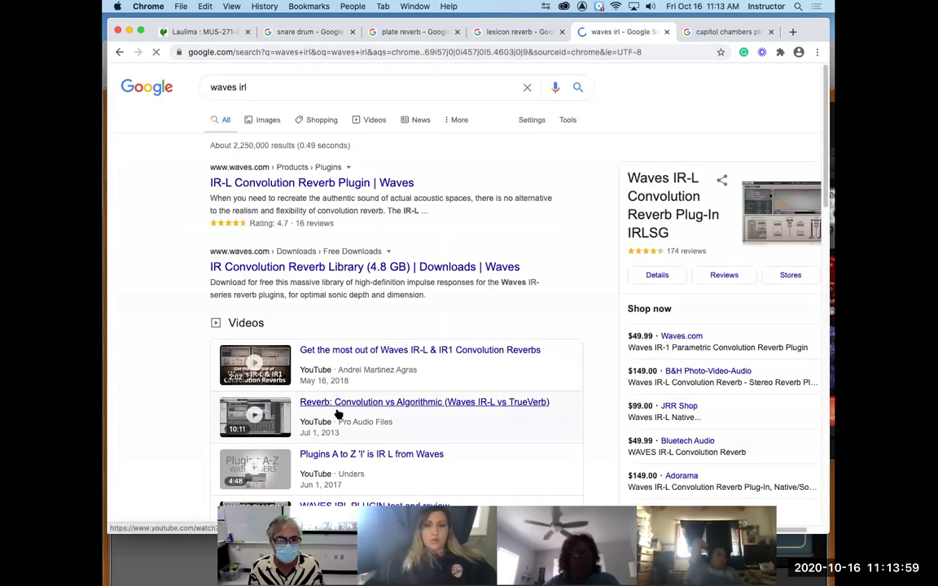
Open the video "Reverb: Convolution vs Algorithmic (Waves IR-L vs TrueVerb)" and move the browser window down to uncover the Tracks window
{"action": "left_click", "coordinate": [394, 403]}
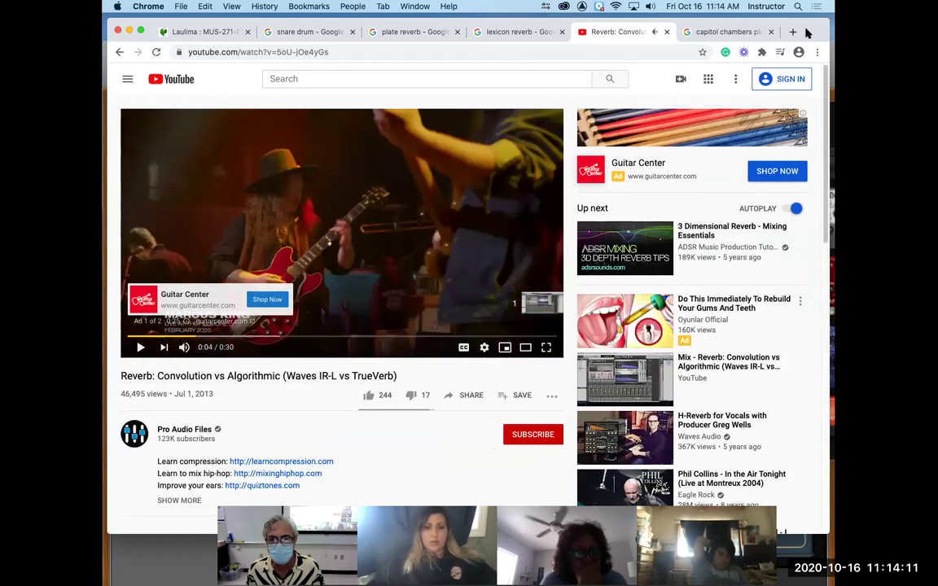
{"action": "left_click_drag", "start_coordinate": [811, 49], "coordinate": [802, 145]}
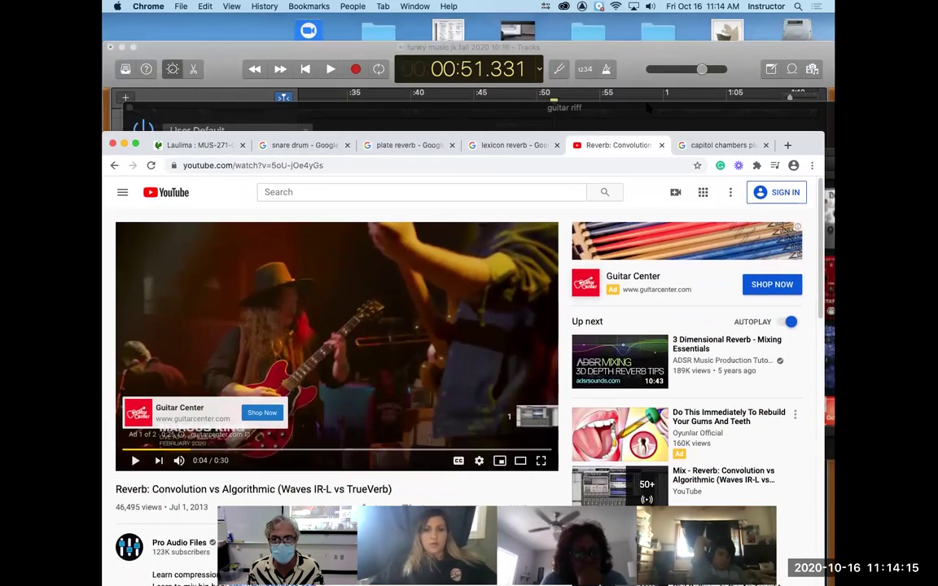
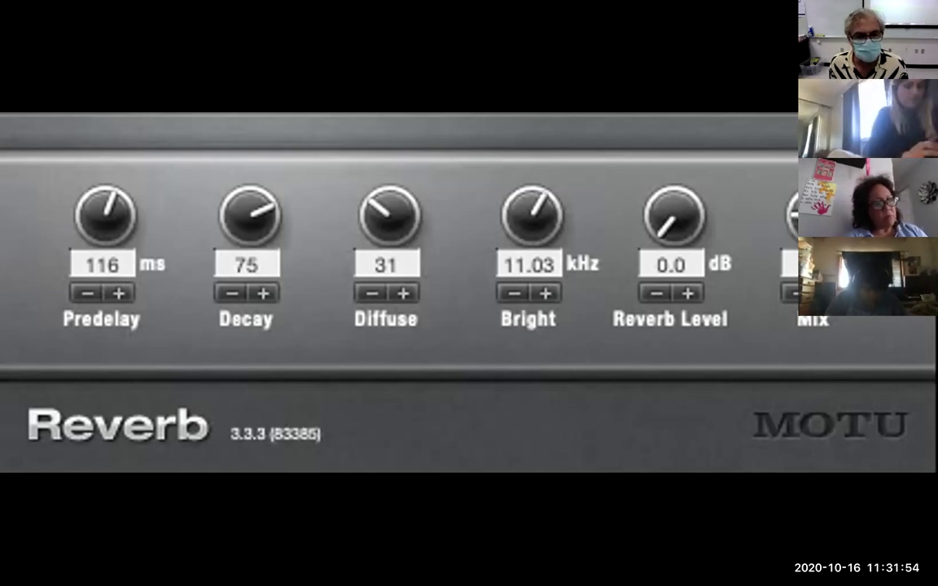
In the MOTU Reverb plug-in, lower the predelay to 38 ms, raise it to 92 ms, and set the decay to 46
{"action": "mouse_move", "coordinate": [69, 264]}
{"action": "left_mouse_down"}
{"action": "mouse_move", "coordinate": [75, 296]}
{"action": "mouse_move", "coordinate": [75, 261]}
{"action": "left_mouse_up"}
{"action": "left_click_drag", "start_coordinate": [105, 214], "coordinate": [105, 244]}
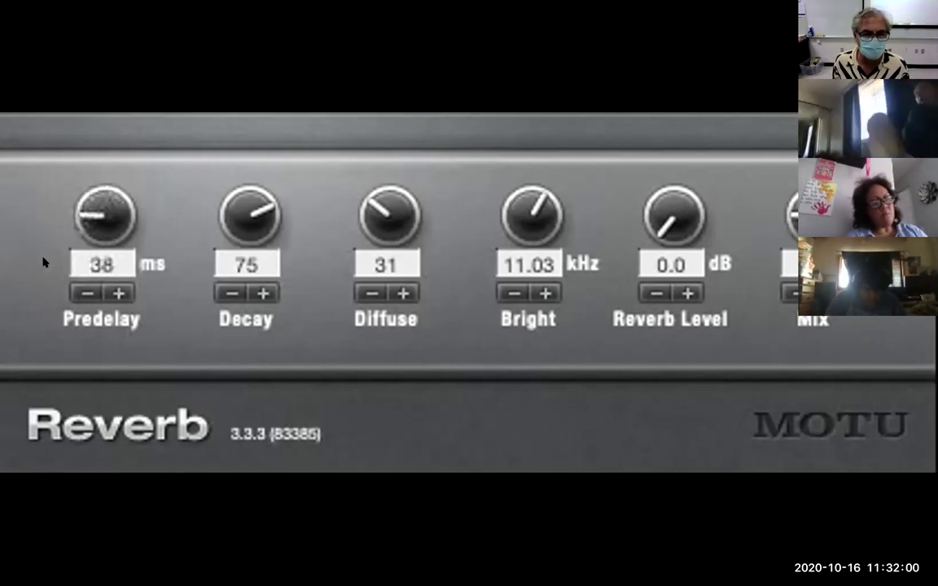
{"action": "left_click_drag", "start_coordinate": [79, 193], "coordinate": [79, 169]}
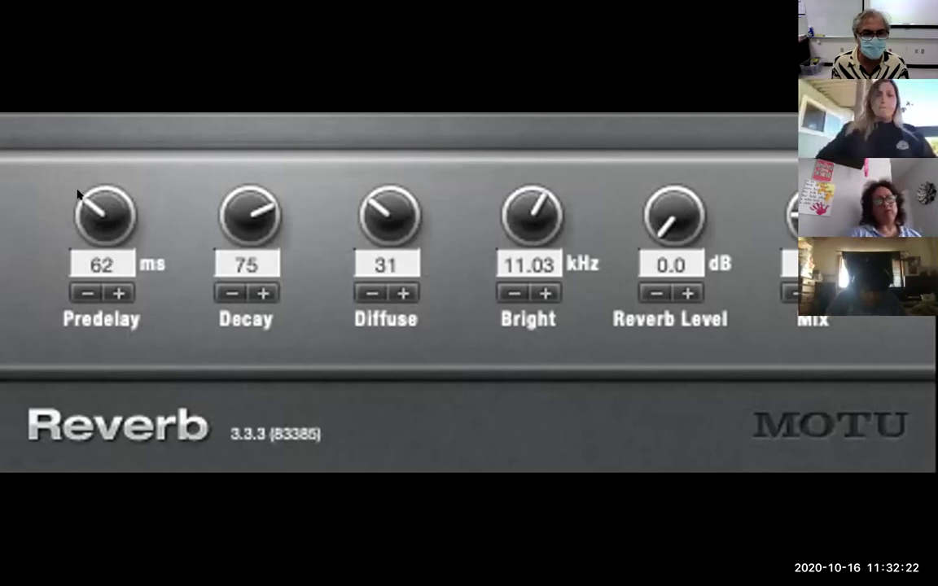
{"action": "left_click_drag", "start_coordinate": [78, 192], "coordinate": [78, 171]}
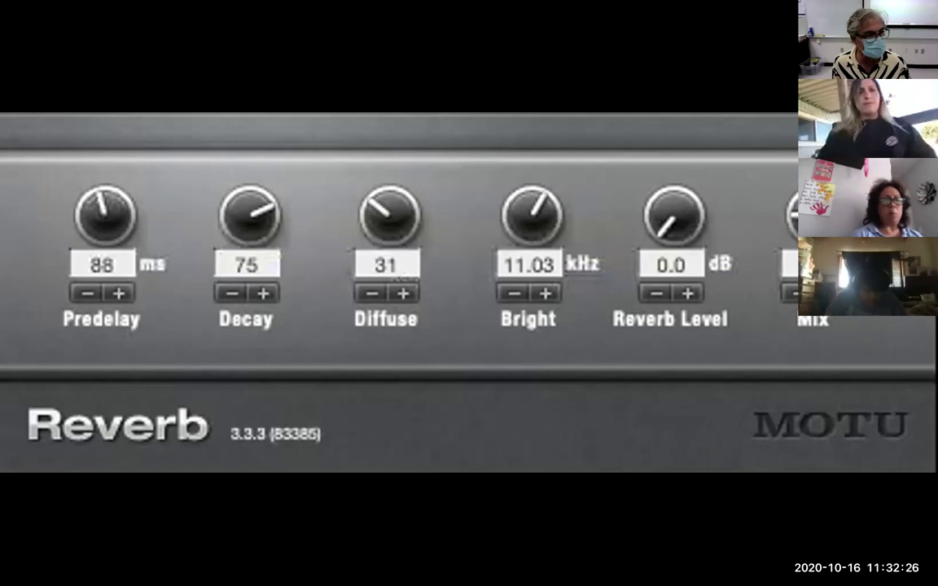
{"action": "left_click_drag", "start_coordinate": [75, 173], "coordinate": [75, 170]}
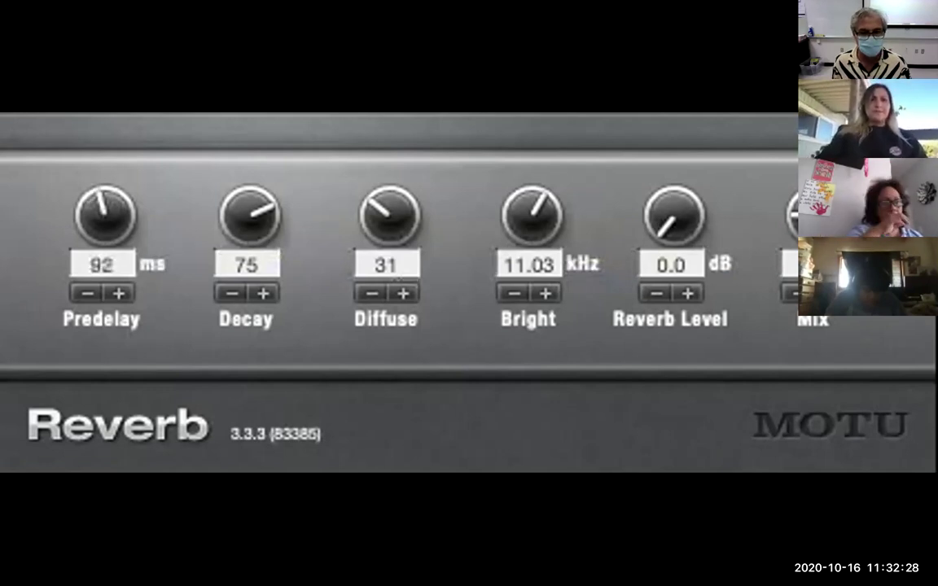
{"action": "mouse_move", "coordinate": [220, 265]}
{"action": "left_mouse_down"}
{"action": "mouse_move", "coordinate": [220, 317]}
{"action": "mouse_move", "coordinate": [220, 236]}
{"action": "mouse_move", "coordinate": [220, 318]}
{"action": "mouse_move", "coordinate": [220, 237]}
{"action": "mouse_move", "coordinate": [220, 318]}
{"action": "mouse_move", "coordinate": [220, 280]}
{"action": "left_mouse_up"}
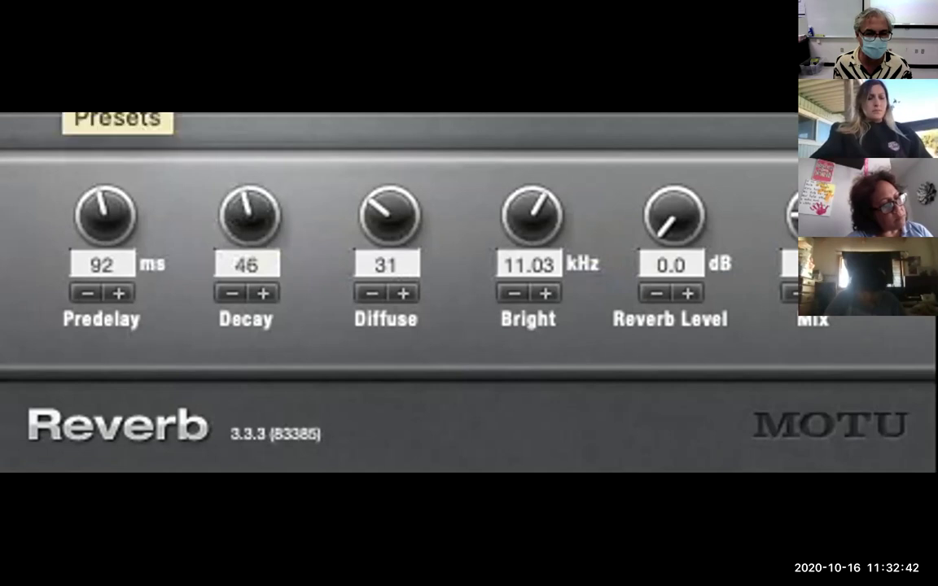
Load the Med Dark Room preset in the reverb and look over the preset list again without choosing another
{"action": "left_click", "coordinate": [117, 118]}
{"action": "left_click", "coordinate": [176, 285]}
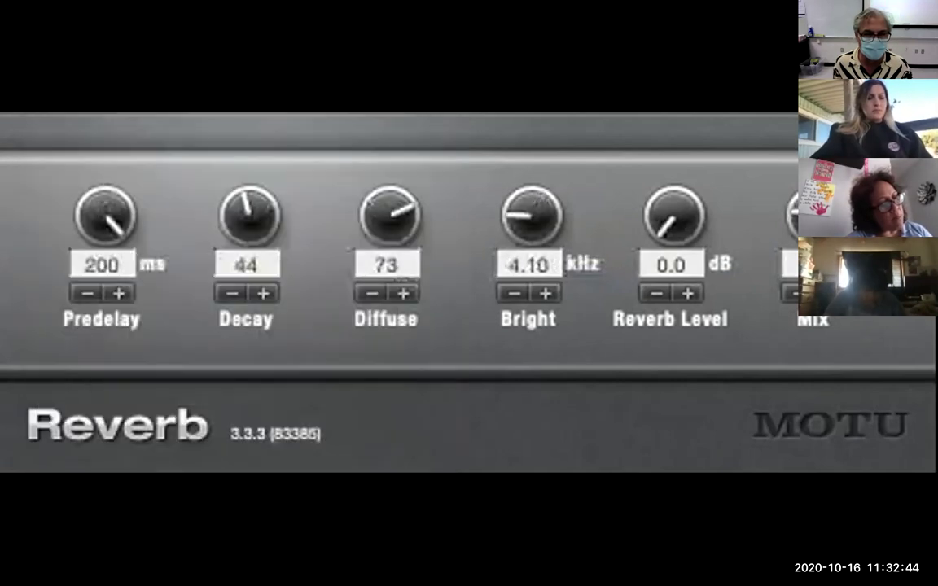
{"action": "left_click", "coordinate": [117, 118]}
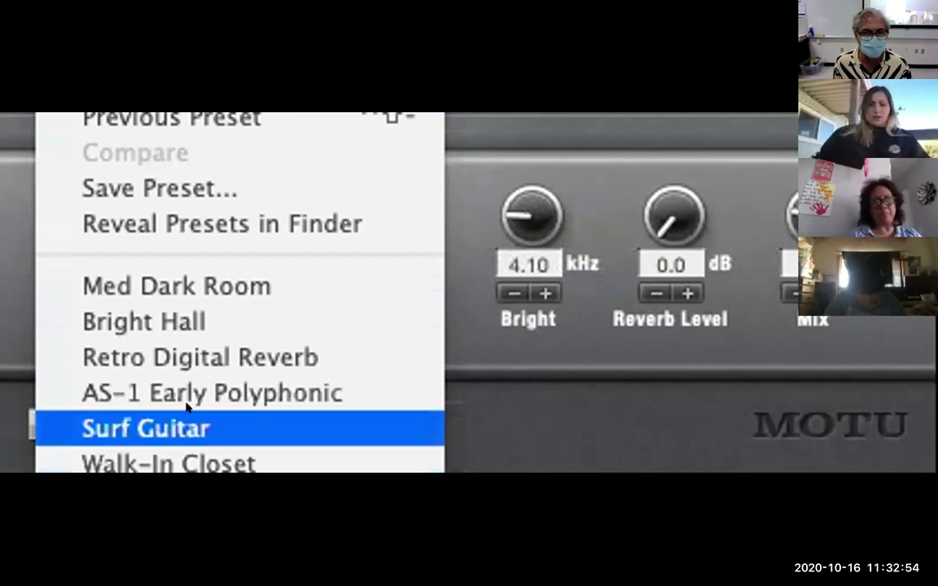
{"action": "left_click", "coordinate": [574, 370]}
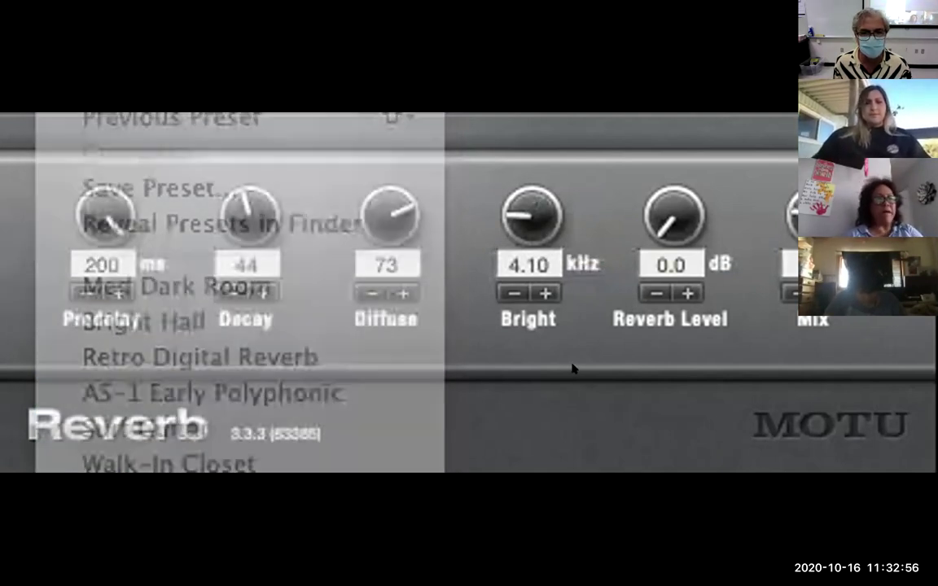
Set the reverb's diffuse to 80 and its bright setting to 3.40 kHz
{"action": "mouse_move", "coordinate": [362, 194]}
{"action": "left_mouse_down"}
{"action": "mouse_move", "coordinate": [362, 236]}
{"action": "mouse_move", "coordinate": [362, 180]}
{"action": "mouse_move", "coordinate": [366, 193]}
{"action": "left_mouse_up"}
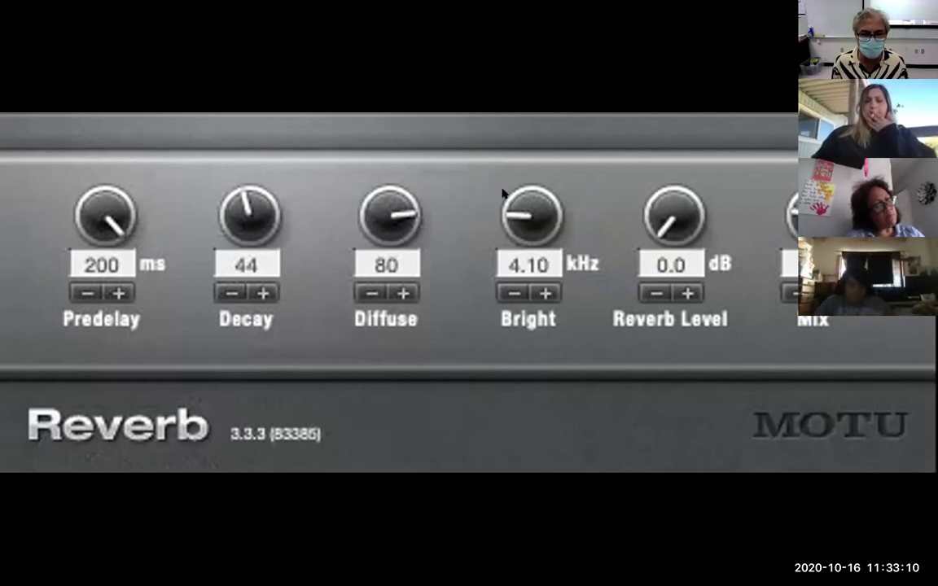
{"action": "left_click_drag", "start_coordinate": [502, 192], "coordinate": [535, 192]}
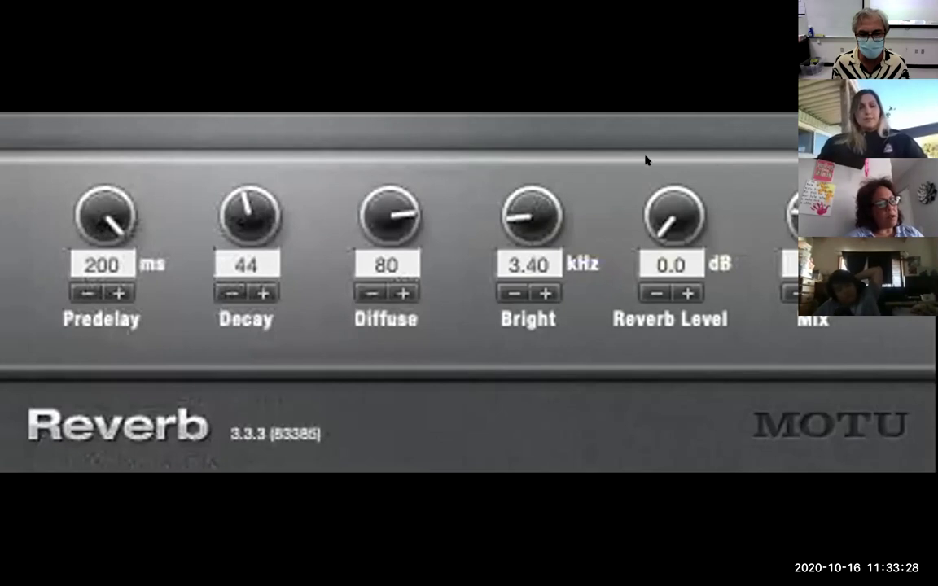
{"action": "left_click_drag", "start_coordinate": [674, 216], "coordinate": [649, 223]}
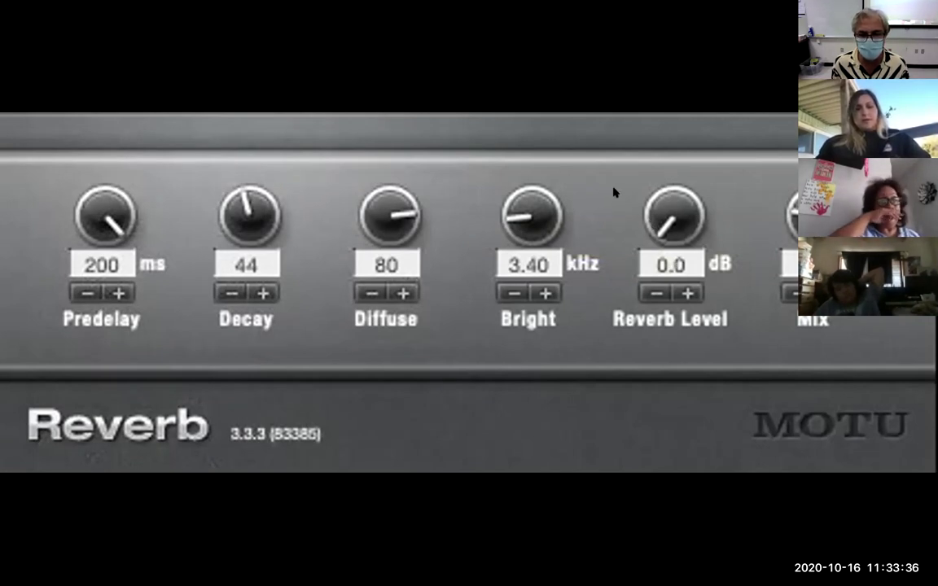
{"action": "mouse_move", "coordinate": [675, 215]}
{"action": "left_mouse_down"}
{"action": "mouse_move", "coordinate": [674, 183]}
{"action": "mouse_move", "coordinate": [674, 216]}
{"action": "left_mouse_up"}
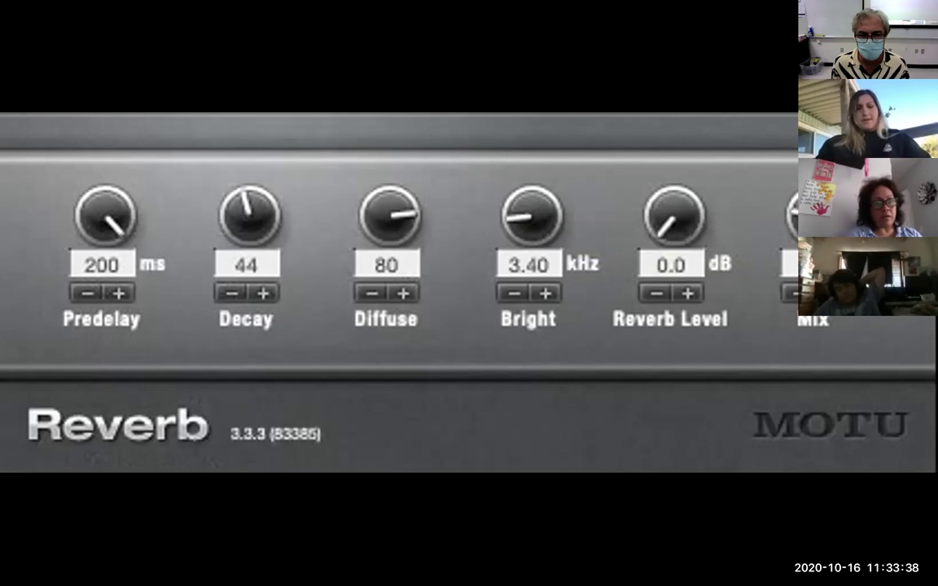
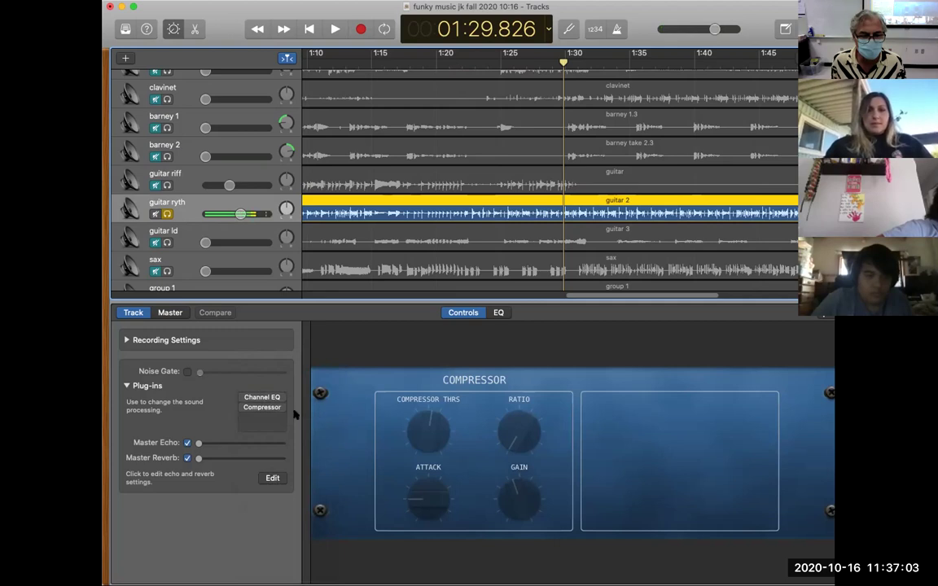
Replace the Compressor on the guitar ryth track with AUMultibandCompressor, load its 2 band preset, play briefly and close the plug-in window
{"action": "left_click", "coordinate": [280, 410]}
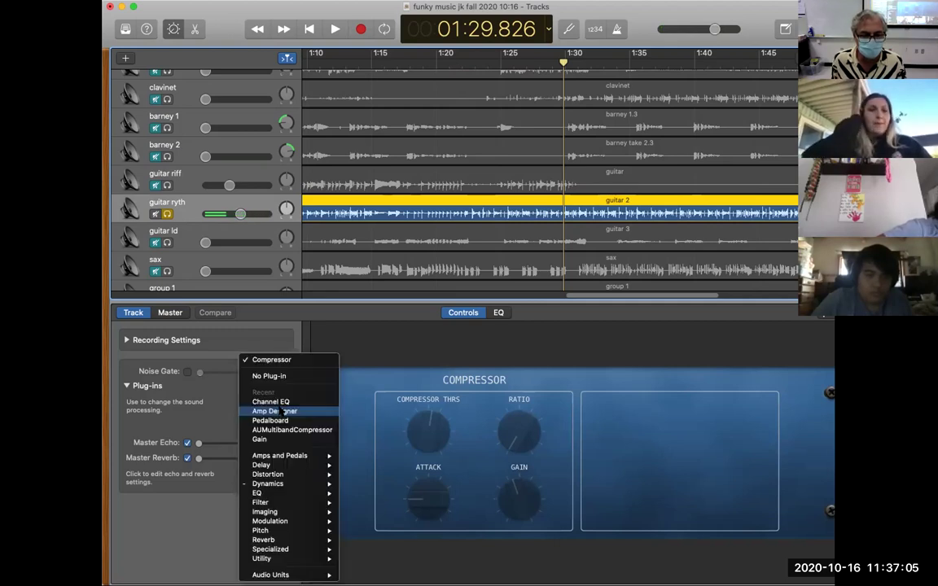
{"action": "left_click", "coordinate": [281, 430]}
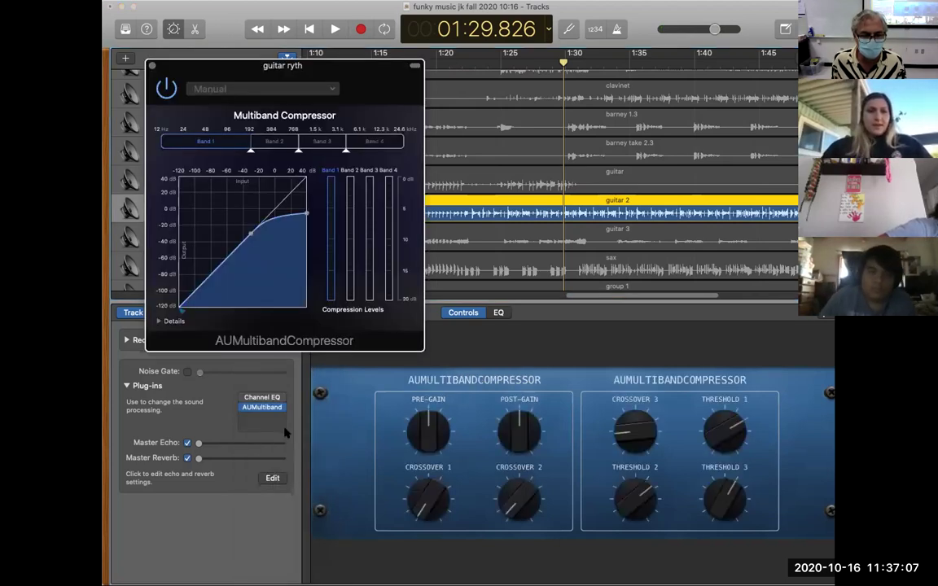
{"action": "left_click", "coordinate": [261, 92]}
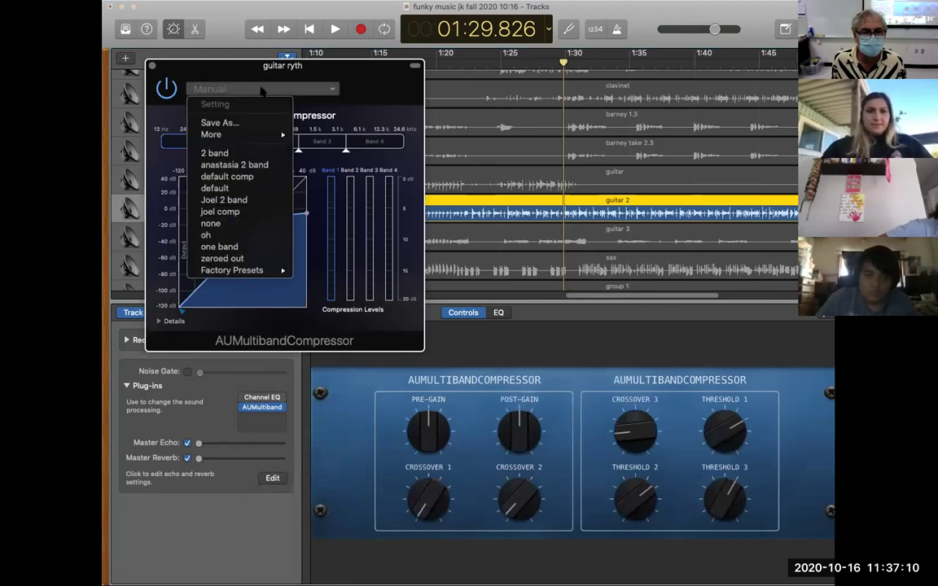
{"action": "left_click", "coordinate": [239, 150]}
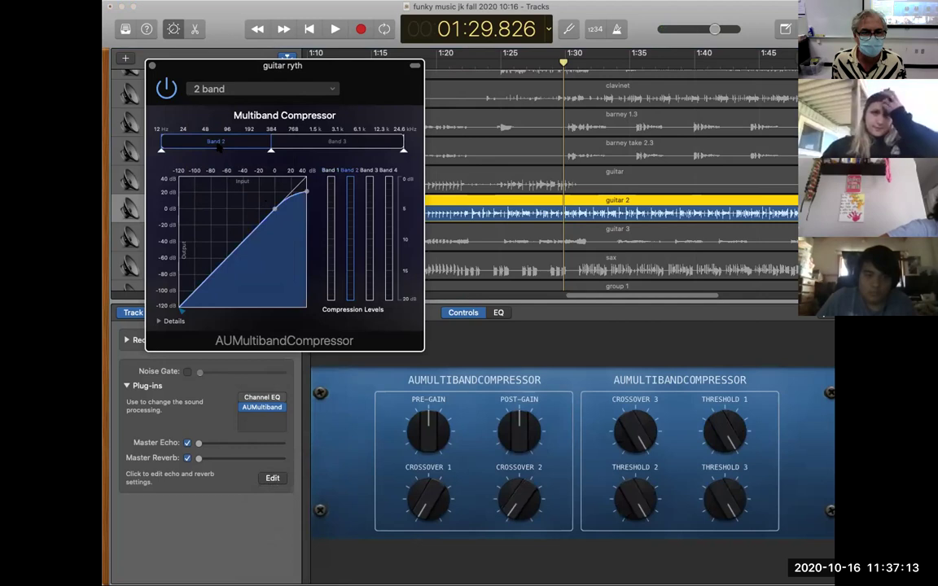
{"action": "key", "text": "space"}
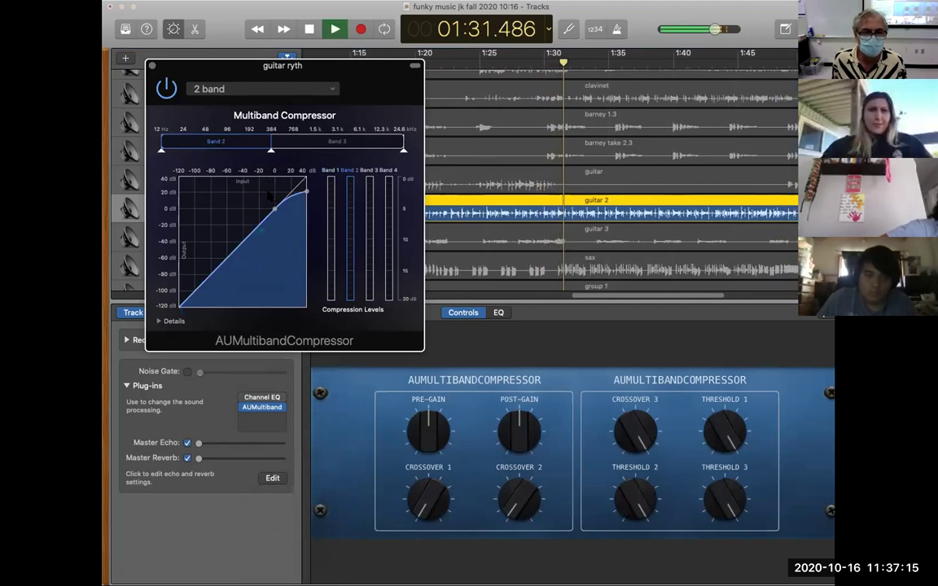
{"action": "key", "text": "space"}
{"action": "left_click", "coordinate": [151, 66]}
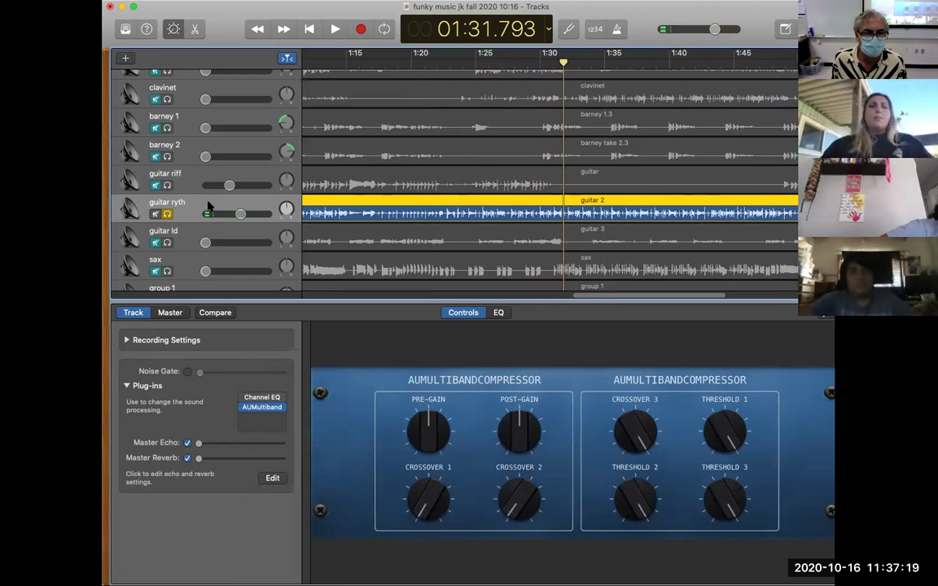
Open the guitar ryth track's Channel EQ, reposition its window and play short passages to examine the track's frequency spectrum
{"action": "left_click", "coordinate": [262, 397]}
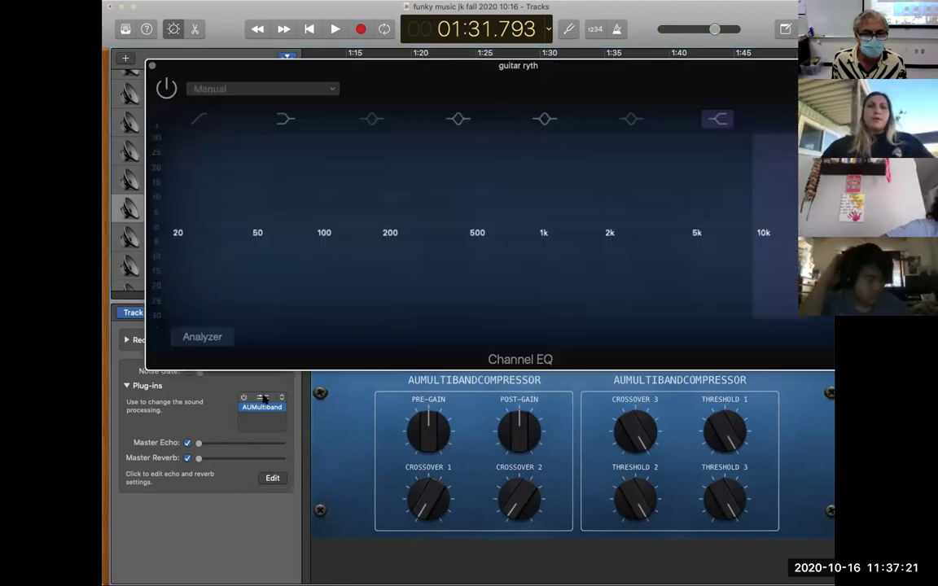
{"action": "key", "text": "space"}
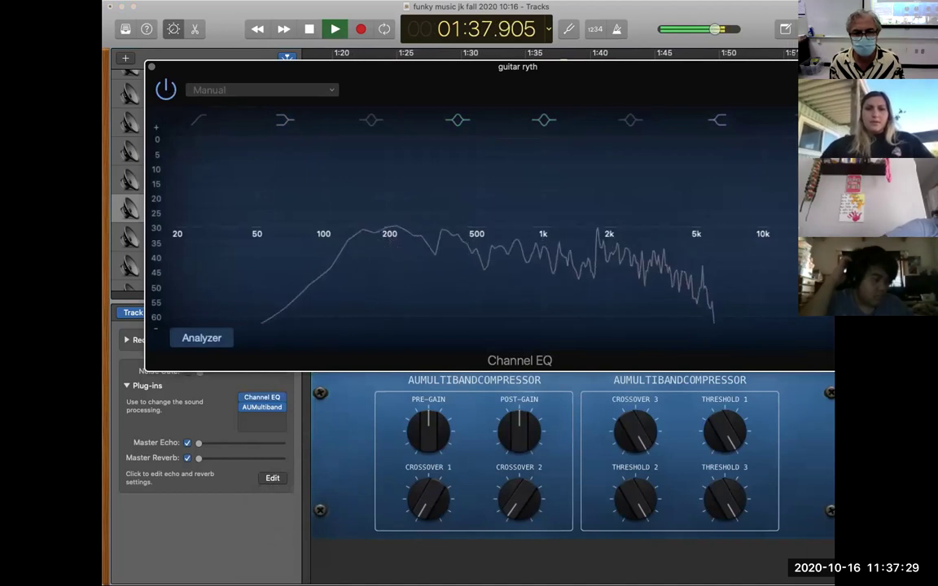
{"action": "left_click_drag", "start_coordinate": [326, 60], "coordinate": [271, 55]}
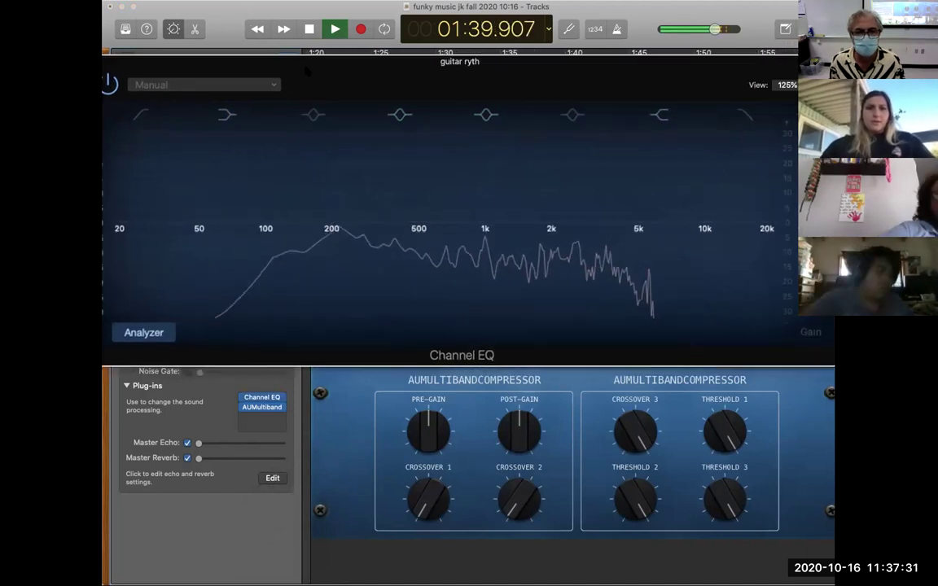
{"action": "key", "text": "space"}
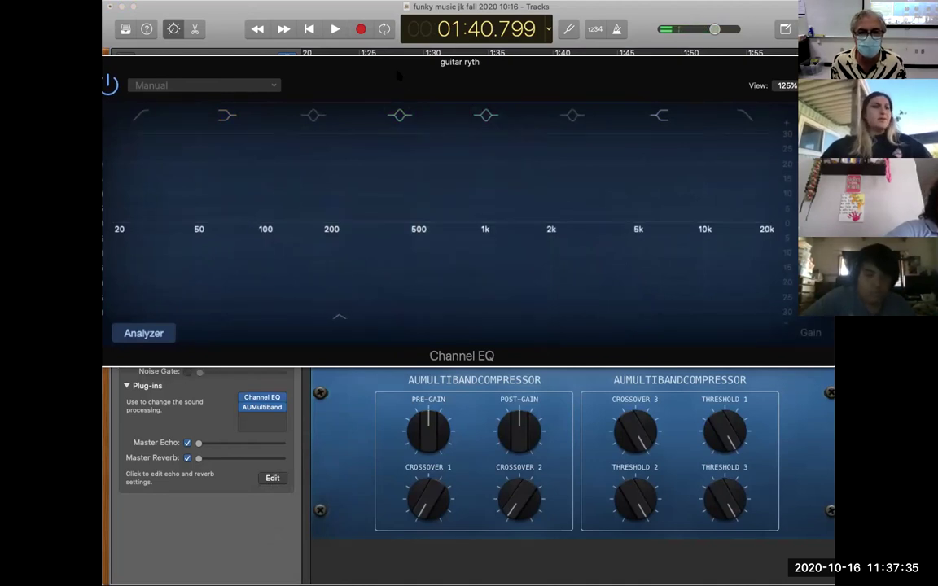
{"action": "left_click_drag", "start_coordinate": [394, 77], "coordinate": [409, 85]}
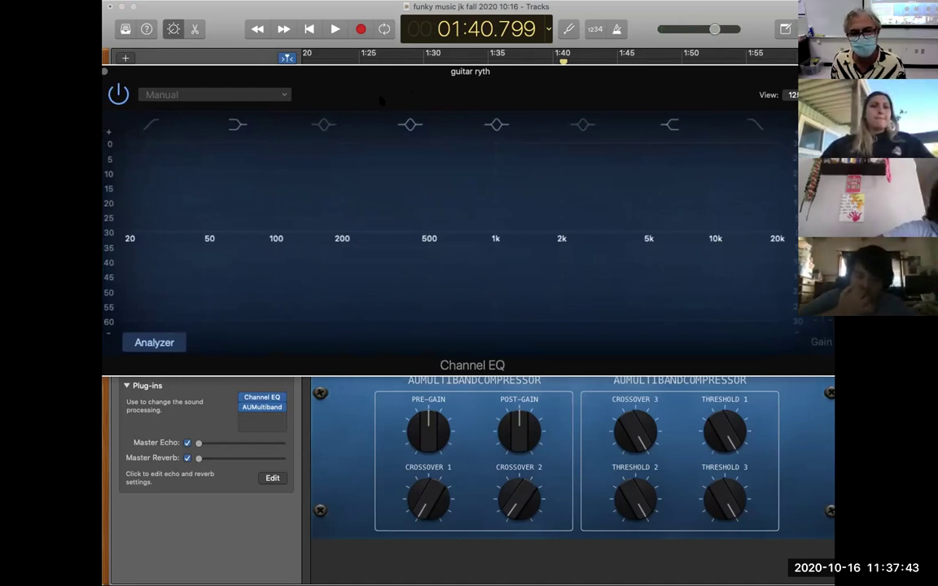
{"action": "key", "text": "space"}
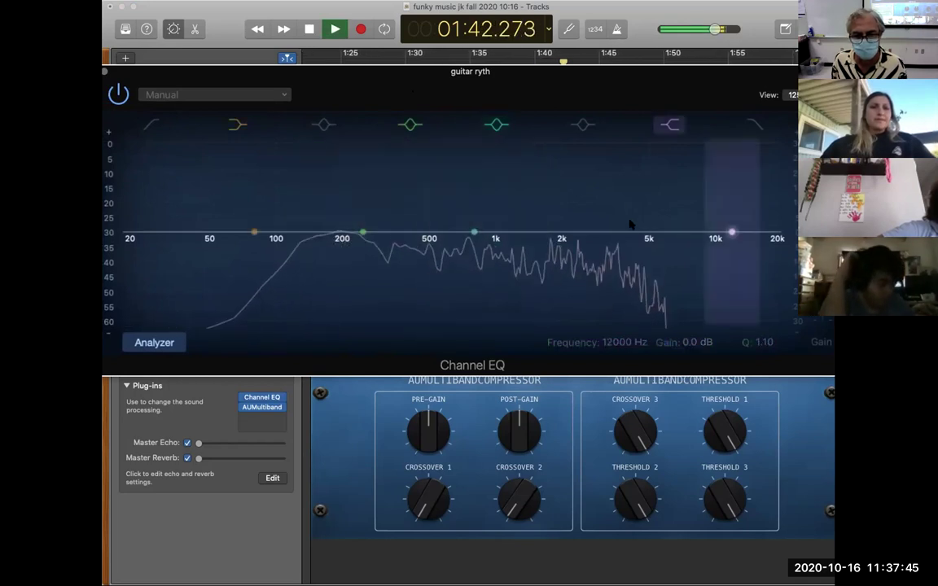
{"action": "key", "text": "space"}
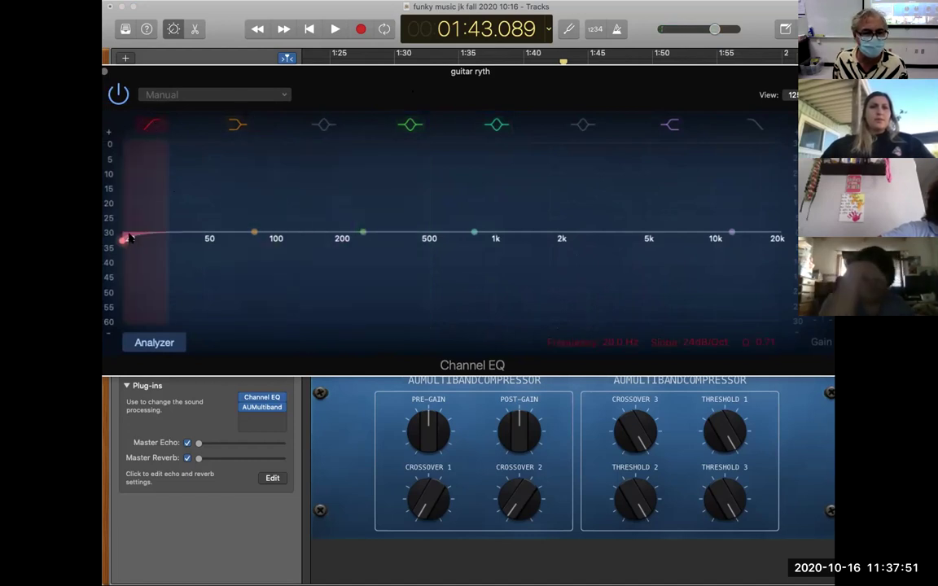
Set the Channel EQ's low cut to 110 Hz with a 24 dB/Oct slope and listen to the track briefly
{"action": "left_click_drag", "start_coordinate": [125, 243], "coordinate": [300, 238]}
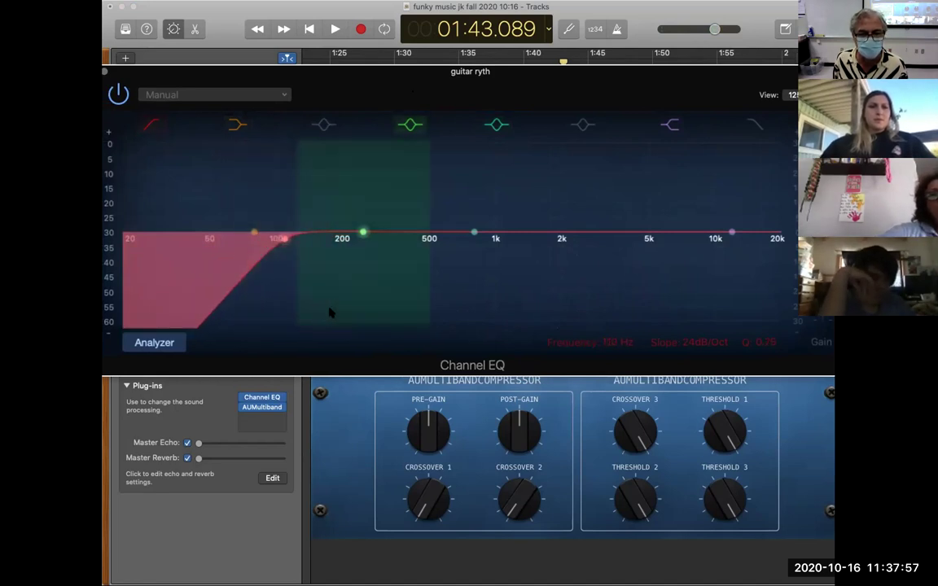
{"action": "key", "text": "space"}
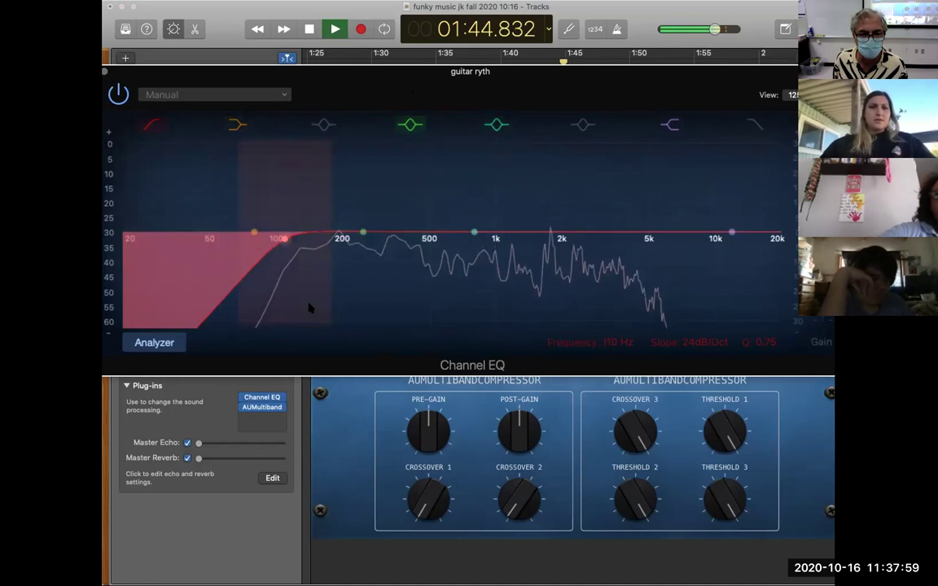
{"action": "key", "text": "space"}
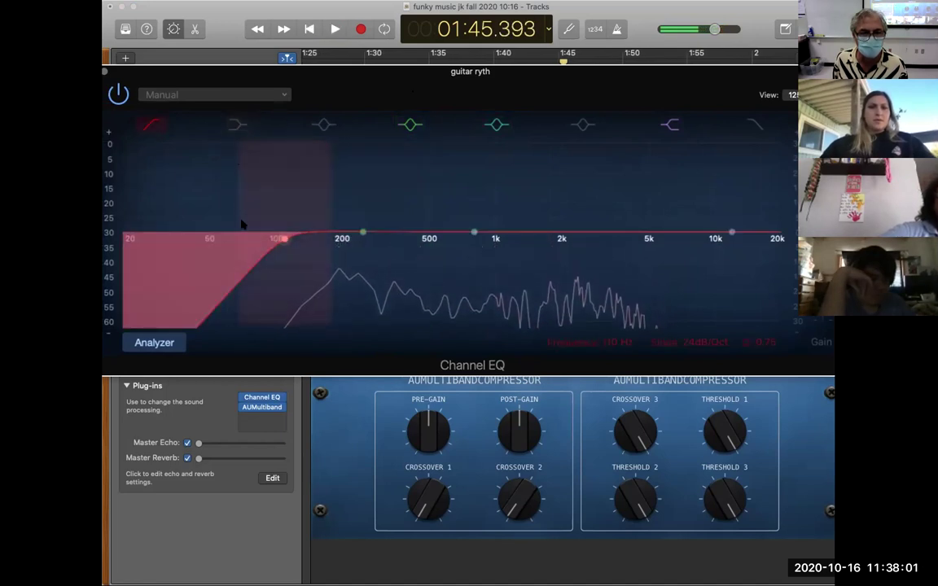
Set the Channel EQ's low shelf to -2.5 dB at 260 Hz and play a short passage
{"action": "left_click_drag", "start_coordinate": [255, 233], "coordinate": [373, 243]}
{"action": "key", "text": "space"}
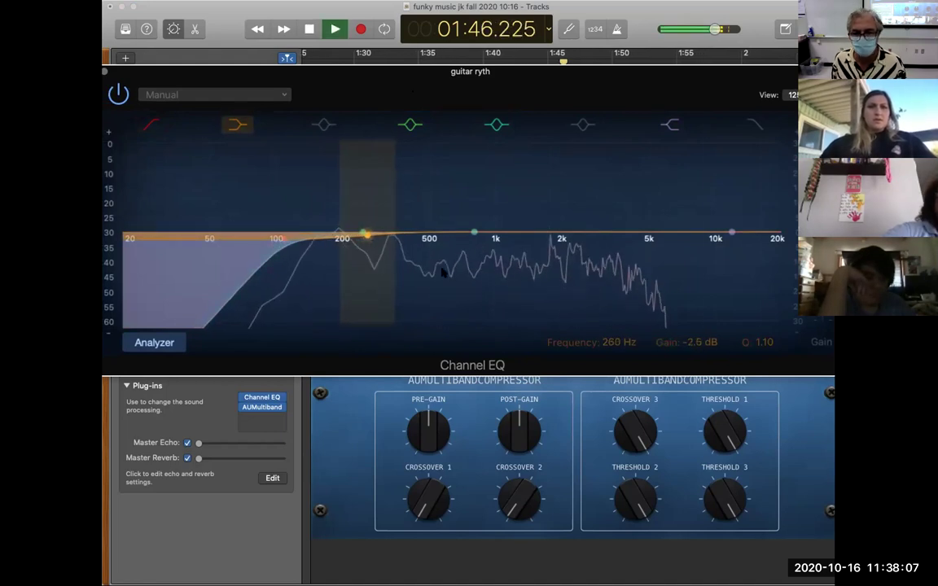
{"action": "key", "text": "space"}
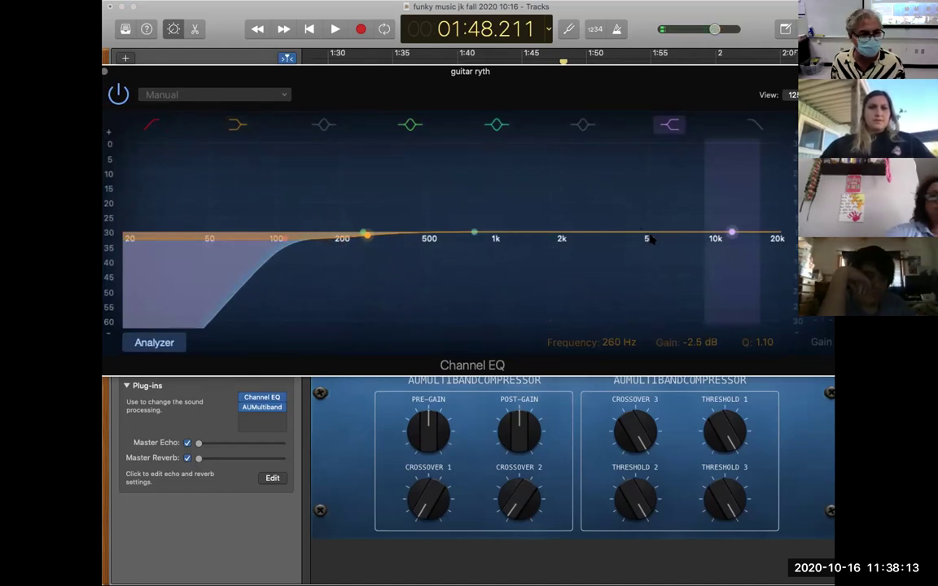
Play short passages while watching the high frequencies, and add a slight boost between 2k and 5k with the upper-mid peak band
{"action": "key", "text": "space"}
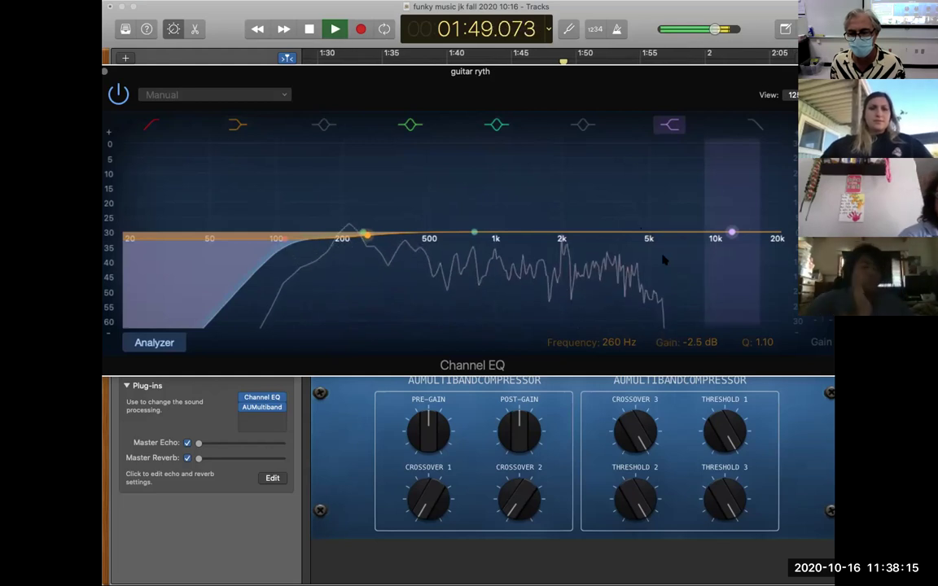
{"action": "key", "text": "space"}
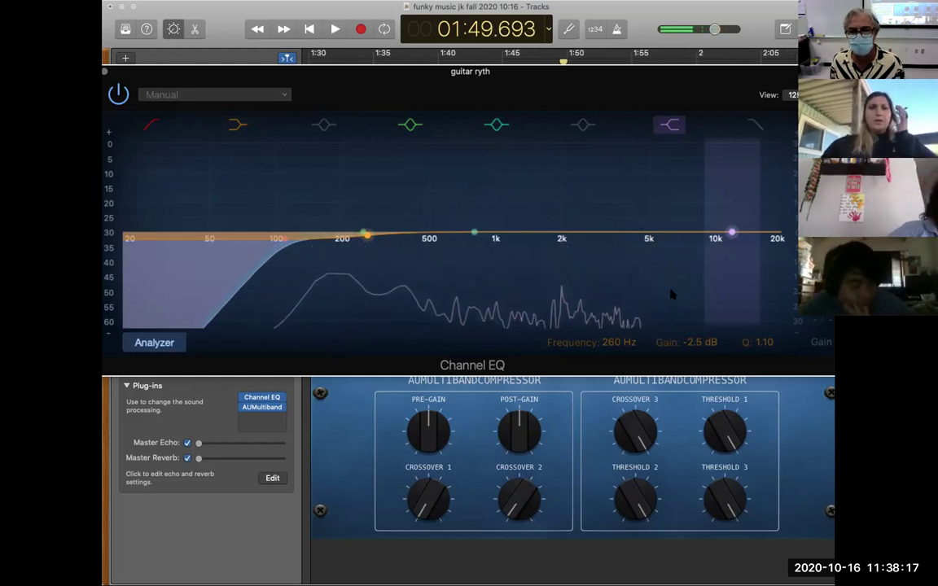
{"action": "key", "text": "space"}
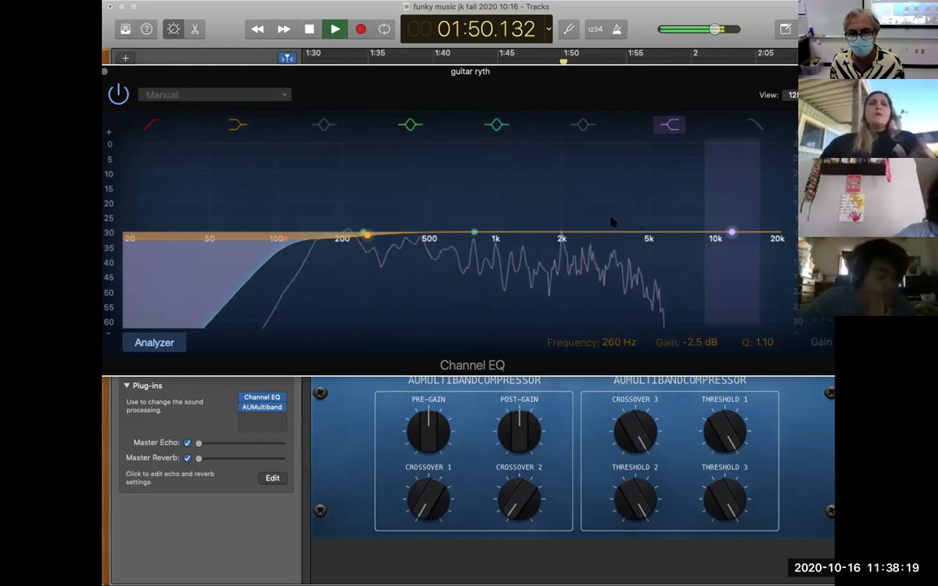
{"action": "key", "text": "space"}
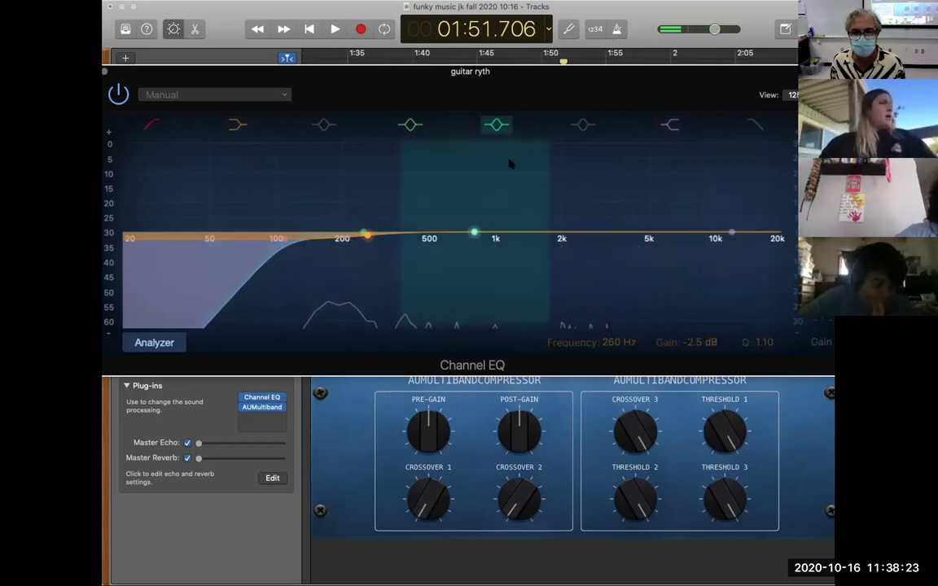
{"action": "left_click_drag", "start_coordinate": [584, 233], "coordinate": [619, 232]}
{"action": "key", "text": "space"}
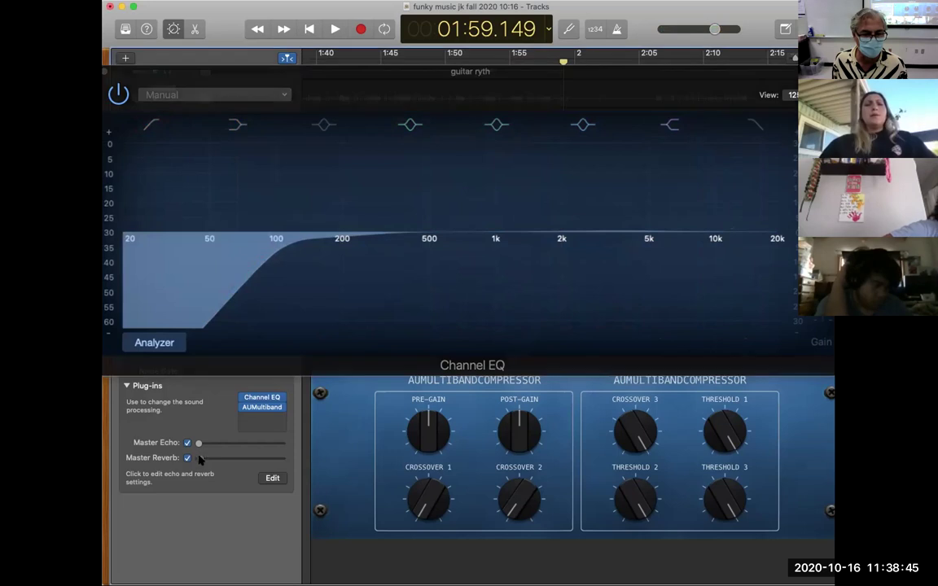
Play the guitar ryth track, raise its Master Reverb to about a third and stop playback
{"action": "key", "text": "space"}
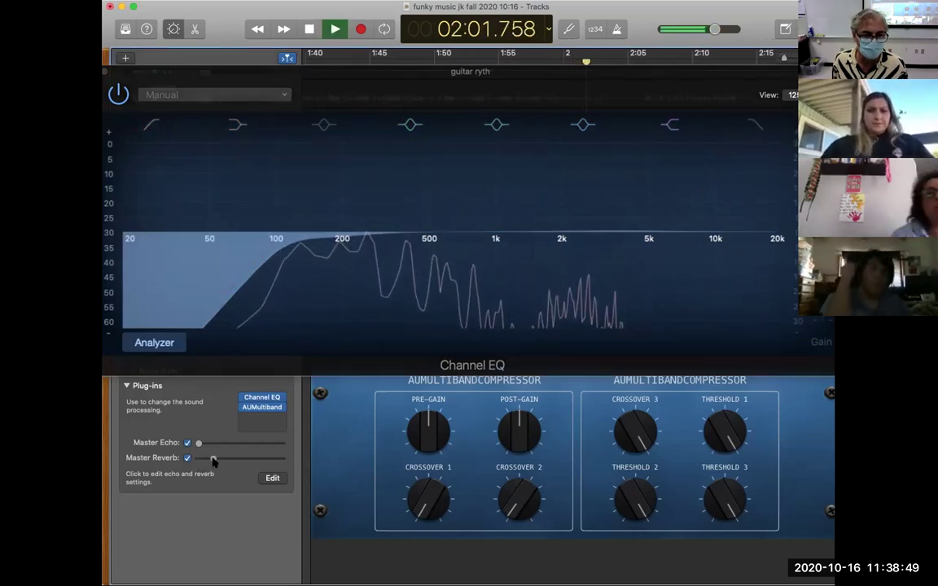
{"action": "left_click_drag", "start_coordinate": [214, 461], "coordinate": [225, 461]}
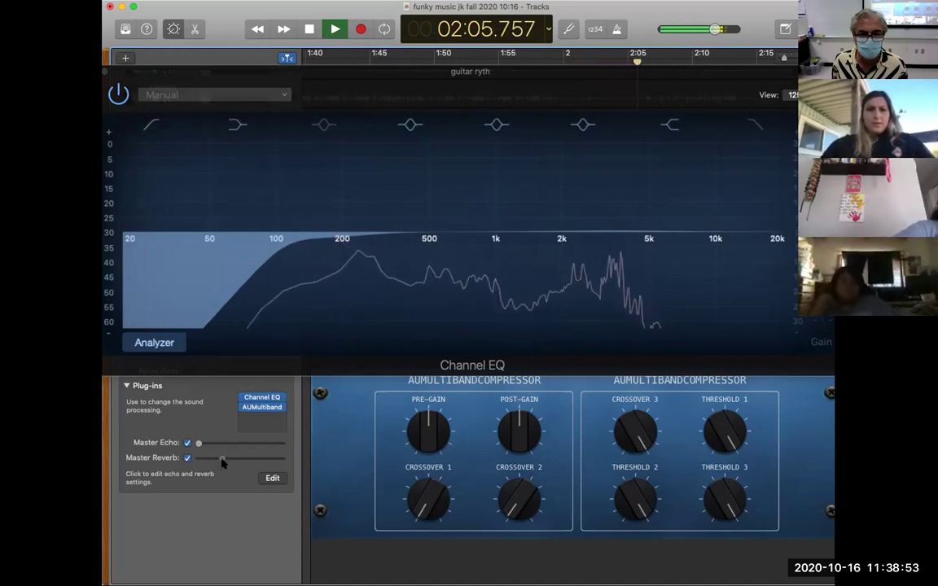
{"action": "mouse_move", "coordinate": [268, 408]}
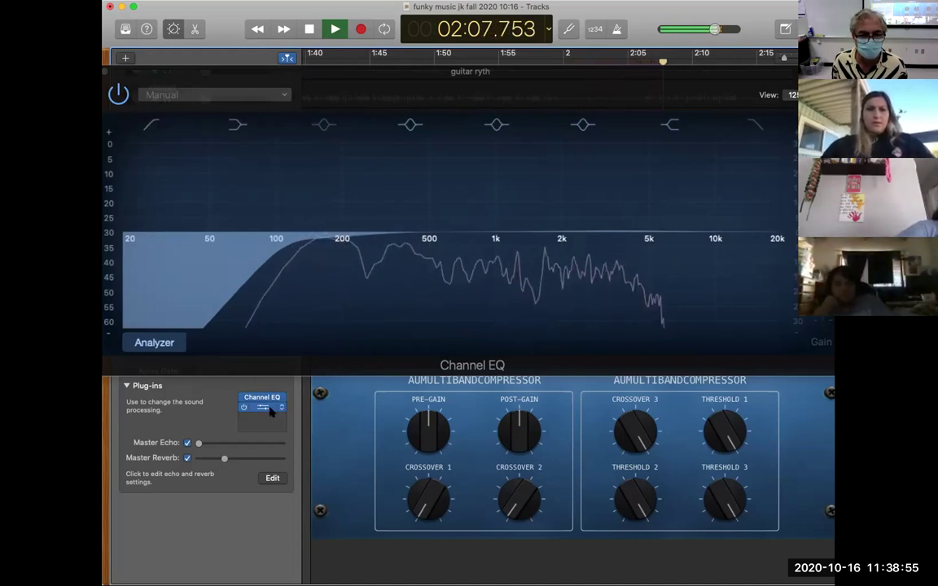
{"action": "key", "text": "space"}
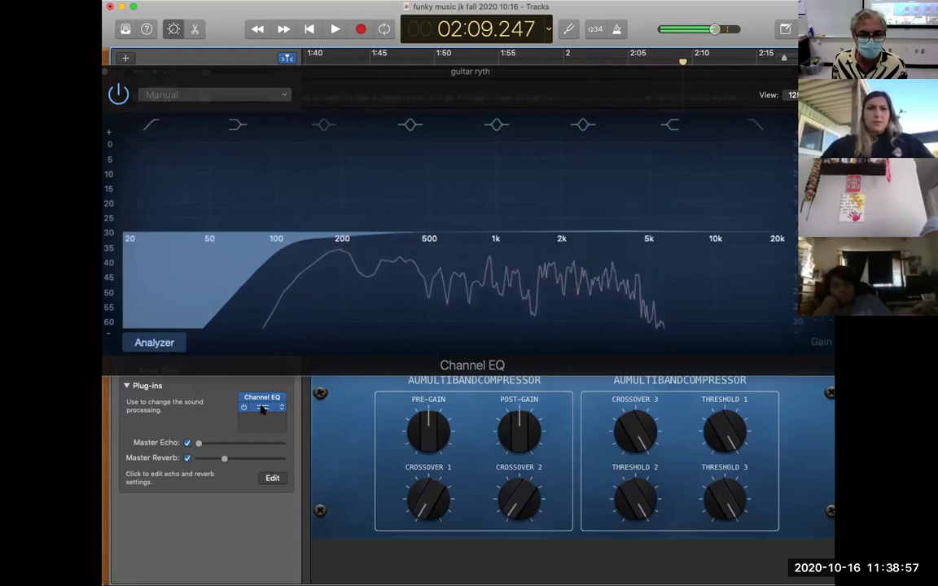
Open the track's multiband compressor and, during playback, lower the Band 2 compression threshold to -35.27 dB
{"action": "left_click", "coordinate": [263, 409]}
{"action": "left_click", "coordinate": [182, 148]}
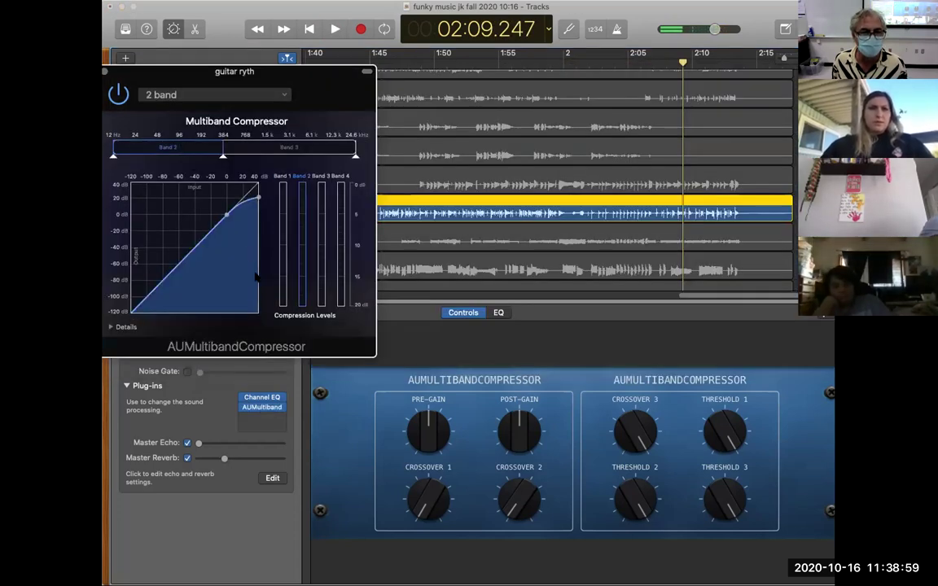
{"action": "key", "text": "space"}
{"action": "left_click_drag", "start_coordinate": [226, 214], "coordinate": [195, 232]}
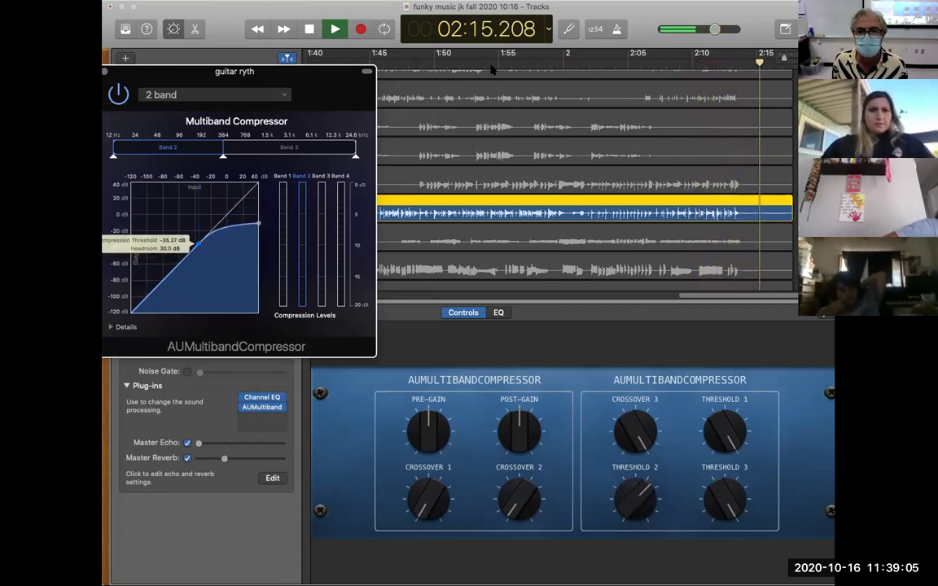
Rewind playback to about the one-minute mark, lower the Band 3 compression threshold to -30.21 dB and stop playback
{"action": "key", "text": "Left"}
{"action": "key", "text": "Left"}
{"action": "key", "text": "Left"}
{"action": "key", "text": "Left"}
{"action": "key", "text": "Left"}
{"action": "key", "text": "Left"}
{"action": "key", "text": "Left"}
{"action": "key", "text": "Left"}
{"action": "key", "text": "Left"}
{"action": "key", "text": "Left"}
{"action": "key", "text": "Left"}
{"action": "key", "text": "Left"}
{"action": "key", "text": "Left"}
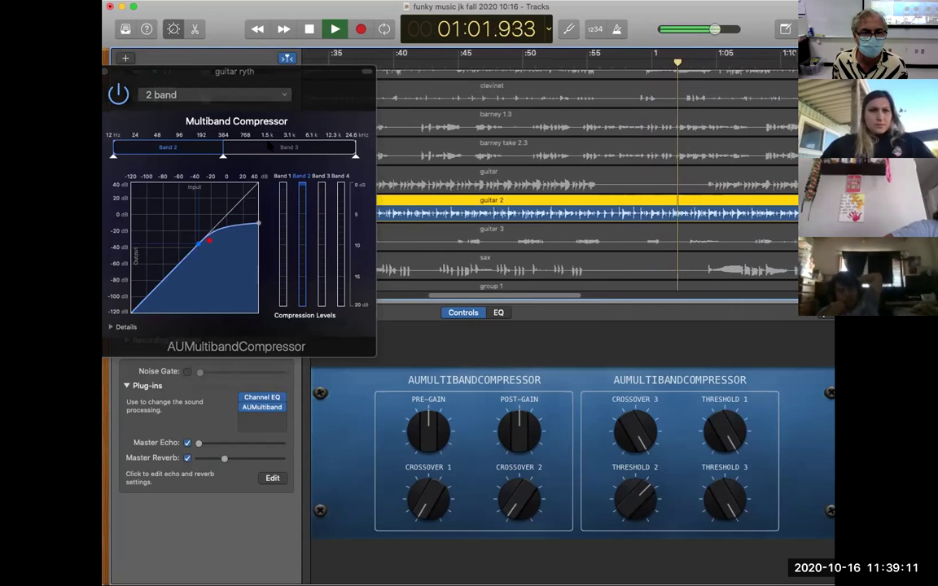
{"action": "left_click", "coordinate": [269, 146]}
{"action": "left_click_drag", "start_coordinate": [228, 218], "coordinate": [203, 235]}
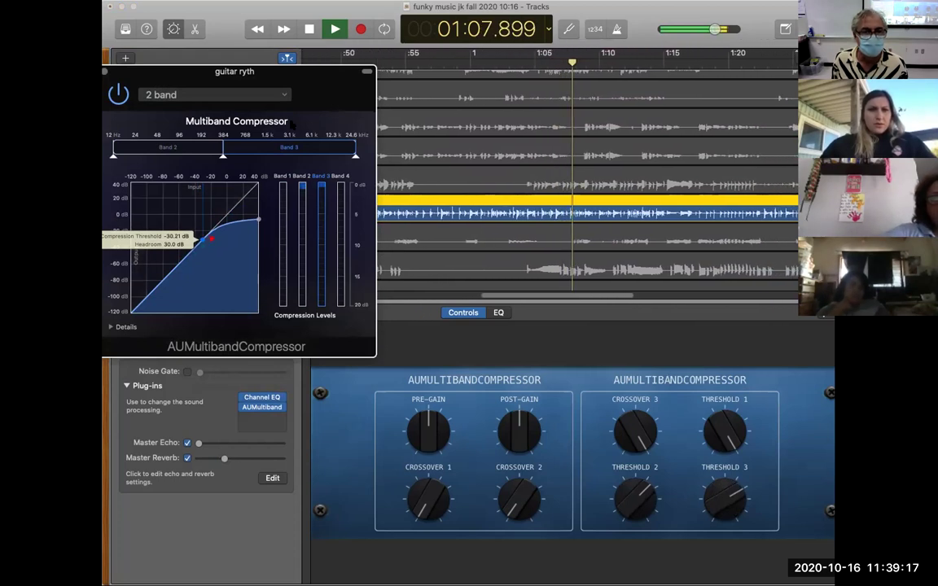
{"action": "left_click", "coordinate": [307, 29]}
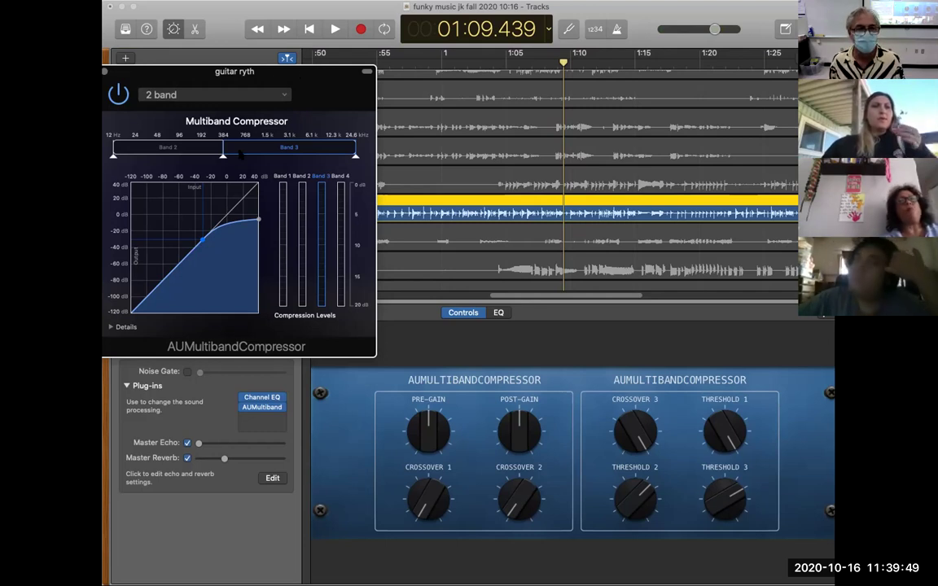
Set the multiband compressor's Band 2 compression threshold to 0.0 dB
{"action": "left_click", "coordinate": [189, 153]}
{"action": "left_click_drag", "start_coordinate": [203, 252], "coordinate": [229, 212]}
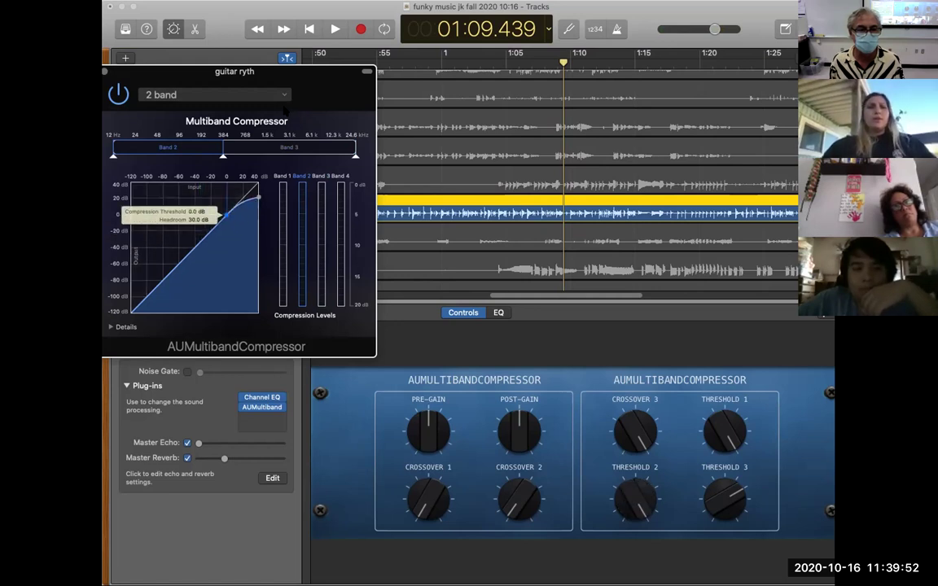
Select Band 3 in the multiband compressor, lower its compression threshold to -52.91 dB during playback and stop
{"action": "left_click", "coordinate": [270, 151]}
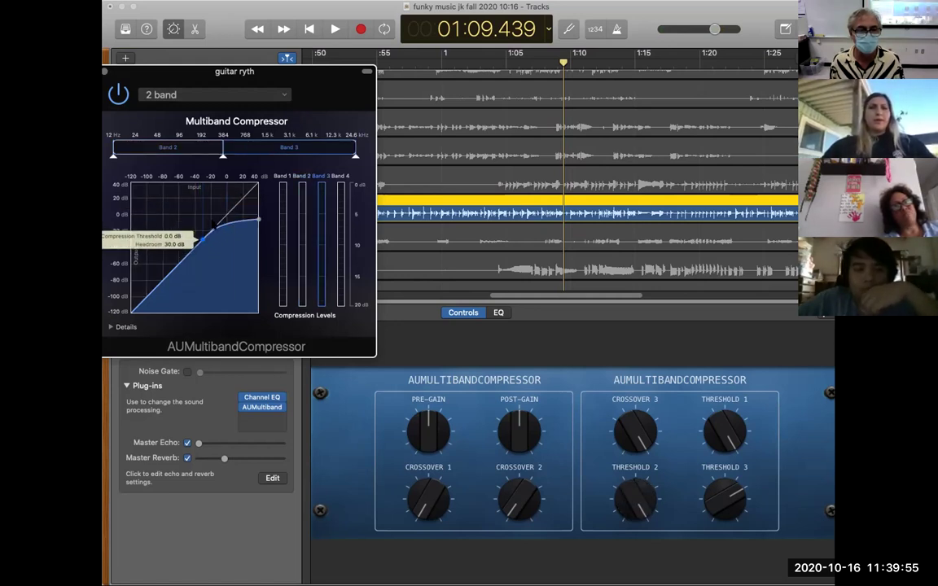
{"action": "left_click", "coordinate": [334, 30]}
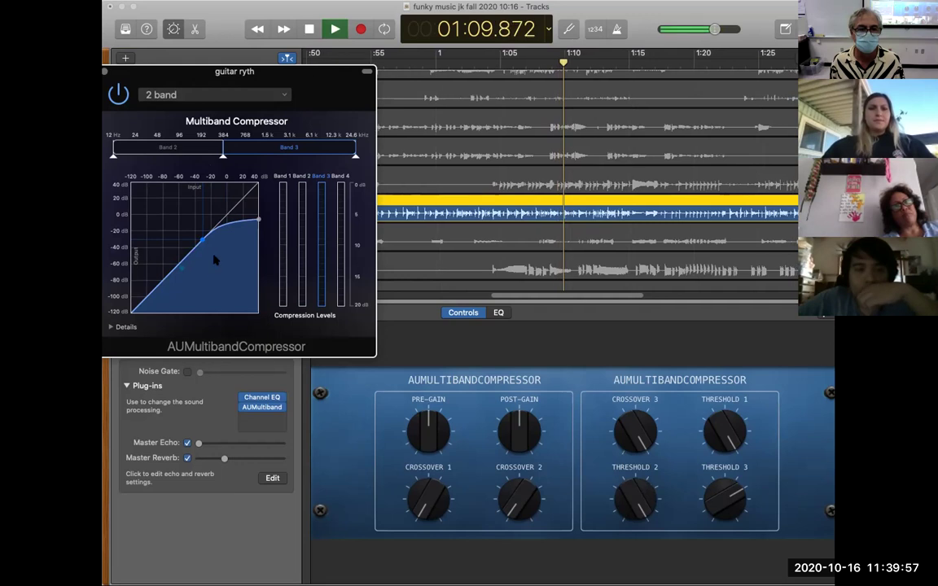
{"action": "left_click_drag", "start_coordinate": [206, 239], "coordinate": [188, 254]}
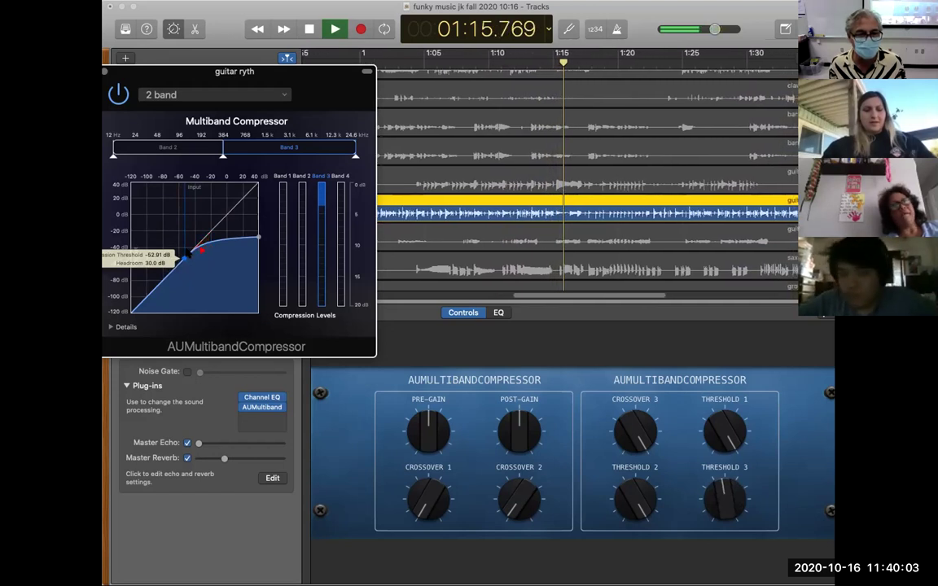
{"action": "left_click", "coordinate": [309, 30]}
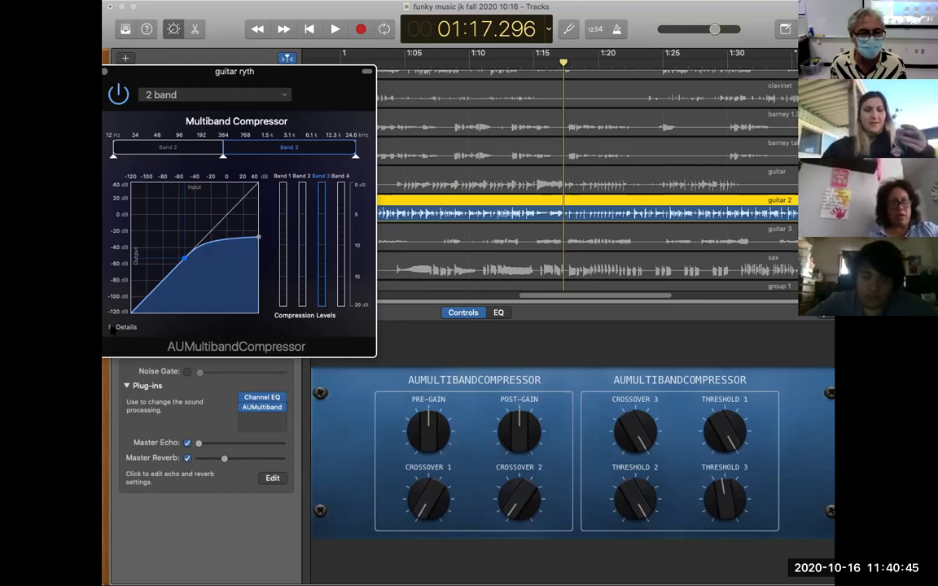
Expand the compressor's details, move its window clear of the track list and set the Attack Time to 0.077 secs
{"action": "left_click", "coordinate": [112, 328]}
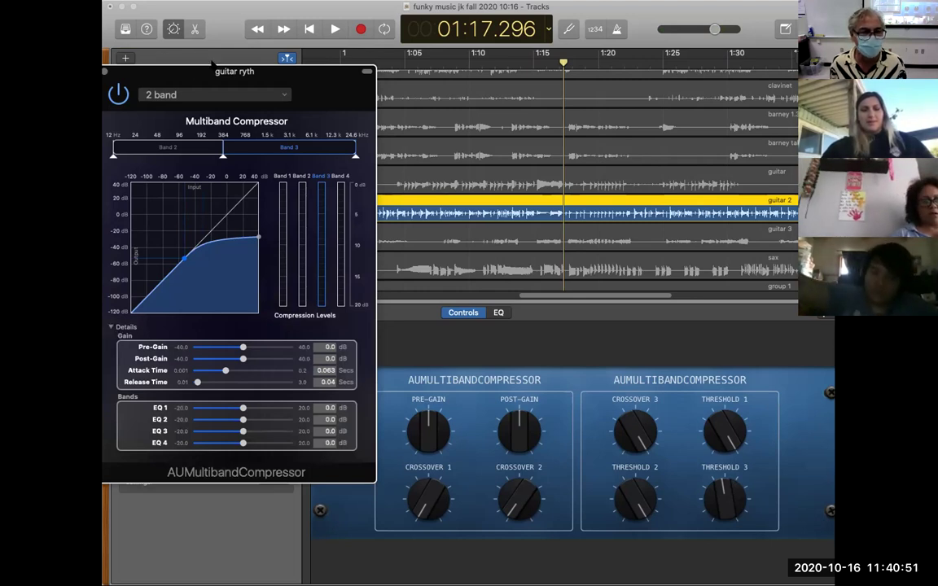
{"action": "left_click_drag", "start_coordinate": [213, 70], "coordinate": [381, 52]}
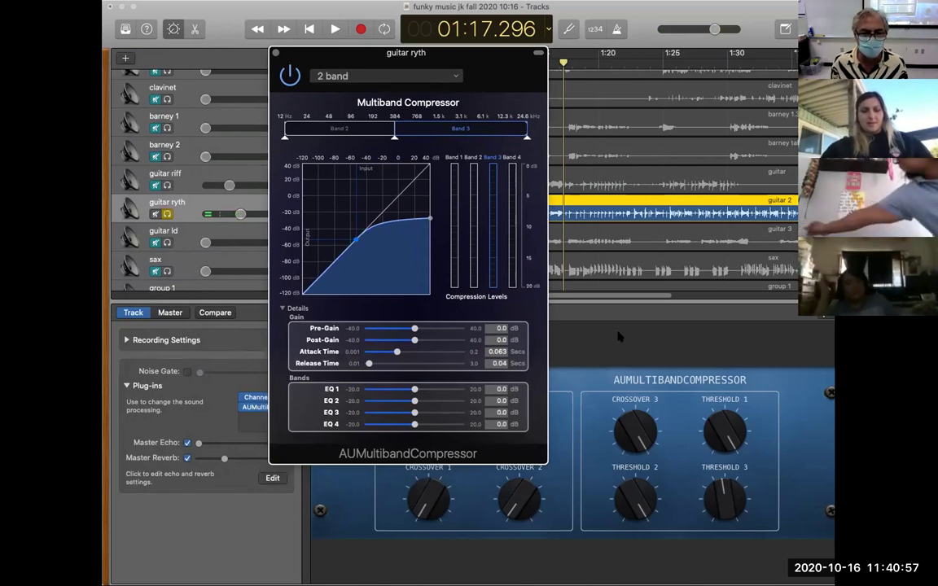
{"action": "mouse_move", "coordinate": [396, 351]}
{"action": "left_mouse_down"}
{"action": "mouse_move", "coordinate": [439, 352]}
{"action": "mouse_move", "coordinate": [402, 356]}
{"action": "left_mouse_up"}
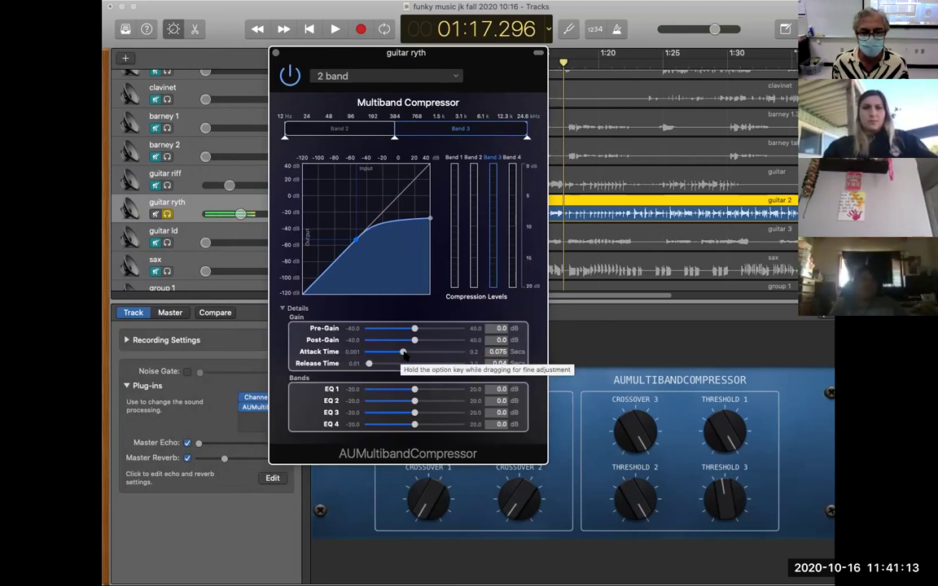
{"action": "left_click_drag", "start_coordinate": [404, 355], "coordinate": [378, 355]}
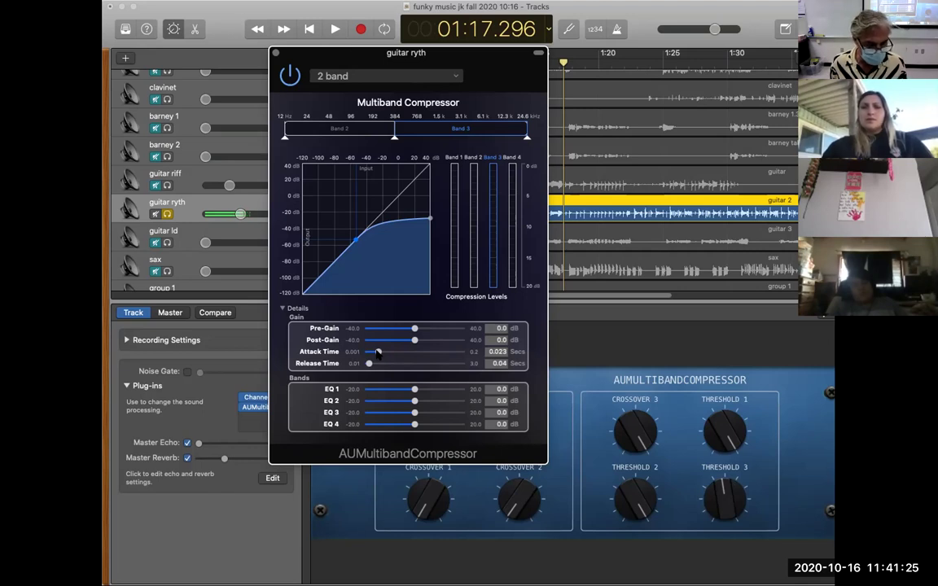
{"action": "left_click_drag", "start_coordinate": [378, 352], "coordinate": [395, 358]}
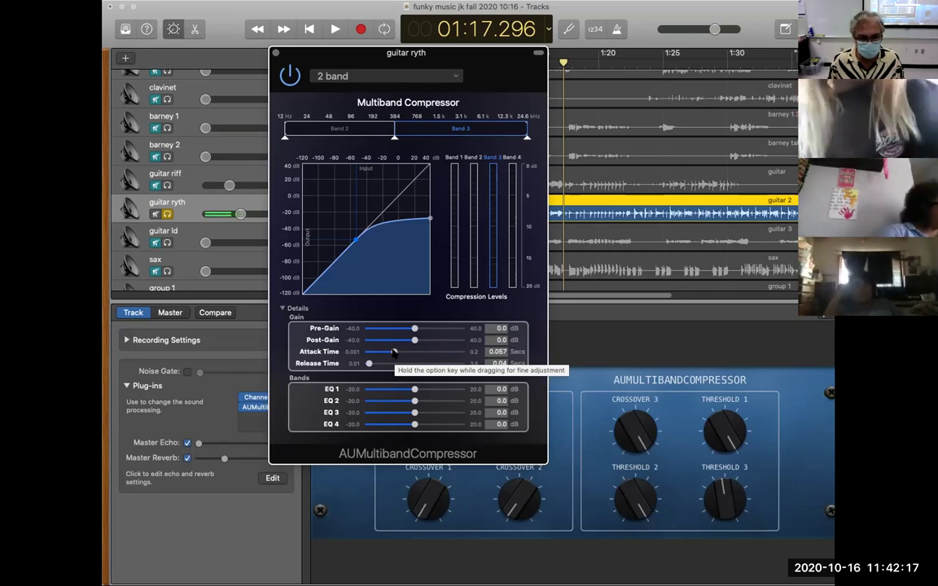
{"action": "left_click_drag", "start_coordinate": [394, 352], "coordinate": [402, 353]}
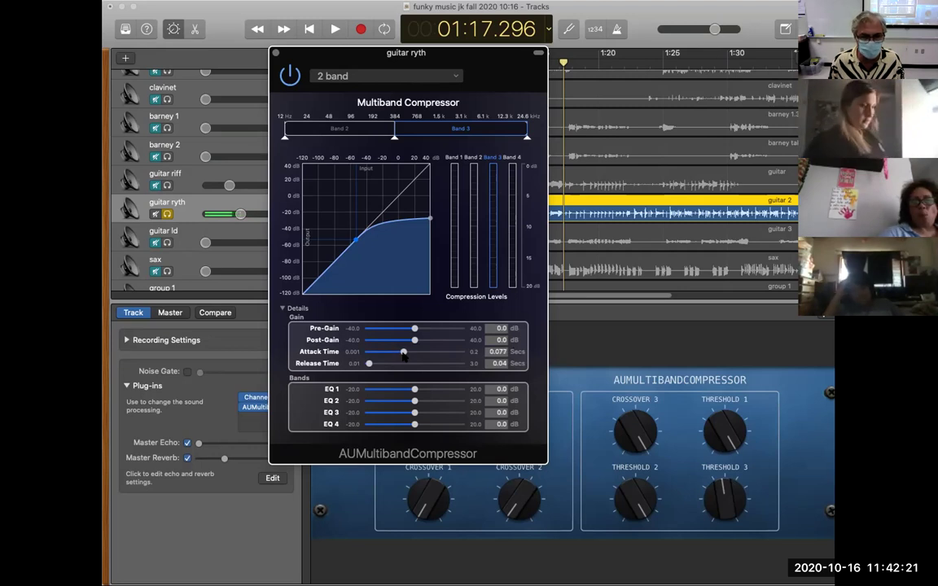
Raise the Band 3 compression threshold to about -40 dB during playback, lower the Pre-Gain to -40.0 dB and stop
{"action": "key", "text": "space"}
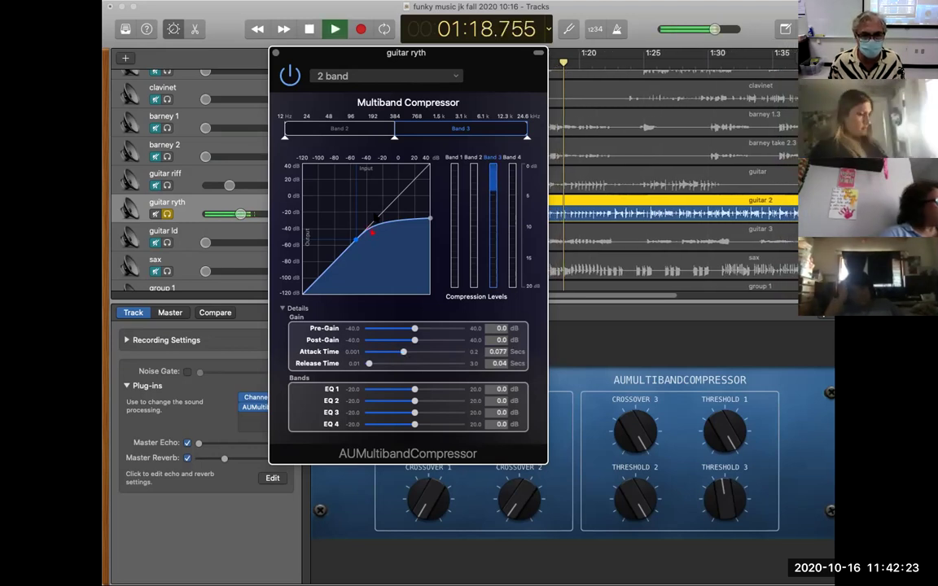
{"action": "mouse_move", "coordinate": [359, 244]}
{"action": "left_mouse_down"}
{"action": "mouse_move", "coordinate": [375, 223]}
{"action": "mouse_move", "coordinate": [378, 231]}
{"action": "mouse_move", "coordinate": [347, 246]}
{"action": "mouse_move", "coordinate": [366, 247]}
{"action": "left_mouse_up"}
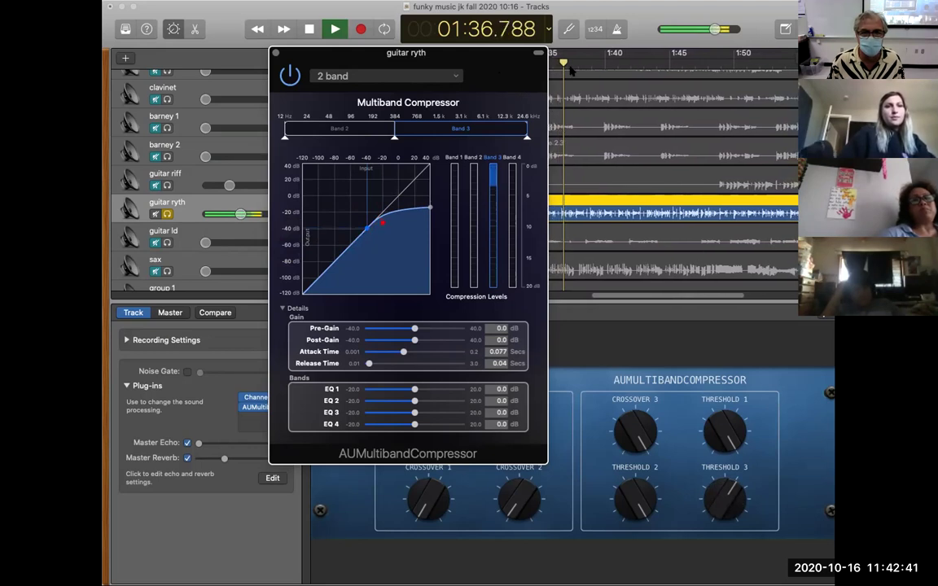
{"action": "left_click", "coordinate": [607, 328]}
{"action": "key", "text": "space"}
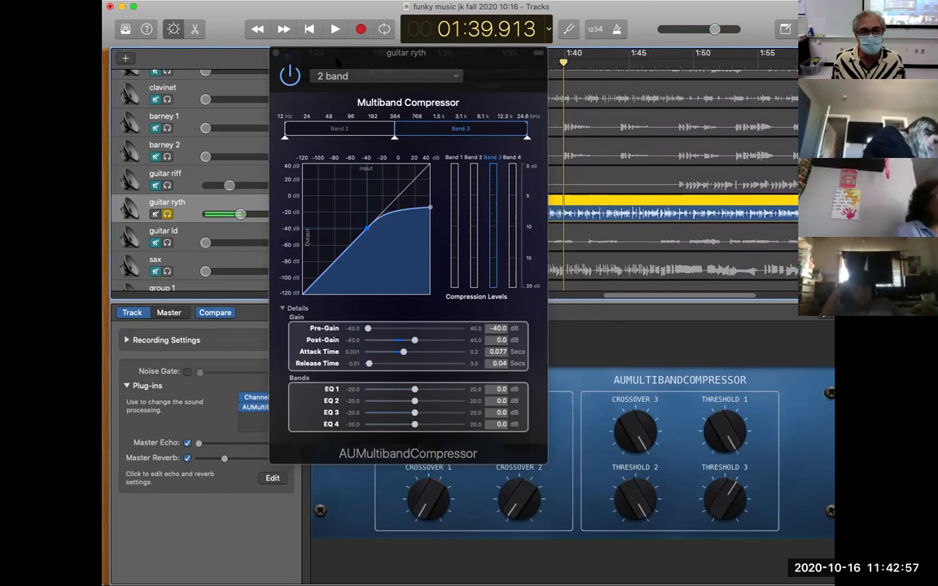
Select Band 2 and lower its compression threshold to -72.4 dB while auditioning the guitar ryth track
{"action": "mouse_move", "coordinate": [417, 118]}
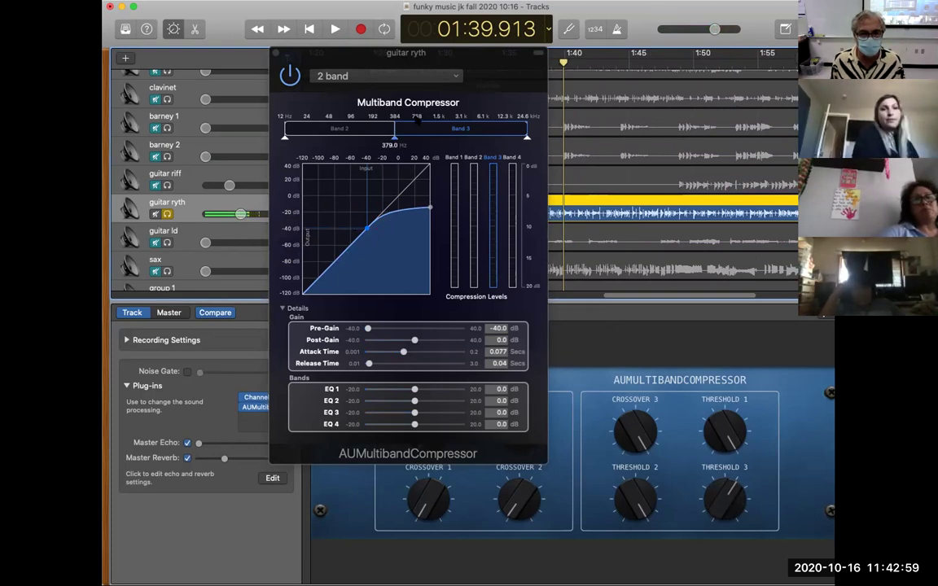
{"action": "left_click", "coordinate": [348, 130]}
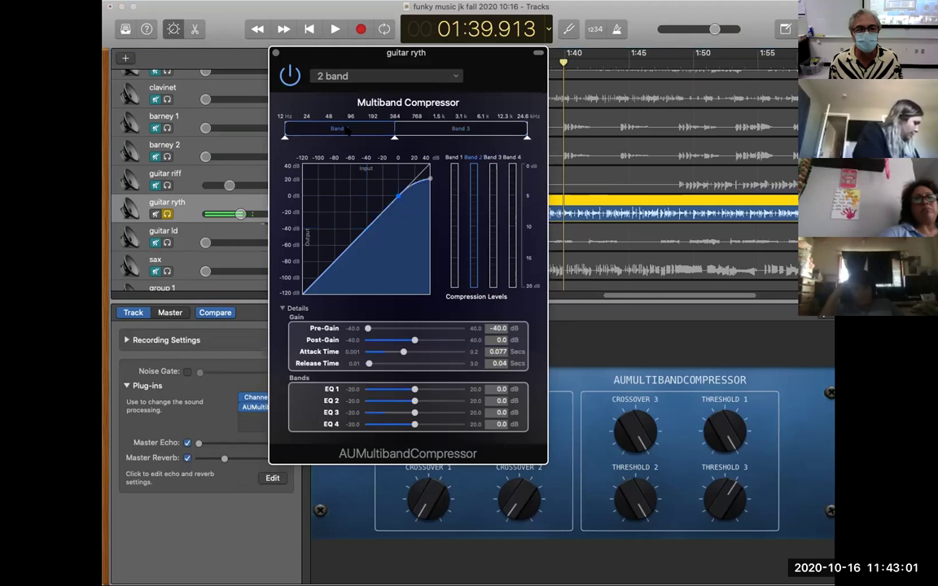
{"action": "key", "text": "space"}
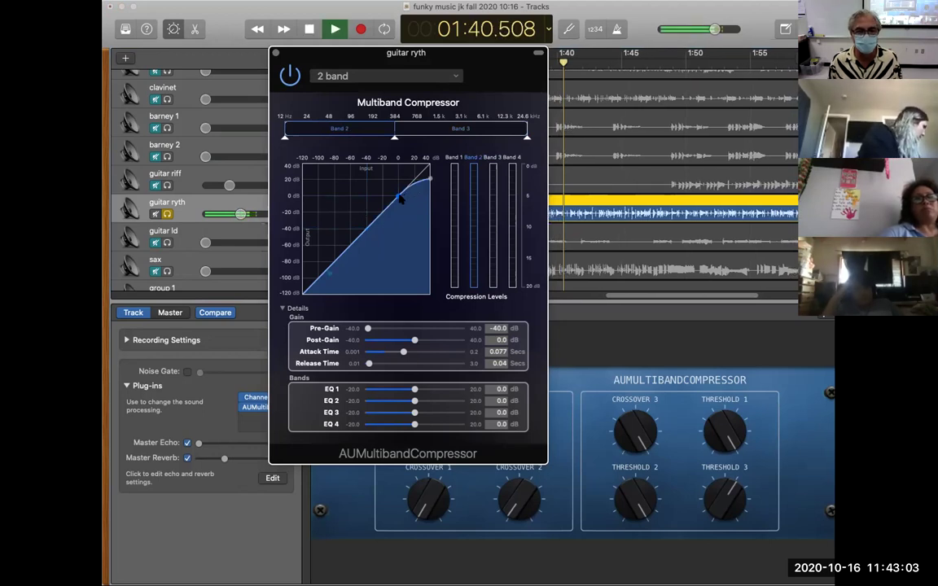
{"action": "left_click_drag", "start_coordinate": [399, 193], "coordinate": [336, 255]}
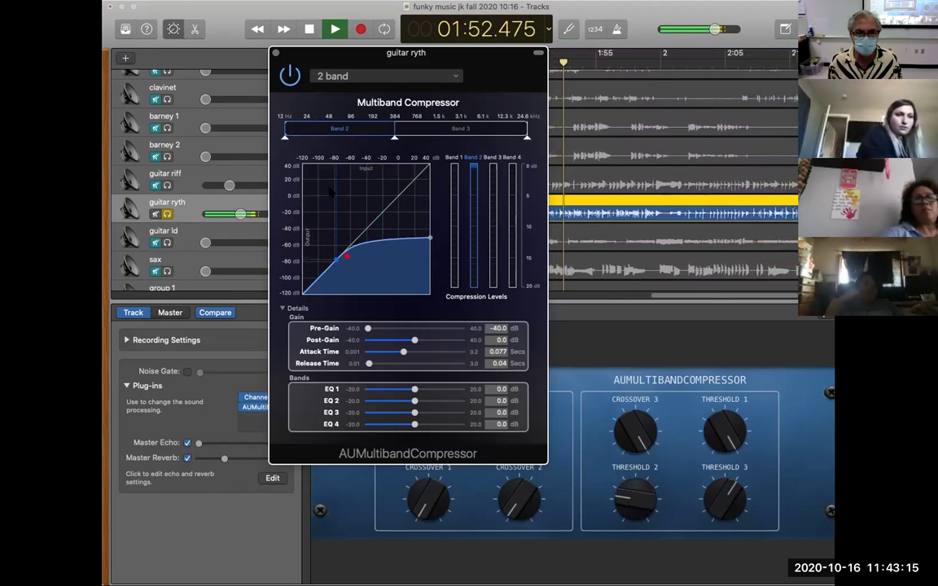
{"action": "key", "text": "space"}
{"action": "left_click_drag", "start_coordinate": [337, 258], "coordinate": [340, 255]}
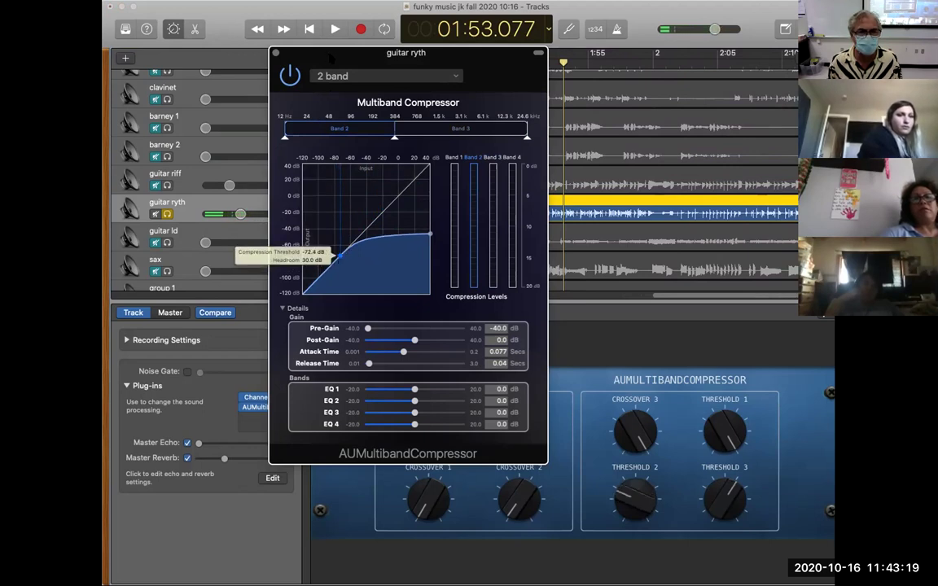
Move the compressor window off the track headers, audition the track and set the Band 2/Band 3 crossover to 592 Hz
{"action": "left_click_drag", "start_coordinate": [329, 57], "coordinate": [455, 70]}
{"action": "left_click", "coordinate": [222, 201]}
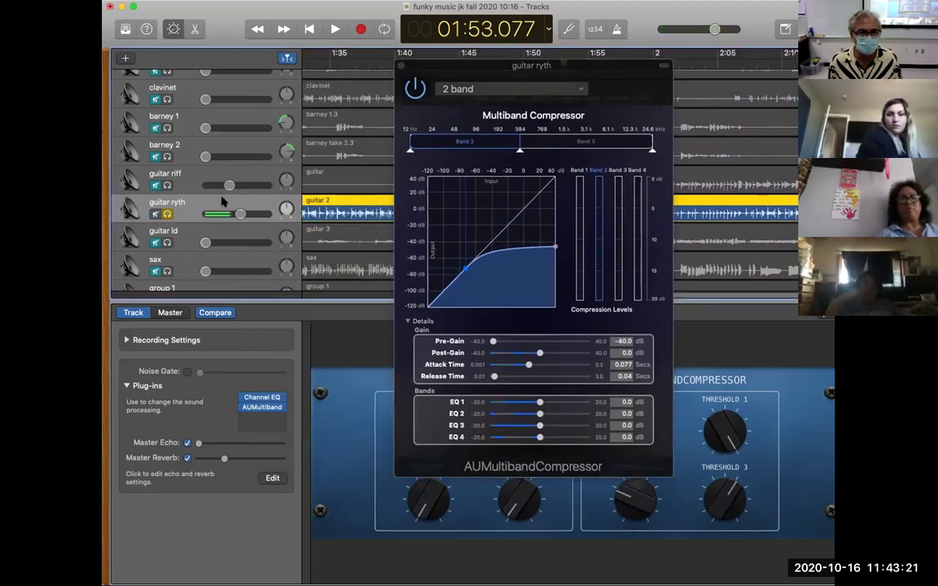
{"action": "key", "text": "space"}
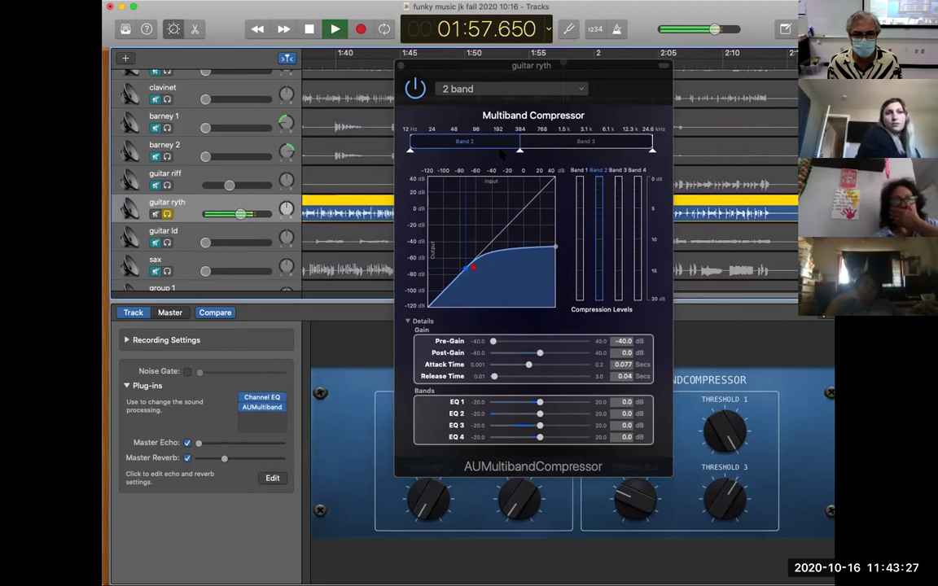
{"action": "mouse_move", "coordinate": [519, 152]}
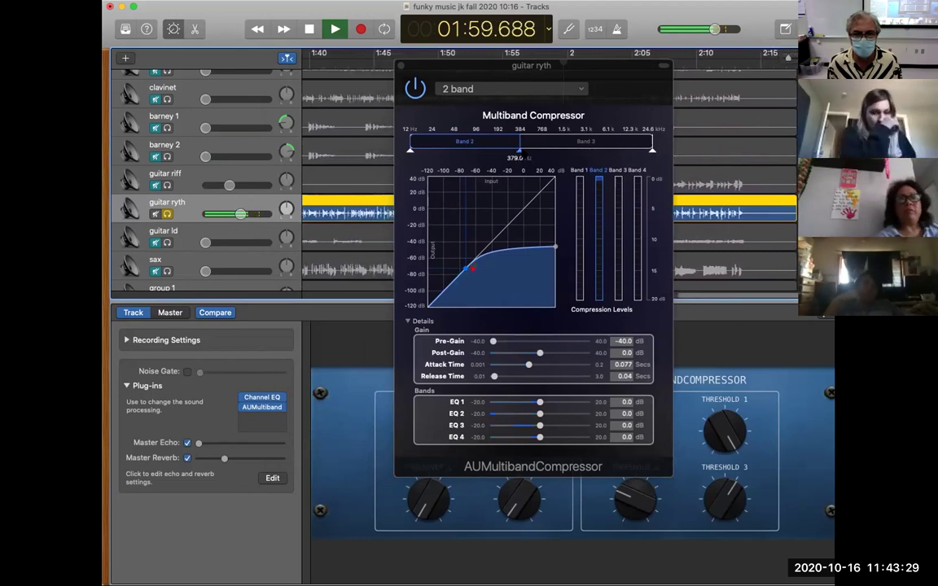
{"action": "key", "text": "space"}
{"action": "left_click_drag", "start_coordinate": [518, 152], "coordinate": [534, 152]}
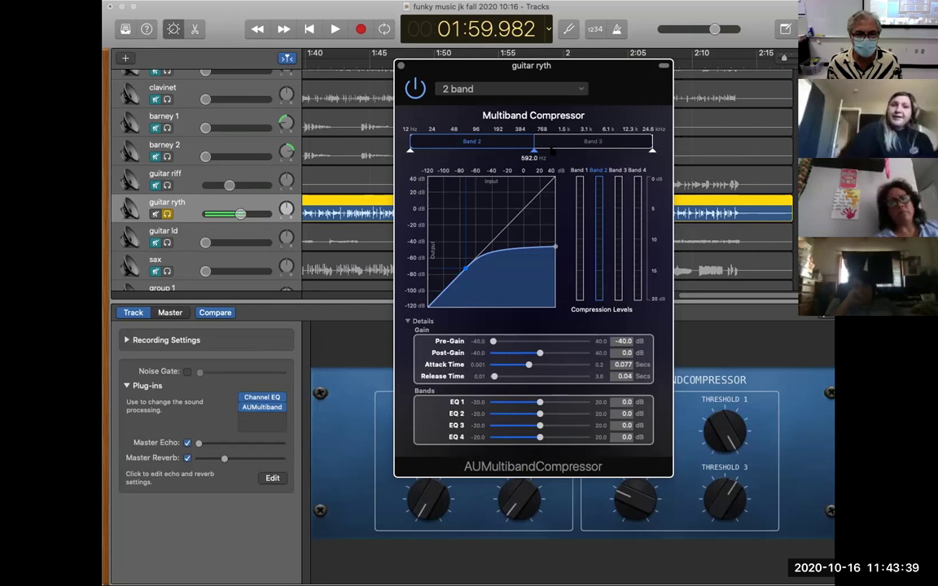
Resume playback and lower the Band 2 compression threshold to -79.6 dB
{"action": "key", "text": "space"}
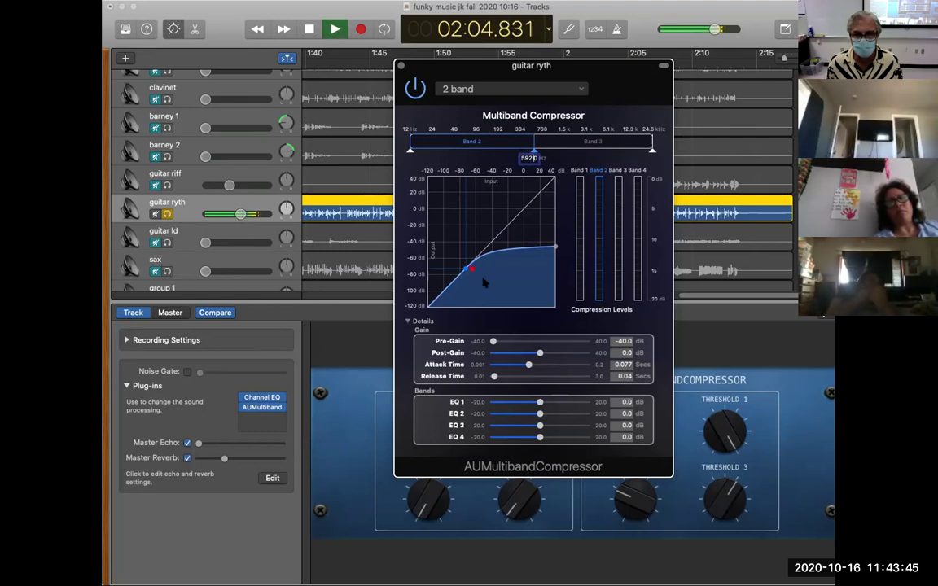
{"action": "mouse_move", "coordinate": [460, 274]}
{"action": "left_click_drag", "start_coordinate": [461, 275], "coordinate": [460, 277]}
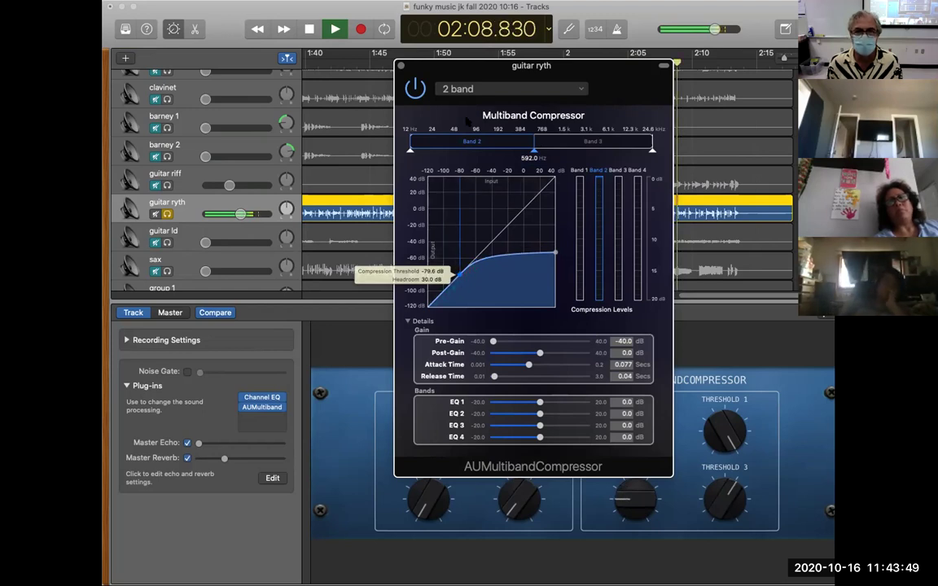
Select Band 3, rewind the playback toward the start of the song and lower the band's compression threshold to -74.06 dB
{"action": "left_click", "coordinate": [564, 142]}
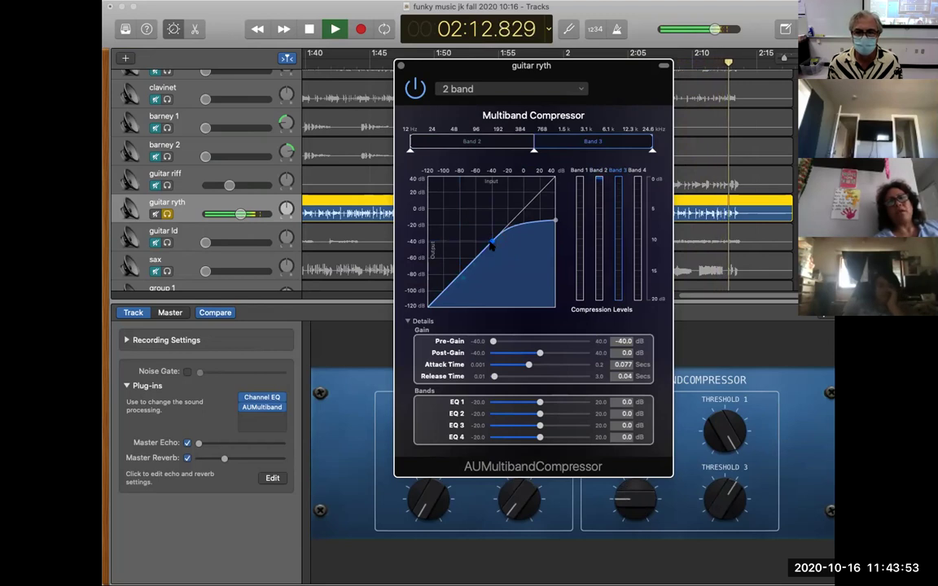
{"action": "left_click", "coordinate": [491, 244]}
{"action": "left_click_drag", "start_coordinate": [491, 244], "coordinate": [487, 244]}
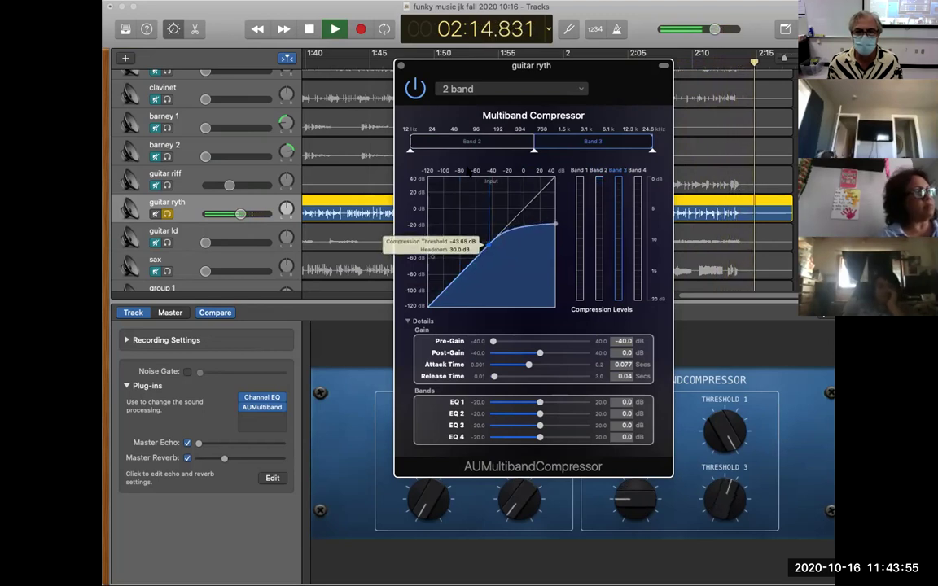
{"action": "left_click", "coordinate": [486, 52]}
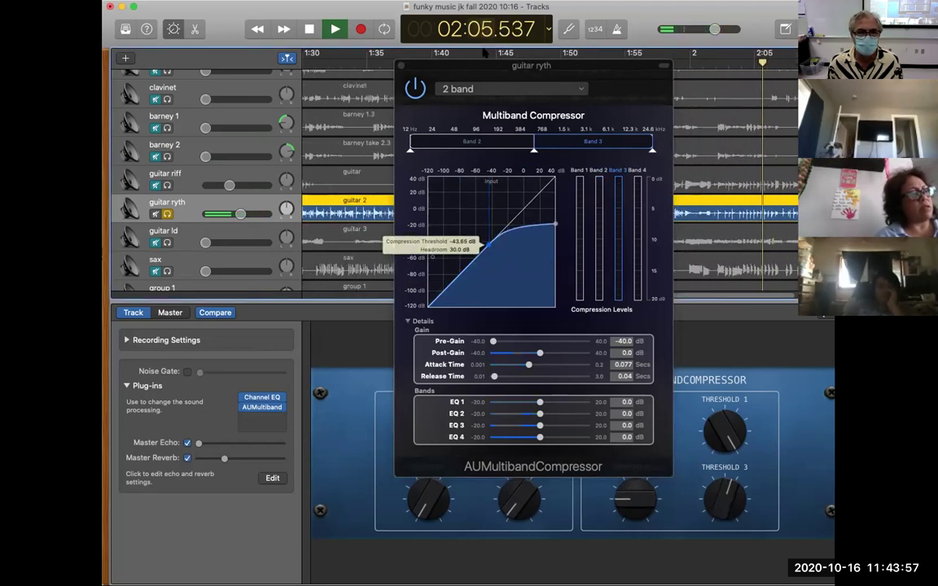
{"action": "key", "text": "comma"}
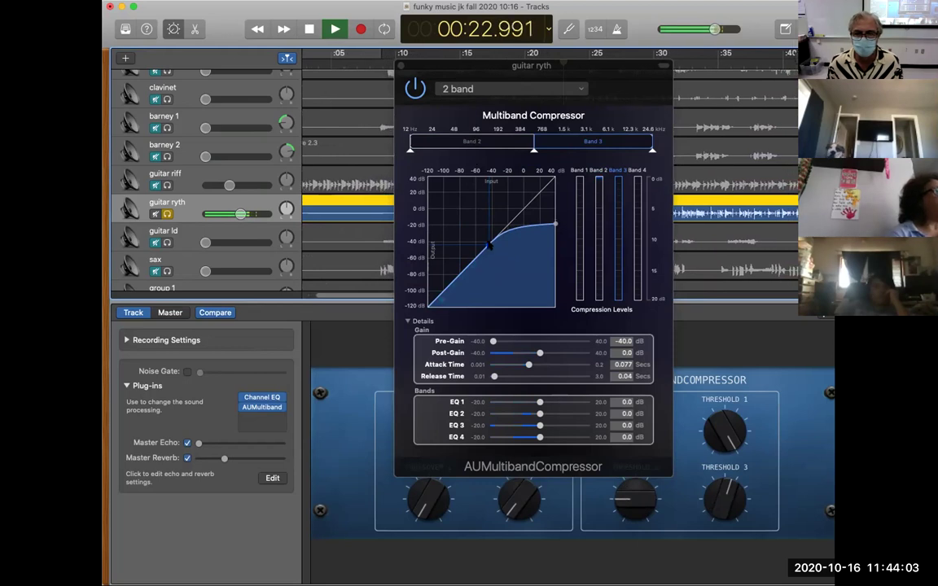
{"action": "left_click_drag", "start_coordinate": [490, 250], "coordinate": [461, 269]}
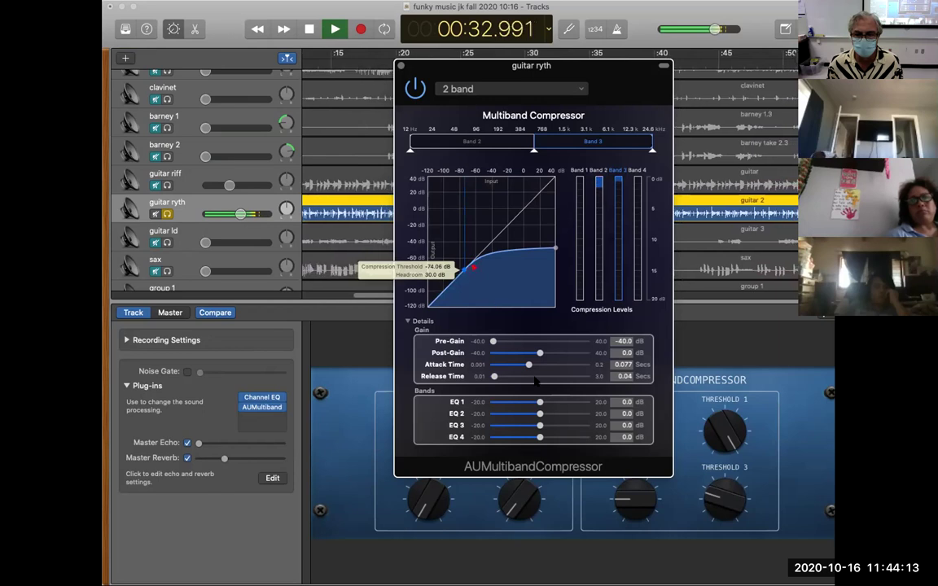
Set the compressor's Attack Time to 0.07 secs, stop playback and close the compressor window
{"action": "left_click_drag", "start_coordinate": [529, 365], "coordinate": [525, 366]}
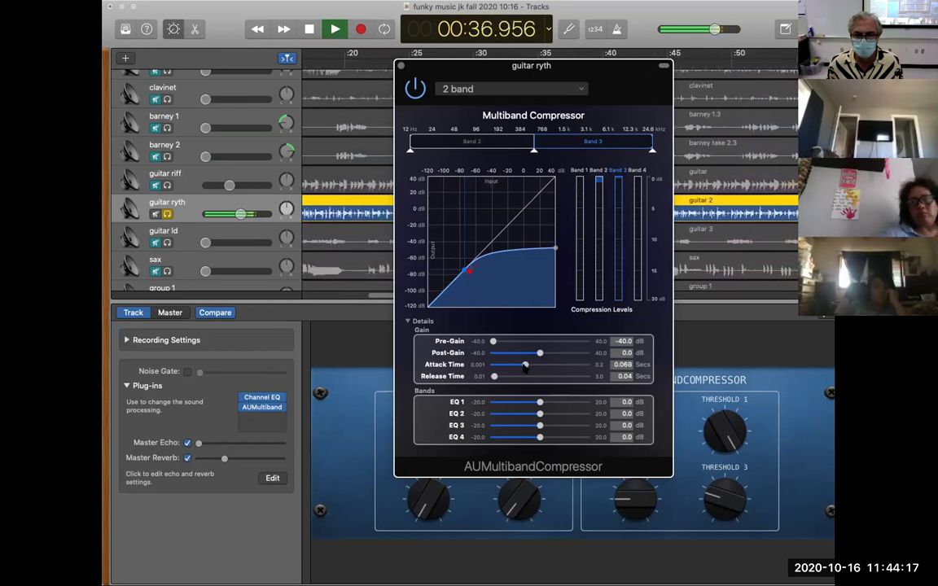
{"action": "key", "text": "space"}
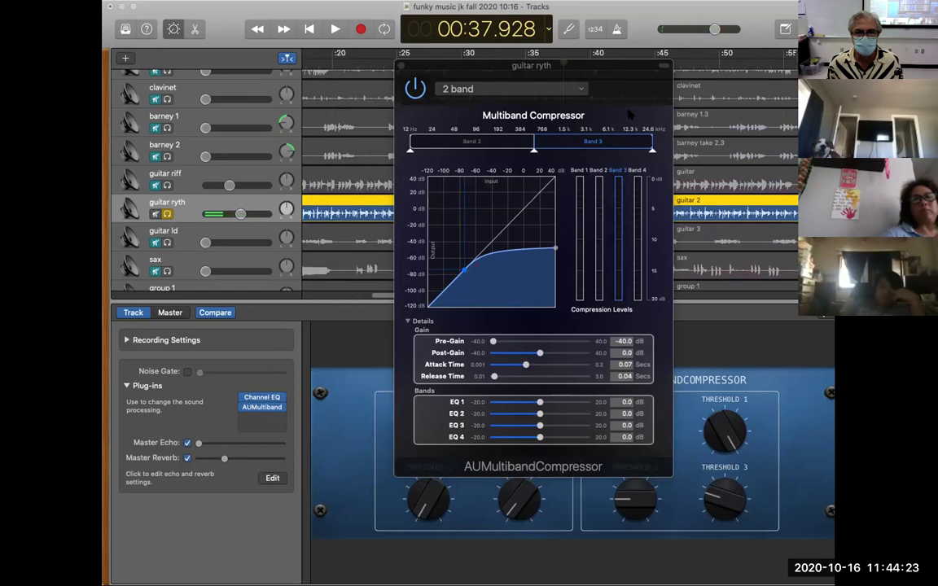
{"action": "left_click_drag", "start_coordinate": [460, 74], "coordinate": [442, 120]}
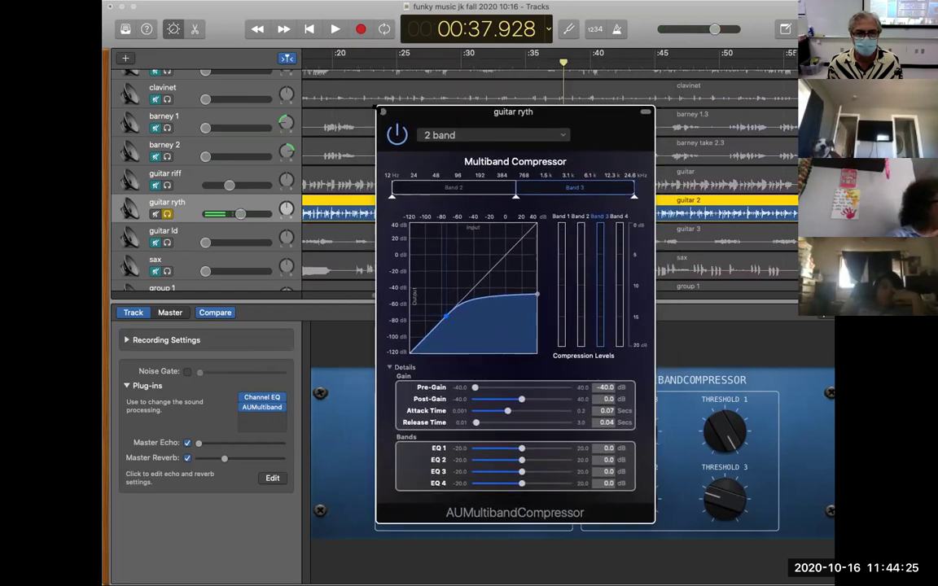
{"action": "left_click", "coordinate": [383, 112]}
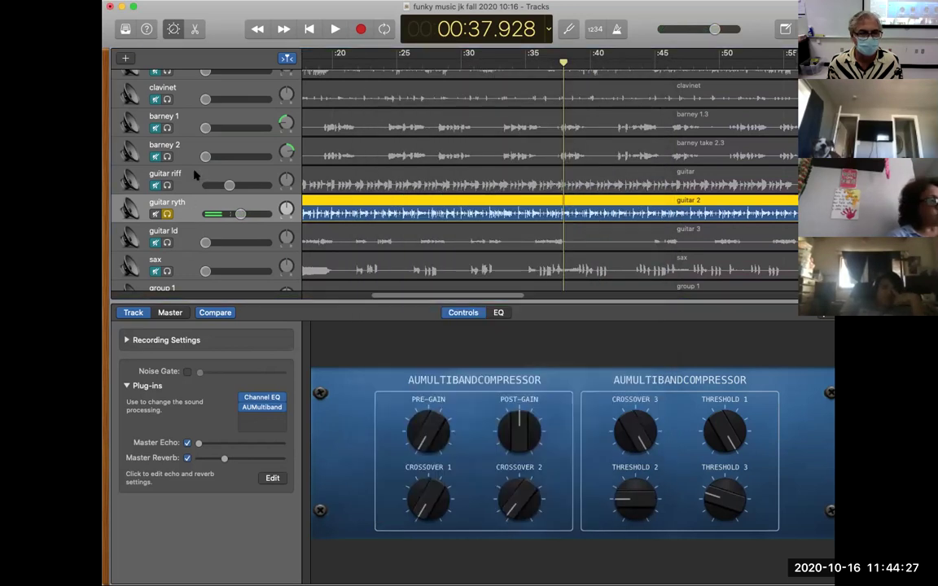
Add the Pedalboard plug-in to the next empty slot of the guitar ryth track
{"action": "left_click", "coordinate": [282, 418]}
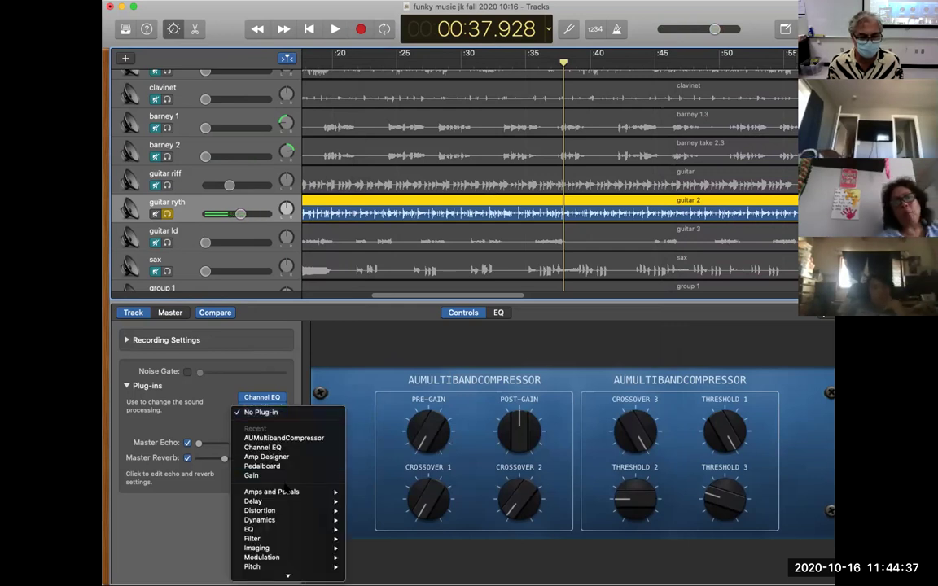
{"action": "mouse_move", "coordinate": [287, 492]}
{"action": "left_click", "coordinate": [392, 510]}
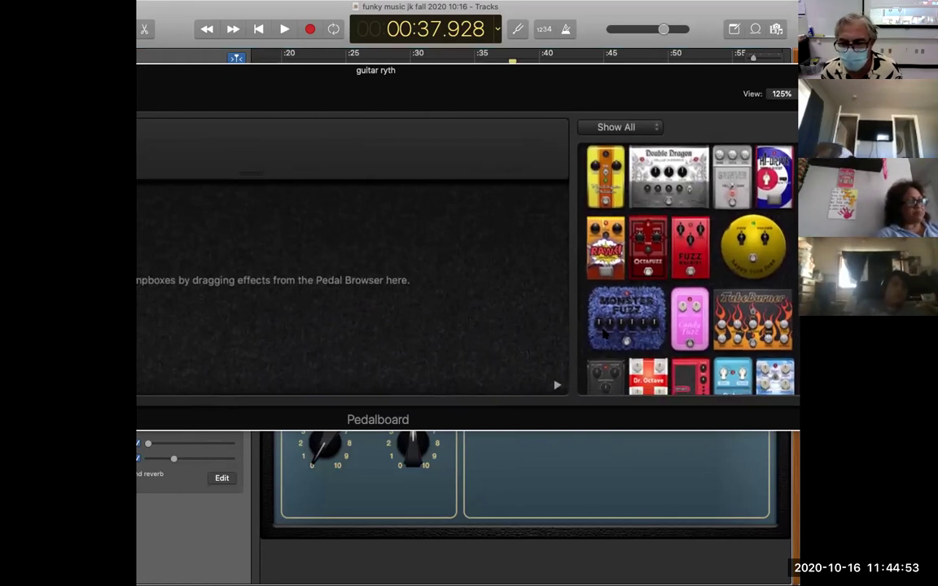
Browse the available pedals, add the Grinder pedal to the pedalboard and play a short stretch of the song to audition it
{"action": "scroll", "coordinate": [604, 334], "scroll_direction": "down", "scroll_amount": 2}
{"action": "scroll", "coordinate": [604, 334], "scroll_direction": "down", "scroll_amount": 3}
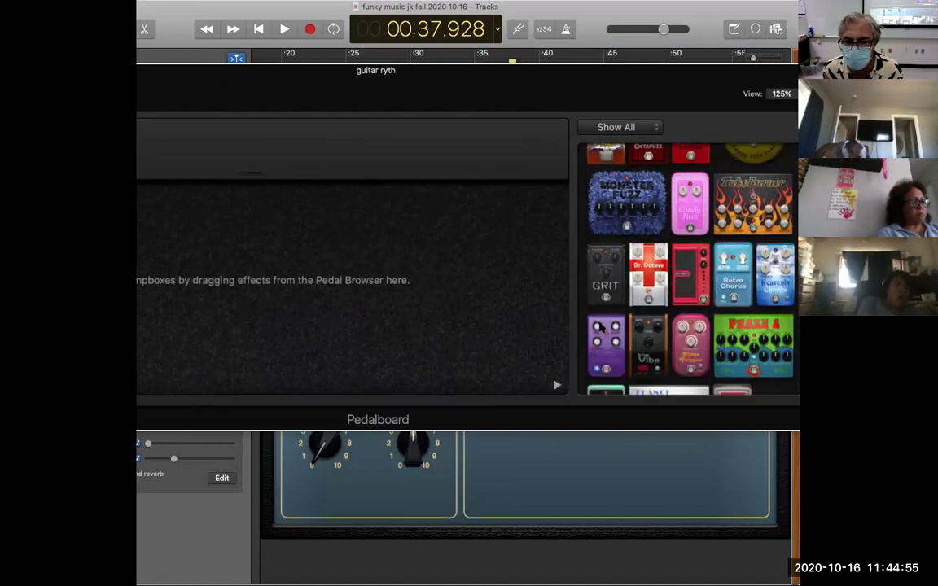
{"action": "mouse_move", "coordinate": [600, 327]}
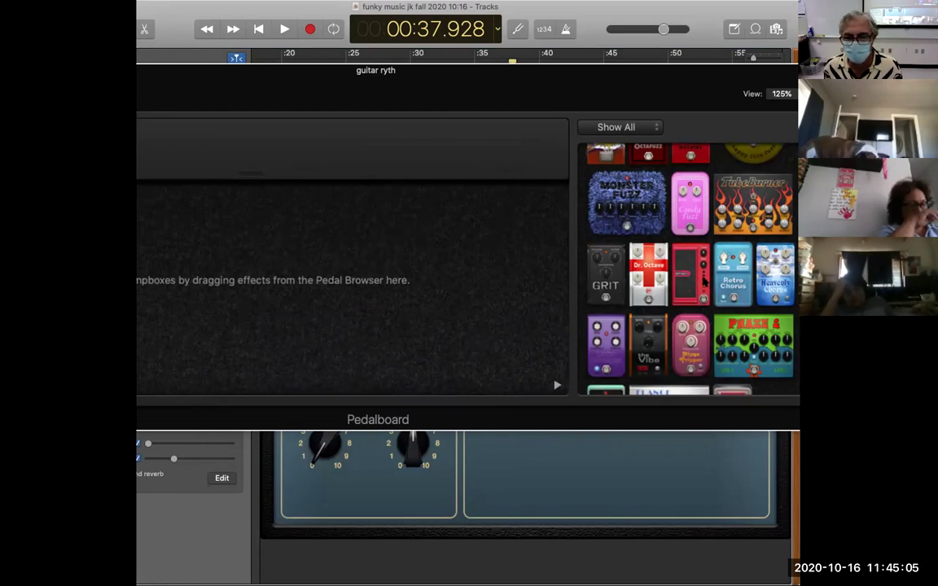
{"action": "scroll", "coordinate": [705, 279], "scroll_direction": "down", "scroll_amount": 5}
{"action": "scroll", "coordinate": [689, 269], "scroll_direction": "down", "scroll_amount": 1}
{"action": "scroll", "coordinate": [689, 268], "scroll_direction": "down", "scroll_amount": 1}
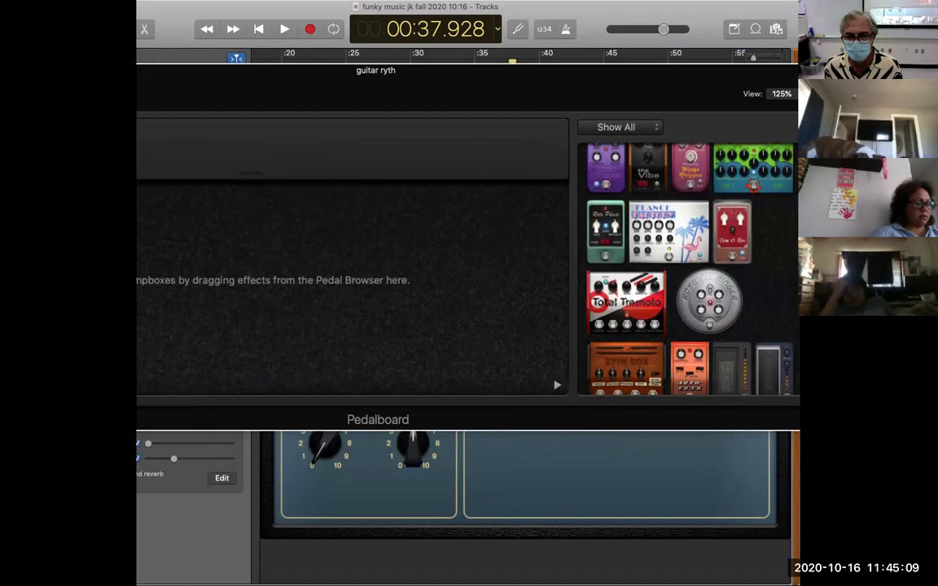
{"action": "scroll", "coordinate": [689, 269], "scroll_direction": "up", "scroll_amount": 10}
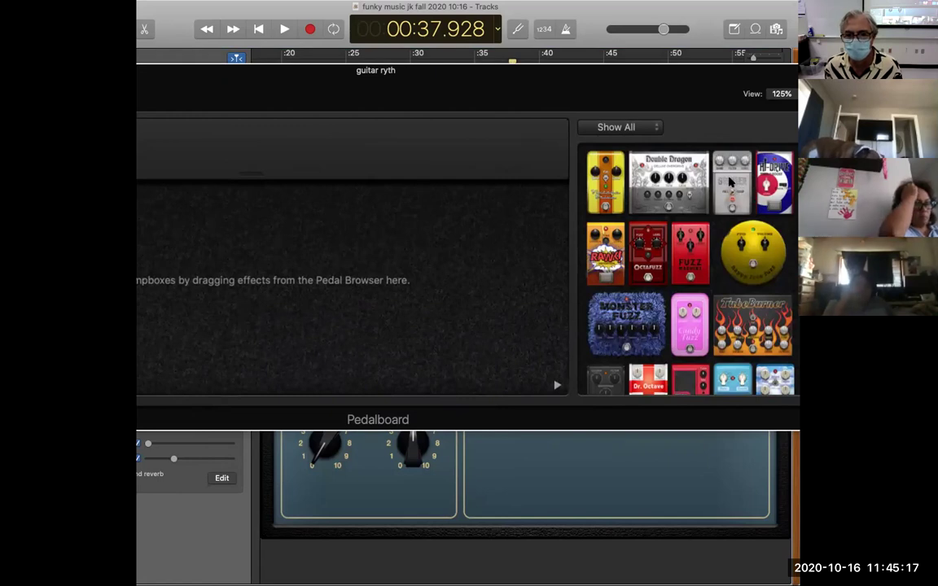
{"action": "left_click_drag", "start_coordinate": [273, 301], "coordinate": [295, 303]}
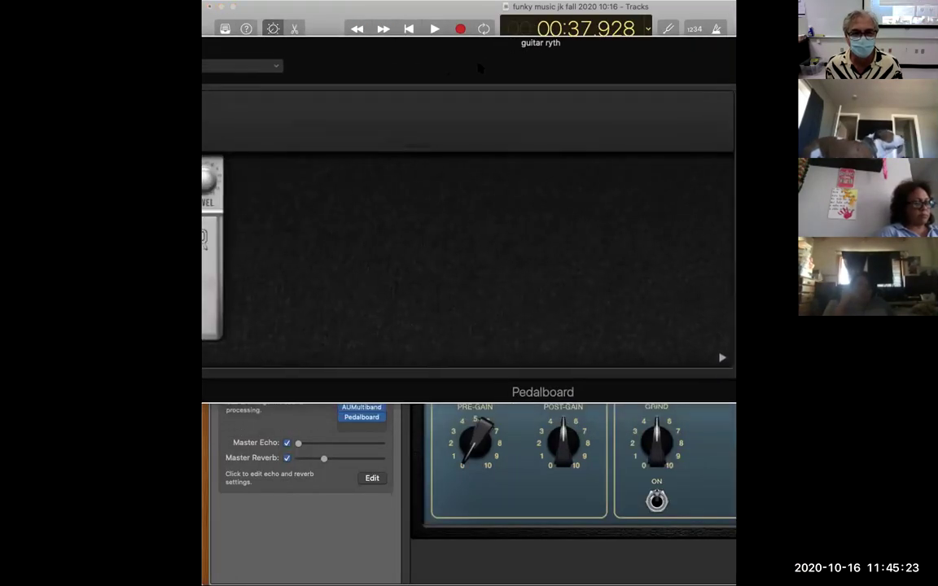
{"action": "key", "text": "space"}
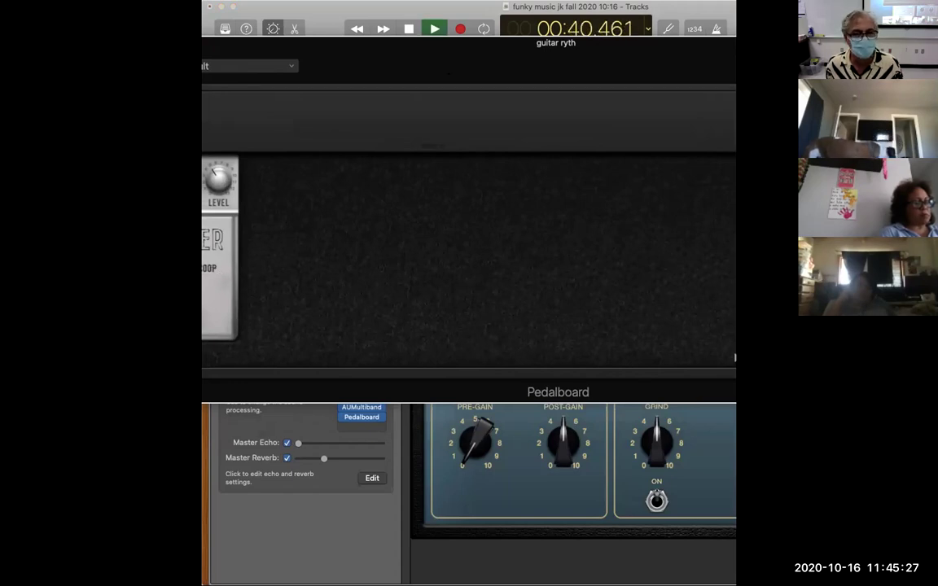
{"action": "key", "text": "space"}
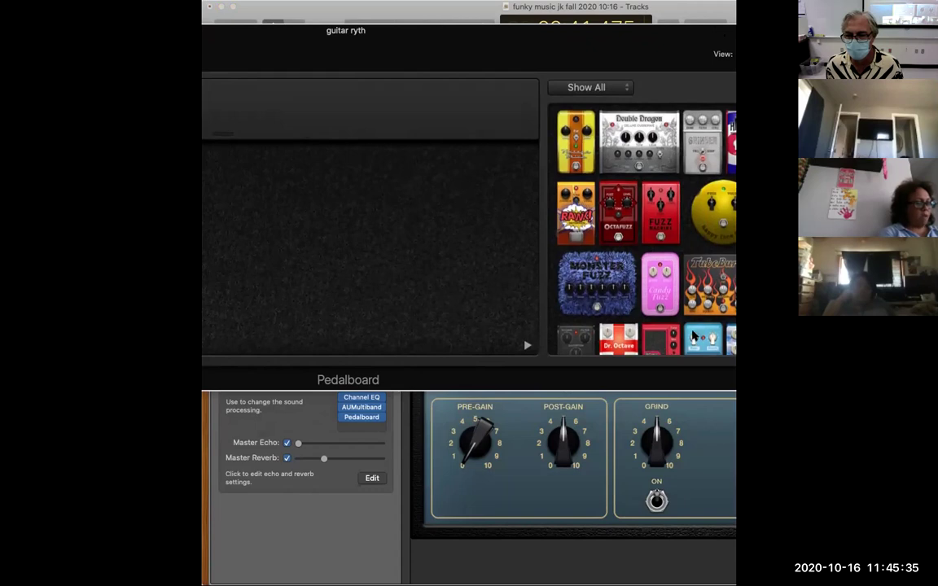
Find the Auto-Funk pedal in the pedal collection and add it to the pedalboard
{"action": "scroll", "coordinate": [625, 303], "scroll_direction": "down", "scroll_amount": 2}
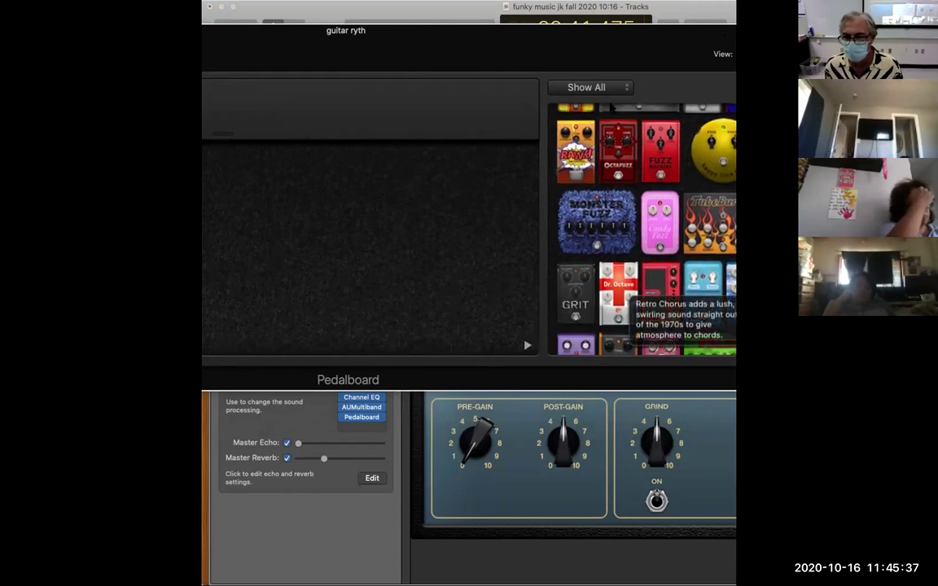
{"action": "left_click_drag", "start_coordinate": [652, 42], "coordinate": [463, 37]}
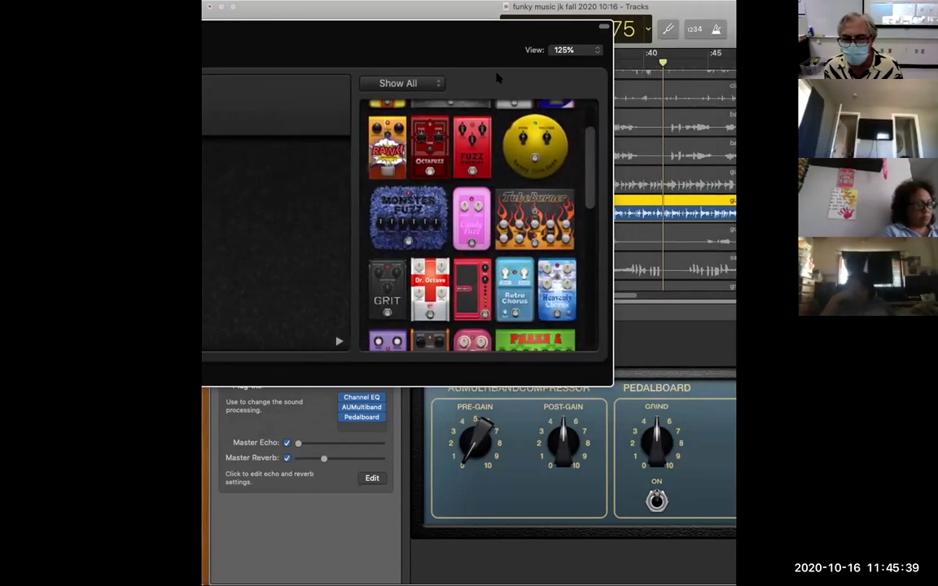
{"action": "left_click_drag", "start_coordinate": [592, 151], "coordinate": [603, 297]}
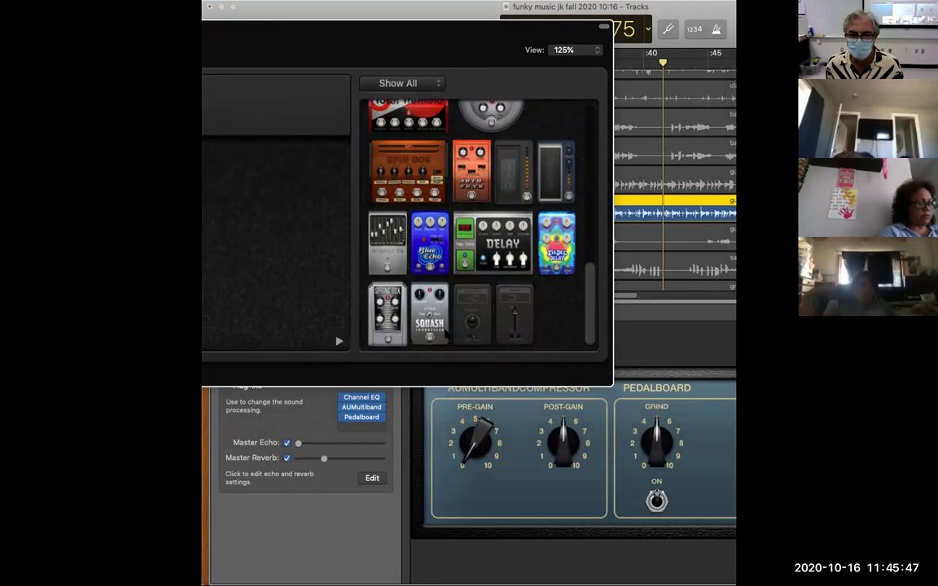
{"action": "mouse_move", "coordinate": [426, 324]}
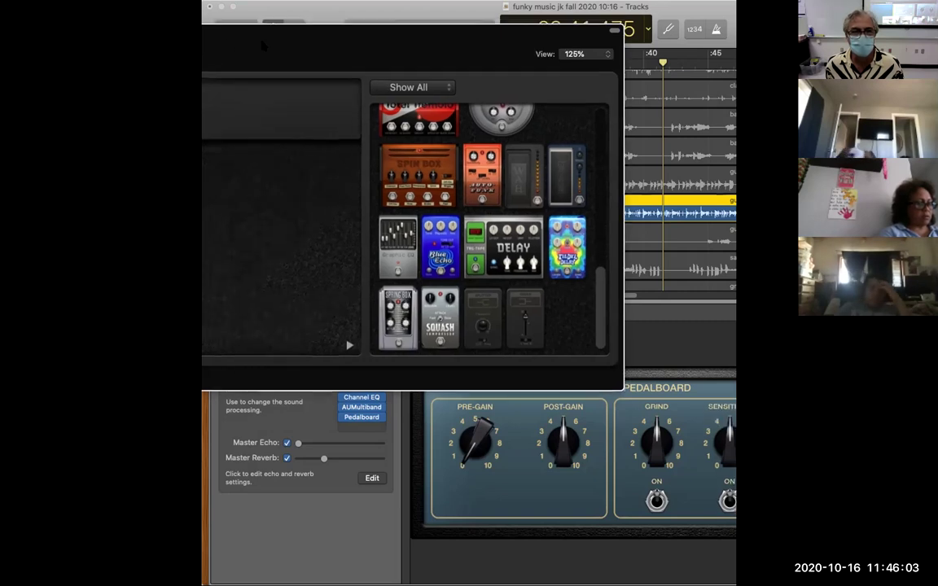
{"action": "left_click_drag", "start_coordinate": [472, 171], "coordinate": [260, 228]}
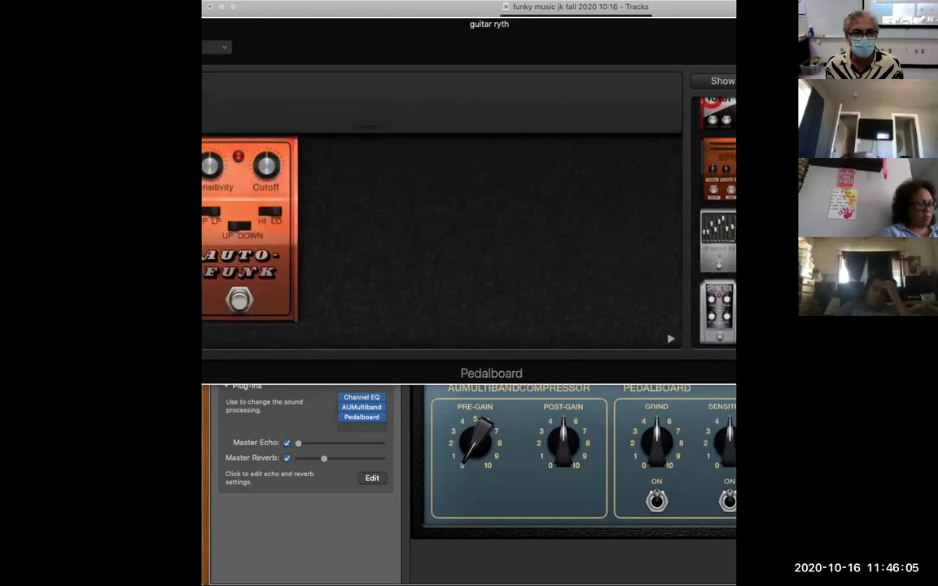
Remove the Grinder pedal from the pedalboard and set the Auto-Funk's Sensitivity to about 3.5
{"action": "left_click_drag", "start_coordinate": [215, 220], "coordinate": [742, 232]}
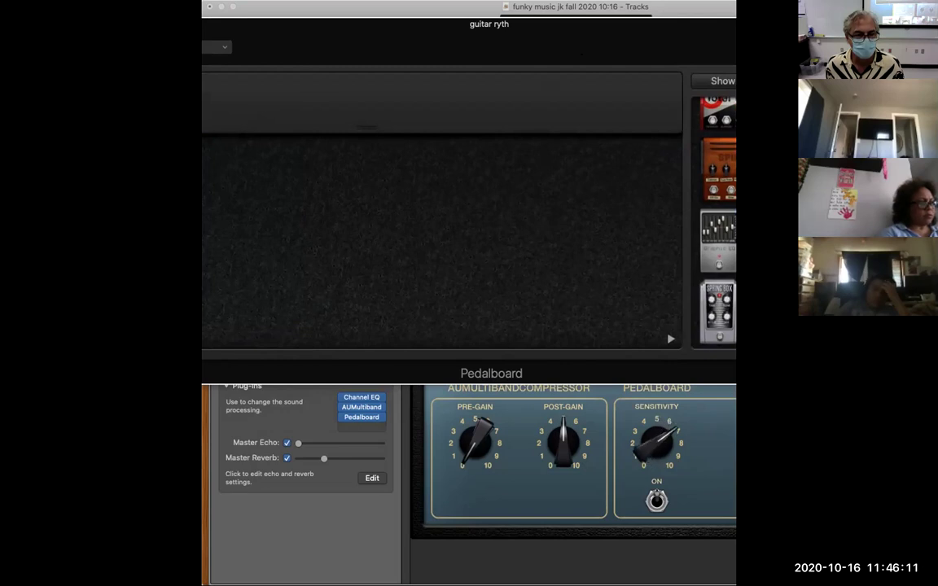
{"action": "left_click_drag", "start_coordinate": [656, 440], "coordinate": [643, 446]}
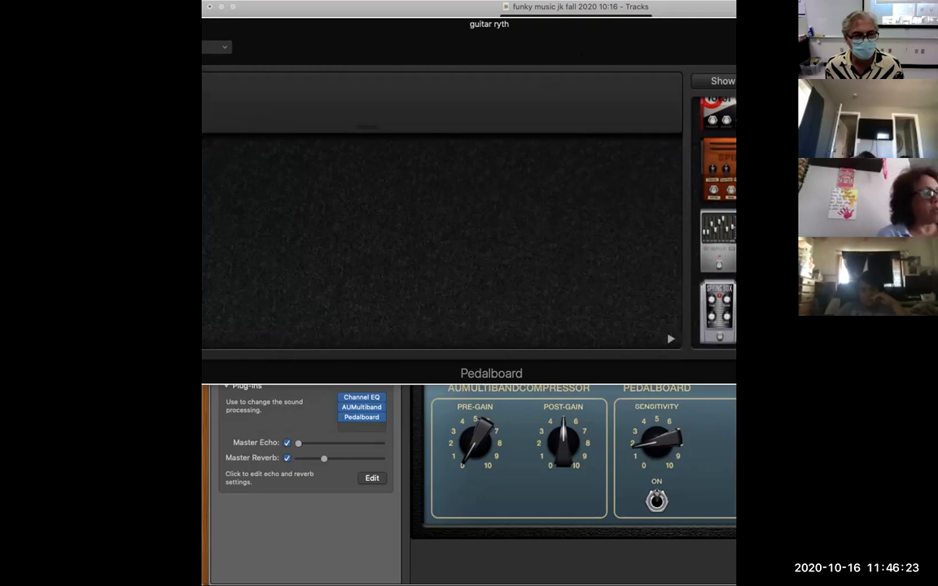
{"action": "left_click_drag", "start_coordinate": [656, 444], "coordinate": [656, 424]}
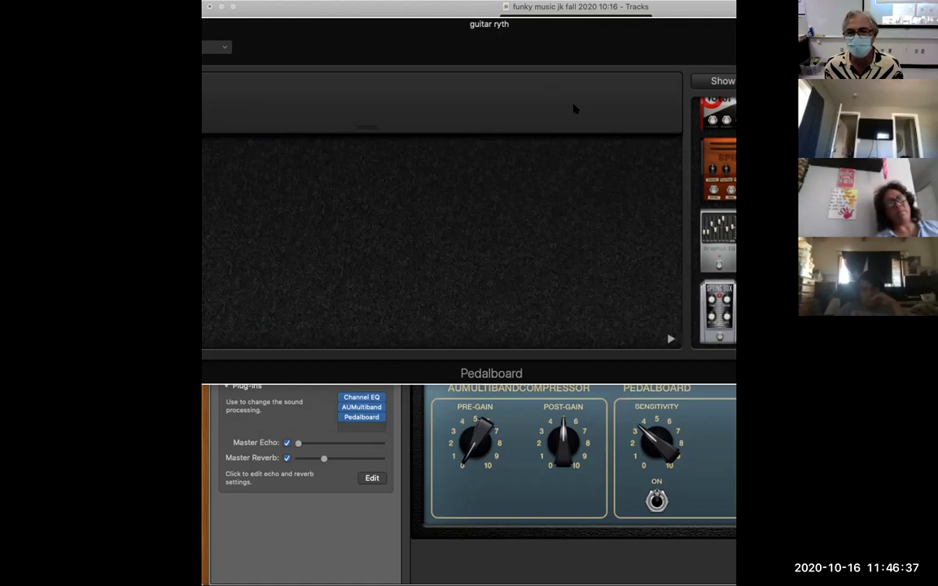
Place the Retro Chorus pedal after the Auto-Funk on the pedalboard
{"action": "left_click_drag", "start_coordinate": [592, 21], "coordinate": [406, 26]}
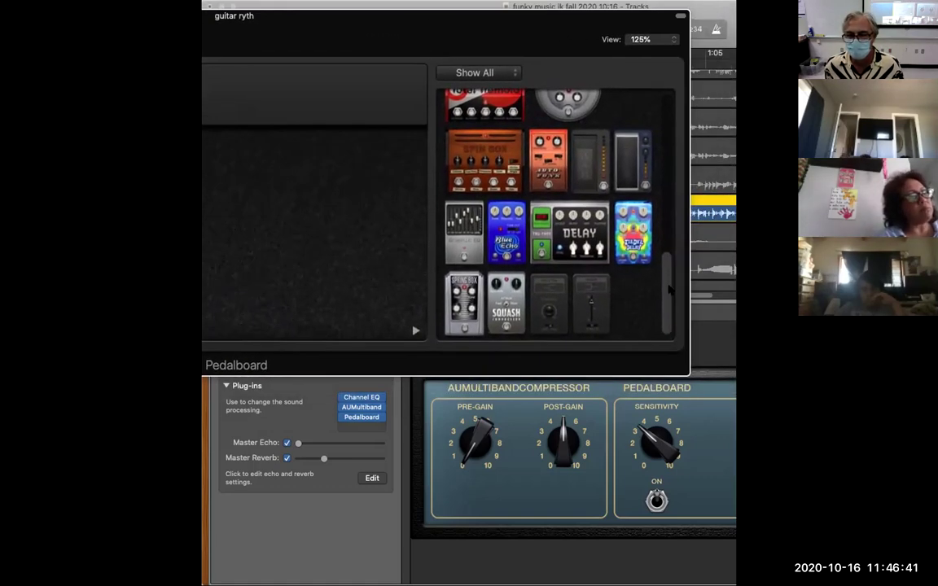
{"action": "scroll", "coordinate": [670, 306], "scroll_direction": "up", "scroll_amount": 3}
{"action": "scroll", "coordinate": [670, 319], "scroll_direction": "down", "scroll_amount": 3}
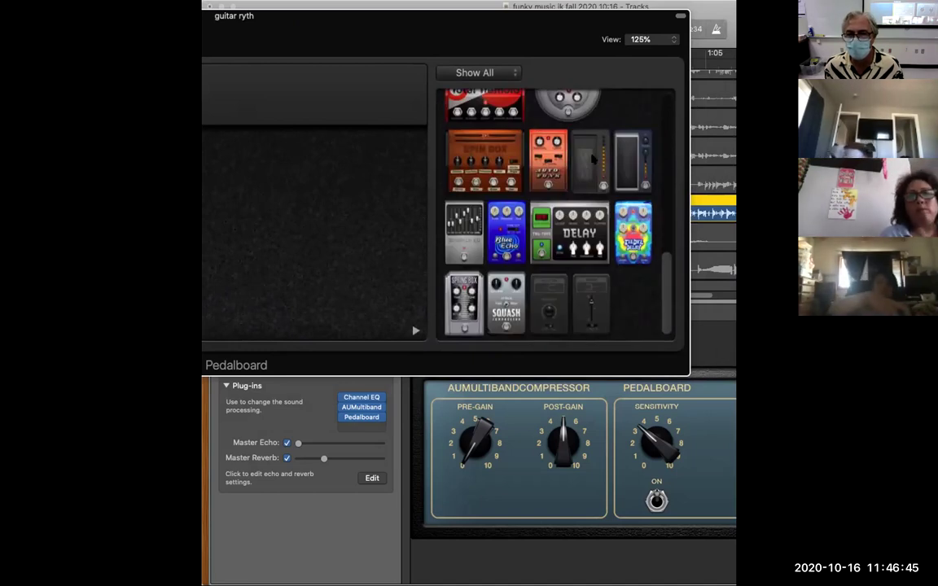
{"action": "double_click", "coordinate": [412, 23]}
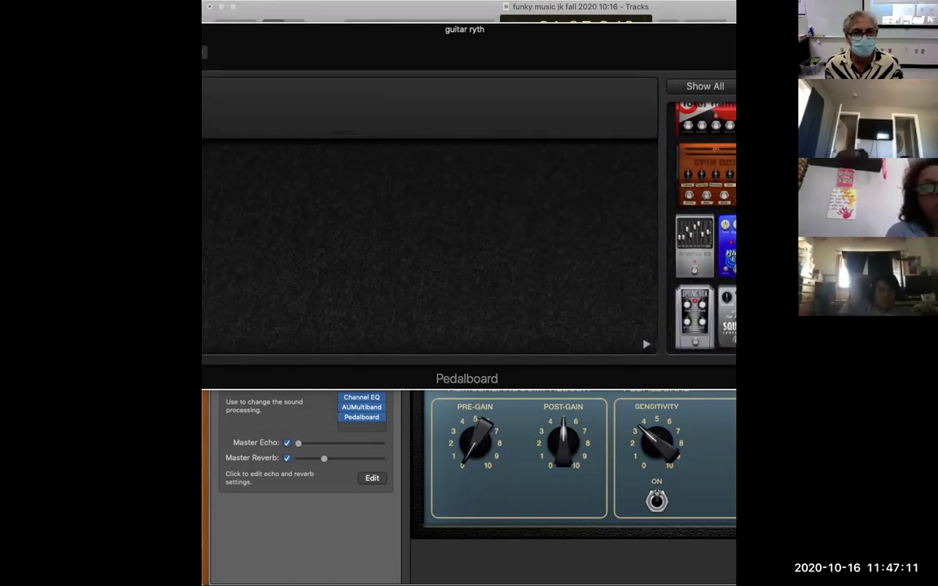
{"action": "left_click_drag", "start_coordinate": [509, 35], "coordinate": [331, 102]}
{"action": "scroll", "coordinate": [648, 316], "scroll_direction": "up", "scroll_amount": 10}
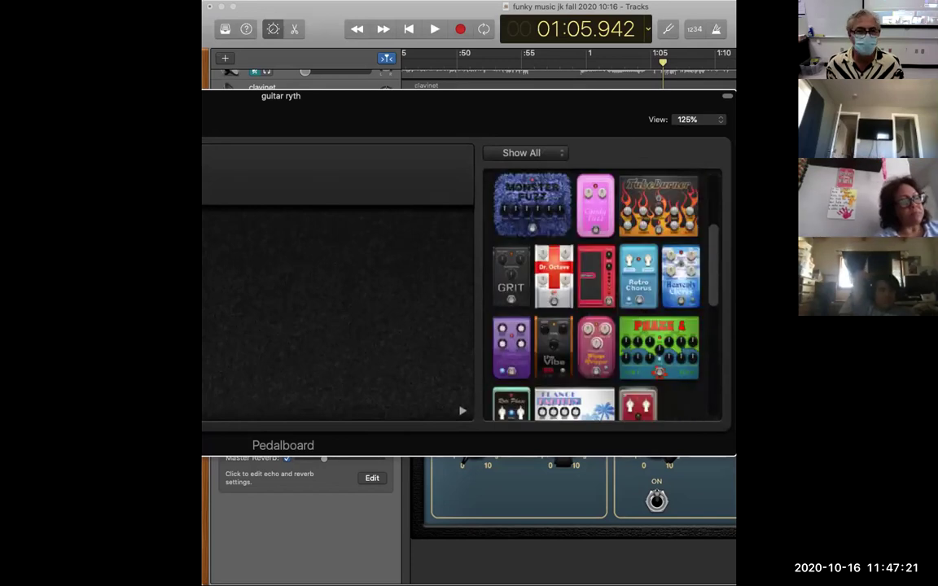
{"action": "left_click_drag", "start_coordinate": [640, 285], "coordinate": [355, 262]}
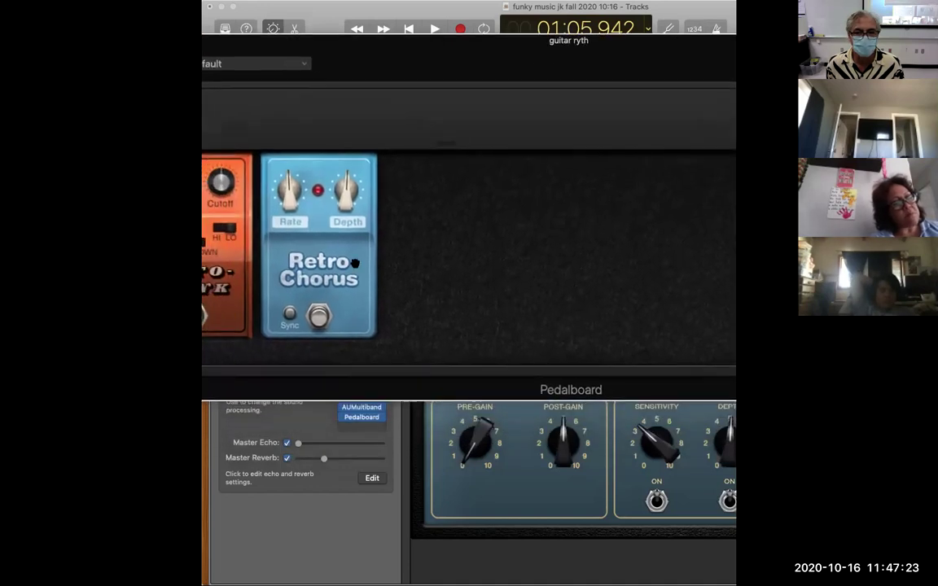
Raise the Retro Chorus Depth to about 7 and lower its Rate during playback, stop playback and close the Pedalboard window
{"action": "mouse_move", "coordinate": [302, 135]}
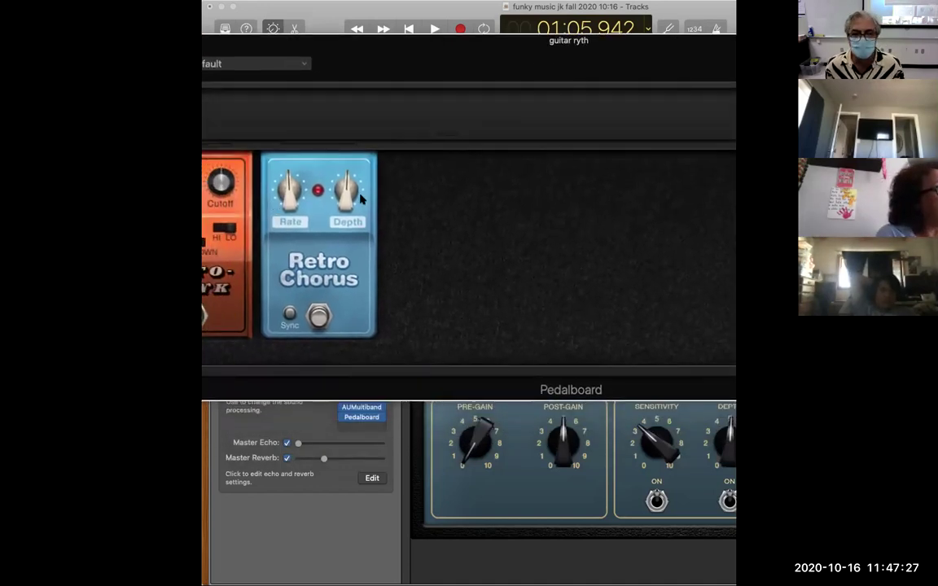
{"action": "key", "text": "space"}
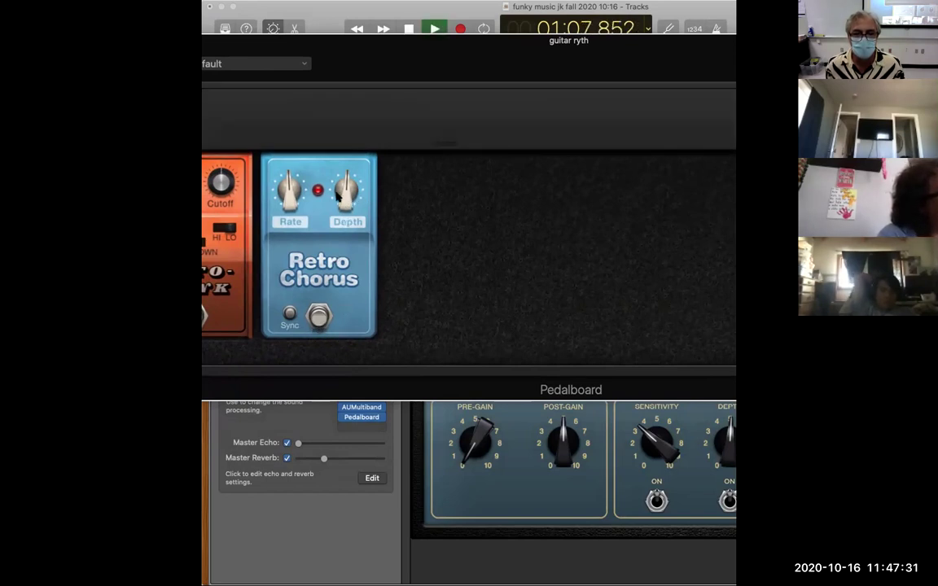
{"action": "left_click_drag", "start_coordinate": [338, 192], "coordinate": [344, 160]}
{"action": "left_click_drag", "start_coordinate": [287, 181], "coordinate": [300, 206]}
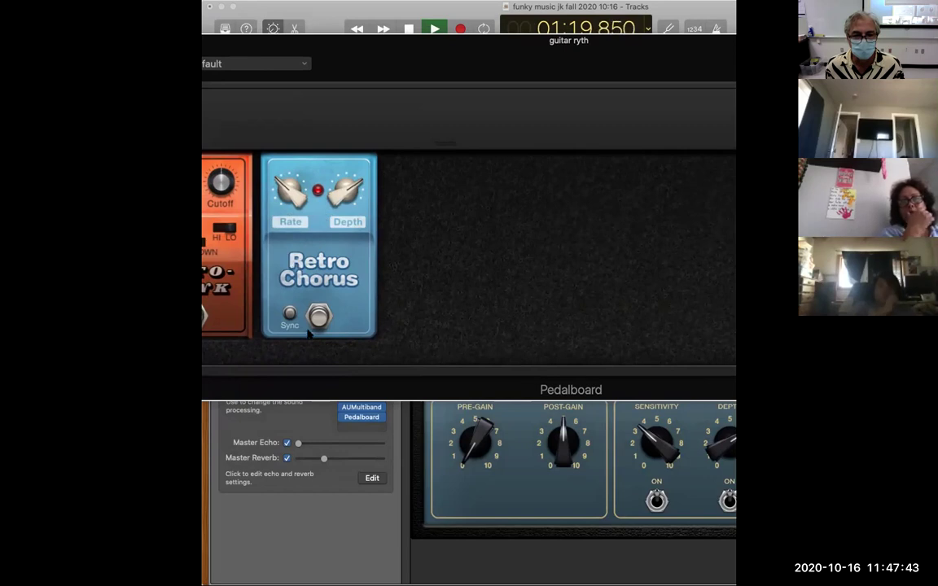
{"action": "left_click", "coordinate": [289, 192]}
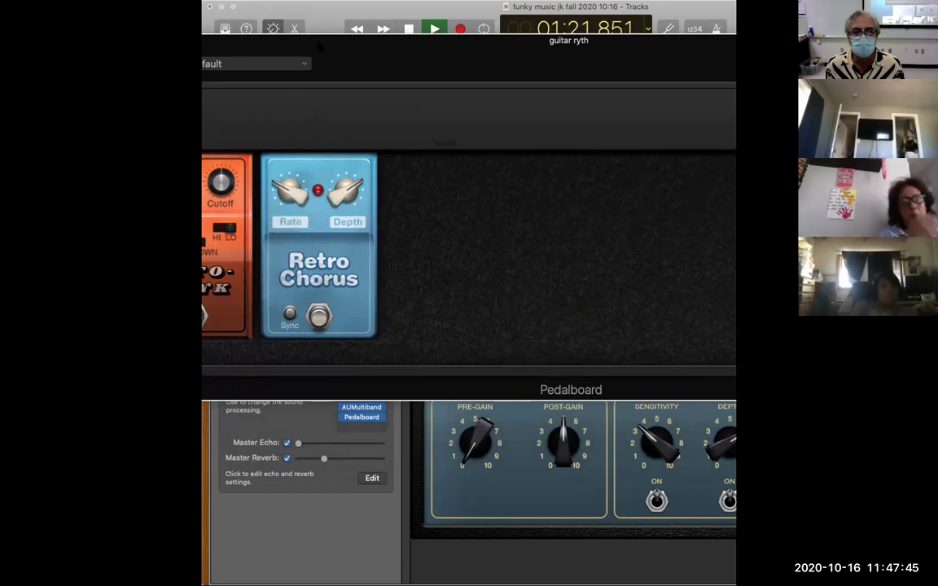
{"action": "key", "text": "space"}
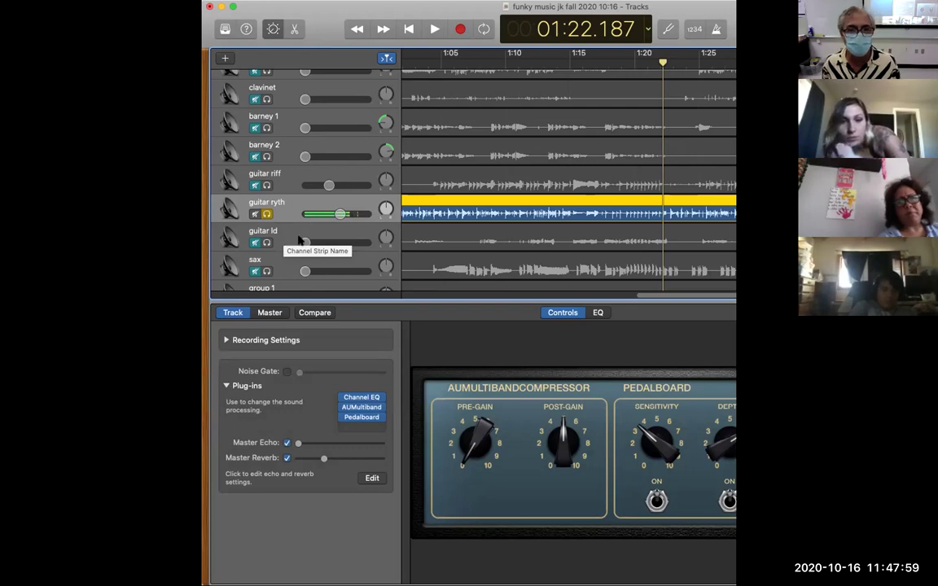
Reorder the tracks so that guitar riff, guitar ryth and barney 1 follow directly below Bass 1
{"action": "double_click", "coordinate": [444, 9]}
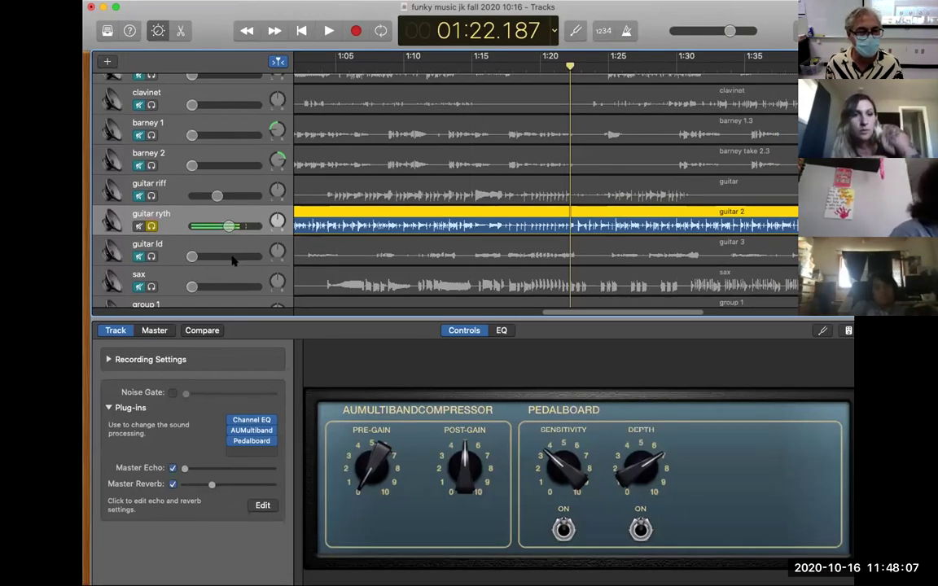
{"action": "scroll", "coordinate": [228, 261], "scroll_direction": "up", "scroll_amount": 1}
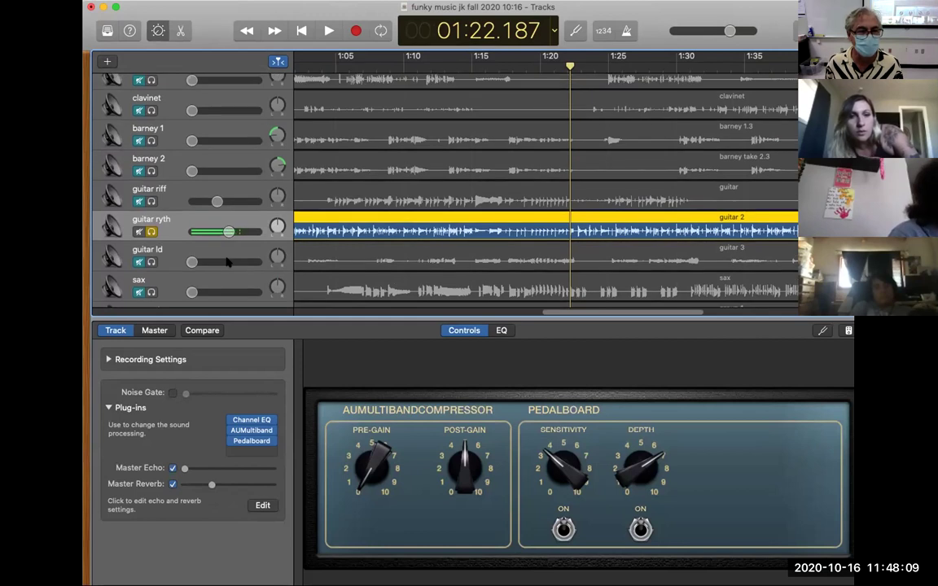
{"action": "scroll", "coordinate": [228, 261], "scroll_direction": "up", "scroll_amount": 5}
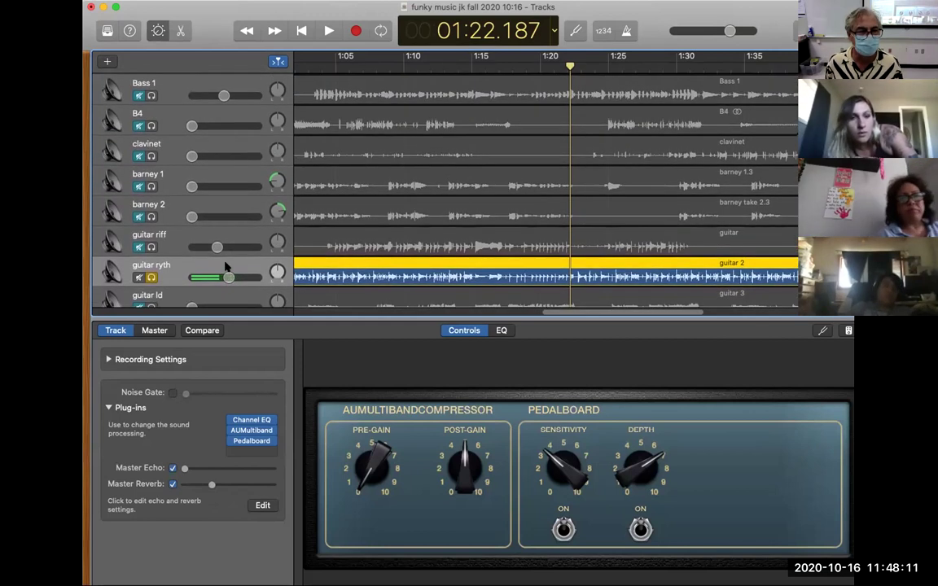
{"action": "scroll", "coordinate": [226, 267], "scroll_direction": "down", "scroll_amount": 2}
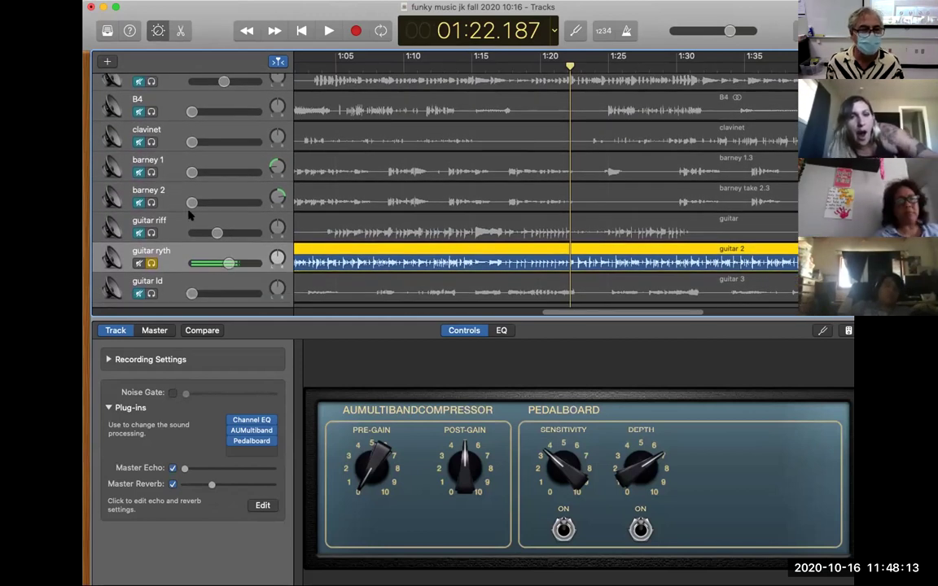
{"action": "left_click_drag", "start_coordinate": [174, 220], "coordinate": [163, 96]}
{"action": "left_click_drag", "start_coordinate": [179, 255], "coordinate": [182, 131]}
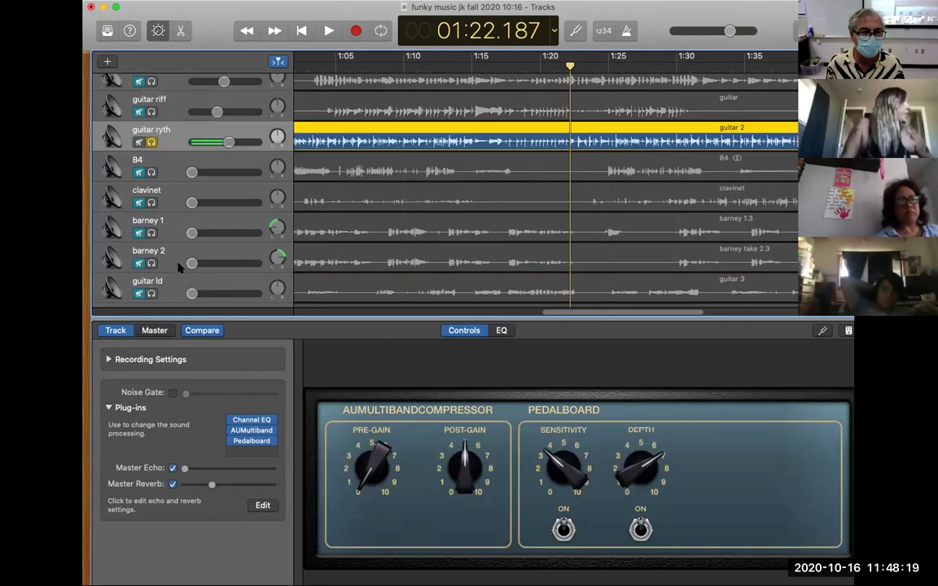
{"action": "left_click_drag", "start_coordinate": [179, 232], "coordinate": [179, 163]}
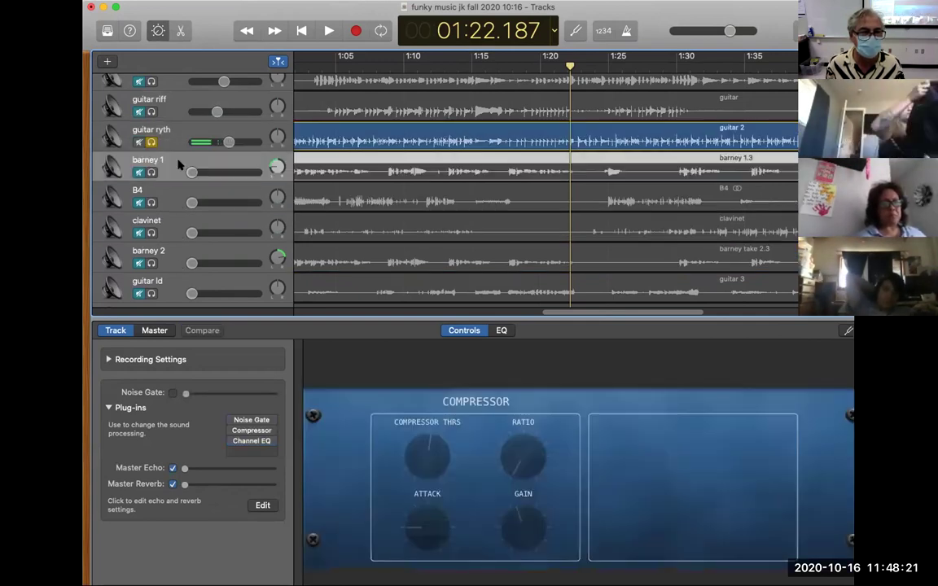
Solo the track above kik together with kik, ohr, OHL, Bass 1 and guitar riff
{"action": "scroll", "coordinate": [241, 293], "scroll_direction": "up", "scroll_amount": 5}
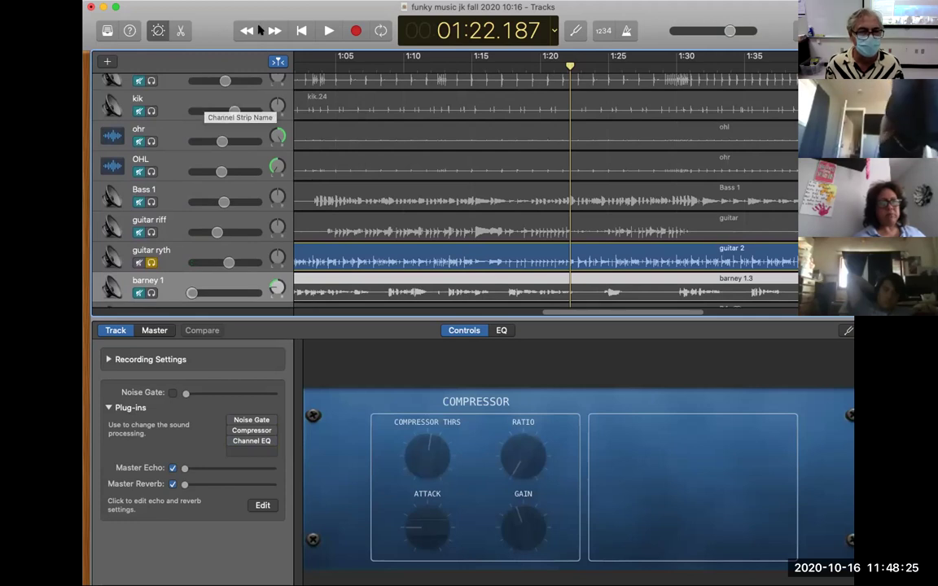
{"action": "left_click_drag", "start_coordinate": [150, 81], "coordinate": [157, 232]}
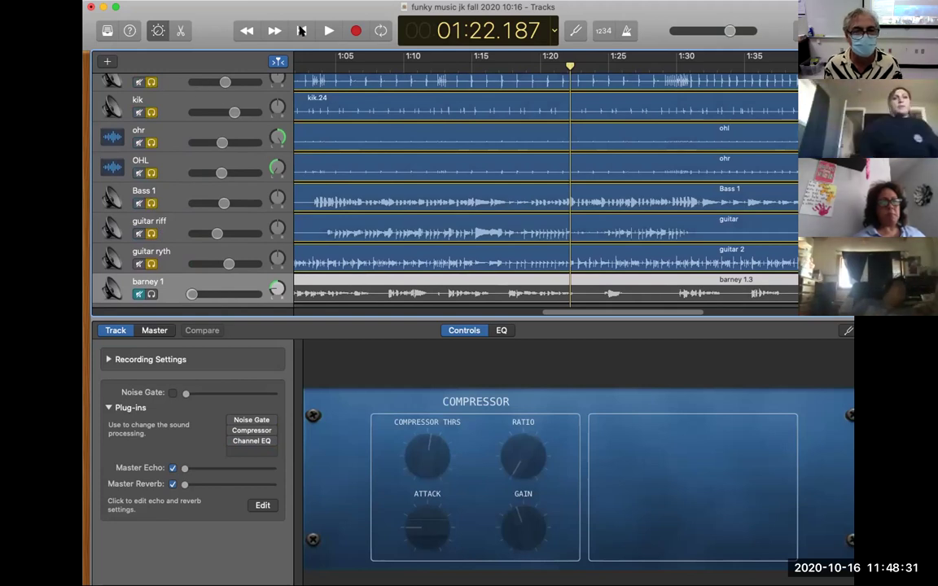
Play the song from the beginning and lower the guitar ryth track's volume to -11.8 dB
{"action": "left_click", "coordinate": [301, 30]}
{"action": "key", "text": "space"}
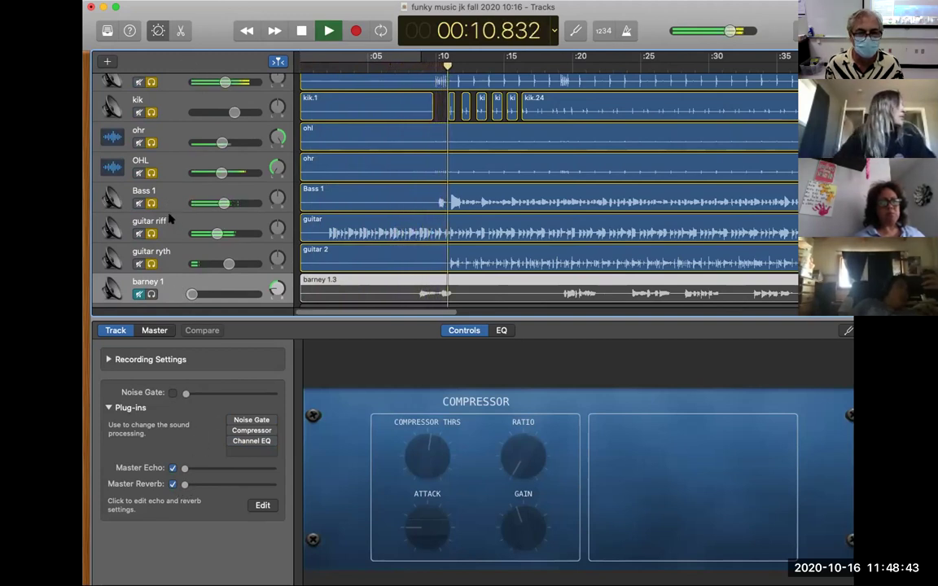
{"action": "left_click_drag", "start_coordinate": [222, 266], "coordinate": [209, 265]}
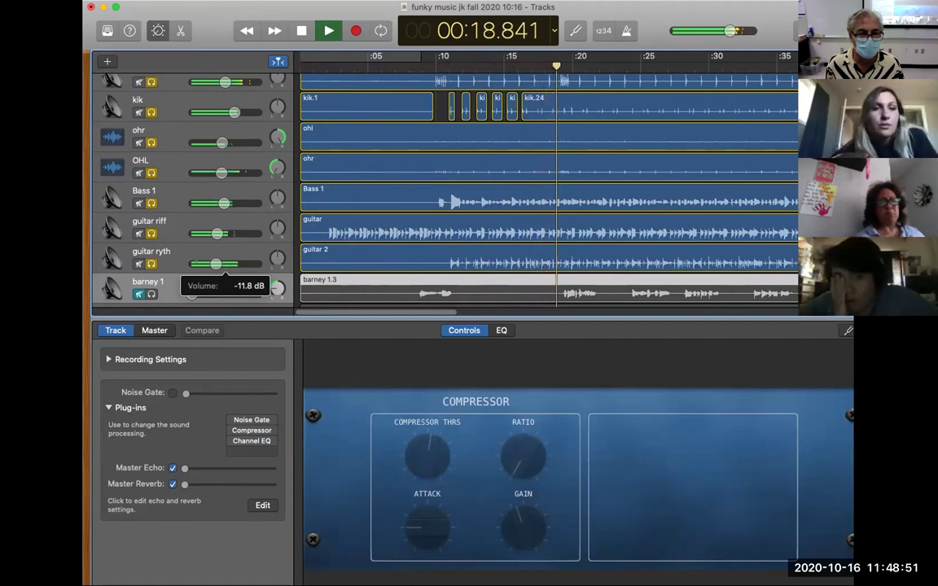
Pause the song, resume playback and lower the Bass 1 track's volume slightly
{"action": "scroll", "coordinate": [202, 264], "scroll_direction": "right", "scroll_amount": 1}
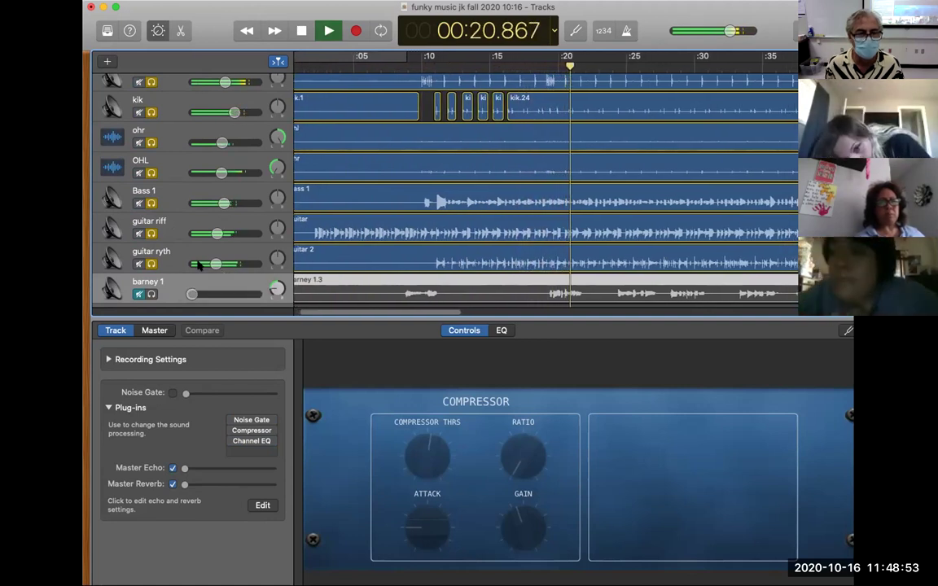
{"action": "key", "text": "space"}
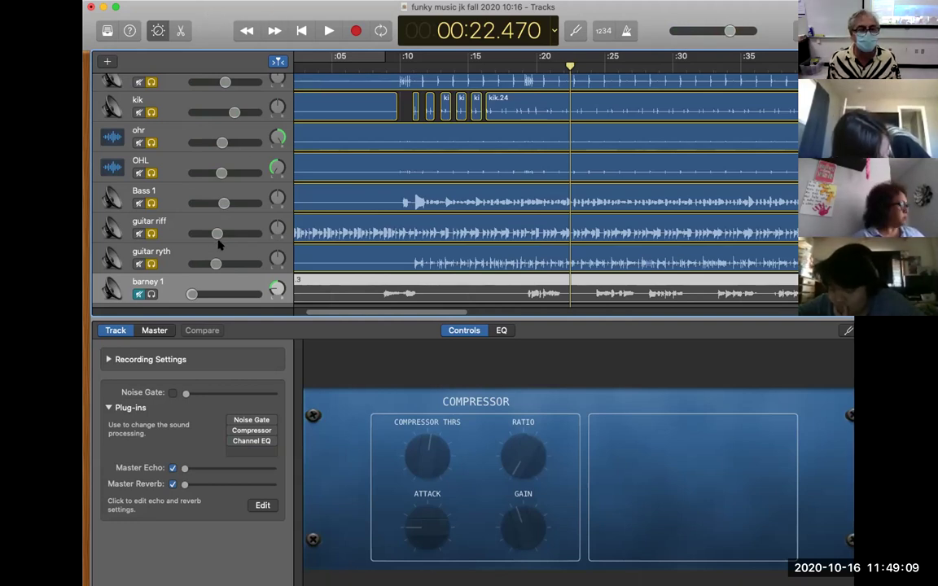
{"action": "key", "text": "space"}
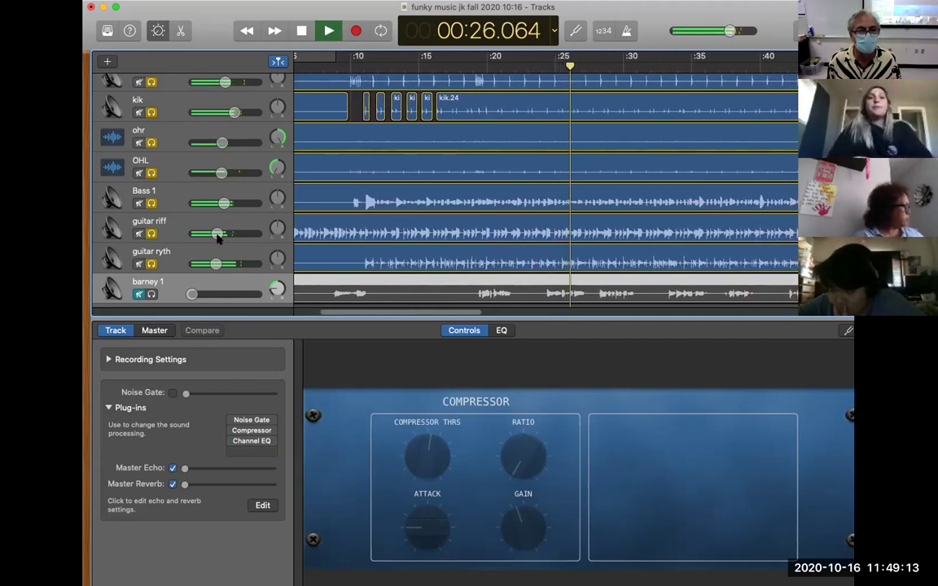
{"action": "left_click_drag", "start_coordinate": [218, 236], "coordinate": [215, 236]}
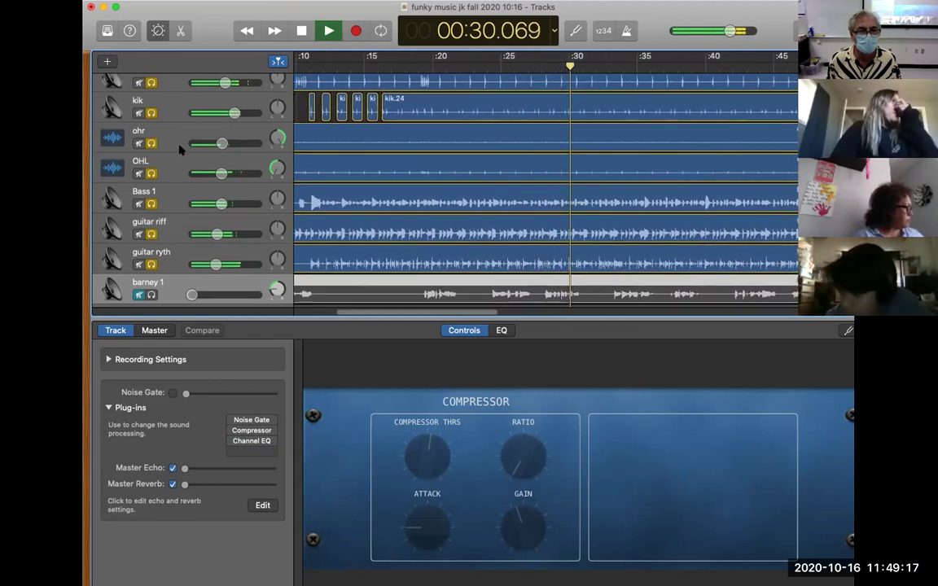
Add the hat track to the soloed group, raise the hat and snare volumes slightly during playback, and stop the song
{"action": "scroll", "coordinate": [181, 151], "scroll_direction": "up", "scroll_amount": 3}
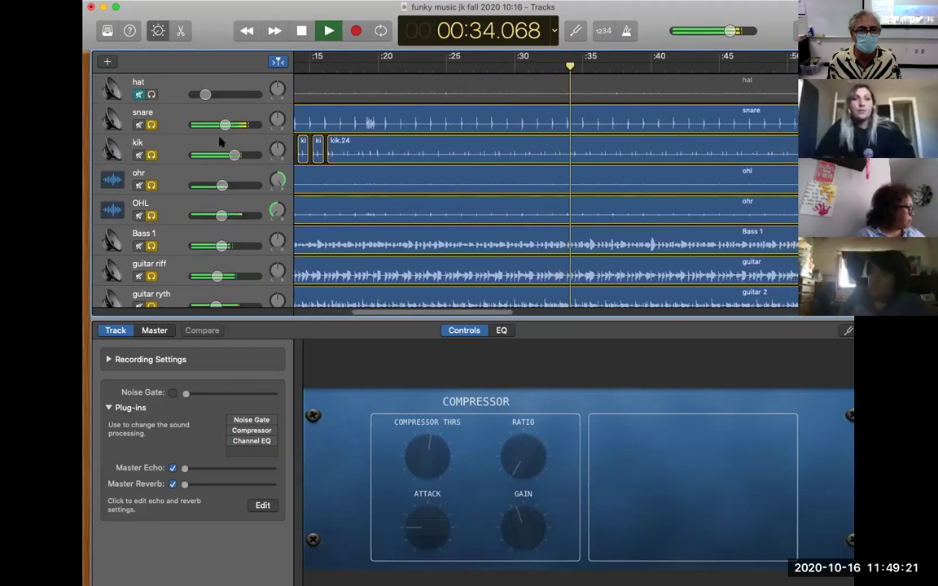
{"action": "left_click_drag", "start_coordinate": [222, 123], "coordinate": [210, 95]}
{"action": "left_click", "coordinate": [139, 94]}
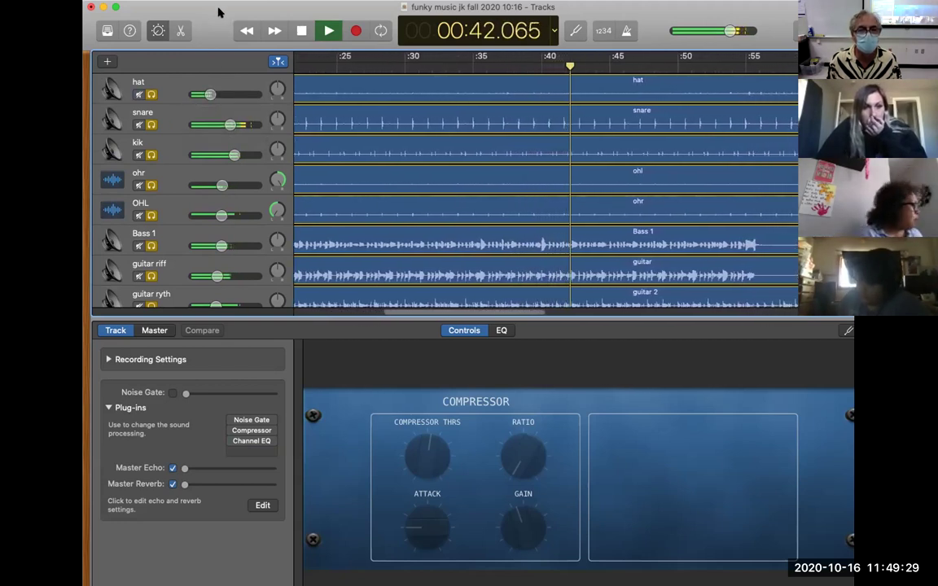
{"action": "key", "text": "space"}
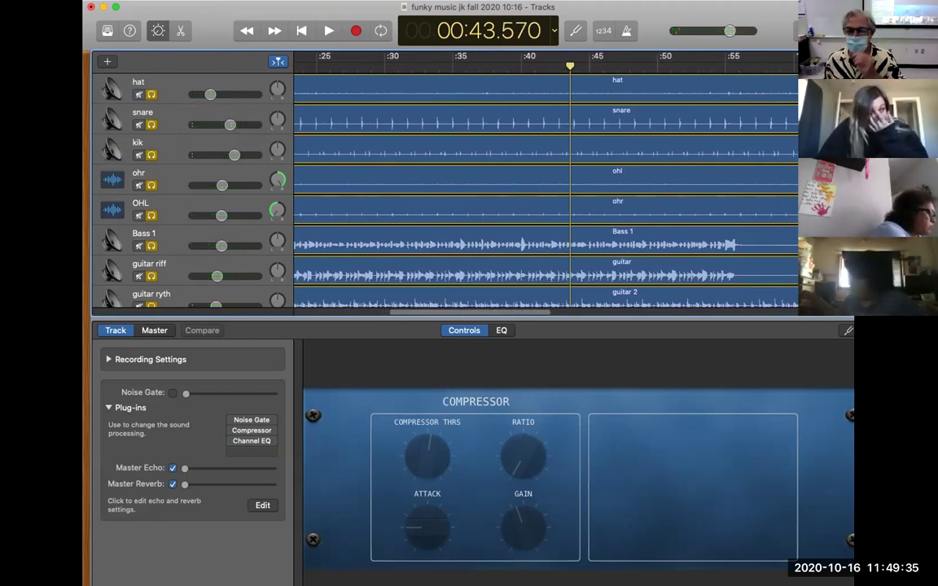
Lower the hat, snare and ohr volumes slightly and set the kik volume to about -4.1 dB
{"action": "mouse_move", "coordinate": [727, 32]}
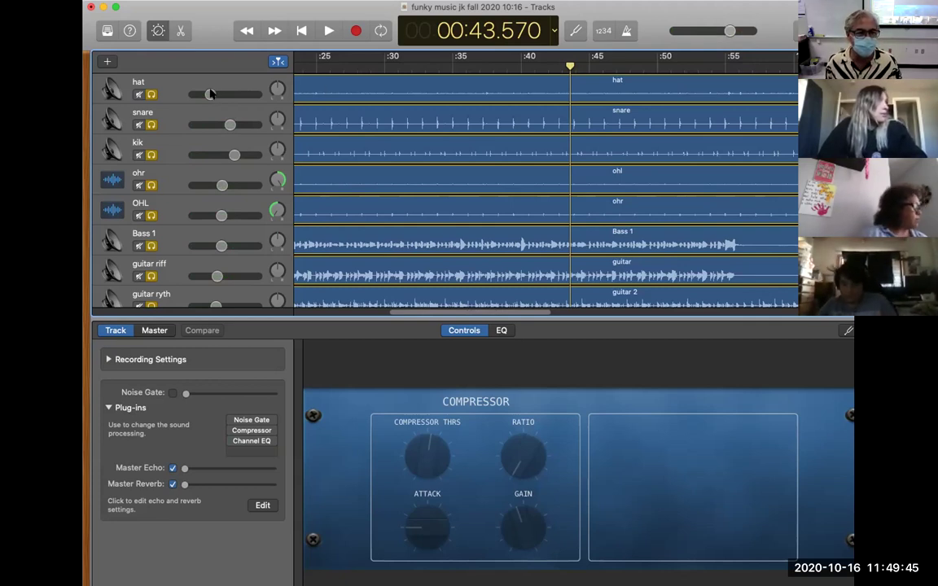
{"action": "mouse_move", "coordinate": [210, 95]}
{"action": "left_click_drag", "start_coordinate": [209, 95], "coordinate": [207, 94]}
{"action": "mouse_move", "coordinate": [229, 124]}
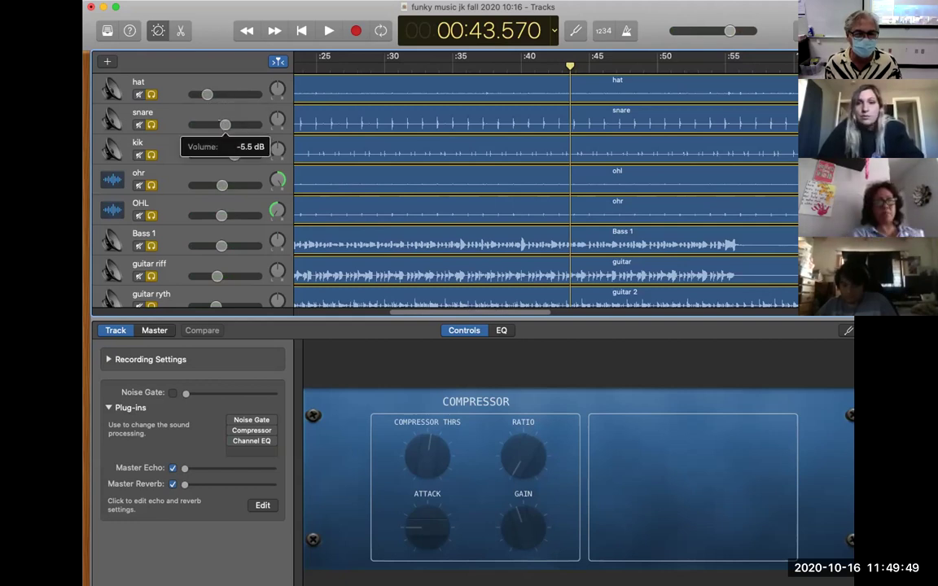
{"action": "mouse_move", "coordinate": [230, 155]}
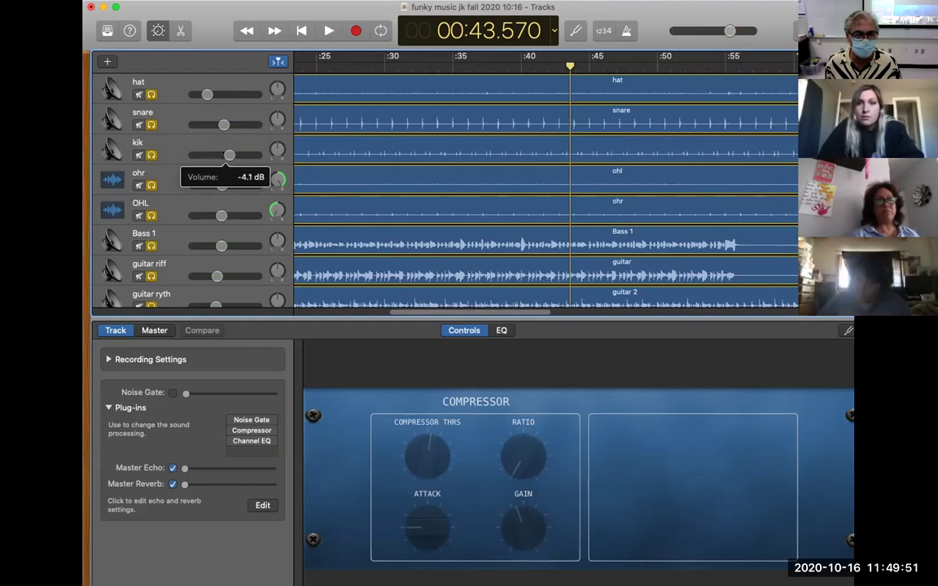
{"action": "left_click_drag", "start_coordinate": [222, 185], "coordinate": [216, 184]}
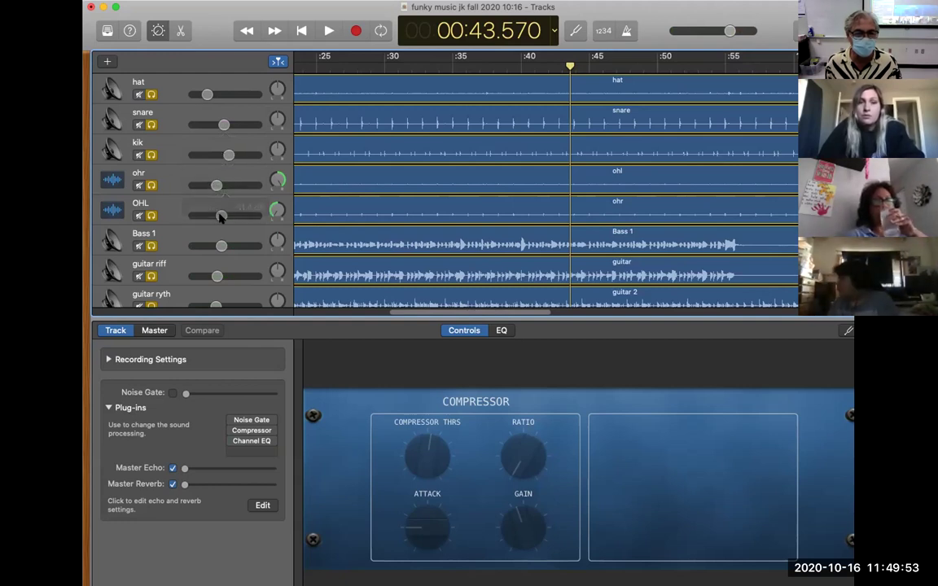
Lower the OHL, Bass 1, guitar riff and guitar ryth volumes slightly, and briefly play the mix to check the levels
{"action": "mouse_move", "coordinate": [220, 216]}
{"action": "left_click_drag", "start_coordinate": [222, 245], "coordinate": [215, 245]}
{"action": "mouse_move", "coordinate": [217, 276]}
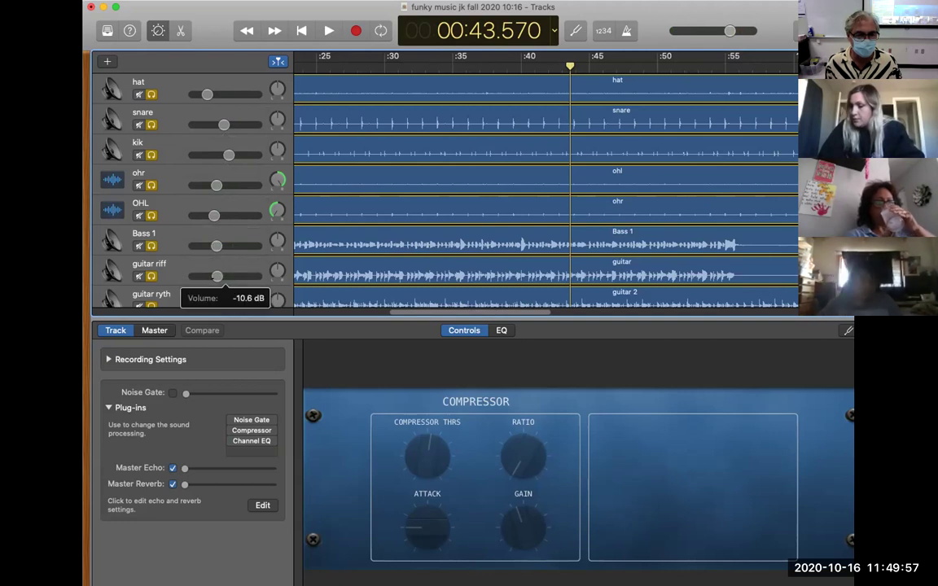
{"action": "scroll", "coordinate": [244, 276], "scroll_direction": "down", "scroll_amount": 3}
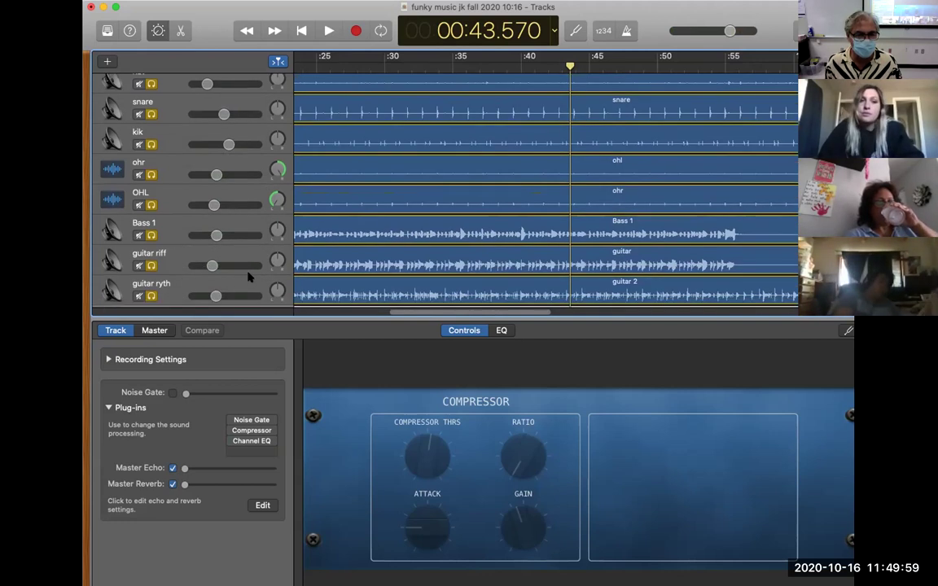
{"action": "left_click_drag", "start_coordinate": [216, 259], "coordinate": [210, 259]}
{"action": "left_click", "coordinate": [329, 31]}
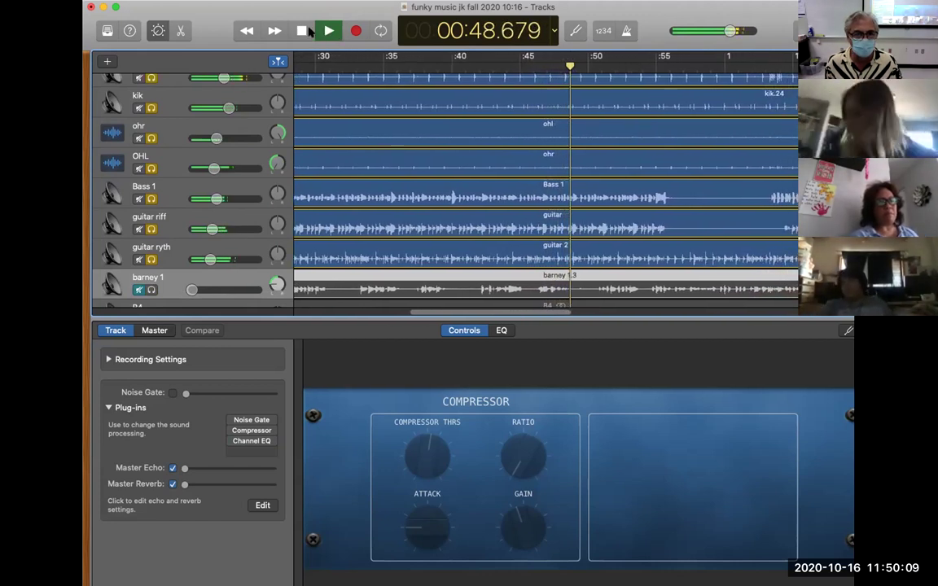
{"action": "left_click", "coordinate": [304, 31]}
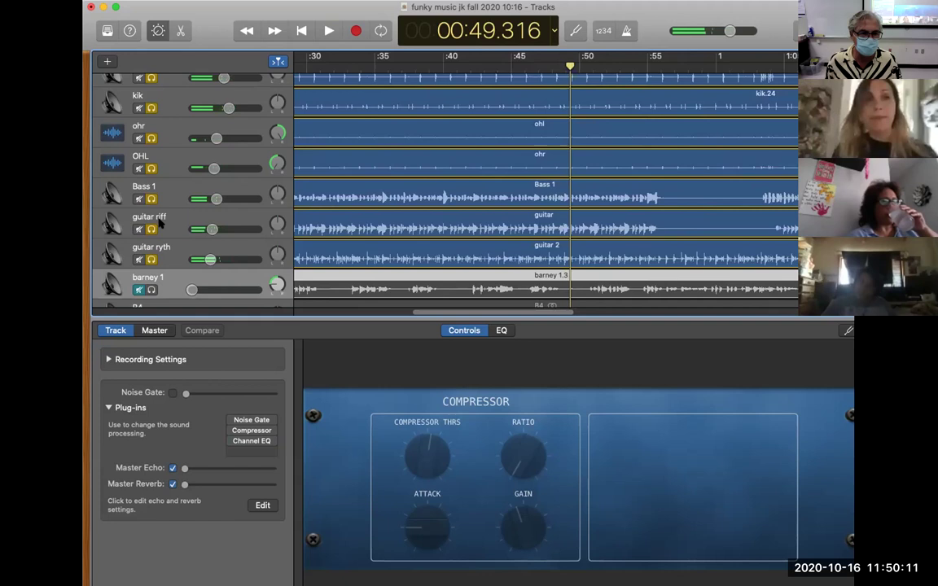
Turn off solo on all the soloed tracks from hat and snare down to guitar ryth
{"action": "scroll", "coordinate": [161, 224], "scroll_direction": "down", "scroll_amount": 2}
{"action": "scroll", "coordinate": [163, 224], "scroll_direction": "down", "scroll_amount": 1}
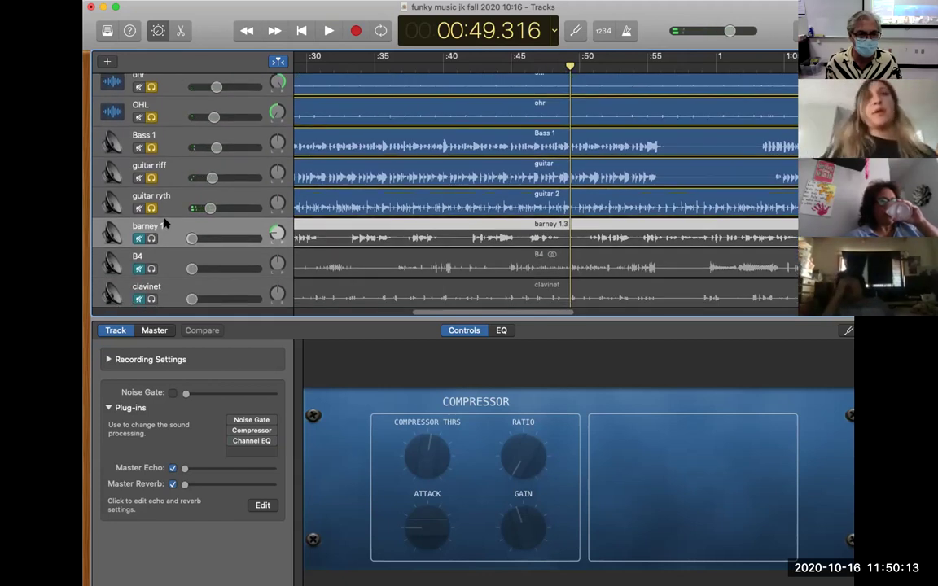
{"action": "scroll", "coordinate": [149, 84], "scroll_direction": "up", "scroll_amount": 2}
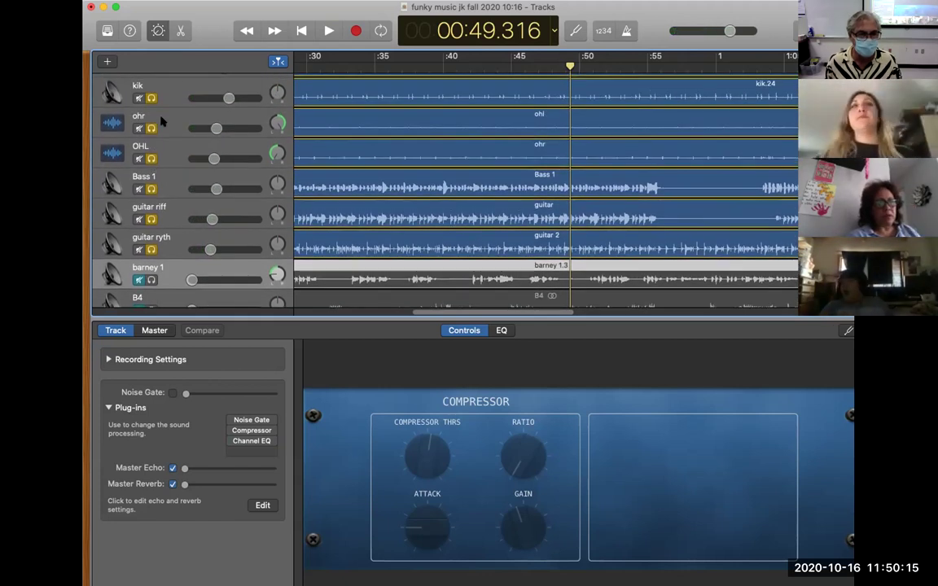
{"action": "left_click_drag", "start_coordinate": [154, 96], "coordinate": [152, 238]}
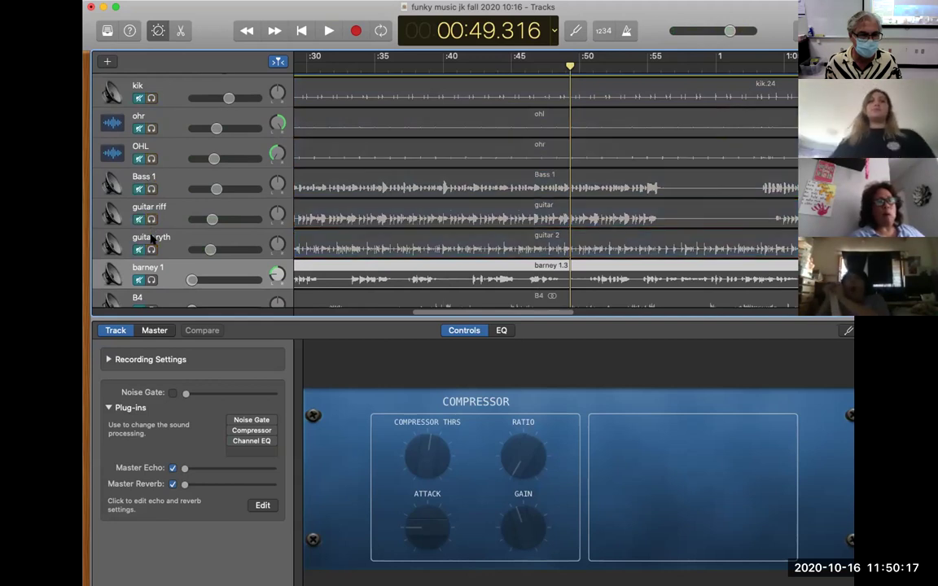
{"action": "scroll", "coordinate": [167, 234], "scroll_direction": "up", "scroll_amount": 2}
{"action": "scroll", "coordinate": [168, 234], "scroll_direction": "down", "scroll_amount": 5}
{"action": "scroll", "coordinate": [167, 210], "scroll_direction": "up", "scroll_amount": 5}
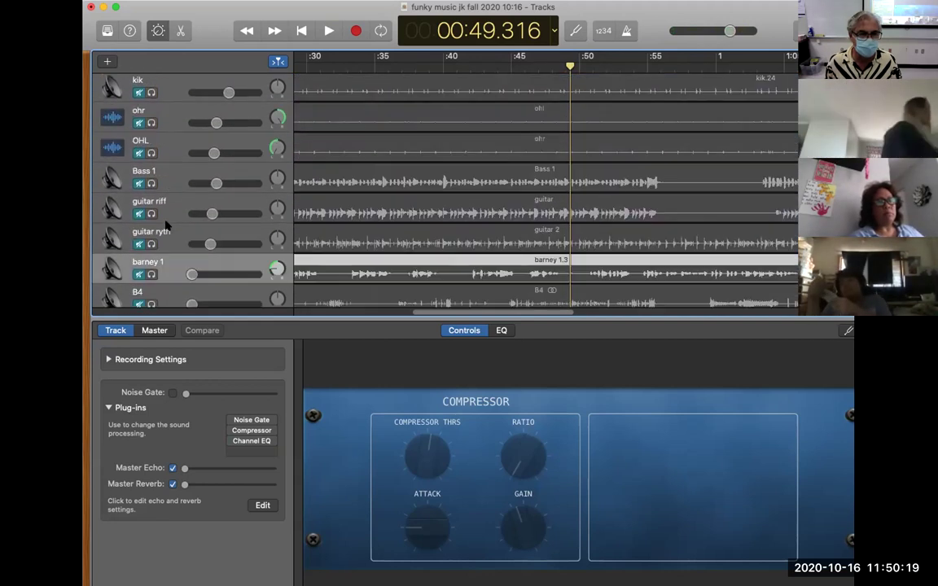
{"action": "left_click_drag", "start_coordinate": [157, 93], "coordinate": [154, 124]}
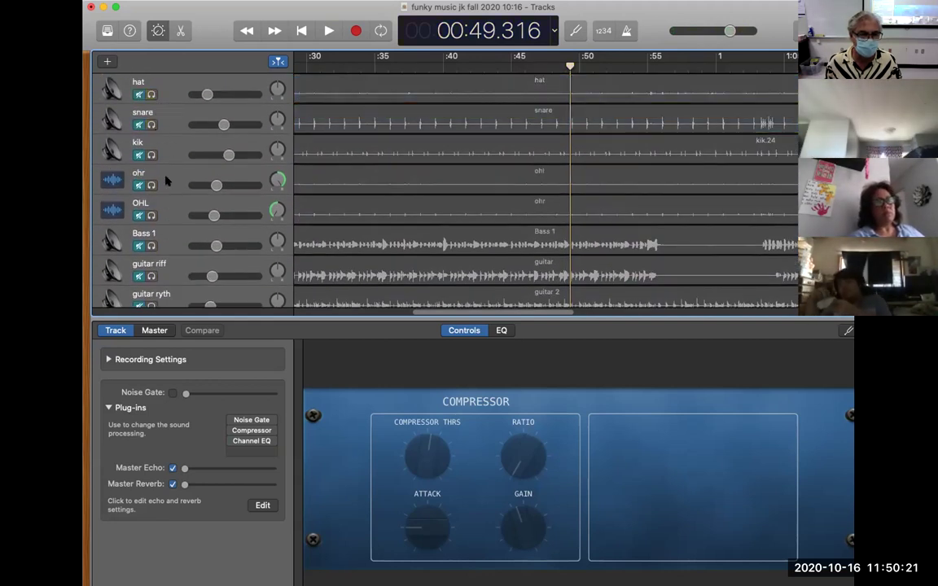
Solo the B4 track, raise its volume to about mid-range during playback, and slightly increase barney 1's Master Reverb
{"action": "scroll", "coordinate": [168, 182], "scroll_direction": "down", "scroll_amount": 5}
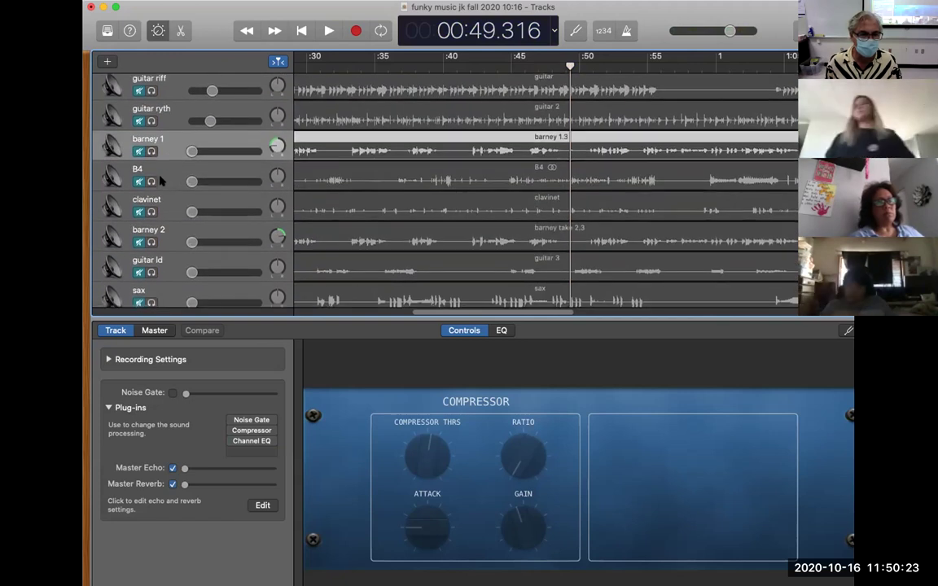
{"action": "left_click", "coordinate": [152, 181]}
{"action": "key", "text": "space"}
{"action": "left_click_drag", "start_coordinate": [192, 181], "coordinate": [221, 182]}
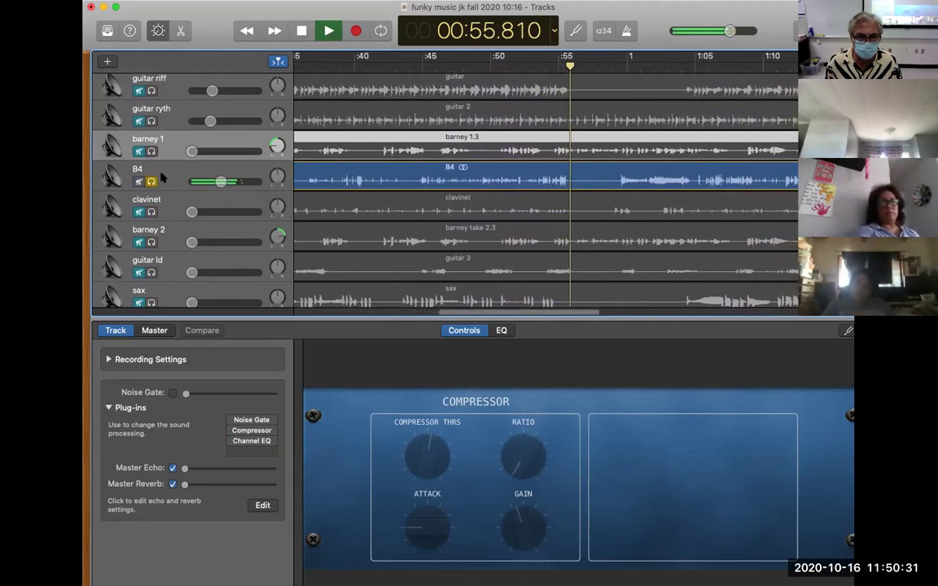
{"action": "key", "text": "space"}
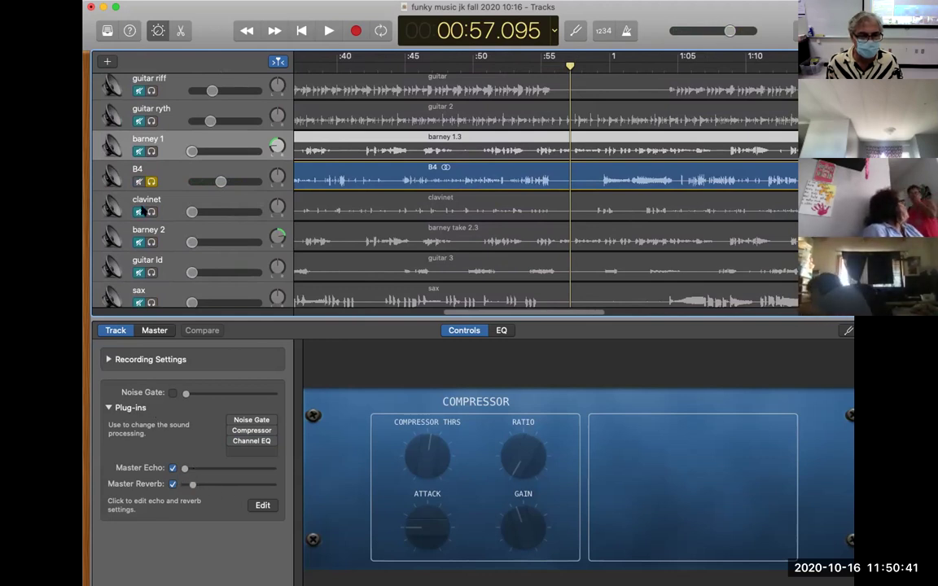
{"action": "key", "text": "space"}
{"action": "key", "text": "space"}
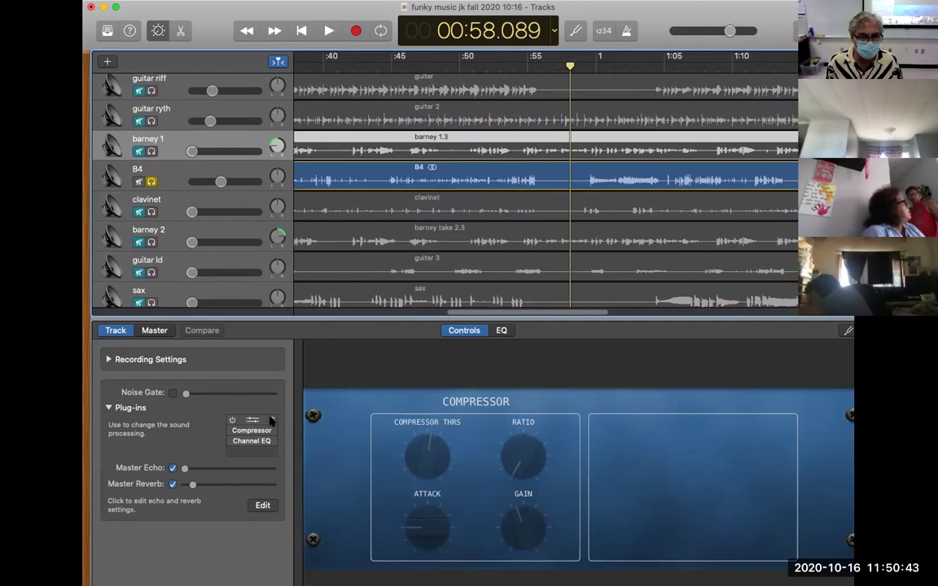
Remove the Noise Gate and Compressor plug-ins from barney 1 and add AUMultibandCompressor after Channel EQ
{"action": "left_click", "coordinate": [271, 420]}
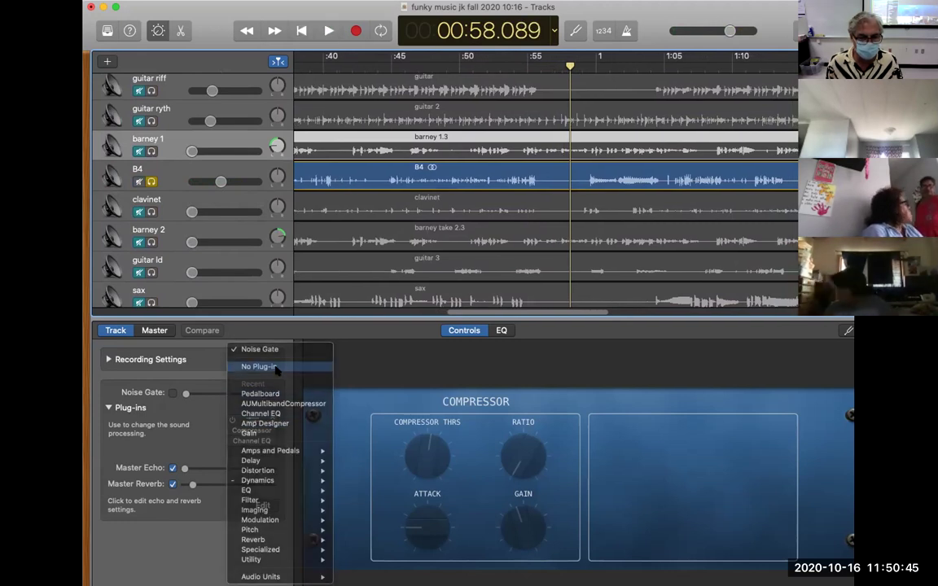
{"action": "key", "text": "Escape"}
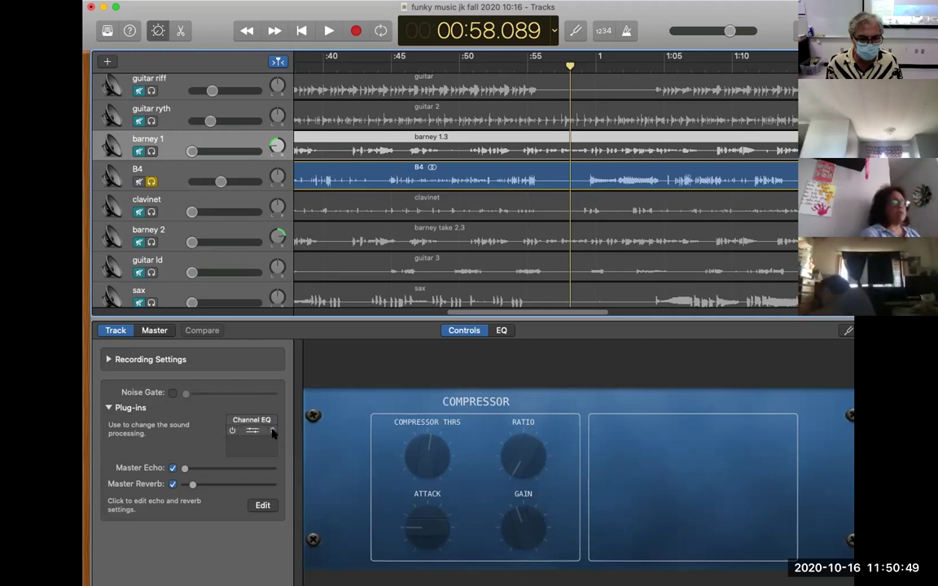
{"action": "left_click", "coordinate": [273, 433]}
{"action": "left_click", "coordinate": [252, 412]}
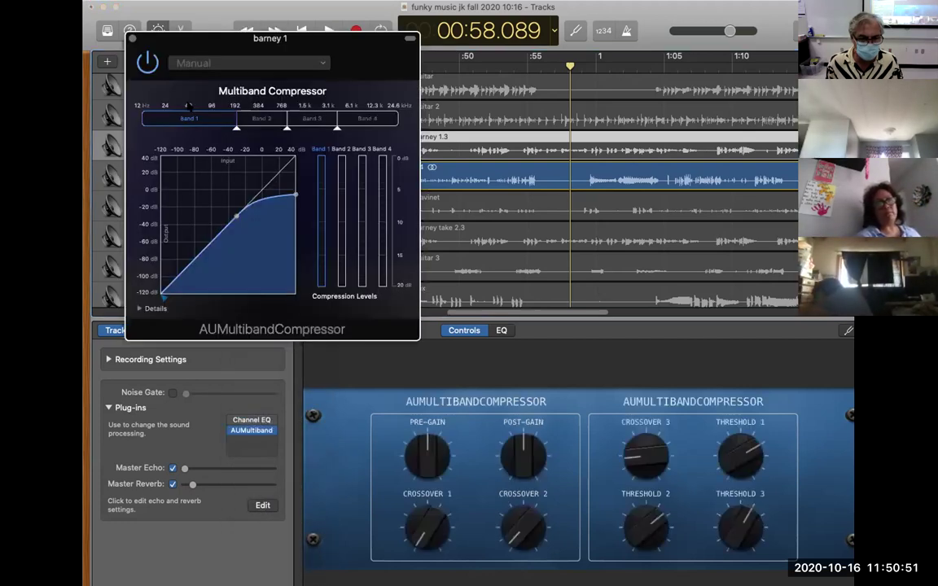
Load the 2 band preset in barney 1's Multiband Compressor, resume playback and close the plug-in window
{"action": "left_click", "coordinate": [265, 63]}
{"action": "left_click", "coordinate": [199, 131]}
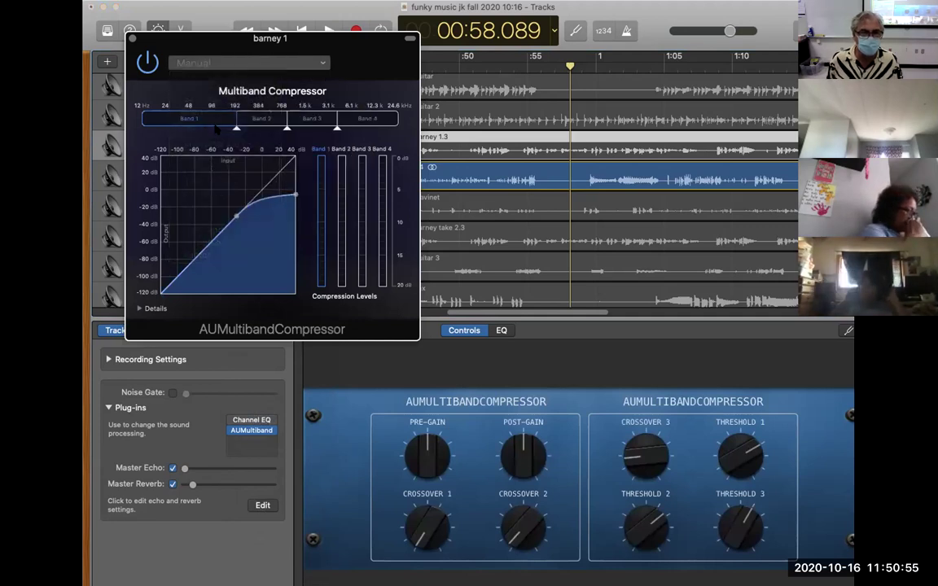
{"action": "left_click", "coordinate": [238, 124]}
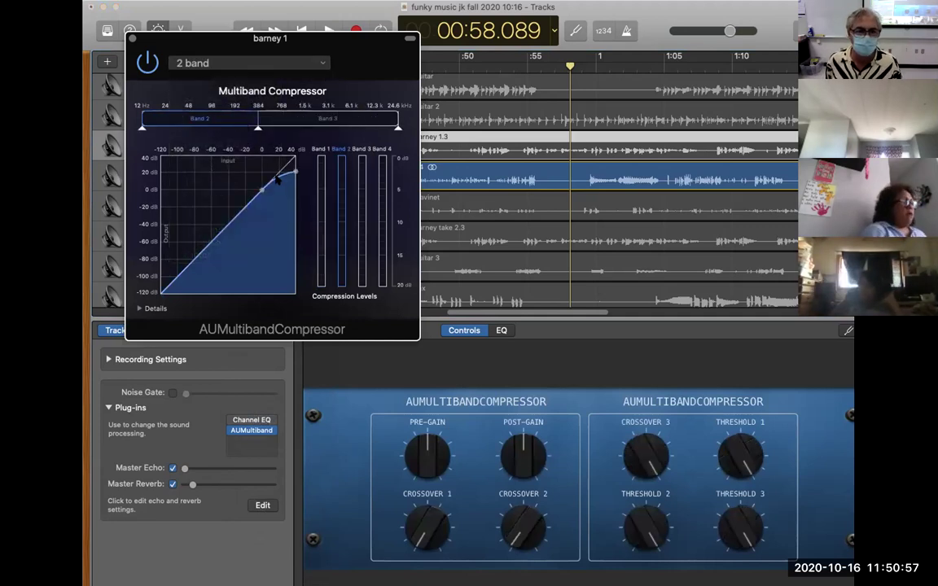
{"action": "key", "text": "space"}
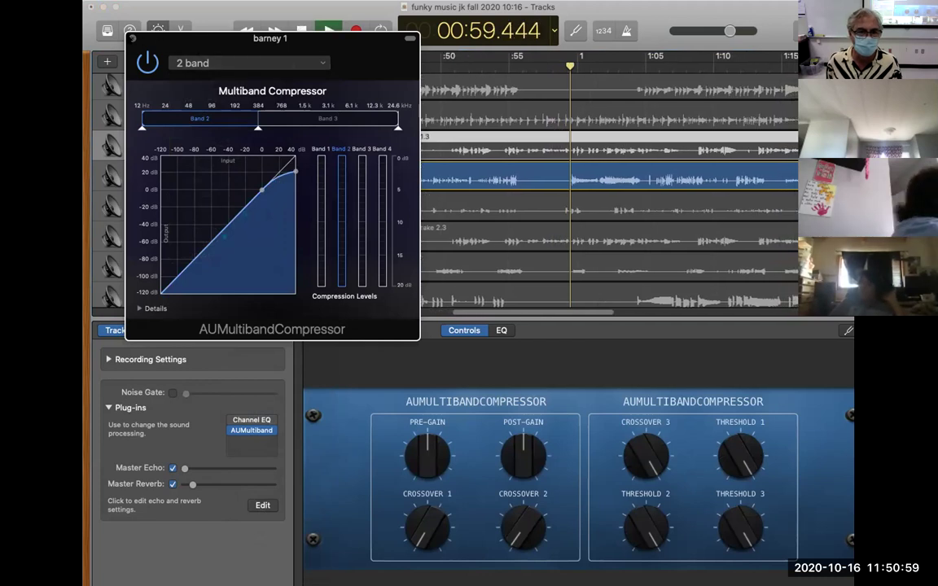
{"action": "left_click", "coordinate": [132, 38]}
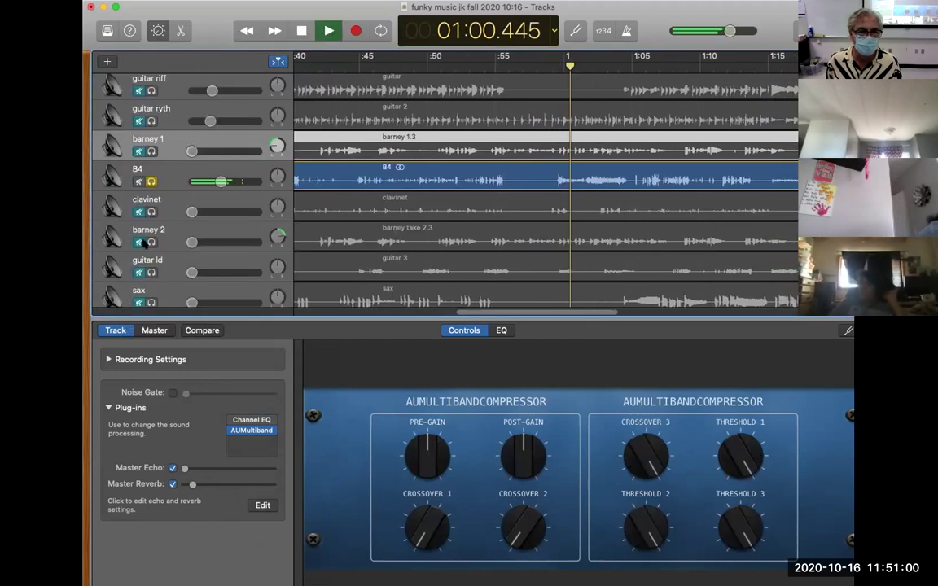
Enable barney 1's Channel EQ, open its window and turn on the Analyzer during playback
{"action": "left_click", "coordinate": [251, 420]}
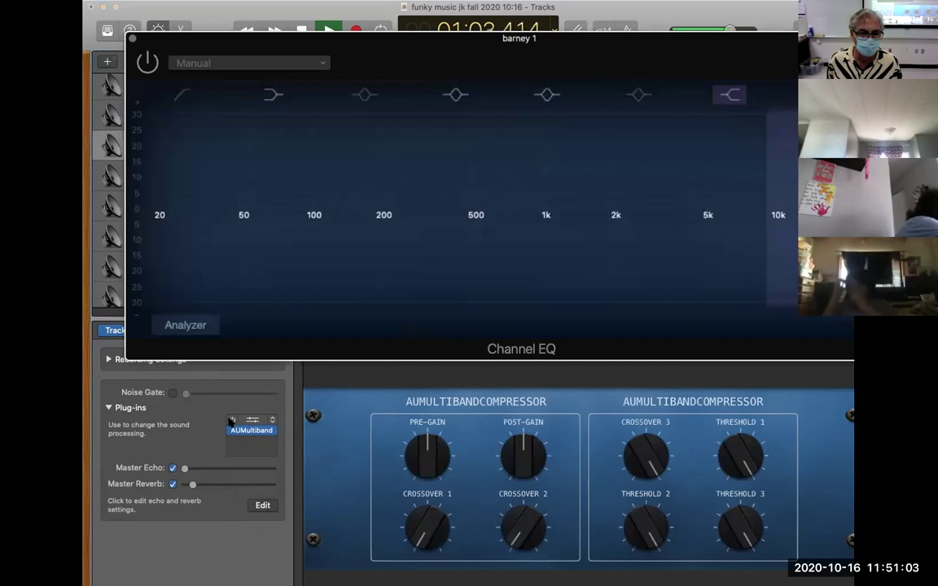
{"action": "left_click", "coordinate": [251, 420]}
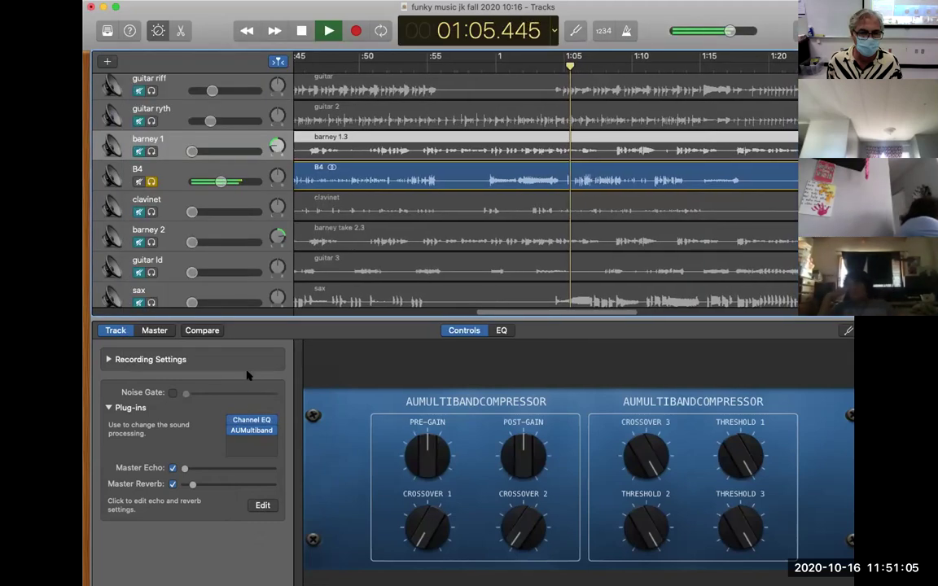
{"action": "left_click", "coordinate": [251, 420]}
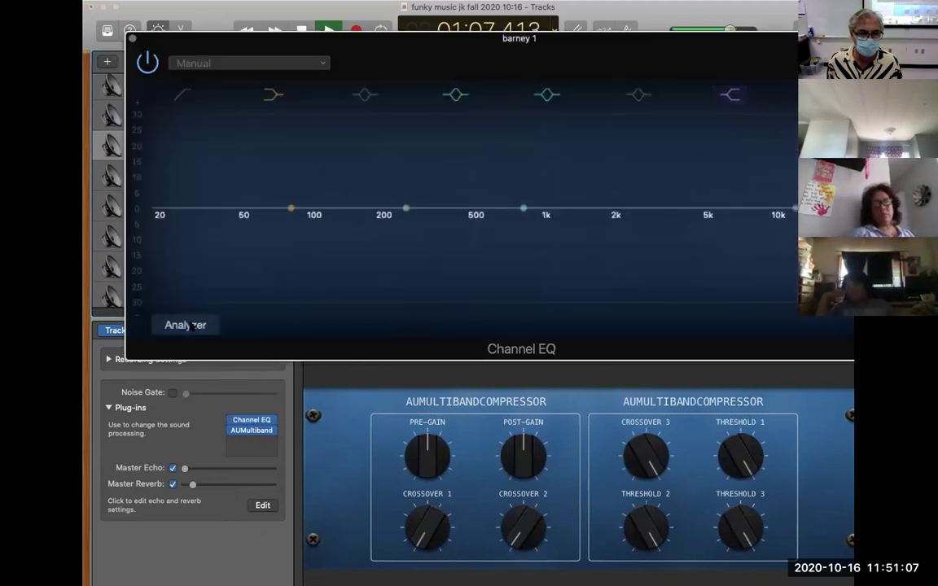
{"action": "left_click", "coordinate": [195, 326]}
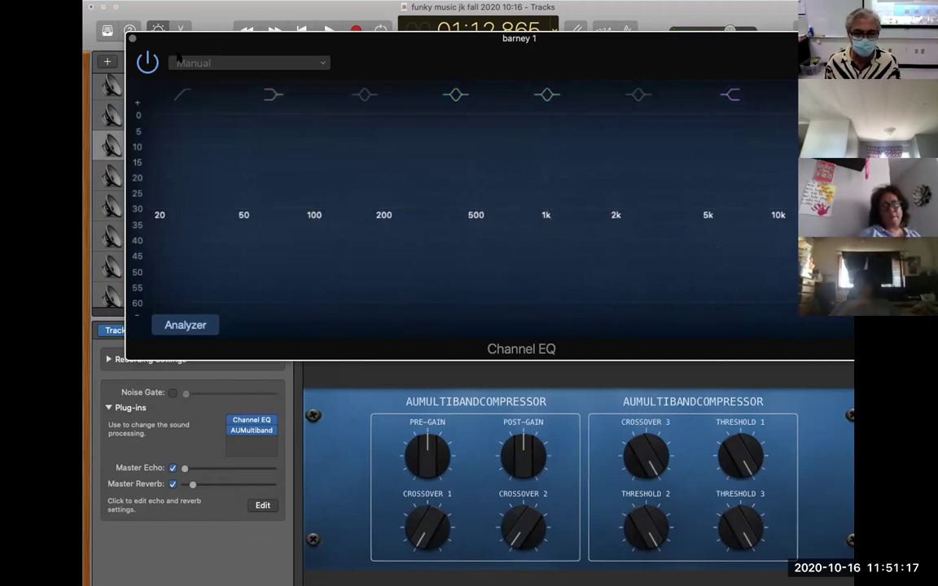
Turn on the low-cut band in barney 1's Channel EQ, toggling it to compare the curve
{"action": "left_click", "coordinate": [179, 99]}
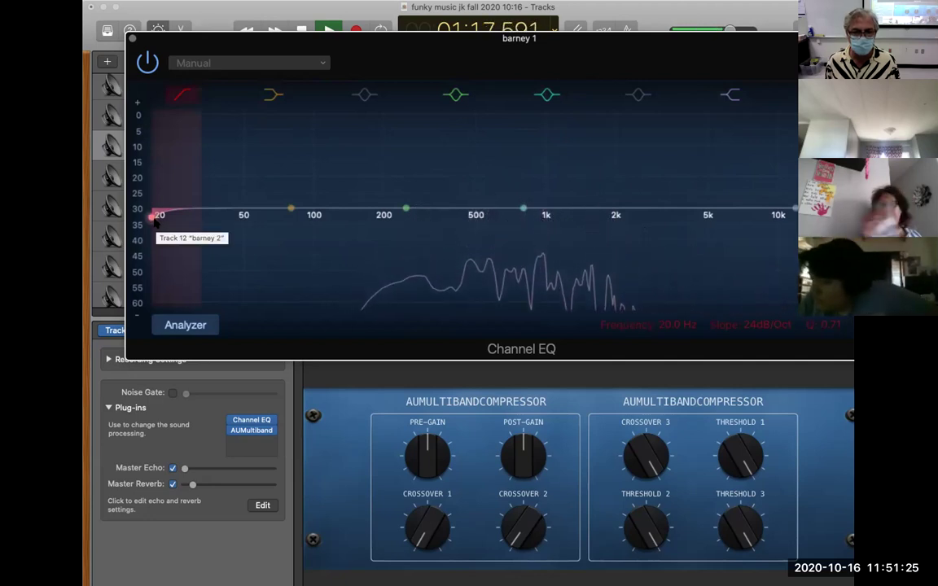
{"action": "key", "text": "space"}
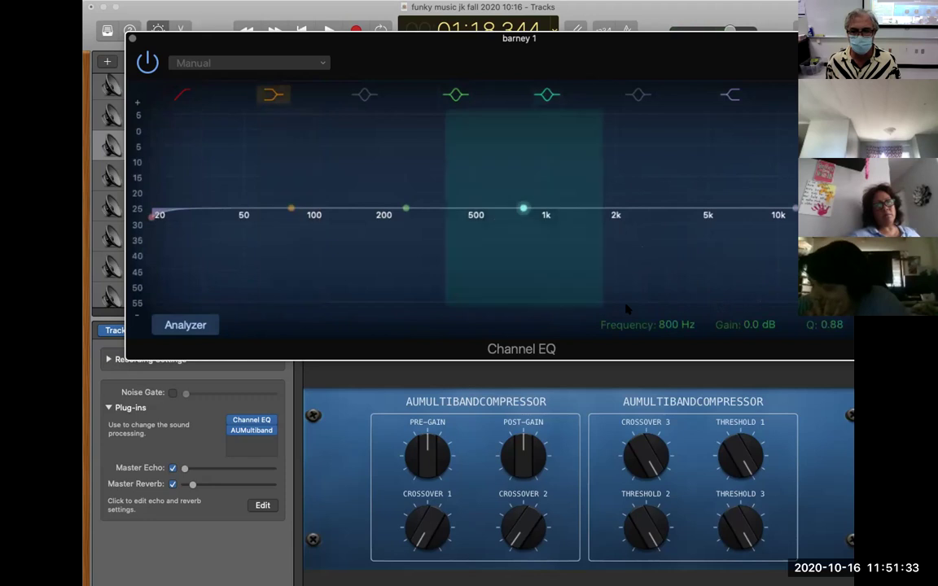
{"action": "left_click", "coordinate": [179, 96]}
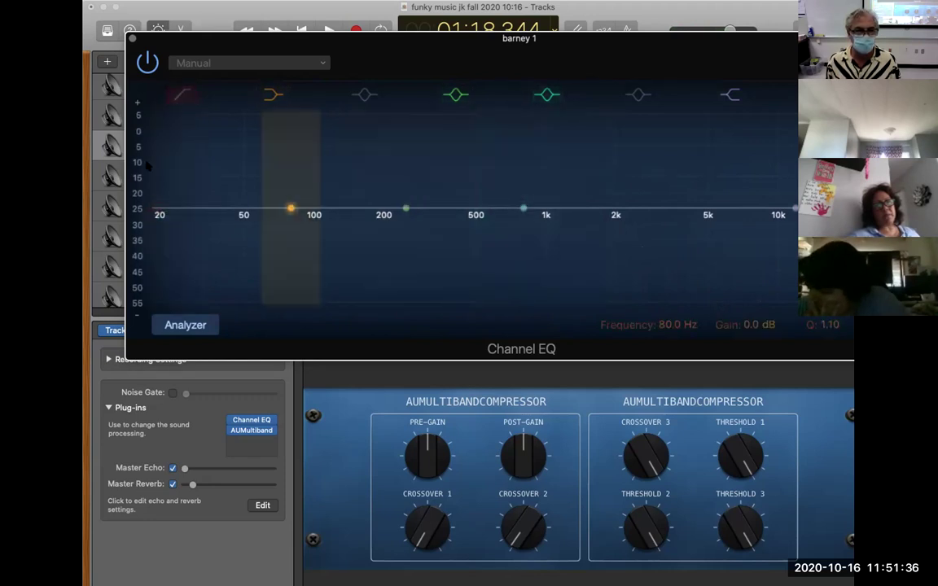
{"action": "left_click", "coordinate": [179, 93]}
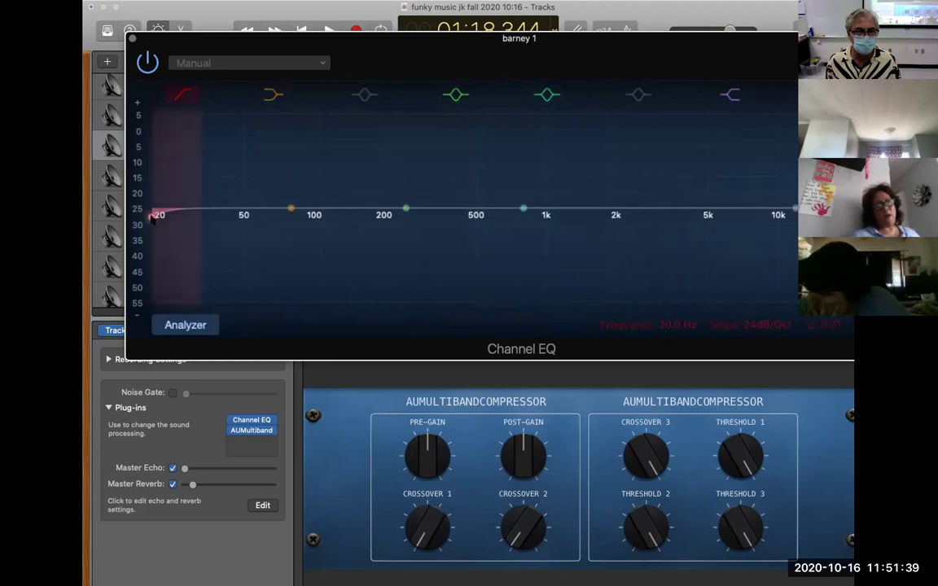
Try a low cut at about 205 Hz on barney 1 during playback, and return its frequency to about 20 Hz
{"action": "left_click_drag", "start_coordinate": [184, 219], "coordinate": [405, 214]}
{"action": "key", "text": "space"}
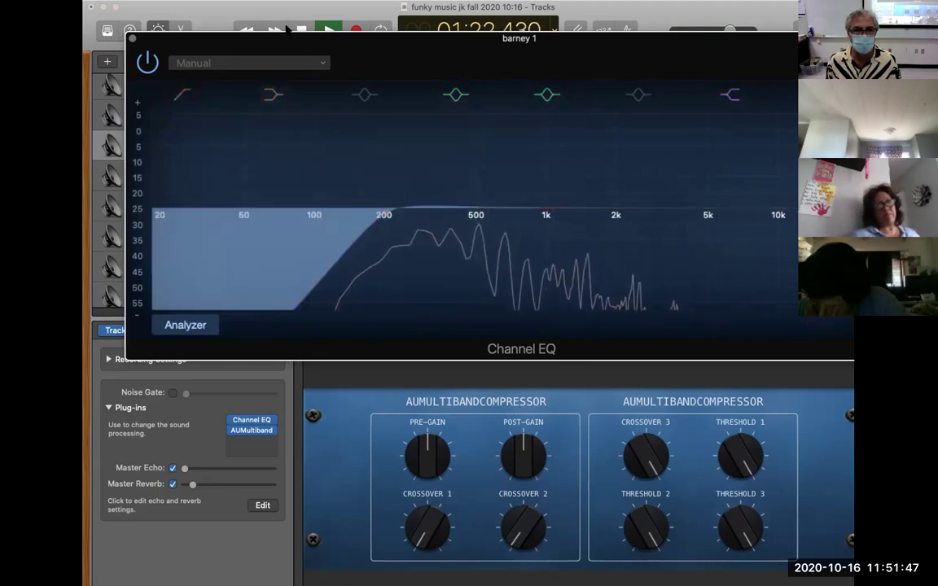
{"action": "left_click_drag", "start_coordinate": [326, 39], "coordinate": [332, 77]}
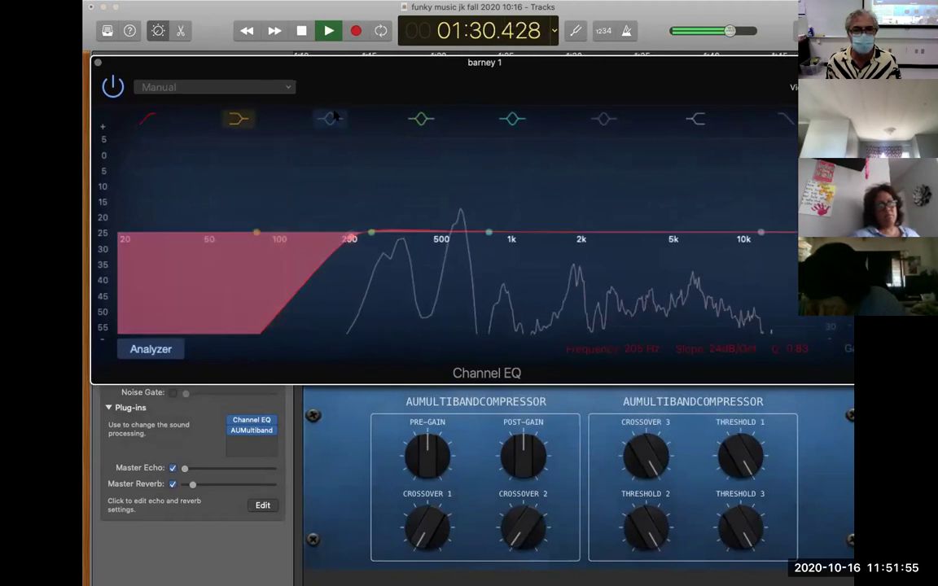
{"action": "key", "text": "space"}
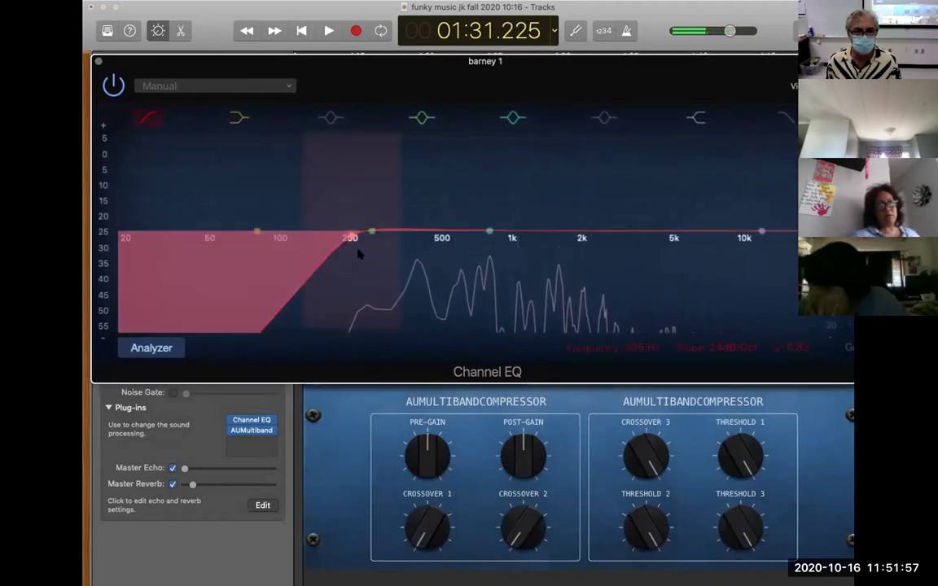
{"action": "left_click_drag", "start_coordinate": [350, 236], "coordinate": [129, 246]}
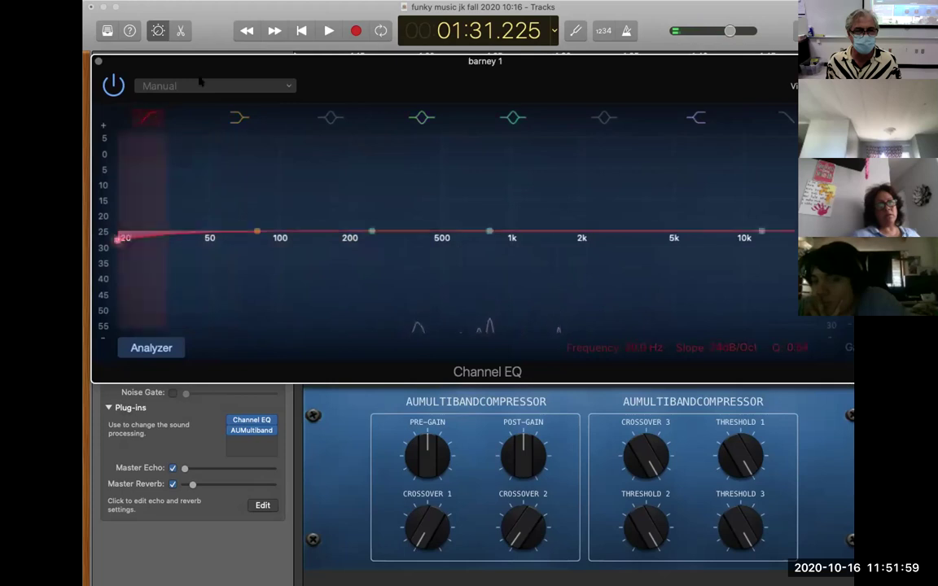
Select the B4 track and set its recording input to No Input
{"action": "left_click_drag", "start_coordinate": [199, 64], "coordinate": [382, 435]}
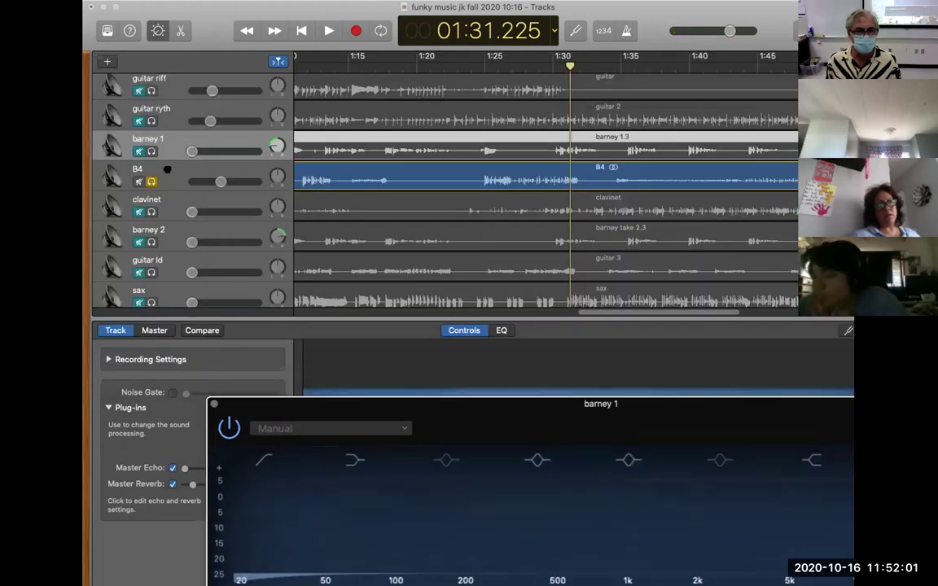
{"action": "left_click", "coordinate": [169, 170]}
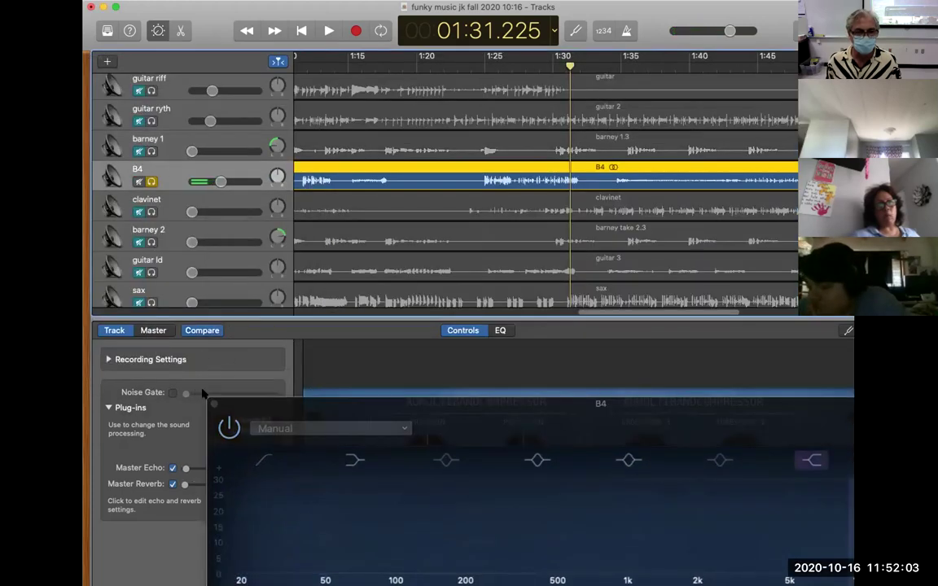
{"action": "left_click", "coordinate": [242, 364]}
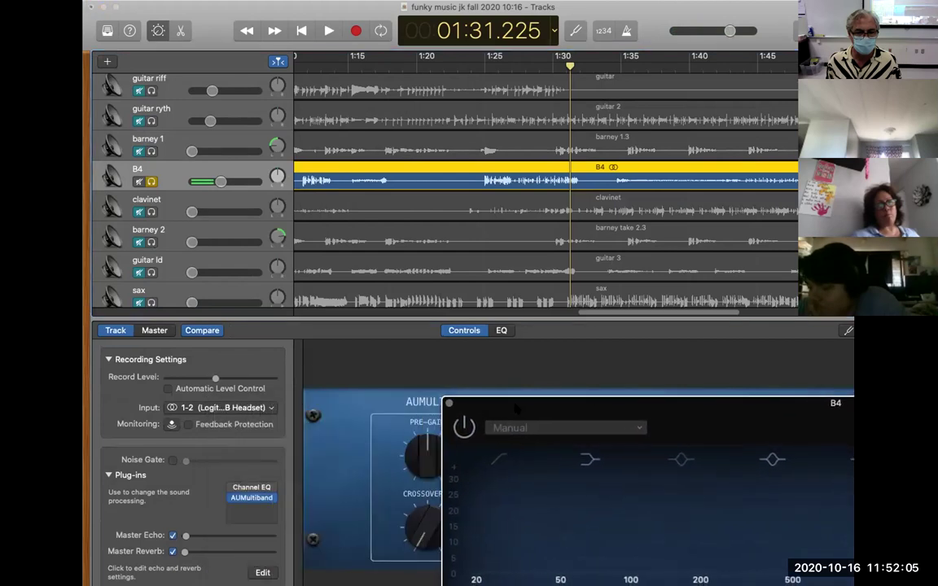
{"action": "left_click", "coordinate": [231, 408]}
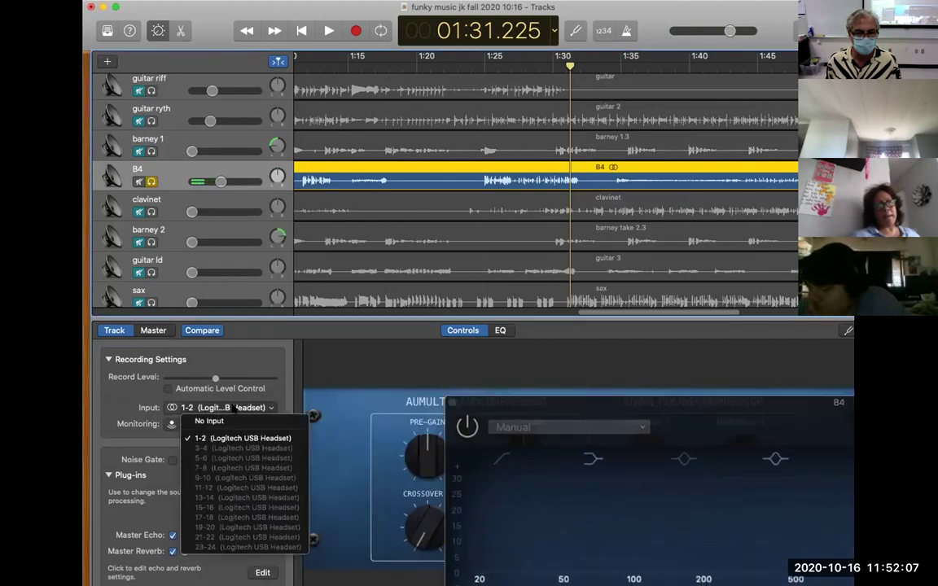
{"action": "left_click", "coordinate": [209, 421]}
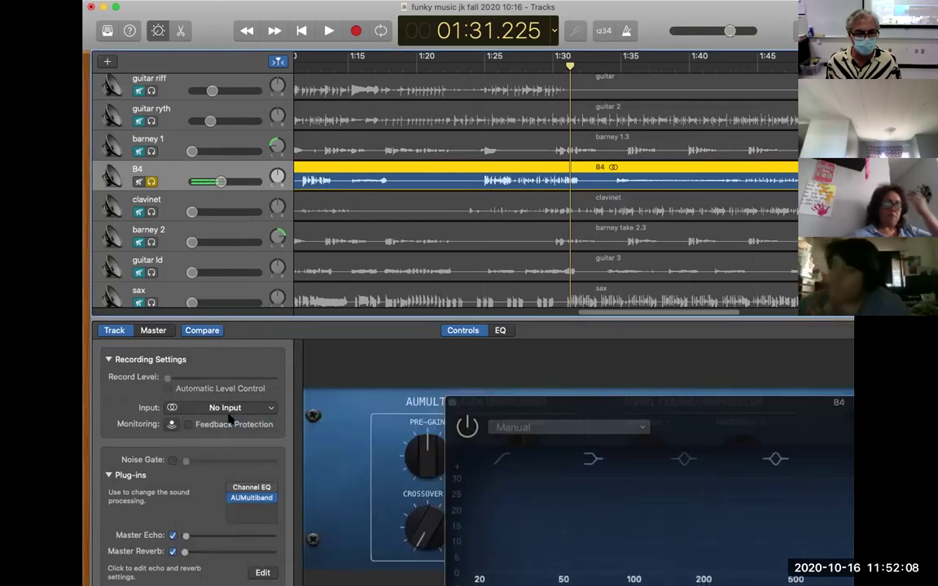
{"action": "left_click", "coordinate": [109, 359]}
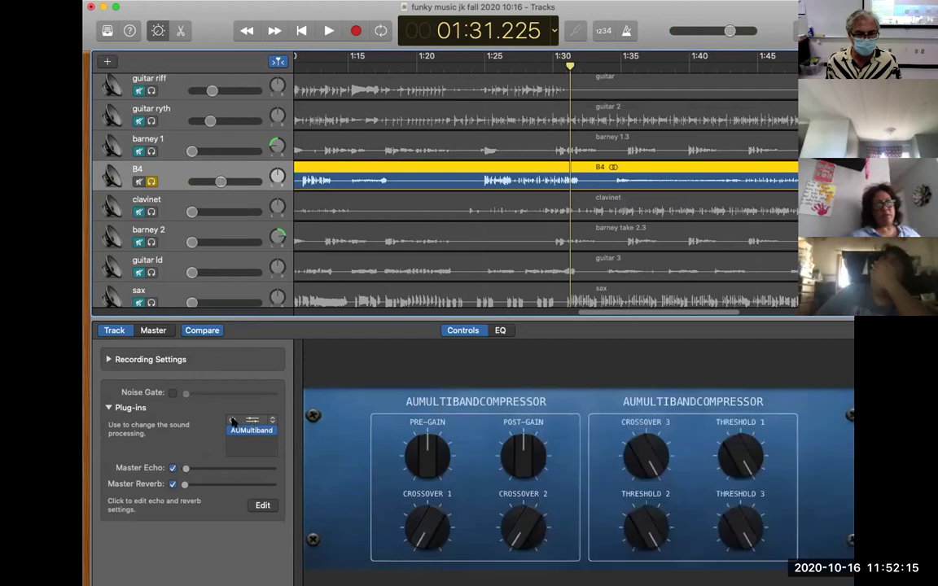
Enable B4's Channel EQ, open its window and turn on the Analyzer during playback
{"action": "key", "text": "space"}
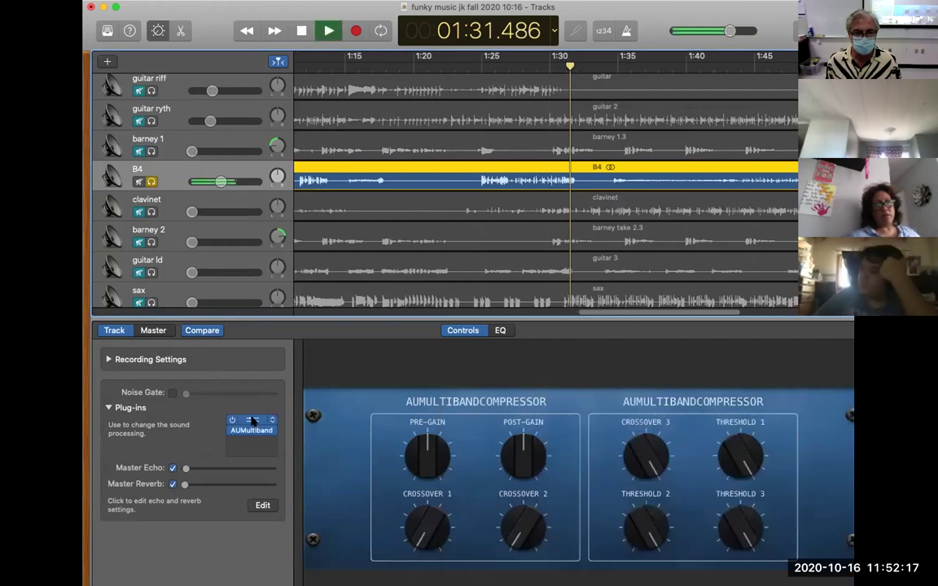
{"action": "left_click", "coordinate": [253, 421]}
{"action": "left_click_drag", "start_coordinate": [546, 401], "coordinate": [201, 97]}
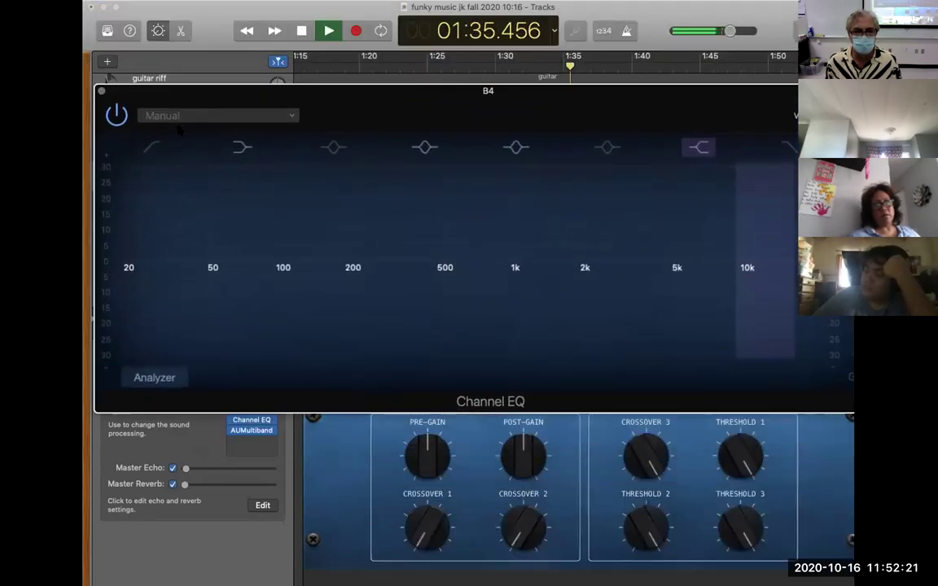
{"action": "left_click", "coordinate": [158, 378]}
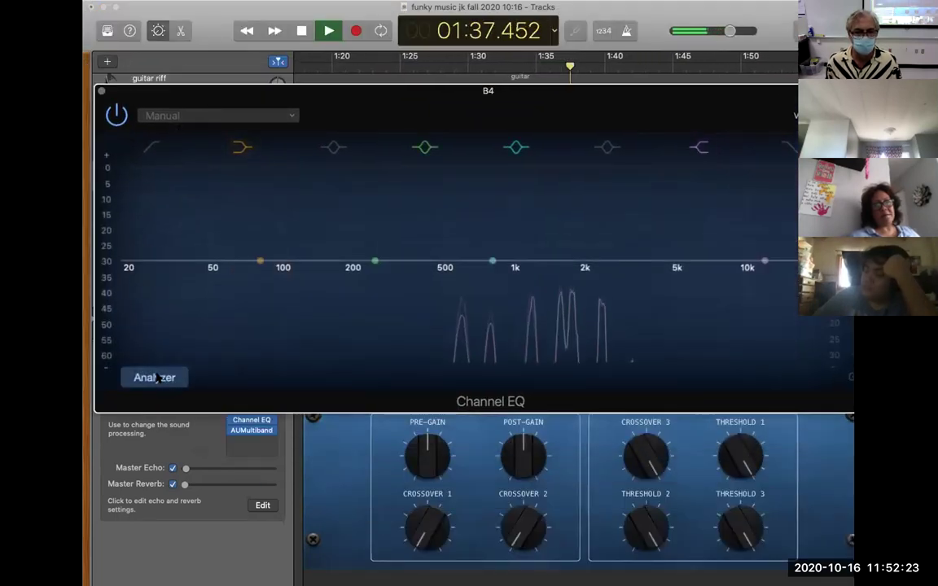
Turn on the low-cut band in B4's Channel EQ and set its frequency to about 160 Hz
{"action": "left_click", "coordinate": [152, 147]}
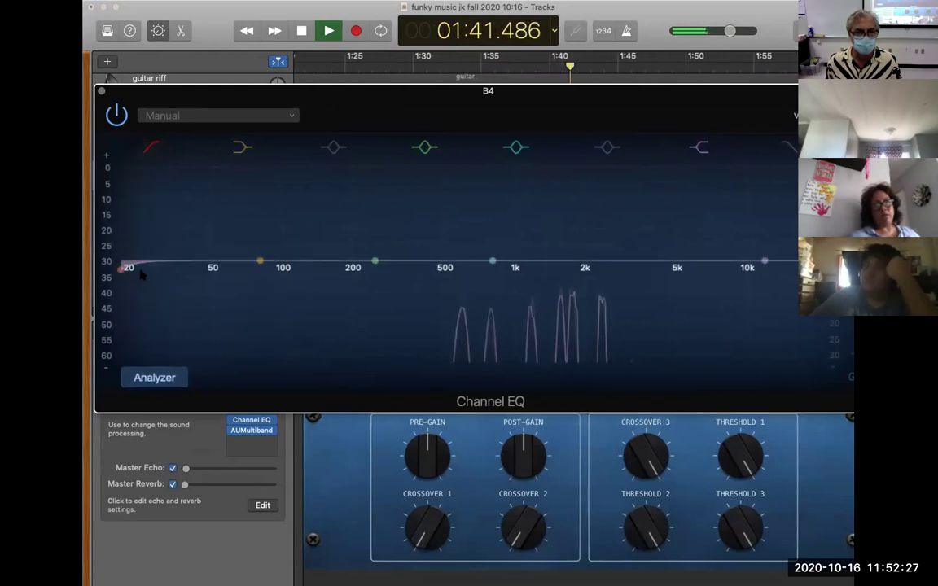
{"action": "left_click_drag", "start_coordinate": [120, 271], "coordinate": [379, 259]}
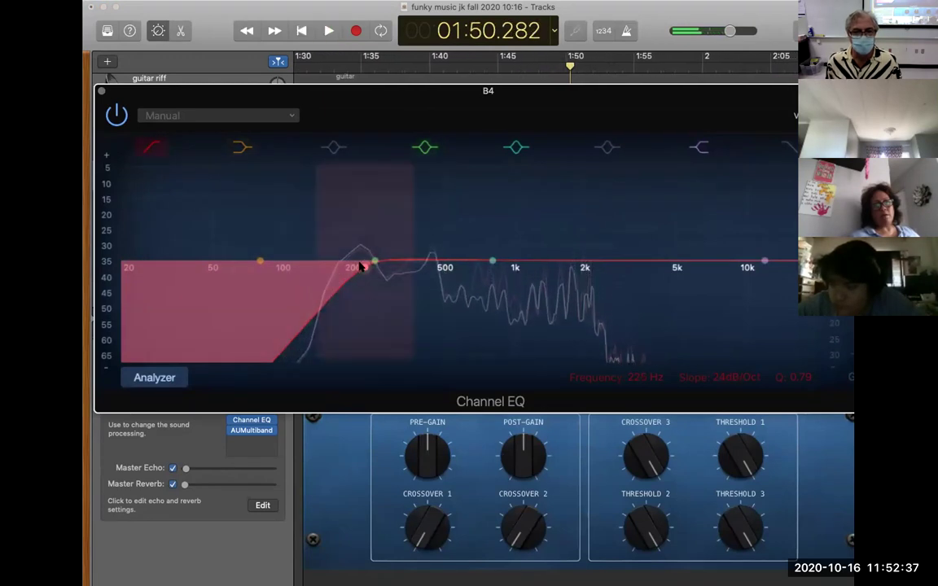
{"action": "left_click_drag", "start_coordinate": [343, 266], "coordinate": [324, 267]}
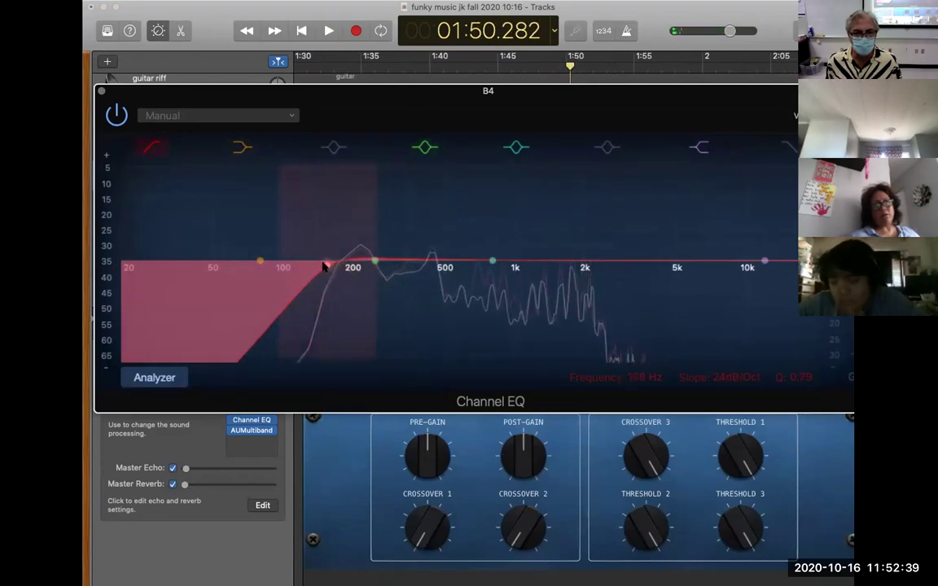
Set B4's low-shelf band to about 295 Hz with a gain of about -4.5 dB, auditioning it during playback
{"action": "left_click", "coordinate": [220, 136]}
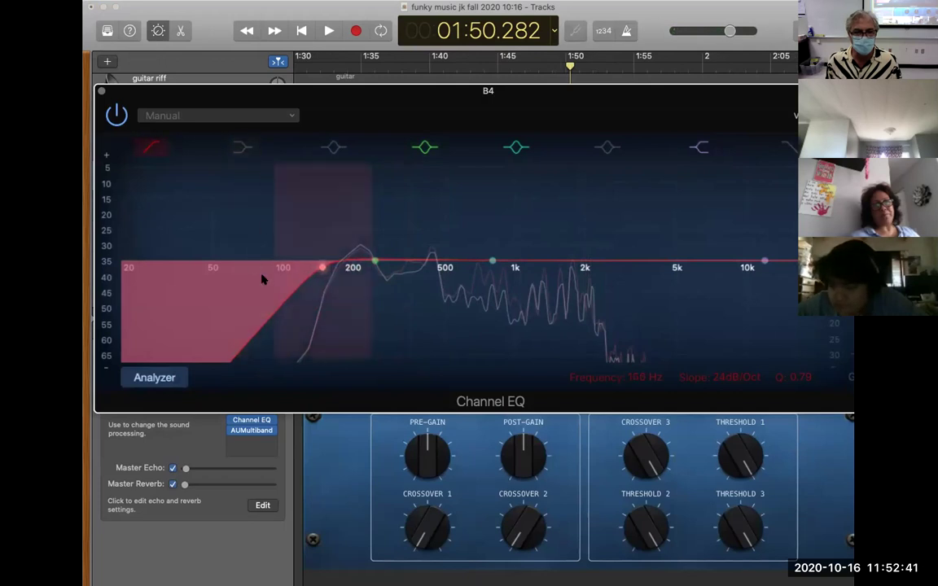
{"action": "left_click_drag", "start_coordinate": [254, 264], "coordinate": [378, 267]}
{"action": "key", "text": "space"}
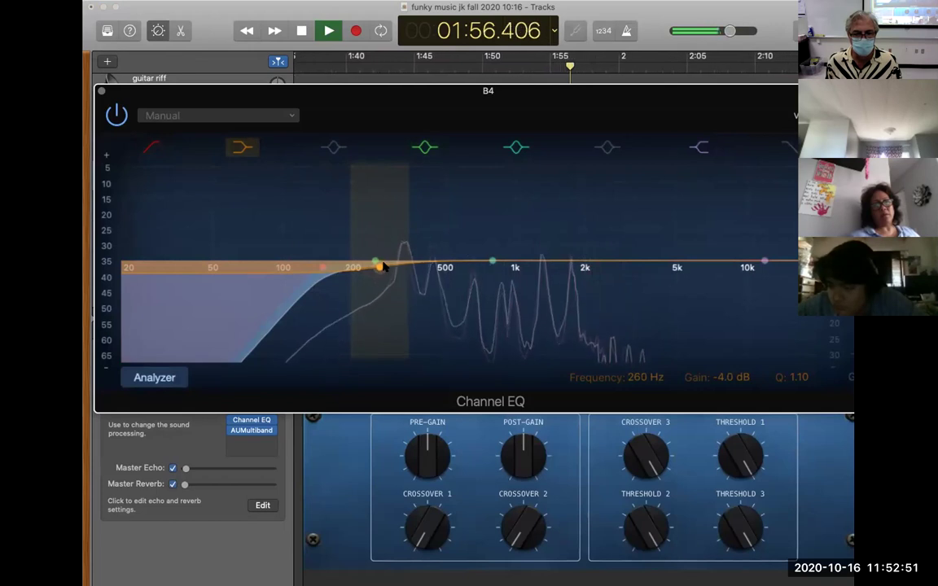
{"action": "key", "text": "space"}
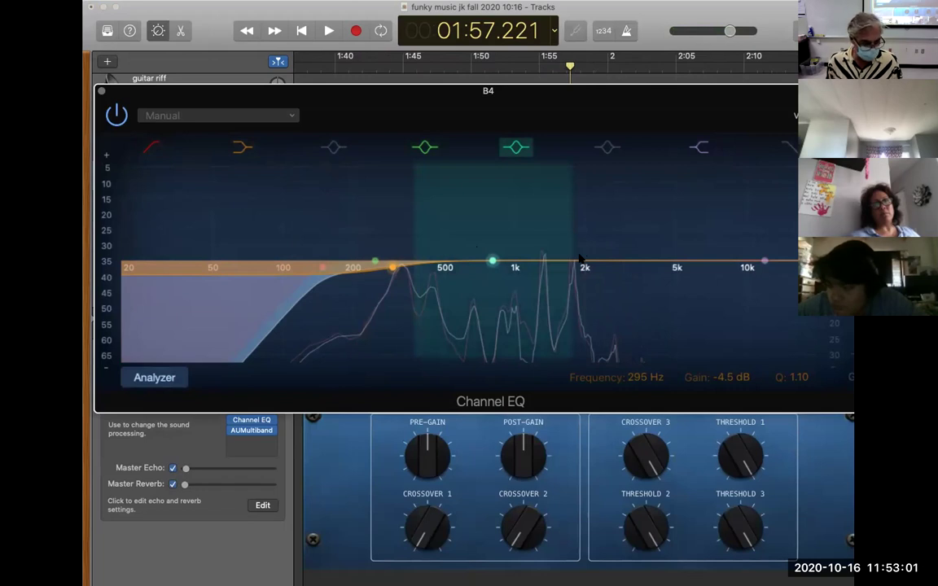
{"action": "key", "text": "space"}
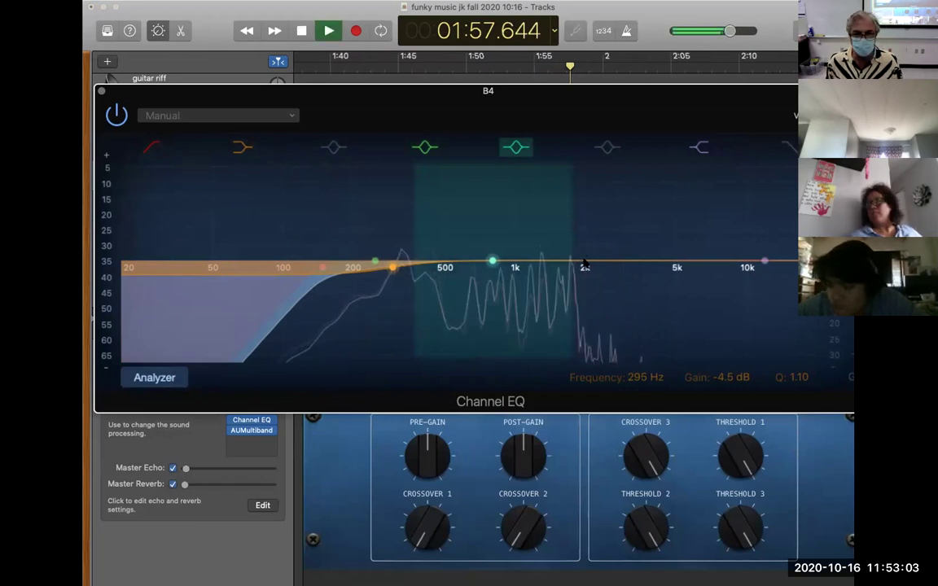
{"action": "left_click_drag", "start_coordinate": [389, 269], "coordinate": [395, 273]}
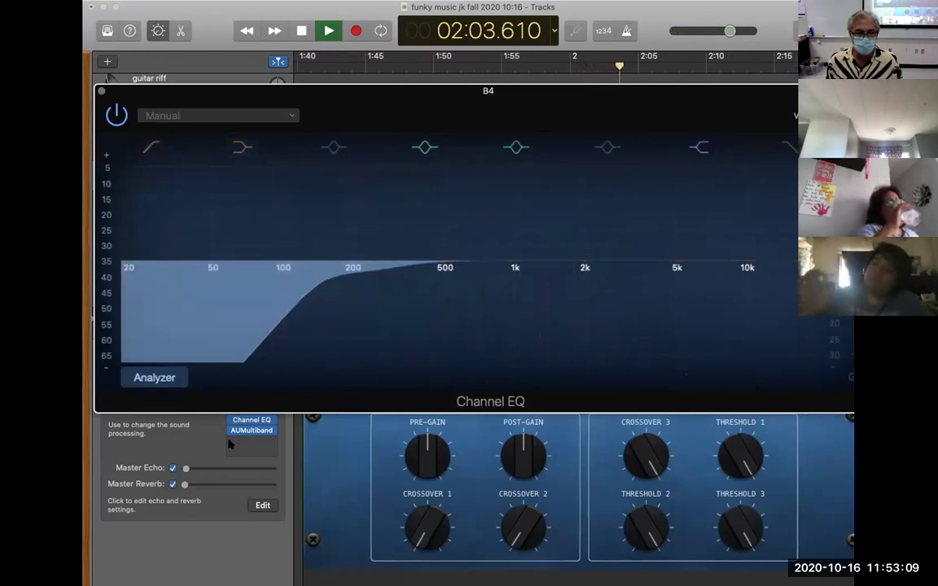
Raise B4's Master Reverb to just under mid-range and move its Multiband Compressor crossover to 331 Hz
{"action": "left_click_drag", "start_coordinate": [183, 485], "coordinate": [195, 487]}
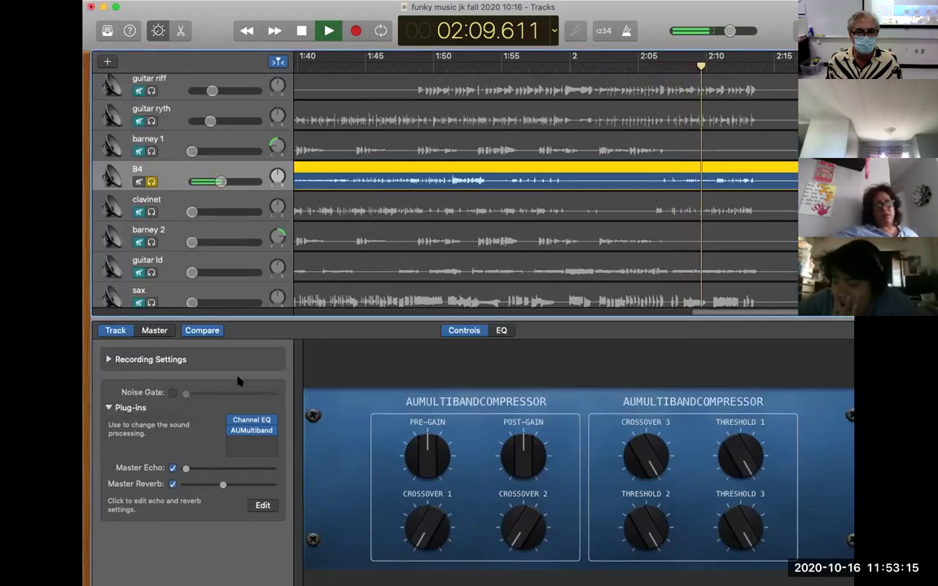
{"action": "left_click", "coordinate": [253, 431]}
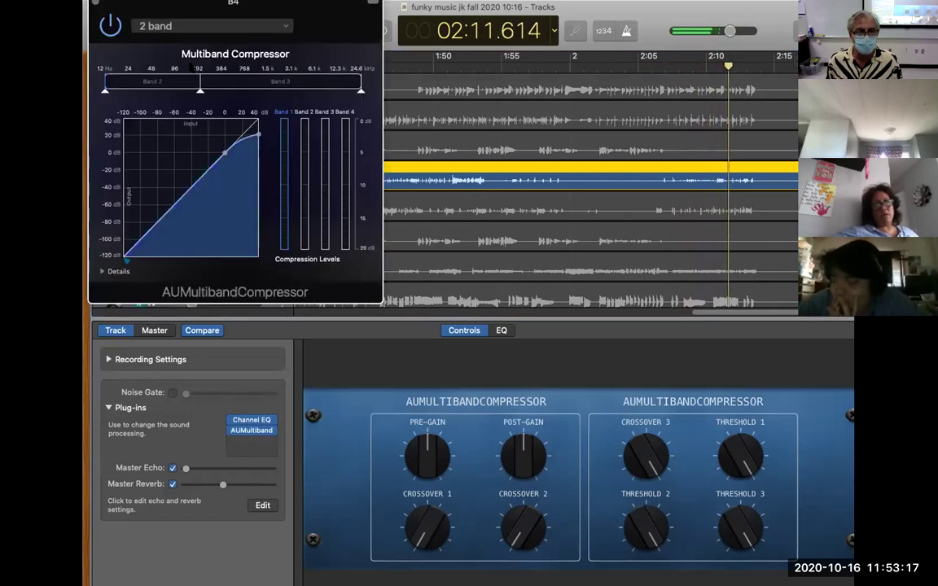
{"action": "left_click", "coordinate": [175, 84]}
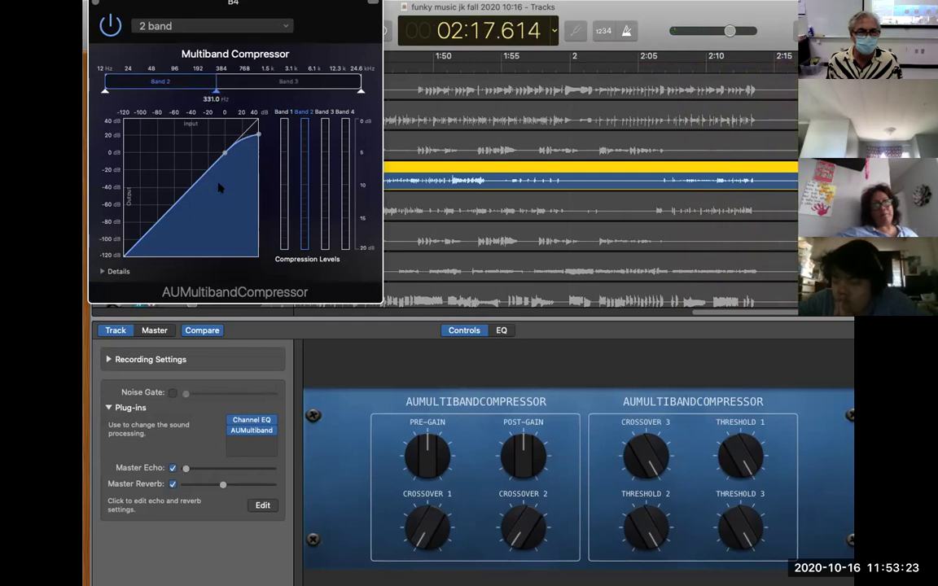
Lower the thresholds of Band 2 and Band 3 in B4's Multiband Compressor to about -30 dB, and close the plug-in window
{"action": "left_click_drag", "start_coordinate": [224, 157], "coordinate": [187, 188]}
{"action": "scroll", "coordinate": [497, 208], "scroll_direction": "left", "scroll_amount": 15}
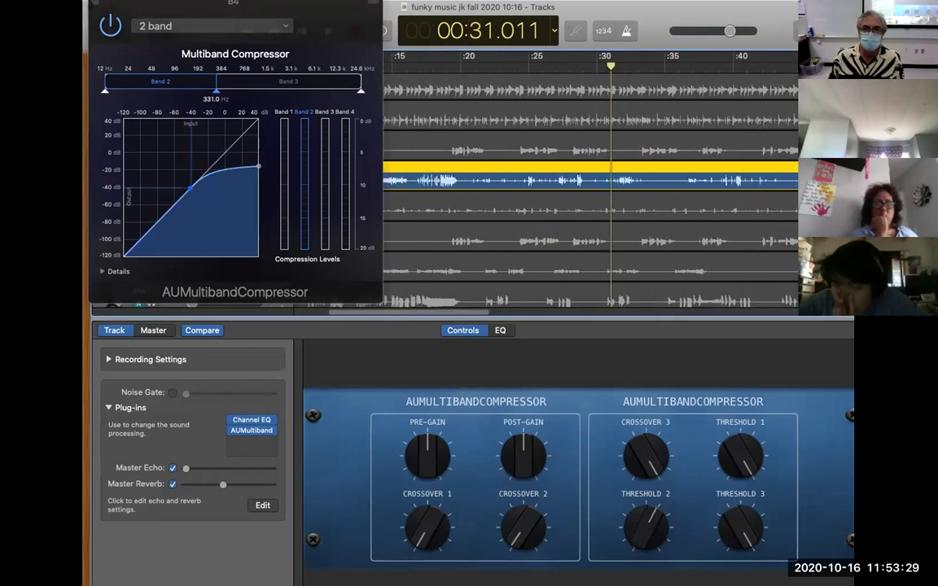
{"action": "key", "text": "space"}
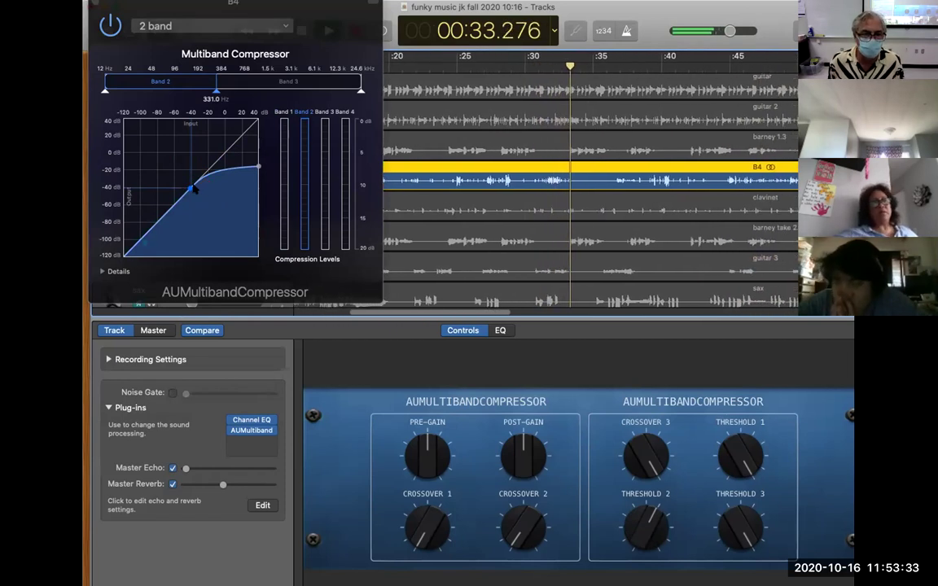
{"action": "mouse_move", "coordinate": [192, 188]}
{"action": "left_mouse_down"}
{"action": "mouse_move", "coordinate": [217, 155]}
{"action": "mouse_move", "coordinate": [196, 182]}
{"action": "mouse_move", "coordinate": [200, 174]}
{"action": "left_mouse_up"}
{"action": "left_click", "coordinate": [298, 81]}
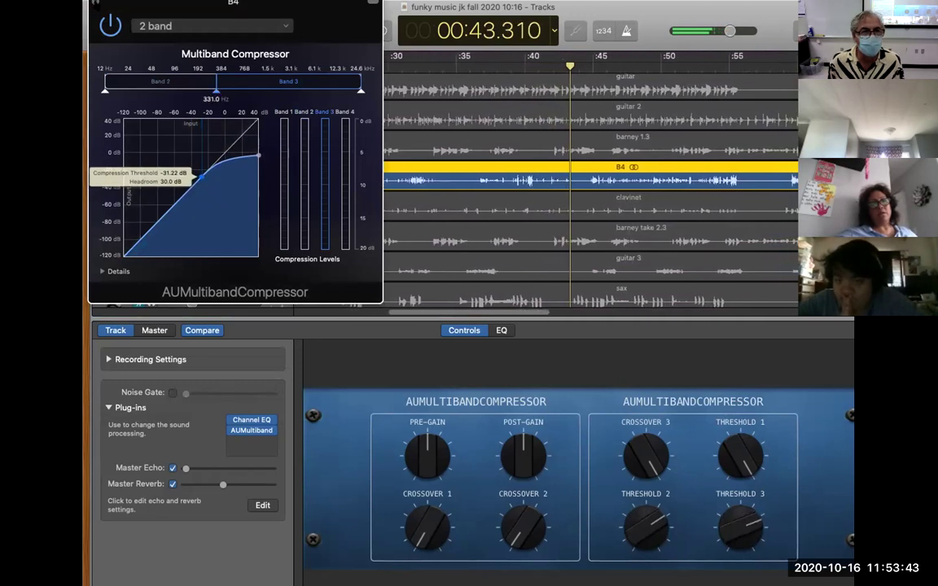
{"action": "left_click", "coordinate": [216, 339]}
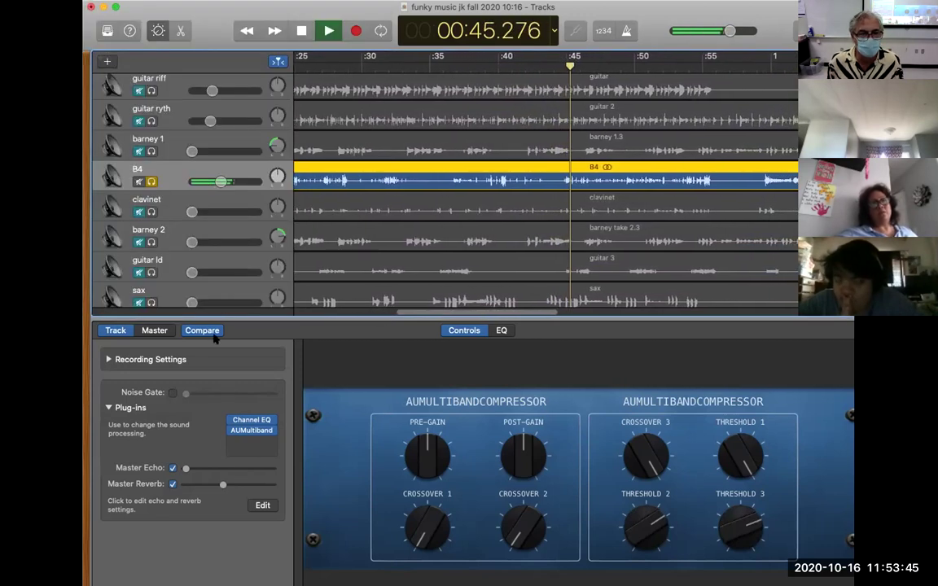
Stop playback and switch the solo from B4 to the clavinet track
{"action": "key", "text": "space"}
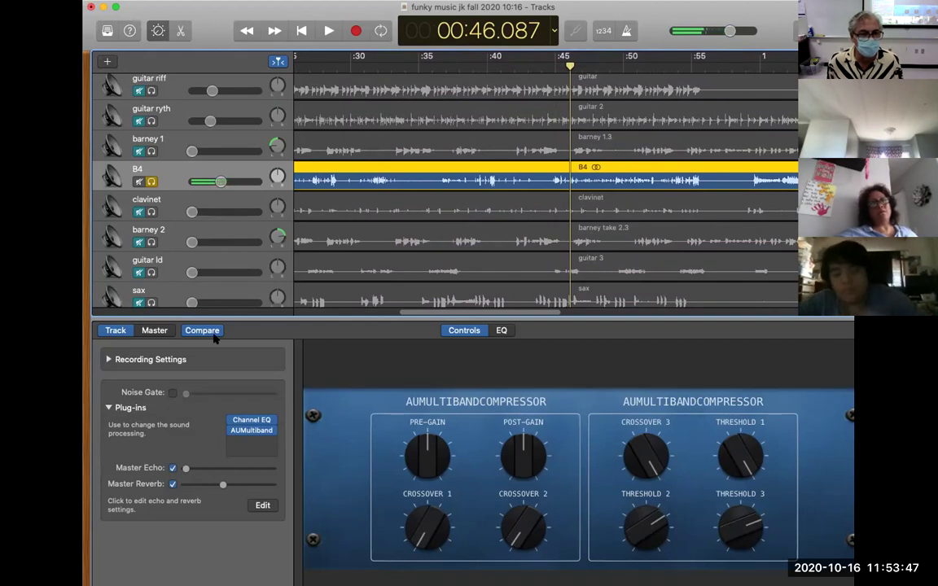
{"action": "left_click", "coordinate": [150, 212]}
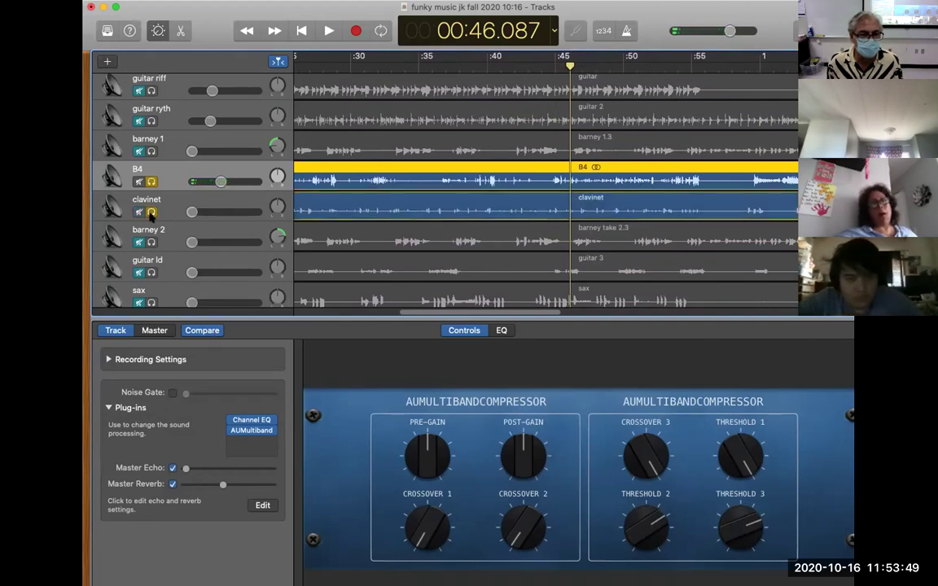
{"action": "left_click", "coordinate": [151, 181]}
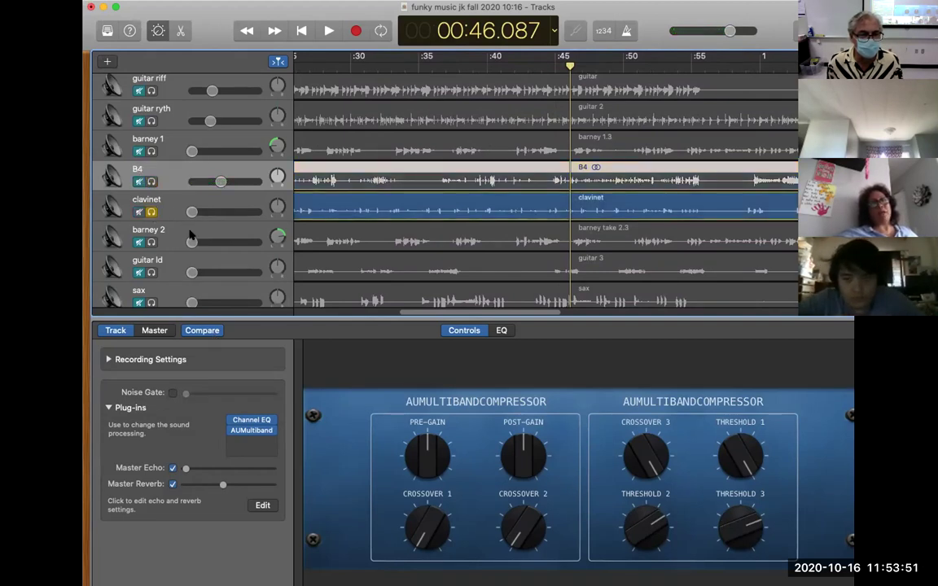
Raise the clavinet track's volume to about -3.2 dB, audition it briefly and select the track
{"action": "left_click_drag", "start_coordinate": [191, 212], "coordinate": [233, 213]}
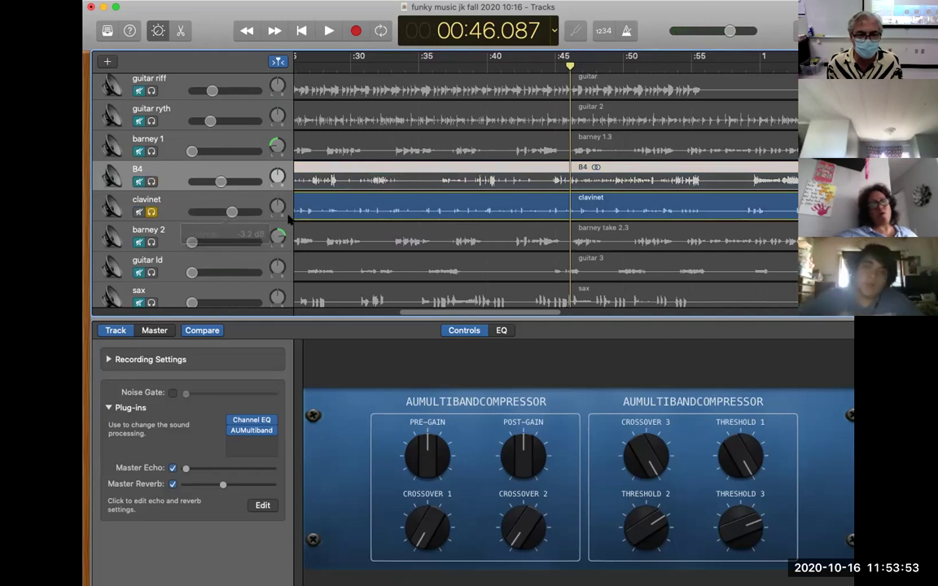
{"action": "key", "text": "space"}
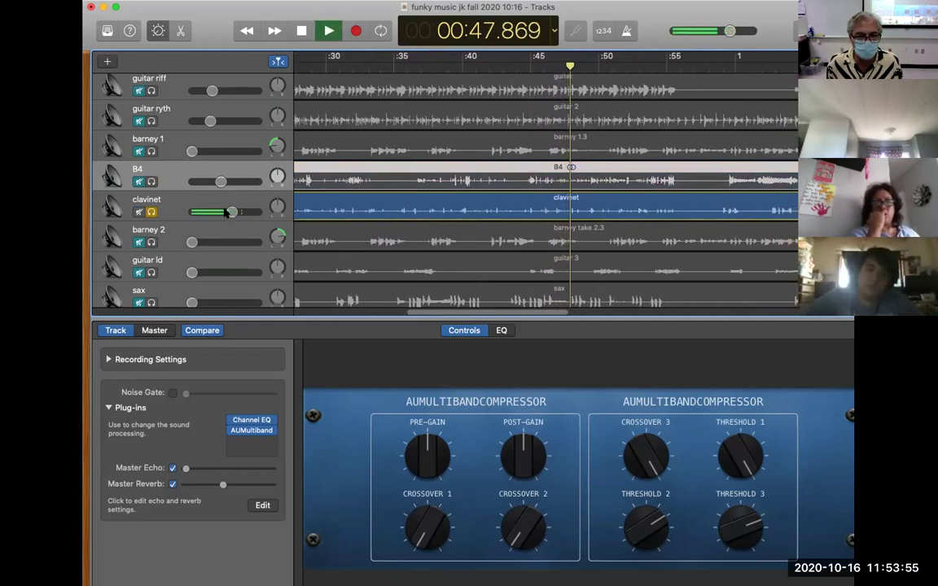
{"action": "left_click", "coordinate": [184, 205]}
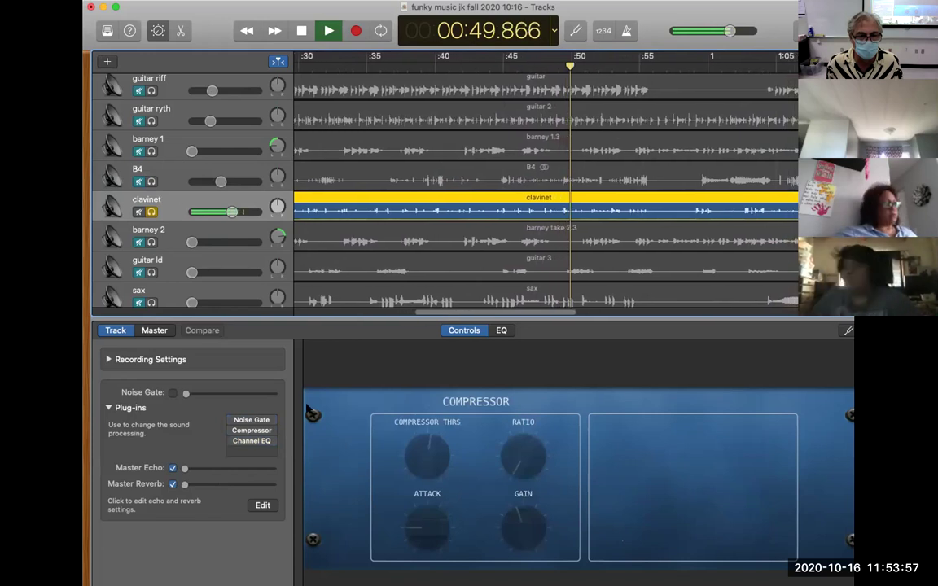
{"action": "key", "text": "space"}
Remove the Noise Gate and Compressor plug-ins from the clavinet track
{"action": "left_click", "coordinate": [272, 422]}
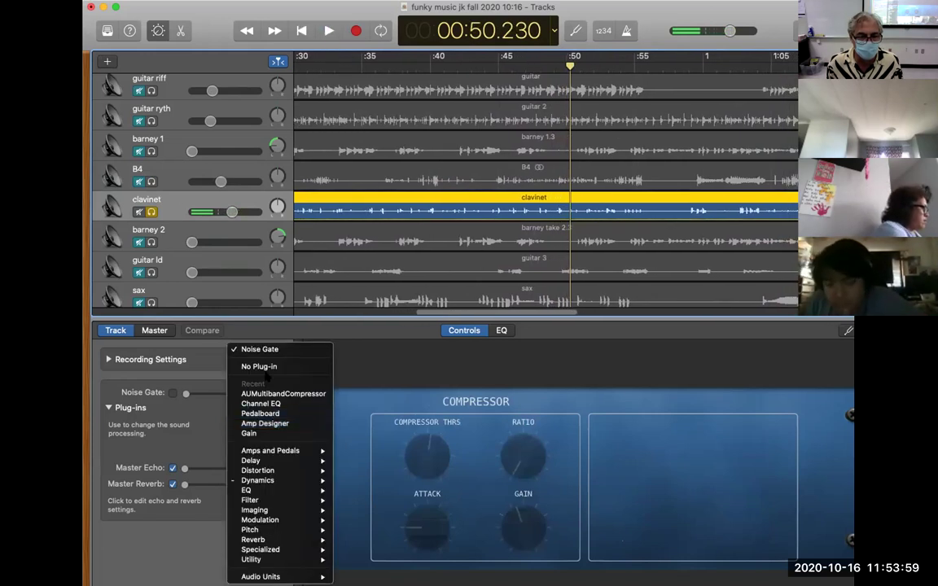
{"action": "left_click", "coordinate": [281, 365]}
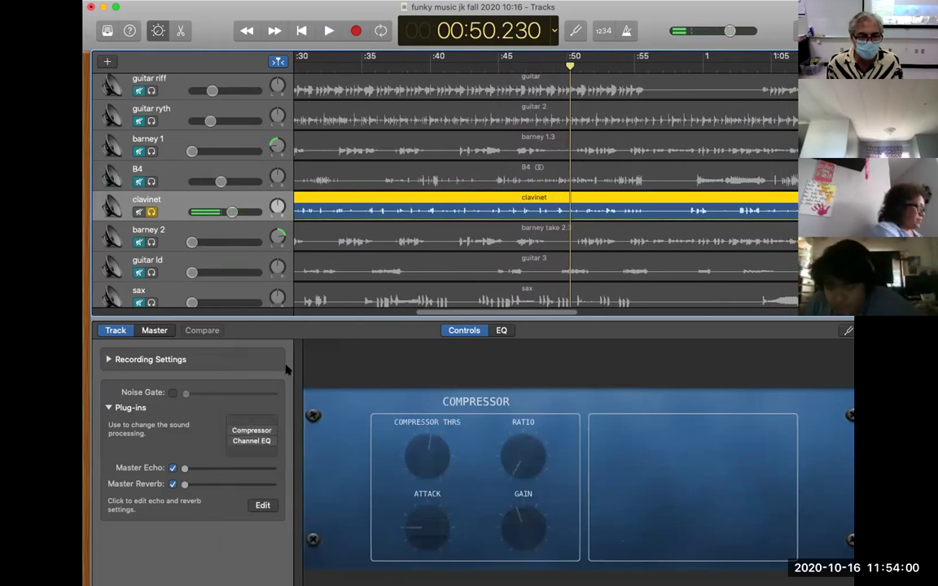
{"action": "left_click", "coordinate": [273, 434]}
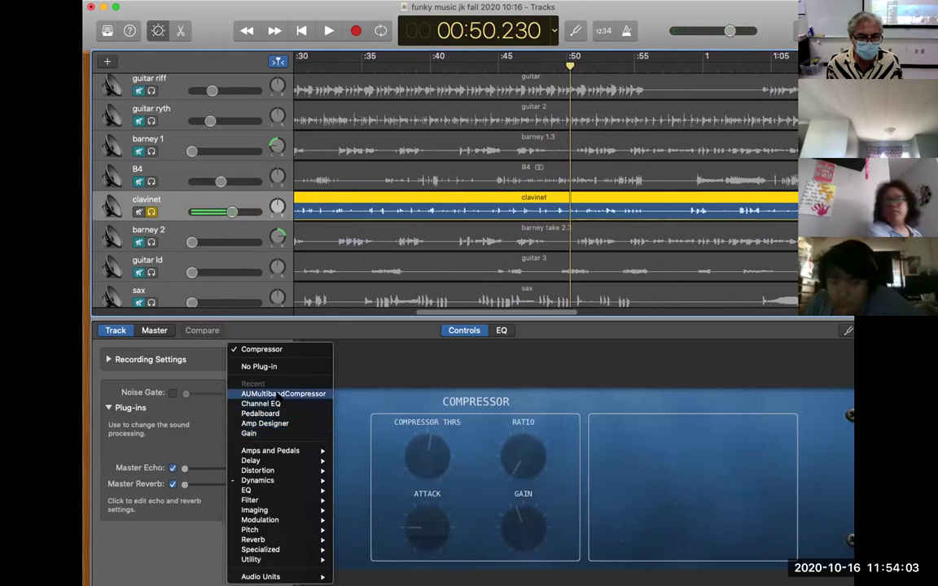
{"action": "left_click", "coordinate": [259, 366]}
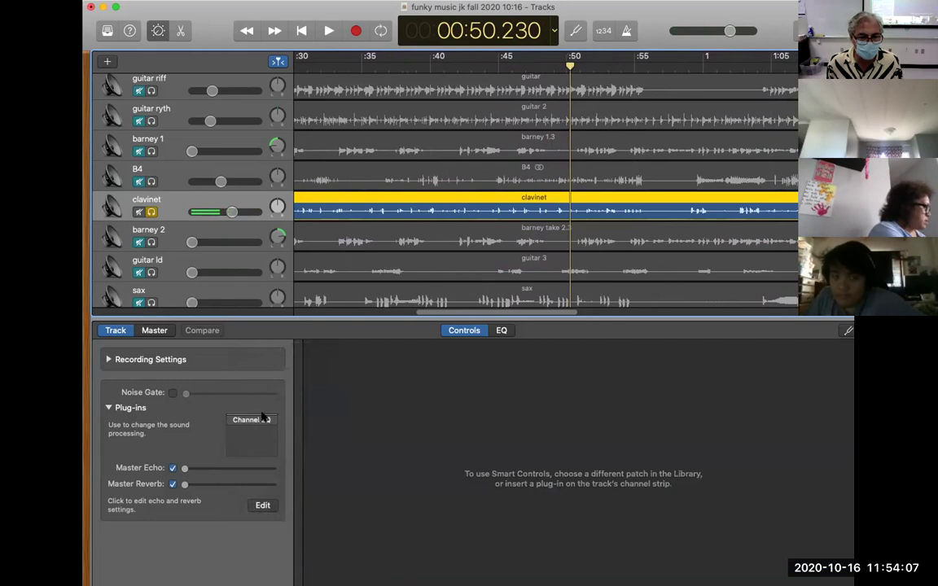
Add the AUMultibandCompressor plug-in to the clavinet track, audition it during playback and close its window
{"action": "left_click", "coordinate": [269, 434]}
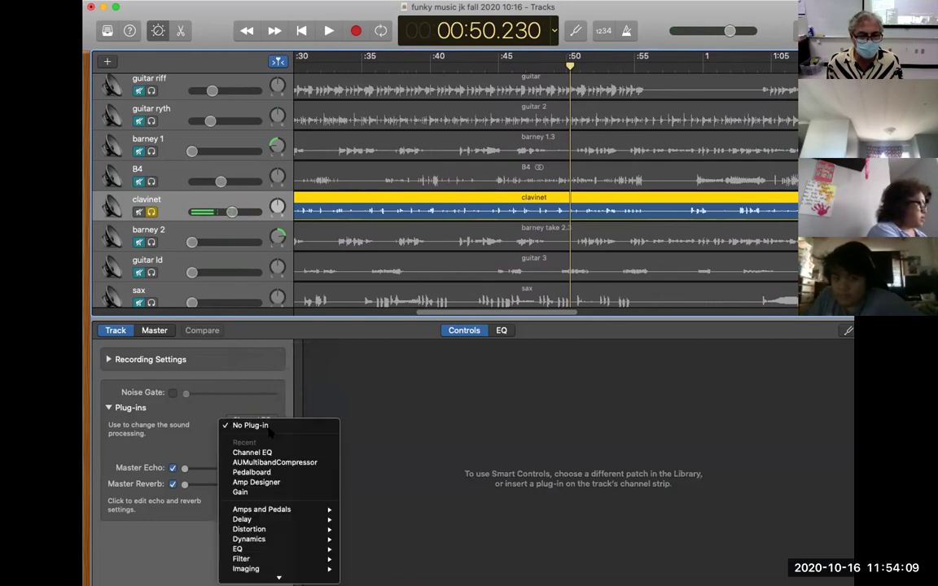
{"action": "left_click", "coordinate": [275, 462]}
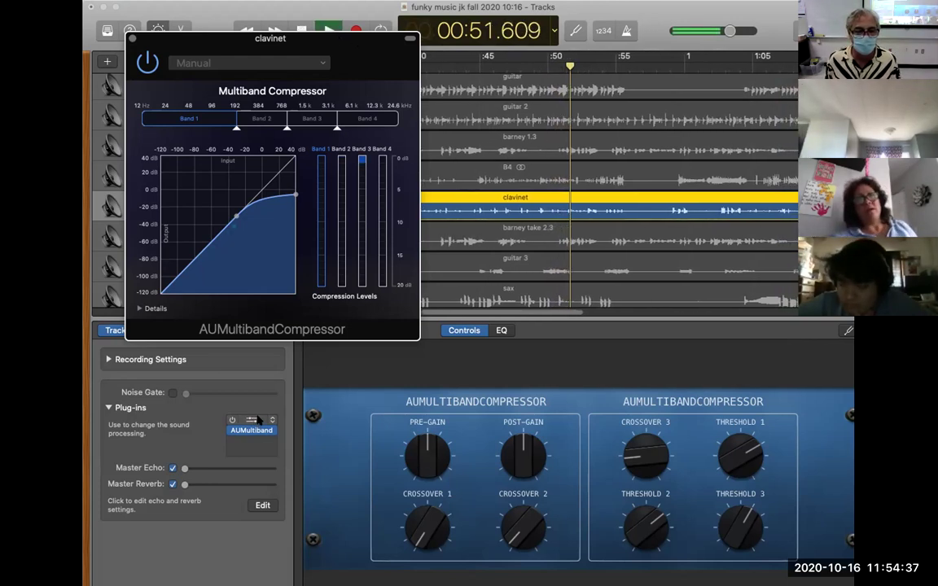
{"action": "left_click_drag", "start_coordinate": [311, 45], "coordinate": [397, 58]}
{"action": "key", "text": "space"}
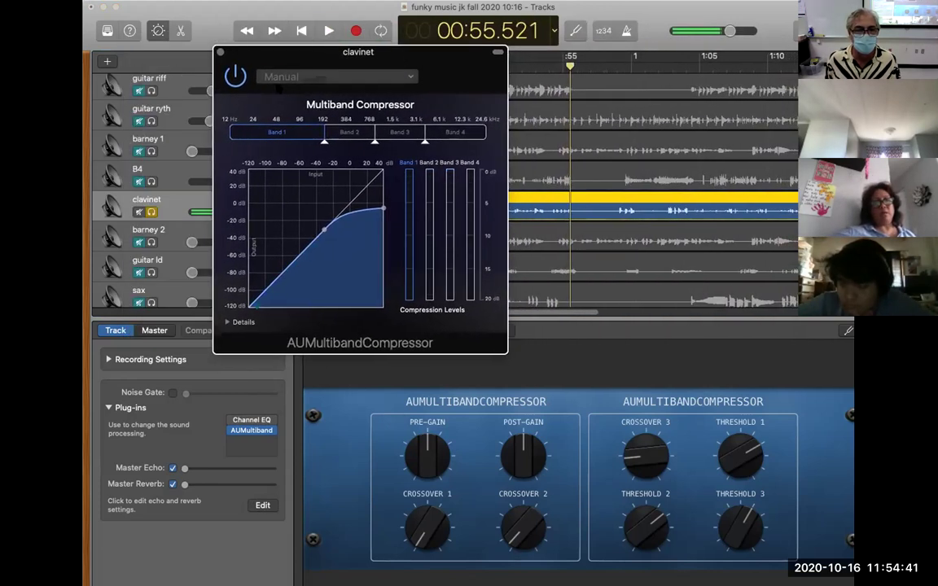
{"action": "left_click", "coordinate": [219, 51]}
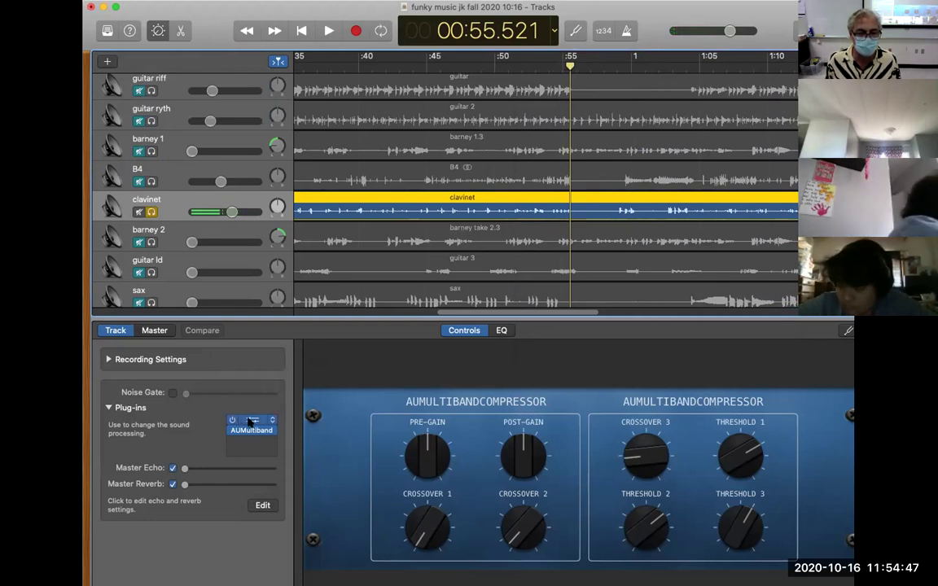
Open the clavinet's Channel EQ, turn on the low-cut band and set it to about 156 Hz
{"action": "left_click", "coordinate": [250, 421]}
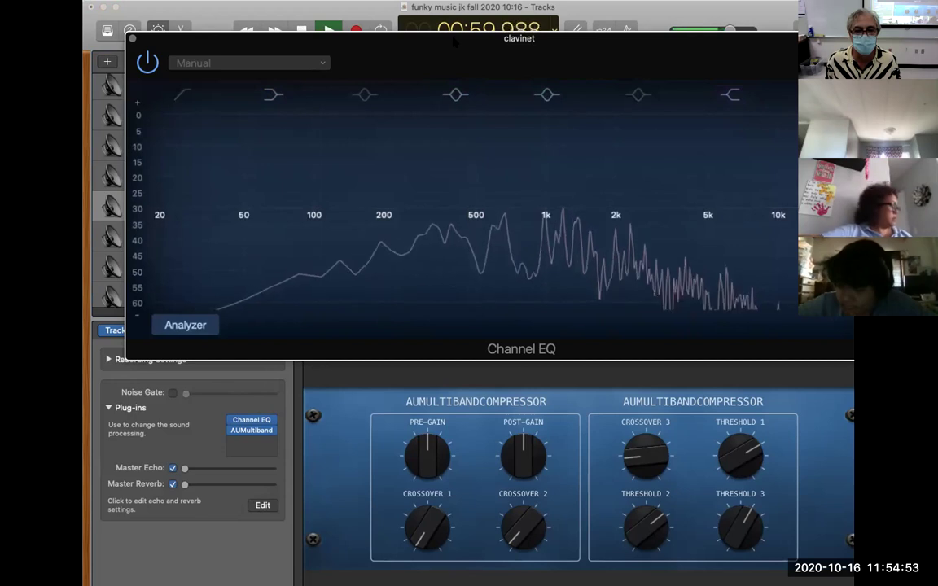
{"action": "left_click", "coordinate": [181, 95]}
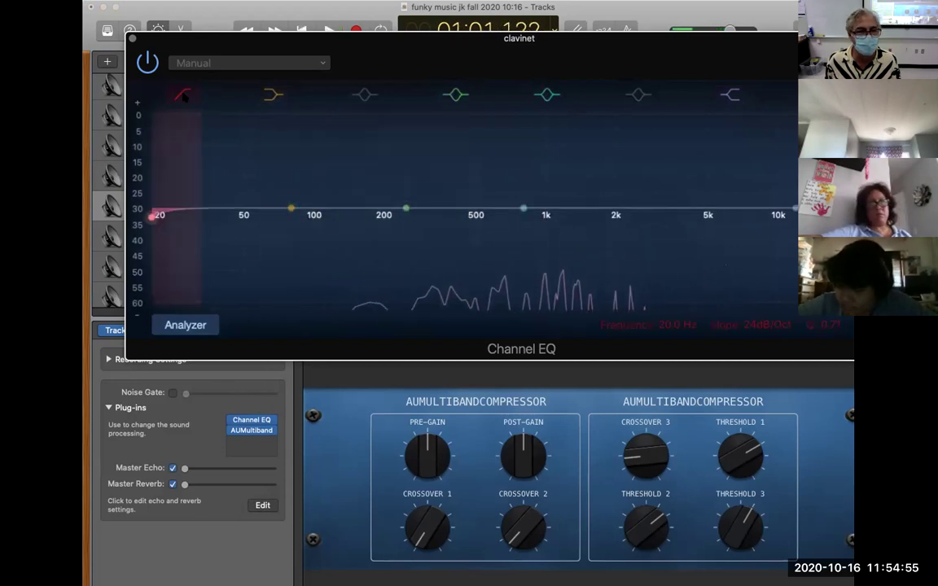
{"action": "left_click_drag", "start_coordinate": [151, 219], "coordinate": [378, 226]}
{"action": "key", "text": "space"}
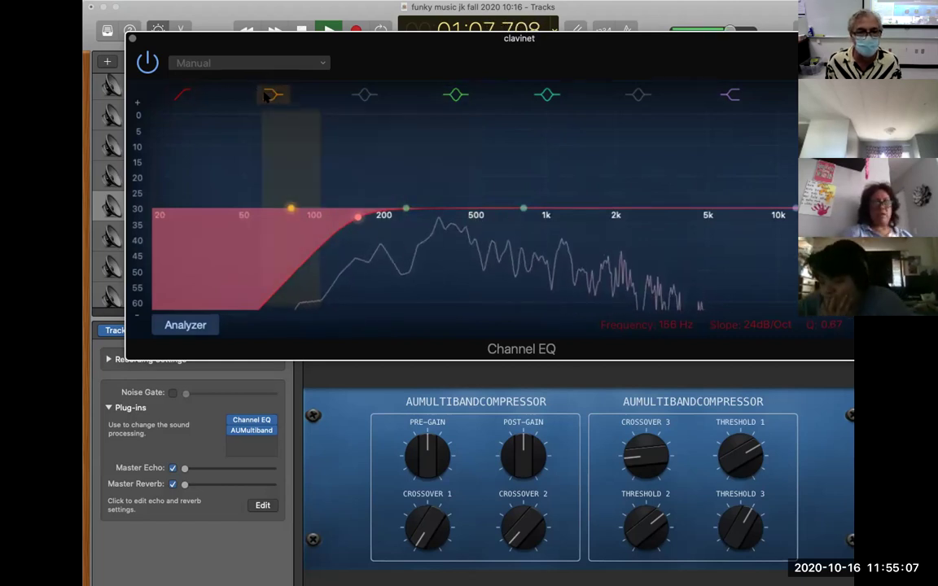
Set the clavinet EQ's low shelf to about 305 Hz at -3.0 dB, gently boost between 2 and 5 kHz, and close the EQ
{"action": "mouse_move", "coordinate": [288, 210]}
{"action": "left_mouse_down"}
{"action": "mouse_move", "coordinate": [425, 216]}
{"action": "mouse_move", "coordinate": [434, 225]}
{"action": "left_mouse_up"}
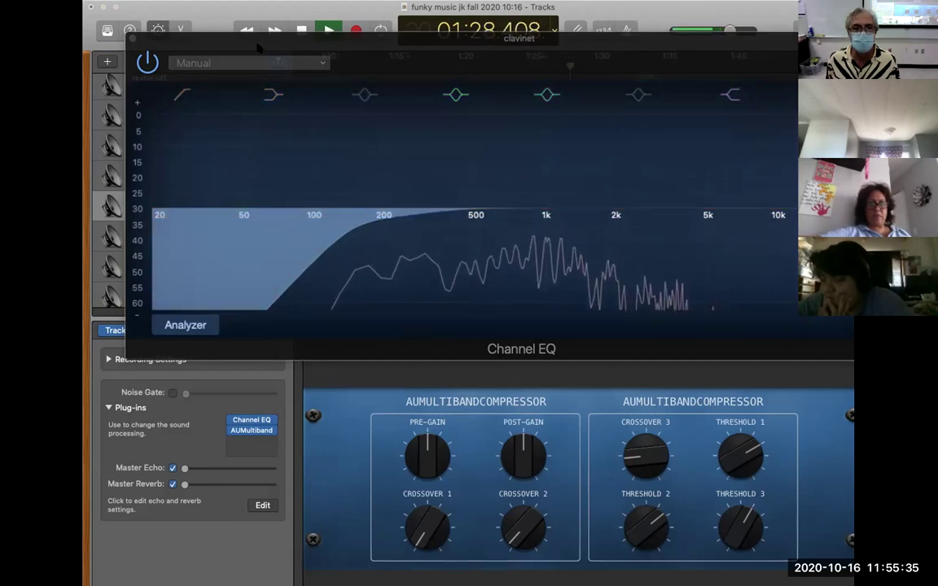
{"action": "left_click_drag", "start_coordinate": [259, 47], "coordinate": [251, 73]}
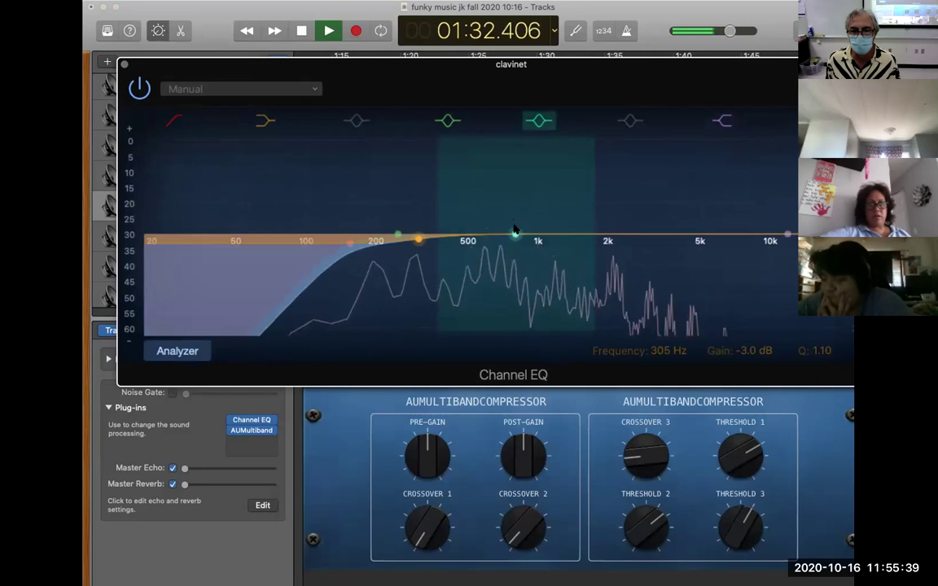
{"action": "left_click_drag", "start_coordinate": [514, 235], "coordinate": [678, 220]}
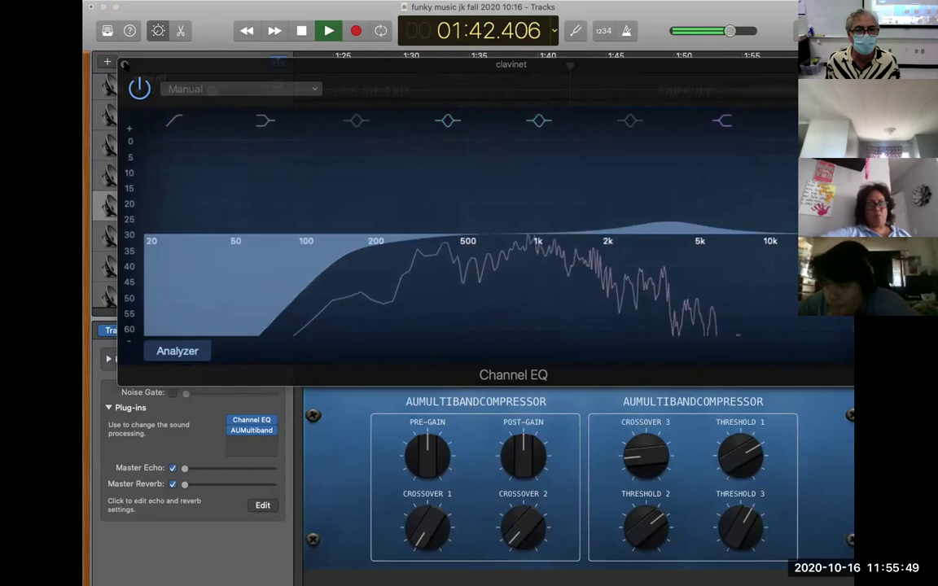
{"action": "key", "text": "space"}
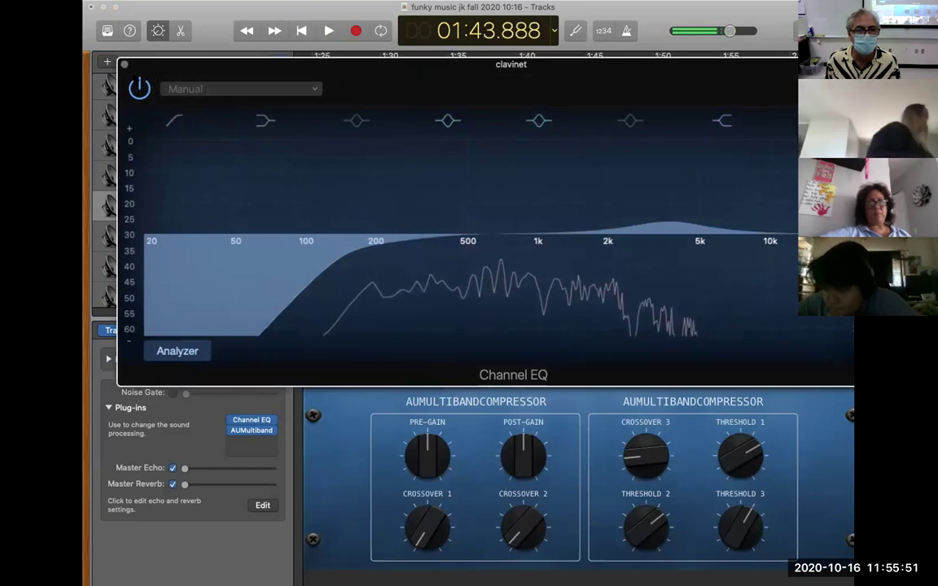
{"action": "left_click", "coordinate": [123, 62]}
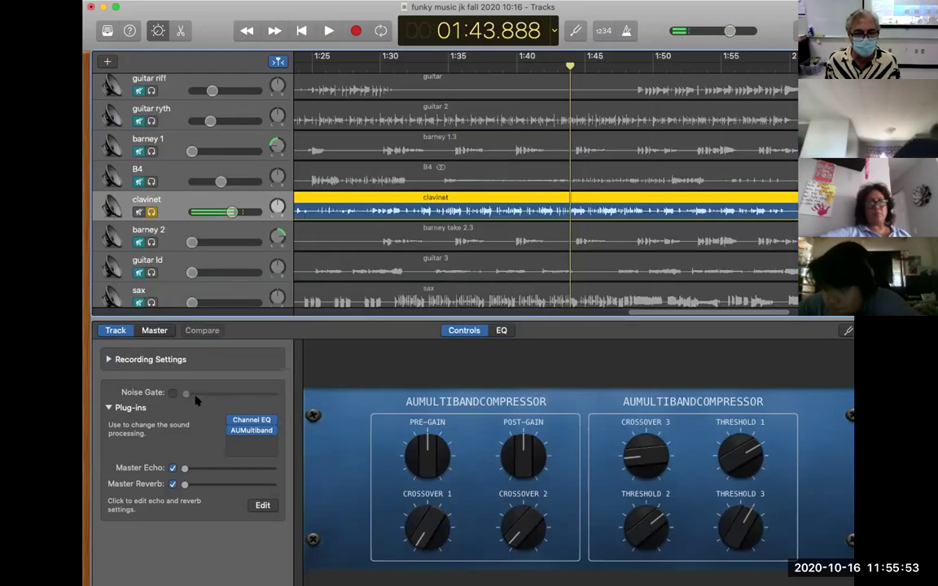
Insert the Pedalboard plug-in on the clavinet track and place the Retro Chorus pedal on the board
{"action": "left_click", "coordinate": [273, 442]}
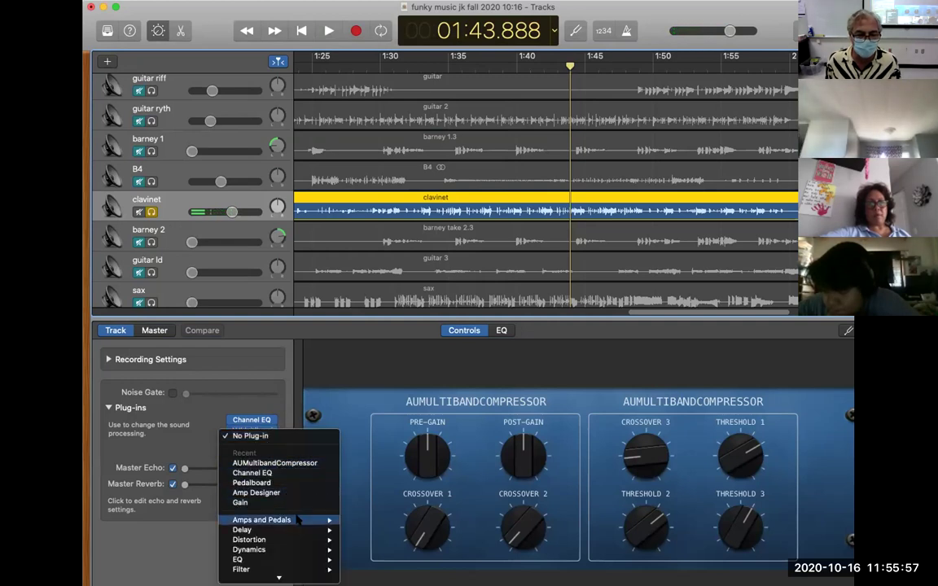
{"action": "mouse_move", "coordinate": [281, 520]}
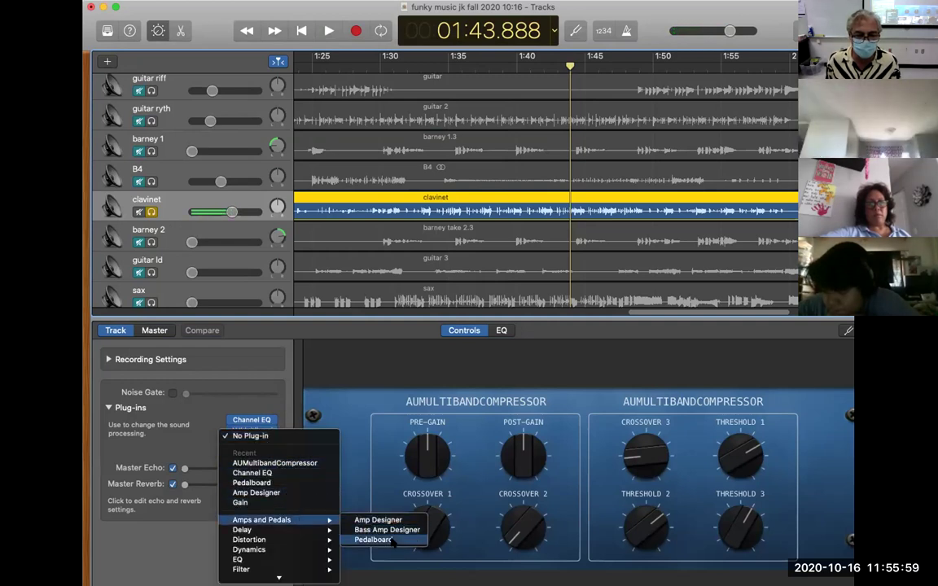
{"action": "left_click", "coordinate": [391, 540]}
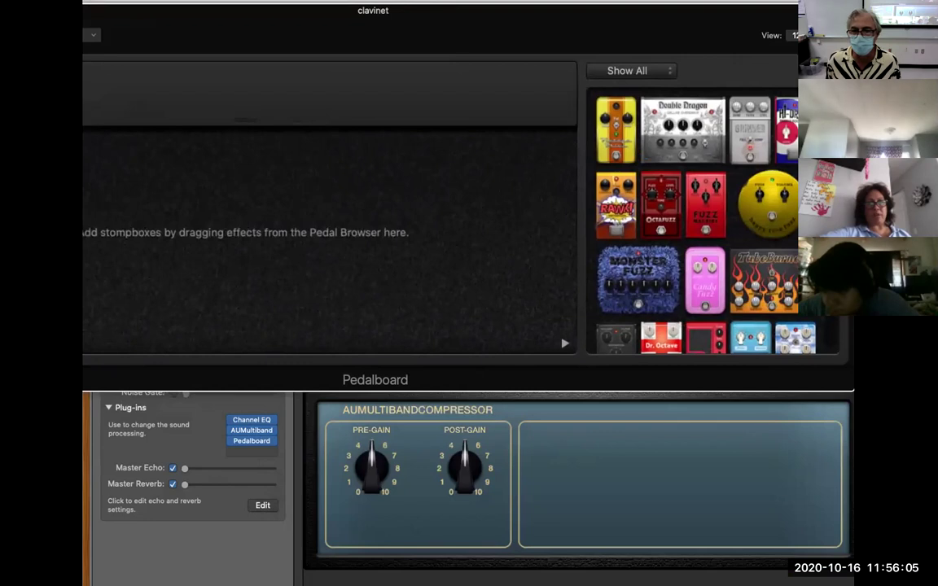
{"action": "scroll", "coordinate": [701, 220], "scroll_direction": "down", "scroll_amount": 4}
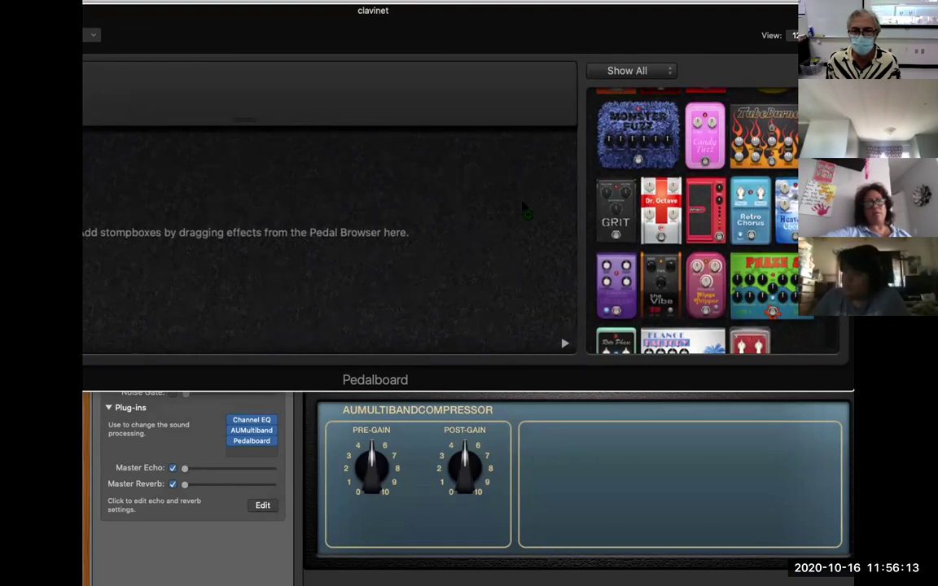
{"action": "left_click_drag", "start_coordinate": [232, 122], "coordinate": [280, 69]}
{"action": "left_click_drag", "start_coordinate": [359, 8], "coordinate": [651, 7]}
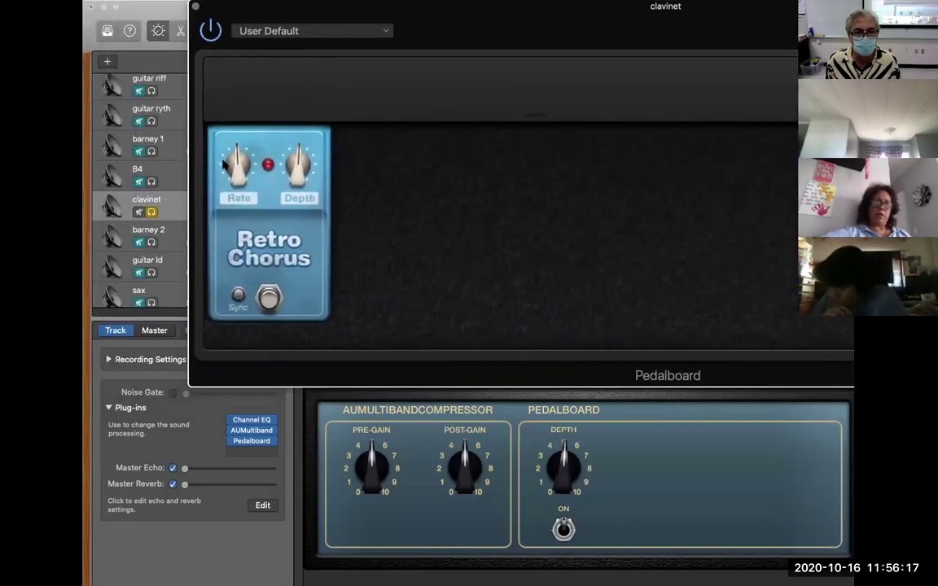
Lower the Retro Chorus rate below 1.20 Hz, raise its depth to about 9, and close the Pedalboard window
{"action": "left_click_drag", "start_coordinate": [300, 162], "coordinate": [304, 123]}
{"action": "left_click_drag", "start_coordinate": [237, 166], "coordinate": [238, 171]}
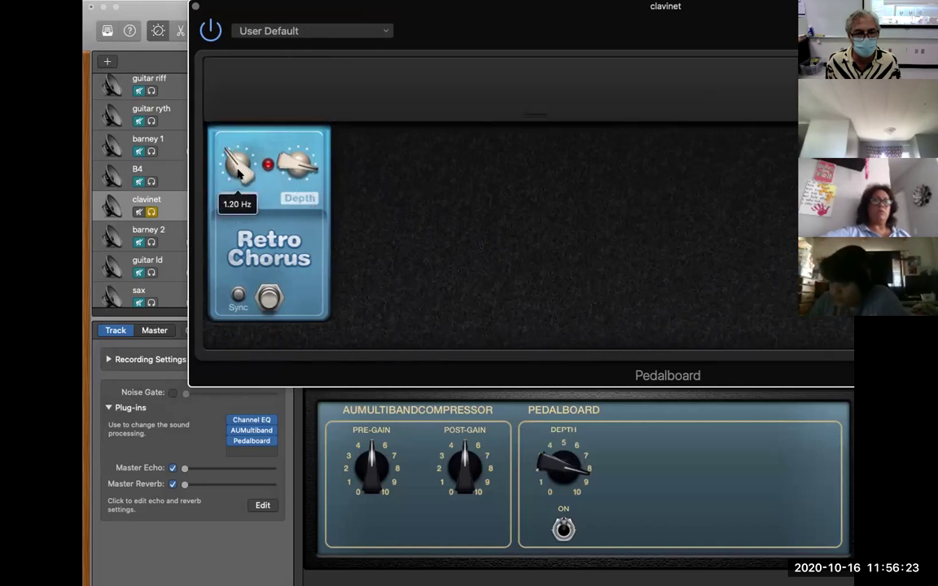
{"action": "mouse_move", "coordinate": [239, 171]}
{"action": "left_mouse_down"}
{"action": "mouse_move", "coordinate": [251, 110]}
{"action": "mouse_move", "coordinate": [226, 178]}
{"action": "left_mouse_up"}
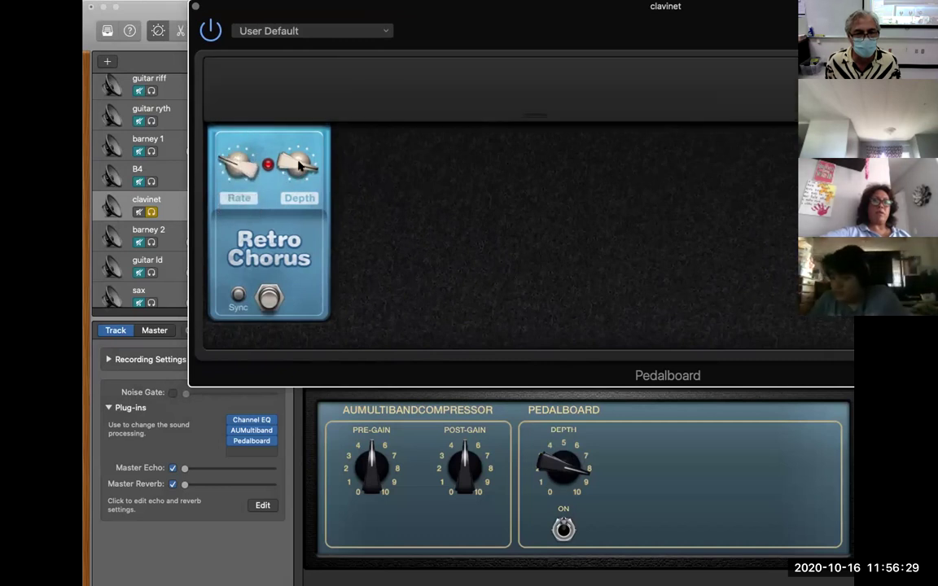
{"action": "left_click", "coordinate": [300, 160]}
{"action": "left_click_drag", "start_coordinate": [299, 160], "coordinate": [302, 160]}
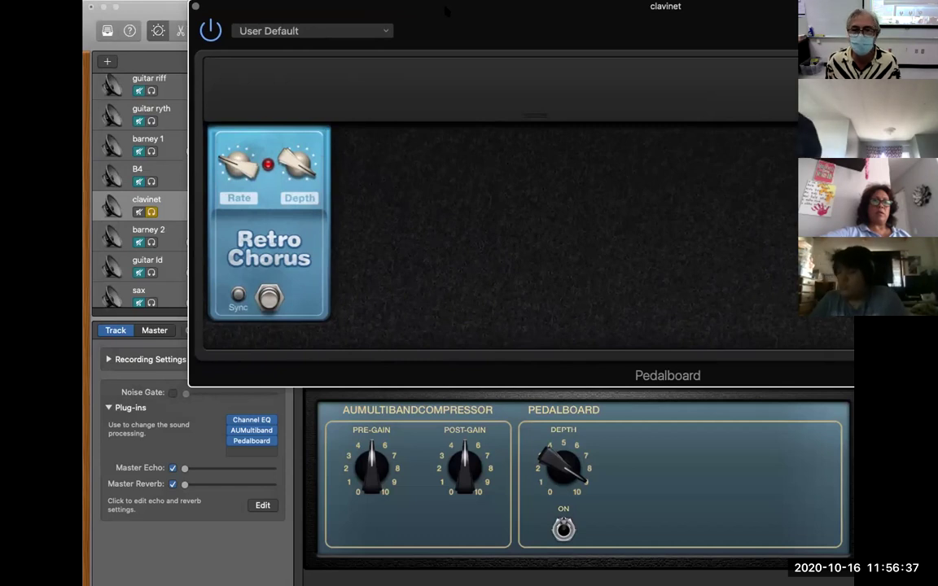
{"action": "left_click", "coordinate": [194, 6]}
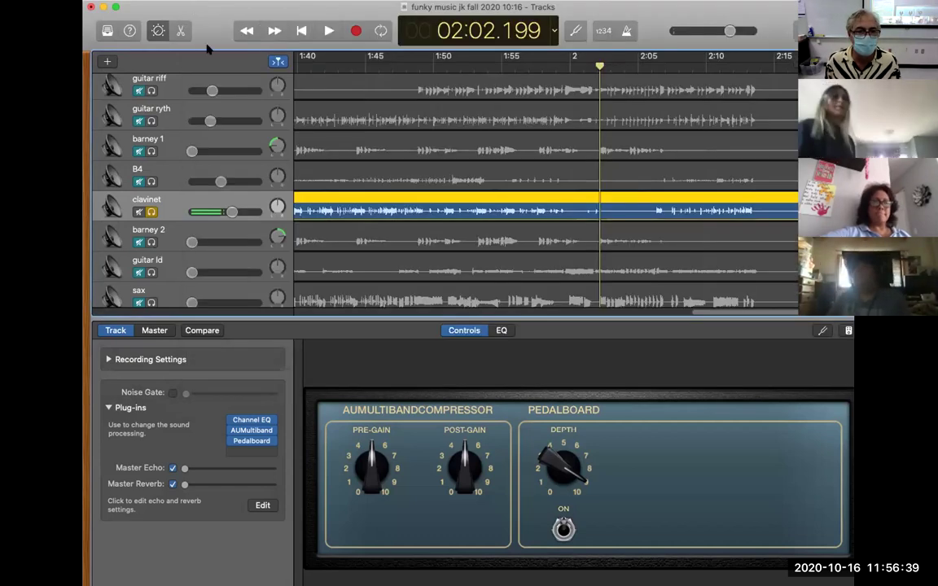
Solo all tracks from hat down through B4, in addition to the already soloed clavinet
{"action": "left_click", "coordinate": [173, 187]}
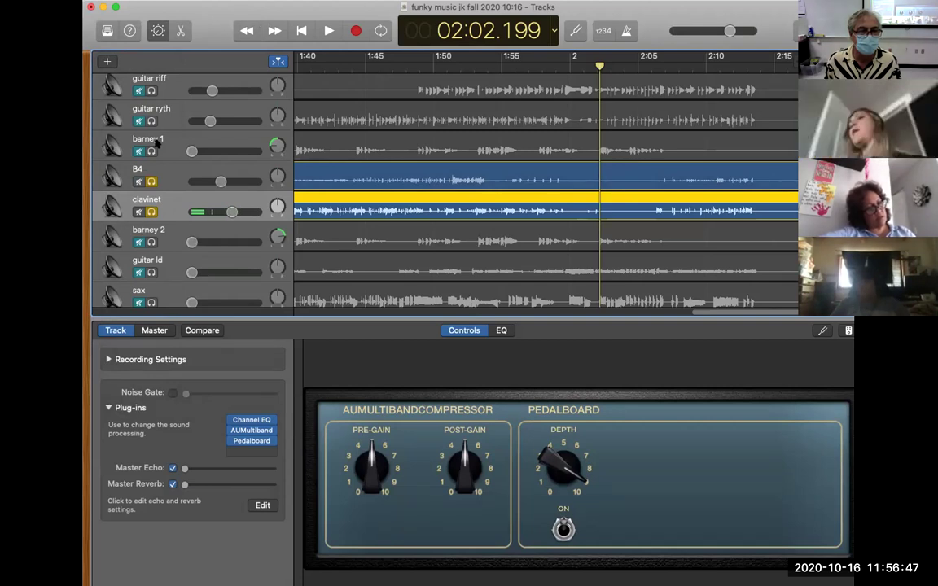
{"action": "scroll", "coordinate": [157, 141], "scroll_direction": "up", "scroll_amount": 6}
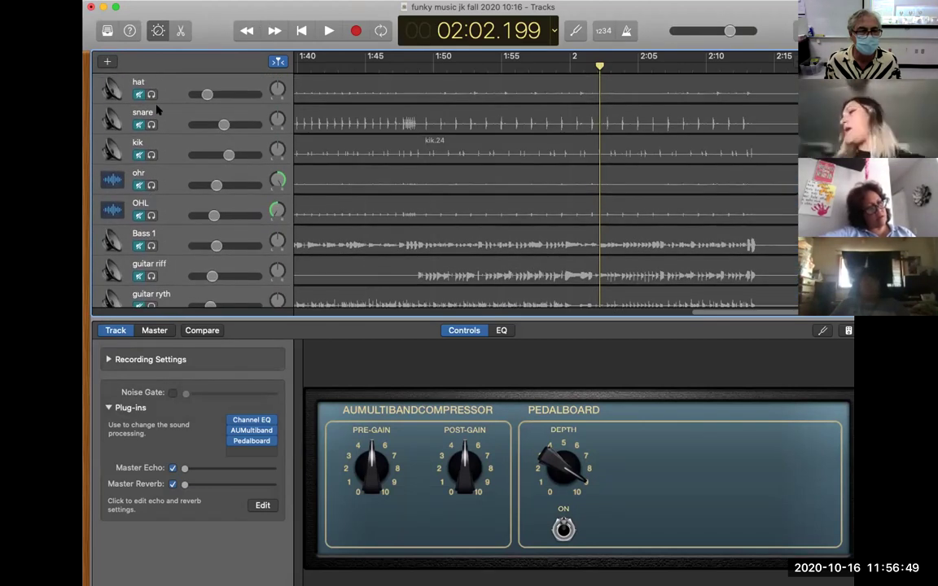
{"action": "left_click_drag", "start_coordinate": [155, 96], "coordinate": [165, 266]}
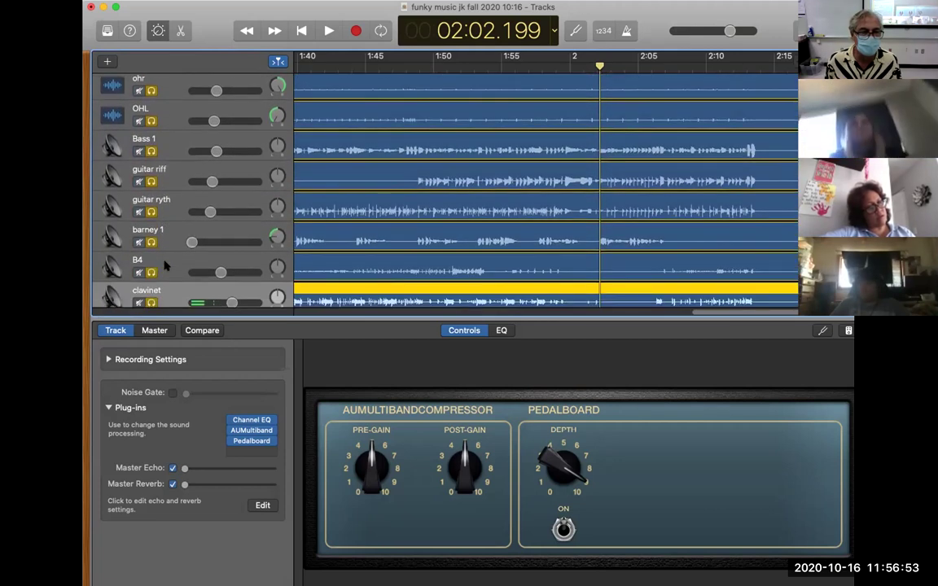
{"action": "scroll", "coordinate": [164, 265], "scroll_direction": "down", "scroll_amount": 2}
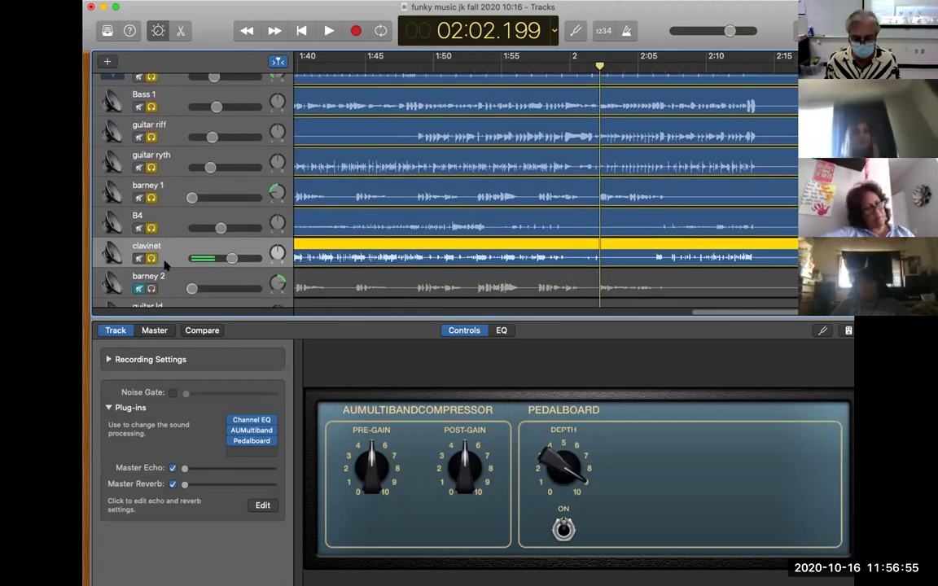
Play the soloed mix from the beginning, pausing once and resuming playback, to check the balance
{"action": "key", "text": "Return"}
{"action": "key", "text": "space"}
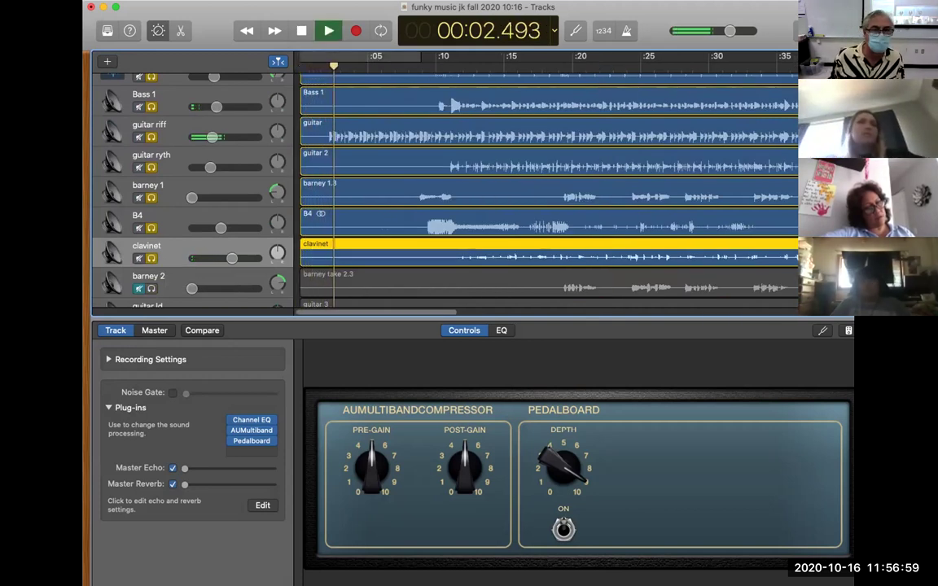
{"action": "left_click", "coordinate": [300, 31]}
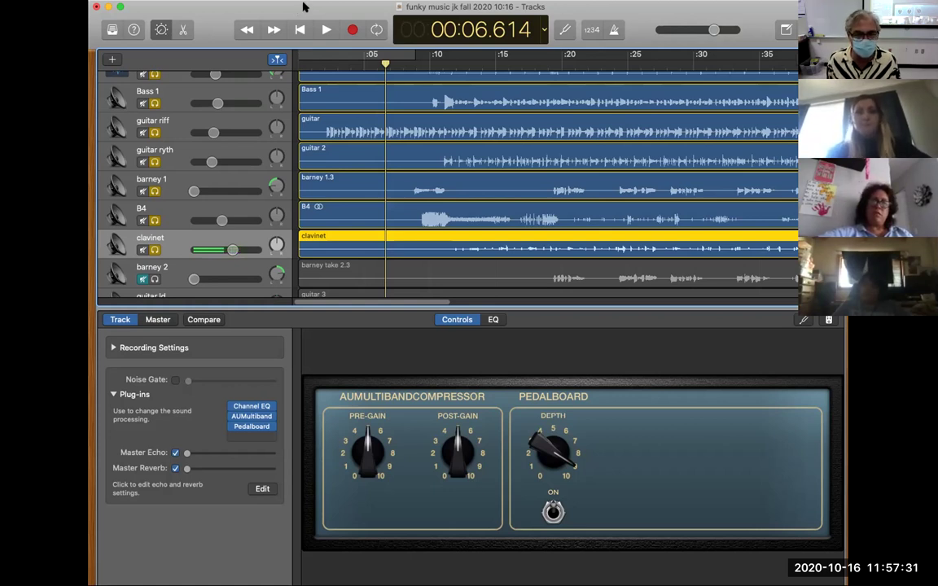
{"action": "left_click", "coordinate": [326, 30]}
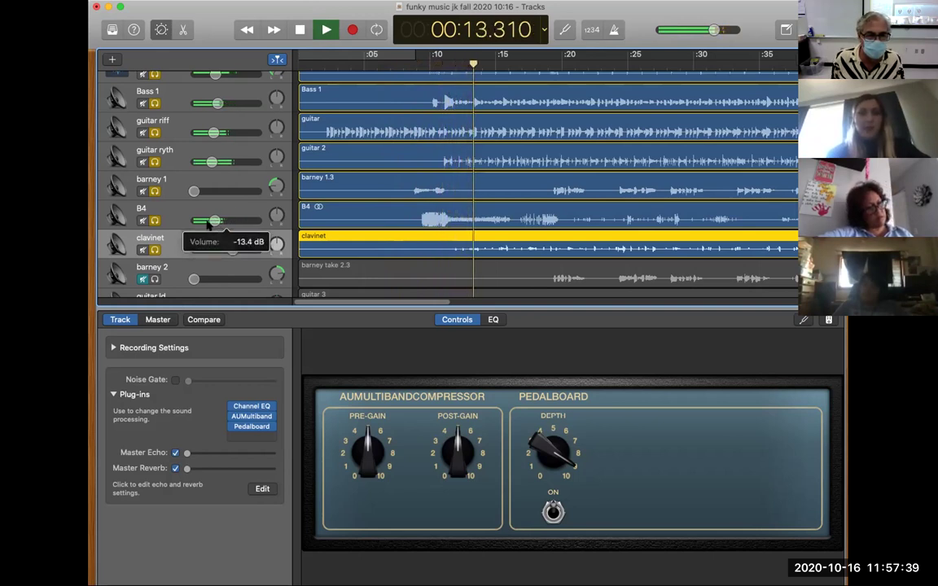
Lower the clavinet volume to about -13.4 dB, matching B4, and pan B4 slightly left and clavinet slightly right during playback
{"action": "left_click", "coordinate": [232, 250]}
{"action": "left_click_drag", "start_coordinate": [232, 249], "coordinate": [213, 249]}
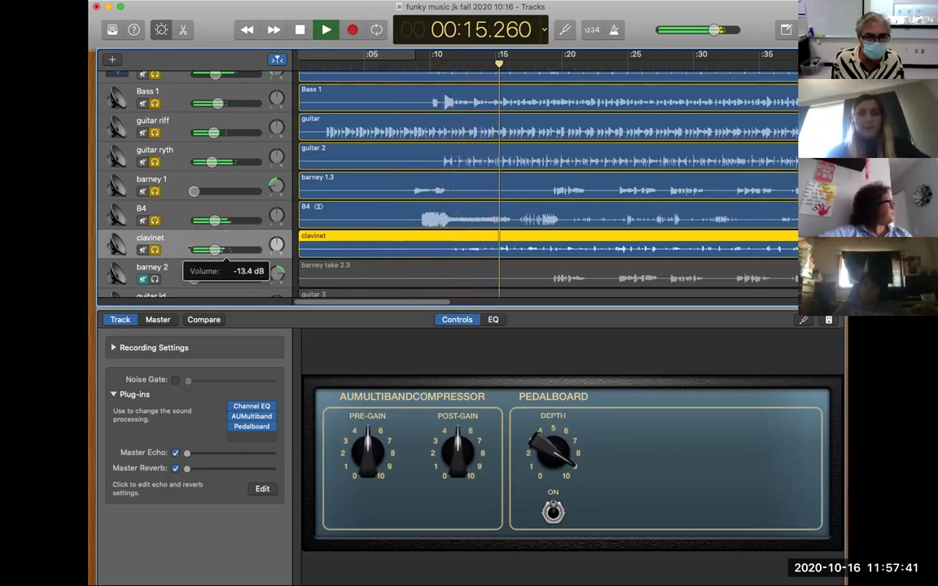
{"action": "mouse_move", "coordinate": [275, 238]}
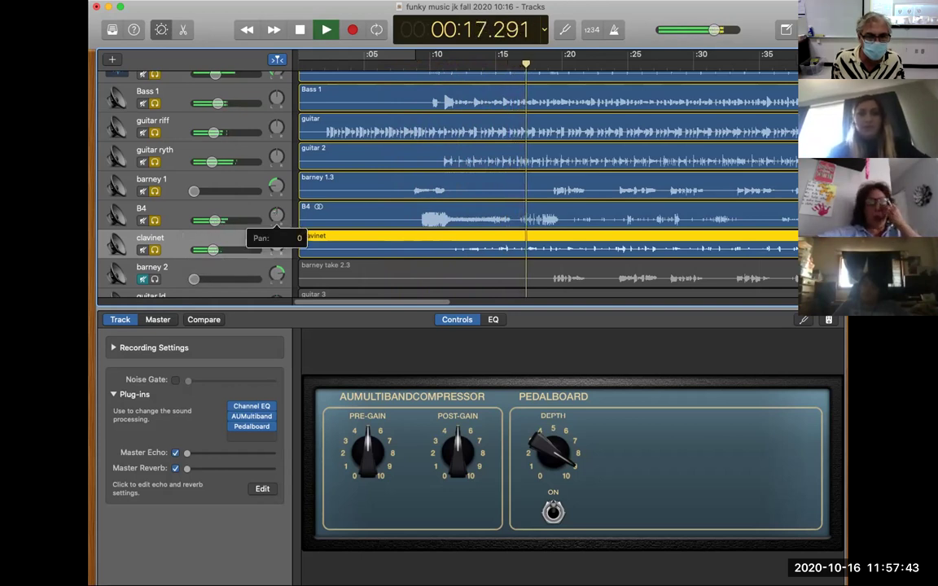
{"action": "left_click_drag", "start_coordinate": [275, 237], "coordinate": [276, 216]}
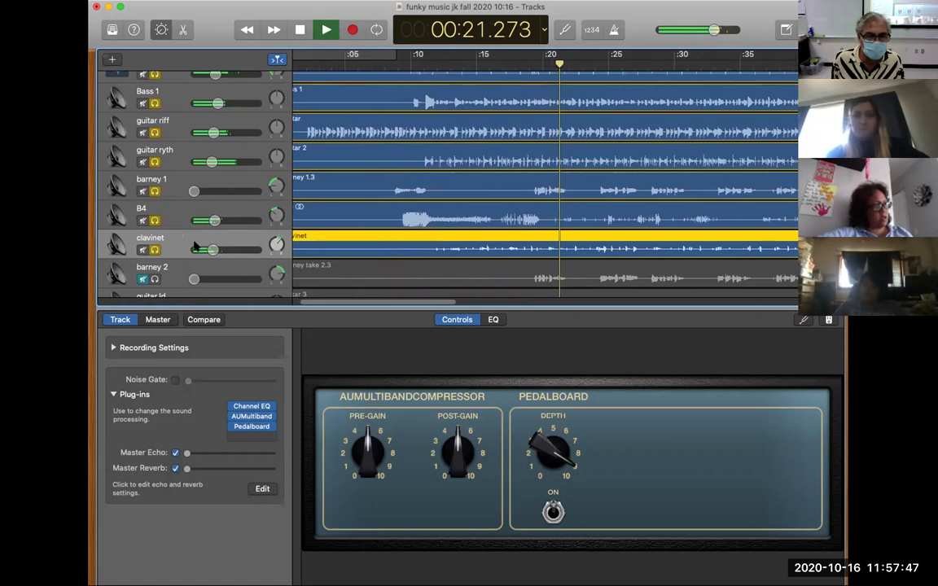
{"action": "left_click", "coordinate": [286, 33]}
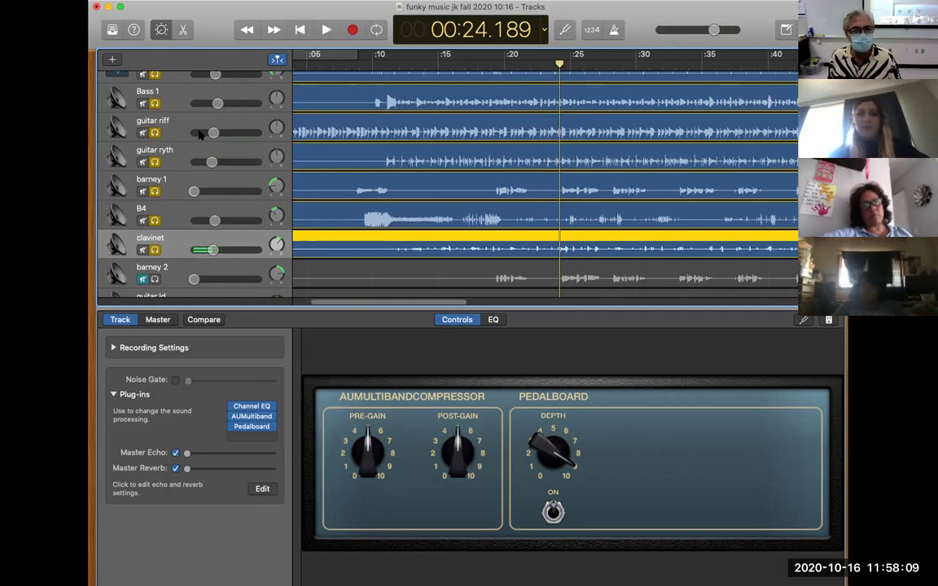
Turn off solo on every track from hat down through clavinet
{"action": "scroll", "coordinate": [154, 171], "scroll_direction": "up", "scroll_amount": 2}
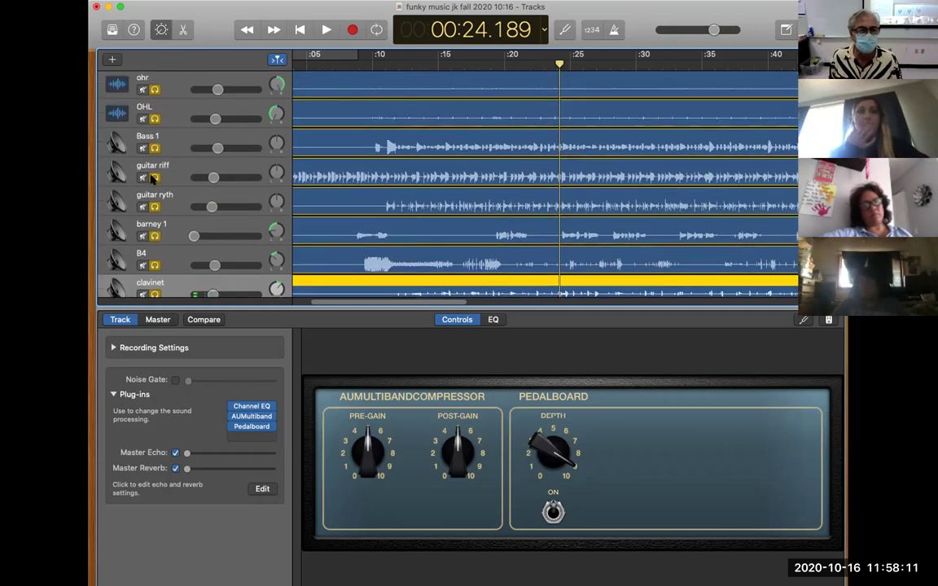
{"action": "left_click", "coordinate": [142, 89]}
{"action": "left_click", "coordinate": [143, 119]}
{"action": "left_click_drag", "start_coordinate": [143, 148], "coordinate": [155, 291]}
{"action": "scroll", "coordinate": [163, 254], "scroll_direction": "down", "scroll_amount": 5}
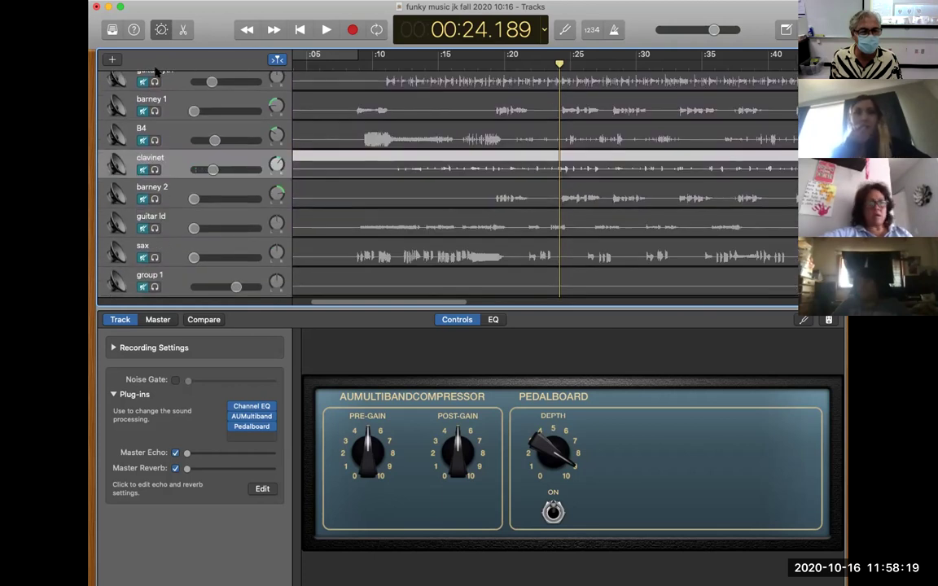
{"action": "scroll", "coordinate": [158, 209], "scroll_direction": "up", "scroll_amount": 3}
{"action": "scroll", "coordinate": [160, 209], "scroll_direction": "up", "scroll_amount": 4}
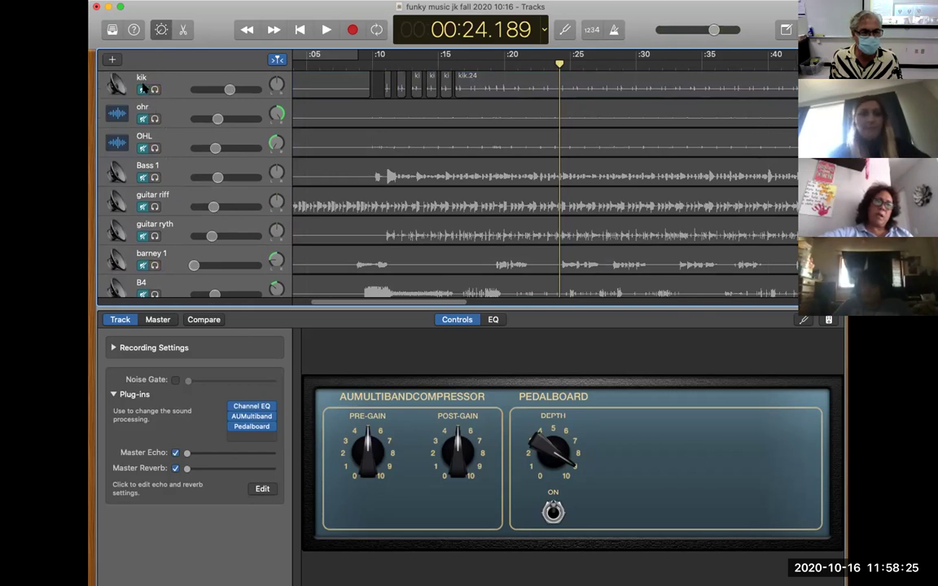
{"action": "scroll", "coordinate": [162, 181], "scroll_direction": "up", "scroll_amount": 2}
{"action": "scroll", "coordinate": [163, 181], "scroll_direction": "down", "scroll_amount": 3}
{"action": "scroll", "coordinate": [164, 180], "scroll_direction": "up", "scroll_amount": 4}
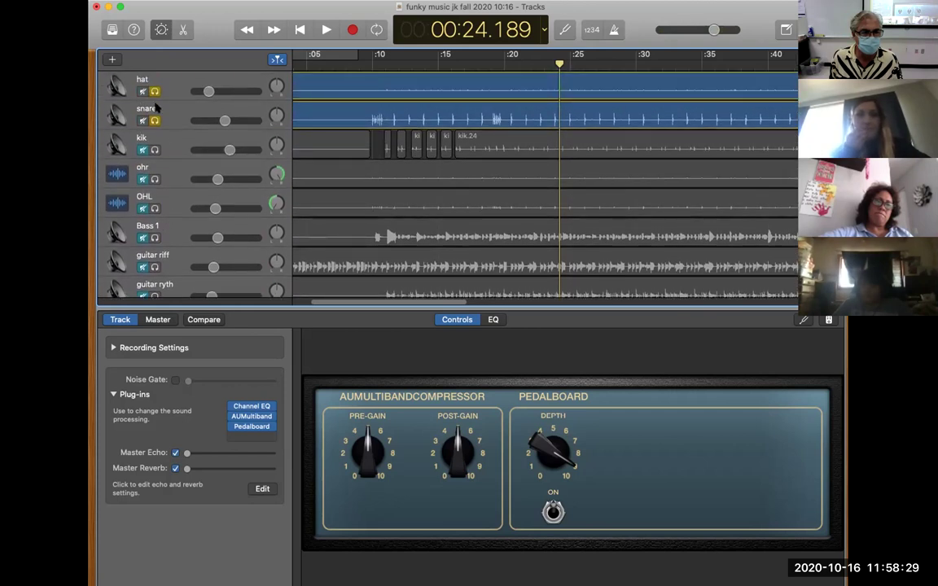
{"action": "left_click", "coordinate": [154, 92]}
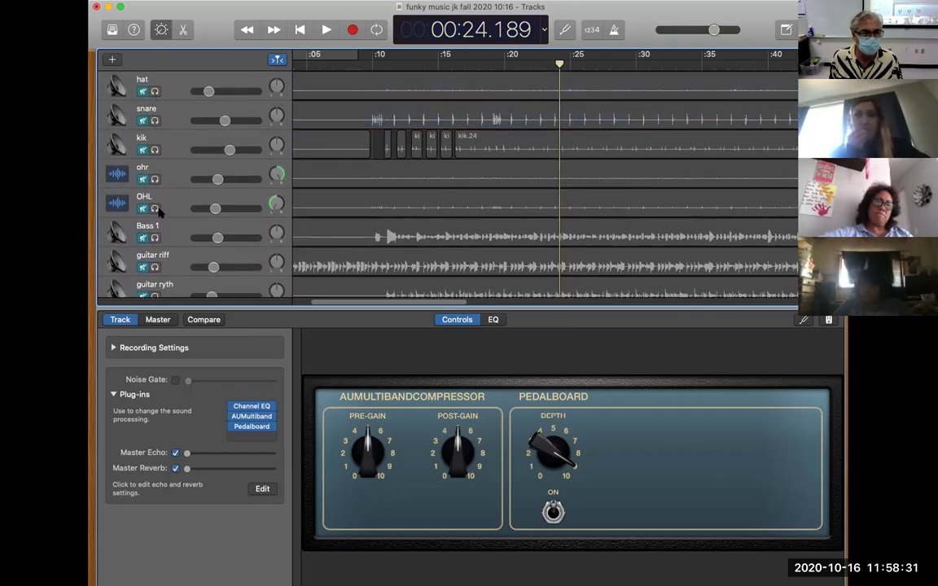
Move the barney 1 track below clavinet so that it sits directly above barney 2
{"action": "scroll", "coordinate": [161, 210], "scroll_direction": "down", "scroll_amount": 10}
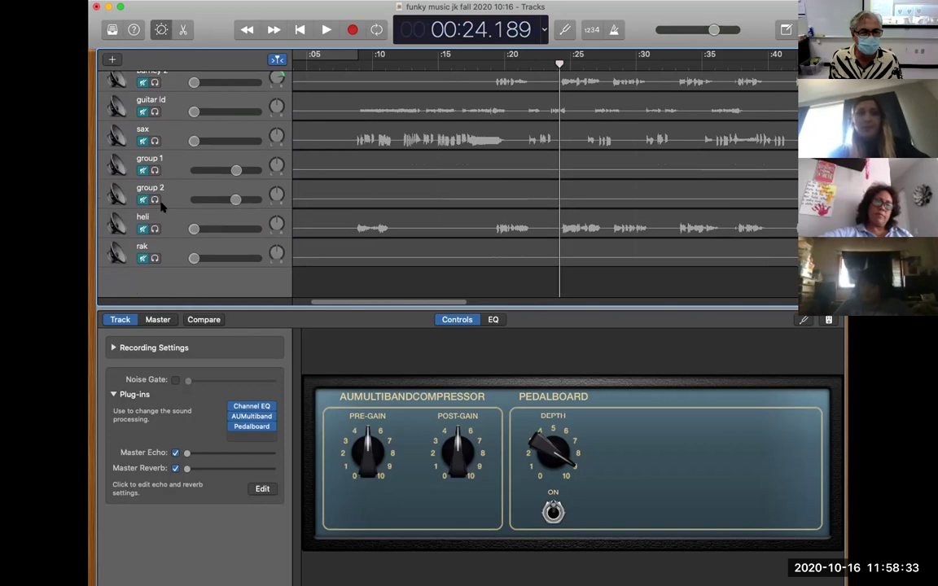
{"action": "scroll", "coordinate": [161, 207], "scroll_direction": "up", "scroll_amount": 3}
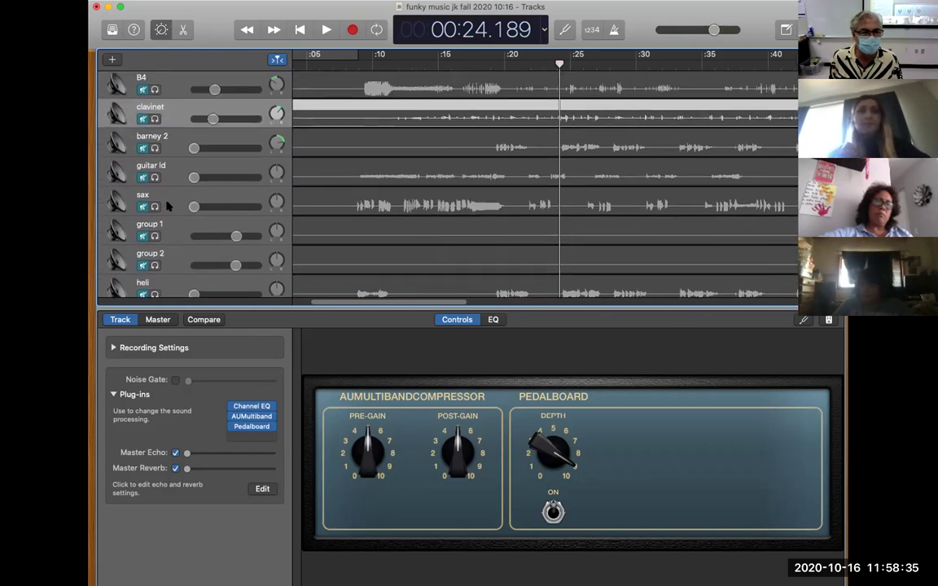
{"action": "scroll", "coordinate": [160, 205], "scroll_direction": "up", "scroll_amount": 1}
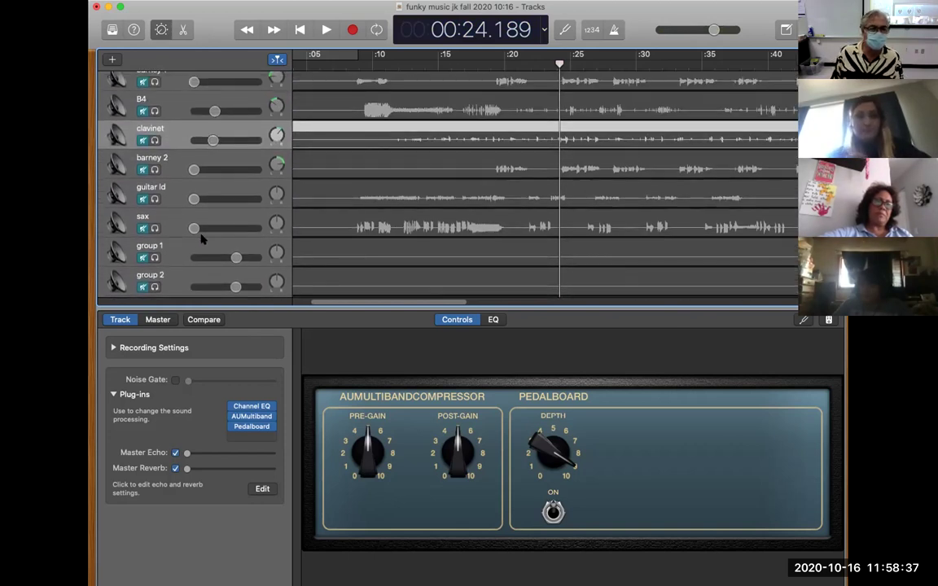
{"action": "scroll", "coordinate": [199, 232], "scroll_direction": "down", "scroll_amount": 3}
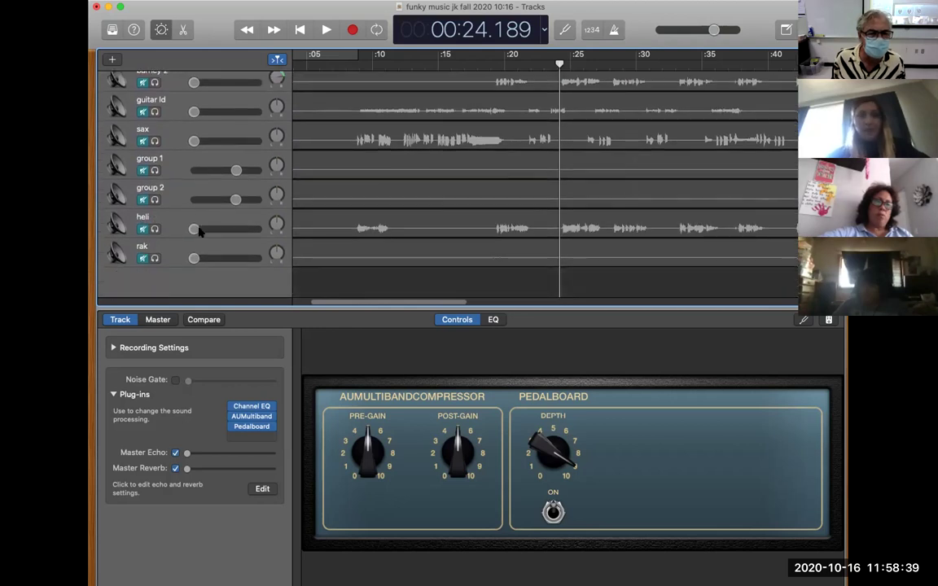
{"action": "scroll", "coordinate": [159, 254], "scroll_direction": "up", "scroll_amount": 3}
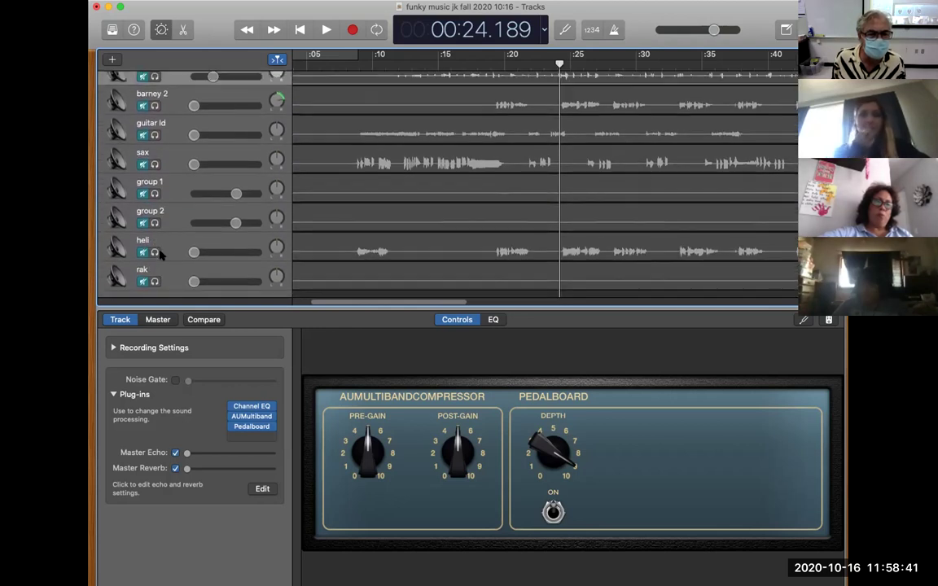
{"action": "scroll", "coordinate": [161, 254], "scroll_direction": "up", "scroll_amount": 3}
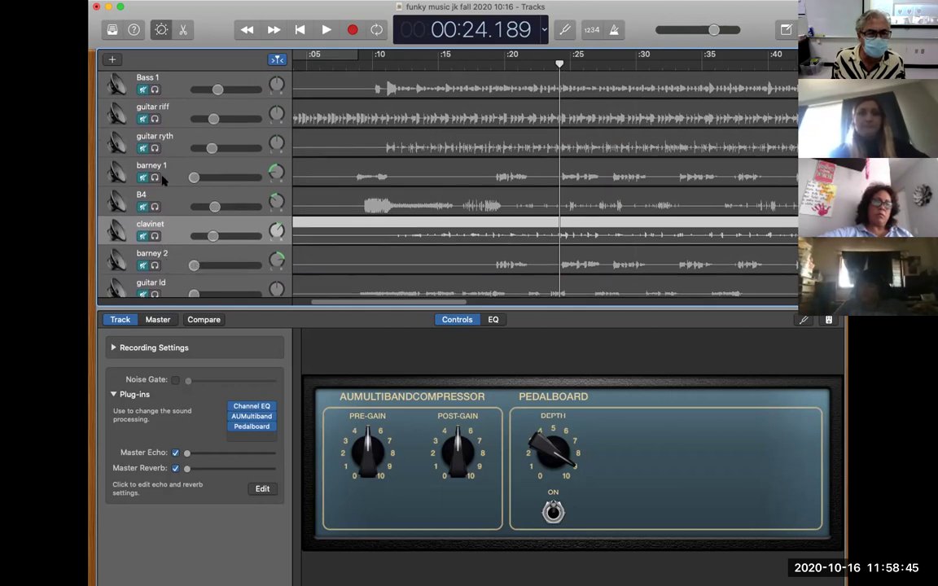
{"action": "scroll", "coordinate": [164, 182], "scroll_direction": "down", "scroll_amount": 1}
{"action": "left_click_drag", "start_coordinate": [170, 155], "coordinate": [170, 228]}
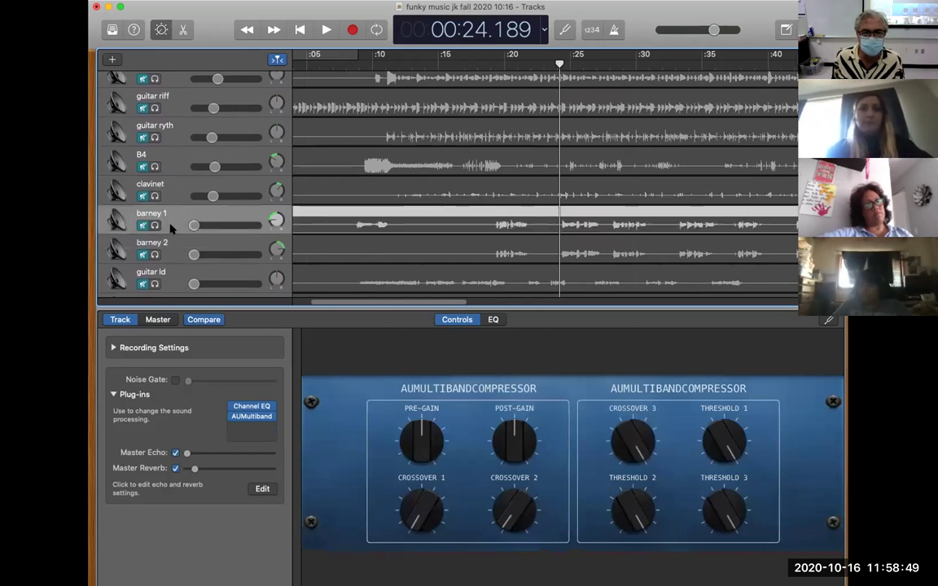
Solo barney 1 and raise its volume from zero to about mid-level while playing the song from around 7 seconds
{"action": "left_click", "coordinate": [336, 59]}
{"action": "key", "text": "space"}
{"action": "scroll", "coordinate": [337, 67], "scroll_direction": "left", "scroll_amount": 2}
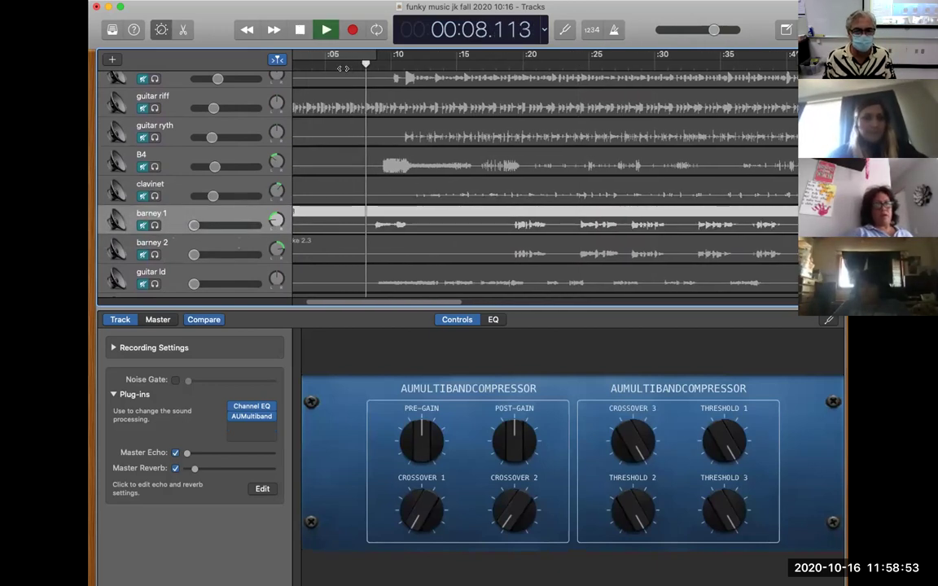
{"action": "scroll", "coordinate": [343, 69], "scroll_direction": "left", "scroll_amount": 2}
{"action": "left_click_drag", "start_coordinate": [194, 226], "coordinate": [223, 226]}
{"action": "left_click", "coordinate": [154, 225]}
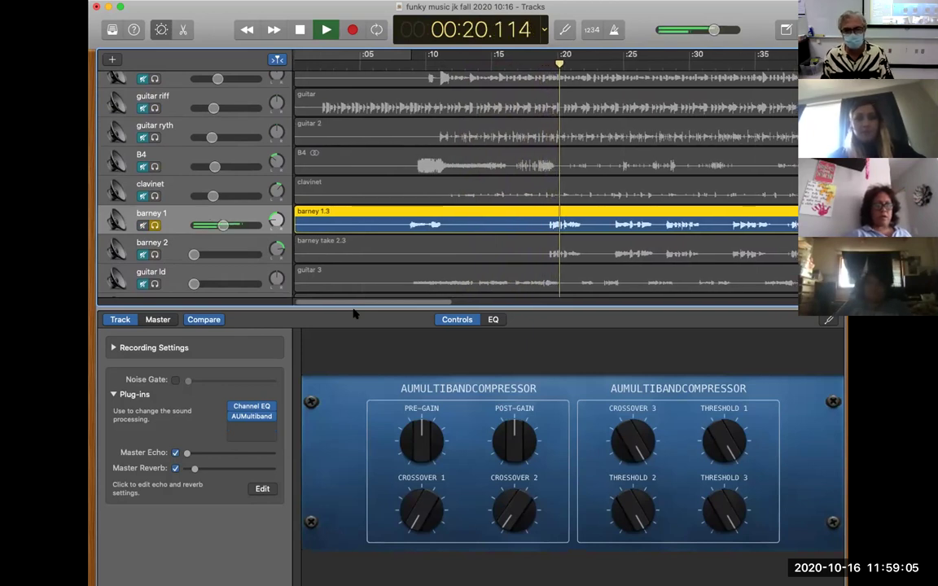
{"action": "key", "text": "space"}
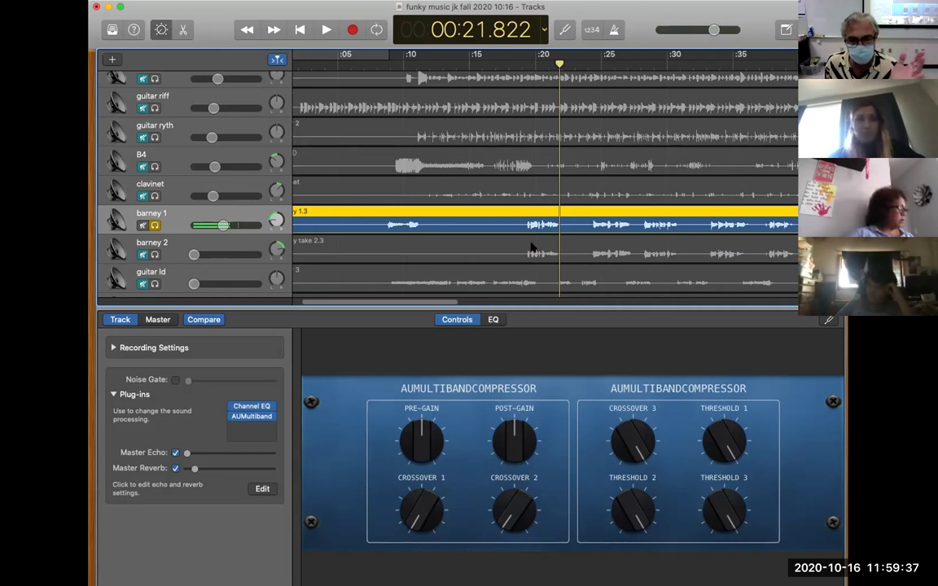
Solo barney 2 as well and raise both barney tracks to matching volumes while playing from about 19 seconds
{"action": "left_click", "coordinate": [154, 255]}
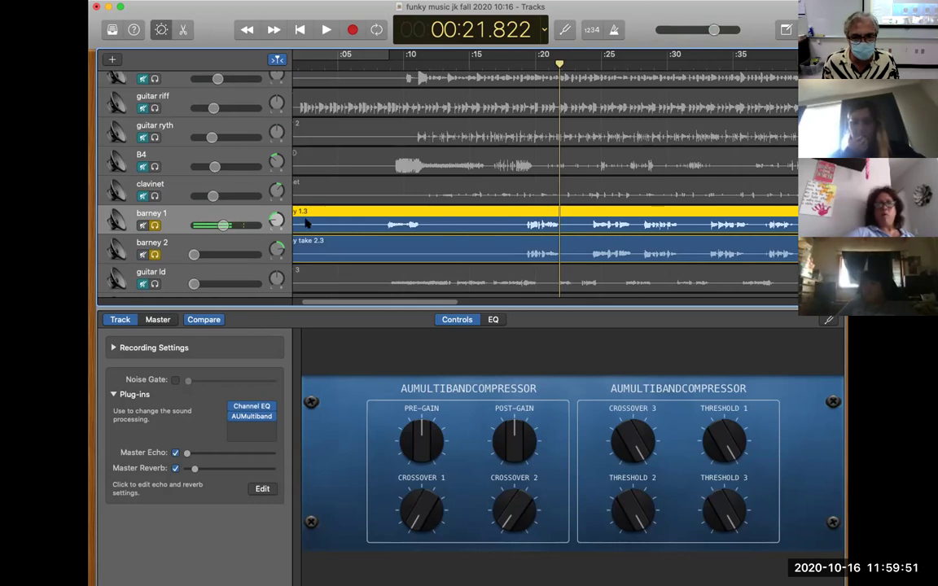
{"action": "left_click", "coordinate": [529, 65]}
{"action": "key", "text": "space"}
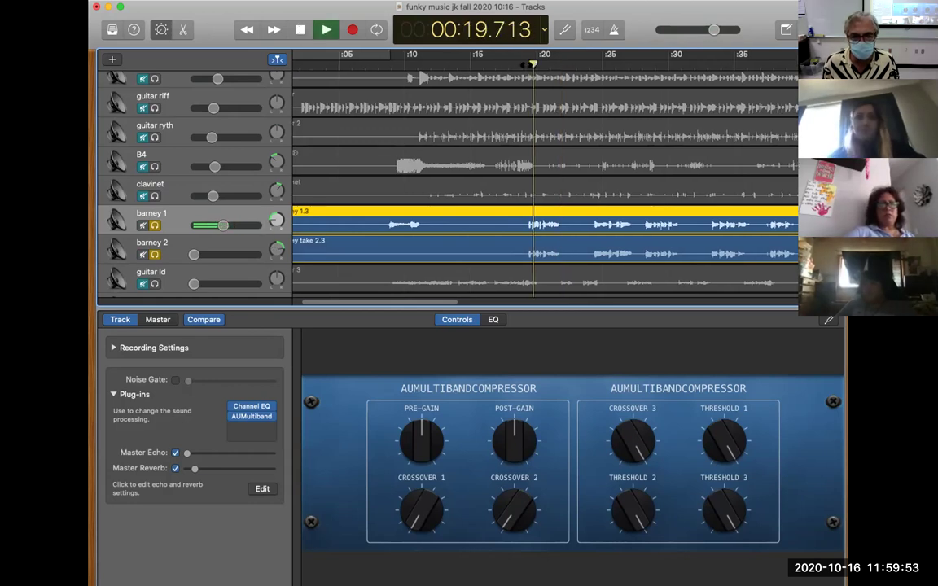
{"action": "left_click_drag", "start_coordinate": [194, 255], "coordinate": [235, 226]}
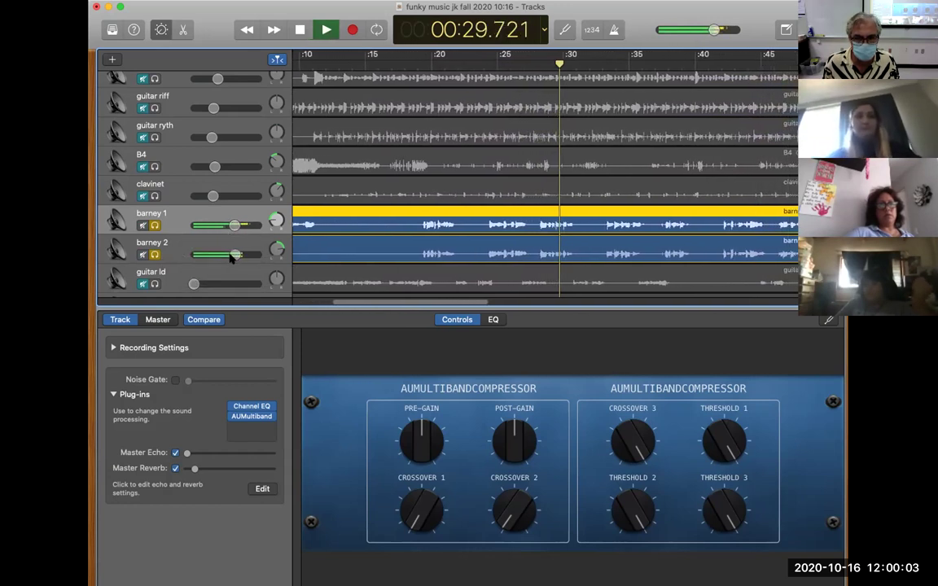
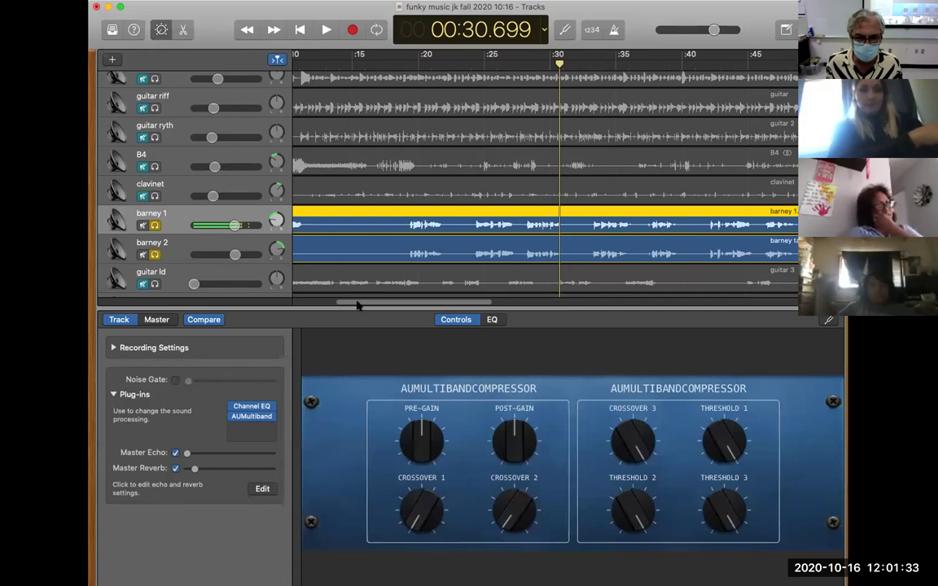
{"action": "scroll", "coordinate": [356, 305], "scroll_direction": "left", "scroll_amount": 5}
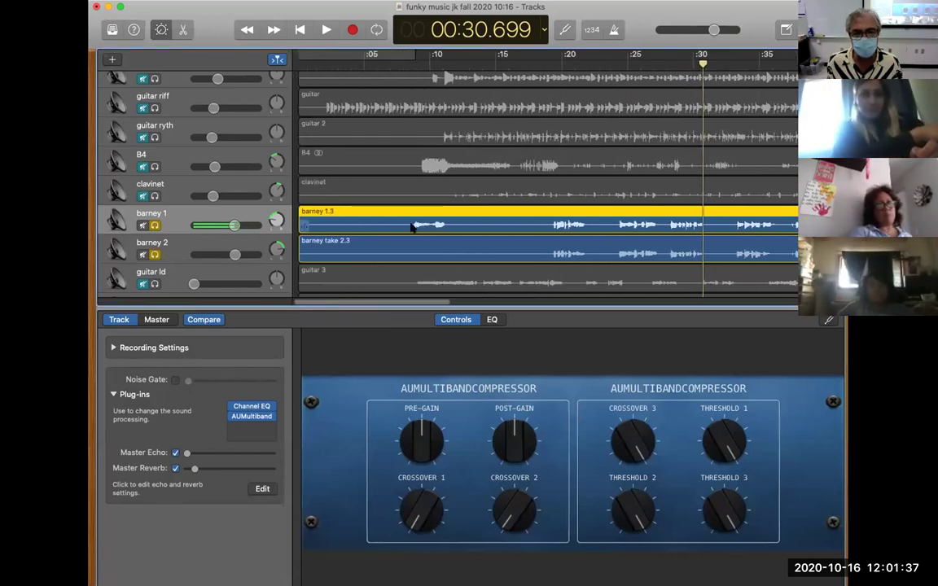
Play the opening vocal phrase of the barney 1 track from about 8.9 seconds
{"action": "left_click", "coordinate": [415, 65]}
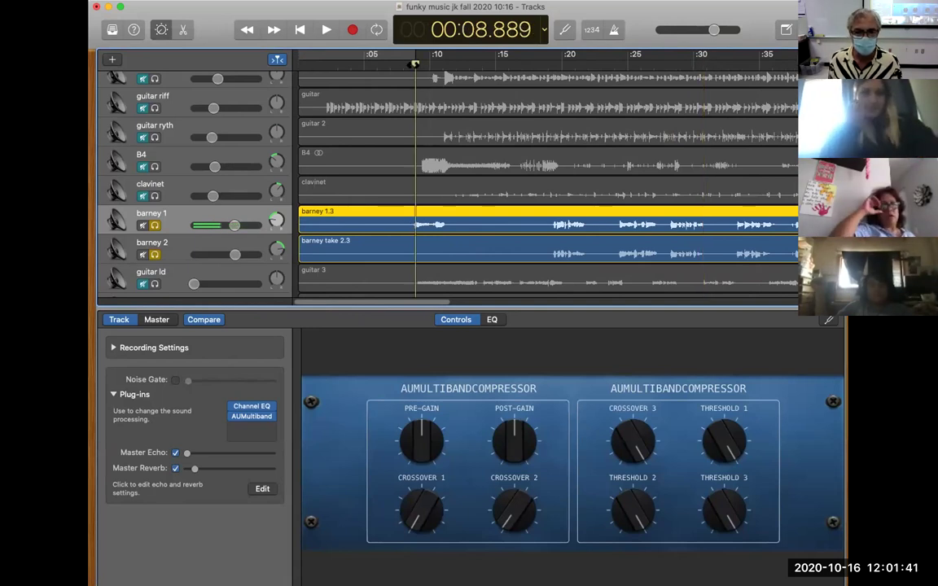
{"action": "key", "text": "space"}
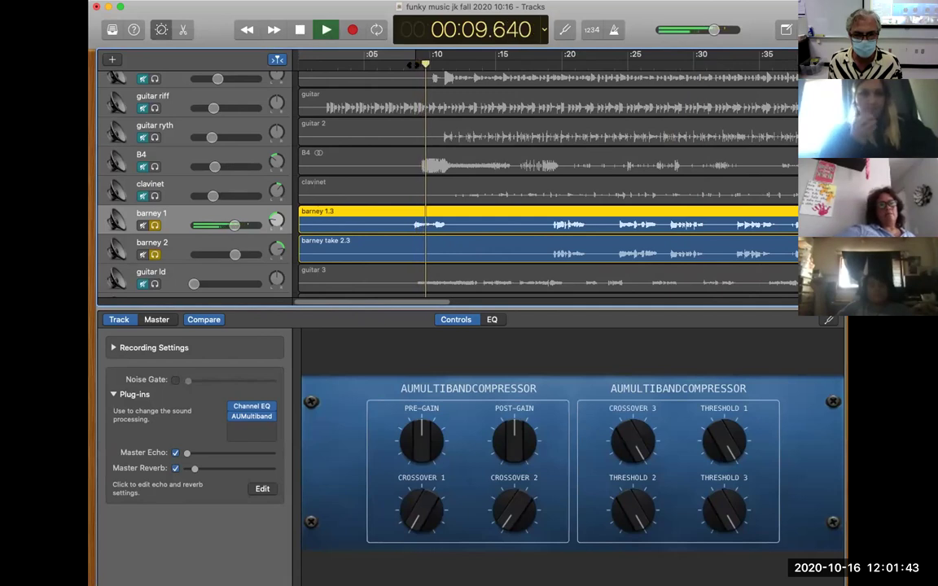
{"action": "key", "text": "space"}
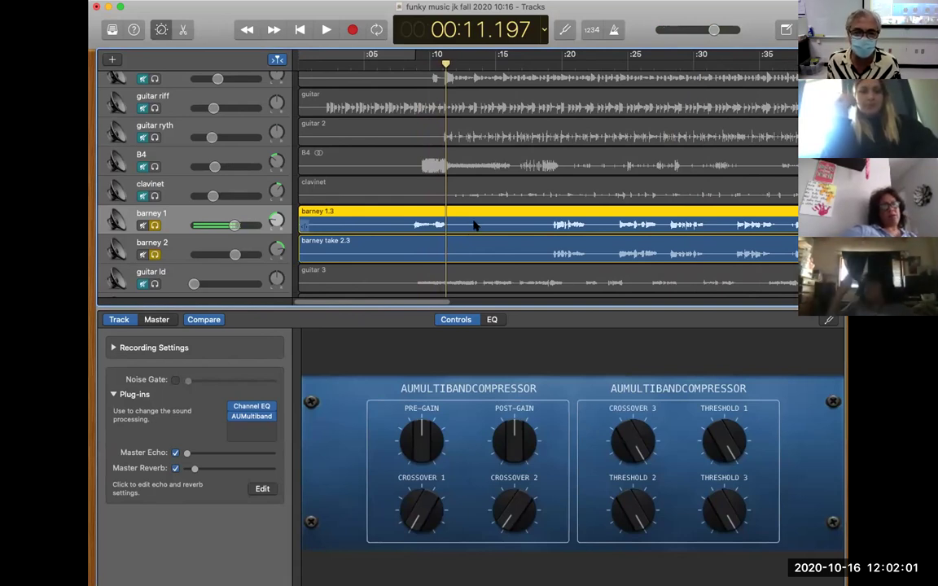
Split the barney 1 region at 12 seconds and at about 7.8 seconds to isolate its opening vocal phrase
{"action": "left_click_drag", "start_coordinate": [445, 63], "coordinate": [455, 63]}
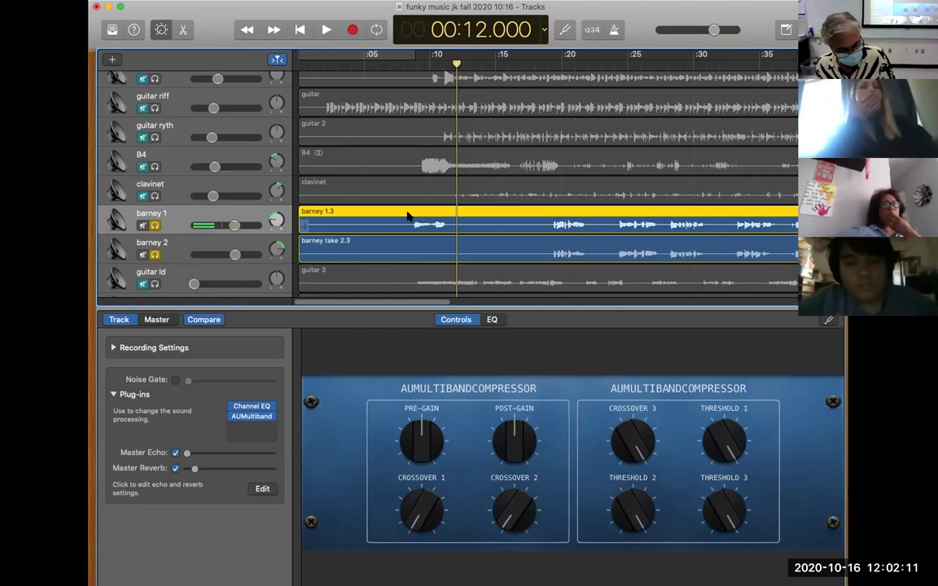
{"action": "key", "text": "super+t"}
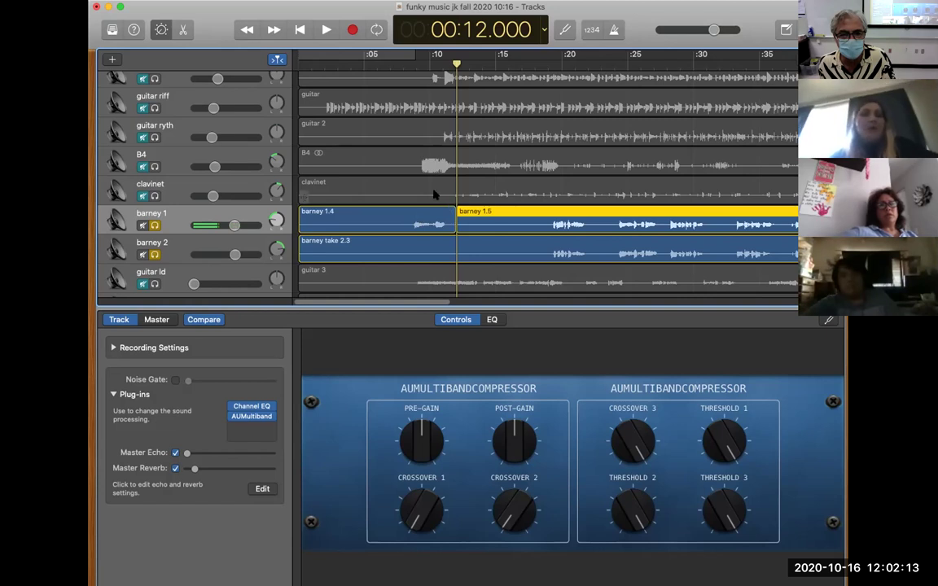
{"action": "left_click", "coordinate": [400, 59]}
{"action": "left_click_drag", "start_coordinate": [400, 62], "coordinate": [399, 62]}
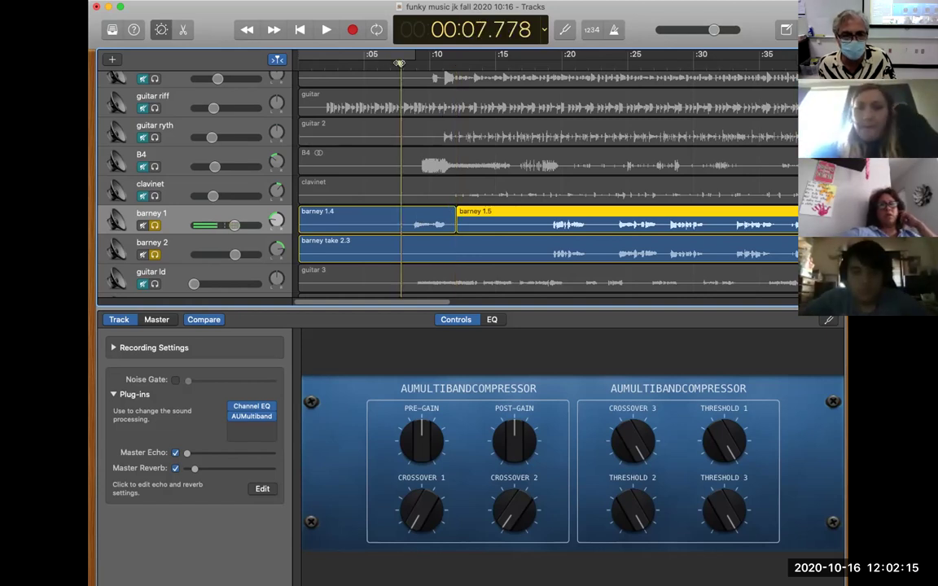
{"action": "left_click", "coordinate": [387, 221]}
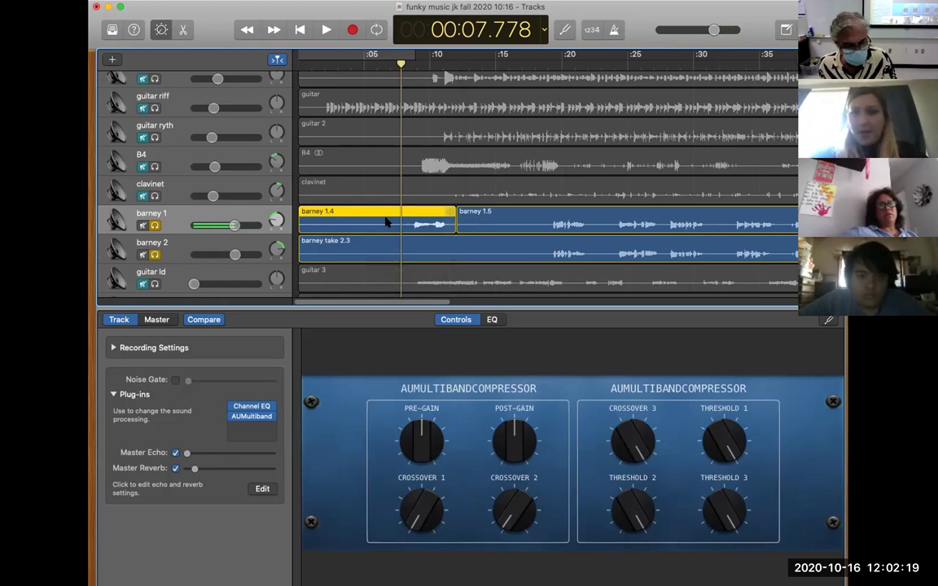
{"action": "key", "text": "super+t"}
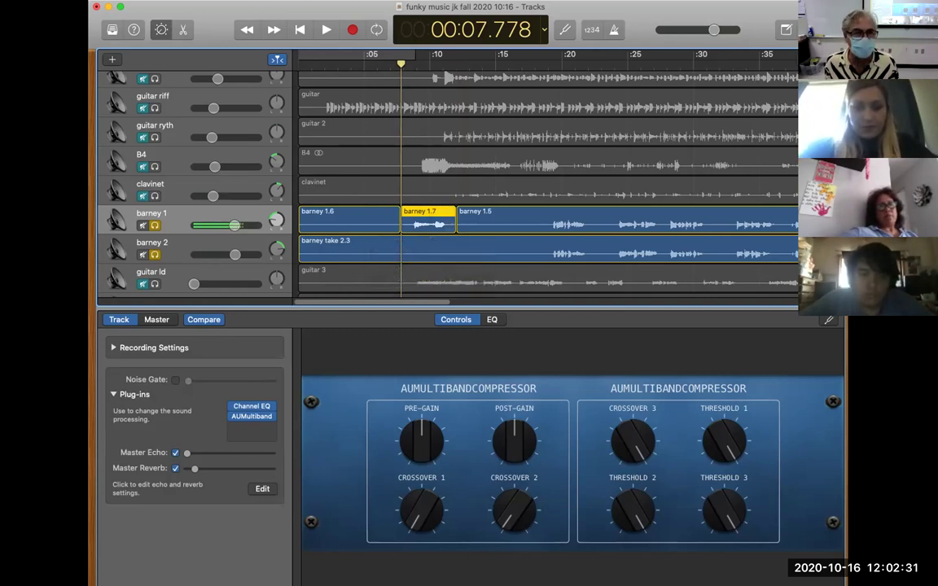
Copy the isolated barney 1 phrase and paste it onto the barney 2 track at about 7.8 seconds
{"action": "left_click", "coordinate": [214, 0]}
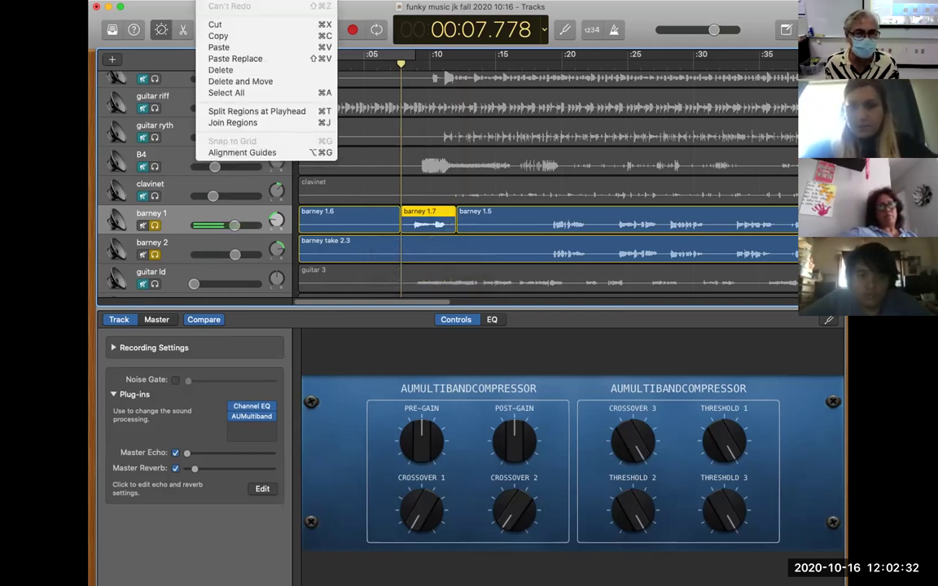
{"action": "left_click", "coordinate": [224, 38]}
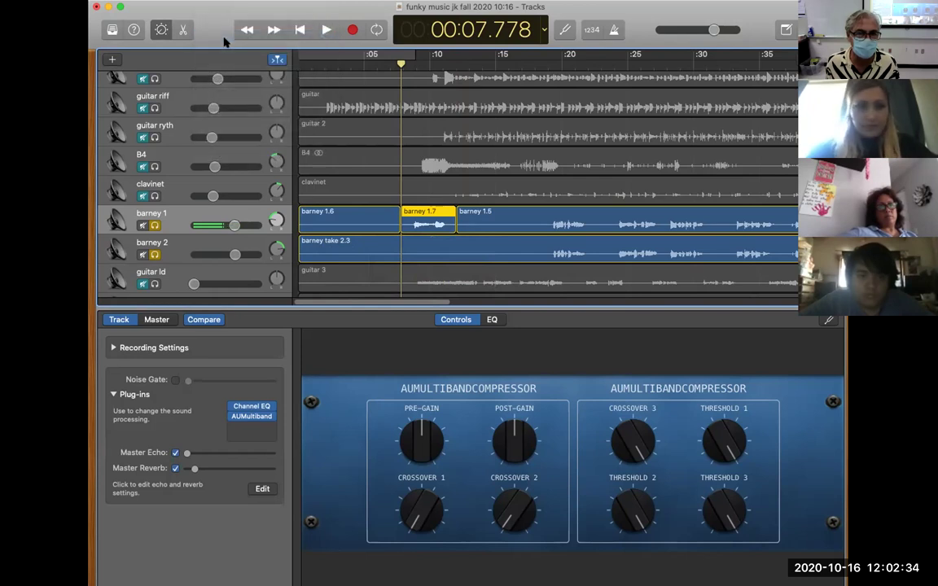
{"action": "left_click", "coordinate": [183, 246]}
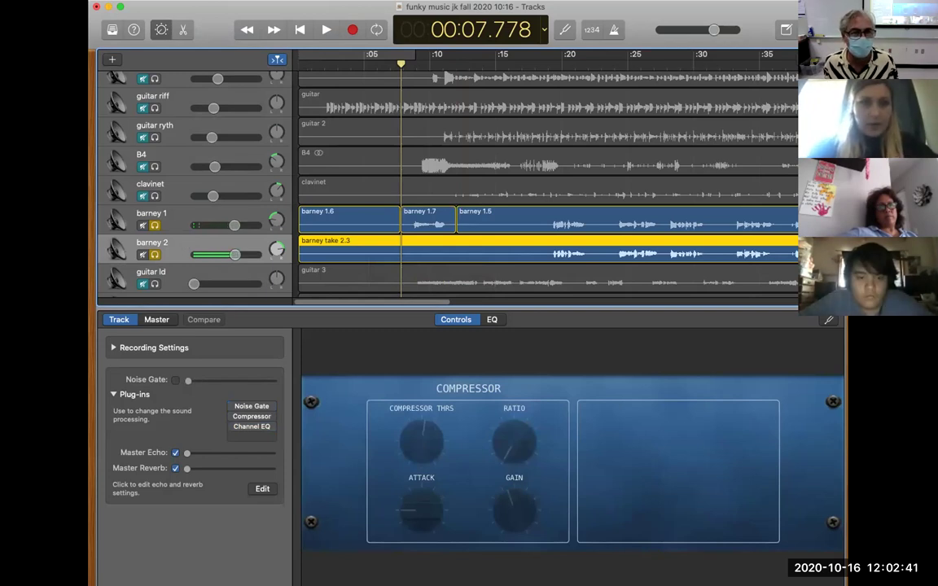
{"action": "left_click", "coordinate": [210, 2]}
{"action": "left_click", "coordinate": [224, 45]}
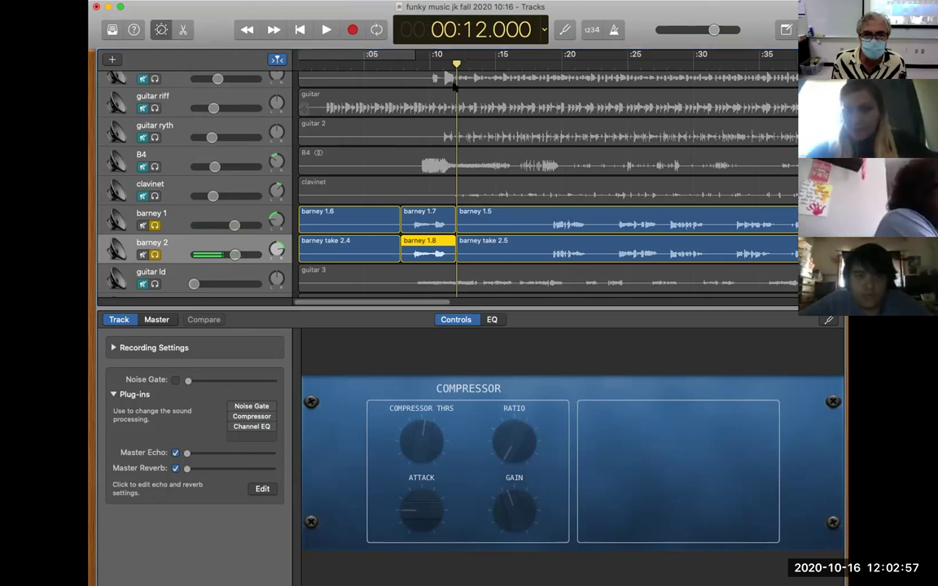
Play both barney tracks from 6 seconds to hear the doubled opening phrase
{"action": "left_click_drag", "start_coordinate": [451, 78], "coordinate": [375, 82]}
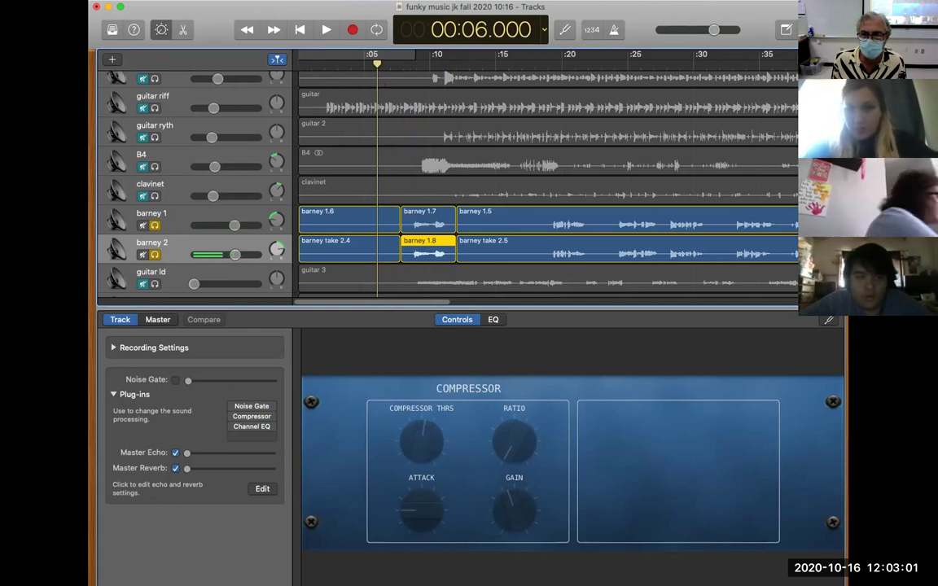
{"action": "key", "text": "z"}
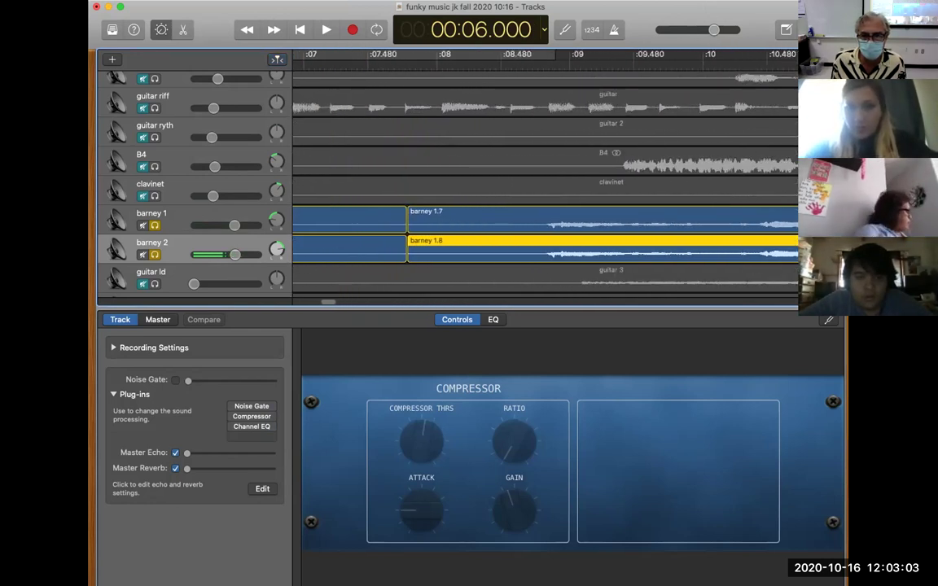
{"action": "key", "text": "space"}
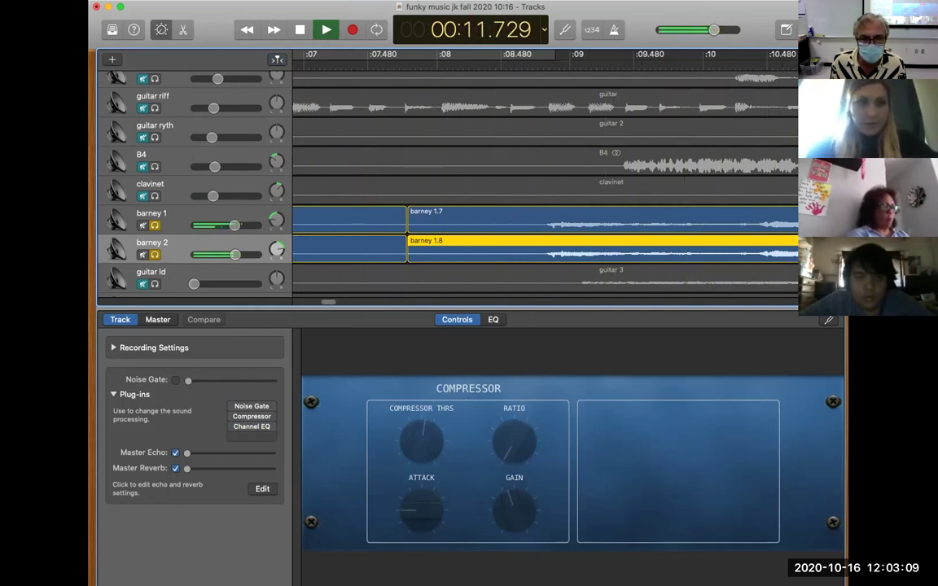
{"action": "key", "text": "space"}
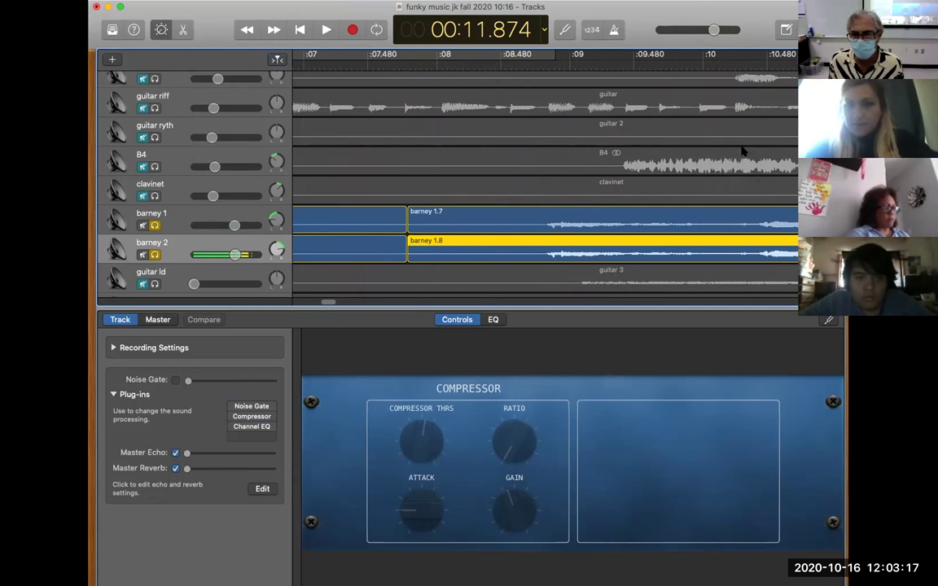
Nudge the pasted phrase on barney 2 slightly forward in time so it starts just behind the barney 1 phrase
{"action": "key", "text": "super+Right"}
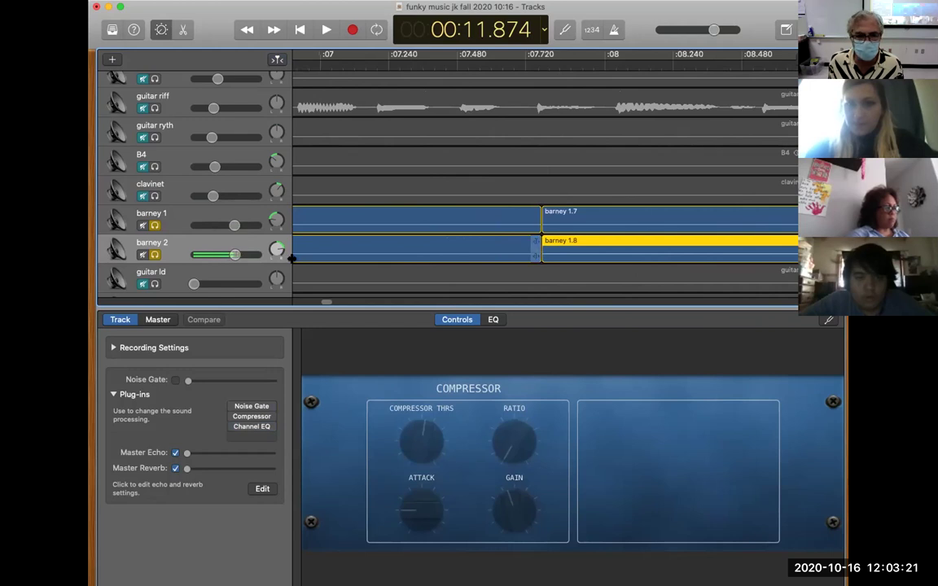
{"action": "scroll", "coordinate": [328, 303], "scroll_direction": "right", "scroll_amount": 5}
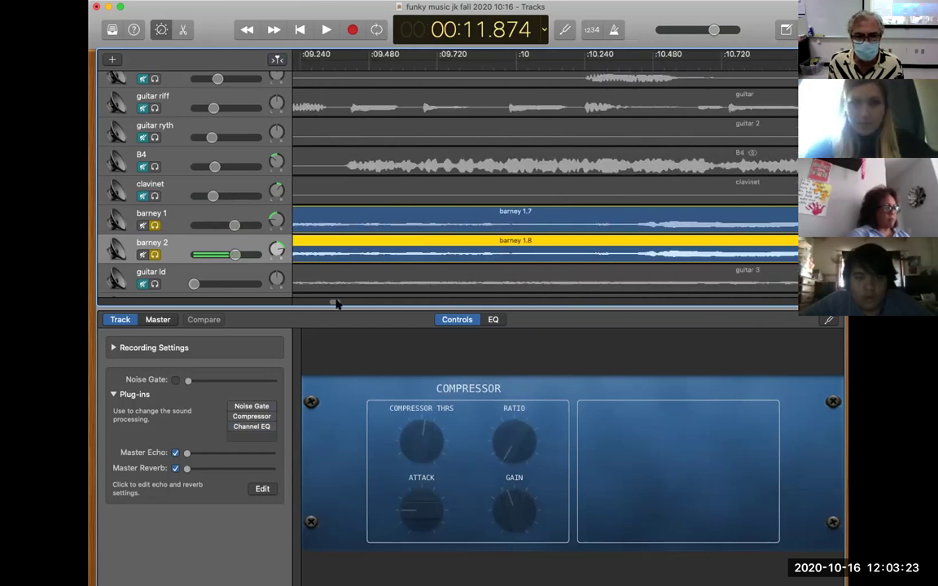
{"action": "scroll", "coordinate": [330, 303], "scroll_direction": "left", "scroll_amount": 5}
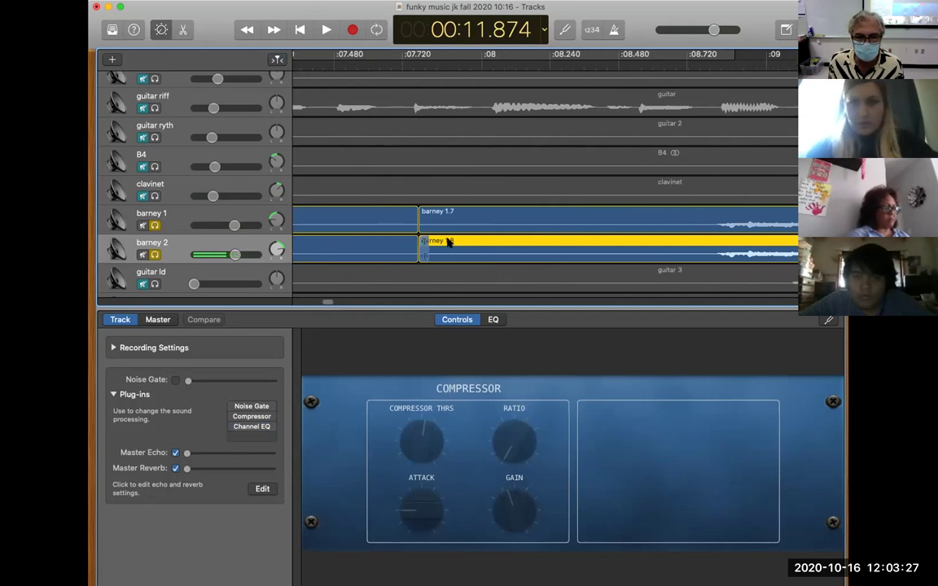
{"action": "left_click_drag", "start_coordinate": [447, 242], "coordinate": [453, 242]}
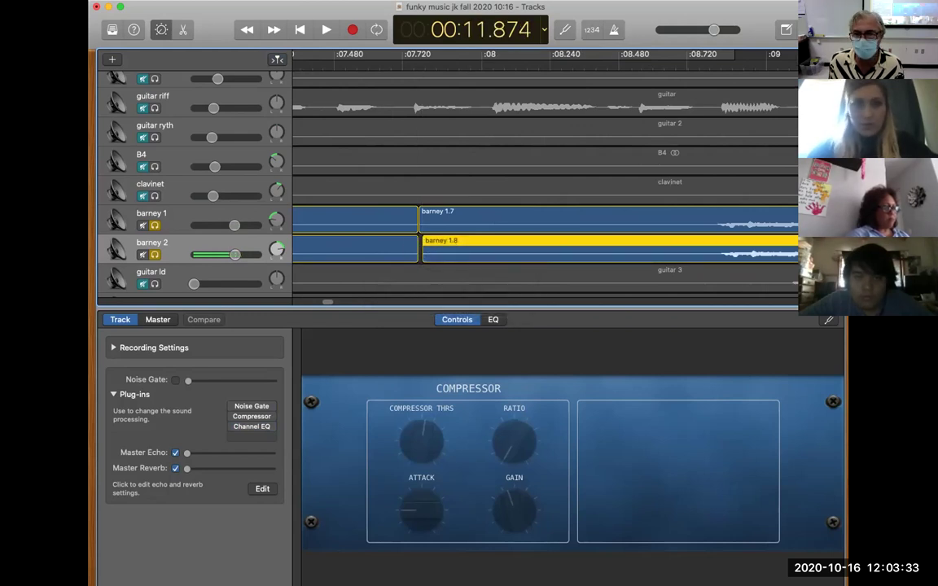
Play the doubled opening phrase from about 7 seconds to check the timing offset
{"action": "key", "text": "super+Left"}
{"action": "key", "text": "super+Left"}
{"action": "key", "text": "super+Left"}
{"action": "key", "text": "super+Left"}
{"action": "key", "text": "super+Left"}
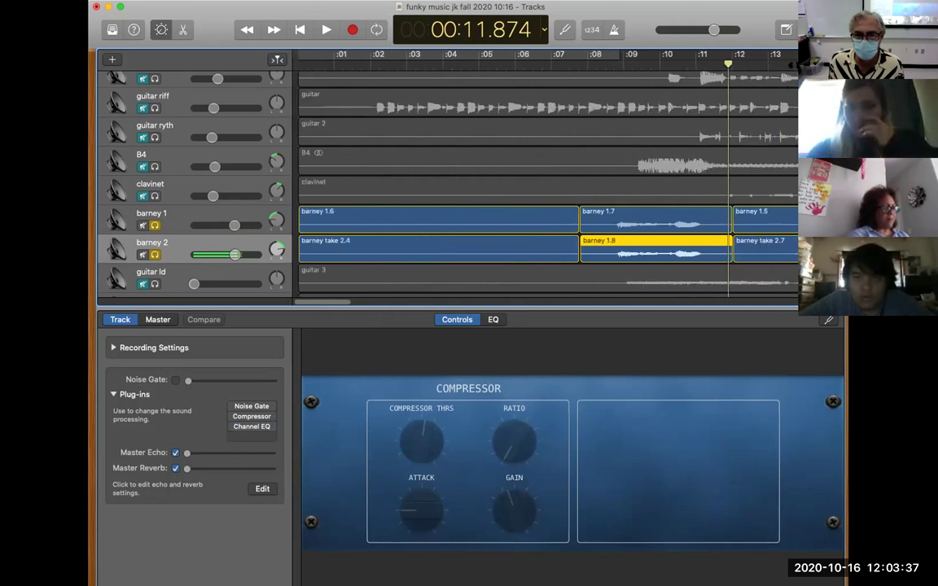
{"action": "left_click", "coordinate": [551, 66]}
{"action": "key", "text": "space"}
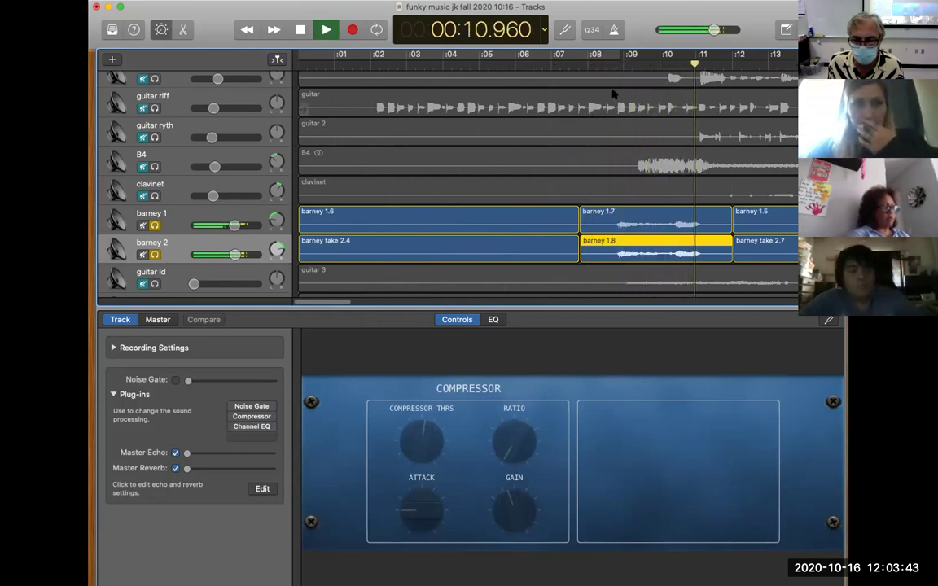
{"action": "key", "text": "space"}
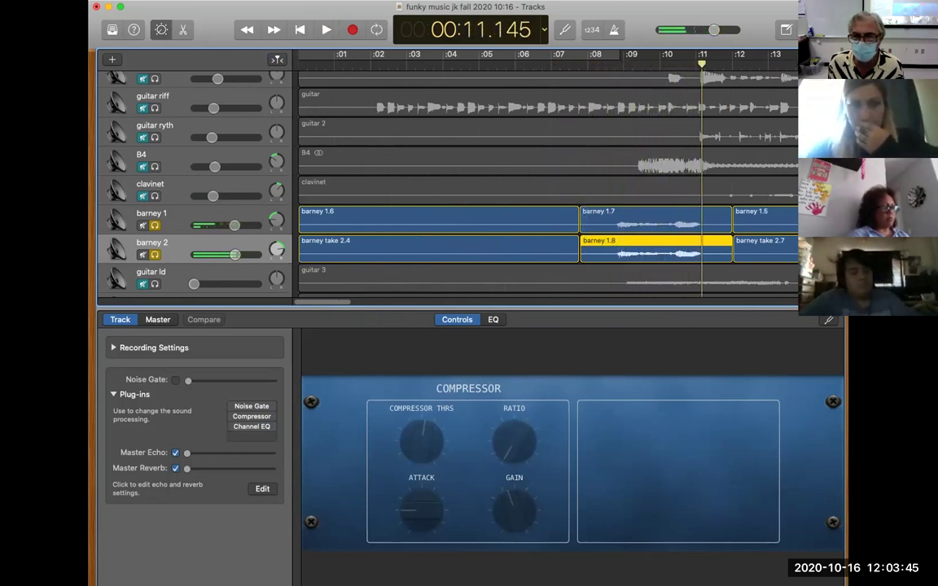
Delay the pasted phrase on barney 2 a little more relative to the barney 1 phrase
{"action": "key", "text": "super+Right"}
{"action": "key", "text": "super+Right"}
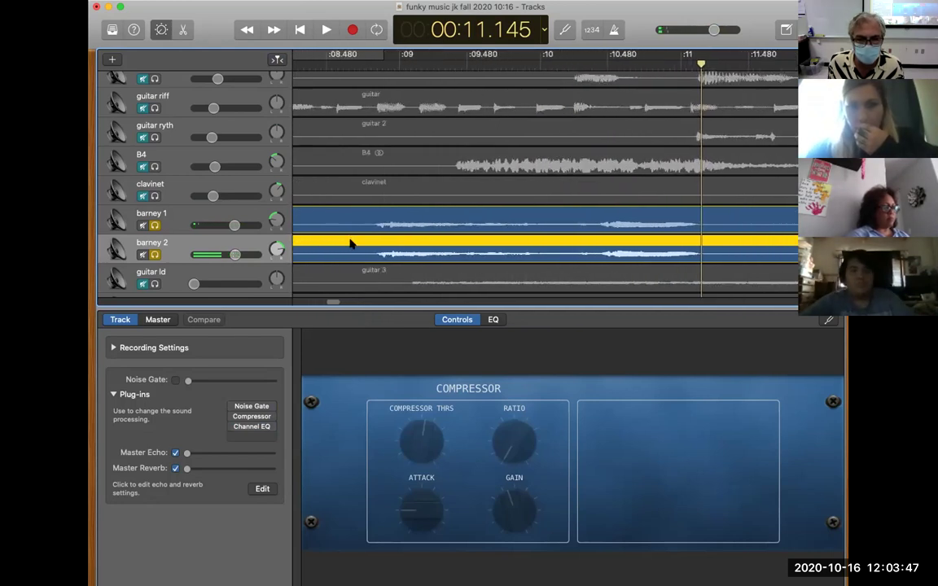
{"action": "left_click_drag", "start_coordinate": [348, 241], "coordinate": [351, 242]}
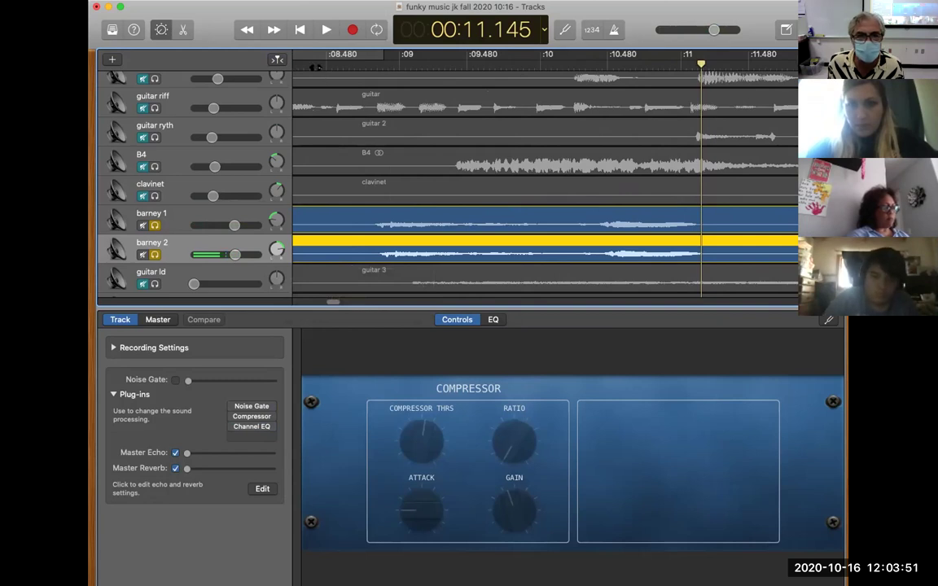
Replay the offset opening phrase from about 8.4 seconds
{"action": "left_click", "coordinate": [316, 55]}
{"action": "key", "text": "space"}
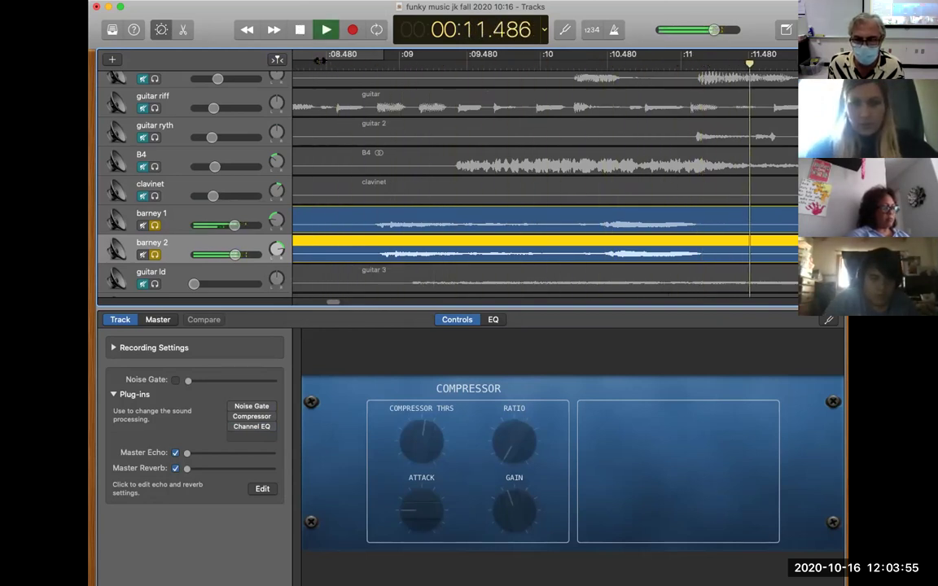
{"action": "key", "text": "space"}
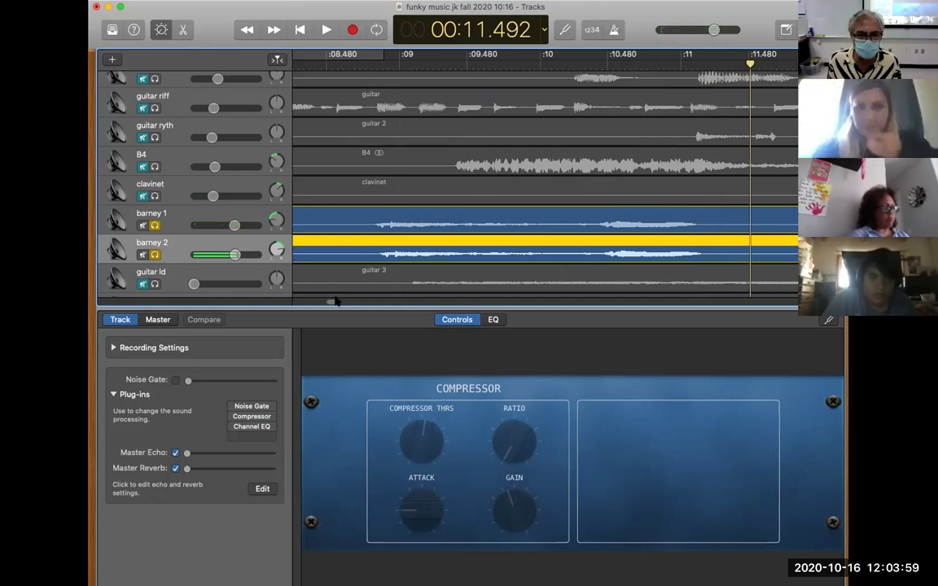
Play the next phrase on both barney tracks twice from about 19 seconds to compare how the two takes double
{"action": "left_click_drag", "start_coordinate": [330, 301], "coordinate": [323, 304]}
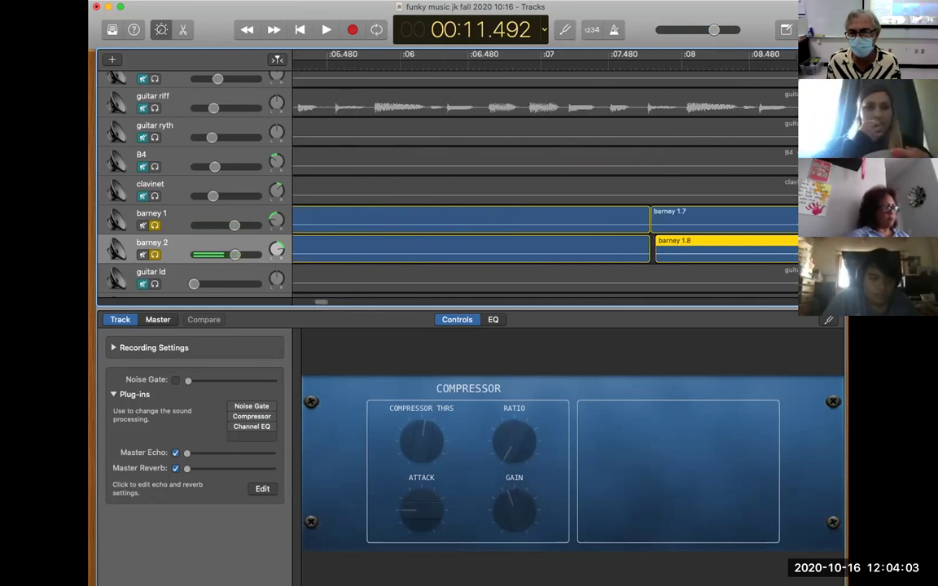
{"action": "key", "text": "super+Left"}
{"action": "key", "text": "super+Left"}
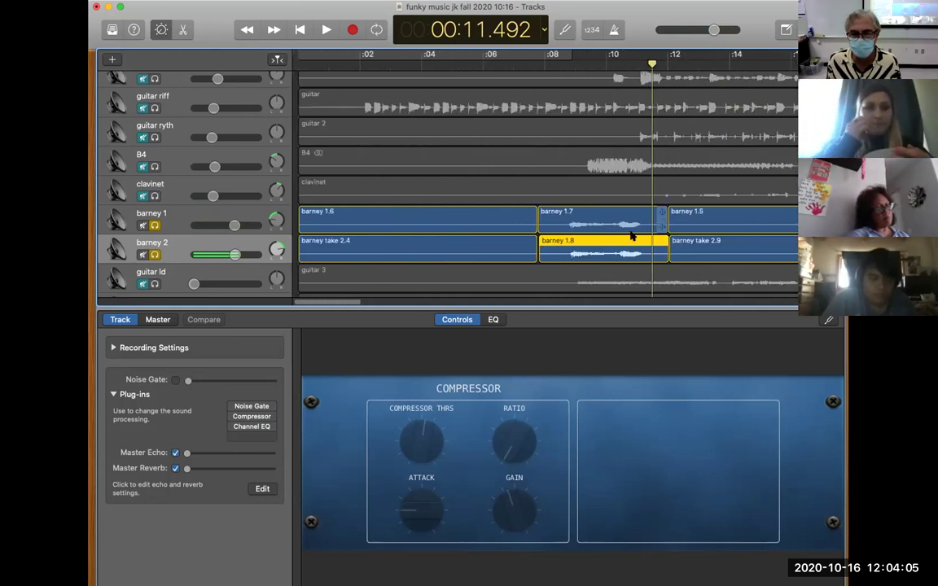
{"action": "left_click_drag", "start_coordinate": [343, 301], "coordinate": [387, 301]}
{"action": "left_click", "coordinate": [525, 63]}
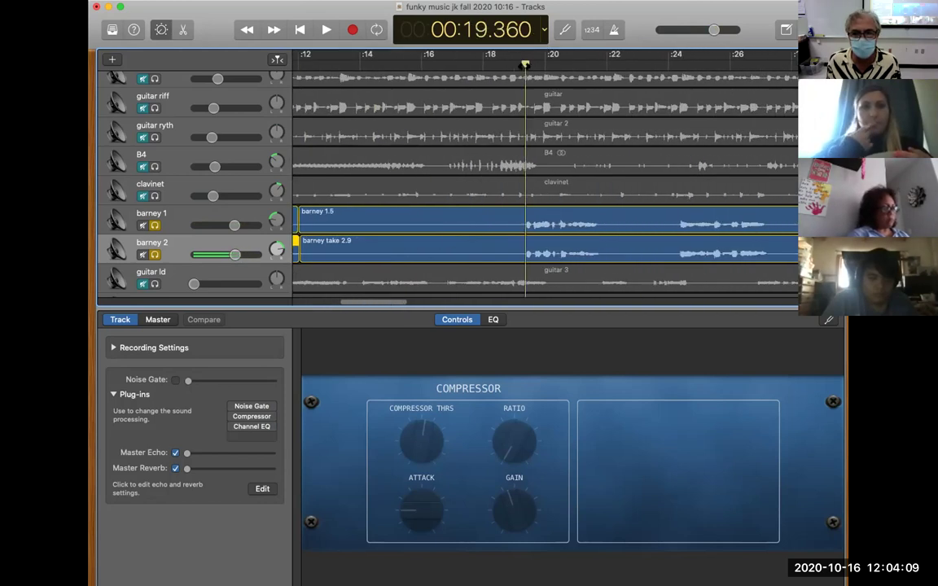
{"action": "key", "text": "space"}
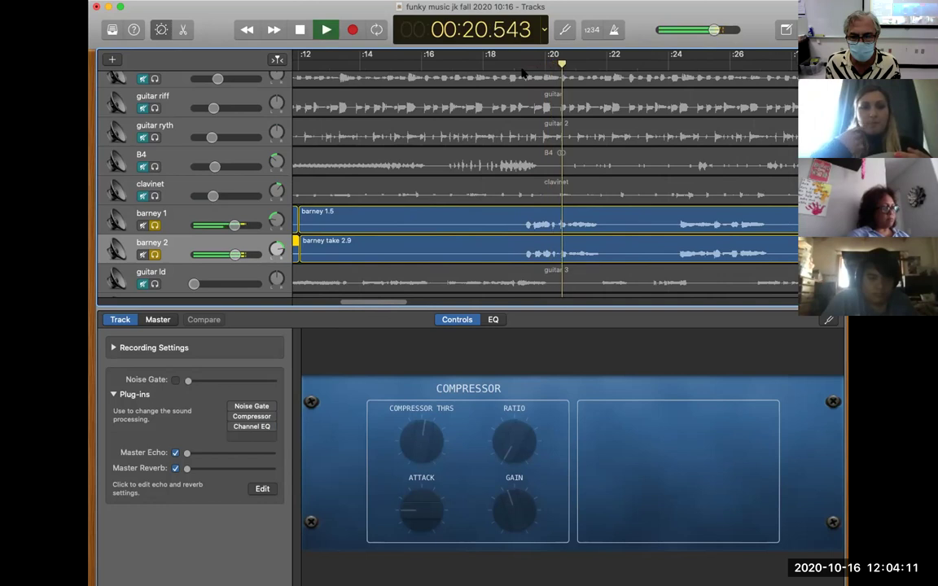
{"action": "key", "text": "space"}
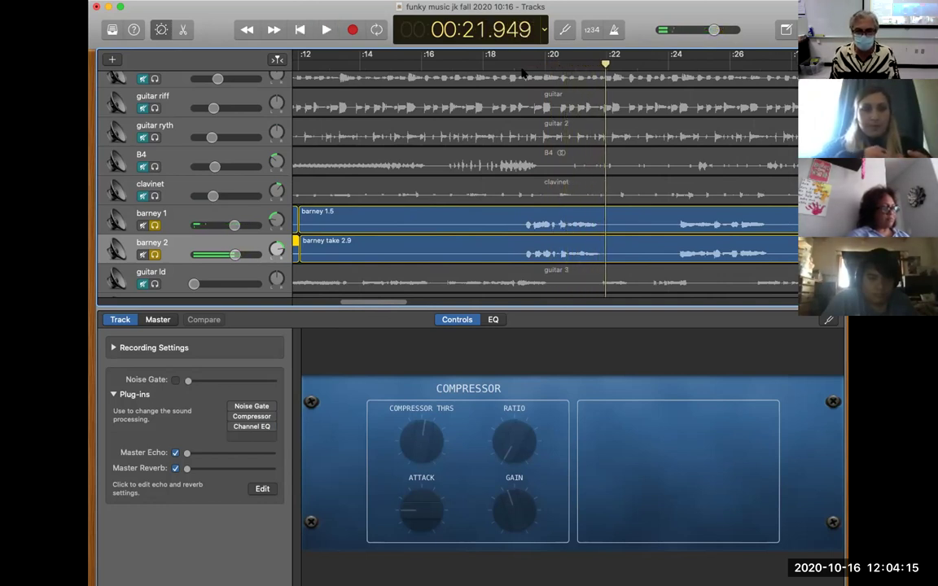
{"action": "left_click", "coordinate": [519, 67]}
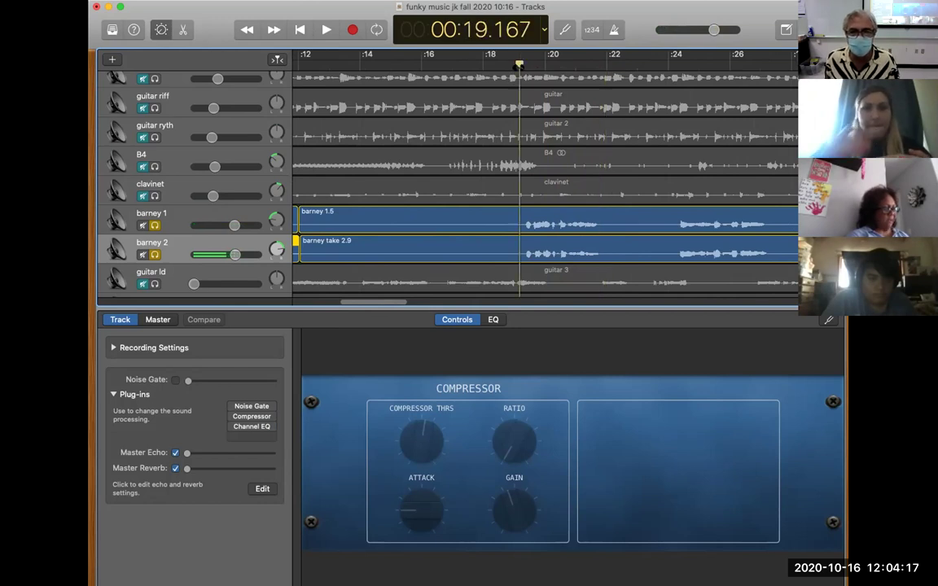
{"action": "key", "text": "space"}
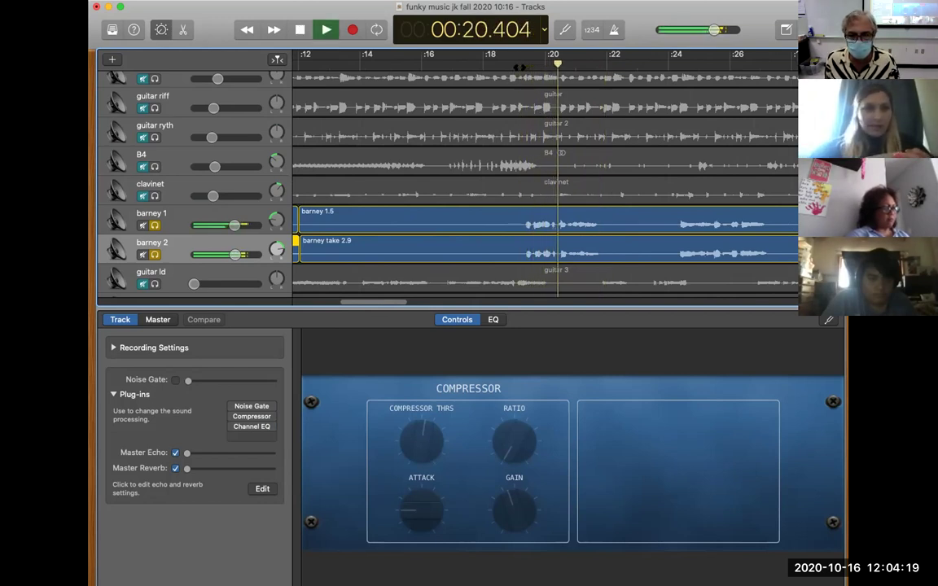
{"action": "key", "text": "space"}
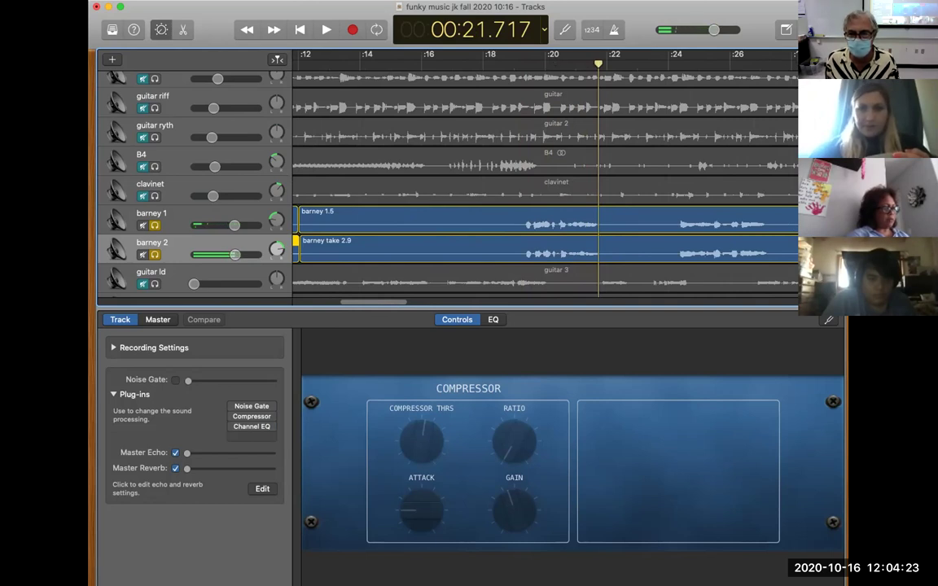
Play the phrase on both barney tracks from about 19 seconds and set the playhead at 20.417 seconds
{"action": "key", "text": "super+Right"}
{"action": "key", "text": "super+Right"}
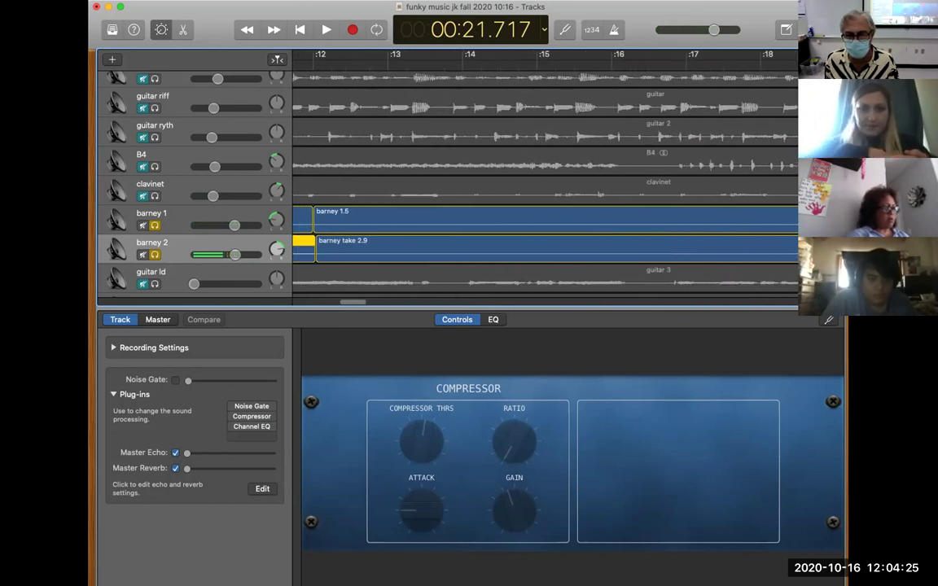
{"action": "key", "text": "super+Right"}
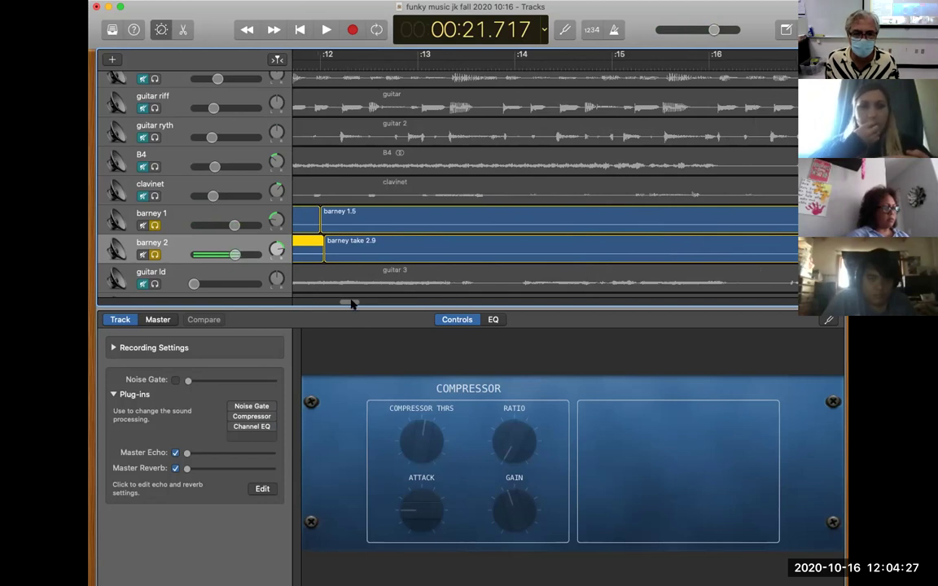
{"action": "left_click_drag", "start_coordinate": [351, 302], "coordinate": [371, 304]}
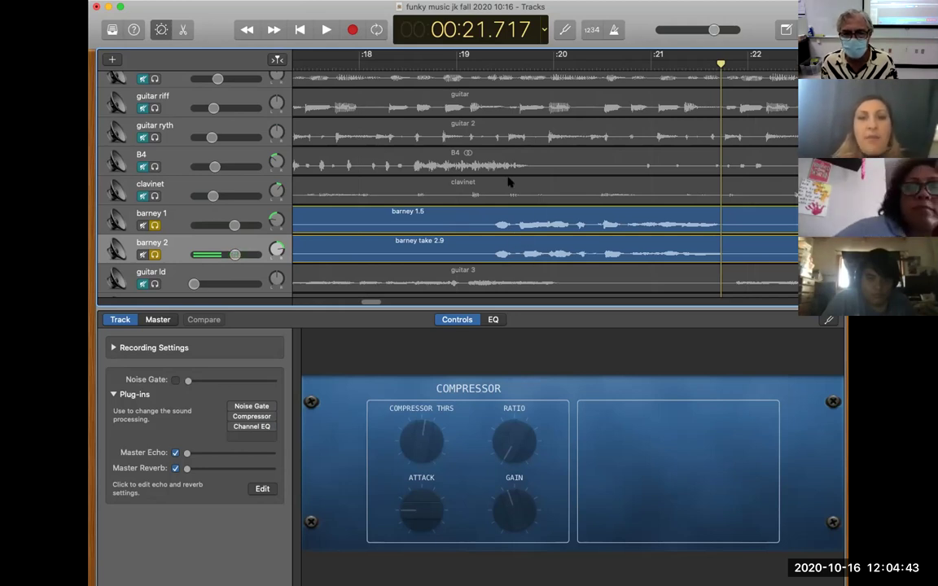
{"action": "left_click", "coordinate": [463, 64]}
{"action": "key", "text": "space"}
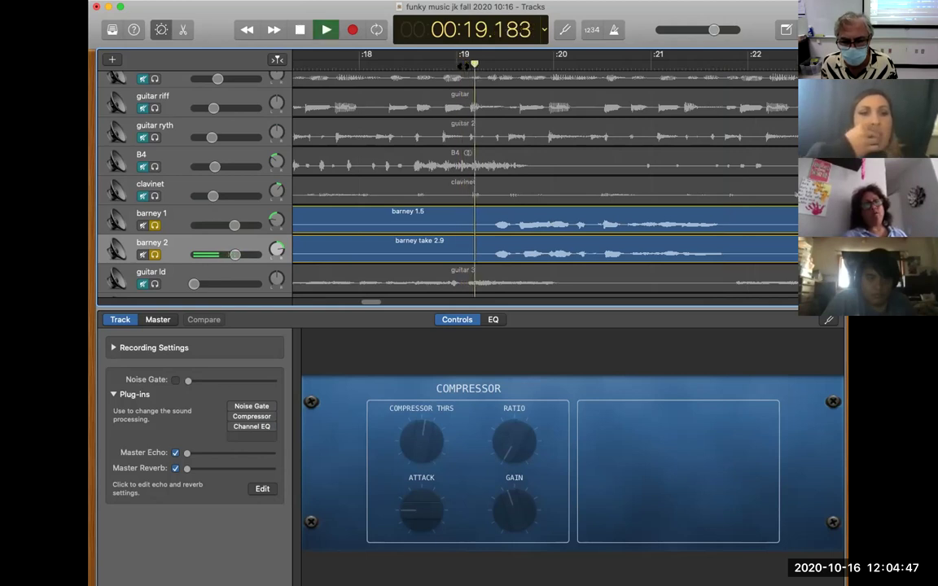
{"action": "key", "text": "space"}
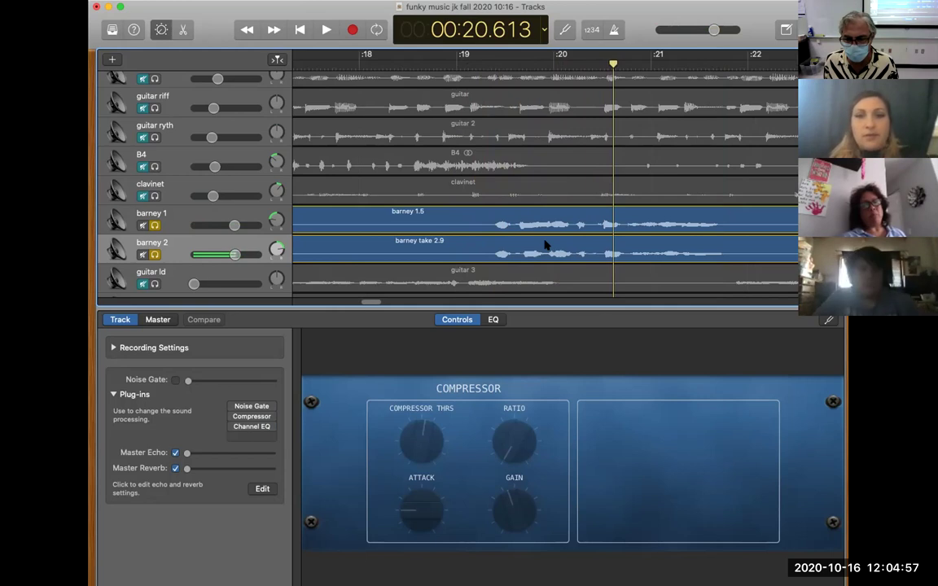
{"action": "left_click_drag", "start_coordinate": [614, 62], "coordinate": [595, 62]}
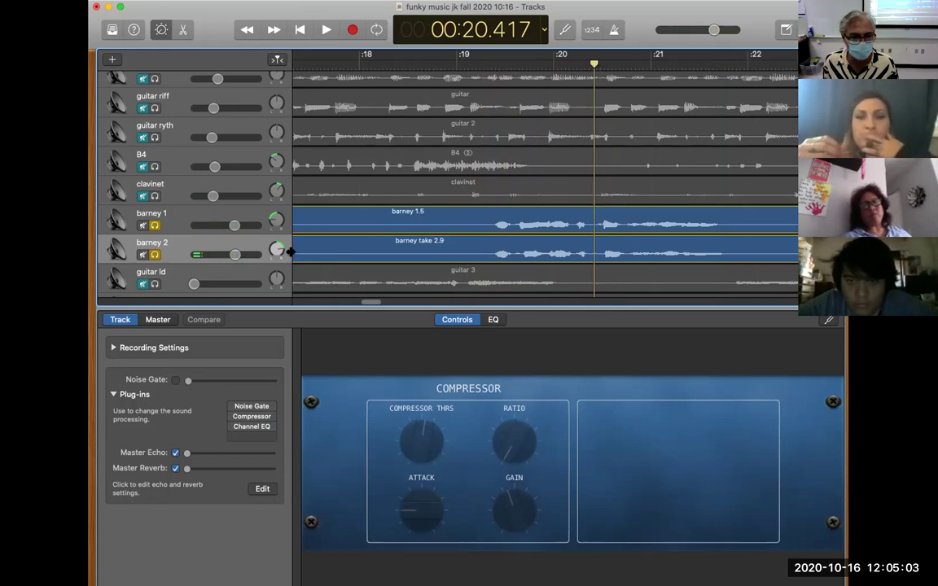
Try to isolate the phrase on barney 2 by splitting its region at 19.306 and 22.222 seconds
{"action": "left_click", "coordinate": [261, 243]}
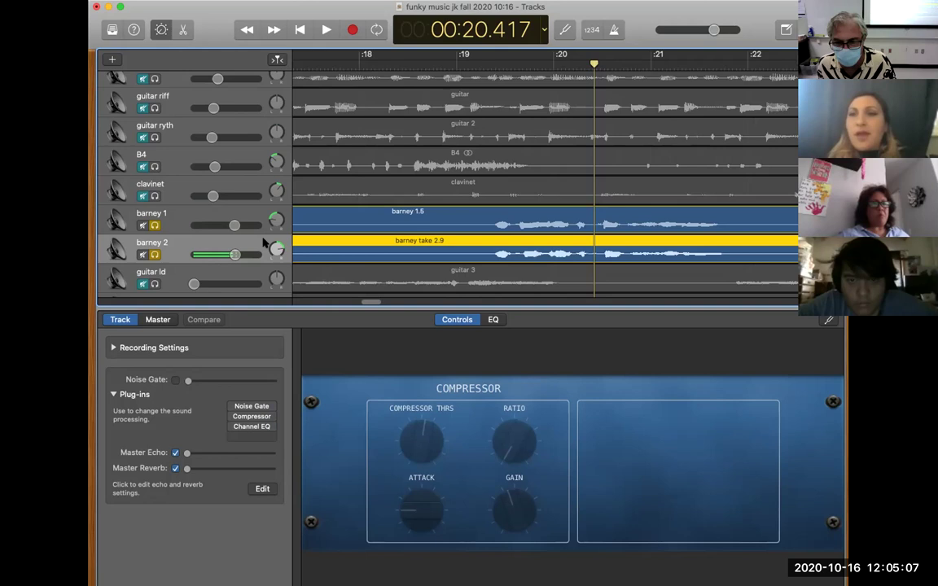
{"action": "left_click", "coordinate": [482, 65]}
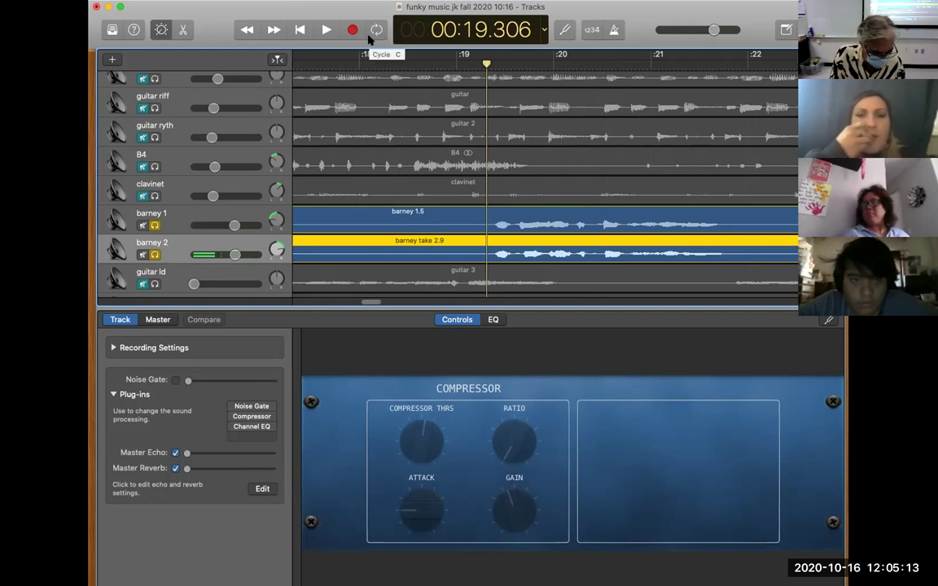
{"action": "key", "text": "super+t"}
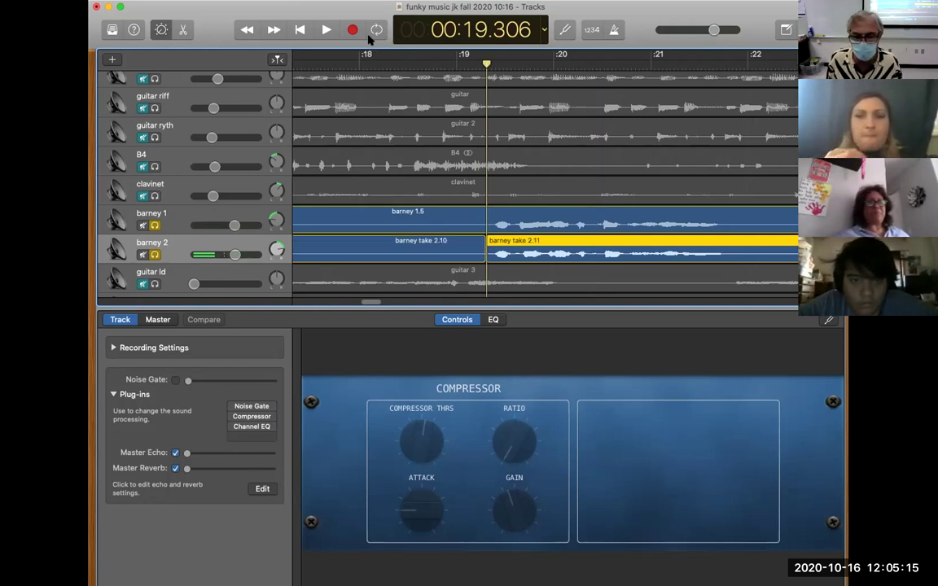
{"action": "left_click_drag", "start_coordinate": [365, 301], "coordinate": [377, 305]}
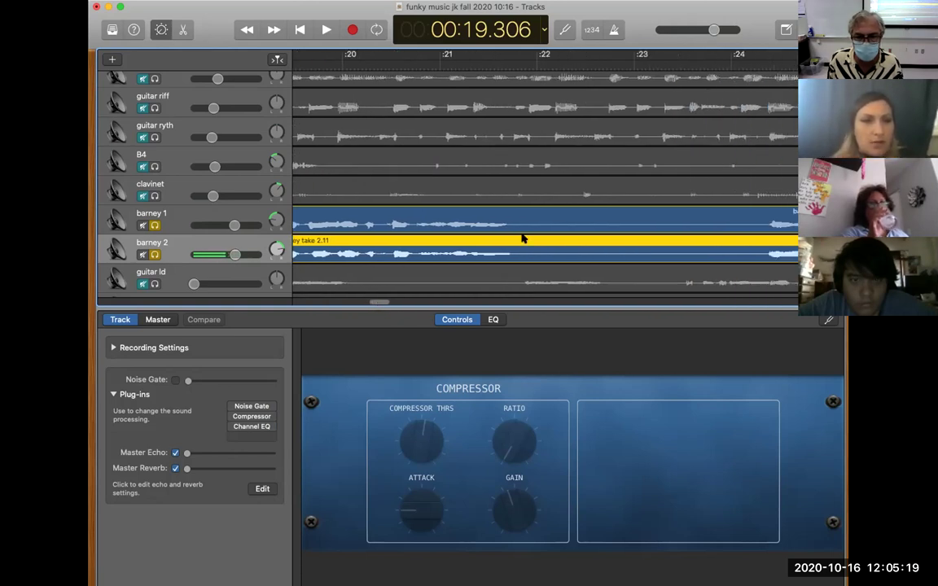
{"action": "left_click", "coordinate": [550, 64]}
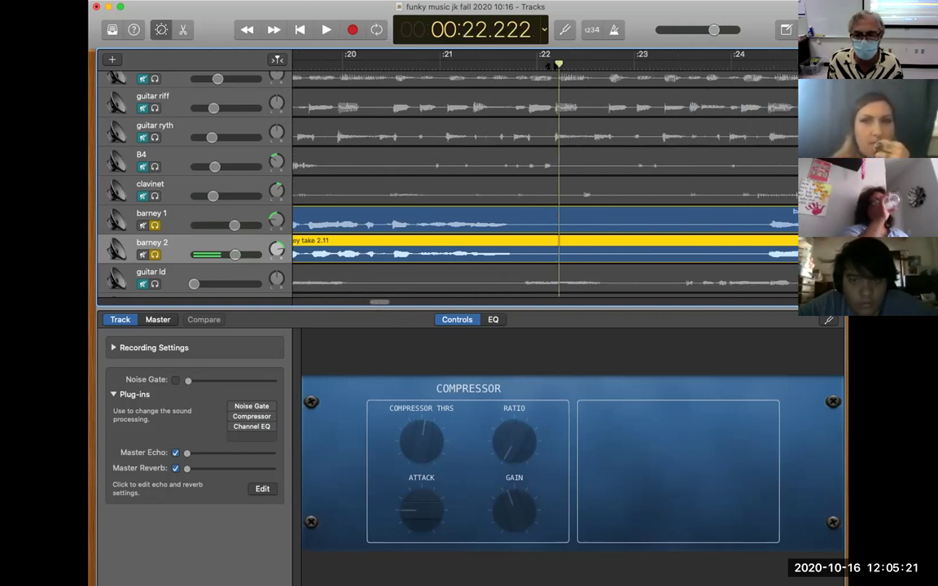
{"action": "key", "text": "super+t"}
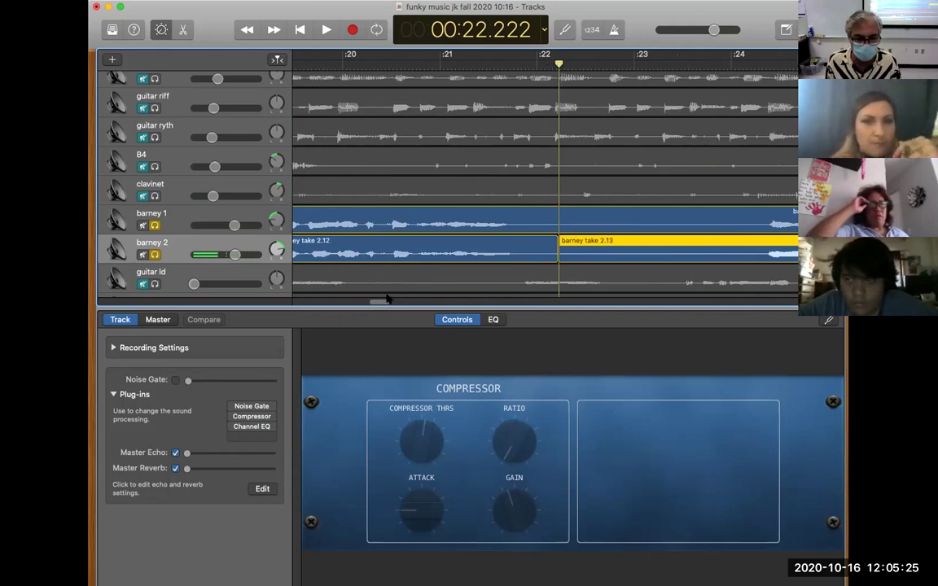
{"action": "left_click_drag", "start_coordinate": [383, 303], "coordinate": [379, 304]}
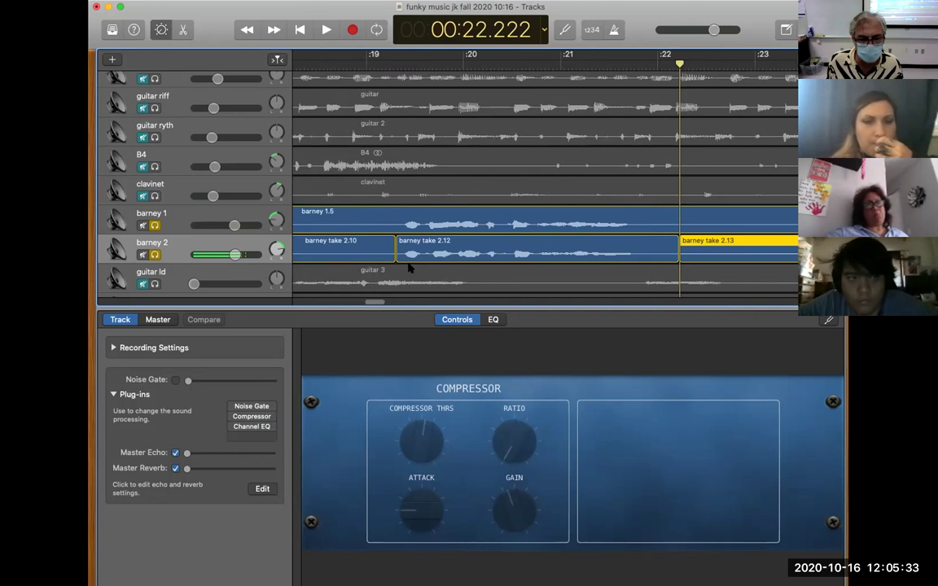
{"action": "key", "text": "super+j"}
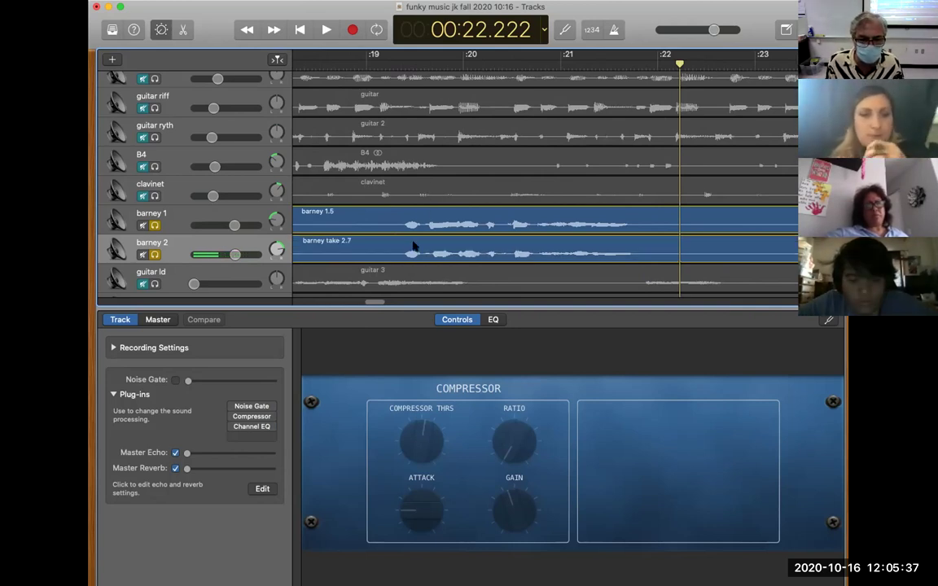
Split the barney 2 region at 19.600 seconds, right after the first syllable of the phrase
{"action": "left_click", "coordinate": [437, 64]}
{"action": "left_click", "coordinate": [431, 63]}
{"action": "left_click_drag", "start_coordinate": [431, 64], "coordinate": [425, 64]}
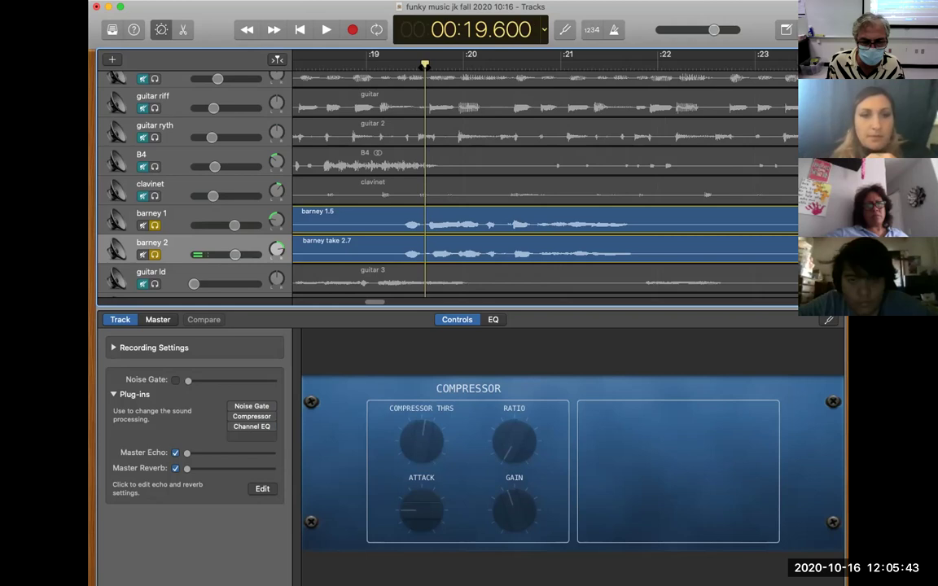
{"action": "left_click", "coordinate": [391, 246]}
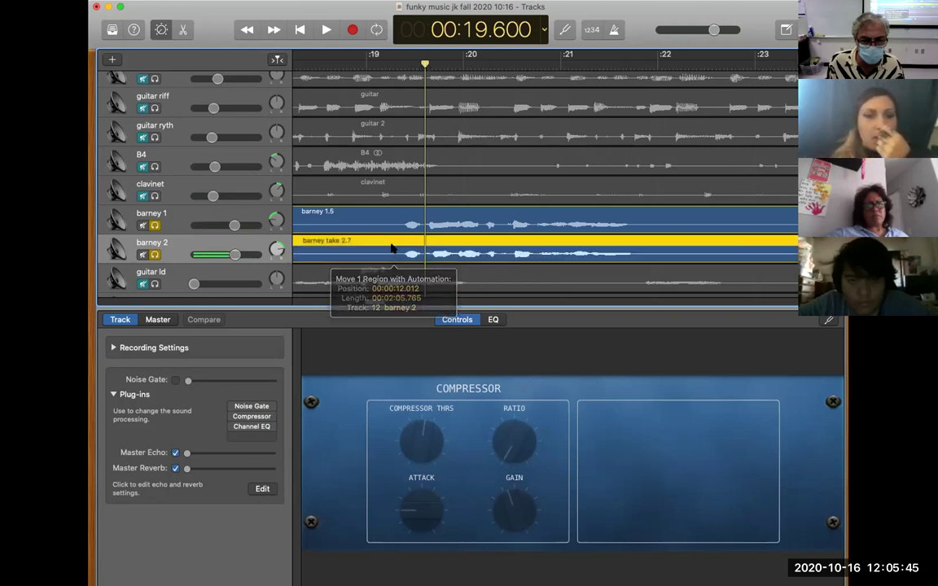
{"action": "key", "text": "super+t"}
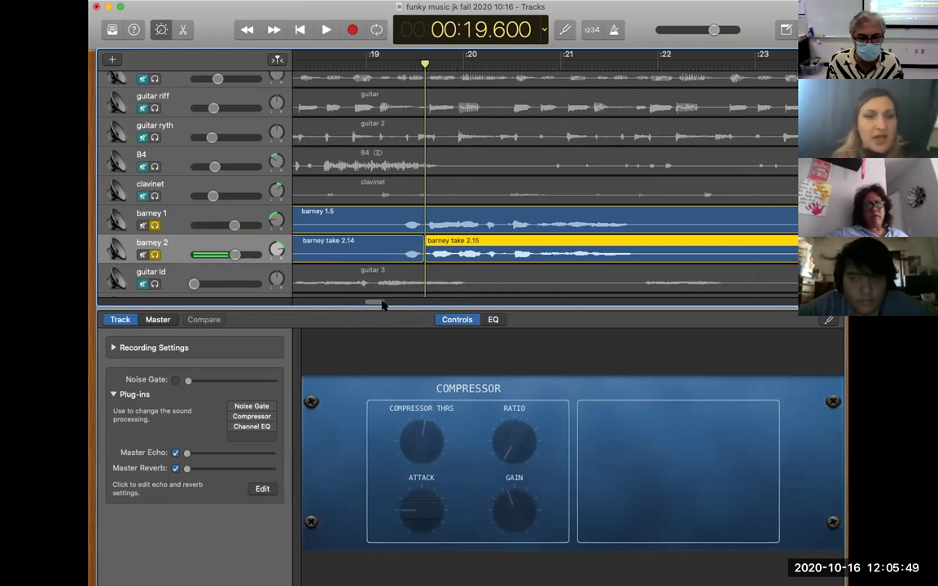
Show the barney 2 waveform in the audio editor and play the phrase from 19.200 seconds
{"action": "scroll", "coordinate": [383, 303], "scroll_direction": "right", "scroll_amount": 5}
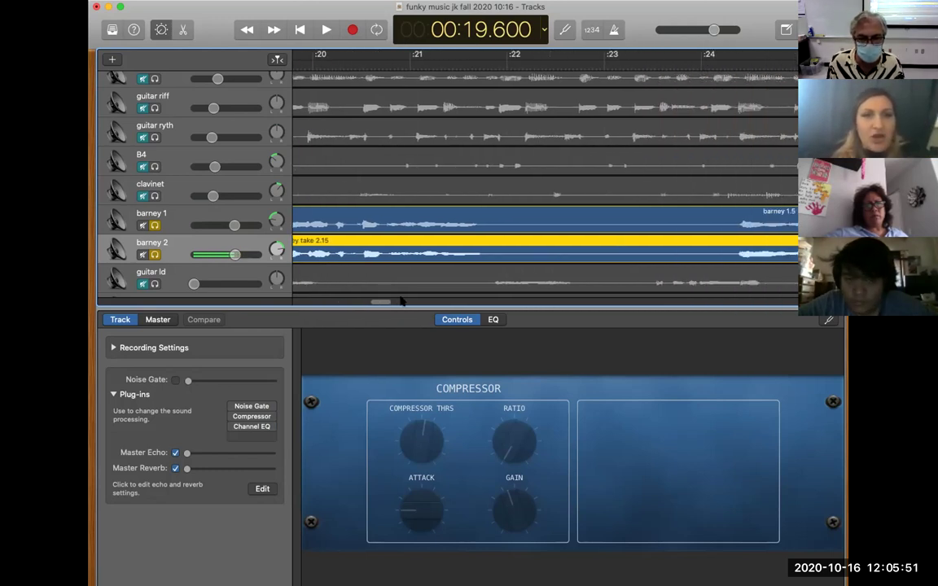
{"action": "left_click", "coordinate": [513, 60]}
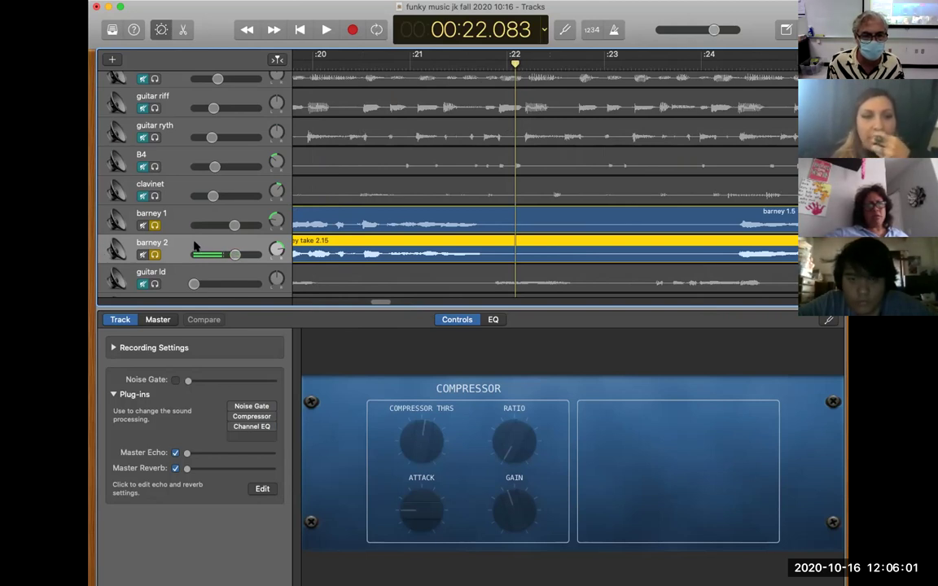
{"action": "left_click", "coordinate": [182, 29]}
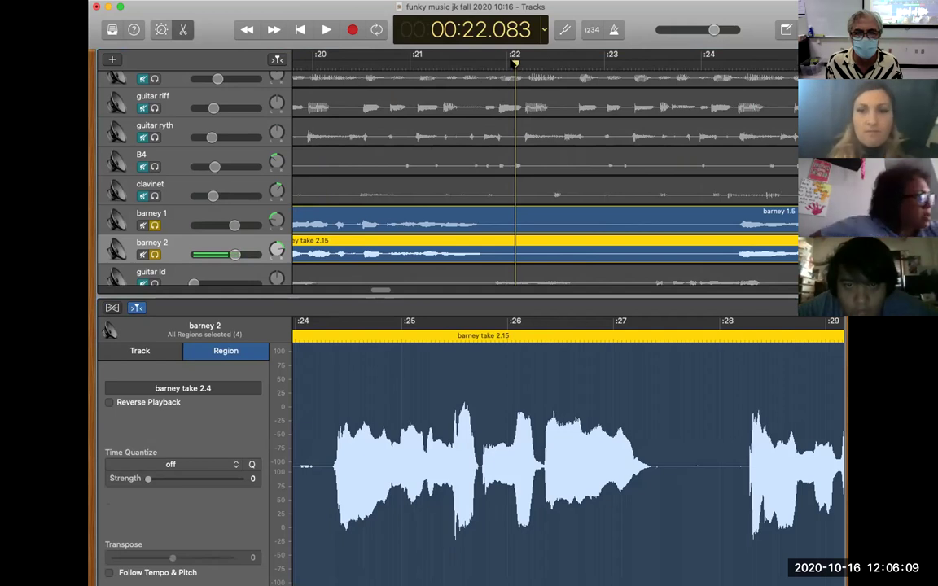
{"action": "left_click_drag", "start_coordinate": [515, 61], "coordinate": [403, 118]}
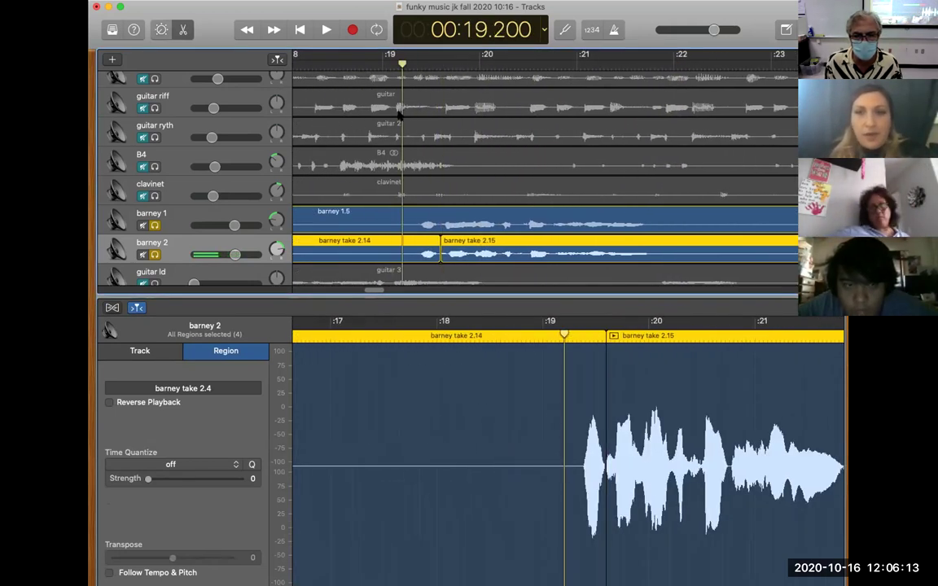
{"action": "key", "text": "space"}
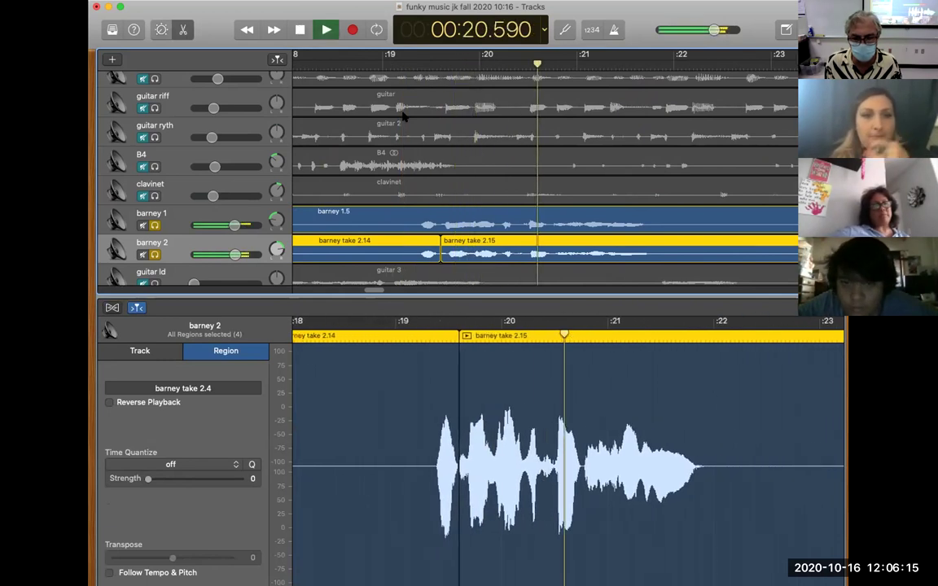
{"action": "key", "text": "space"}
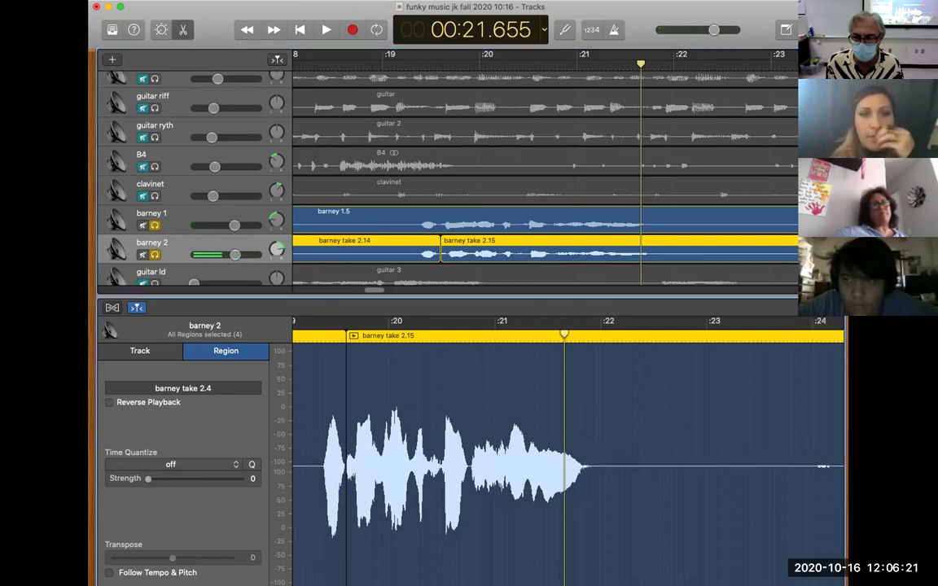
Split the barney 2 region again at 20.463 seconds and shift the short middle piece slightly earlier
{"action": "key", "text": "super+Right"}
{"action": "key", "text": "super+Right"}
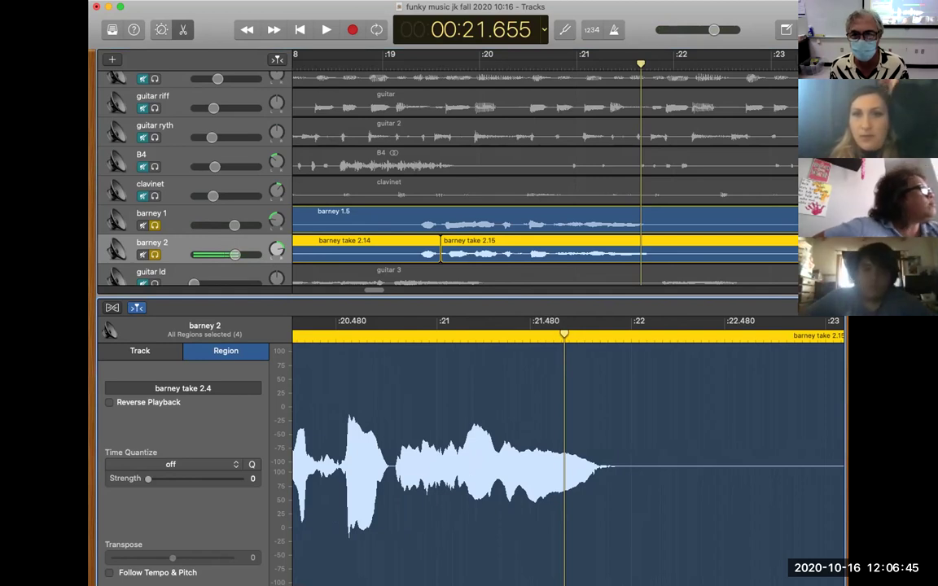
{"action": "key", "text": "super+Right"}
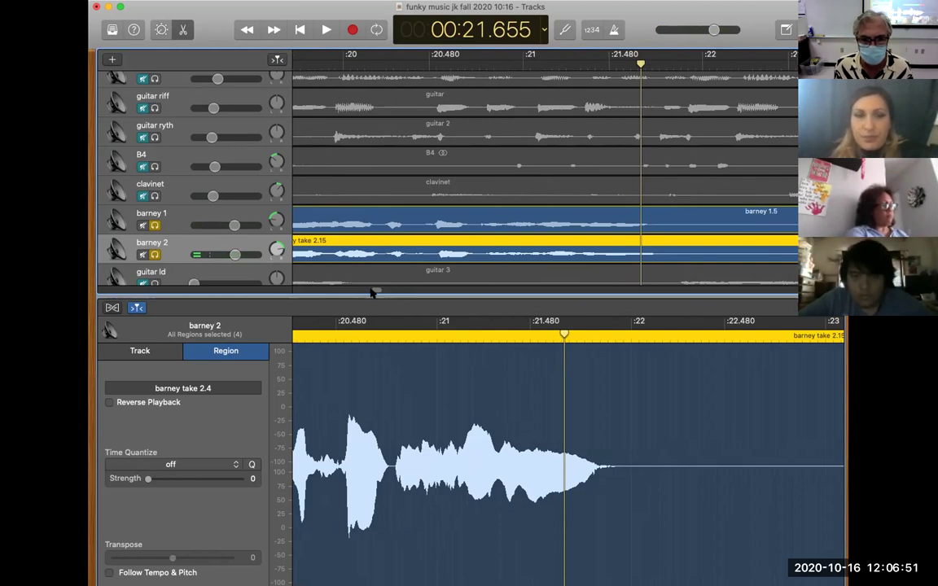
{"action": "scroll", "coordinate": [373, 290], "scroll_direction": "right", "scroll_amount": 2}
{"action": "scroll", "coordinate": [373, 291], "scroll_direction": "left", "scroll_amount": 6}
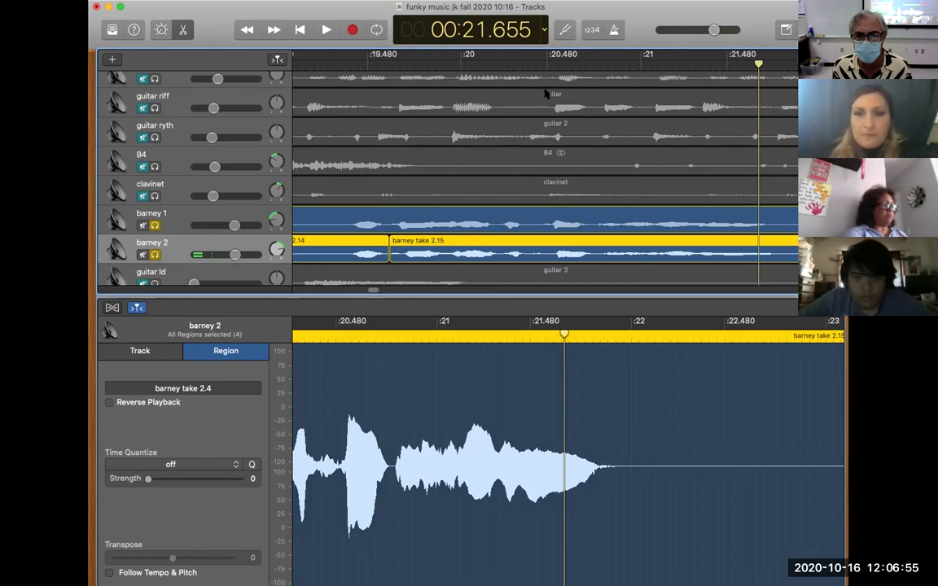
{"action": "left_click", "coordinate": [543, 63]}
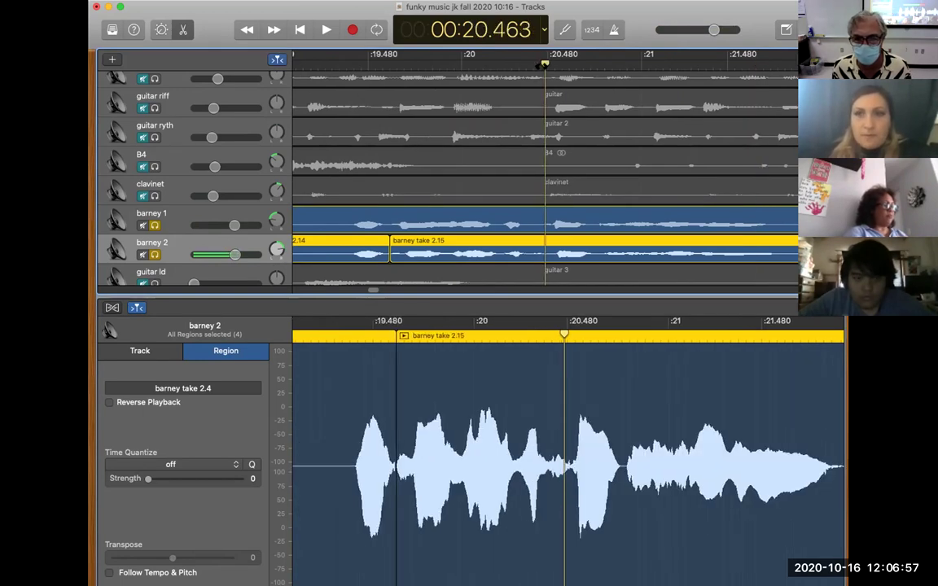
{"action": "key", "text": "super+t"}
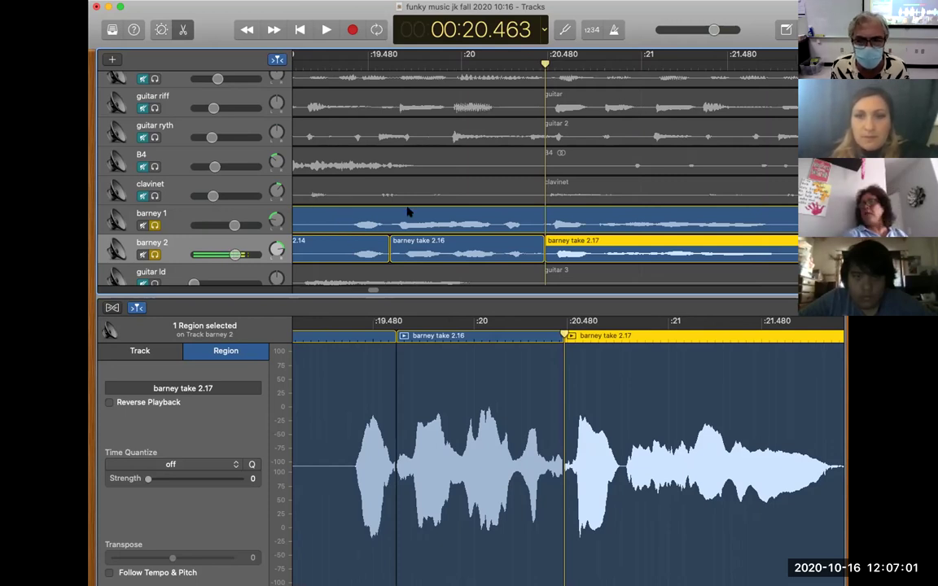
{"action": "left_click_drag", "start_coordinate": [429, 240], "coordinate": [424, 239]}
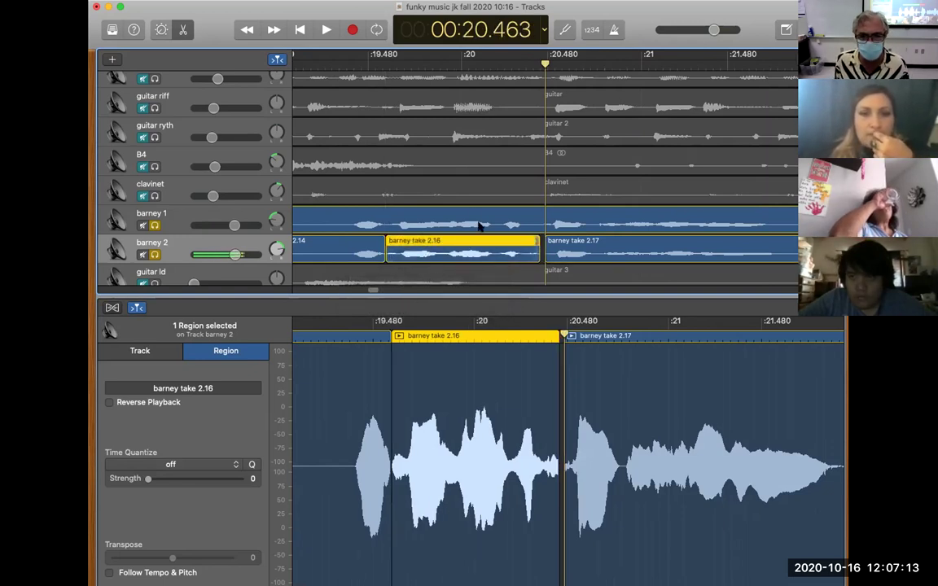
Replay the phrase three times from about 19.3 seconds to check the timing of the shifted middle piece
{"action": "left_click", "coordinate": [328, 61]}
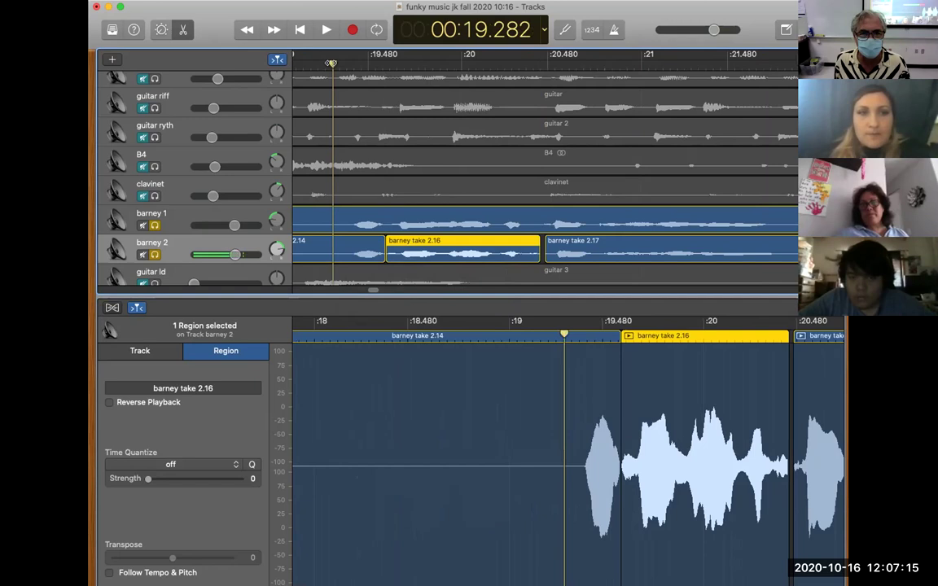
{"action": "key", "text": "space"}
{"action": "key", "text": "space"}
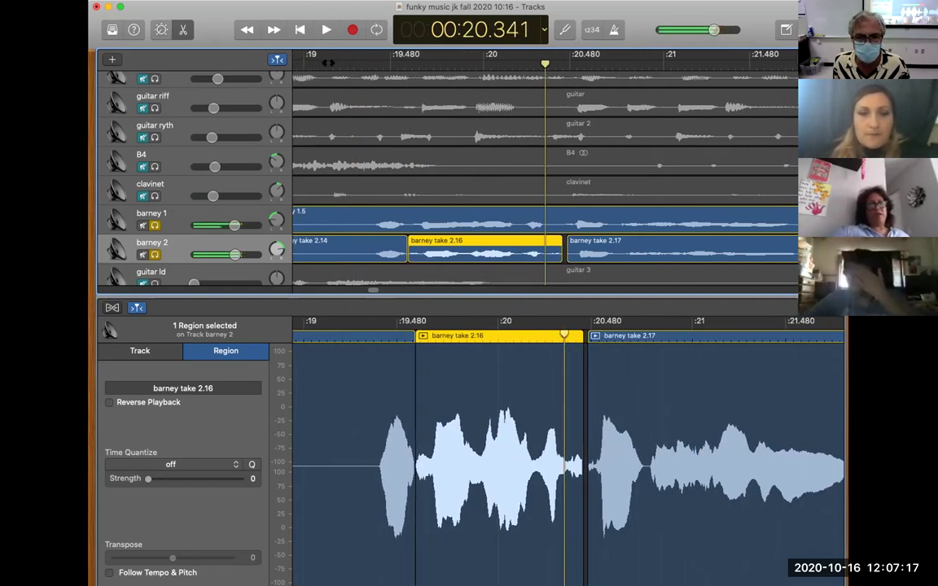
{"action": "left_click", "coordinate": [322, 61]}
{"action": "key", "text": "space"}
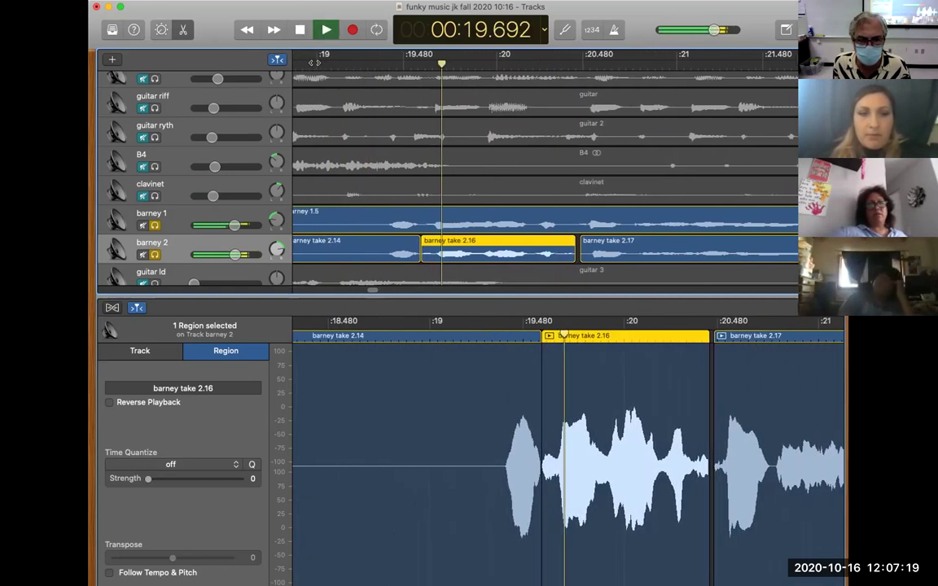
{"action": "key", "text": "space"}
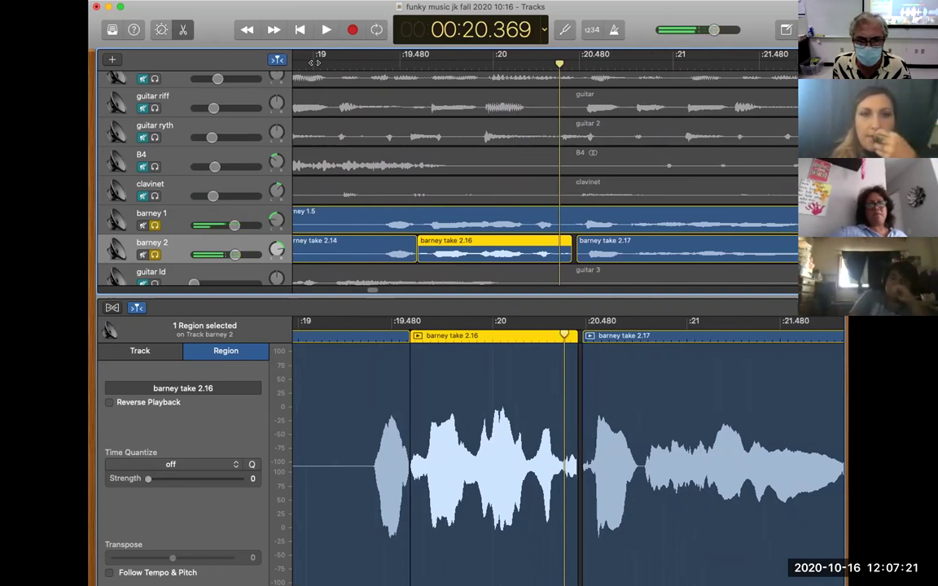
{"action": "left_click", "coordinate": [359, 65]}
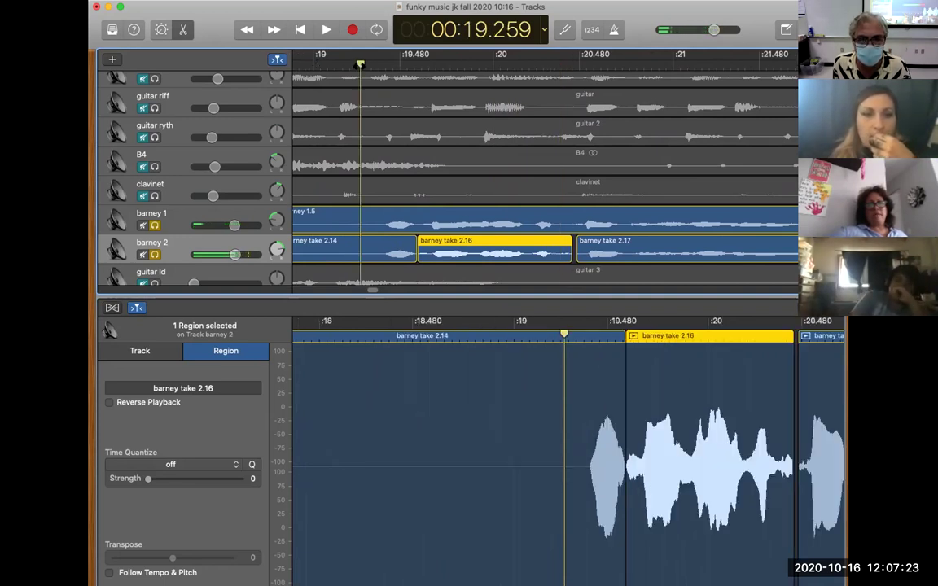
{"action": "key", "text": "space"}
{"action": "key", "text": "space"}
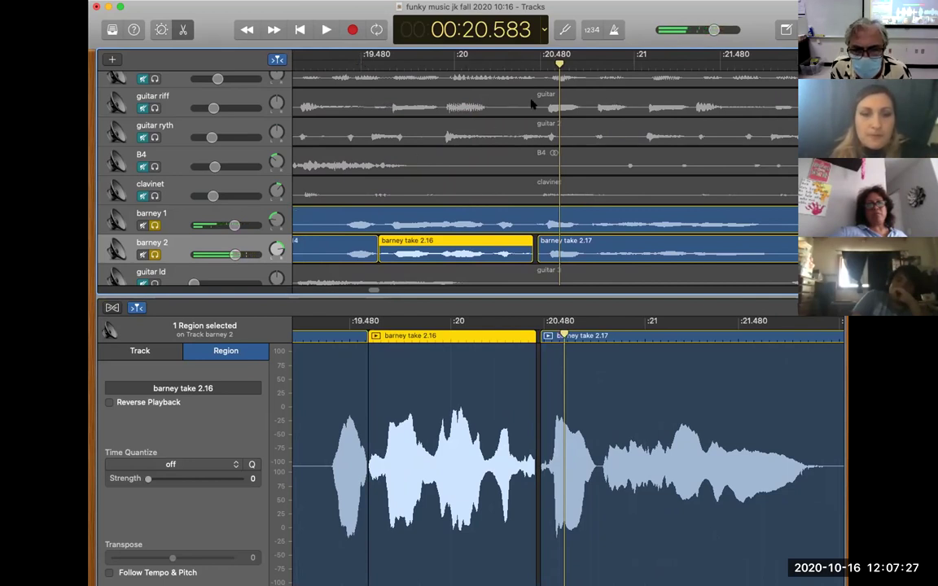
Replay both barney vocals across the shifted middle piece twice, starting from about 20.2 and 19.6 seconds
{"action": "left_click", "coordinate": [491, 66]}
{"action": "key", "text": "space"}
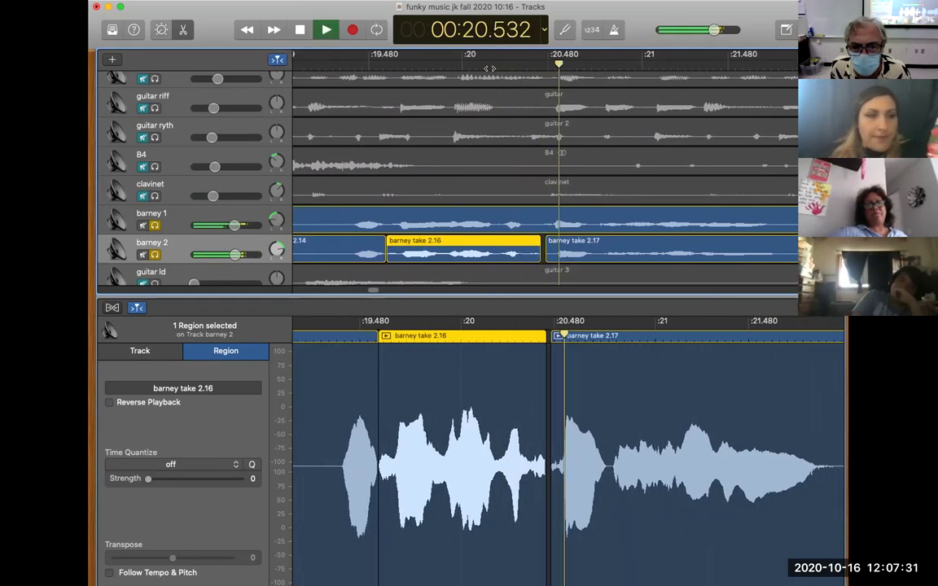
{"action": "key", "text": "space"}
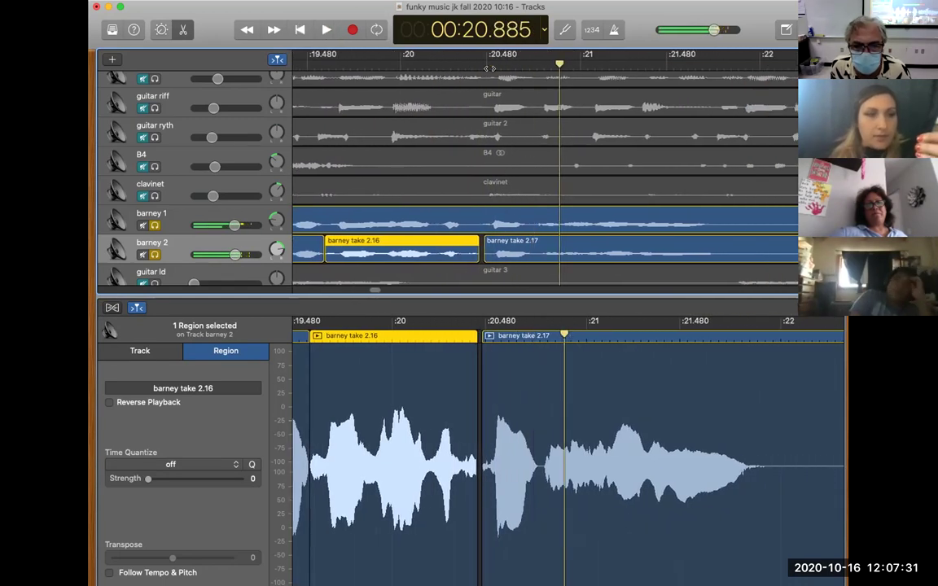
{"action": "left_click", "coordinate": [335, 63]}
{"action": "key", "text": "space"}
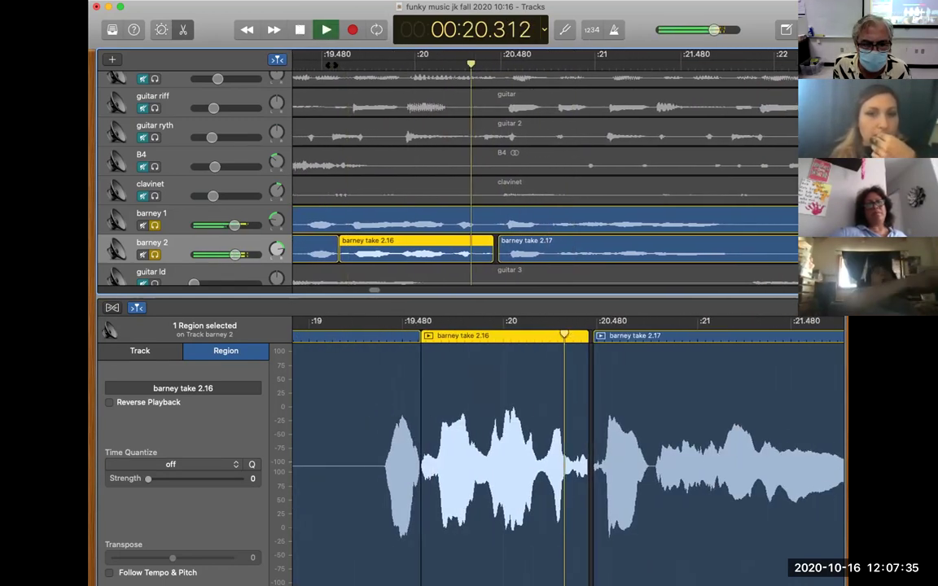
{"action": "key", "text": "space"}
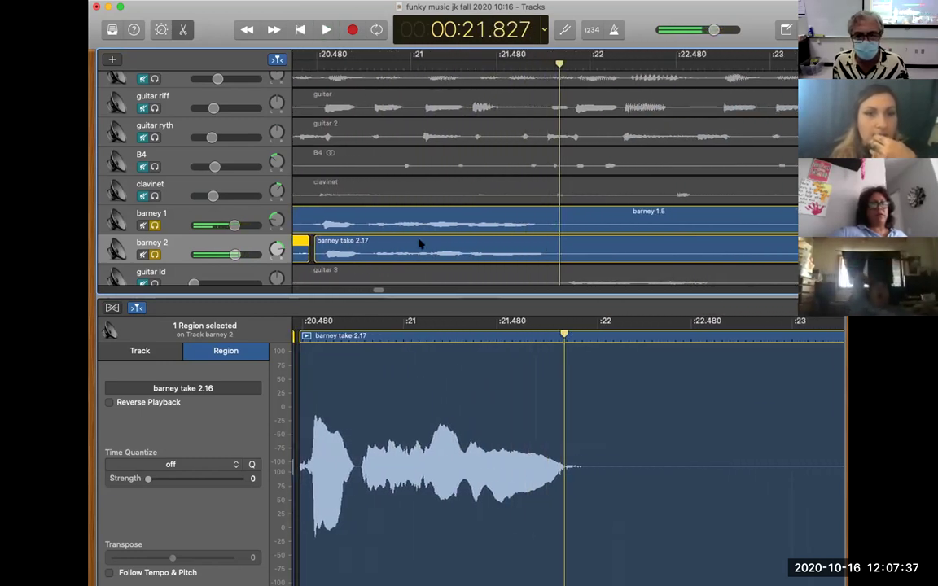
Play both barney vocals from about 19.4 seconds through 36 seconds to check the edited and following phrases
{"action": "left_click_drag", "start_coordinate": [379, 290], "coordinate": [375, 288]}
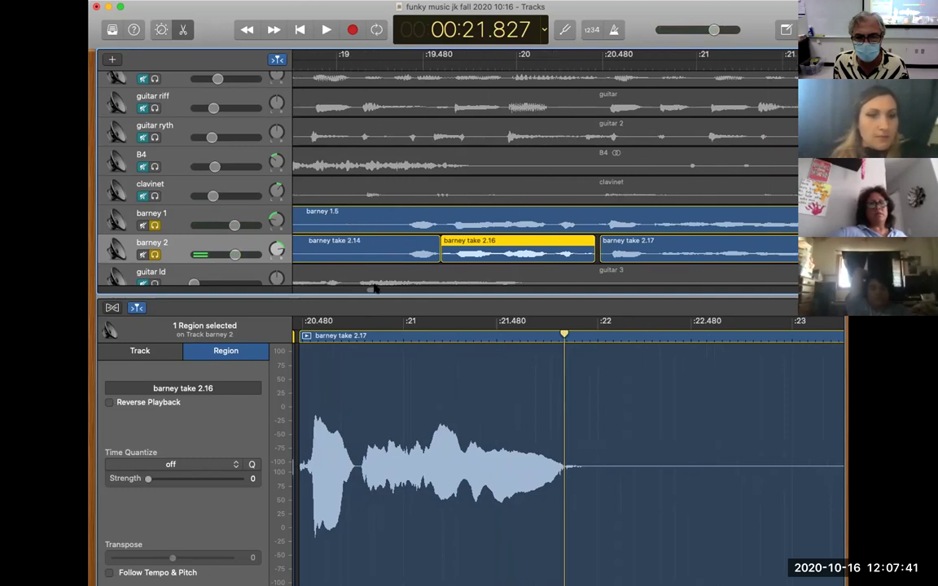
{"action": "left_click", "coordinate": [415, 63]}
{"action": "key", "text": "space"}
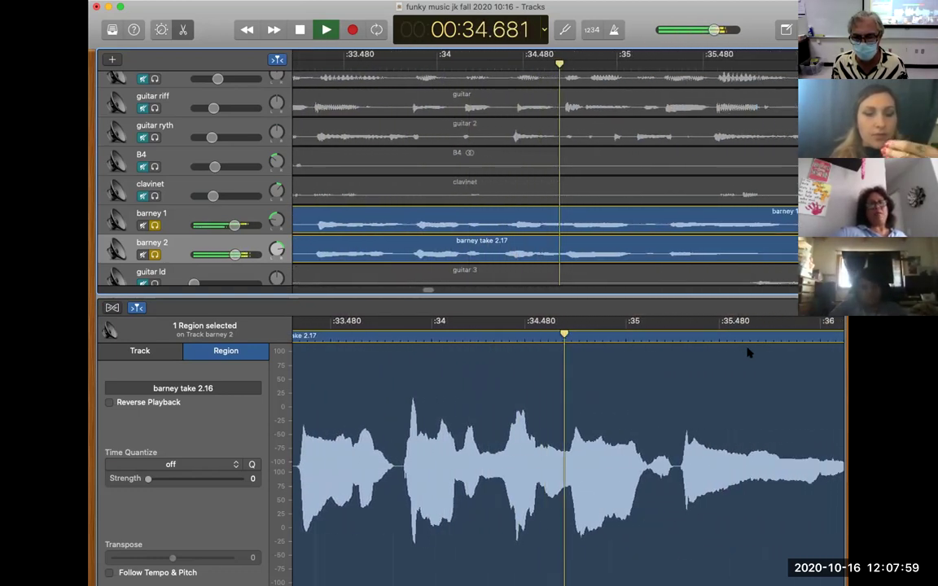
{"action": "key", "text": "space"}
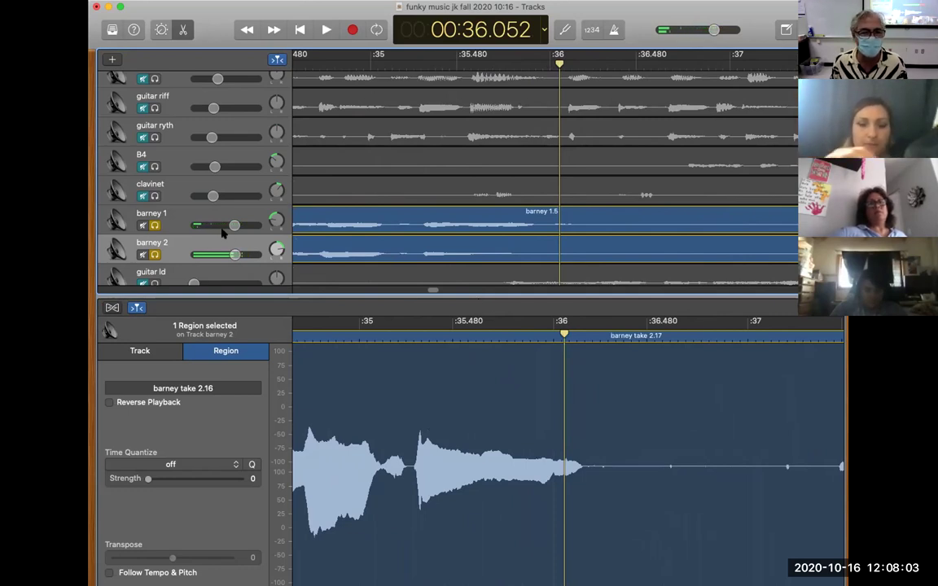
Leave only barney 1 soloed and select all regions of the barney 2 track
{"action": "left_click", "coordinate": [155, 225]}
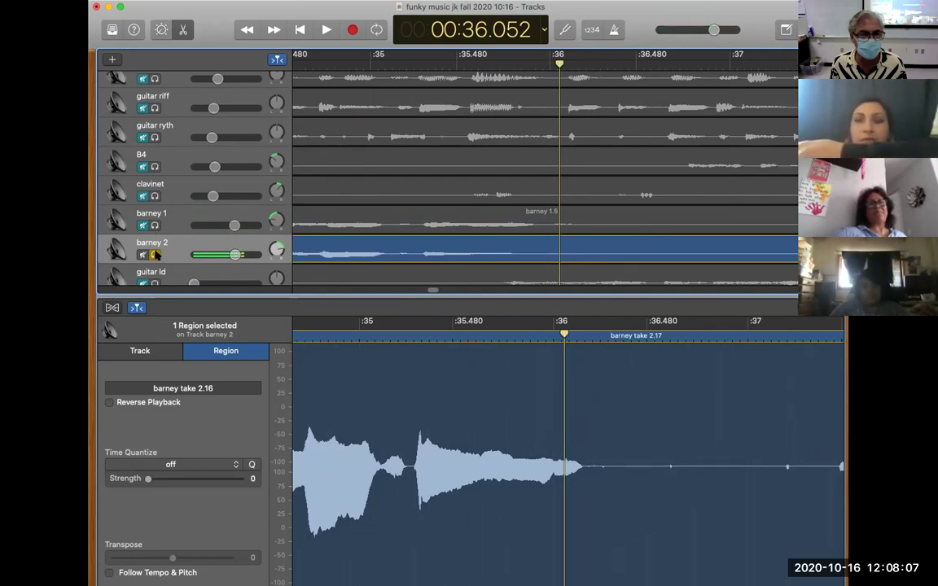
{"action": "left_click", "coordinate": [155, 255]}
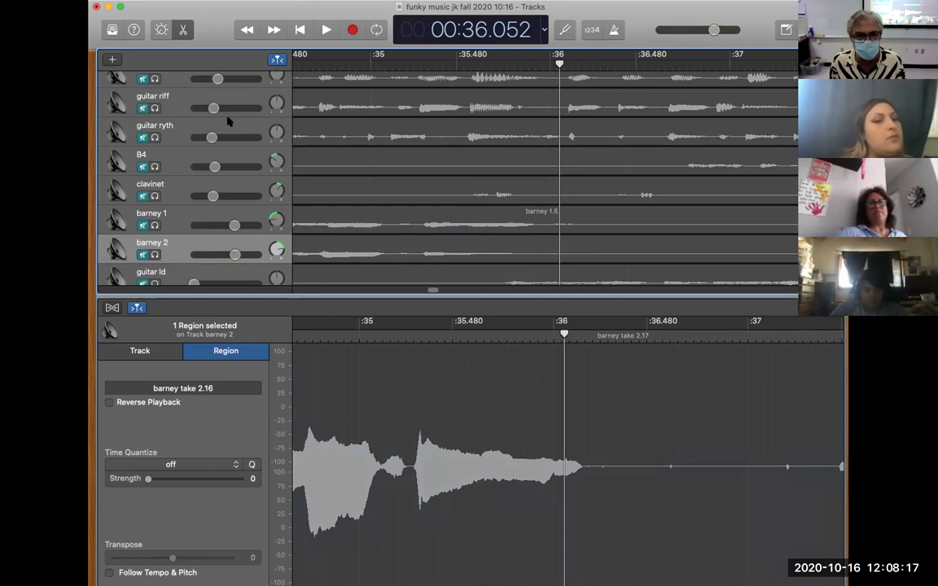
{"action": "left_click", "coordinate": [153, 226]}
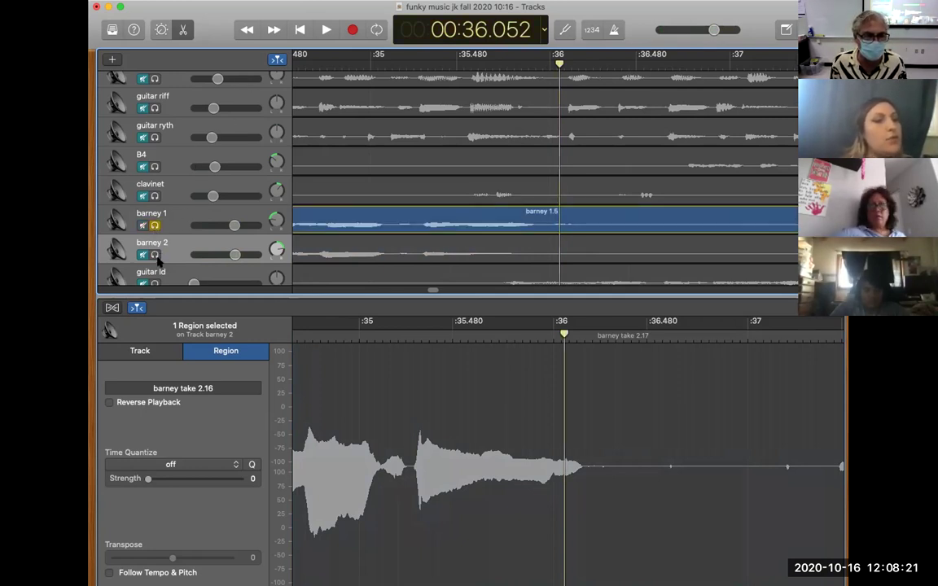
{"action": "left_click", "coordinate": [155, 256]}
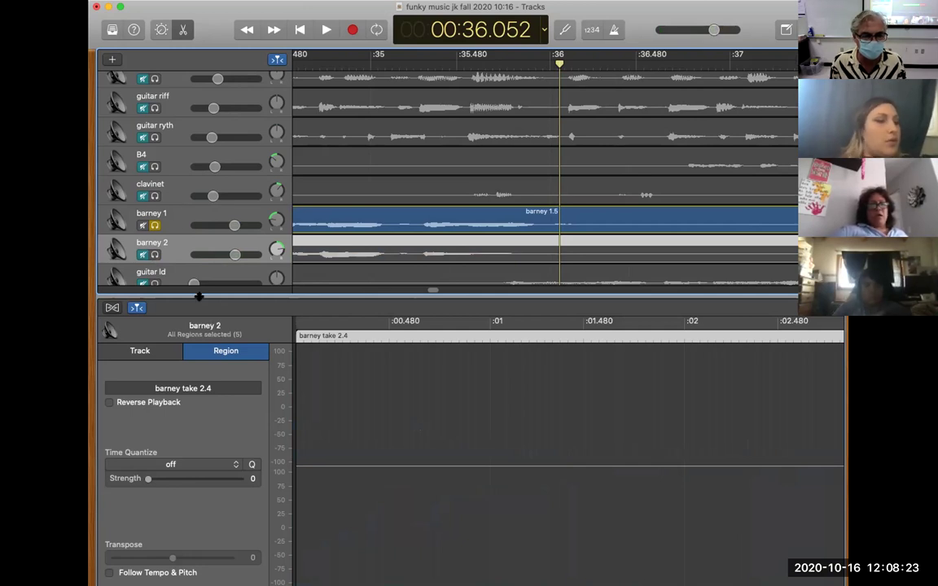
Close the audio editor and show the Smart Controls of the barney 2 track
{"action": "left_click", "coordinate": [130, 351]}
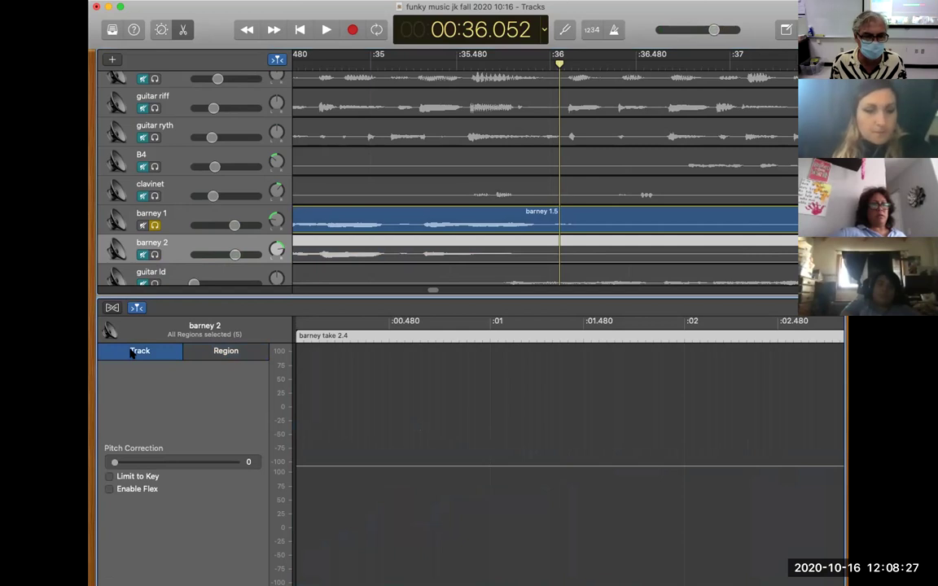
{"action": "left_click", "coordinate": [184, 29]}
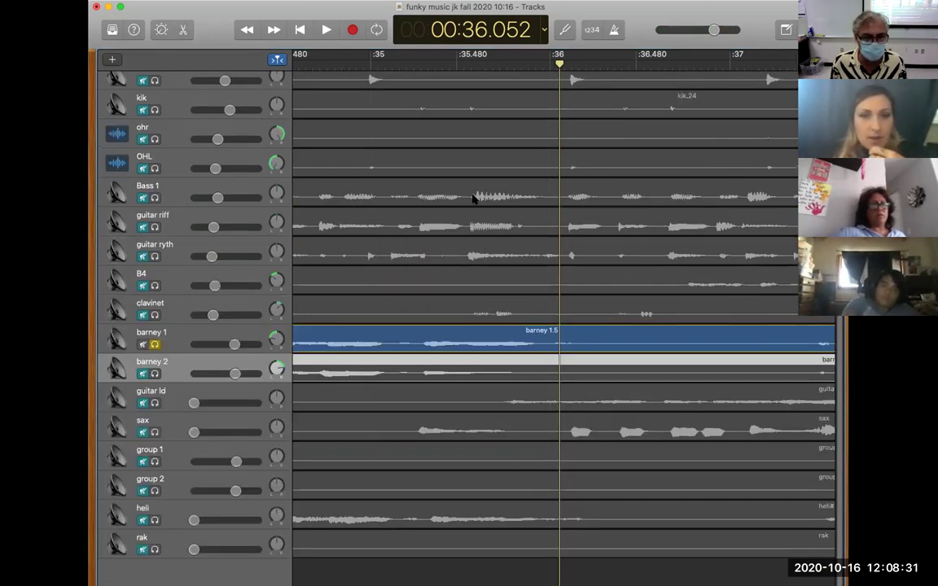
{"action": "left_click", "coordinate": [161, 30]}
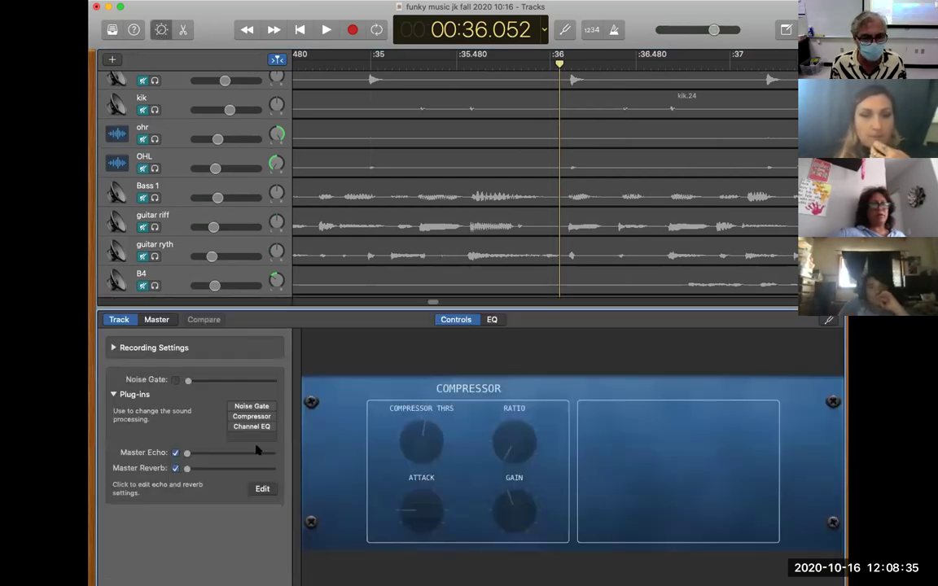
Remove the Noise Gate from barney 2's plug-ins and replace its Compressor with AUMultibandCompressor
{"action": "left_click", "coordinate": [266, 406]}
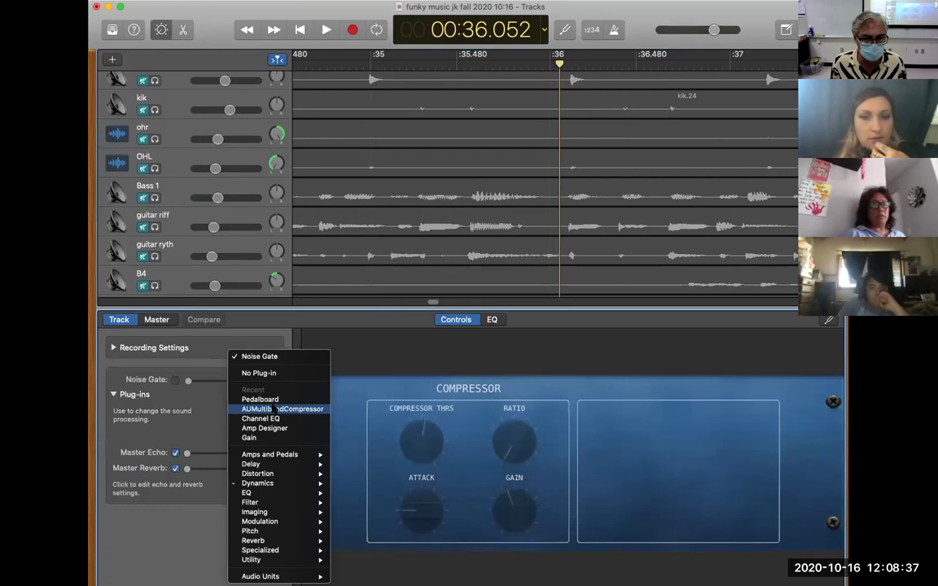
{"action": "left_click", "coordinate": [252, 373]}
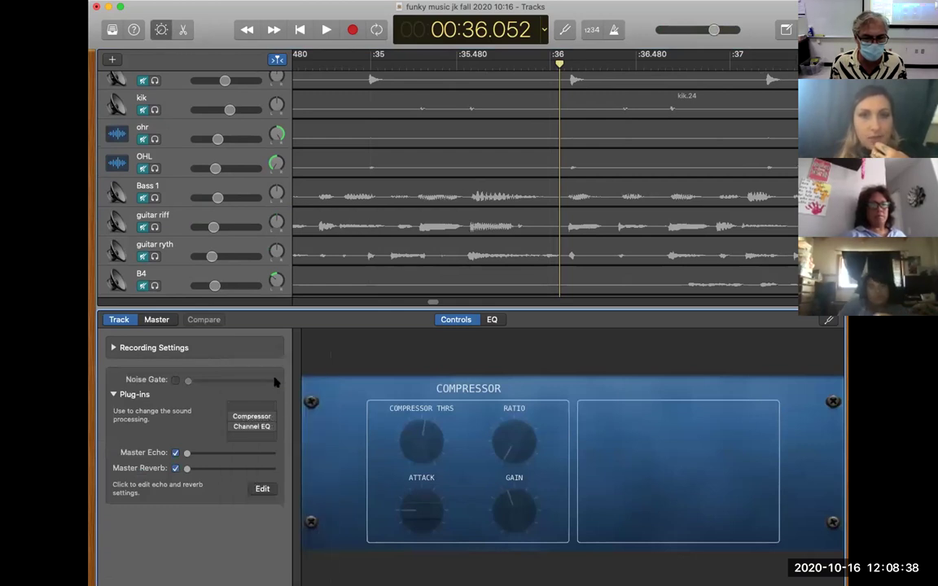
{"action": "left_click", "coordinate": [271, 419]}
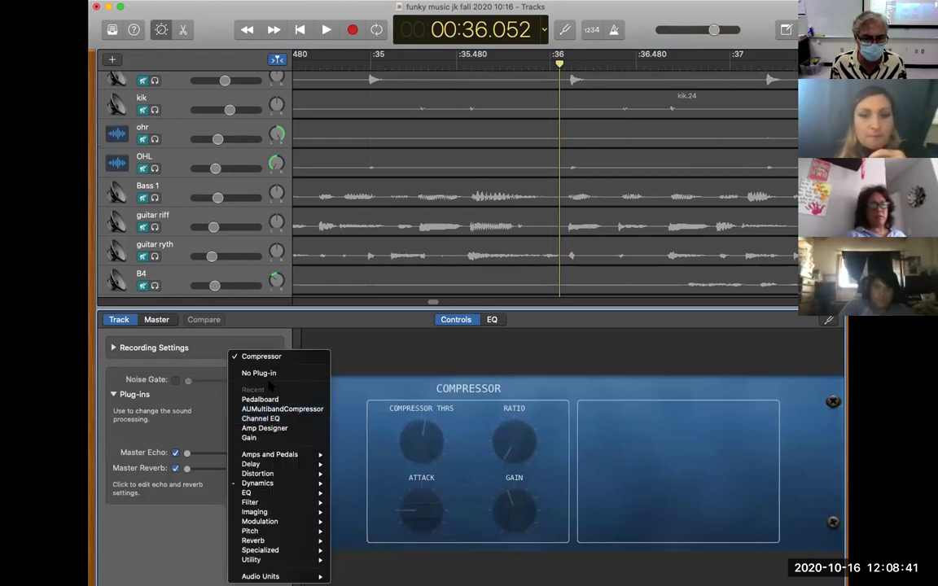
{"action": "left_click", "coordinate": [318, 410]}
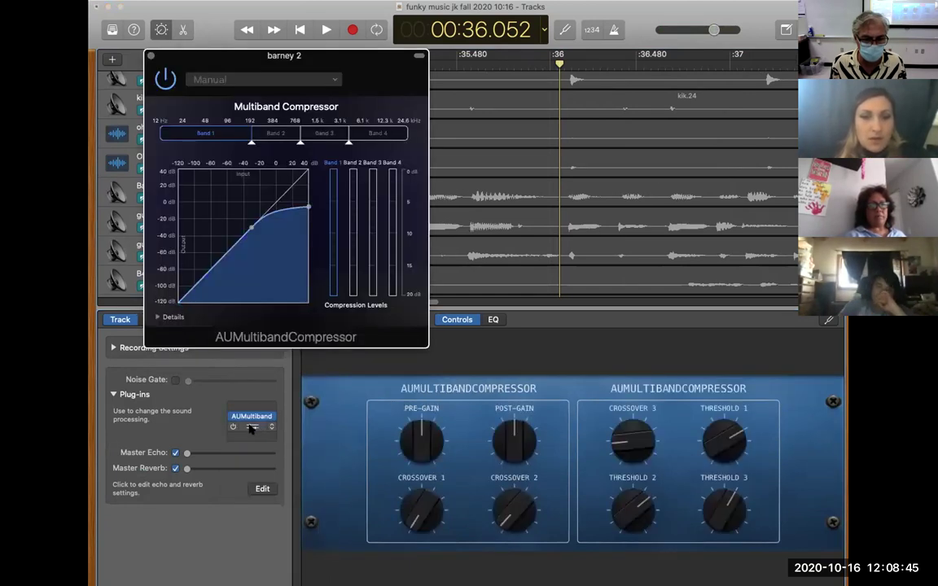
Move AUMultibandCompressor below Channel EQ in the plug-in chain and load its 2 band preset
{"action": "left_click_drag", "start_coordinate": [252, 417], "coordinate": [253, 419]}
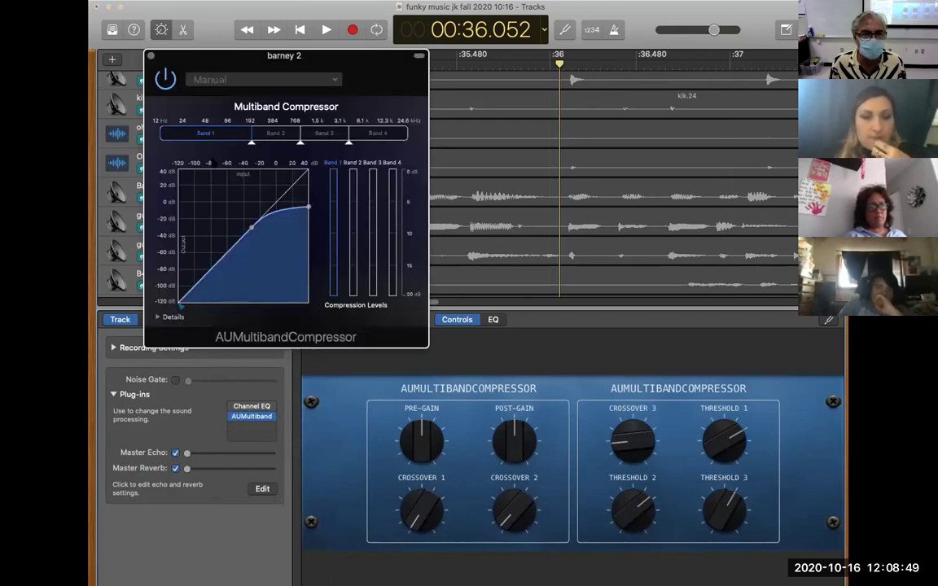
{"action": "left_click", "coordinate": [262, 79]}
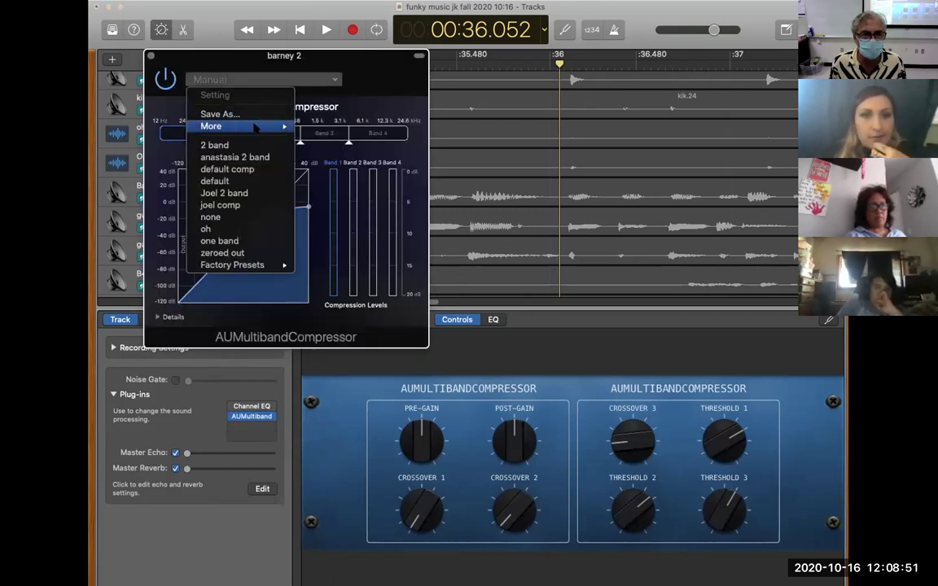
{"action": "left_click", "coordinate": [224, 145]}
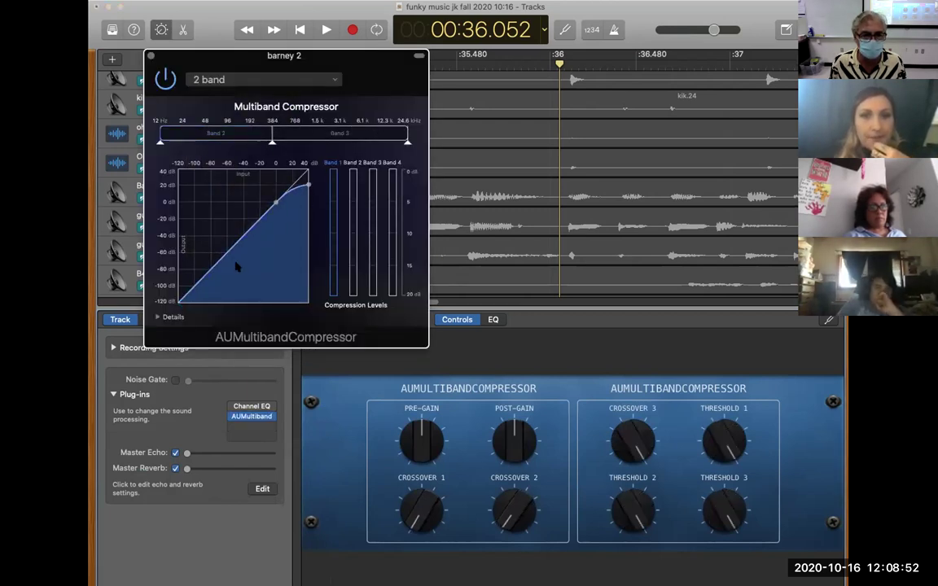
Insert a new Channel EQ at the start of barney 2's plug-in chain and remove the older Channel EQ
{"action": "left_click", "coordinate": [248, 402]}
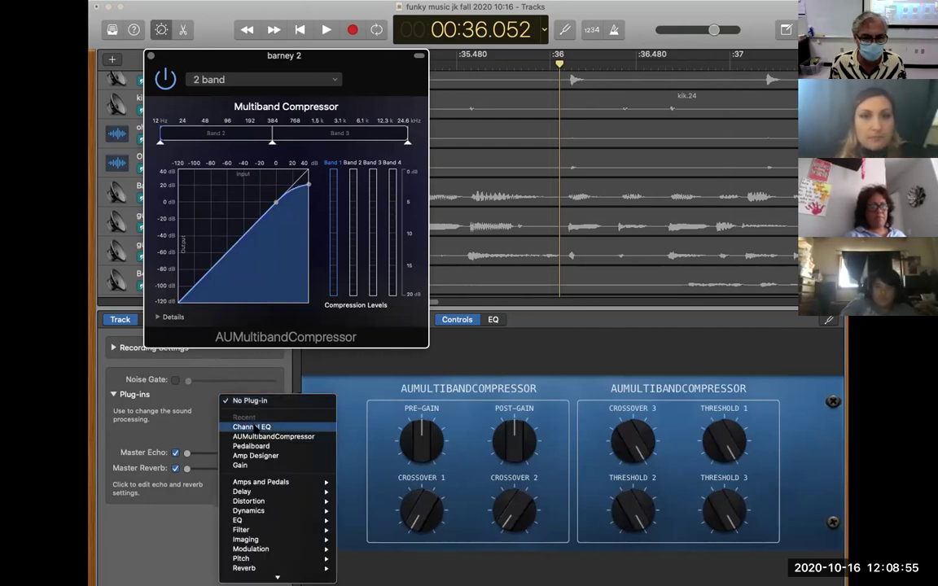
{"action": "left_click", "coordinate": [251, 427]}
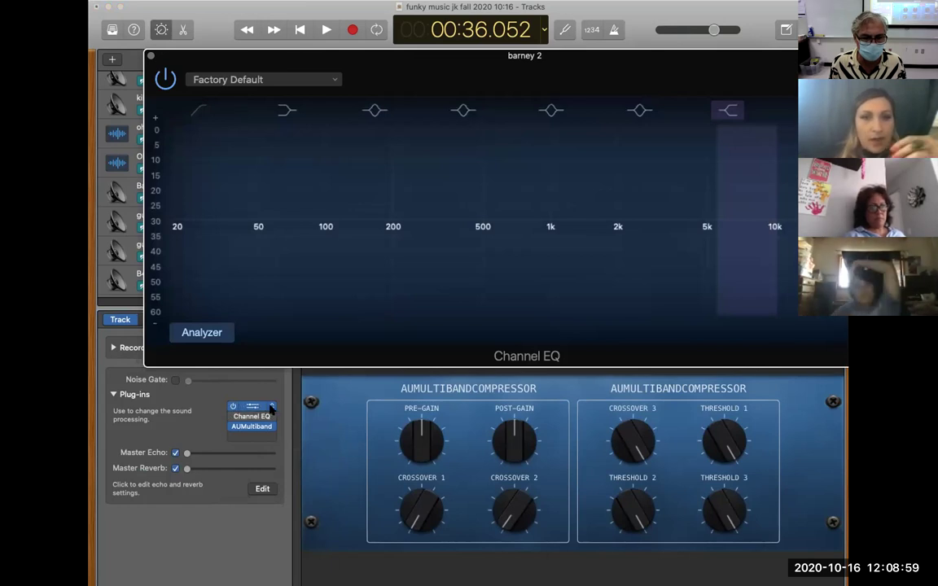
{"action": "left_click", "coordinate": [271, 407]}
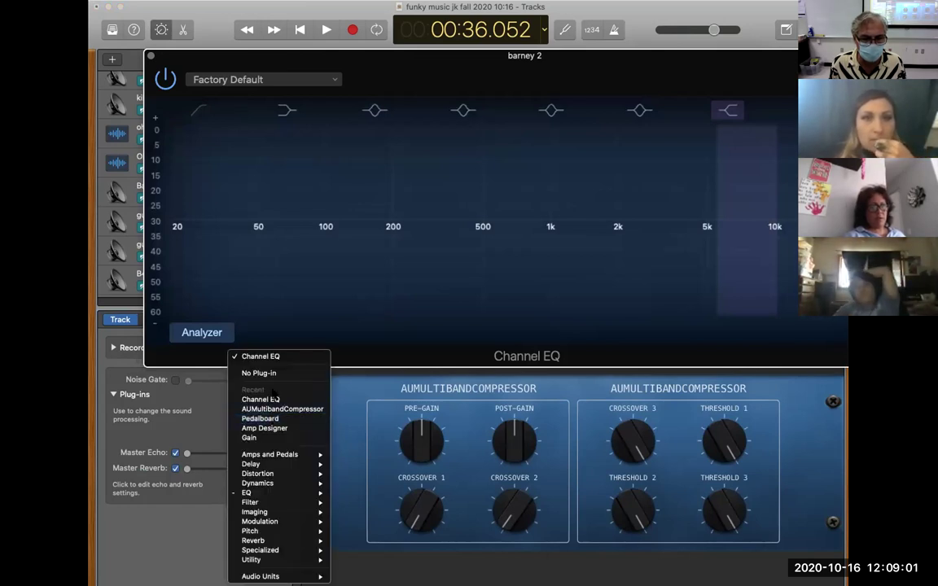
{"action": "left_click", "coordinate": [339, 310]}
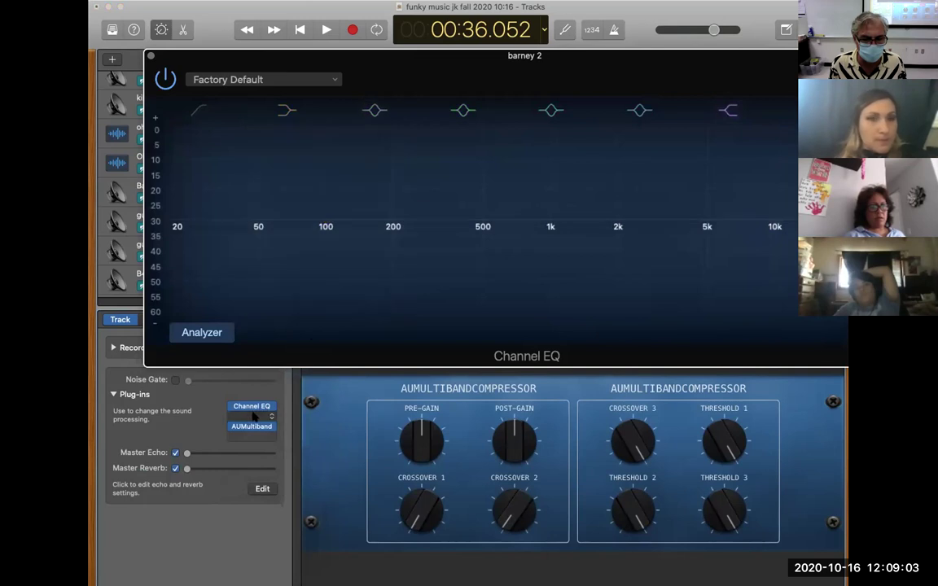
{"action": "mouse_move", "coordinate": [253, 404]}
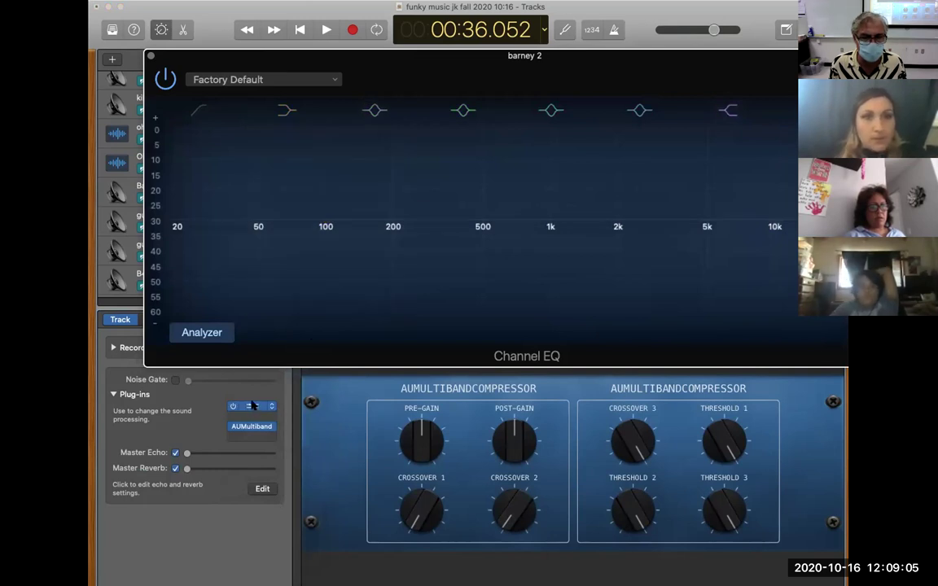
Set barney 2's Channel EQ low cut to 140 Hz with Q 0.75, playing the song before and after to check
{"action": "key", "text": "space"}
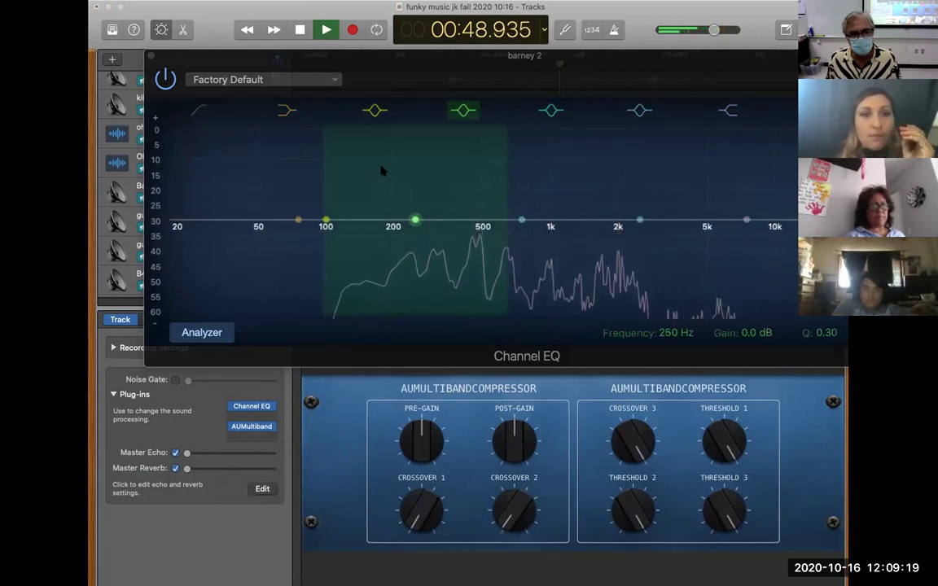
{"action": "left_click", "coordinate": [298, 29]}
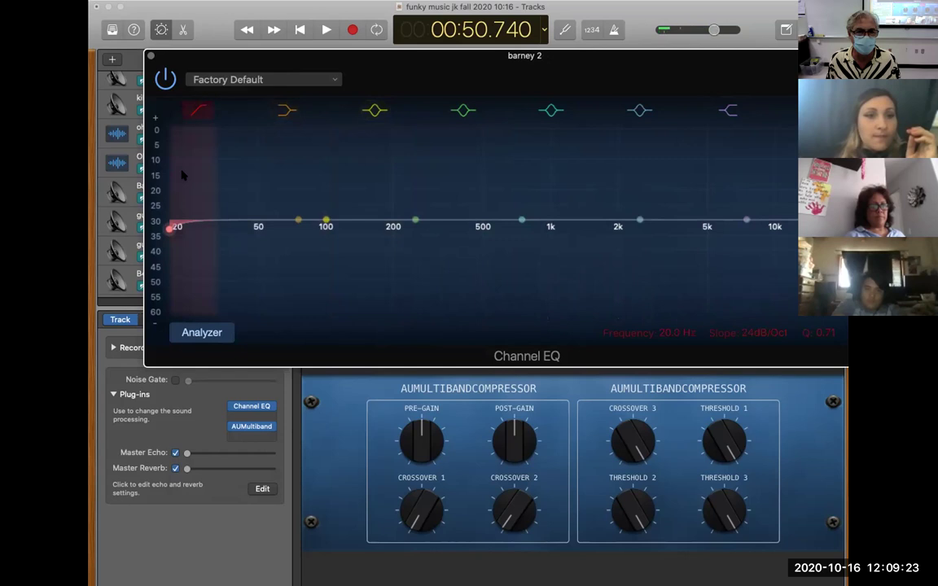
{"action": "left_click_drag", "start_coordinate": [170, 228], "coordinate": [372, 229]}
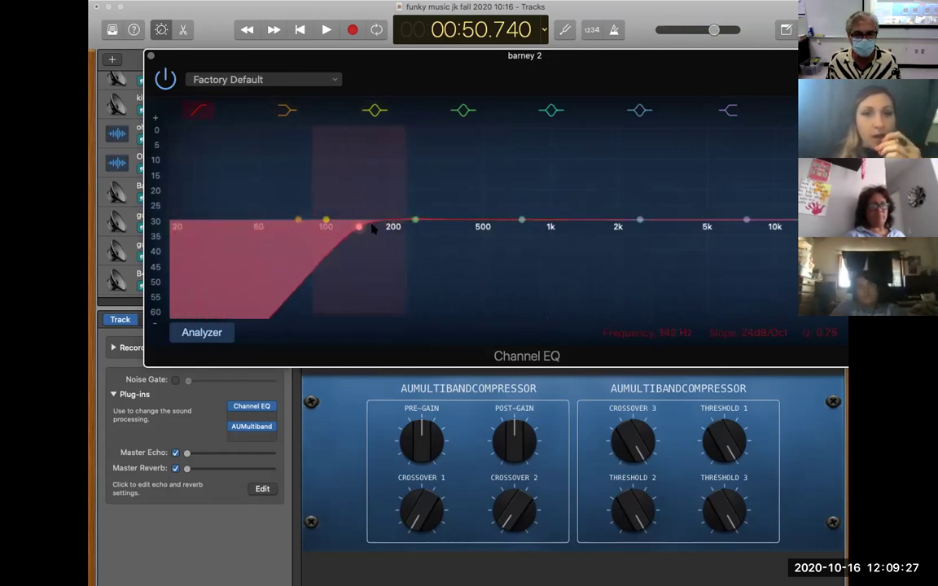
{"action": "key", "text": "space"}
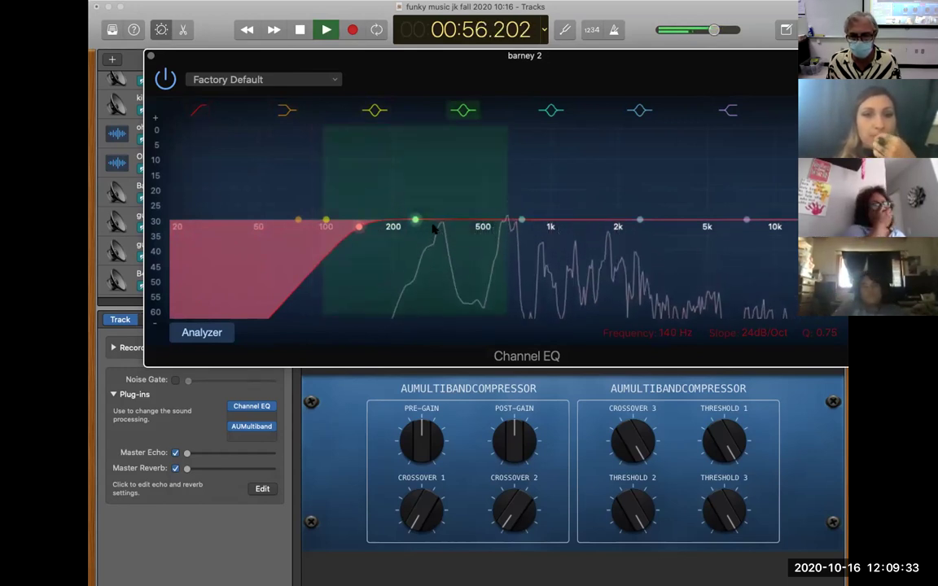
{"action": "key", "text": "space"}
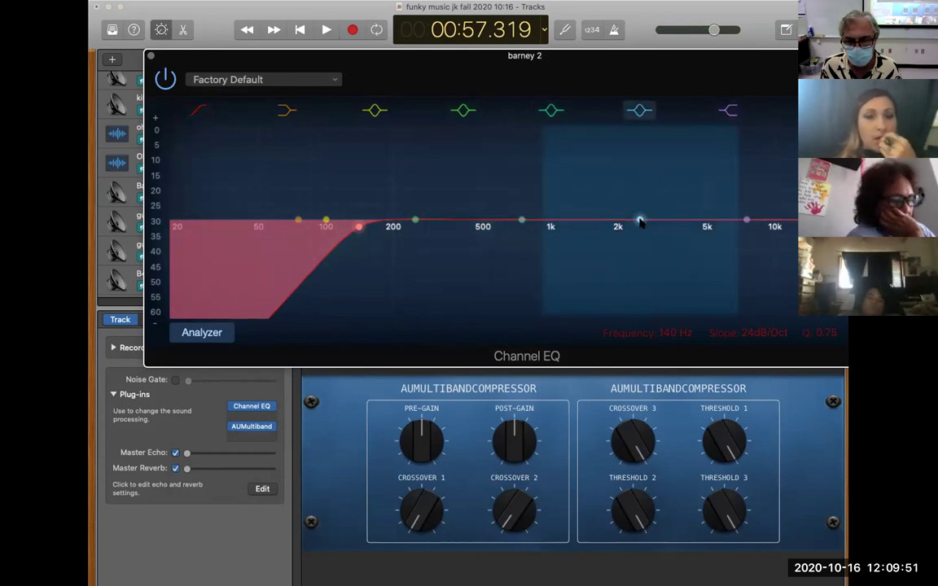
Set the upper-mid band of barney 2's Channel EQ to Q 2.00 and boost it +2.0 dB at 4450 Hz during playback
{"action": "left_click_drag", "start_coordinate": [639, 219], "coordinate": [682, 217]}
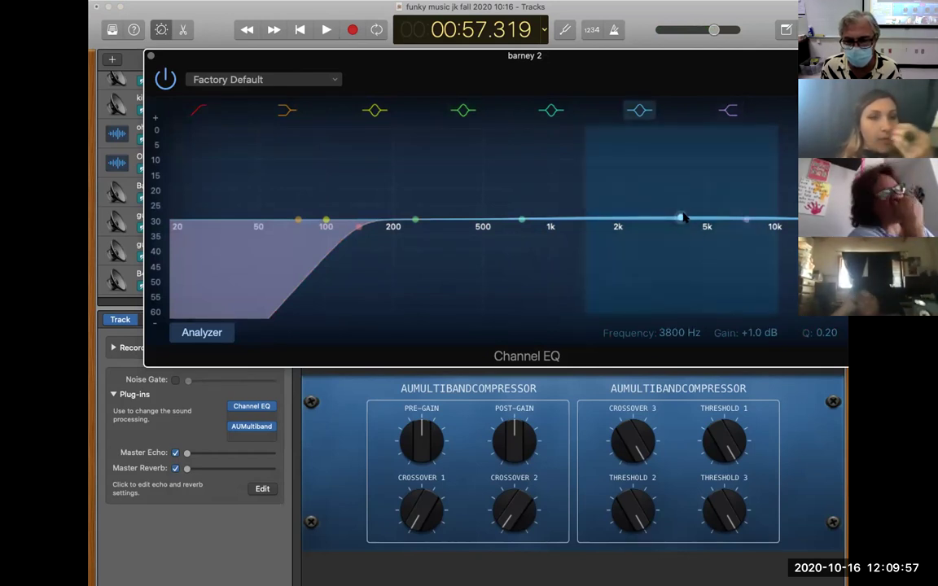
{"action": "left_click_drag", "start_coordinate": [825, 332], "coordinate": [826, 333]}
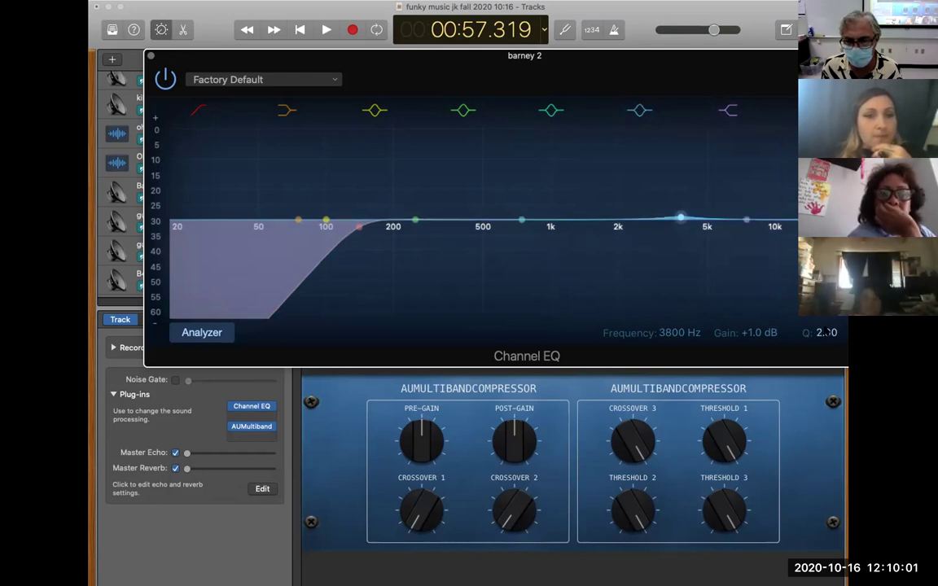
{"action": "key", "text": "space"}
{"action": "left_click_drag", "start_coordinate": [680, 217], "coordinate": [684, 211]}
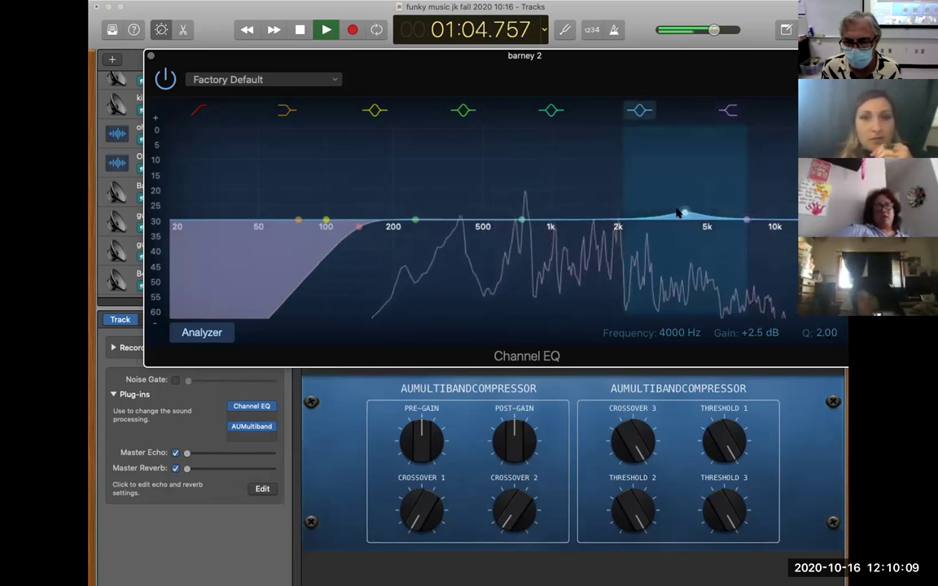
{"action": "left_click_drag", "start_coordinate": [678, 213], "coordinate": [696, 215]}
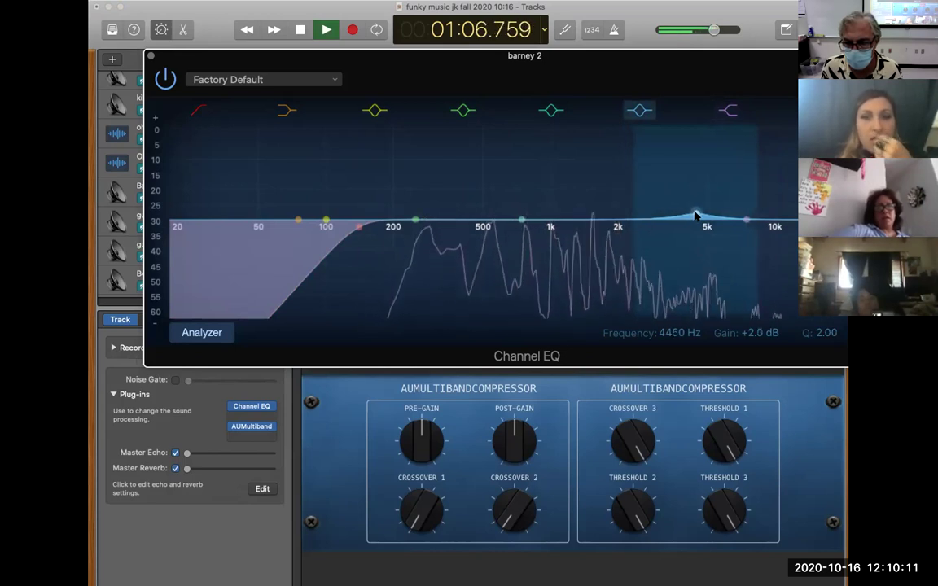
Widen the 4450 Hz band of barney 2's Channel EQ to Q 0.93 and stop playback
{"action": "left_click_drag", "start_coordinate": [696, 213], "coordinate": [697, 204]}
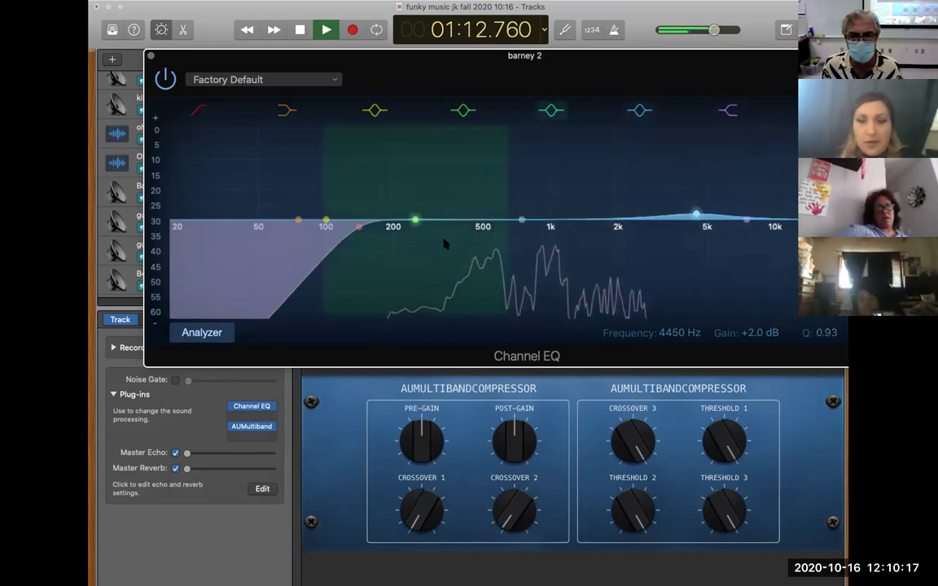
{"action": "key", "text": "space"}
Open barney 2's AUMultibandCompressor and raise the crossover between Band 2 and Band 3 to 589 Hz, playing the song briefly
{"action": "mouse_move", "coordinate": [252, 429]}
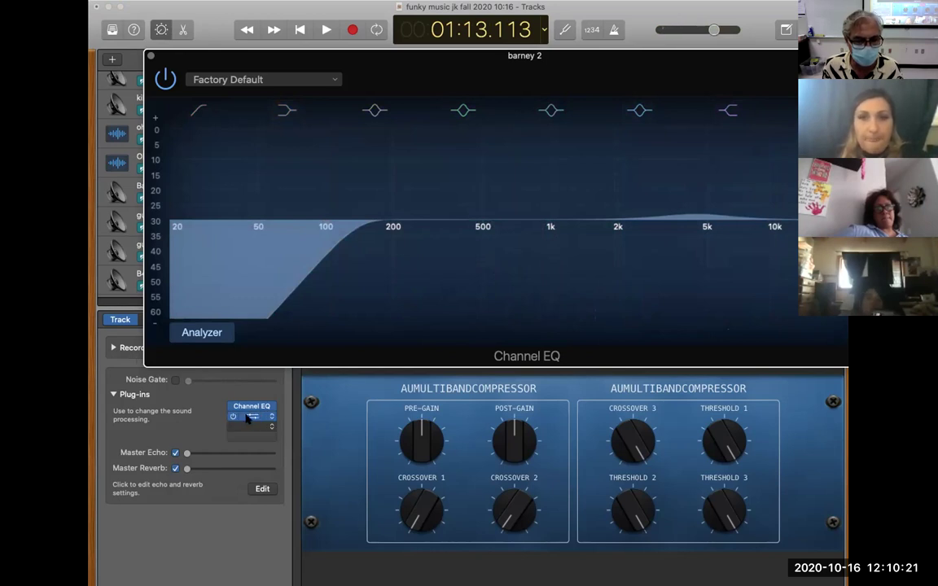
{"action": "left_click", "coordinate": [250, 416]}
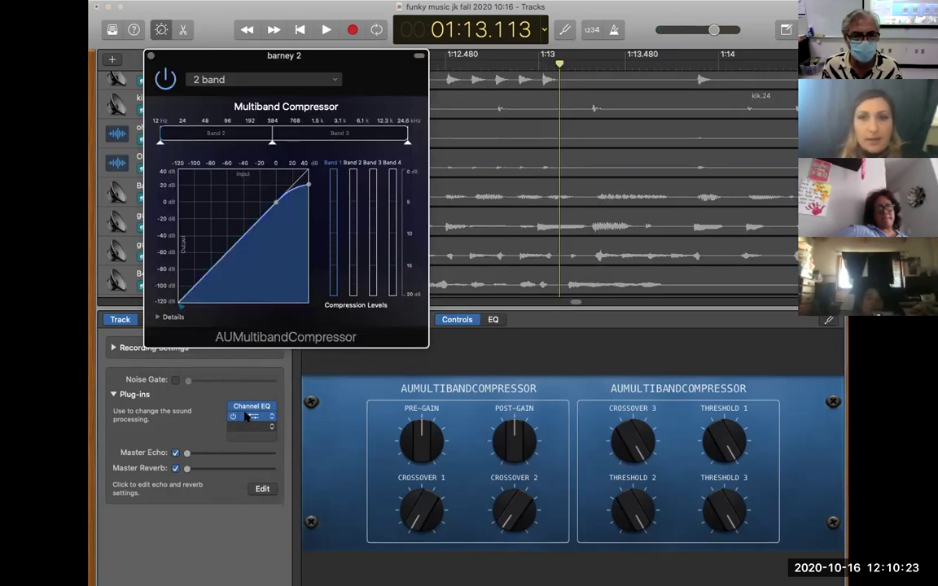
{"action": "key", "text": "space"}
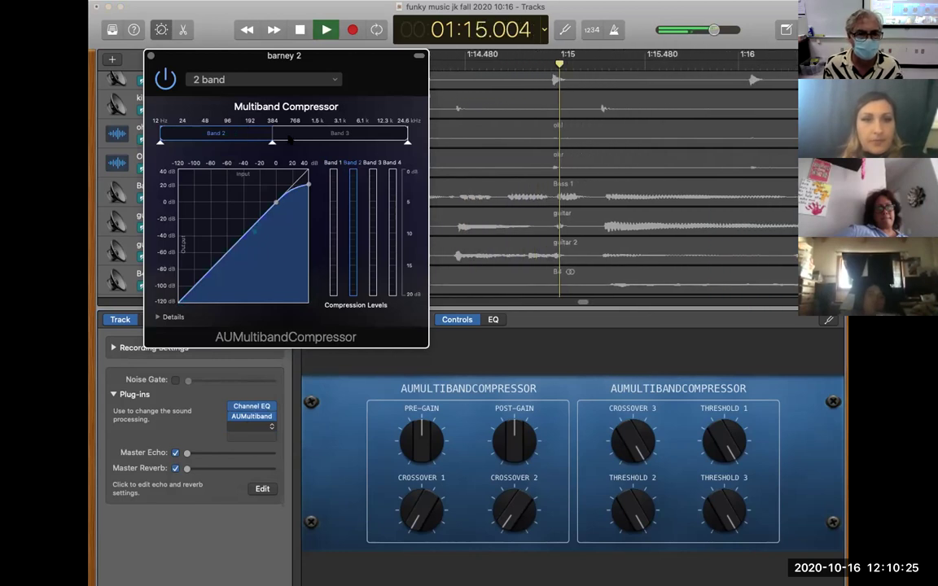
{"action": "key", "text": "space"}
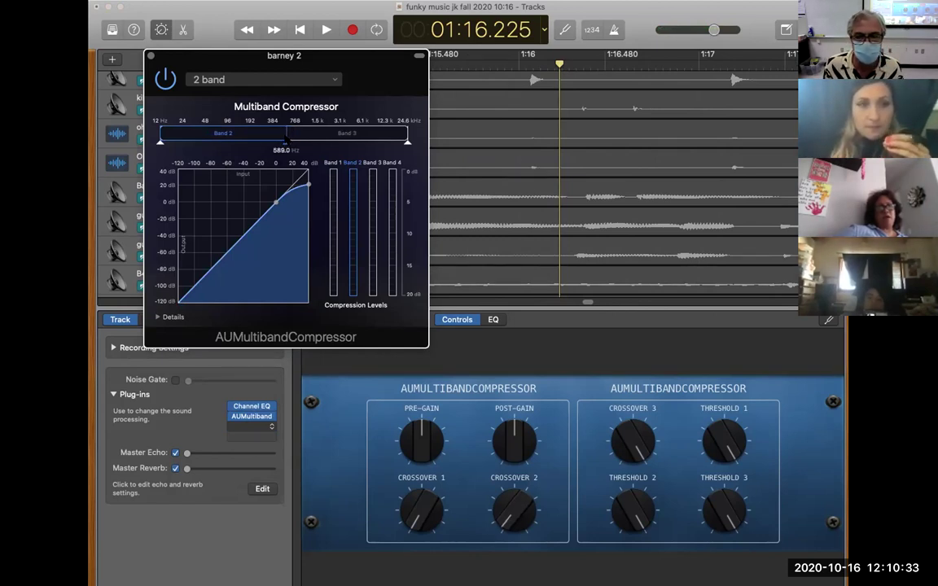
{"action": "left_click_drag", "start_coordinate": [195, 55], "coordinate": [447, 258]}
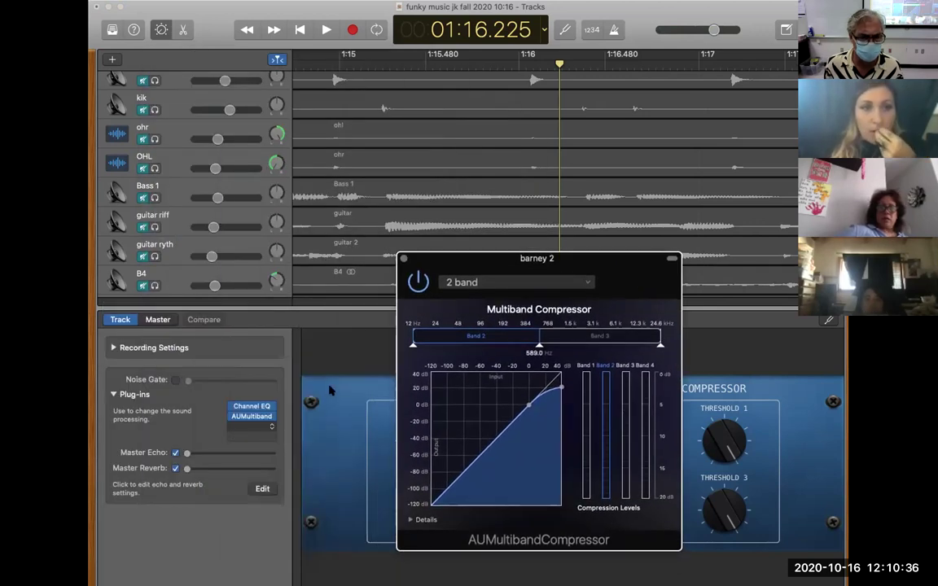
Play the song with barney 2's Channel EQ open and leave only the barney 1 track soloed
{"action": "left_click", "coordinate": [252, 409]}
{"action": "key", "text": "space"}
{"action": "left_click_drag", "start_coordinate": [691, 289], "coordinate": [304, 140]}
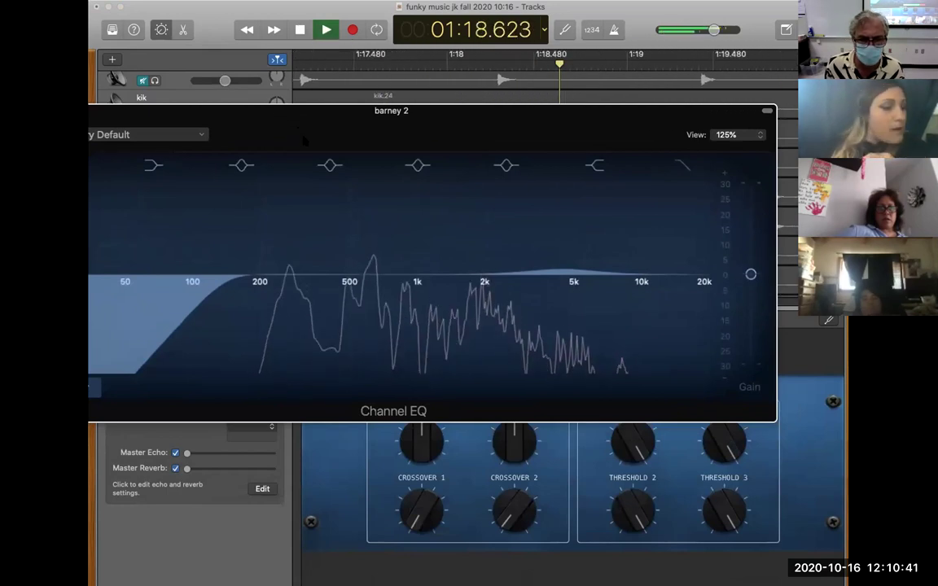
{"action": "mouse_move", "coordinate": [341, 214]}
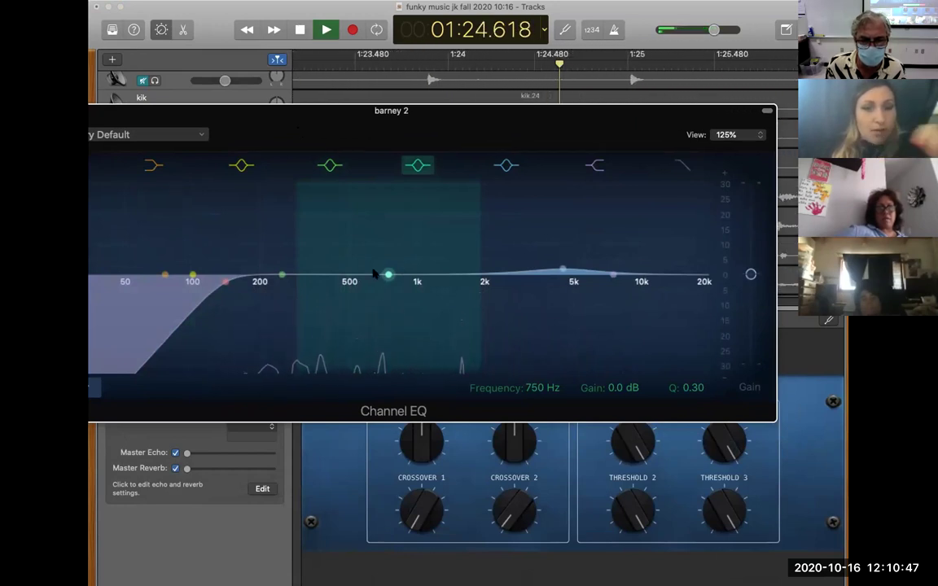
{"action": "left_click_drag", "start_coordinate": [373, 125], "coordinate": [480, 342]}
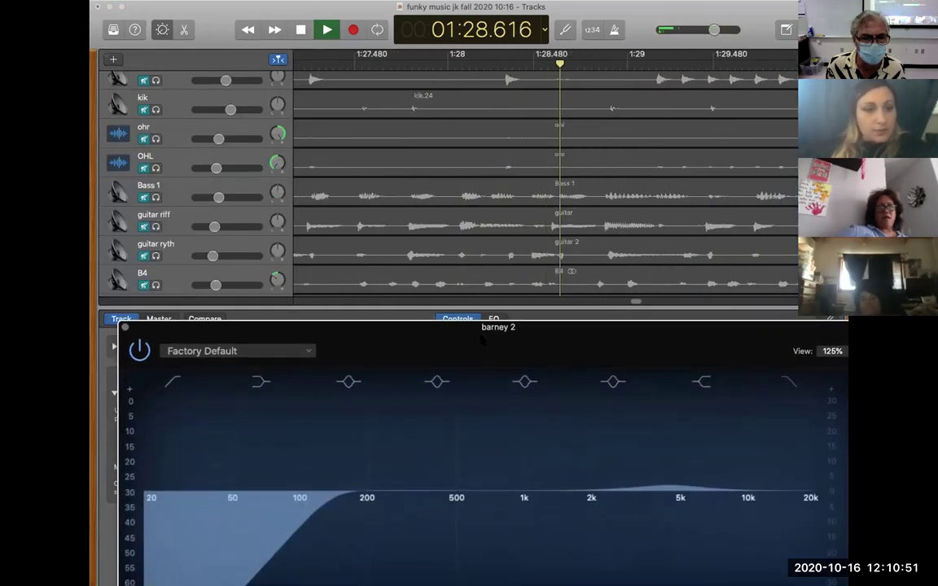
{"action": "scroll", "coordinate": [187, 244], "scroll_direction": "down", "scroll_amount": 2}
{"action": "scroll", "coordinate": [186, 243], "scroll_direction": "up", "scroll_amount": 3}
{"action": "scroll", "coordinate": [186, 240], "scroll_direction": "up", "scroll_amount": 1}
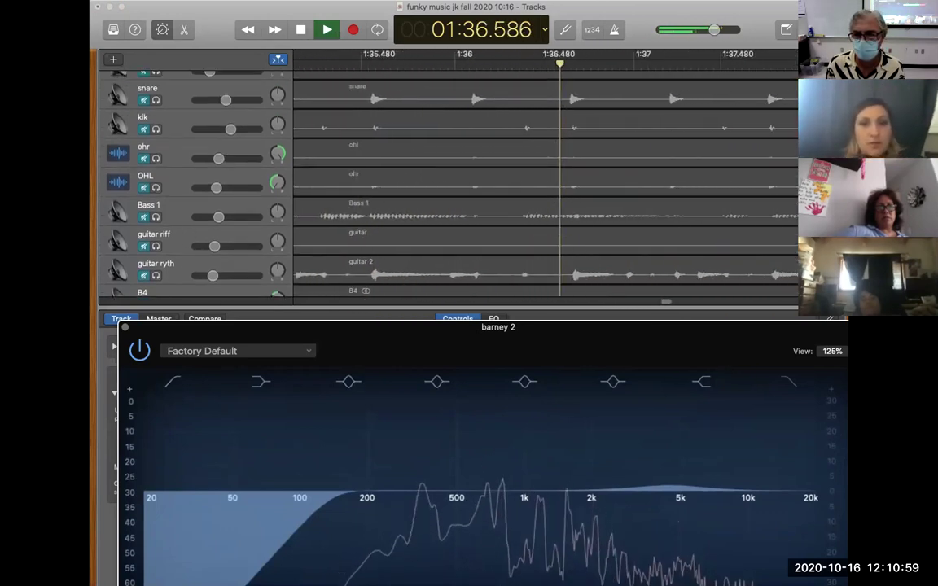
{"action": "scroll", "coordinate": [186, 240], "scroll_direction": "down", "scroll_amount": 10}
{"action": "scroll", "coordinate": [195, 187], "scroll_direction": "up", "scroll_amount": 5}
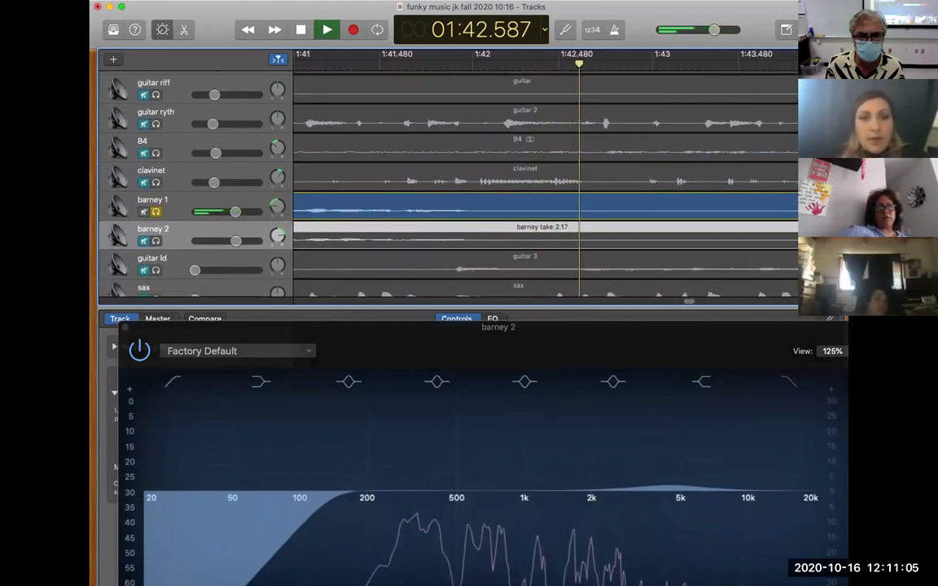
{"action": "left_click_drag", "start_coordinate": [618, 327], "coordinate": [567, 36]}
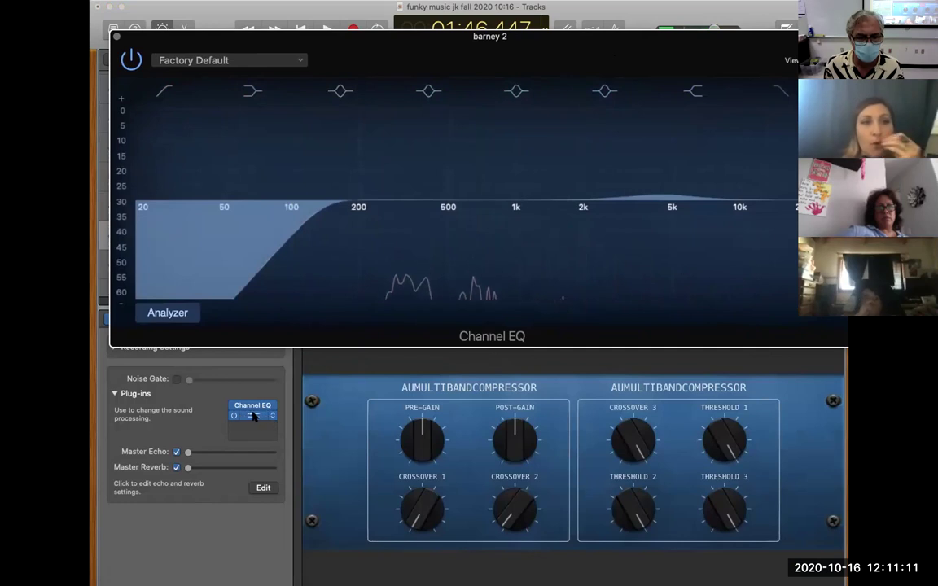
Set the Band 2 threshold of barney 2's AUMultibandCompressor to -20.36 dB while playing the song from about 0:44, and stop playback
{"action": "left_click", "coordinate": [253, 416]}
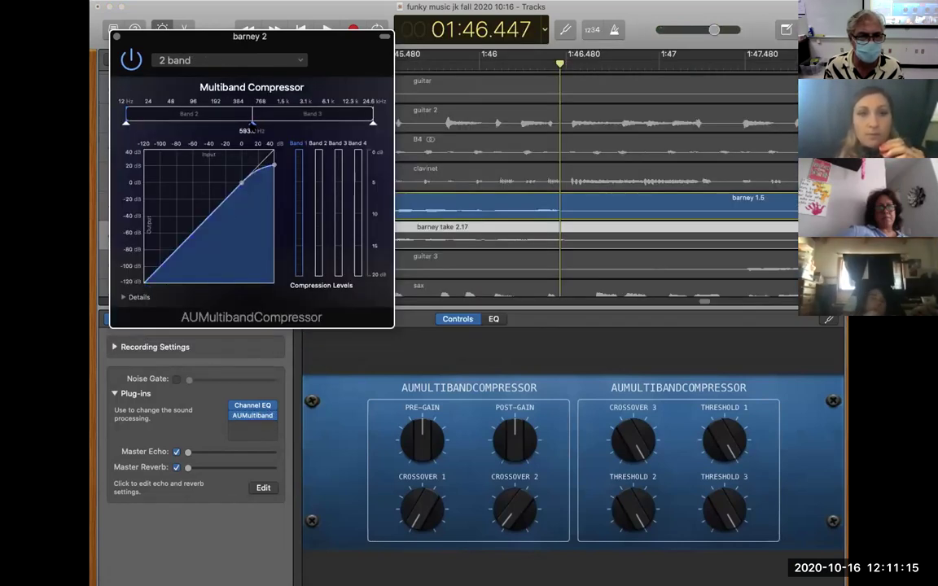
{"action": "left_click", "coordinate": [202, 116]}
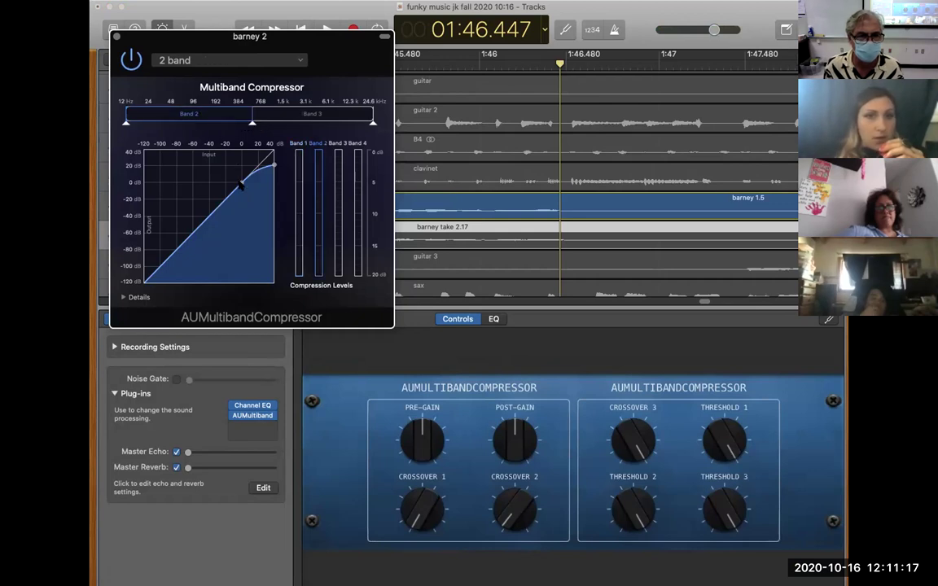
{"action": "left_click", "coordinate": [425, 152]}
{"action": "key", "text": "comma"}
{"action": "key", "text": "comma"}
{"action": "key", "text": "comma"}
{"action": "key", "text": "comma"}
{"action": "key", "text": "comma"}
{"action": "key", "text": "comma"}
{"action": "key", "text": "comma"}
{"action": "key", "text": "comma"}
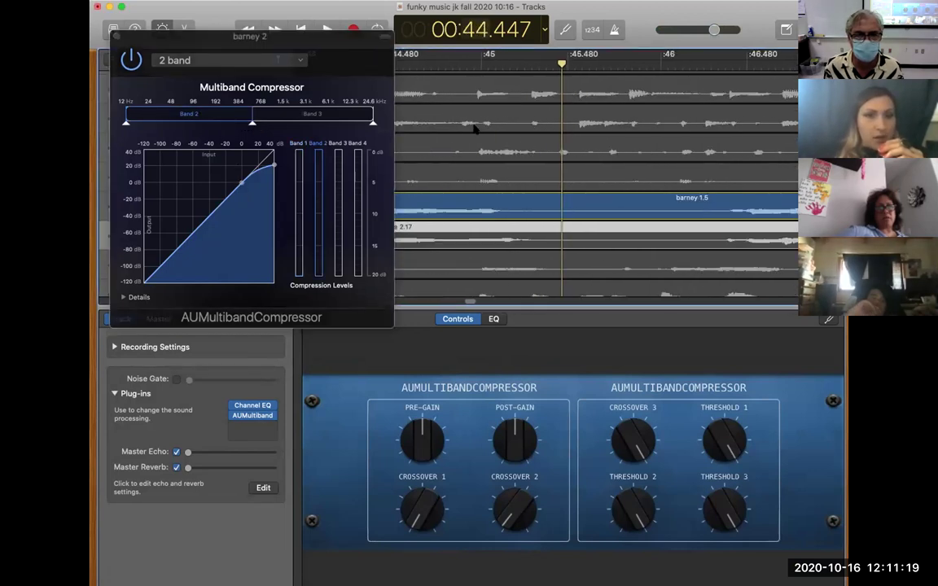
{"action": "key", "text": "space"}
{"action": "left_click_drag", "start_coordinate": [236, 183], "coordinate": [212, 209]}
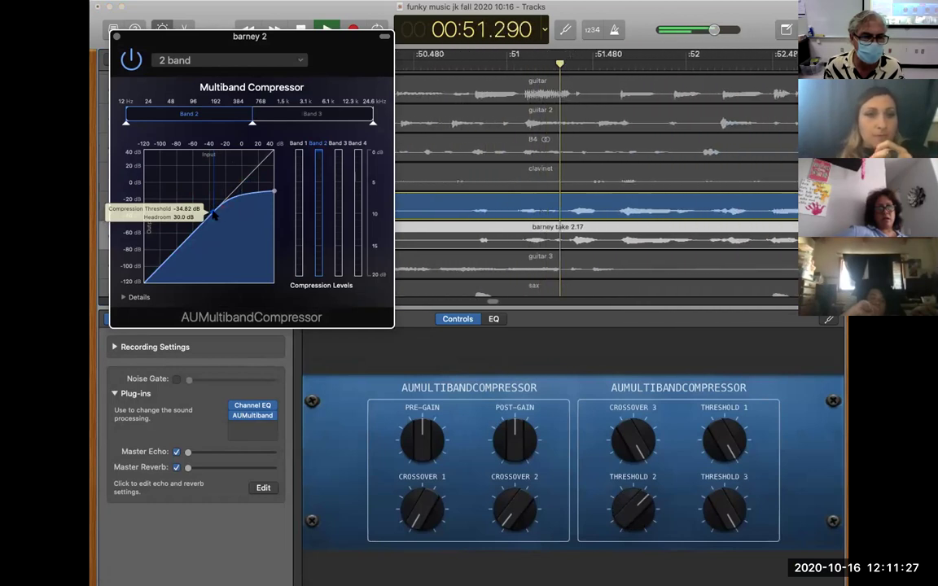
{"action": "mouse_move", "coordinate": [212, 209]}
{"action": "left_mouse_down"}
{"action": "mouse_move", "coordinate": [188, 236]}
{"action": "mouse_move", "coordinate": [223, 223]}
{"action": "mouse_move", "coordinate": [232, 209]}
{"action": "mouse_move", "coordinate": [225, 220]}
{"action": "left_mouse_up"}
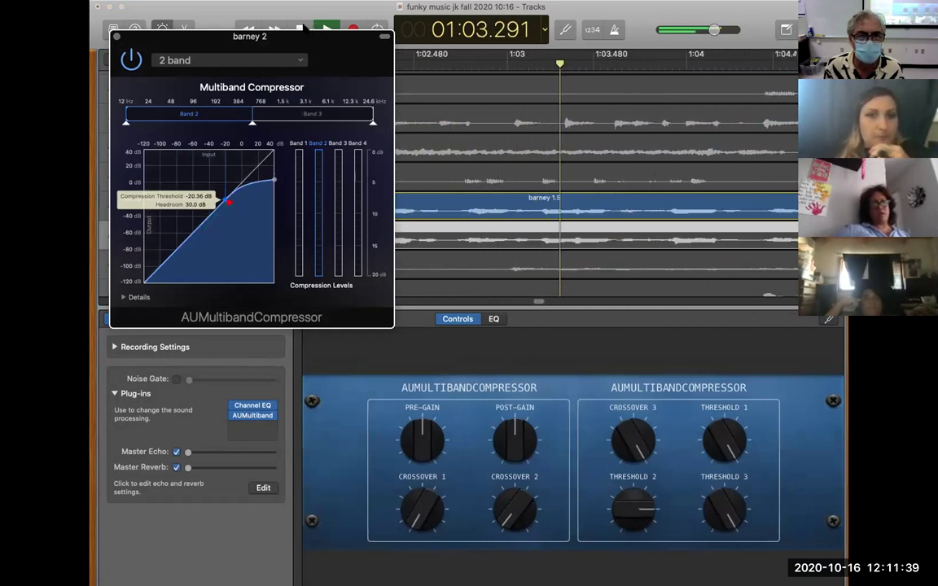
{"action": "left_click", "coordinate": [327, 30]}
Select the barney 1 track and set its Channel EQ low cut to 198 Hz with Q 0.75 during playback
{"action": "left_click_drag", "start_coordinate": [299, 37], "coordinate": [678, 179]}
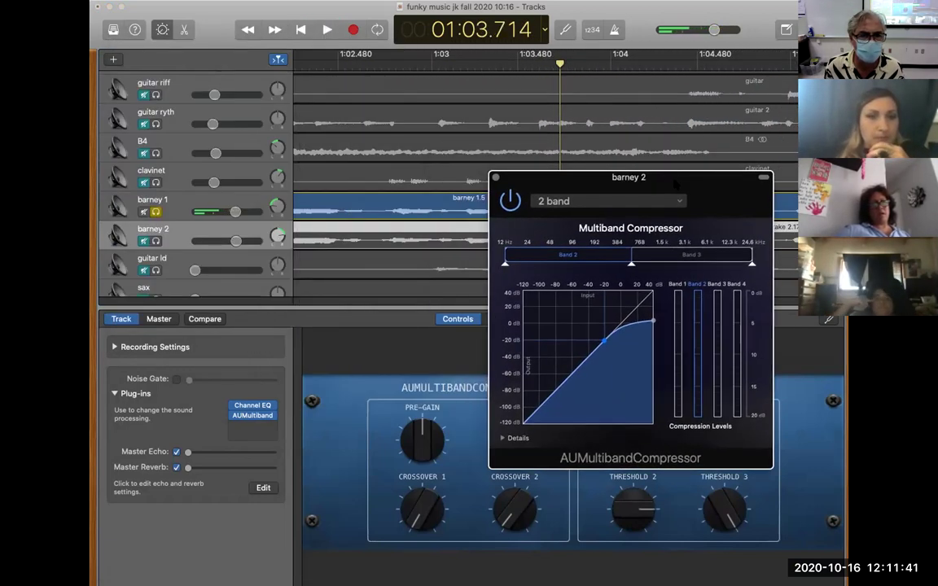
{"action": "left_click", "coordinate": [189, 197]}
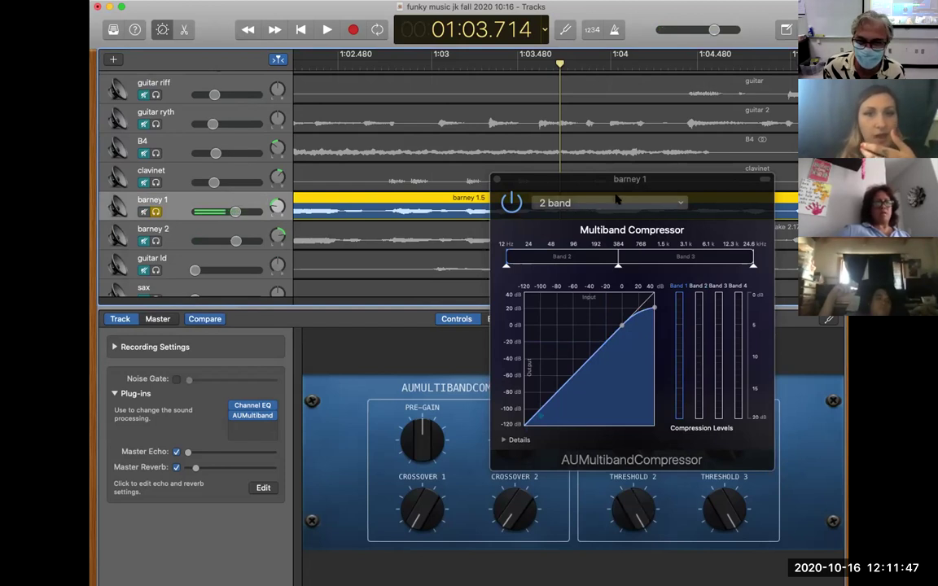
{"action": "left_click_drag", "start_coordinate": [652, 178], "coordinate": [633, 176]}
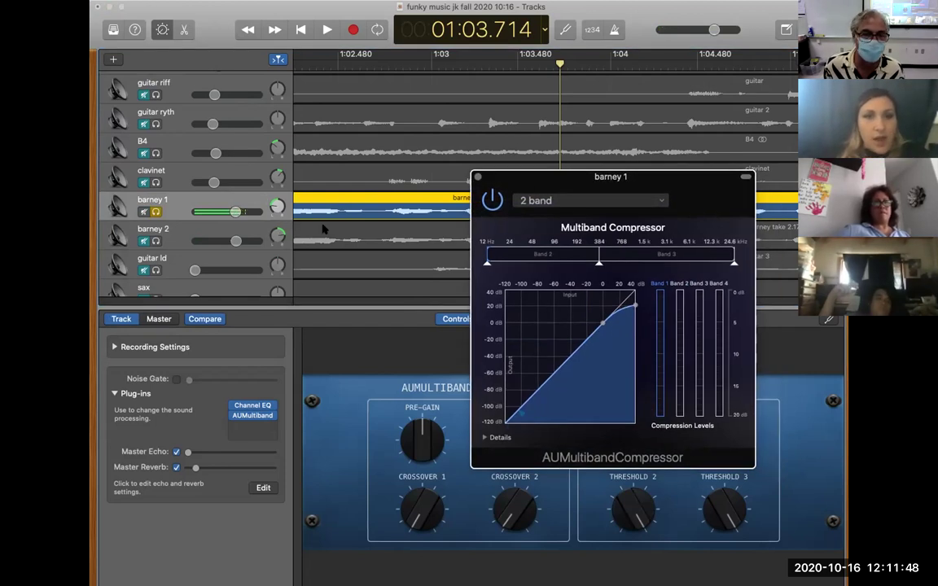
{"action": "left_click", "coordinate": [192, 194]}
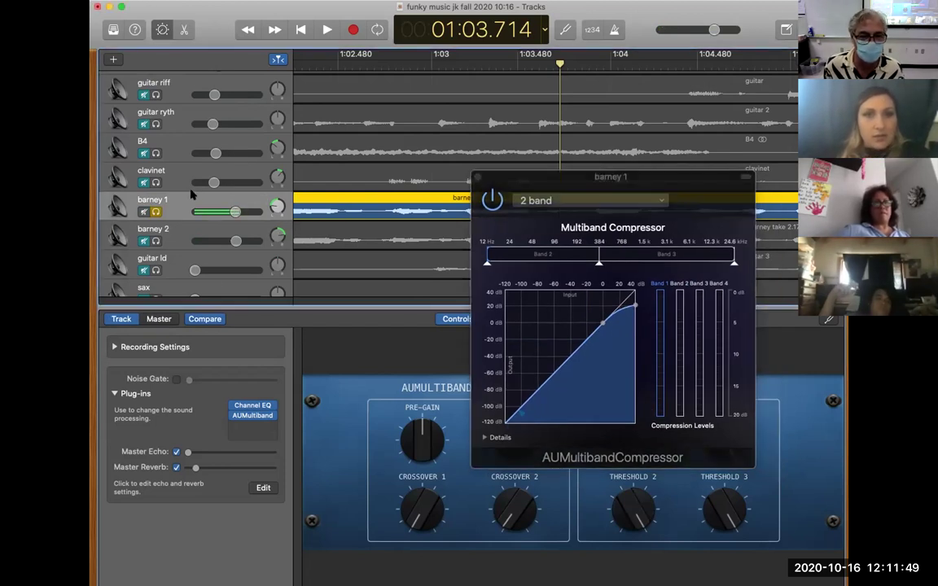
{"action": "left_click", "coordinate": [254, 407]}
{"action": "mouse_move", "coordinate": [618, 183]}
{"action": "left_mouse_down"}
{"action": "mouse_move", "coordinate": [352, 140]}
{"action": "mouse_move", "coordinate": [253, 110]}
{"action": "left_mouse_up"}
{"action": "key", "text": "space"}
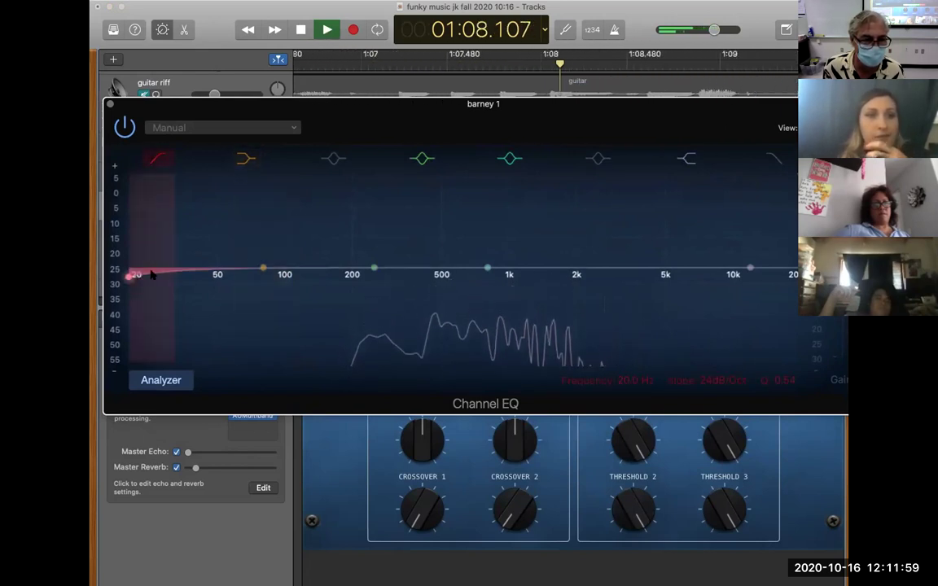
{"action": "left_click_drag", "start_coordinate": [130, 278], "coordinate": [371, 269]}
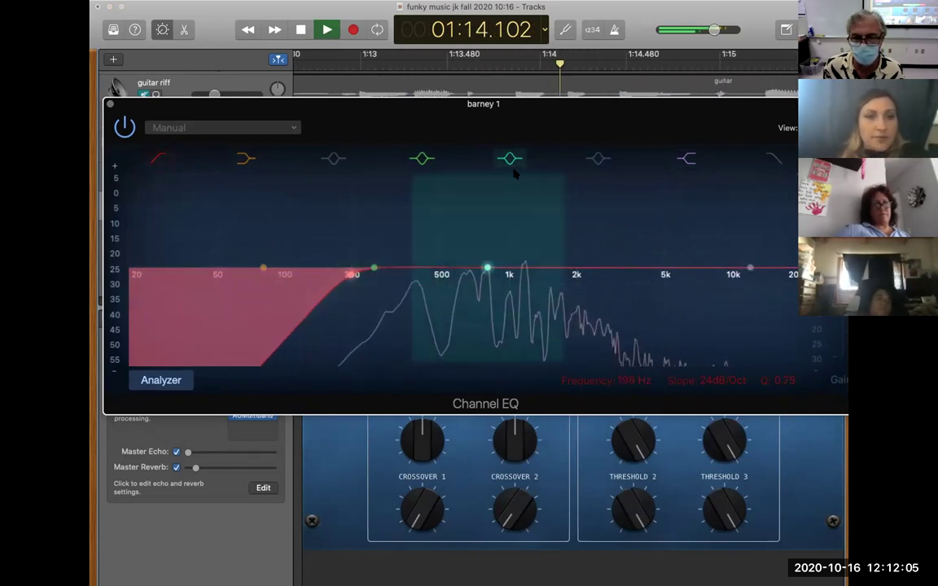
Boost barney 1's EQ by +2.5 dB at 4100 Hz with Q 0.88, lower the low-cut frequency slightly and close the EQ
{"action": "left_click_drag", "start_coordinate": [487, 269], "coordinate": [660, 258]}
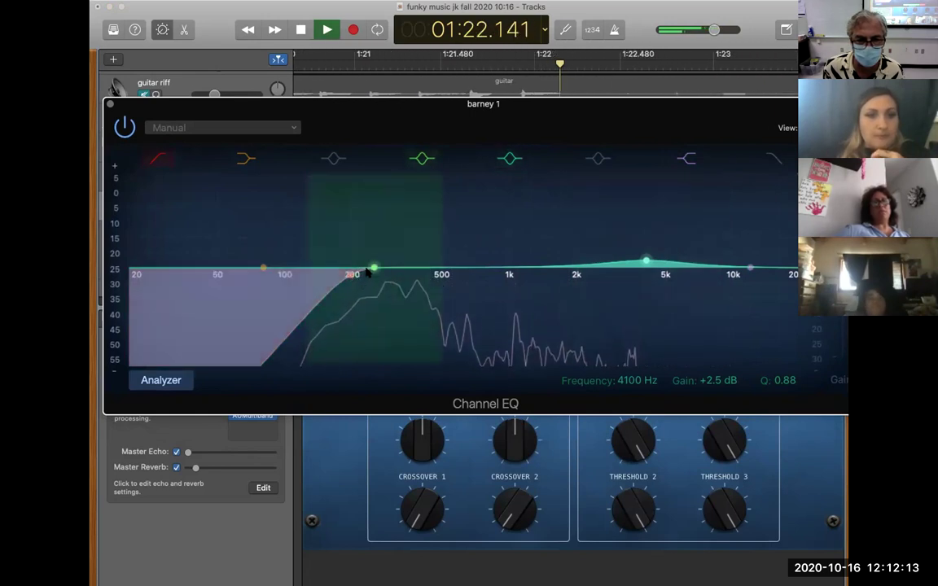
{"action": "left_click_drag", "start_coordinate": [352, 276], "coordinate": [330, 275]}
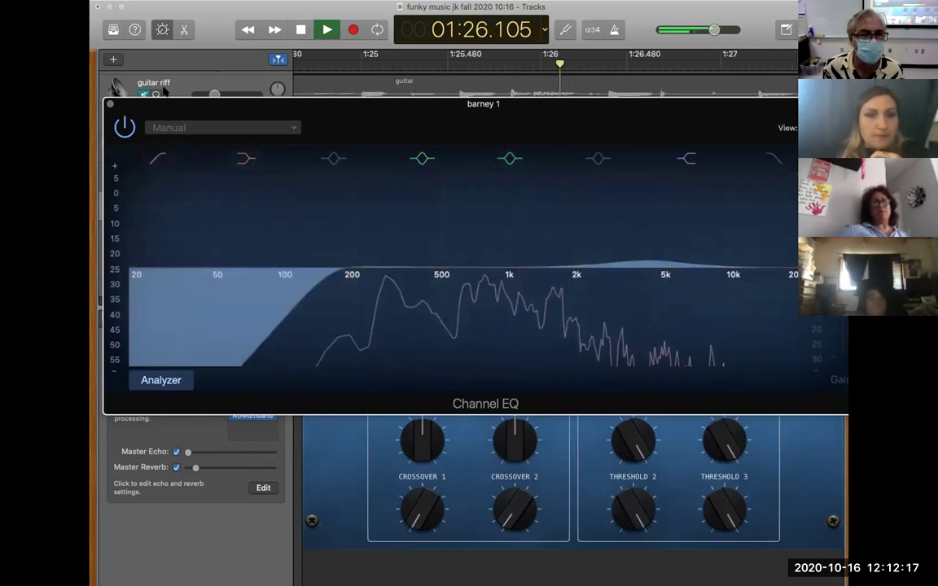
{"action": "key", "text": "super+w"}
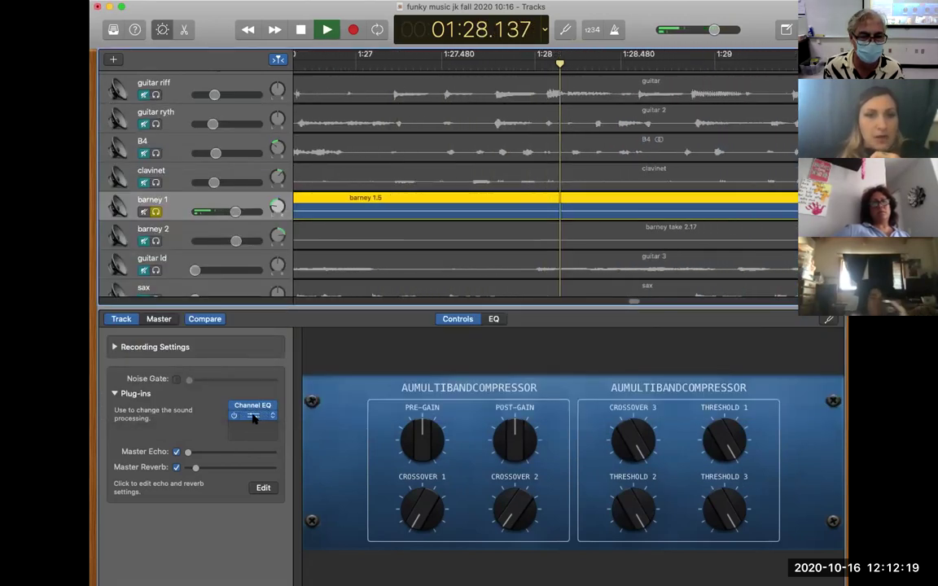
Open barney 1's AUMultibandCompressor and set its Band 2 threshold to about -34 dB during playback
{"action": "left_click", "coordinate": [252, 416]}
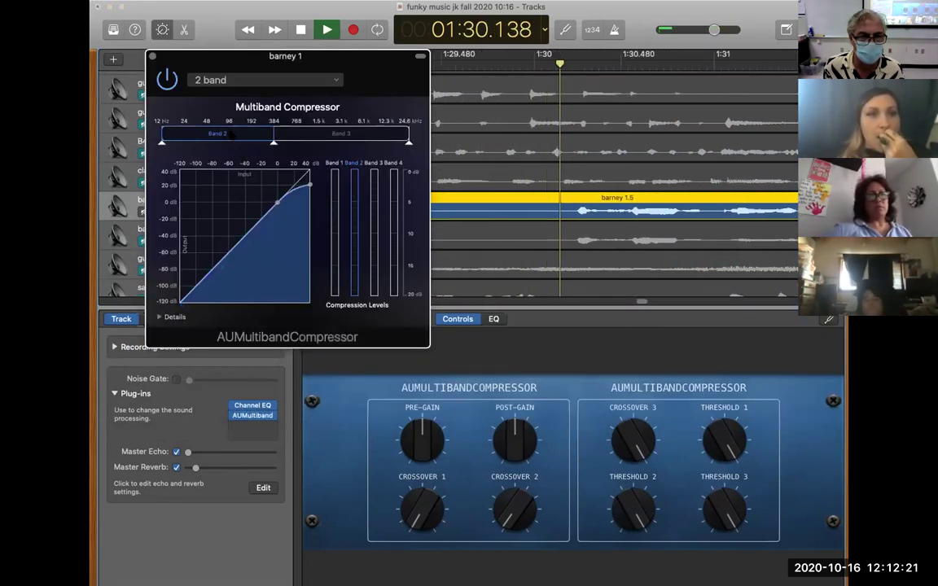
{"action": "mouse_move", "coordinate": [278, 205]}
{"action": "left_click_drag", "start_coordinate": [277, 205], "coordinate": [228, 242]}
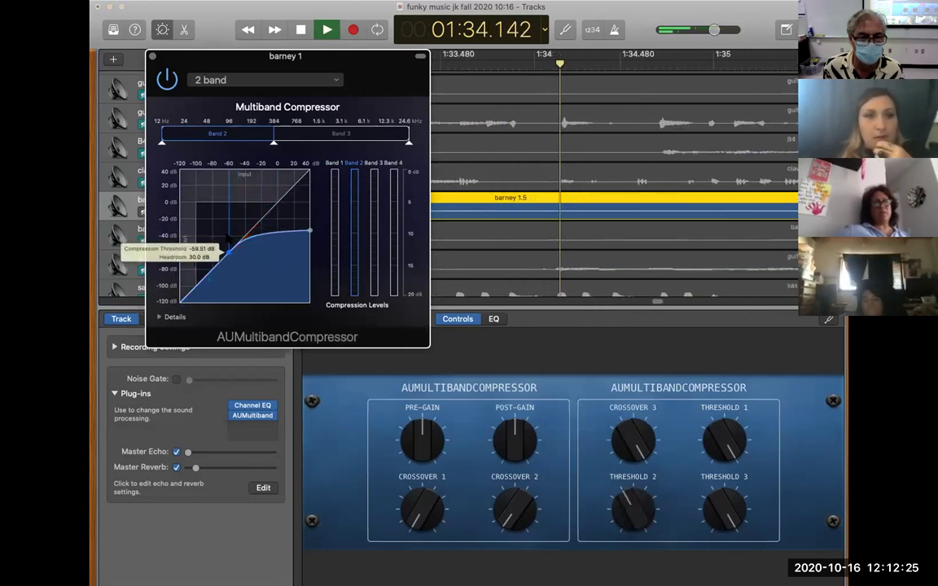
{"action": "left_click_drag", "start_coordinate": [229, 240], "coordinate": [249, 240]}
Set the Band 3 threshold of barney 1's compressor to -28.83 dB while replaying an earlier part of the song, and stop playback
{"action": "left_click", "coordinate": [336, 135]}
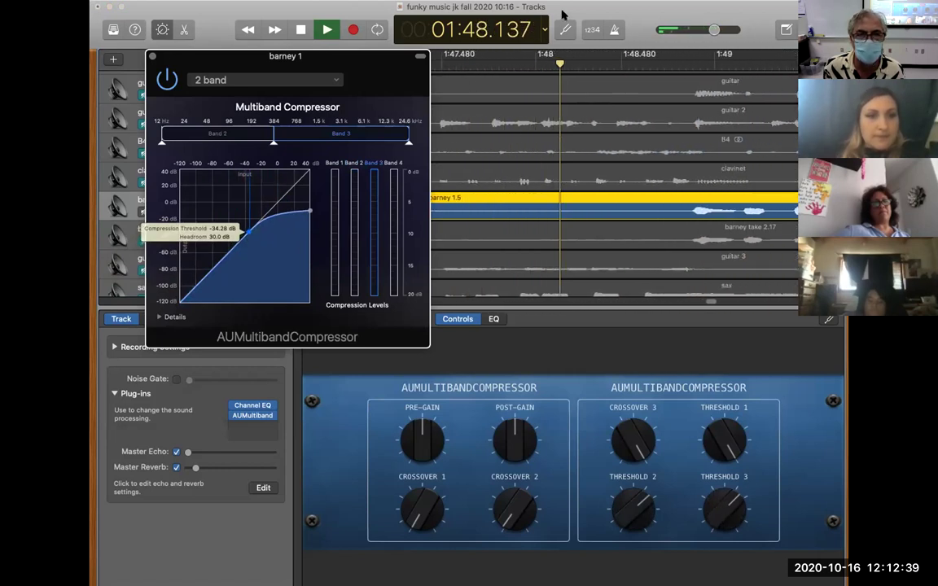
{"action": "left_click_drag", "start_coordinate": [478, 31], "coordinate": [475, 83]}
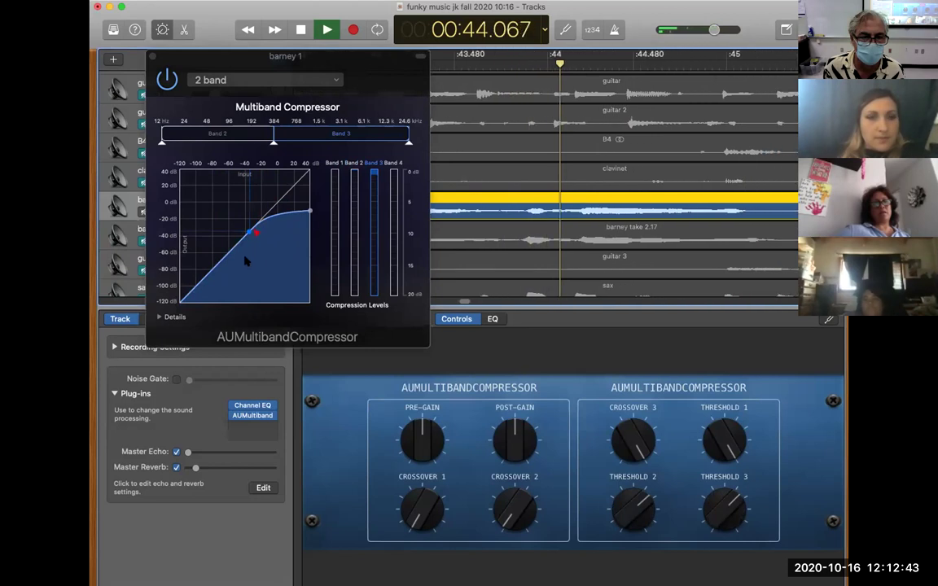
{"action": "left_click_drag", "start_coordinate": [248, 233], "coordinate": [195, 222]}
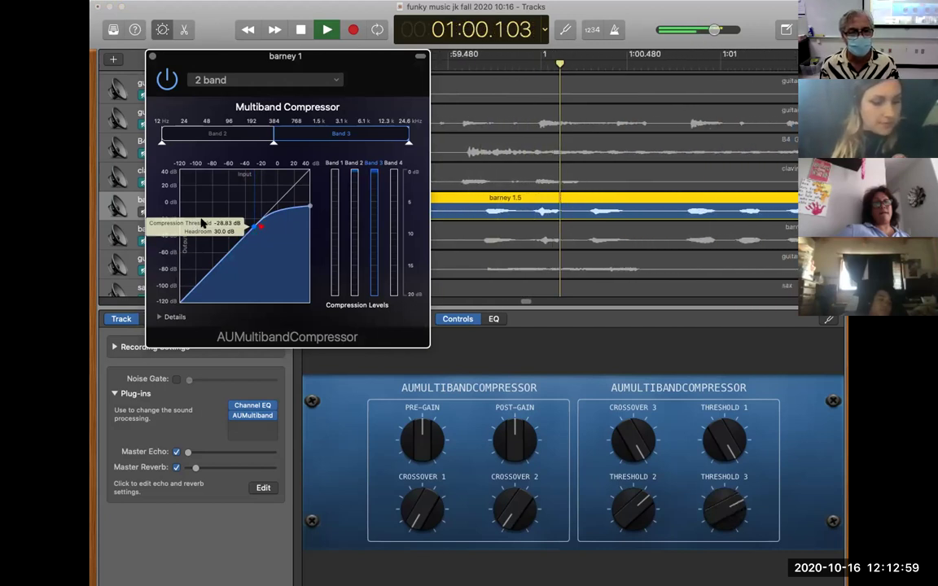
{"action": "left_click", "coordinate": [325, 31]}
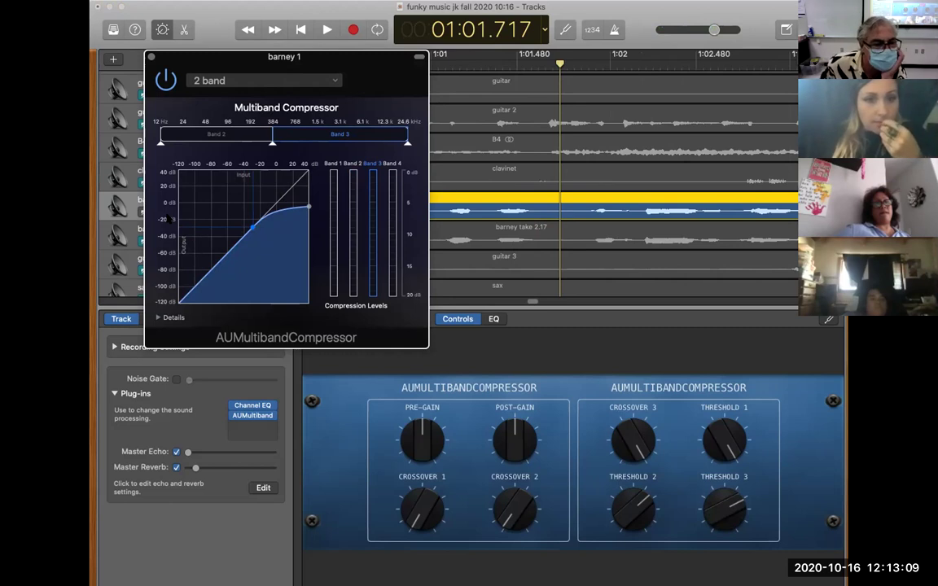
Play barney 1 from about 1:01 to check the compression, and stop playback
{"action": "left_click", "coordinate": [328, 30]}
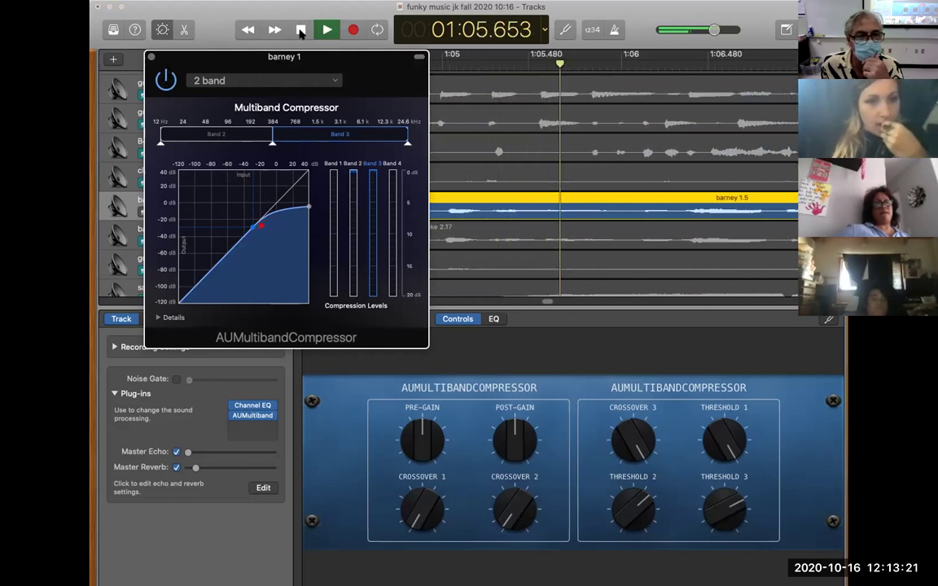
{"action": "left_click", "coordinate": [300, 31]}
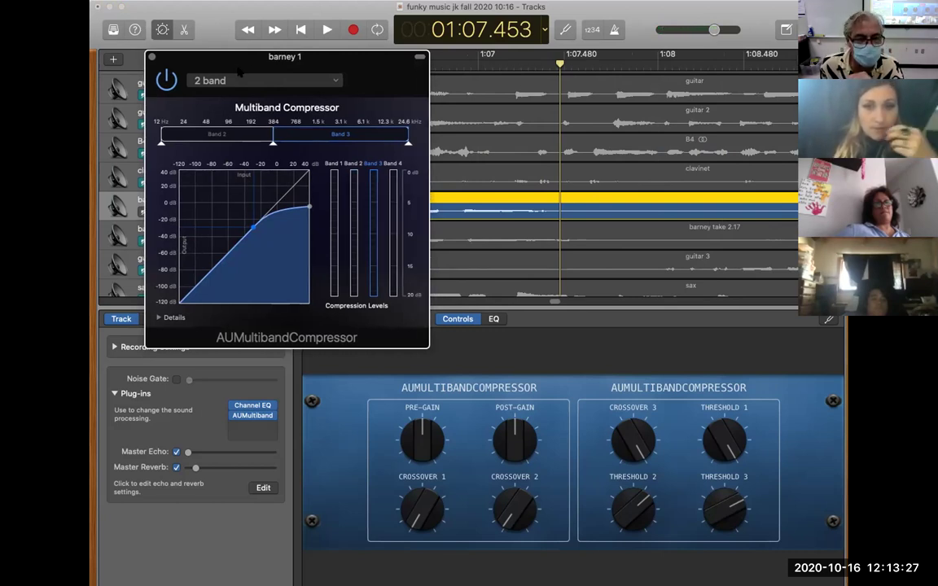
{"action": "left_click_drag", "start_coordinate": [239, 71], "coordinate": [242, 71]}
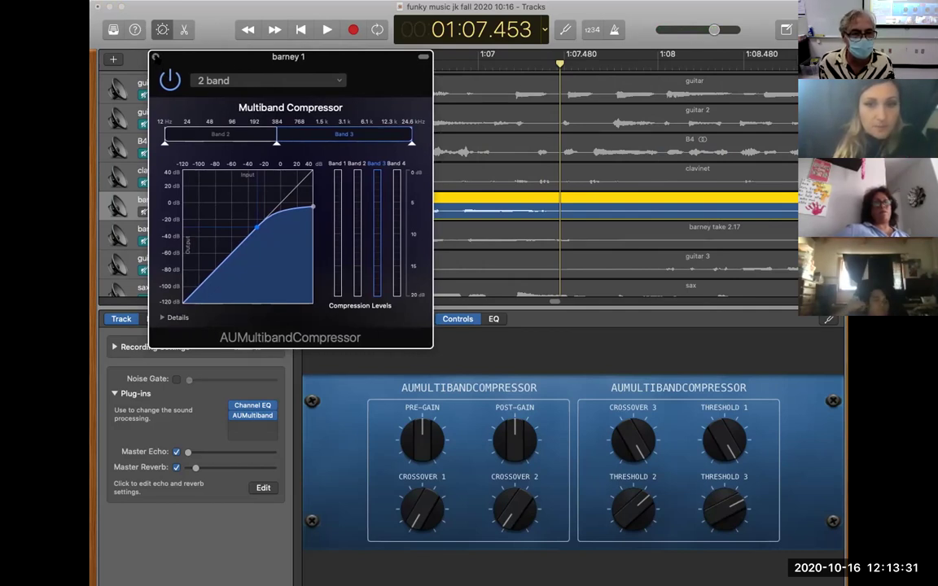
Switch from barney 1's compressor to barney 2, check its Channel EQ and open its AUMultibandCompressor with Band 2 selected
{"action": "left_click", "coordinate": [156, 57]}
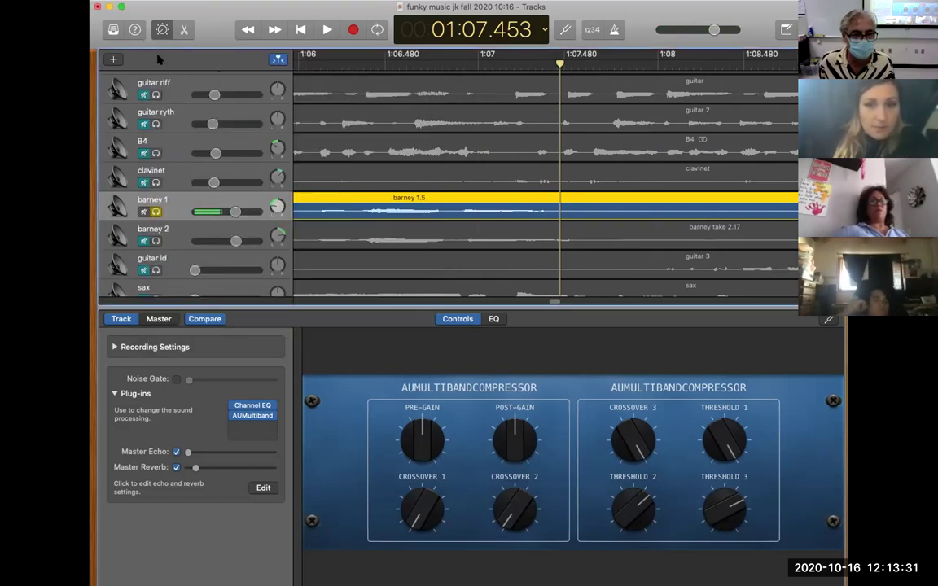
{"action": "left_click", "coordinate": [182, 229]}
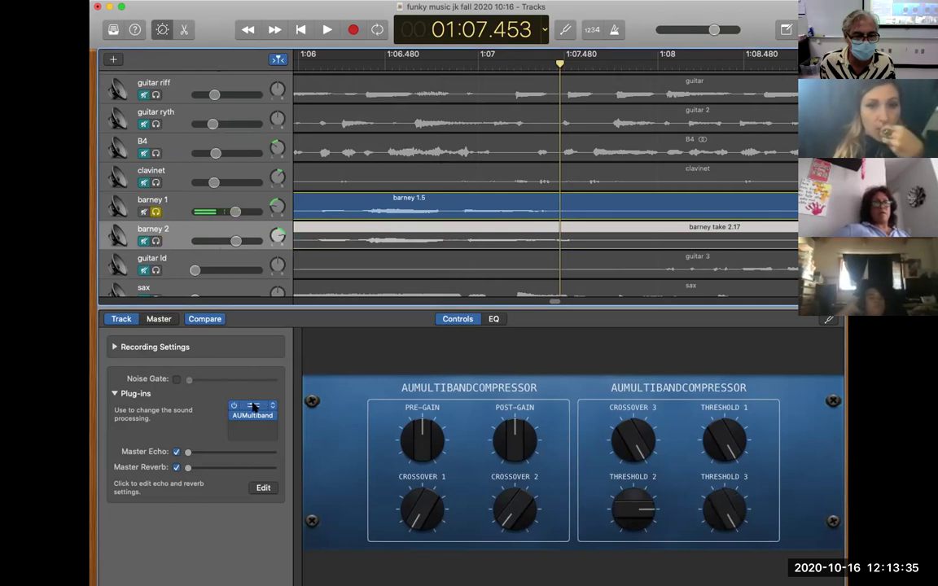
{"action": "left_click", "coordinate": [253, 408]}
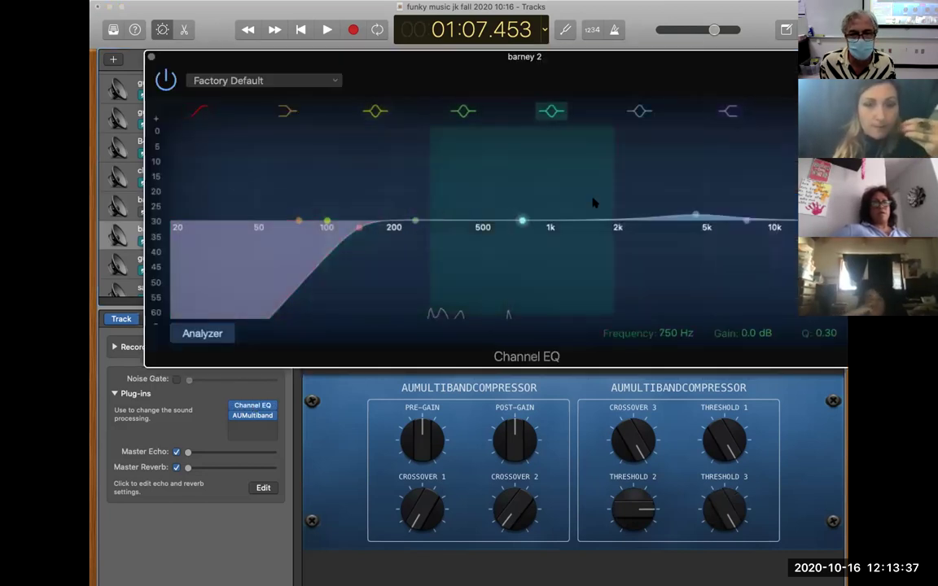
{"action": "left_click", "coordinate": [151, 57]}
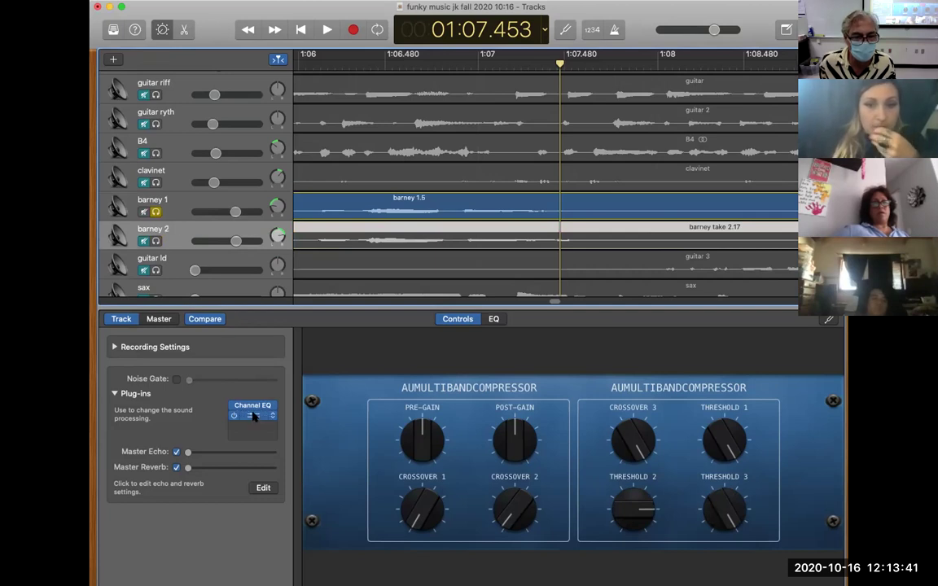
{"action": "left_click", "coordinate": [253, 416]}
{"action": "left_click", "coordinate": [240, 134]}
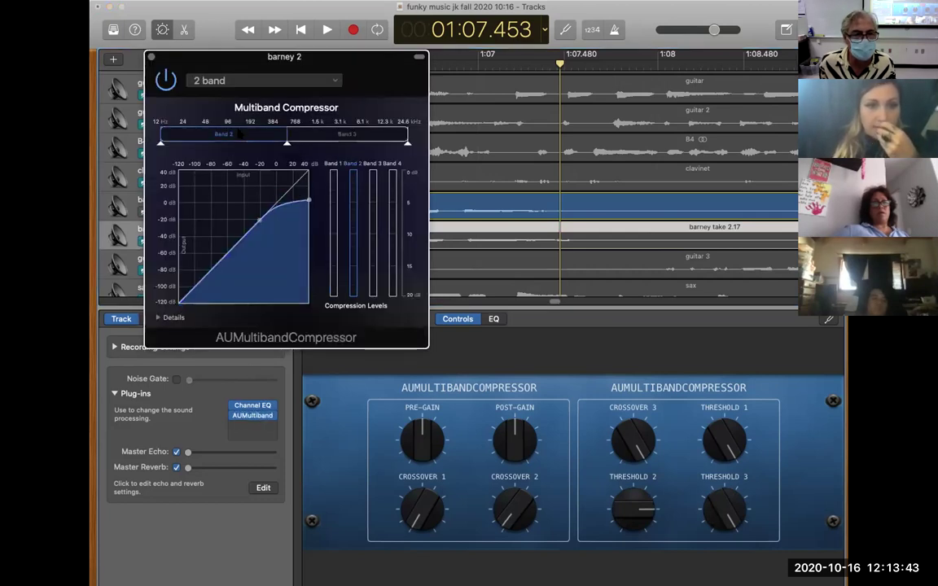
{"action": "key", "text": "space"}
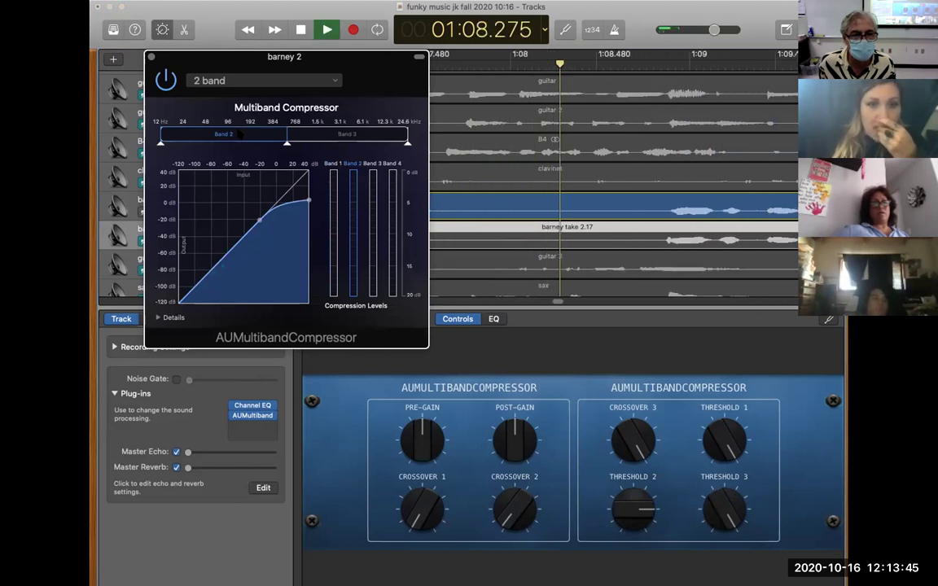
{"action": "key", "text": "space"}
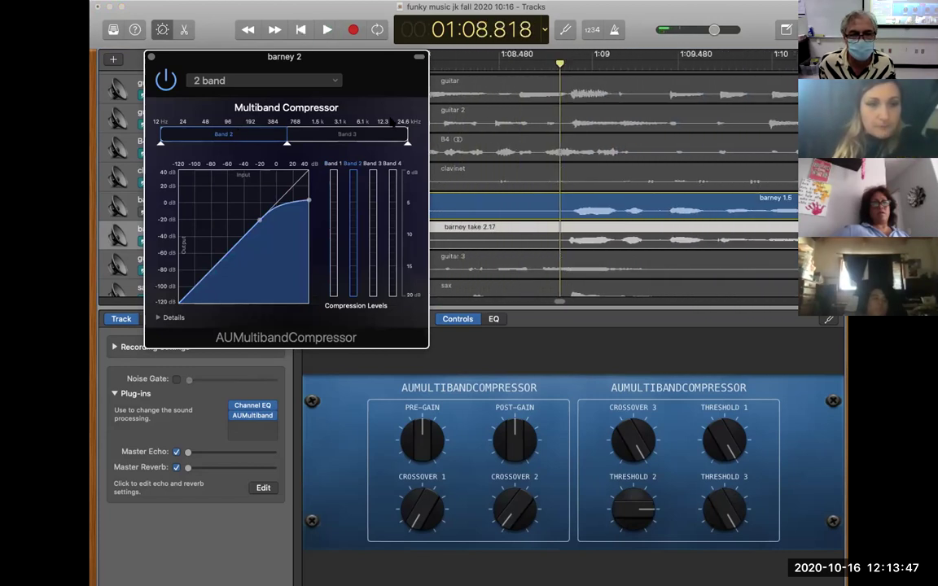
Solo barney 2 and set its compressor's Band 2 threshold to -37.91 dB during playback
{"action": "left_click_drag", "start_coordinate": [285, 57], "coordinate": [606, 30]}
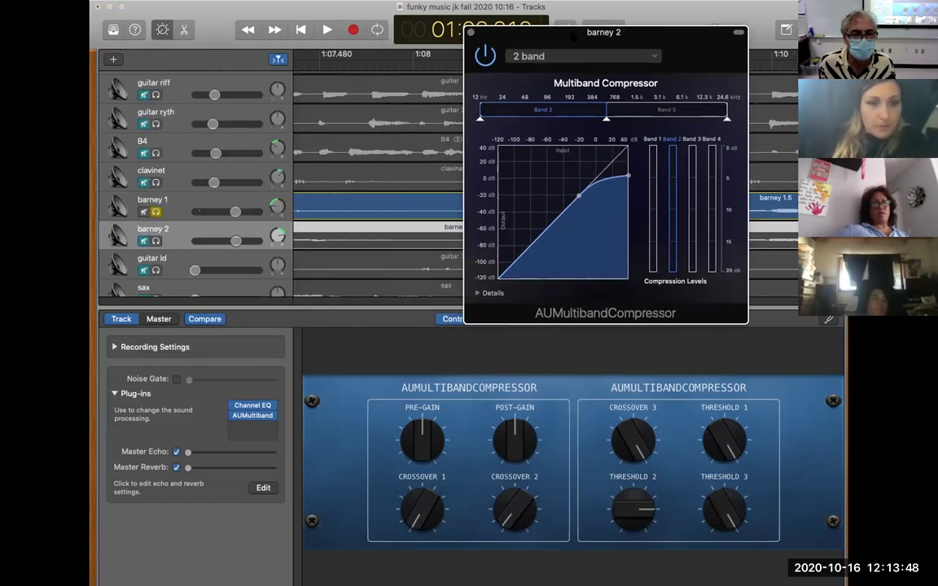
{"action": "left_click", "coordinate": [157, 241]}
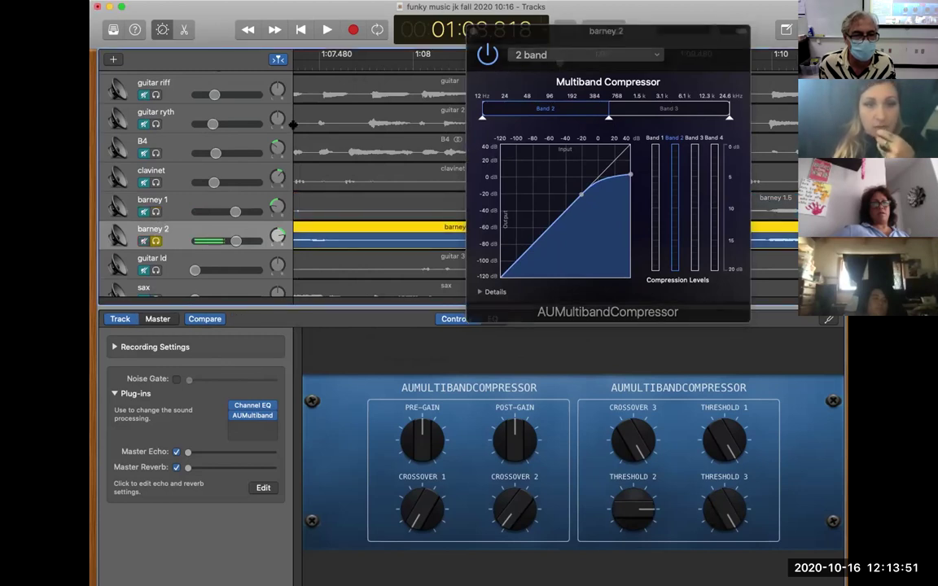
{"action": "key", "text": "space"}
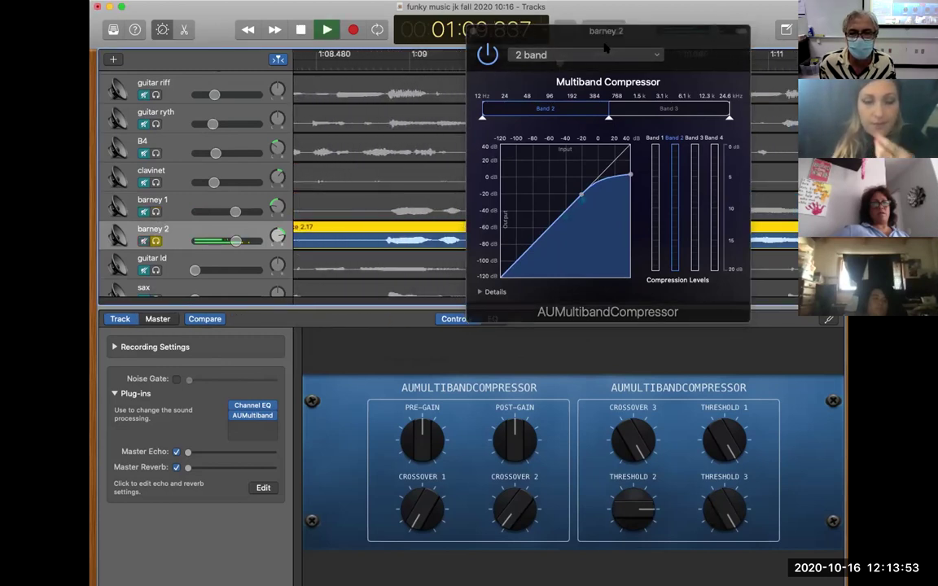
{"action": "left_click", "coordinate": [580, 197]}
{"action": "left_click_drag", "start_coordinate": [581, 197], "coordinate": [568, 210]}
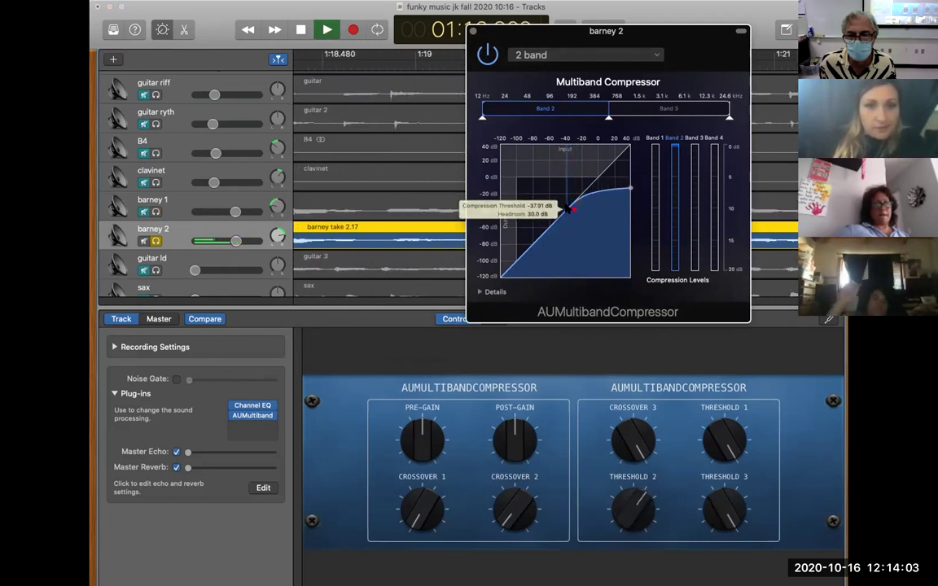
{"action": "left_click", "coordinate": [666, 114]}
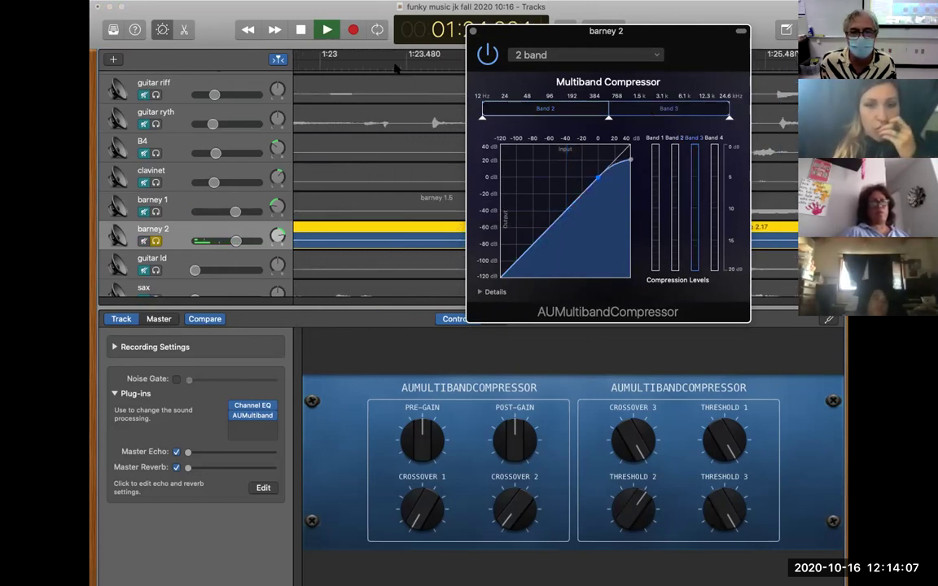
{"action": "left_click", "coordinate": [310, 29]}
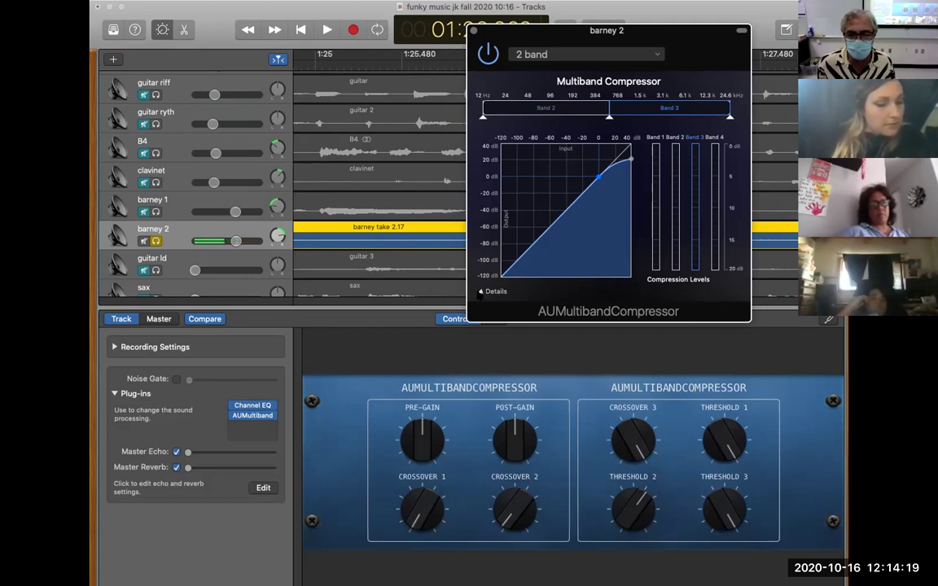
Set the attack time of barney 2's compressor to 0.087 seconds and close the compressor
{"action": "left_click", "coordinate": [481, 291]}
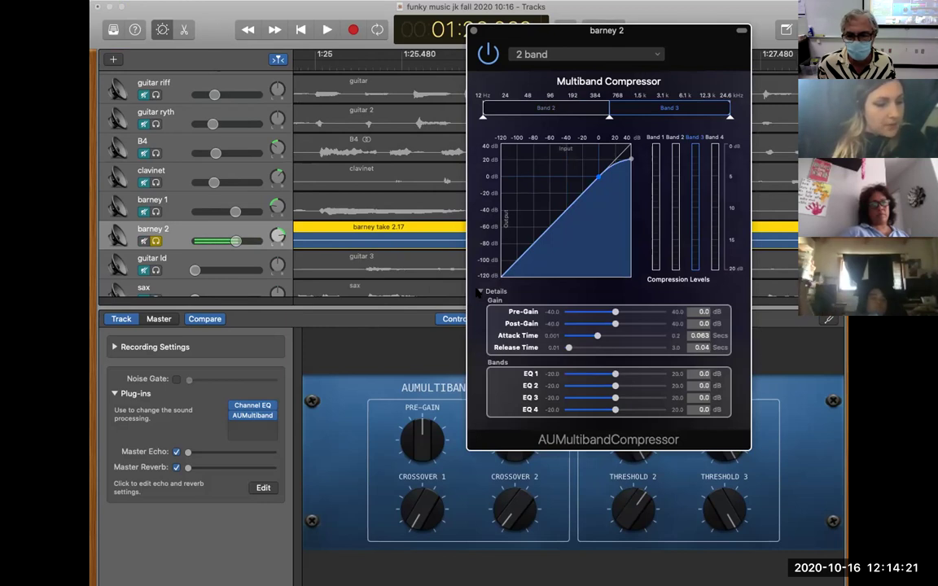
{"action": "left_click_drag", "start_coordinate": [597, 336], "coordinate": [603, 336]}
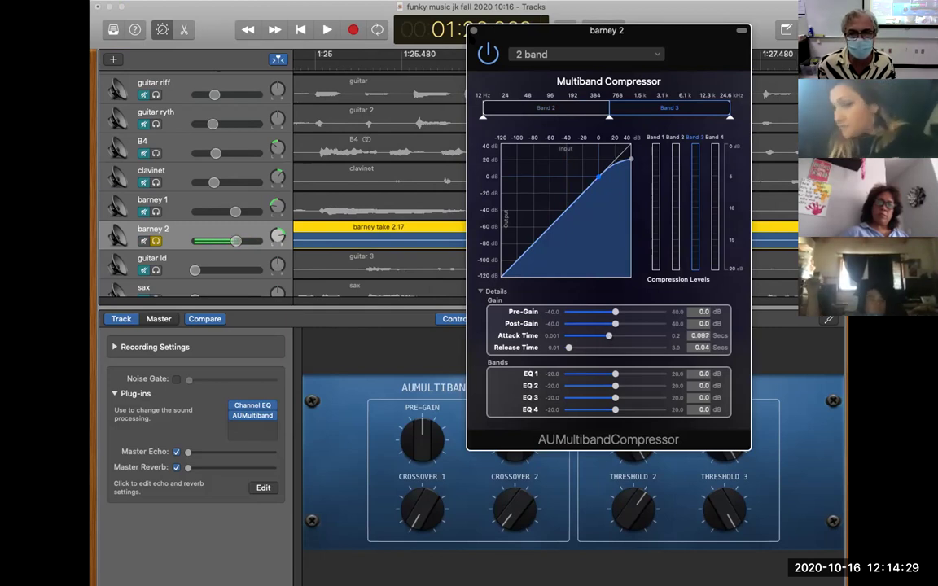
{"action": "left_click", "coordinate": [473, 31]}
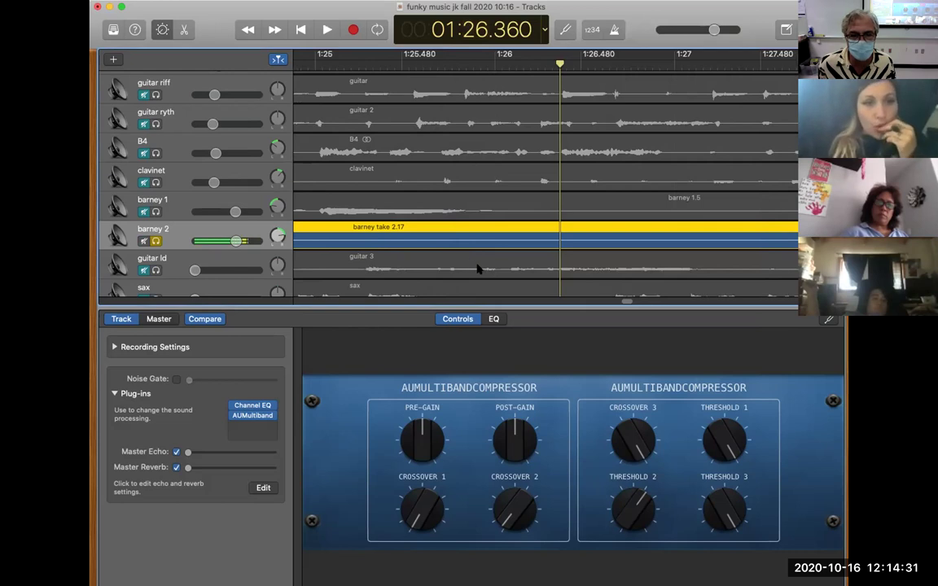
Replay barney 2 from about 0:34 and set its compressor's Band 2 threshold to about -34 dB
{"action": "key", "text": "space"}
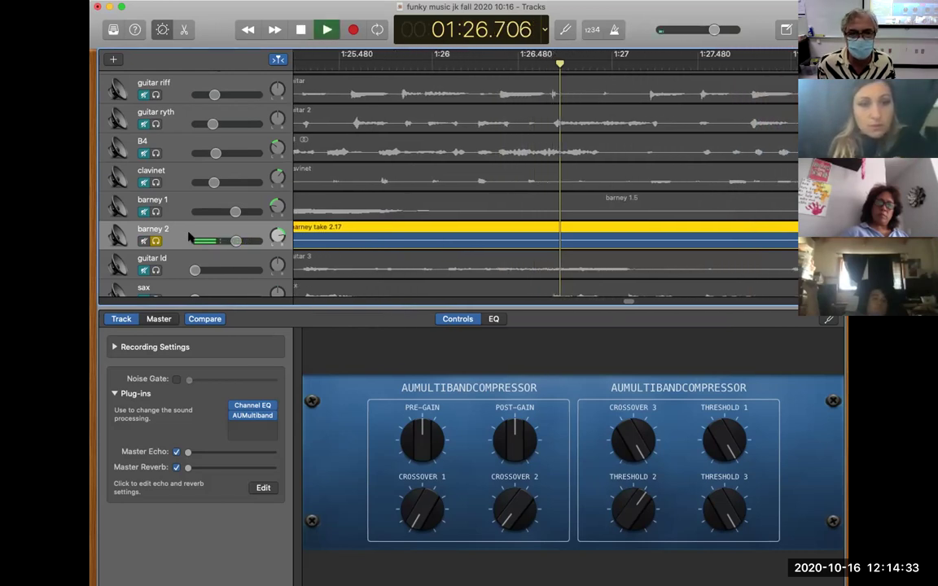
{"action": "key", "text": "comma"}
{"action": "key", "text": "comma"}
{"action": "key", "text": "comma"}
{"action": "key", "text": "comma"}
{"action": "key", "text": "comma"}
{"action": "key", "text": "comma"}
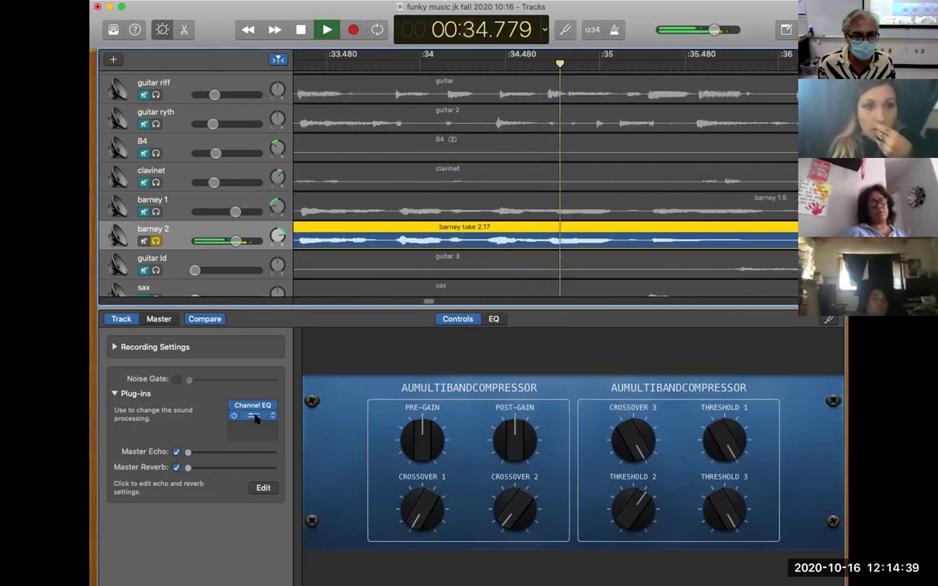
{"action": "left_click", "coordinate": [258, 417]}
{"action": "left_click", "coordinate": [575, 110]}
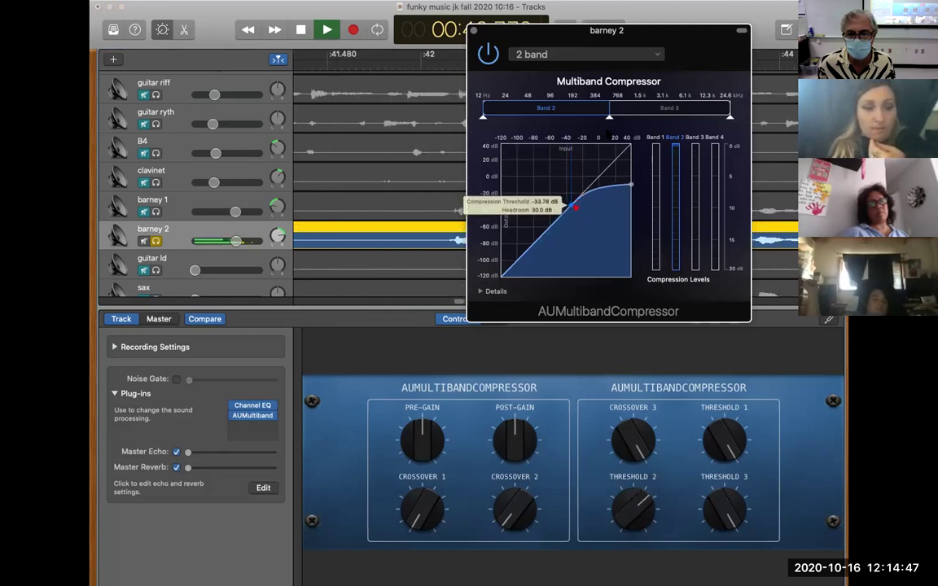
Set the Band 3 threshold of barney 2's compressor to about -34 dB, stop playback and close the compressor
{"action": "left_click", "coordinate": [638, 108]}
{"action": "left_click_drag", "start_coordinate": [597, 179], "coordinate": [576, 202]}
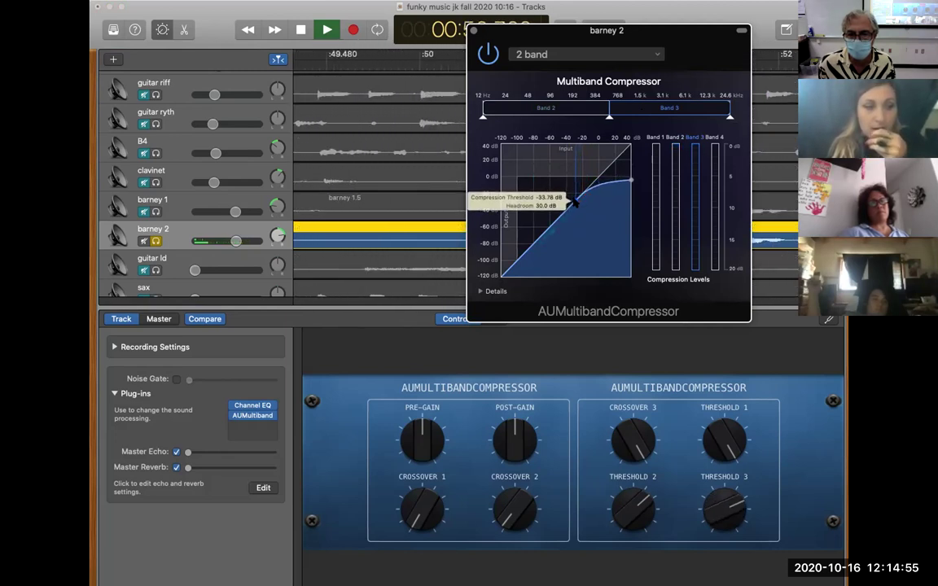
{"action": "left_click_drag", "start_coordinate": [575, 202], "coordinate": [574, 209]}
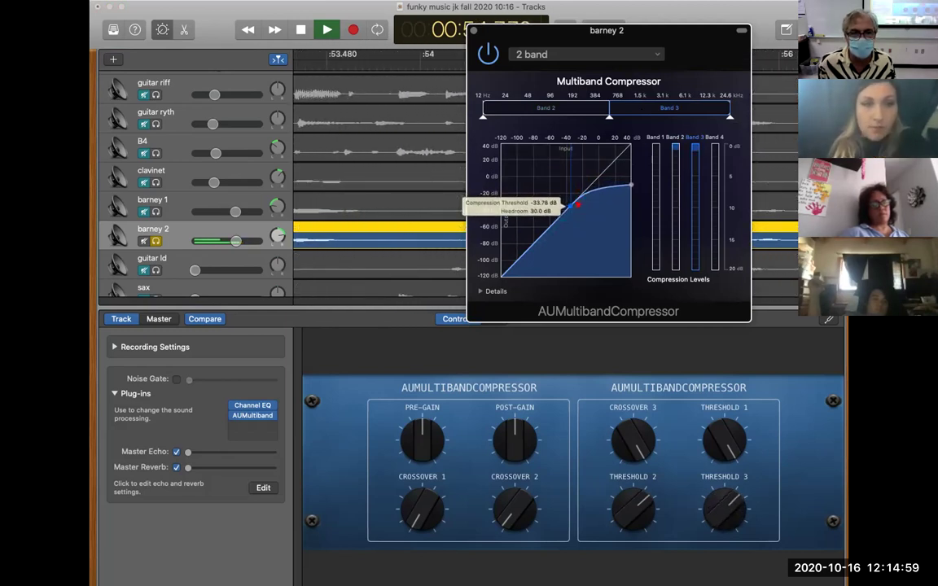
{"action": "left_click", "coordinate": [301, 30]}
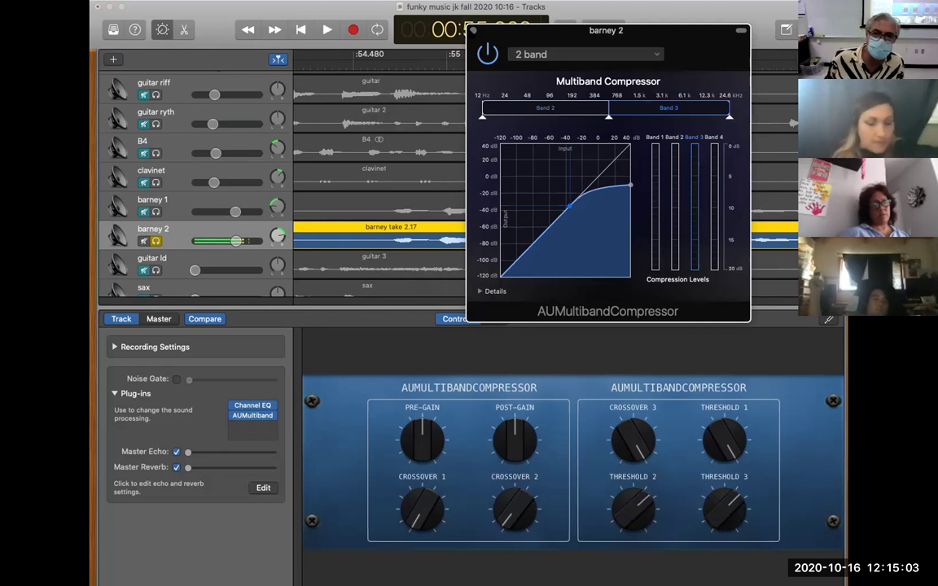
{"action": "left_click", "coordinate": [472, 31]}
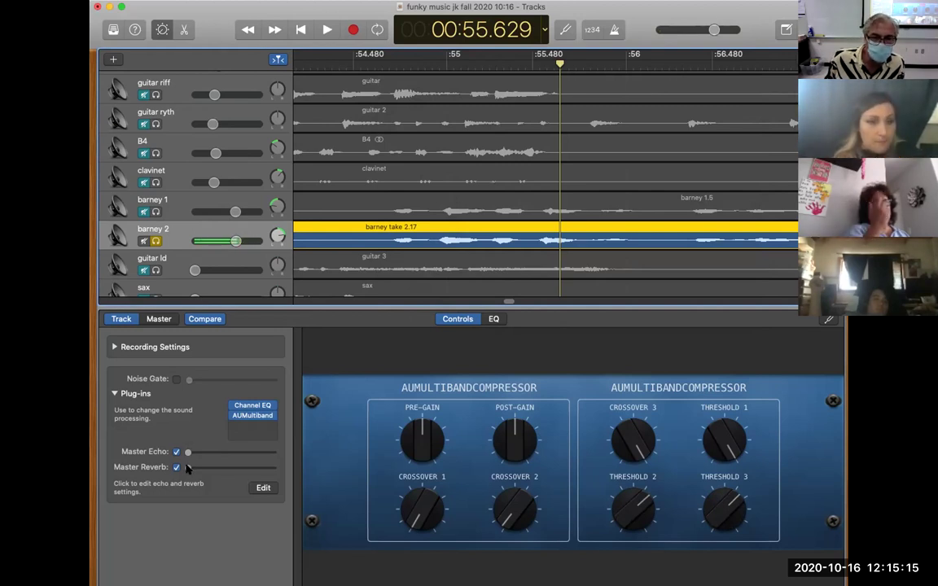
Raise barney 2's Master Reverb to about a quarter of its range while the track plays
{"action": "key", "text": "space"}
{"action": "left_click_drag", "start_coordinate": [188, 467], "coordinate": [296, 463]}
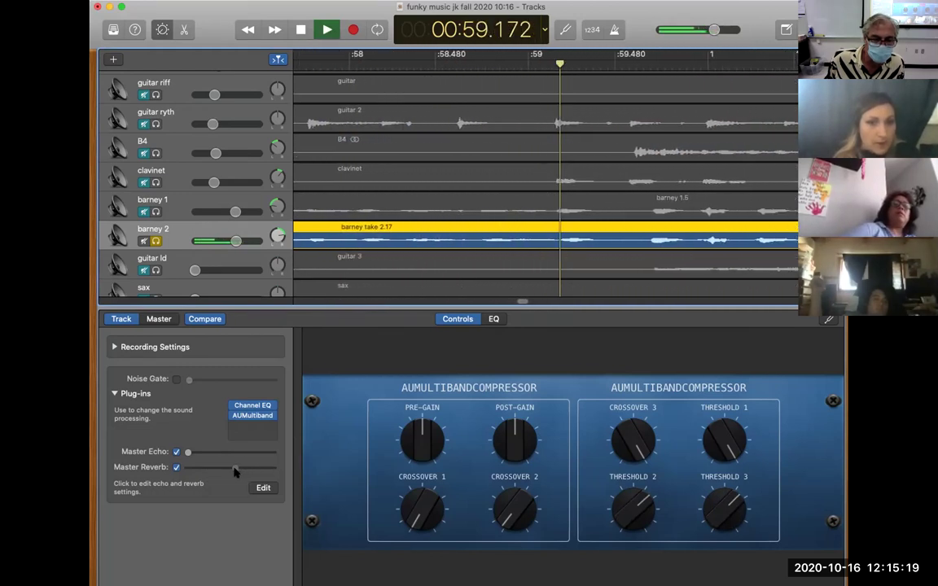
{"action": "left_click_drag", "start_coordinate": [218, 472], "coordinate": [205, 470]}
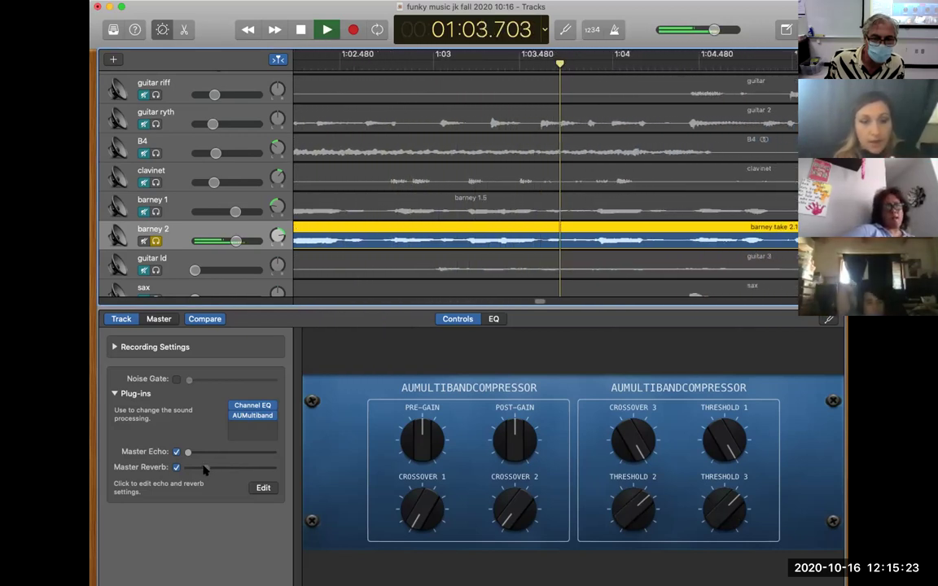
Match barney 1's Master Reverb at about a quarter and solo it together with barney 2 to compare both vocals
{"action": "left_click", "coordinate": [186, 199]}
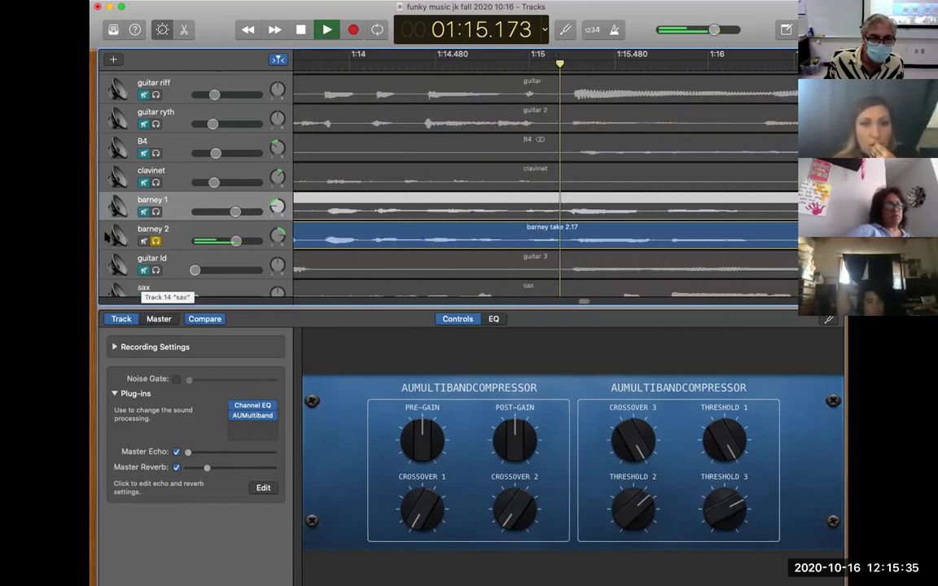
{"action": "left_click", "coordinate": [155, 212]}
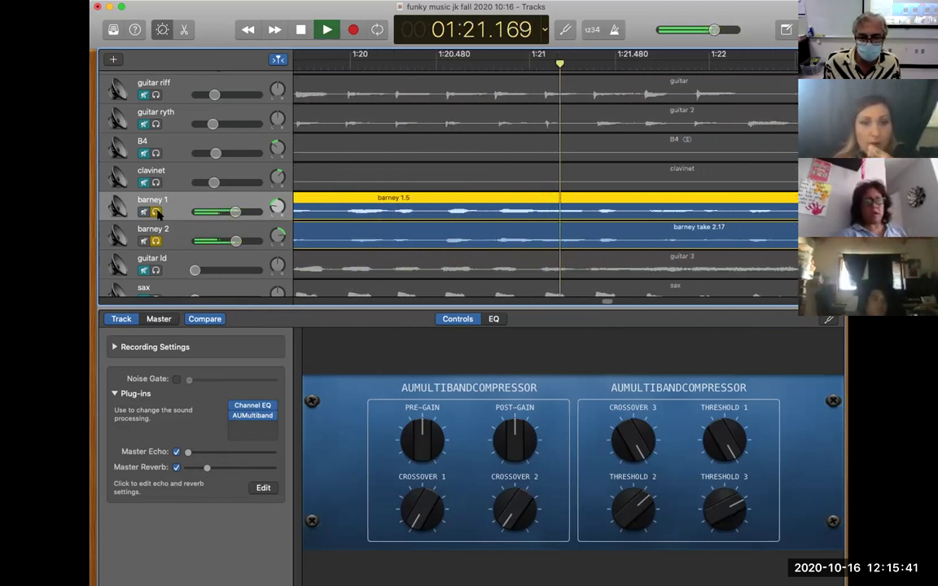
{"action": "key", "text": "space"}
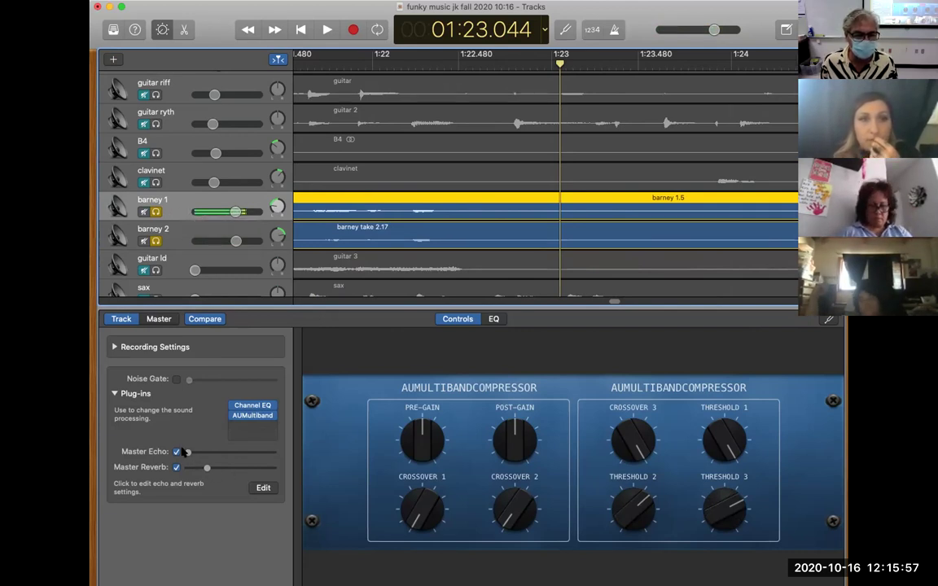
Unsolo barney 2 and raise barney 1's Master Echo to about a quarter while replaying an earlier part of the song
{"action": "left_click", "coordinate": [154, 242]}
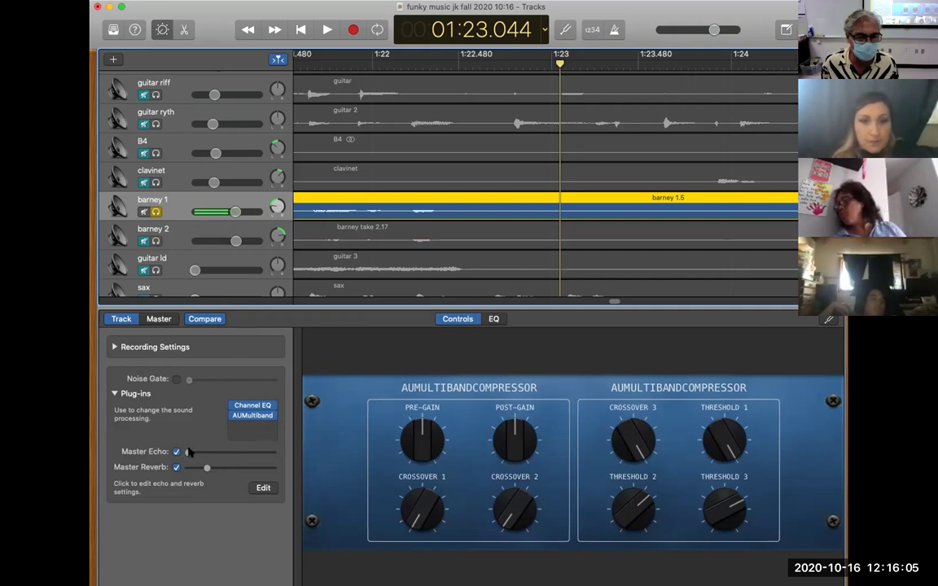
{"action": "left_click_drag", "start_coordinate": [475, 30], "coordinate": [429, 96]}
{"action": "key", "text": "space"}
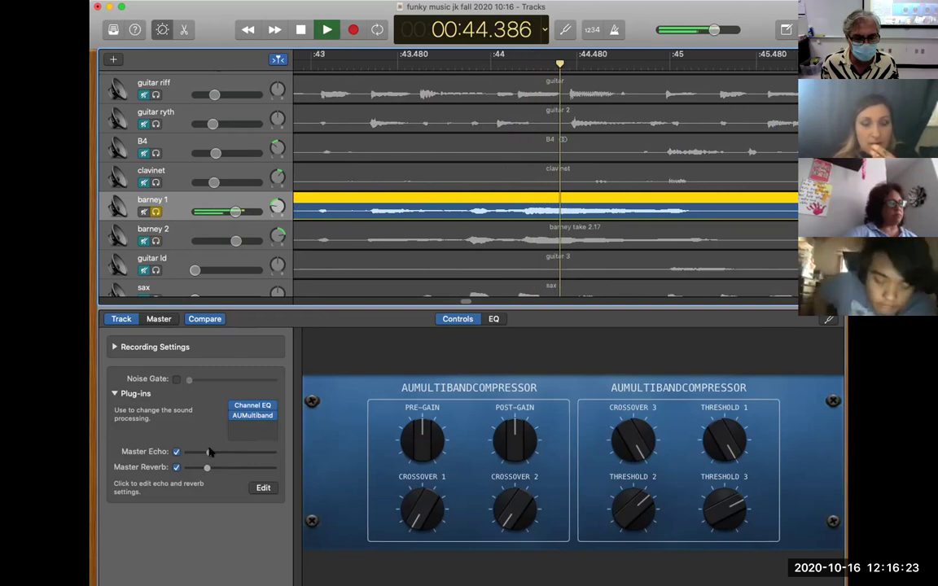
{"action": "key", "text": "space"}
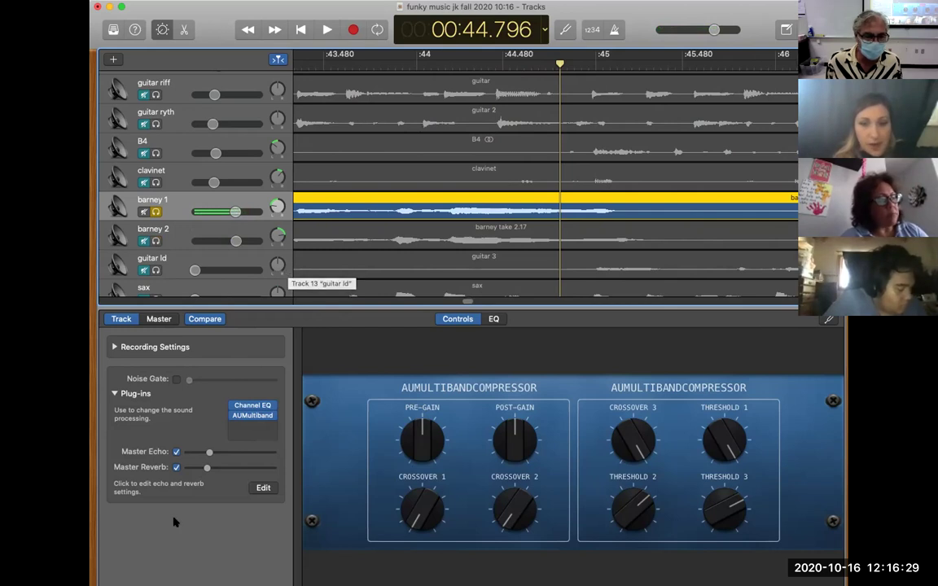
Open the project's master effects and show the Master Echo settings
{"action": "left_click", "coordinate": [159, 320]}
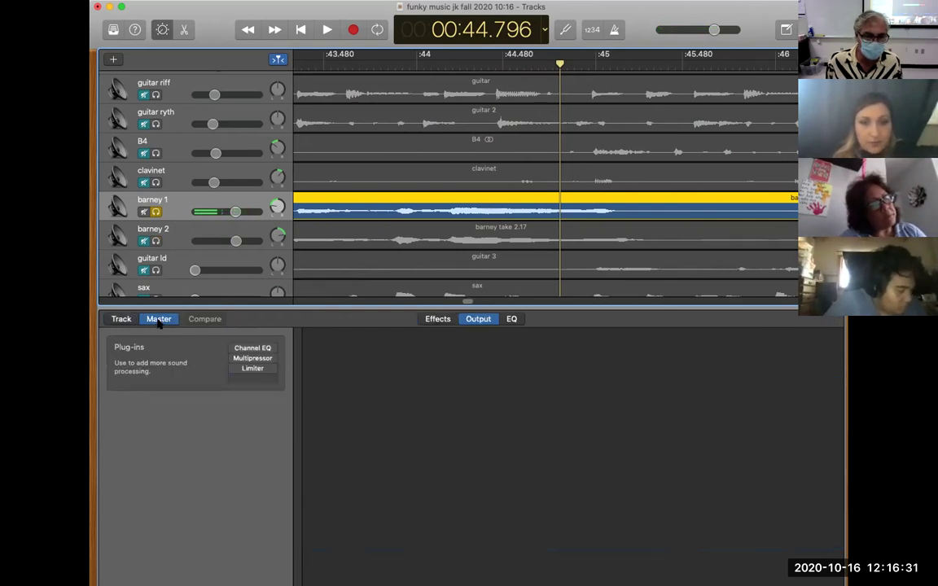
{"action": "left_click", "coordinate": [432, 319]}
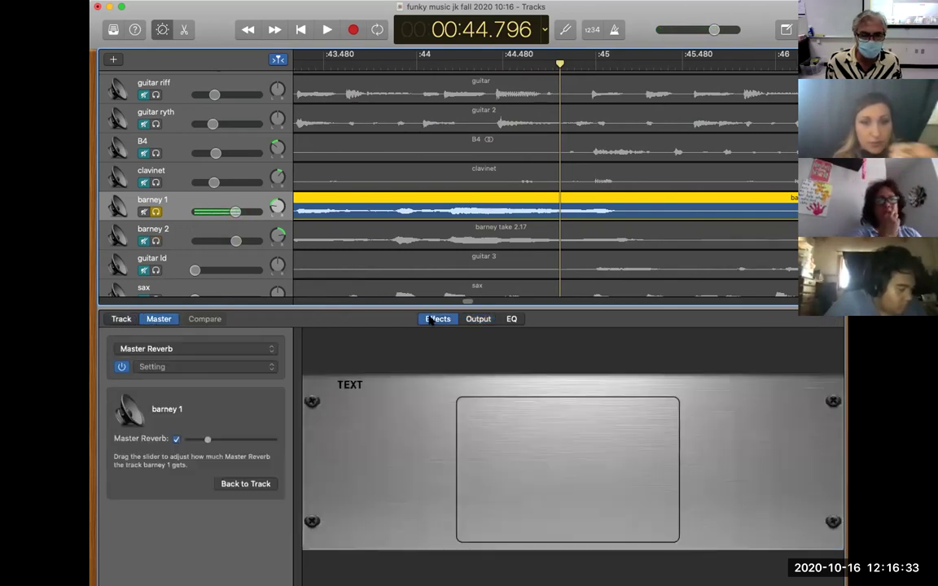
{"action": "left_click", "coordinate": [220, 354]}
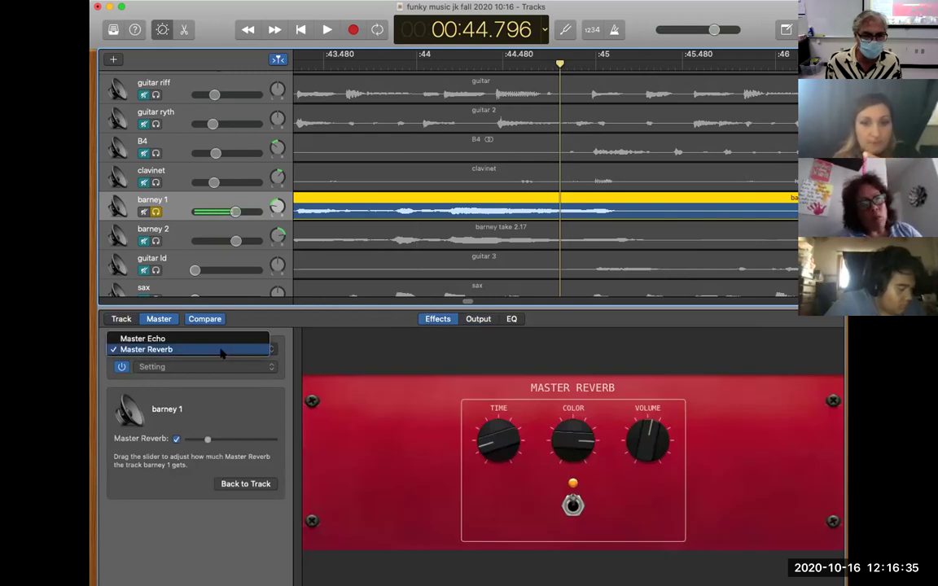
{"action": "left_click", "coordinate": [215, 332]}
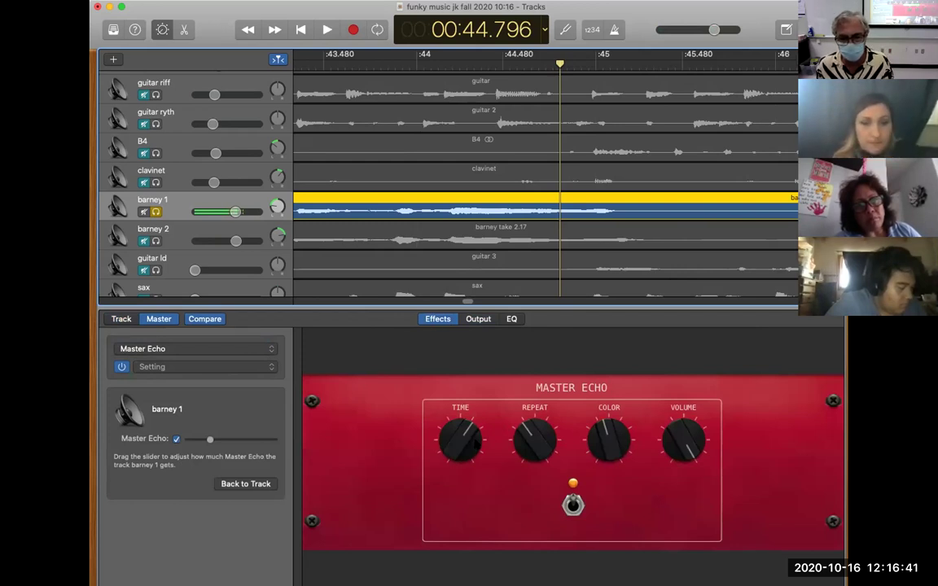
Turn the Master Echo's Volume knob to about the middle and its Time and Repeat knobs down low while playing the song
{"action": "left_click_drag", "start_coordinate": [684, 432], "coordinate": [674, 496]}
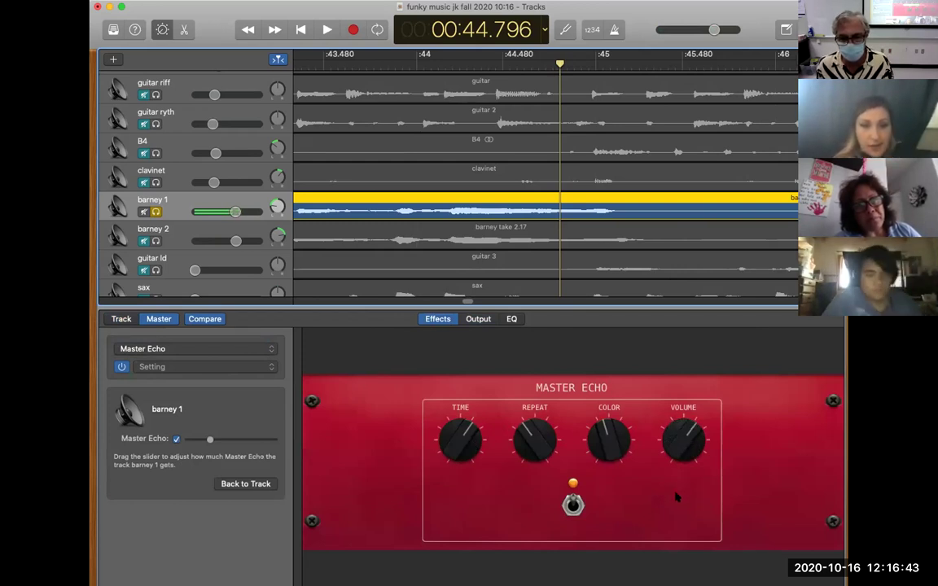
{"action": "key", "text": "space"}
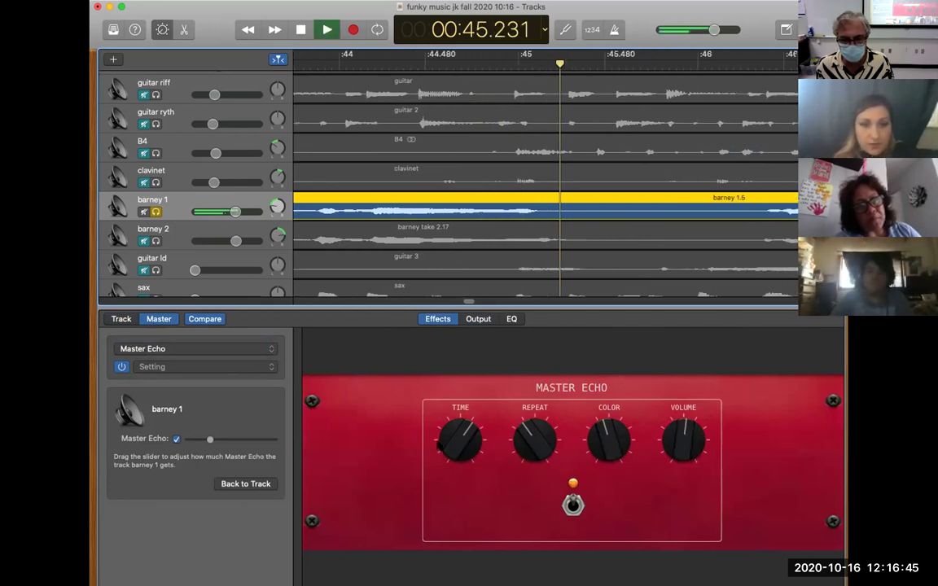
{"action": "left_click_drag", "start_coordinate": [460, 440], "coordinate": [446, 480]}
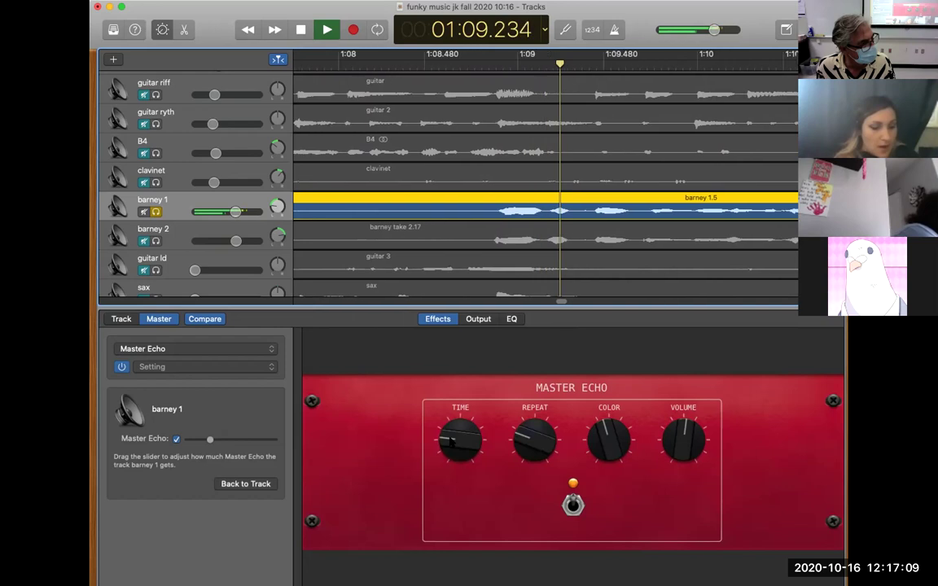
{"action": "key", "text": "space"}
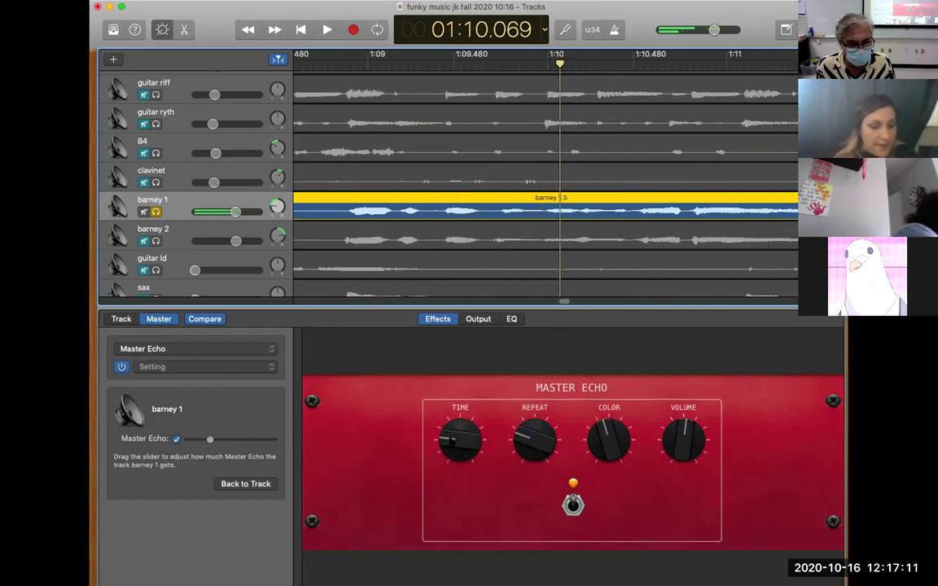
{"action": "key", "text": "space"}
{"action": "key", "text": "space"}
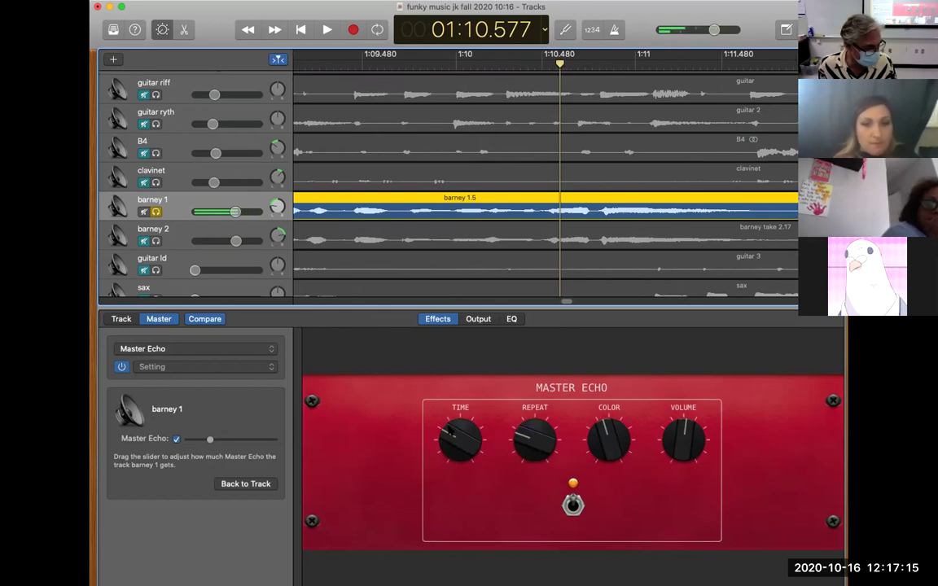
Lower barney 1's Master Echo to just under a quarter and raise barney 2's to about a third during playback
{"action": "key", "text": "space"}
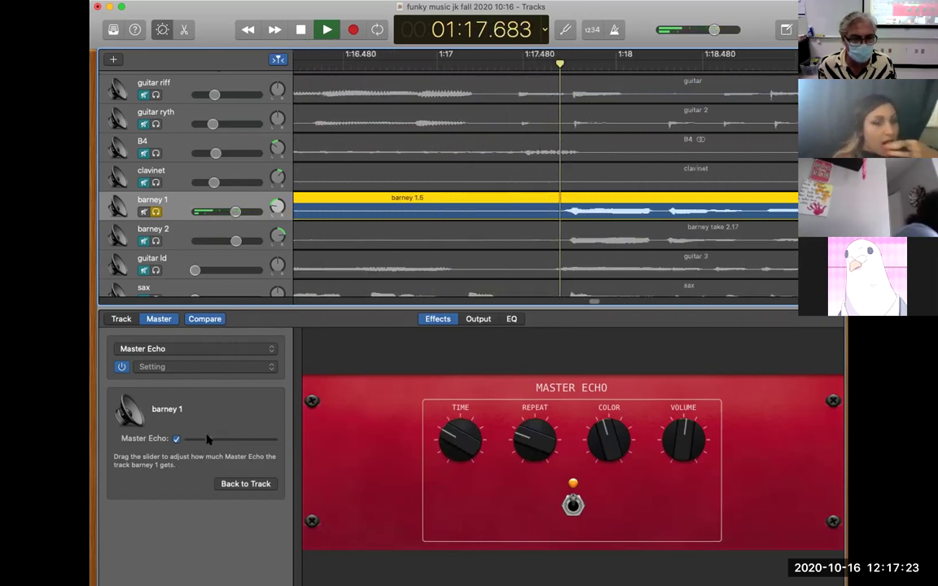
{"action": "key", "text": "space"}
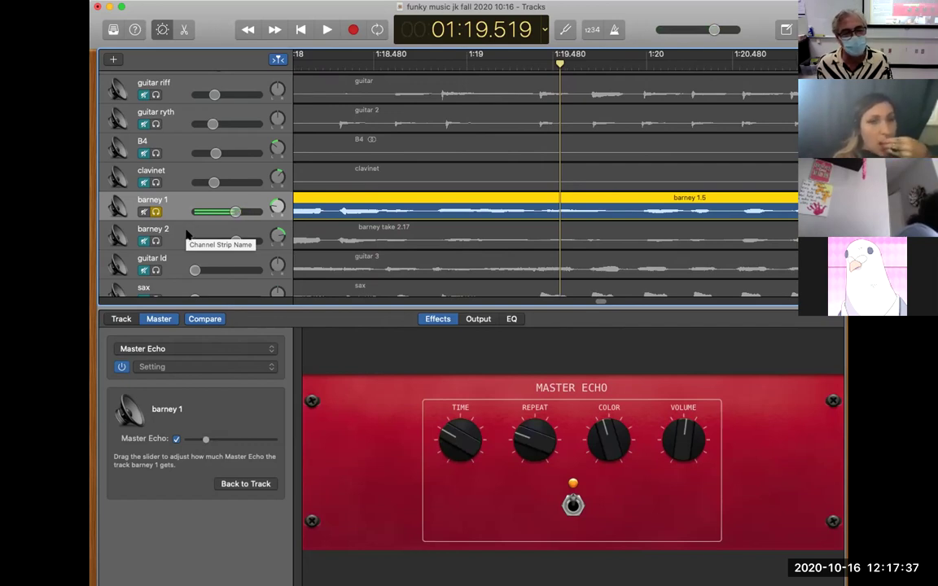
{"action": "key", "text": "space"}
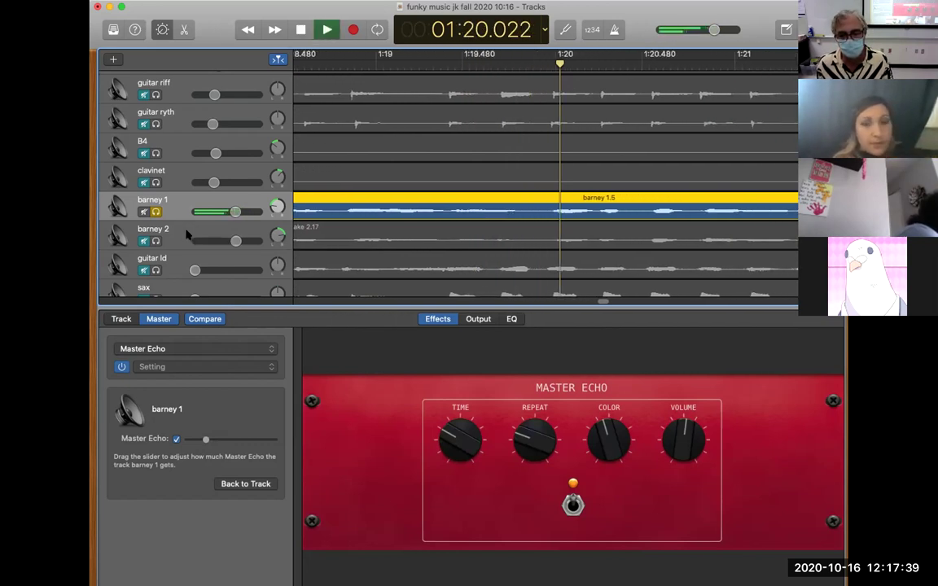
{"action": "left_click", "coordinate": [187, 234]}
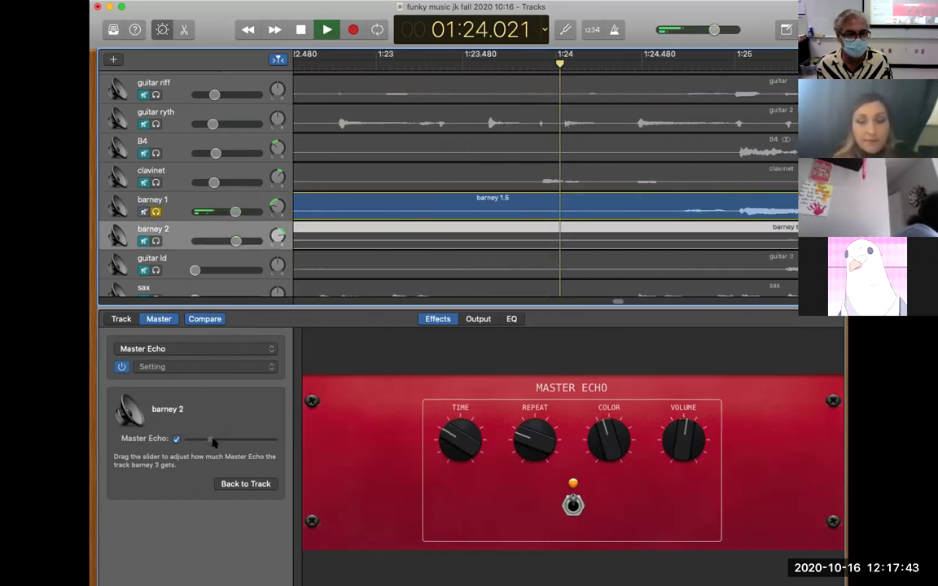
{"action": "left_click_drag", "start_coordinate": [188, 439], "coordinate": [219, 439]}
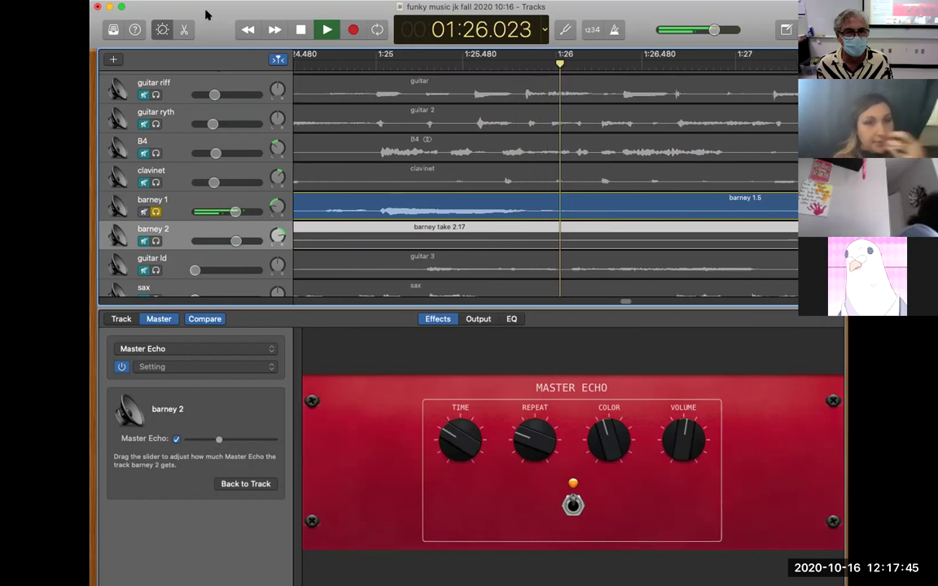
{"action": "left_click", "coordinate": [300, 30]}
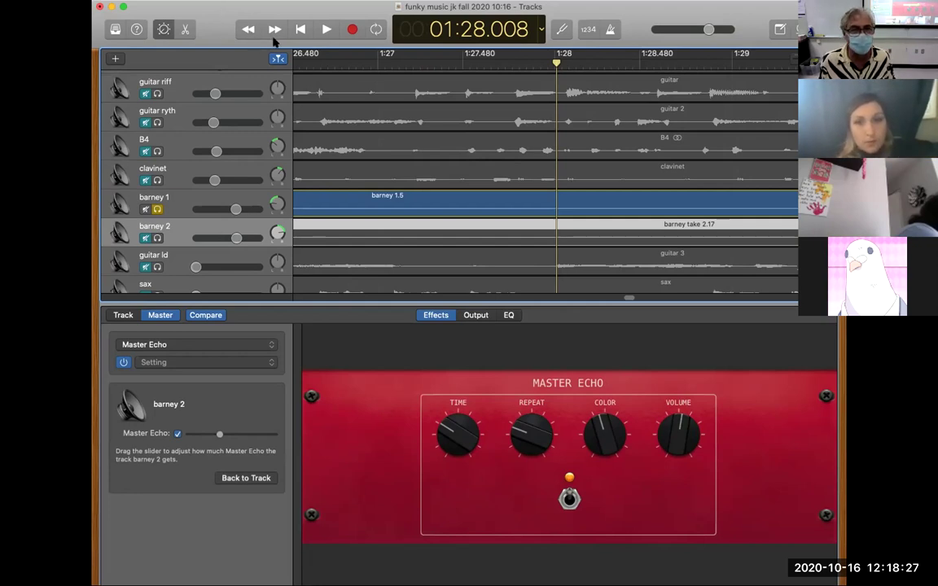
Solo barney 2 with barney 1, lower its Master Echo to just under a quarter during playback, and return to its track settings
{"action": "key", "text": "space"}
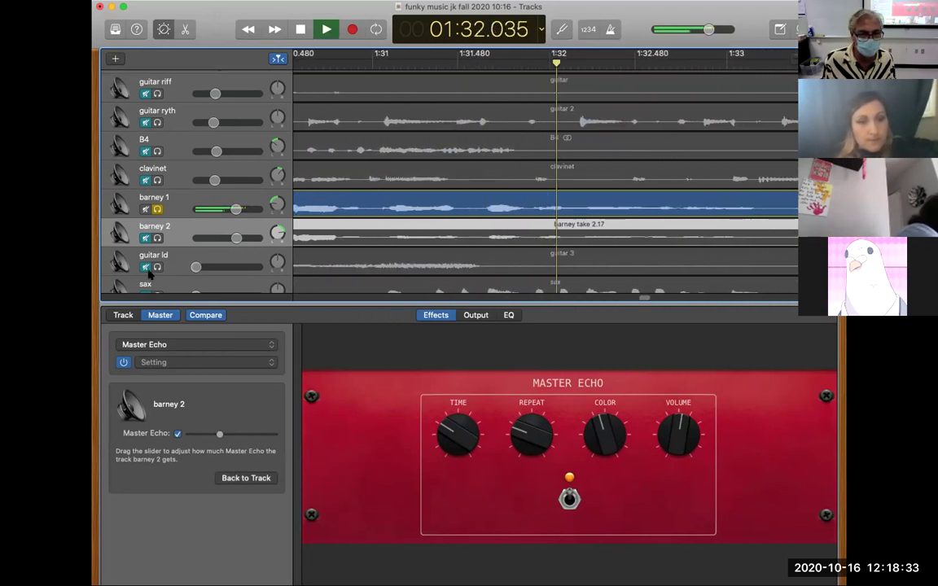
{"action": "left_click", "coordinate": [157, 237]}
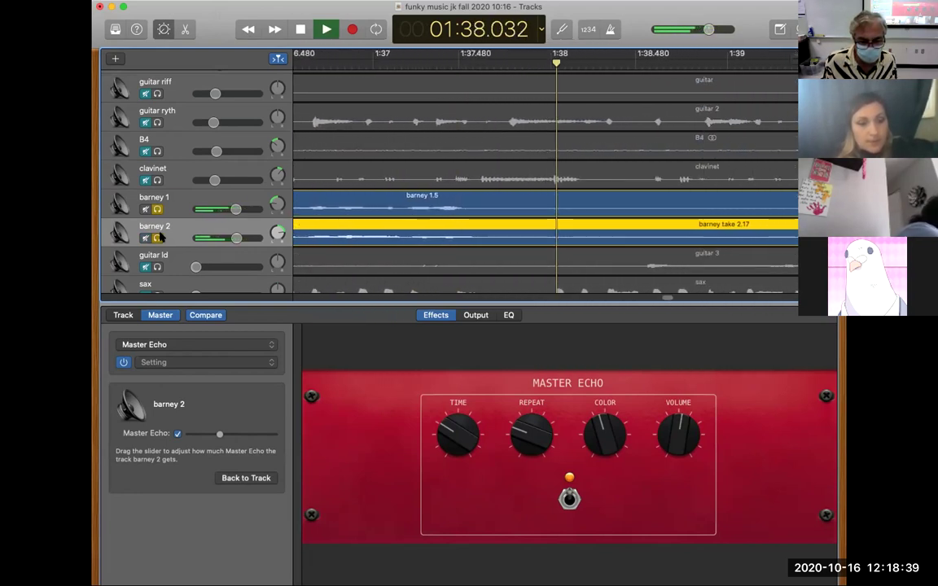
{"action": "key", "text": "space"}
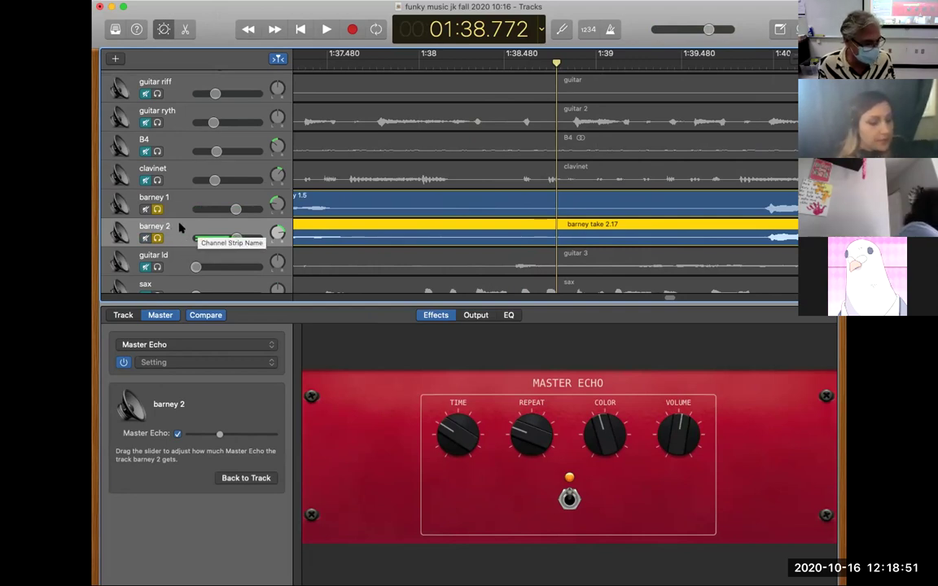
{"action": "key", "text": "space"}
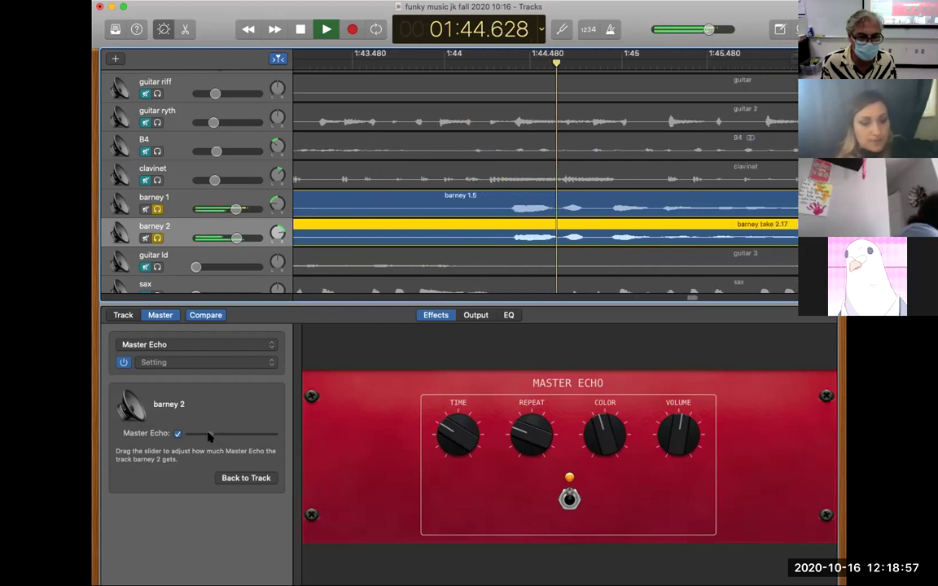
{"action": "left_click", "coordinate": [123, 315]}
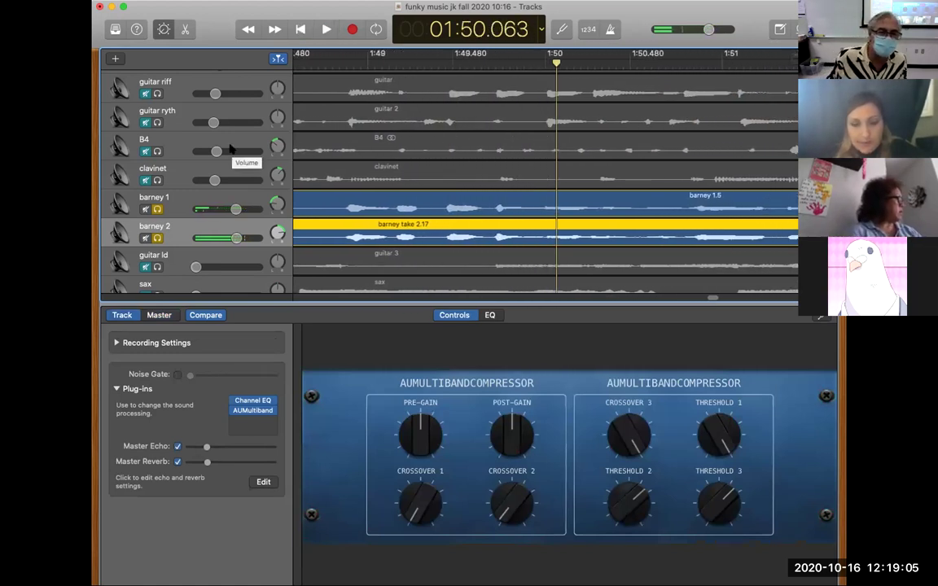
Review the remaining tracks below the barney vocals and reopen the Master Echo settings for barney 2
{"action": "scroll", "coordinate": [182, 238], "scroll_direction": "down", "scroll_amount": 2}
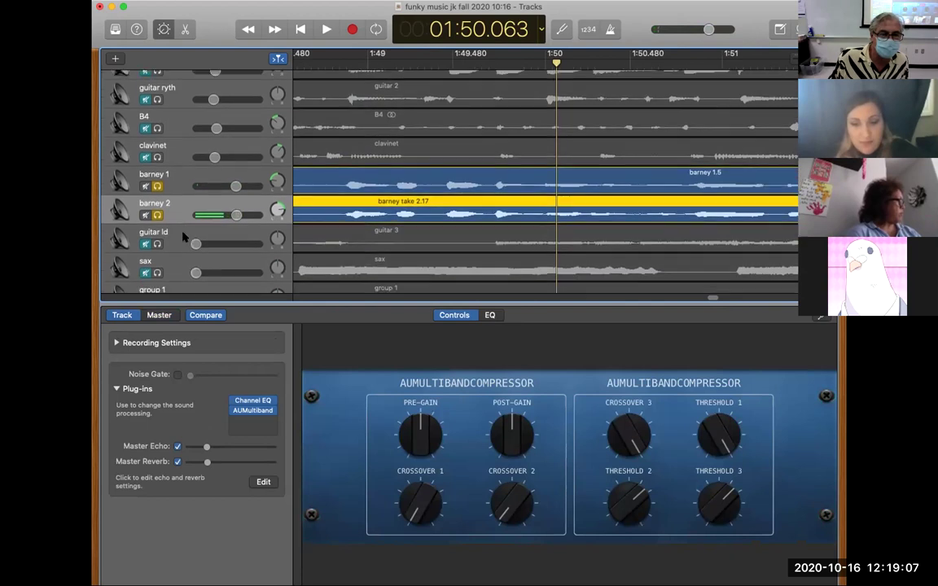
{"action": "scroll", "coordinate": [181, 234], "scroll_direction": "down", "scroll_amount": 4}
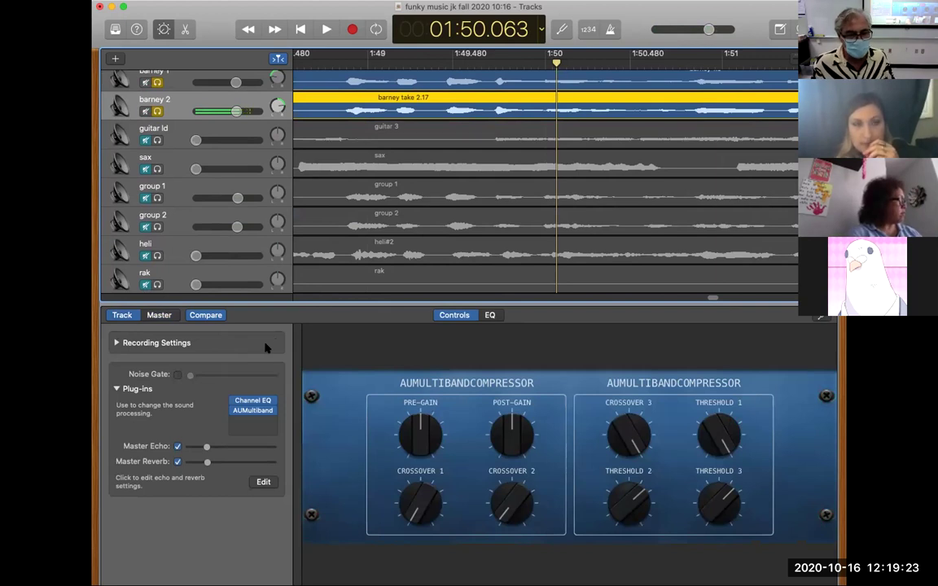
{"action": "left_click", "coordinate": [160, 316]}
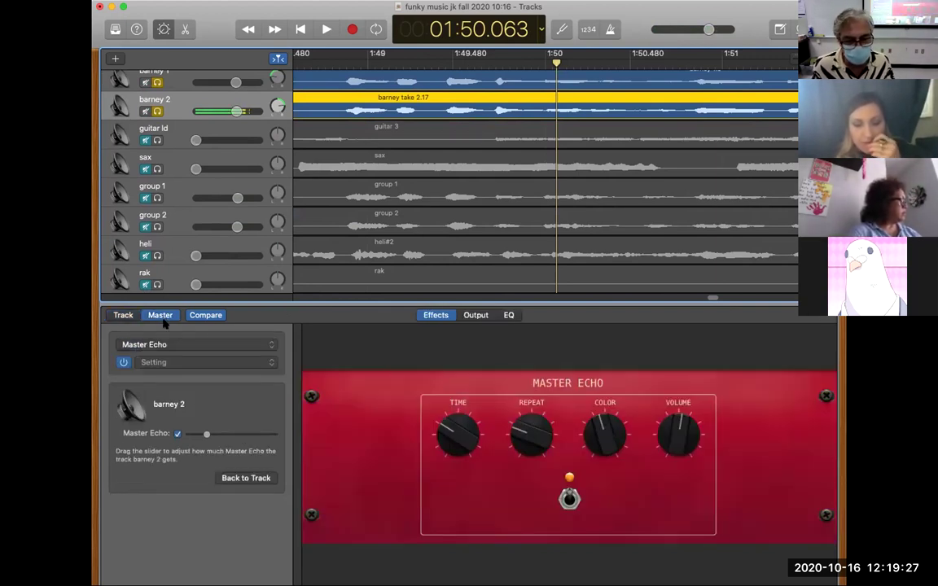
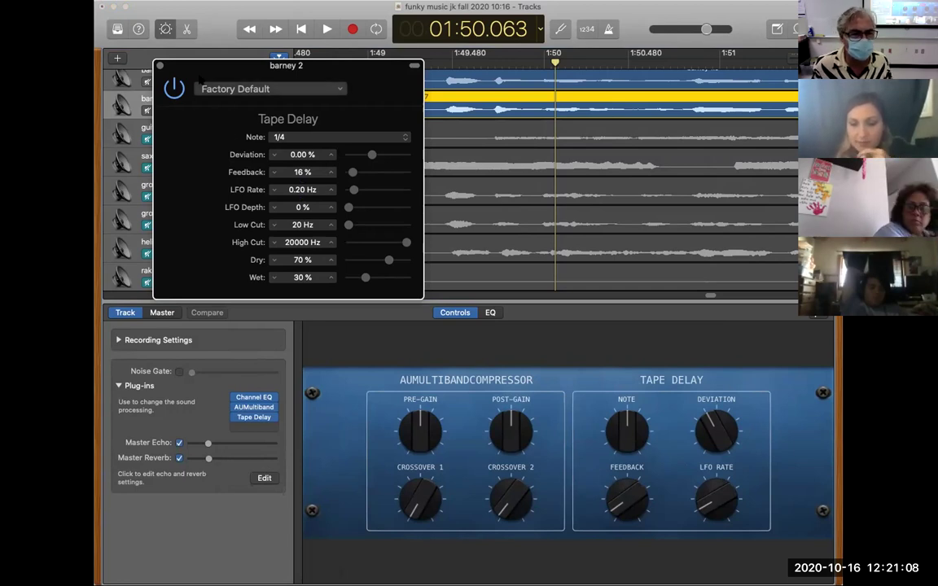
Unsolo barney 1 and audition barney 2's Tape Delay, moving its window clear of the track controls
{"action": "left_click_drag", "start_coordinate": [211, 74], "coordinate": [386, 75]}
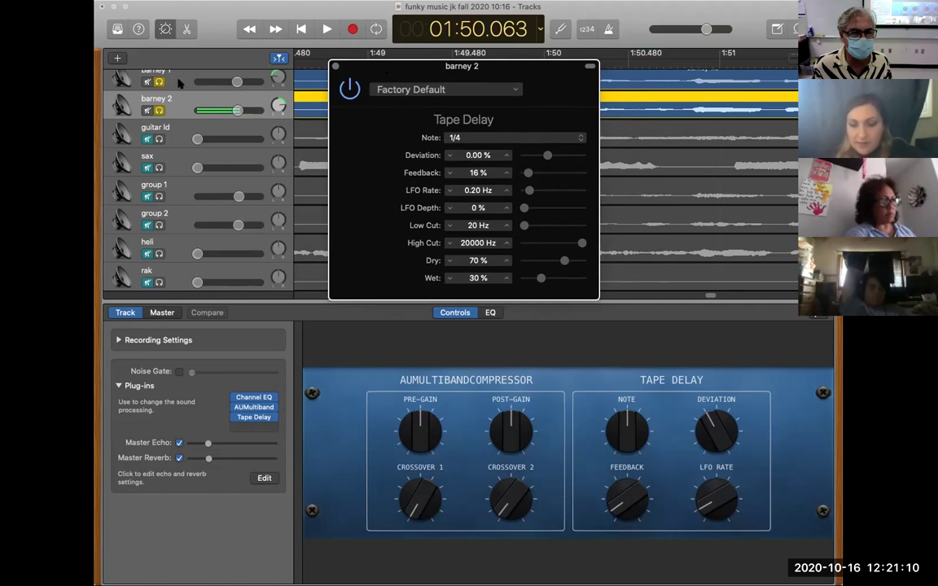
{"action": "key", "text": "space"}
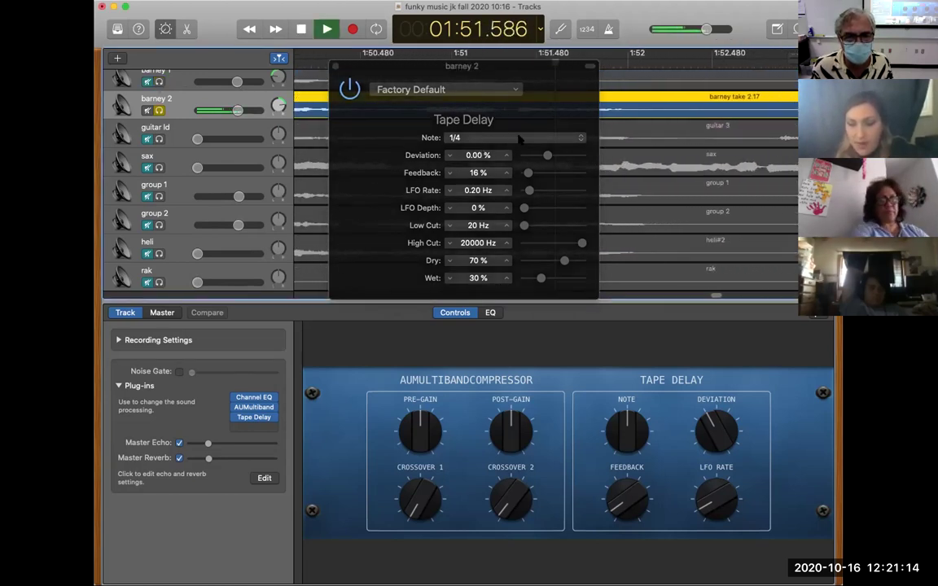
{"action": "left_click_drag", "start_coordinate": [462, 66], "coordinate": [450, 92]}
{"action": "key", "text": "space"}
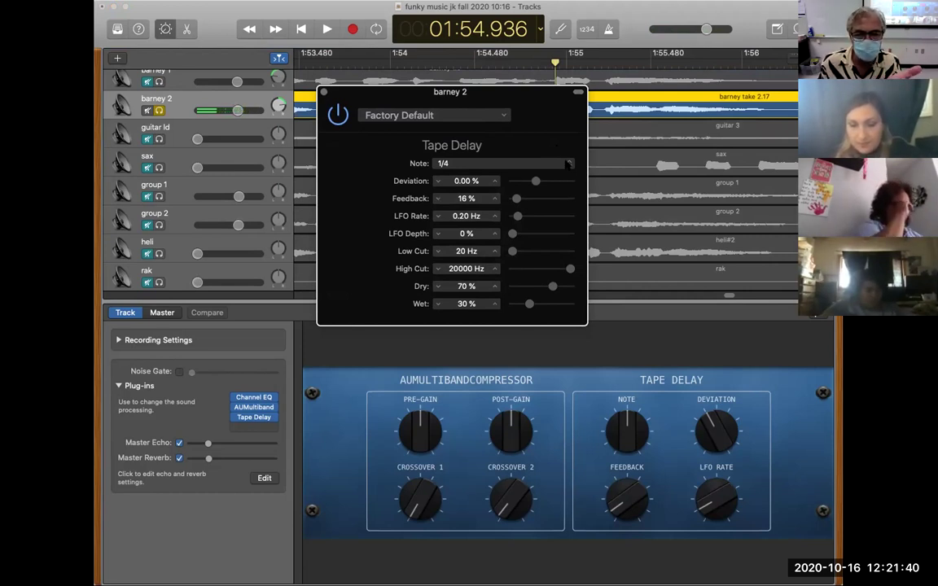
Set barney 2's Tape Delay note value to 1/8 and play a passage to hear it
{"action": "left_click", "coordinate": [567, 164]}
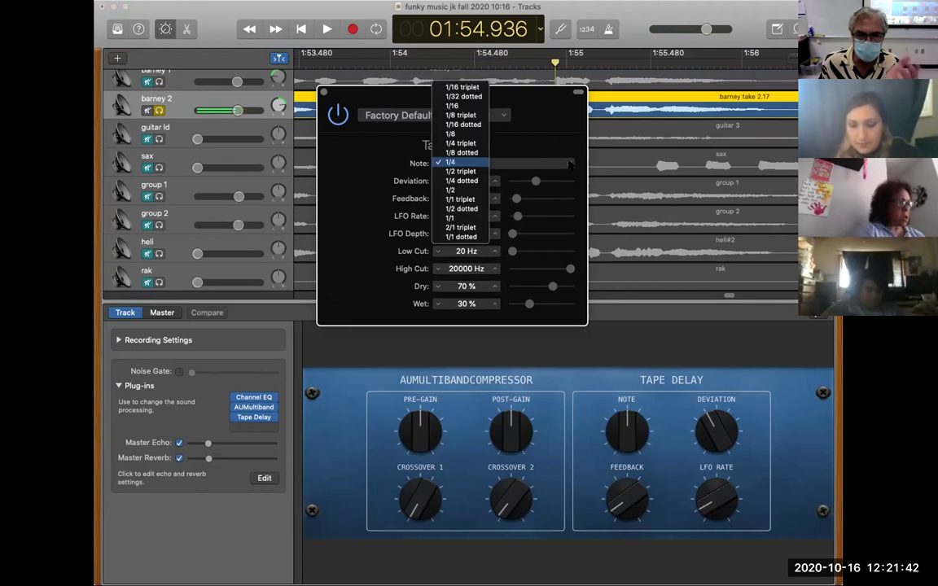
{"action": "left_click", "coordinate": [452, 134]}
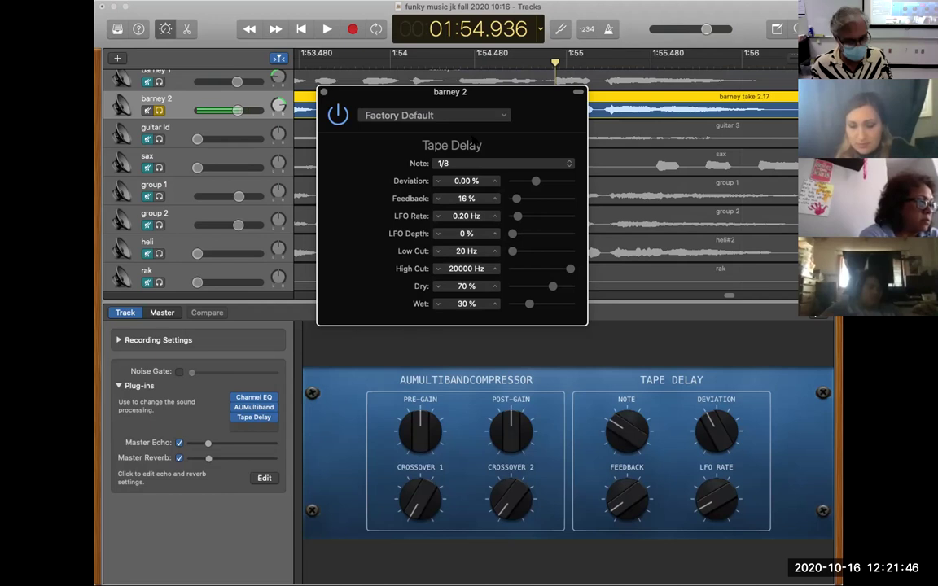
{"action": "key", "text": "space"}
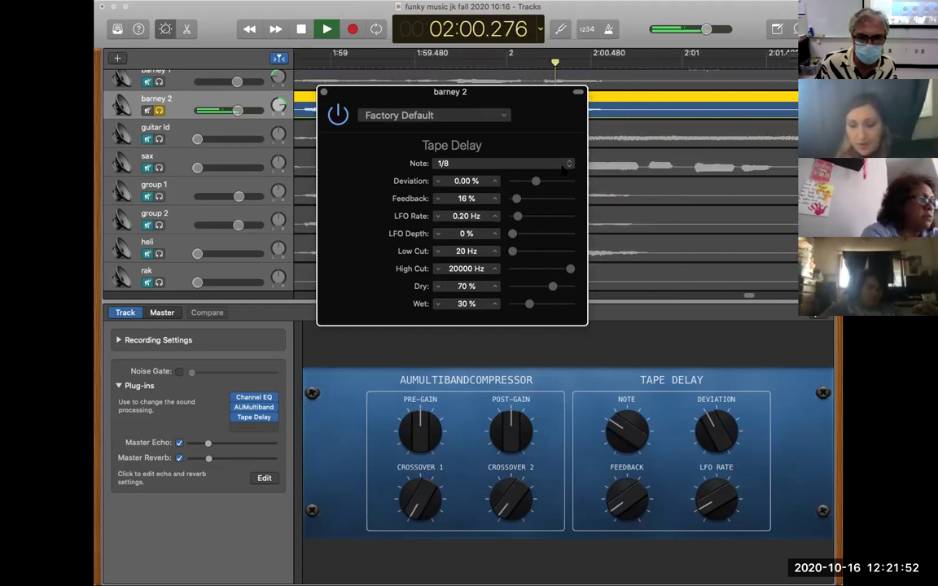
{"action": "key", "text": "space"}
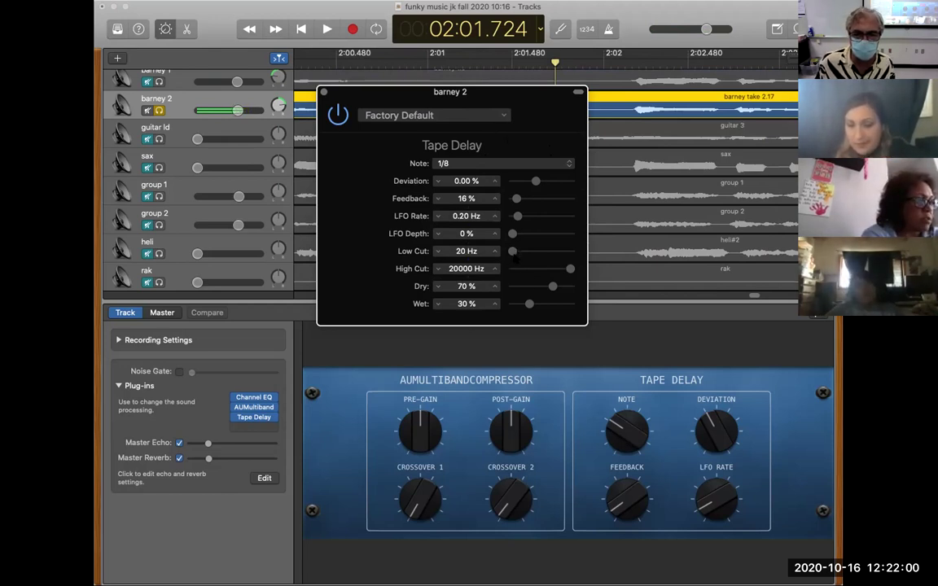
Set the Tape Delay's Low Cut to 150 Hz and High Cut to 3100 Hz, then resume playback
{"action": "left_click_drag", "start_coordinate": [513, 251], "coordinate": [554, 275]}
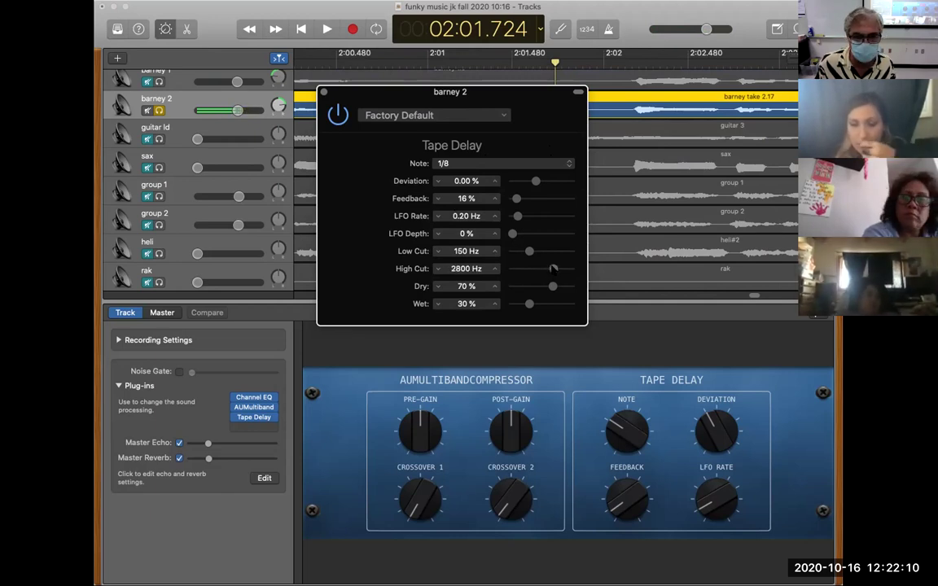
{"action": "left_click_drag", "start_coordinate": [554, 269], "coordinate": [555, 269]}
{"action": "key", "text": "space"}
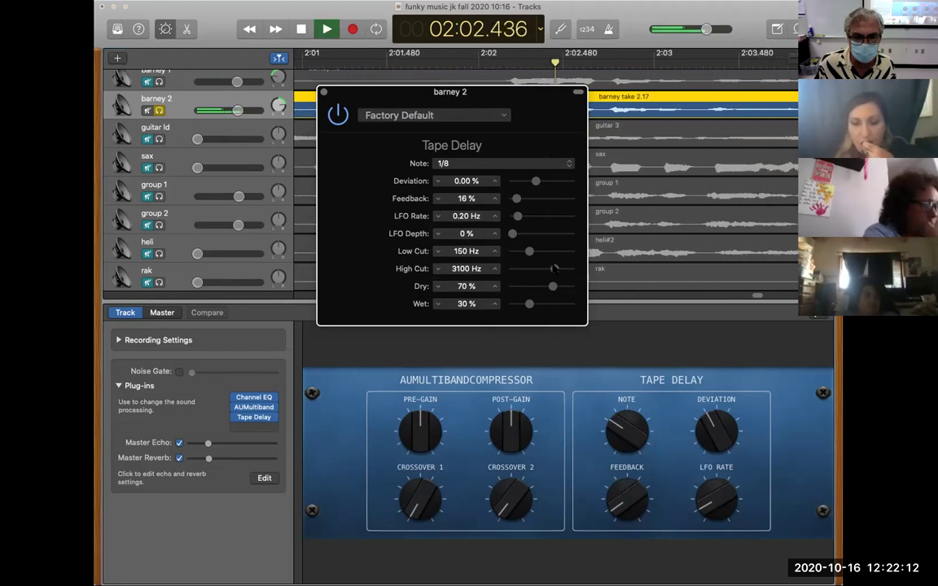
Set the Tape Delay's Dry level to 100% and Wet level to 8% while replaying an earlier part of the song
{"action": "left_click_drag", "start_coordinate": [553, 286], "coordinate": [570, 287]}
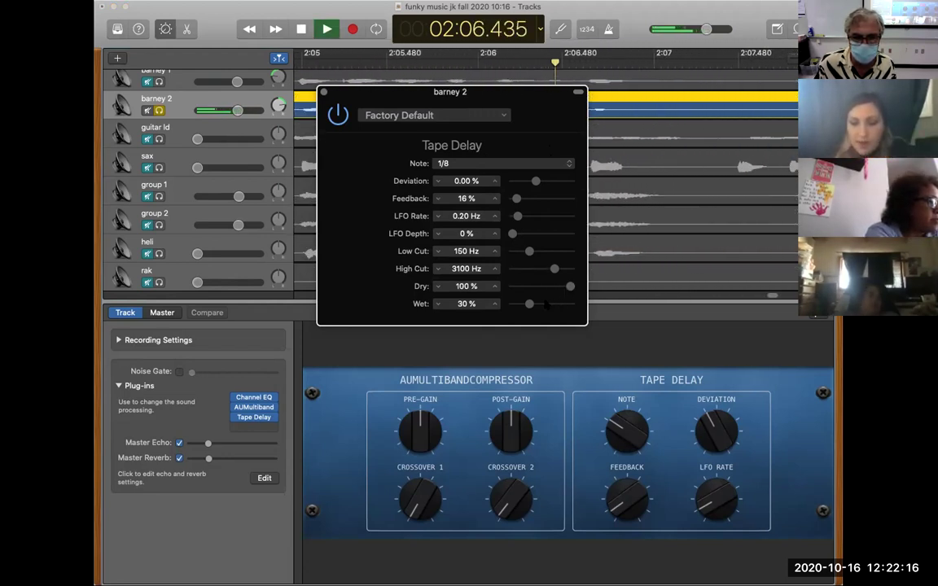
{"action": "left_click_drag", "start_coordinate": [529, 303], "coordinate": [513, 304]}
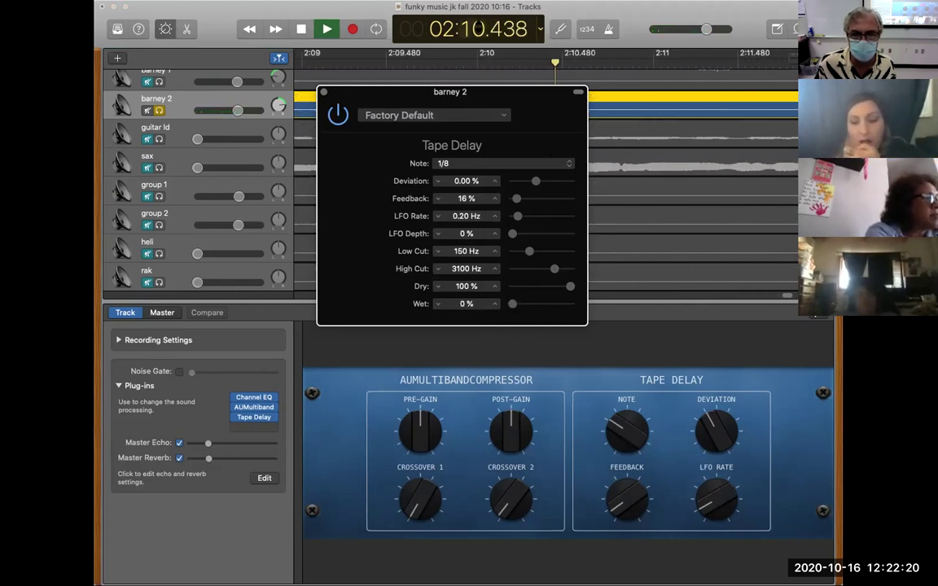
{"action": "left_click", "coordinate": [488, 71]}
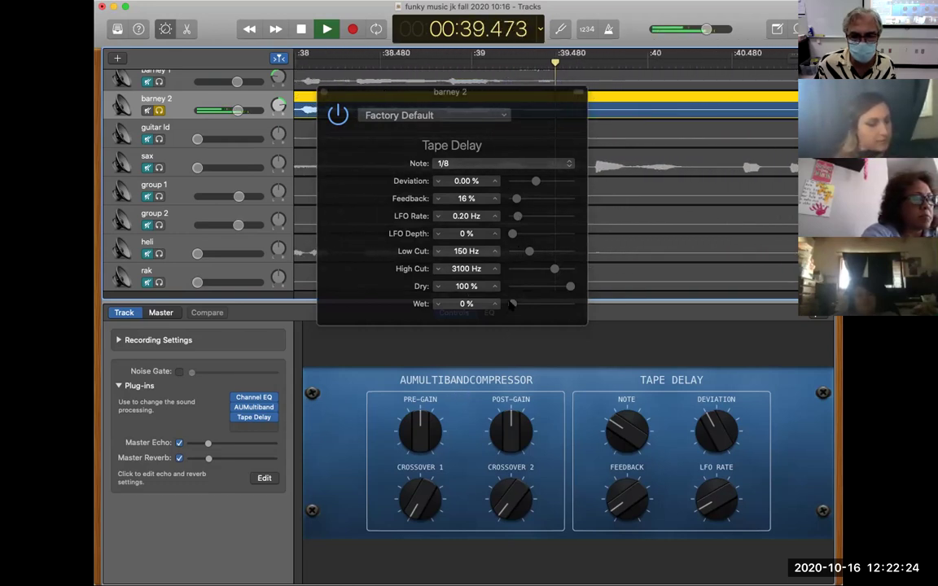
{"action": "left_click_drag", "start_coordinate": [511, 303], "coordinate": [518, 304]}
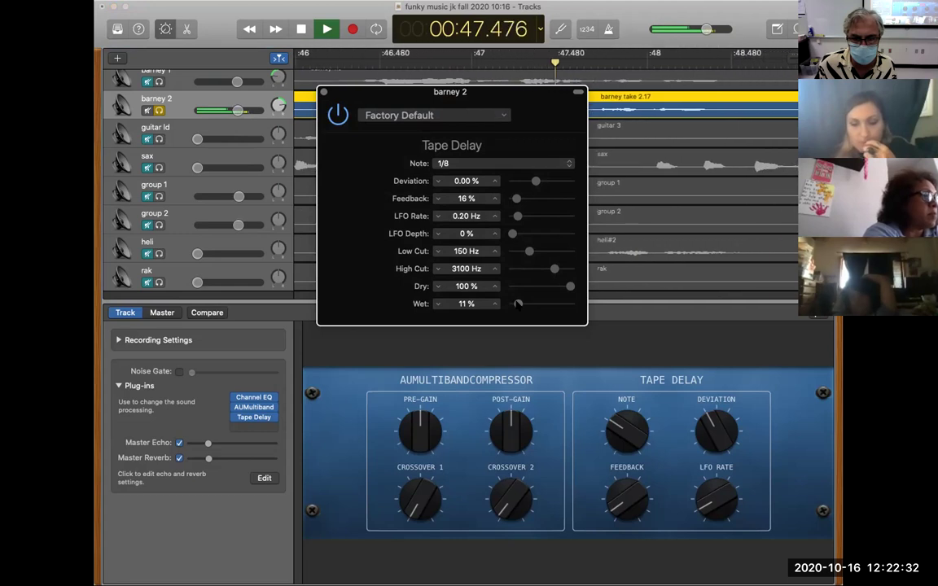
{"action": "left_click_drag", "start_coordinate": [518, 304], "coordinate": [516, 303]}
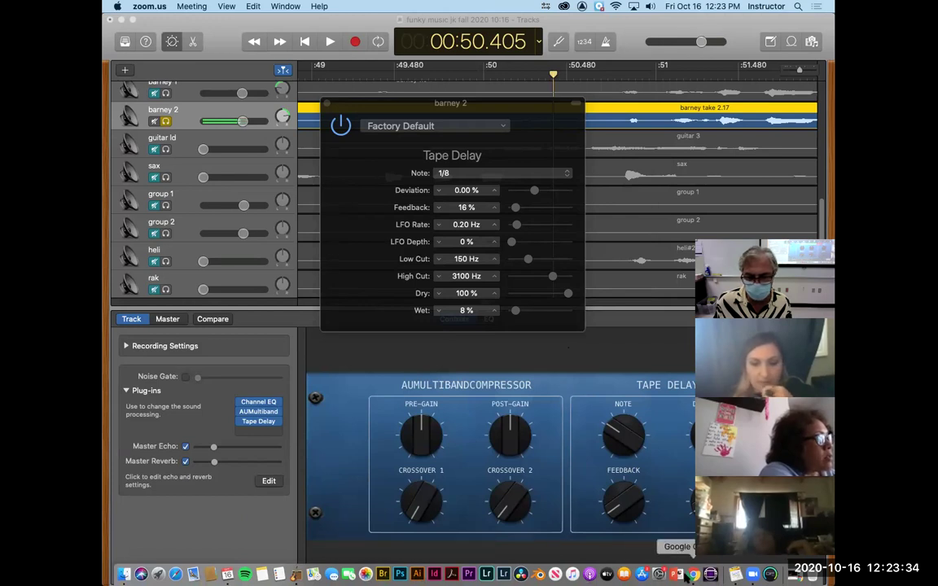
Switch to Chrome and search Google for "echoplex", showing the image results
{"action": "left_click", "coordinate": [696, 575]}
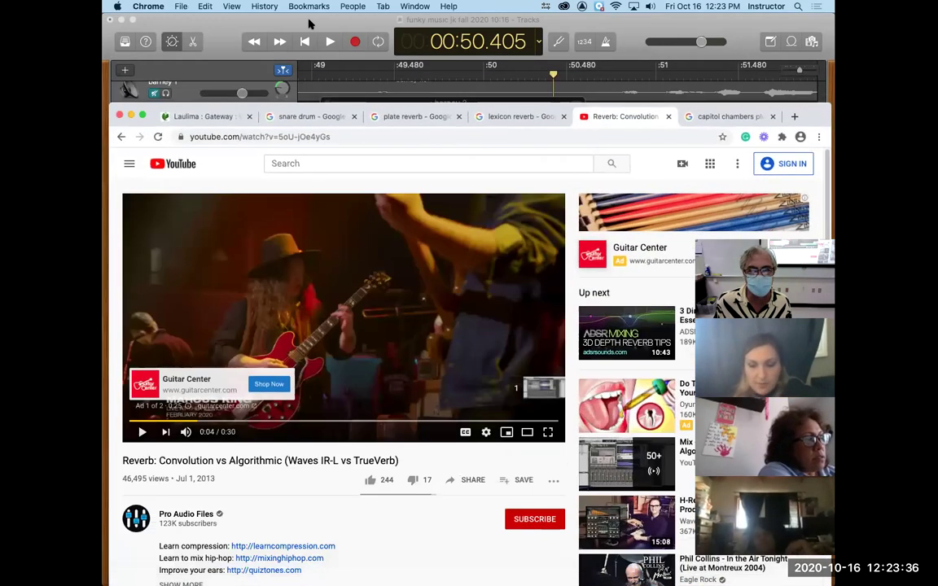
{"action": "left_click", "coordinate": [338, 132]}
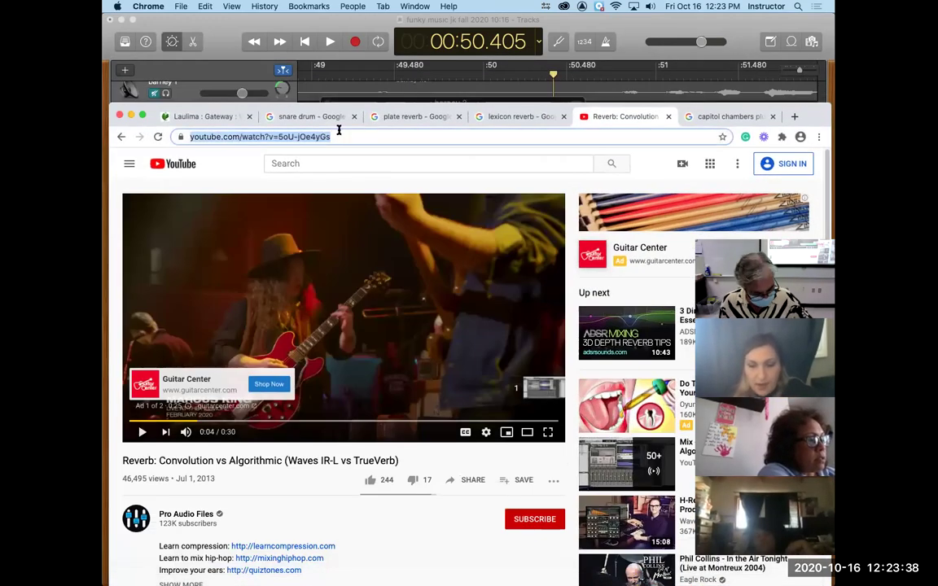
{"action": "type", "text": "echo"}
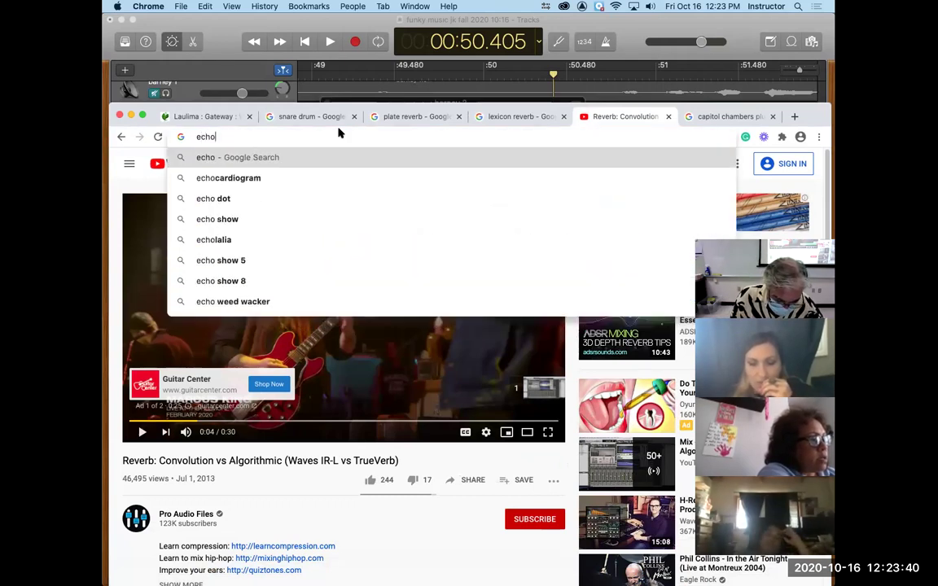
{"action": "type", "text": "plex"}
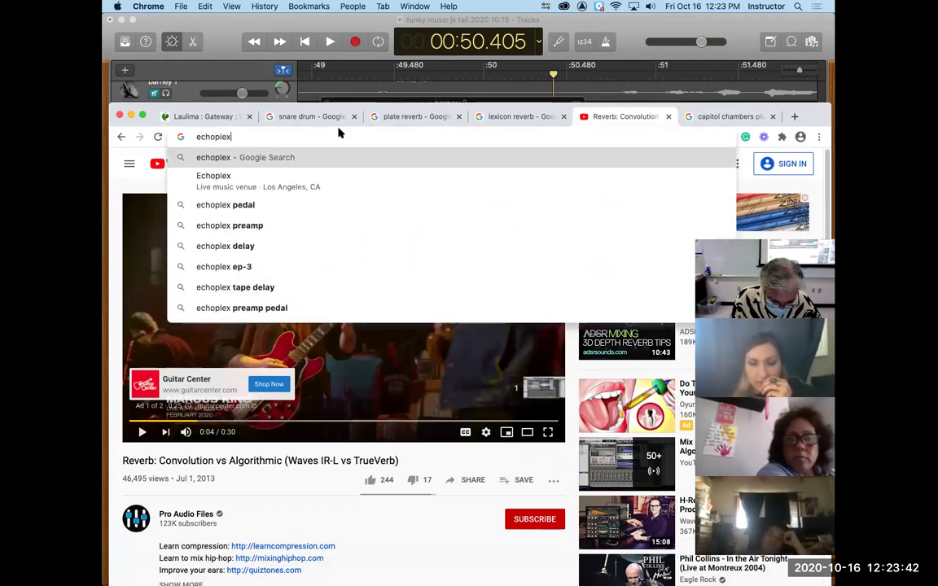
{"action": "key", "text": "Return"}
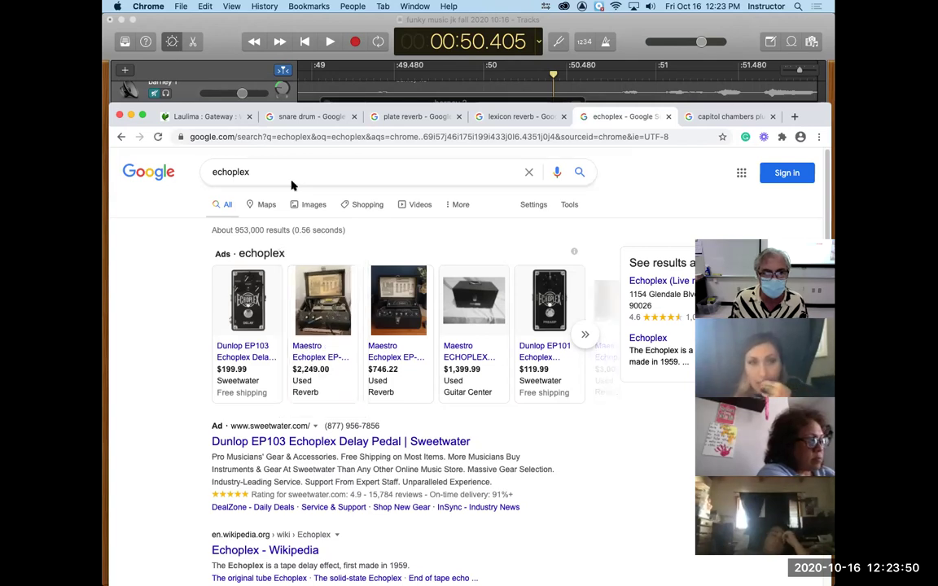
{"action": "left_click_drag", "start_coordinate": [293, 209], "coordinate": [310, 208]}
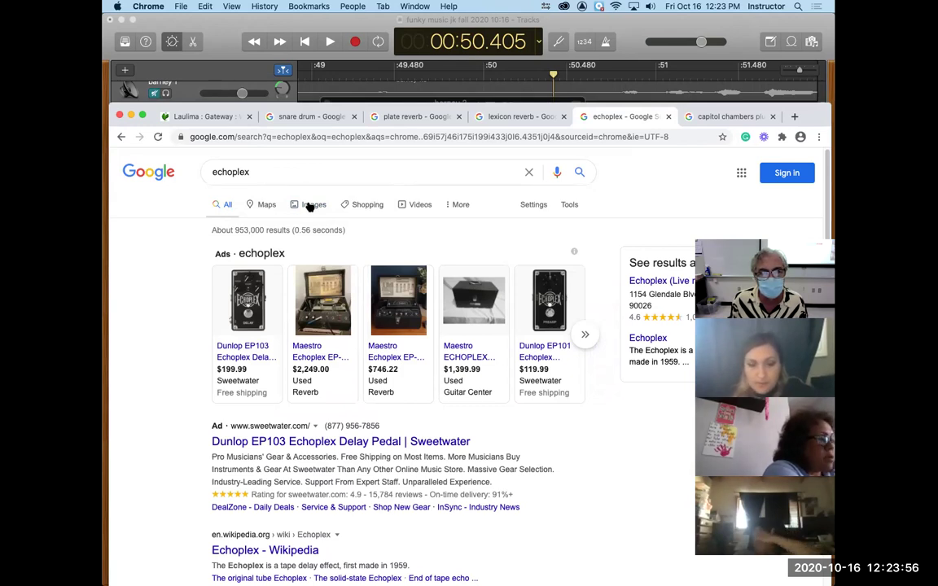
{"action": "left_click", "coordinate": [309, 207]}
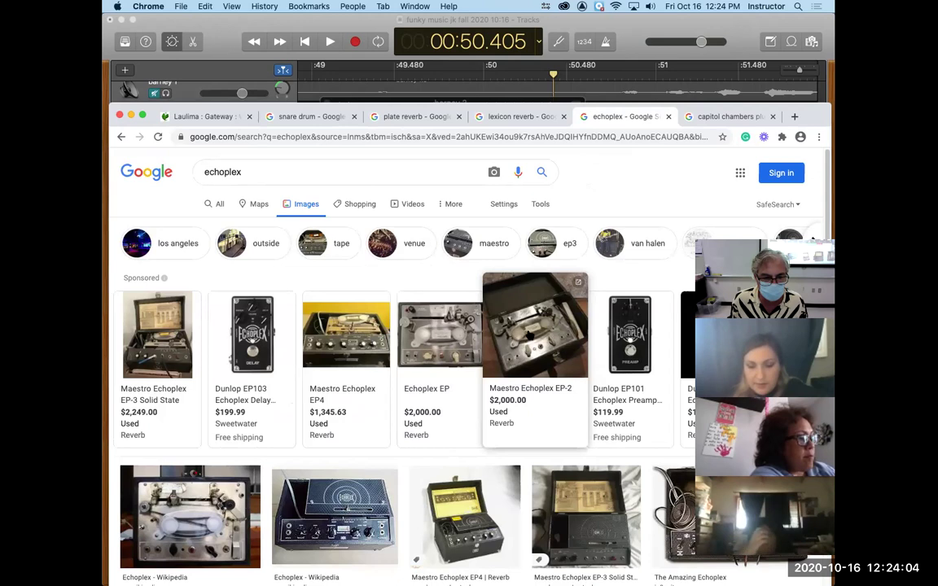
Open the Maestro Echoplex EP-2 listing on Reverb, examine its enlarged photo, and close the listing
{"action": "left_click", "coordinate": [531, 335]}
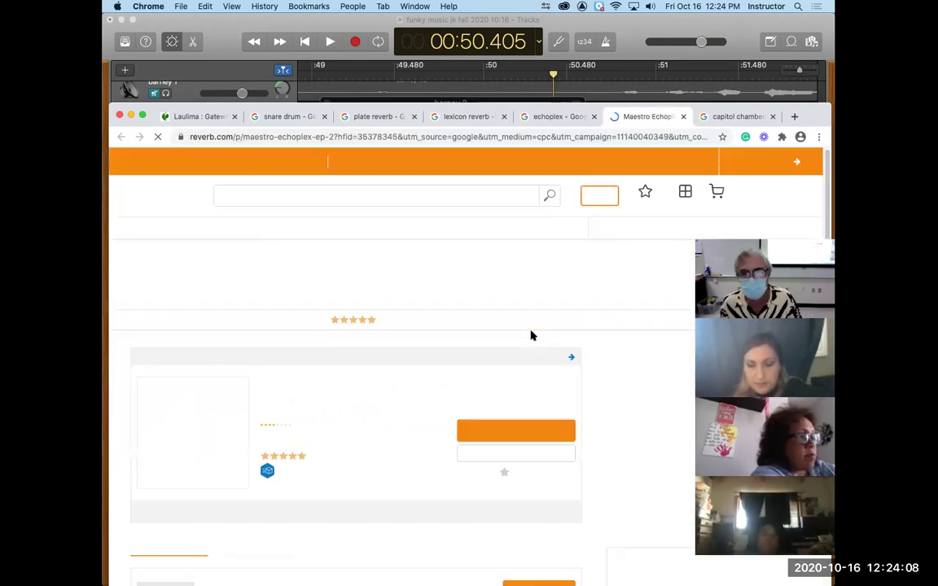
{"action": "scroll", "coordinate": [306, 395], "scroll_direction": "down", "scroll_amount": 2}
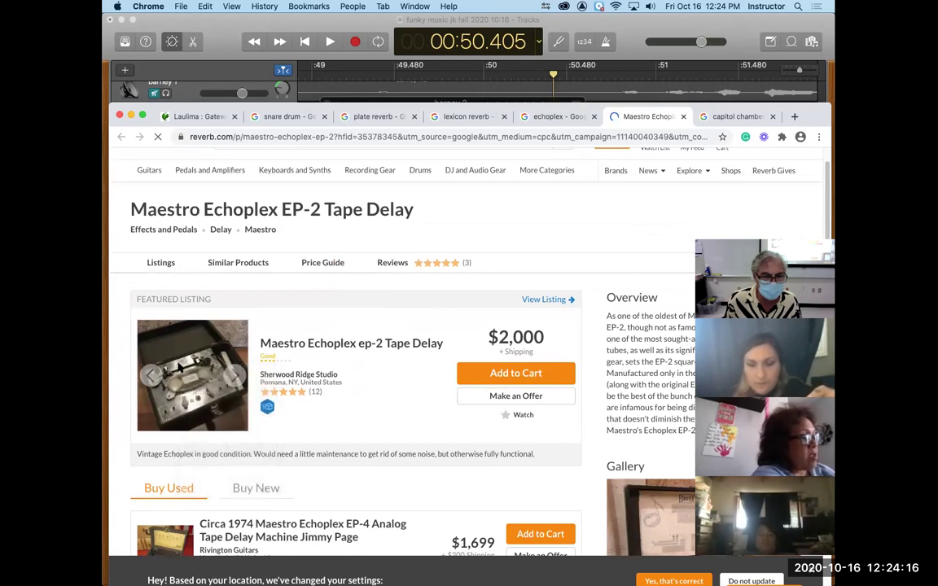
{"action": "left_click", "coordinate": [181, 368]}
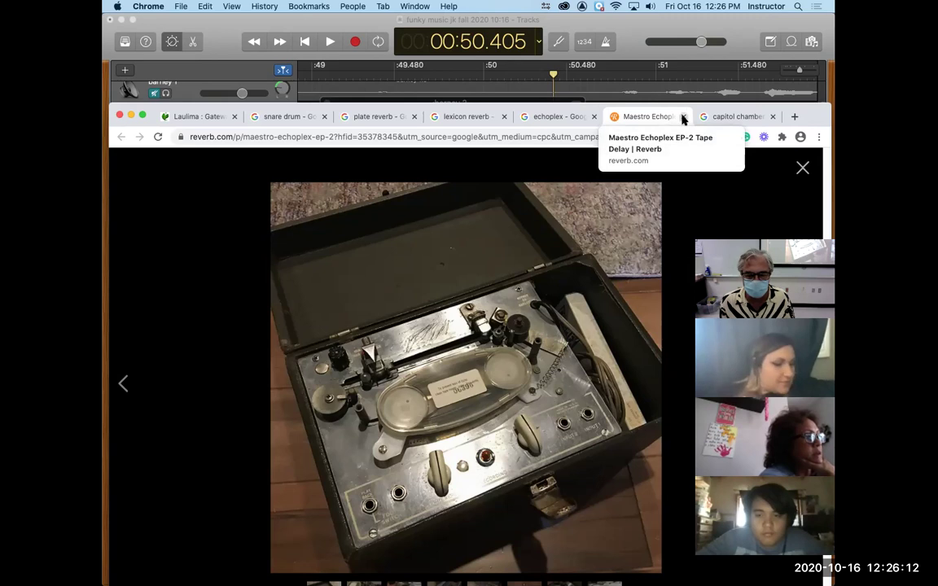
{"action": "left_click", "coordinate": [683, 119]}
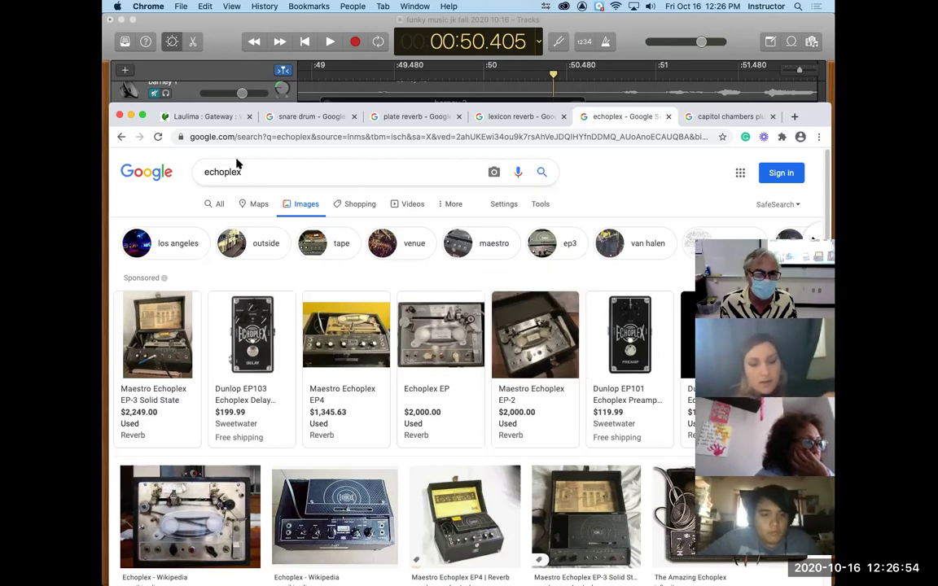
Search Google Images for "electro harmonix memory man"
{"action": "left_click_drag", "start_coordinate": [270, 174], "coordinate": [165, 175]}
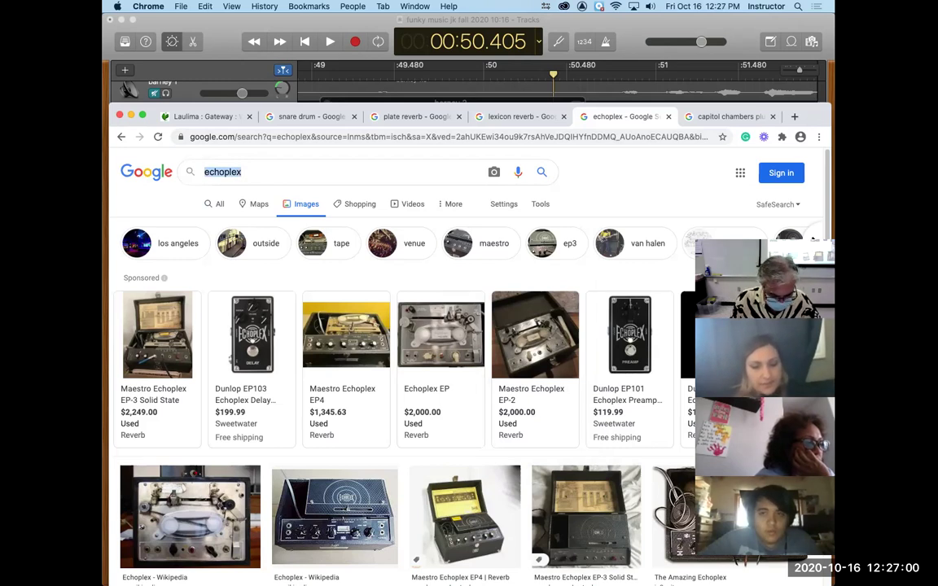
{"action": "type", "text": "electr"}
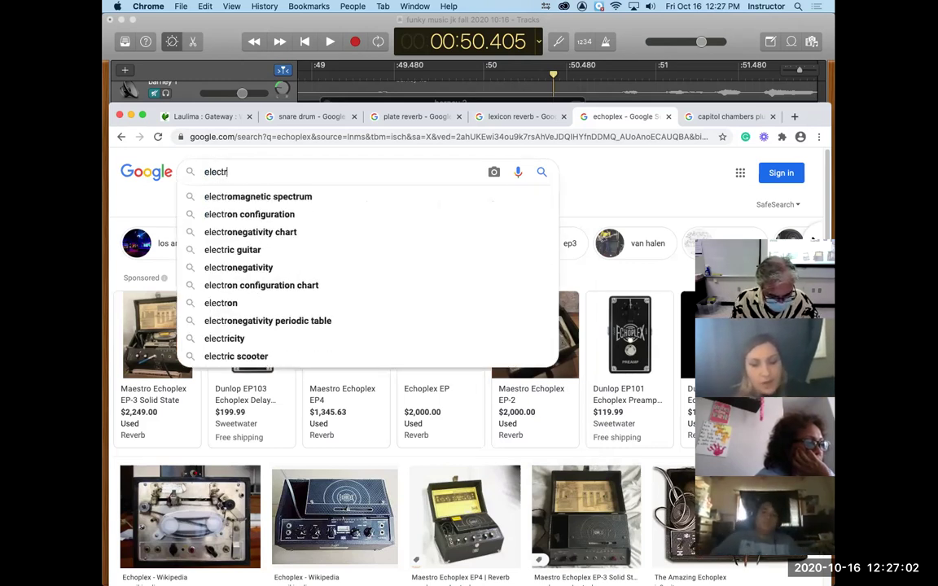
{"action": "type", "text": "o ha"}
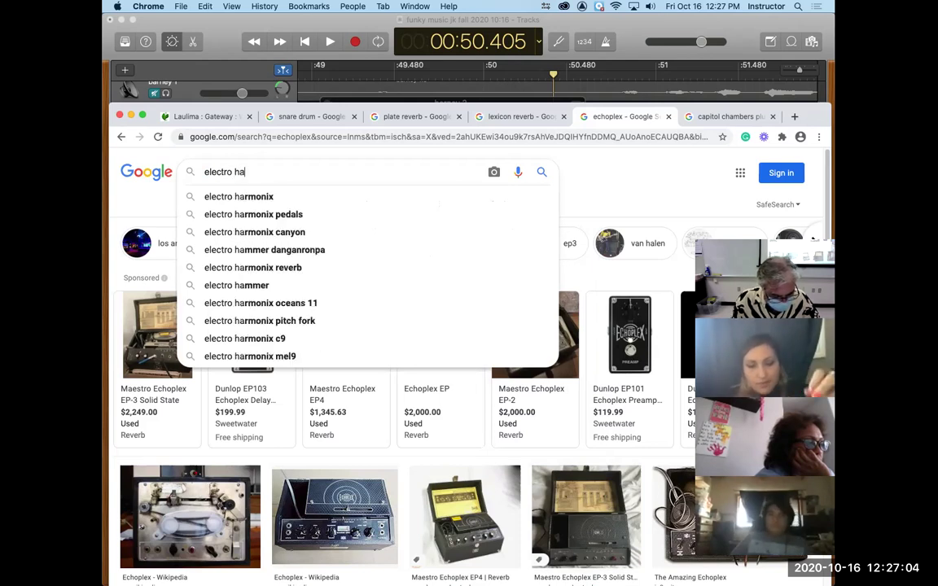
{"action": "type", "text": "rmoni"}
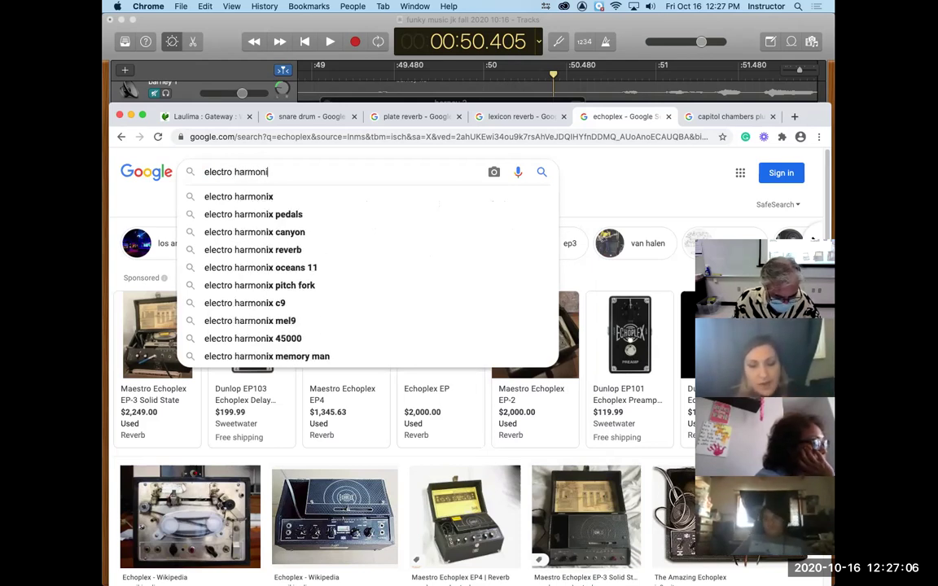
{"action": "type", "text": "x mem"}
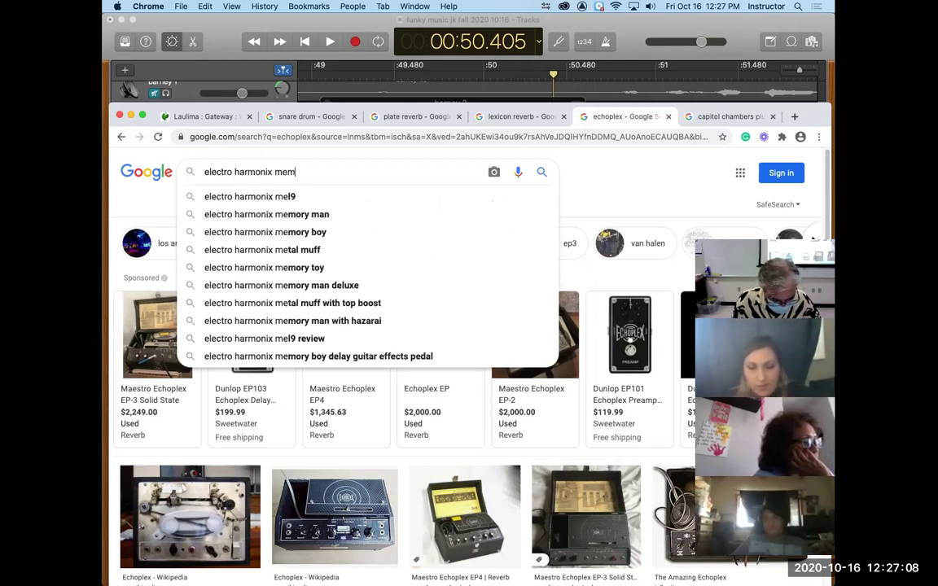
{"action": "type", "text": "ory man"}
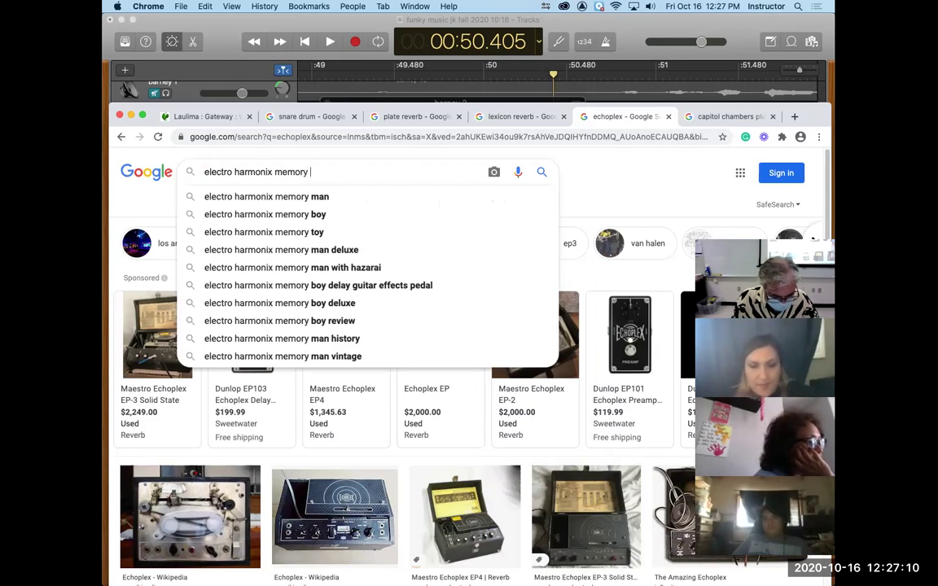
{"action": "key", "text": "Return"}
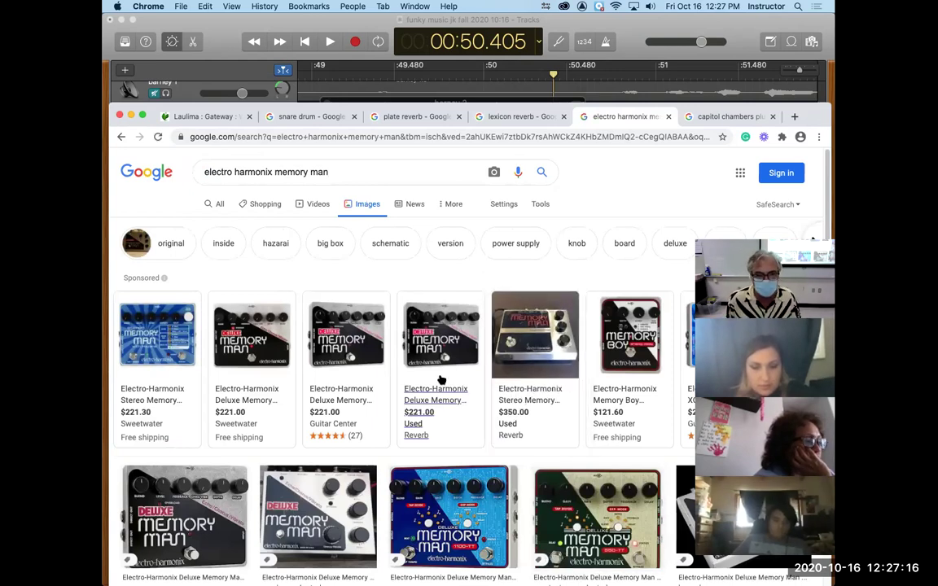
Open the used $221 Electro-Harmonix Deluxe Memory Man listing on Reverb, examine its enlarged photo, and close the photo view
{"action": "mouse_move", "coordinate": [440, 381]}
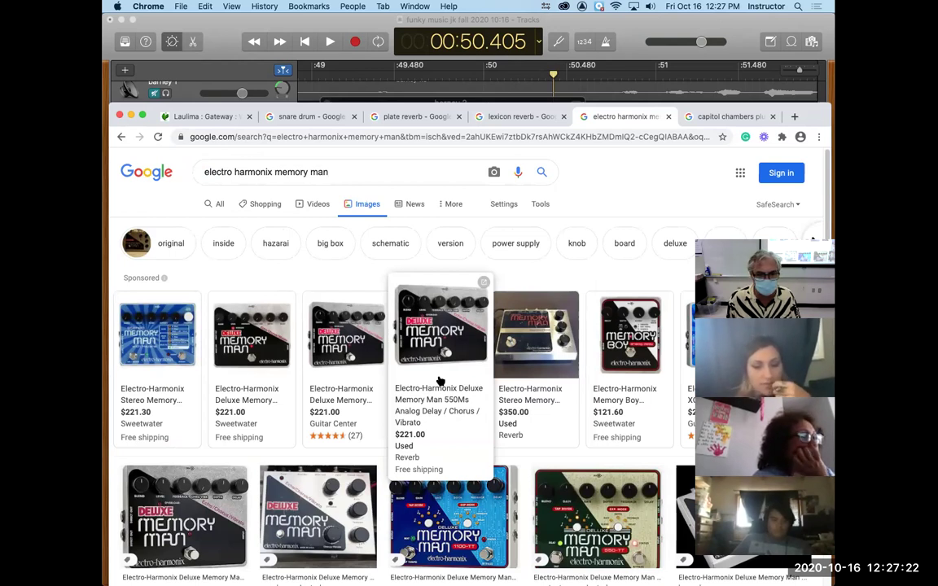
{"action": "left_click", "coordinate": [439, 381]}
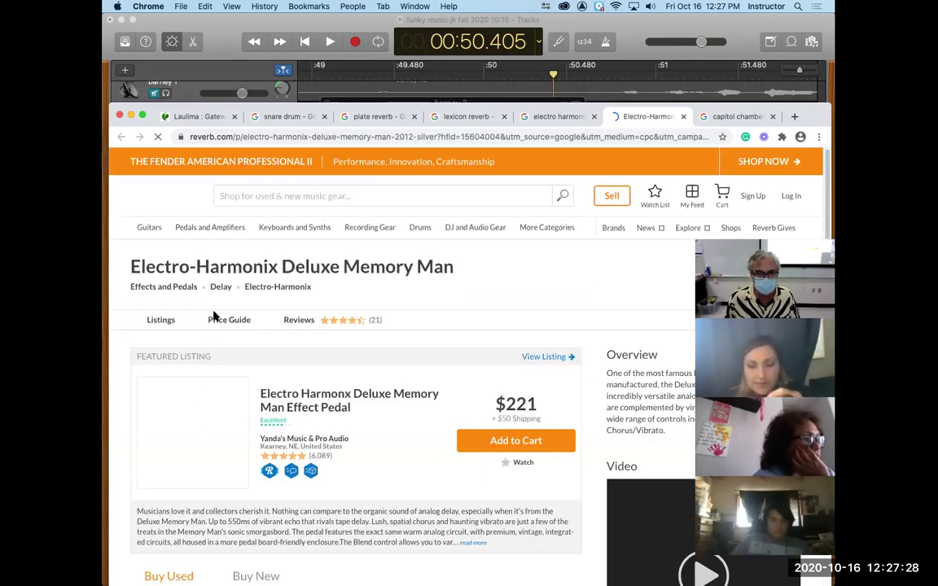
{"action": "left_click", "coordinate": [188, 379]}
{"action": "right_click", "coordinate": [207, 417]}
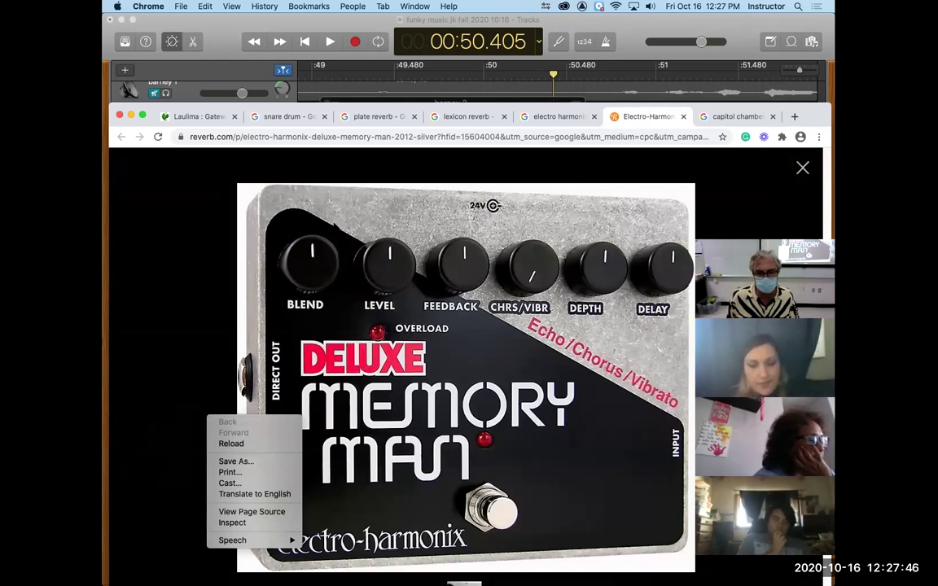
{"action": "left_click", "coordinate": [491, 509]}
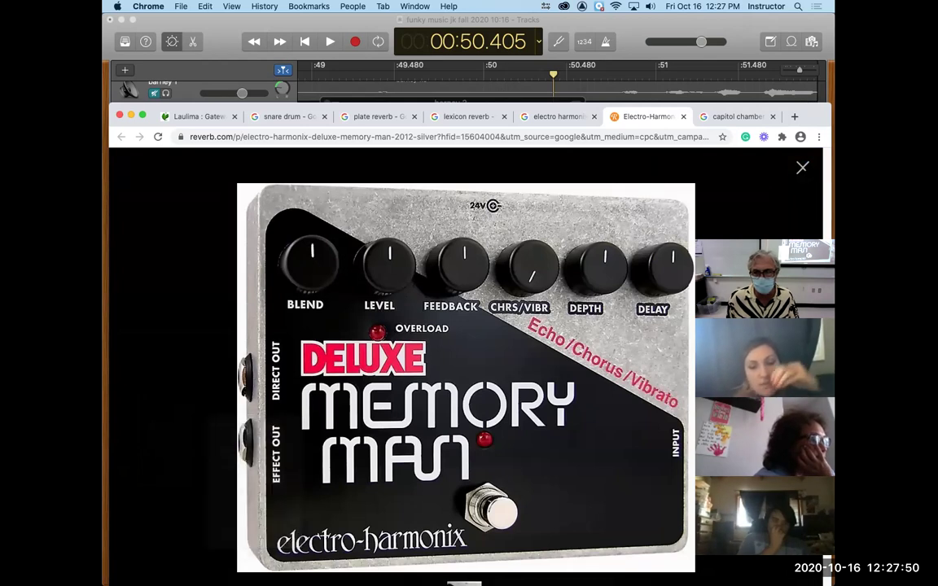
{"action": "left_click", "coordinate": [802, 167]}
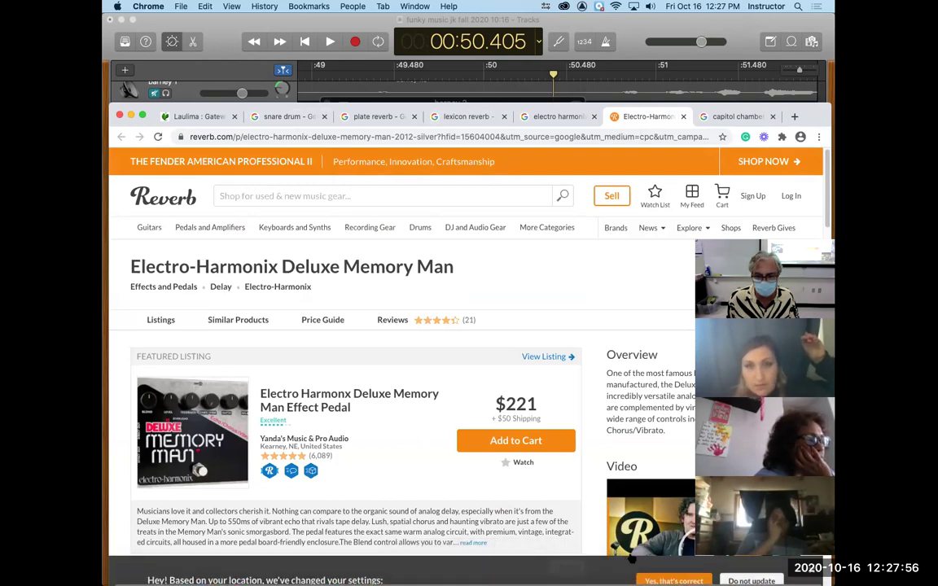
Switch back to GarageBand, play barney 2, and set its Tape Delay's LFO Rate to 0.76 Hz and LFO Depth to 11%
{"action": "mouse_move", "coordinate": [707, 576]}
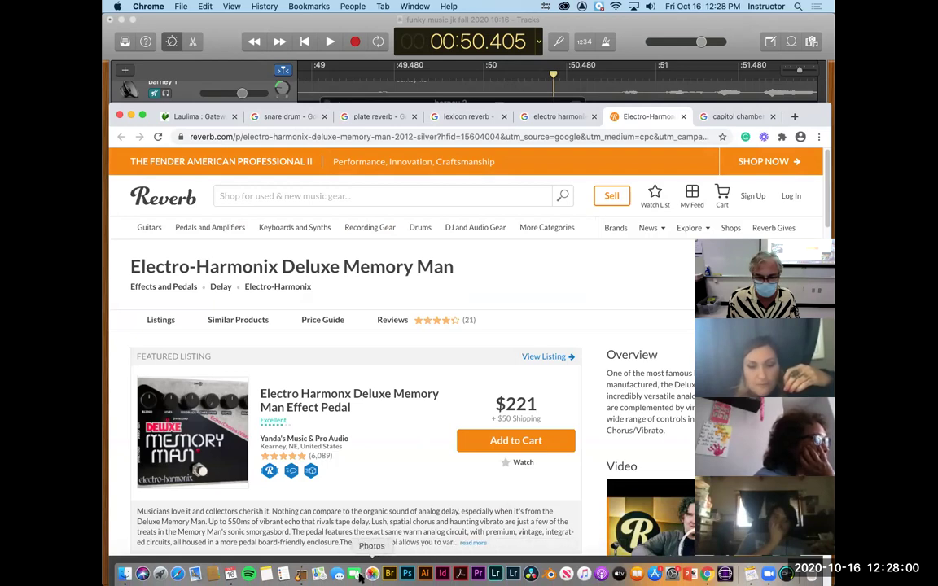
{"action": "left_click", "coordinate": [301, 575]}
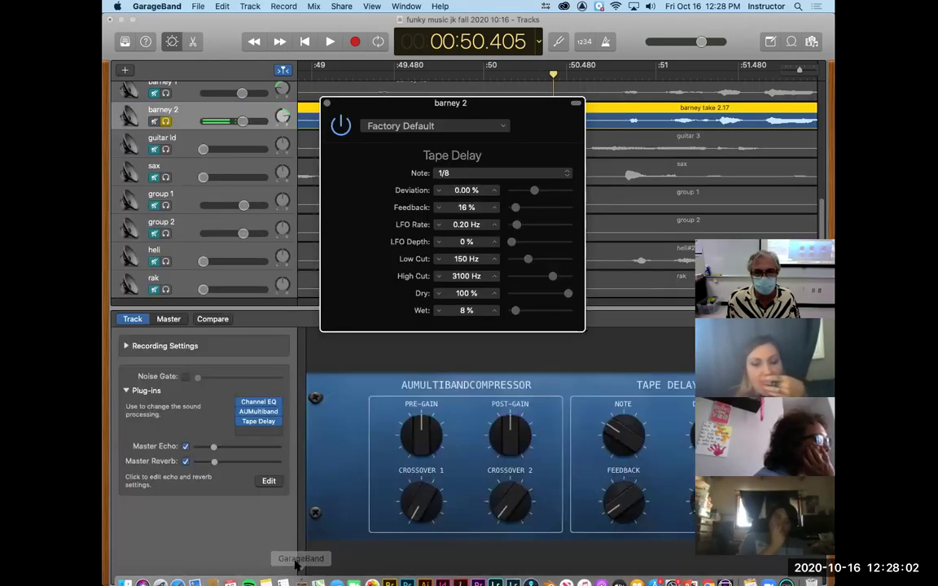
{"action": "key", "text": "space"}
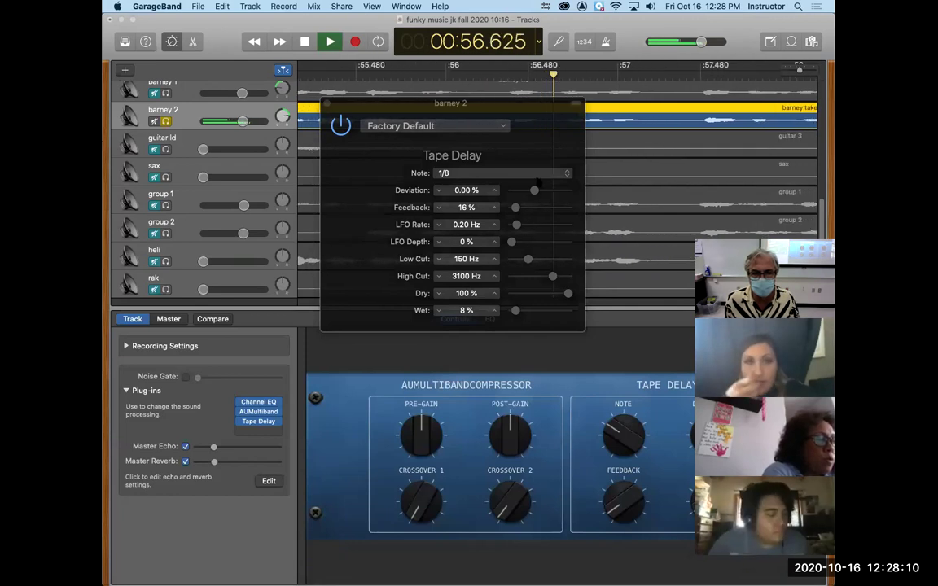
{"action": "left_click_drag", "start_coordinate": [512, 242], "coordinate": [533, 224]}
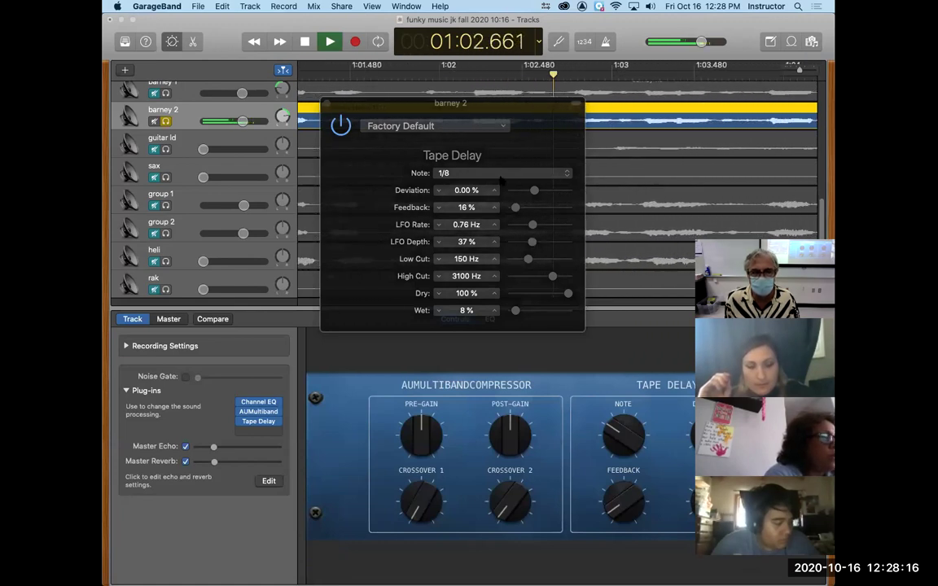
{"action": "left_click_drag", "start_coordinate": [299, 42], "coordinate": [303, 43]}
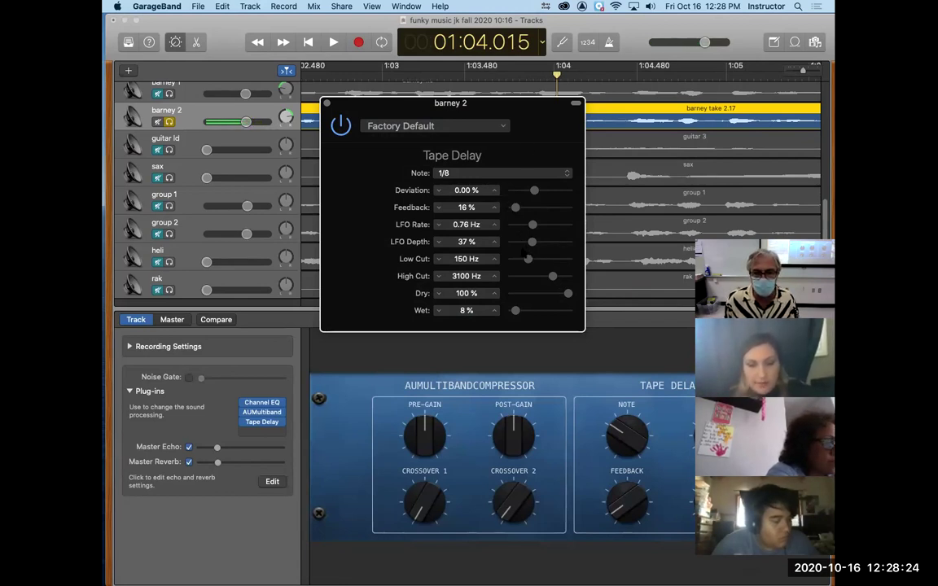
{"action": "left_click_drag", "start_coordinate": [532, 241], "coordinate": [517, 242]}
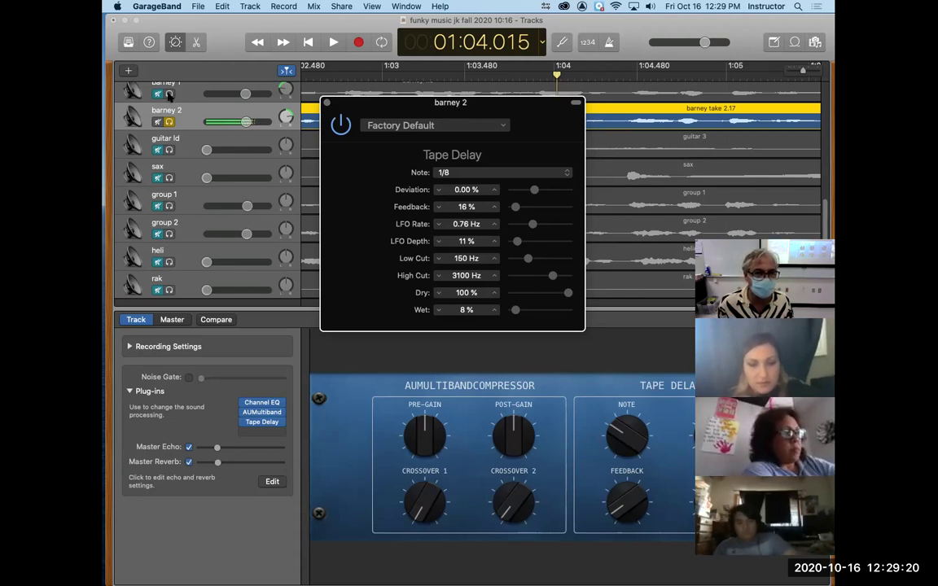
Play barney 1 and barney 2 soloed together and set barney 2's Tape Delay Wet level to 4%
{"action": "key", "text": "space"}
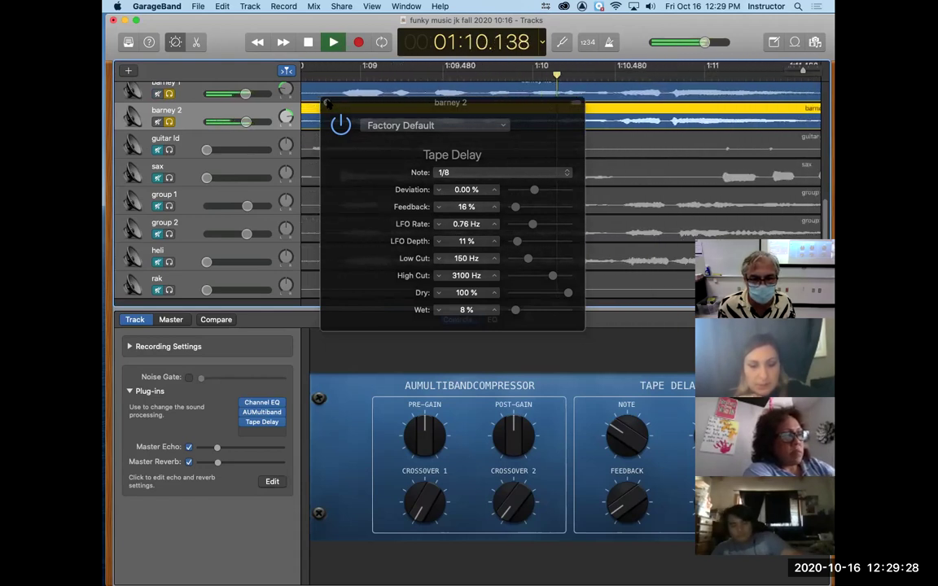
{"action": "left_click_drag", "start_coordinate": [522, 312], "coordinate": [513, 313]}
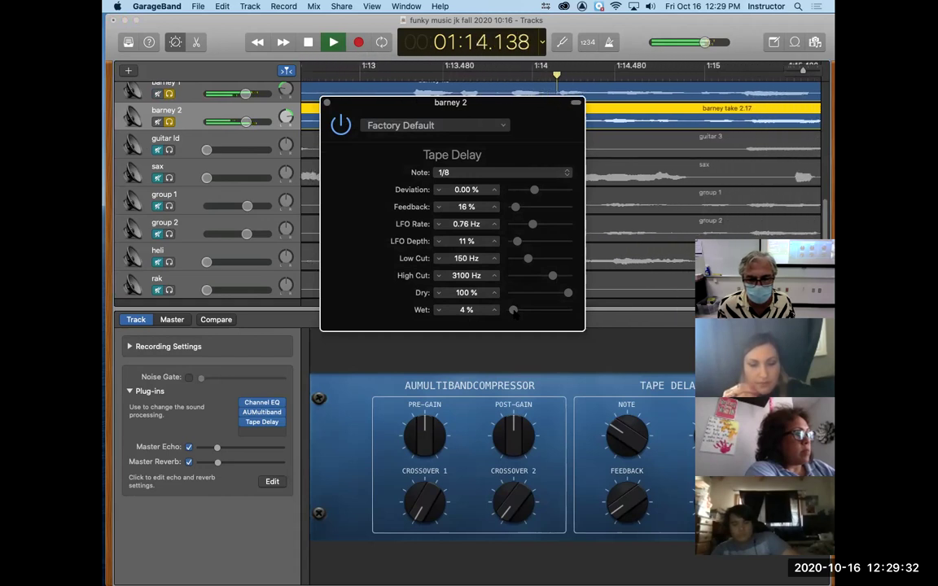
{"action": "key", "text": "space"}
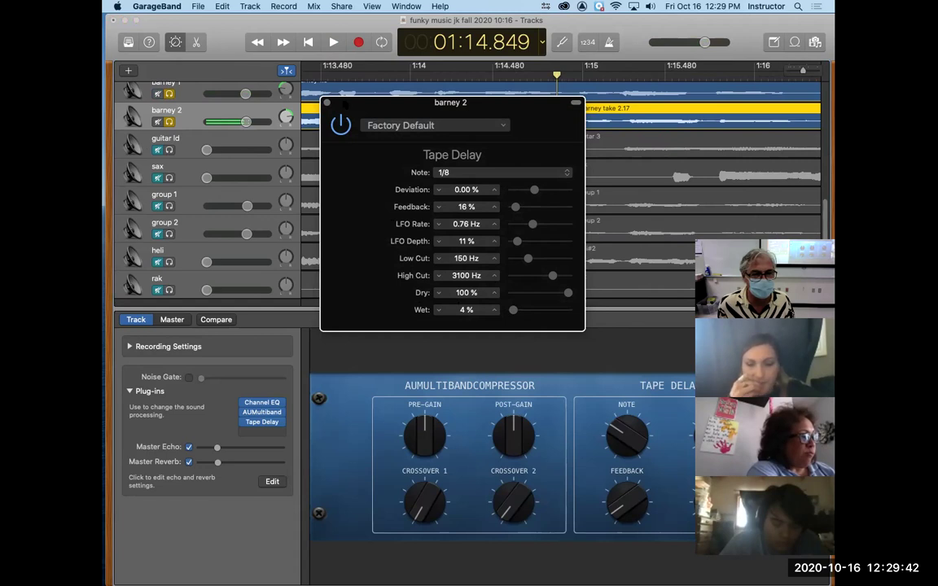
Close barney 2's Tape Delay window and save the project
{"action": "left_click", "coordinate": [327, 103]}
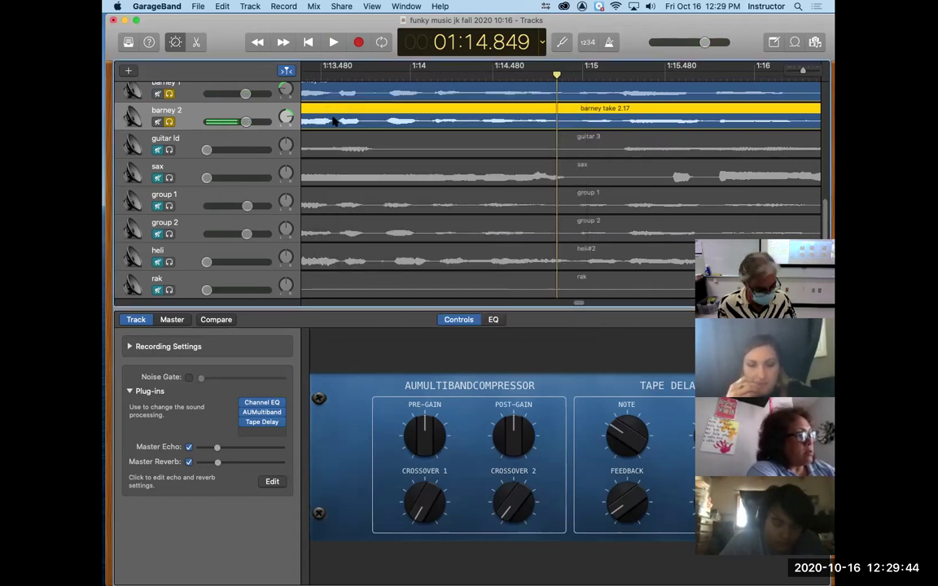
{"action": "key", "text": "super+s"}
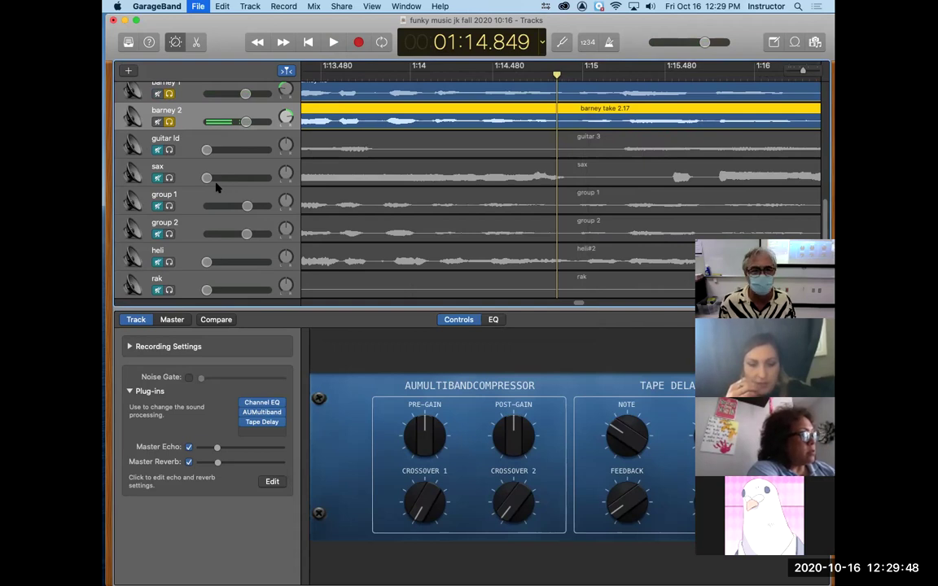
{"action": "scroll", "coordinate": [215, 187], "scroll_direction": "down", "scroll_amount": 1}
{"action": "scroll", "coordinate": [216, 187], "scroll_direction": "up", "scroll_amount": 2}
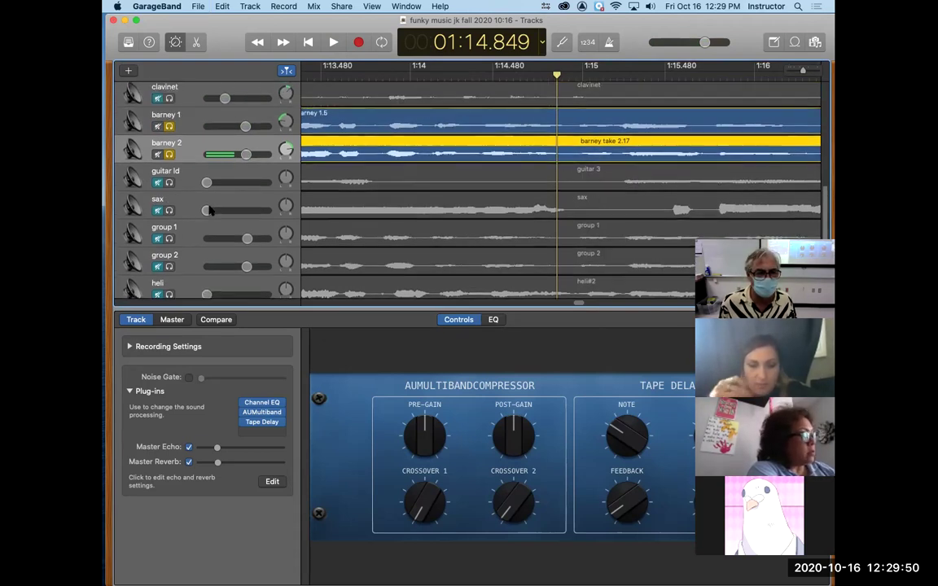
Unsolo barney 1 and barney 2, then solo the group 1 track
{"action": "scroll", "coordinate": [209, 210], "scroll_direction": "down", "scroll_amount": 4}
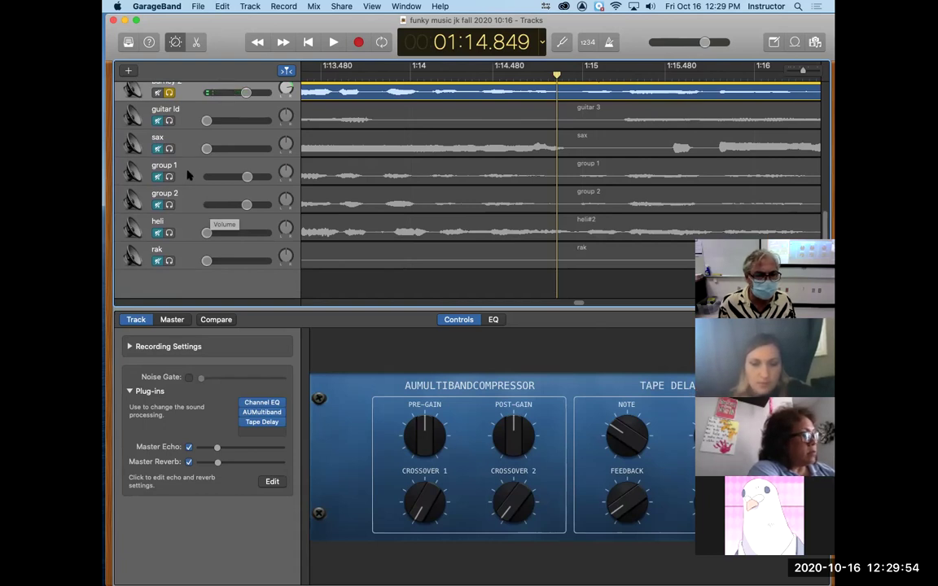
{"action": "left_click", "coordinate": [149, 88]}
{"action": "scroll", "coordinate": [207, 154], "scroll_direction": "up", "scroll_amount": 2}
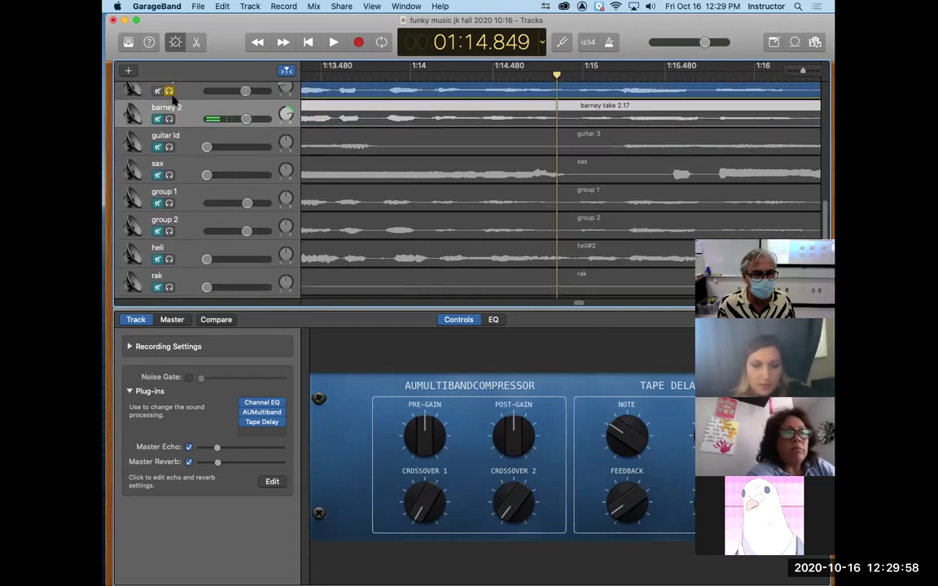
{"action": "scroll", "coordinate": [175, 175], "scroll_direction": "up", "scroll_amount": 3}
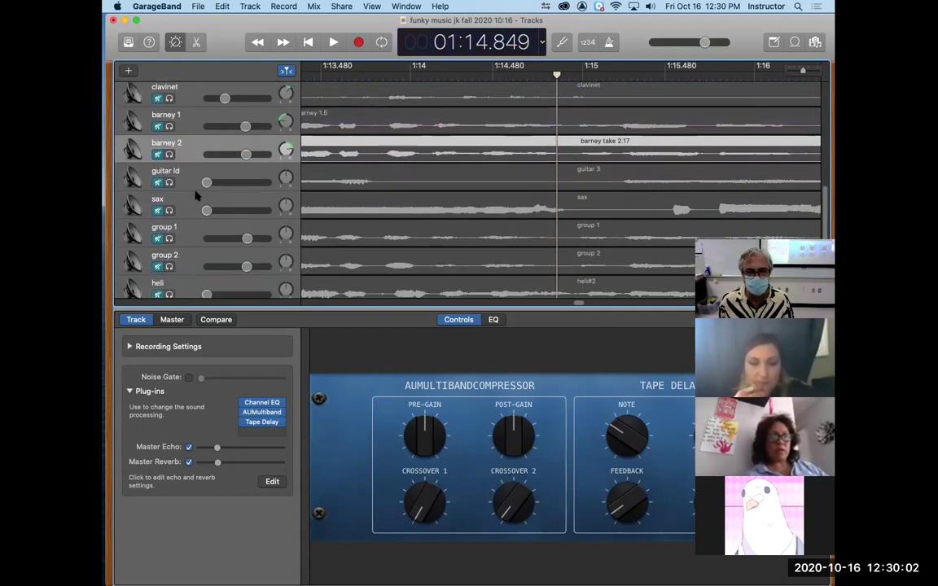
{"action": "left_click", "coordinate": [207, 233]}
{"action": "left_click", "coordinate": [170, 237]}
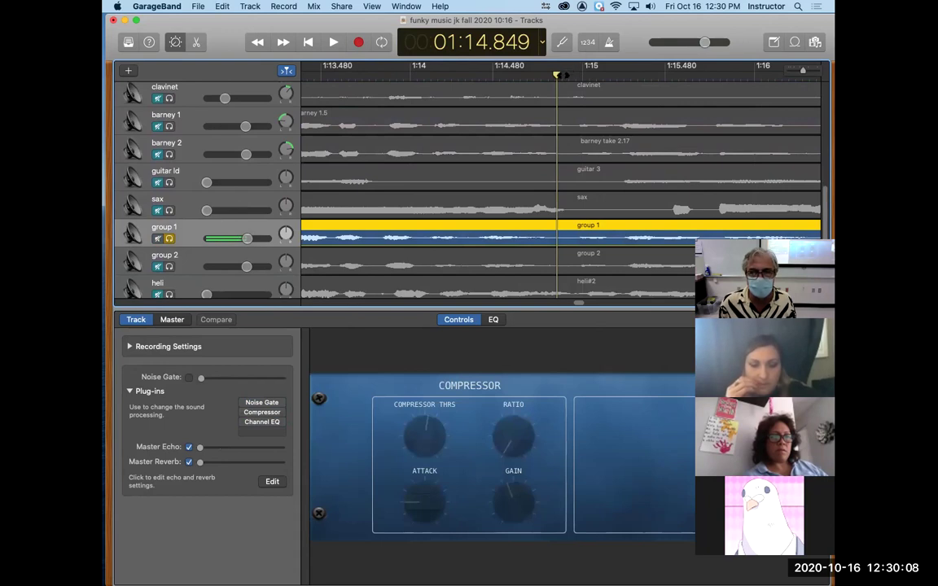
Move the playhead back and listen to group 1 soloed, then stop playback
{"action": "key", "text": "comma"}
{"action": "key", "text": "comma"}
{"action": "key", "text": "comma"}
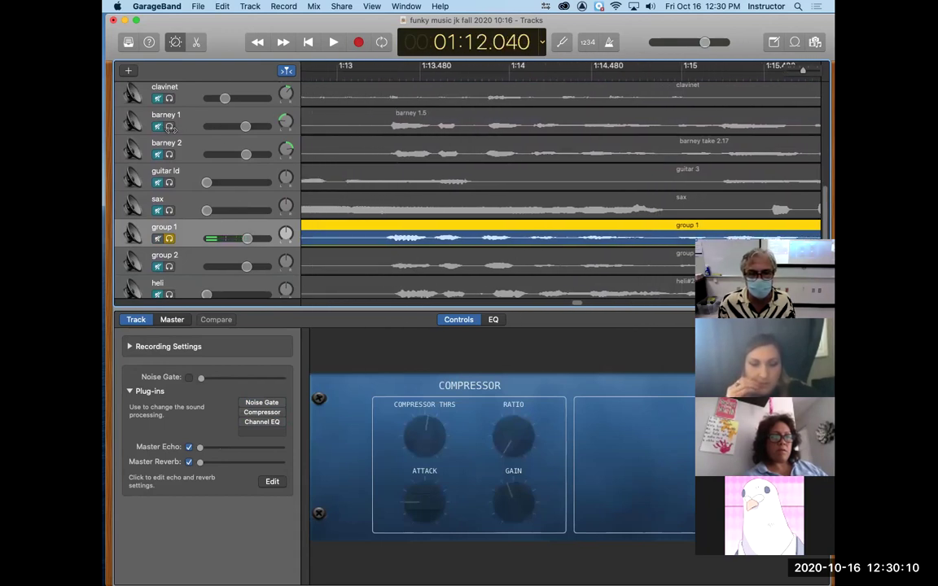
{"action": "left_click", "coordinate": [388, 154]}
{"action": "key", "text": "space"}
{"action": "key", "text": "space"}
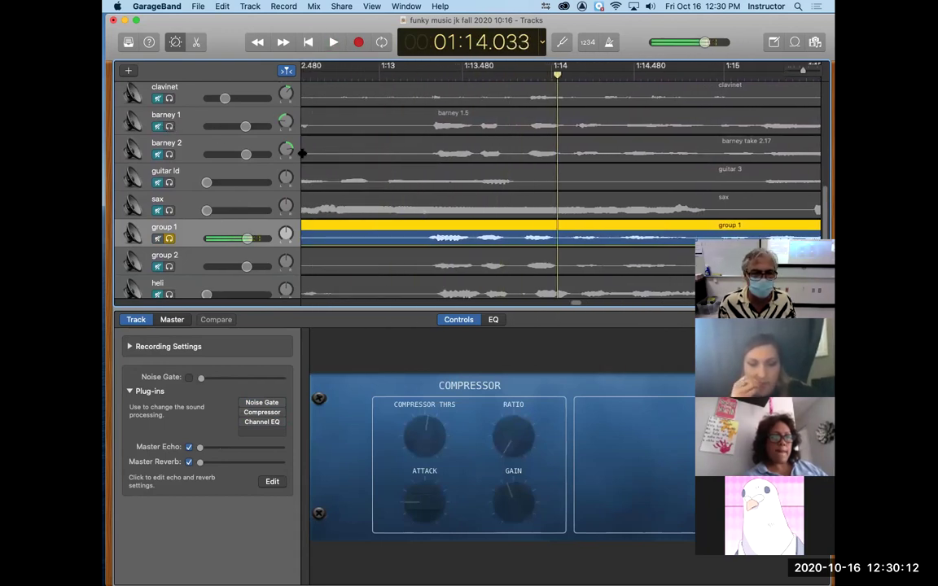
{"action": "scroll", "coordinate": [206, 210], "scroll_direction": "up", "scroll_amount": 2}
{"action": "scroll", "coordinate": [204, 209], "scroll_direction": "up", "scroll_amount": 5}
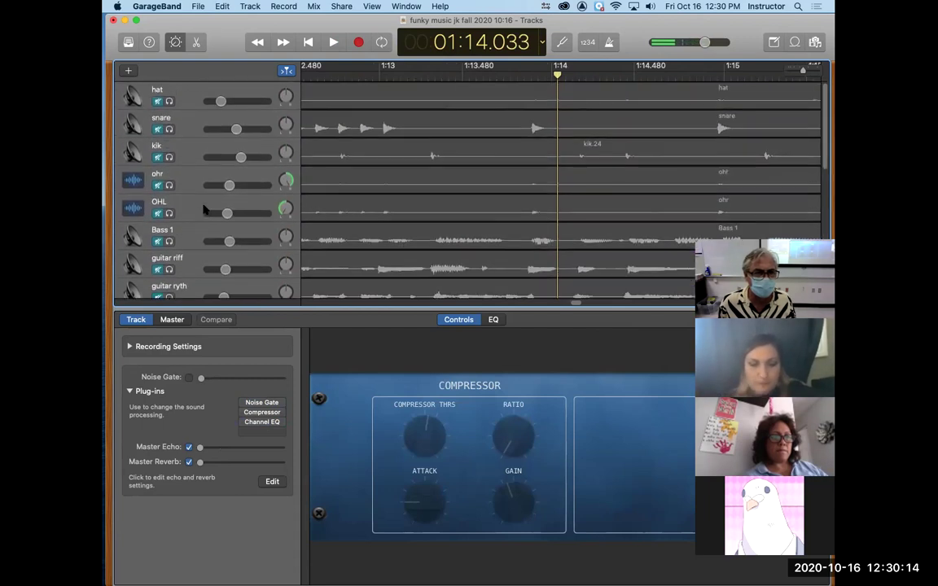
{"action": "scroll", "coordinate": [204, 208], "scroll_direction": "down", "scroll_amount": 7}
{"action": "scroll", "coordinate": [204, 208], "scroll_direction": "down", "scroll_amount": 2}
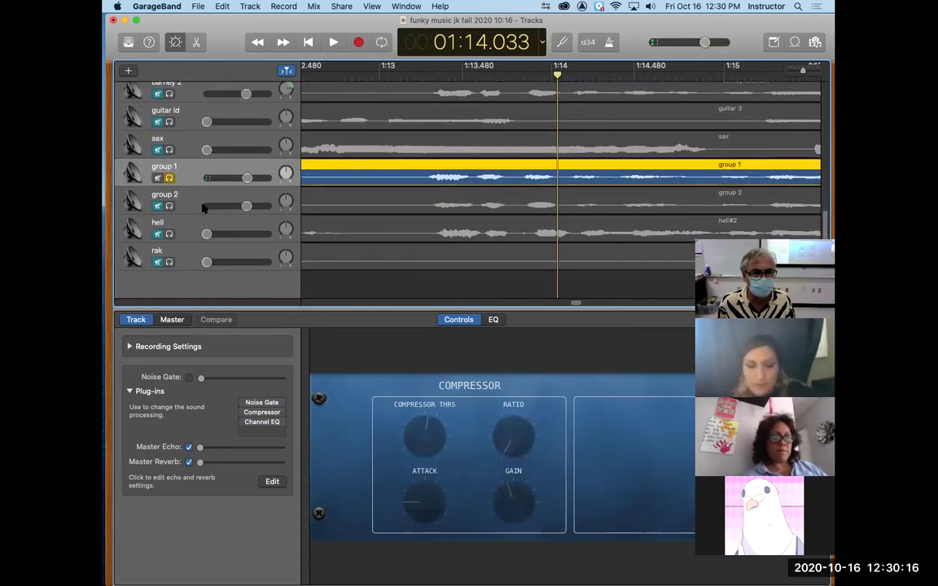
{"action": "key", "text": "space"}
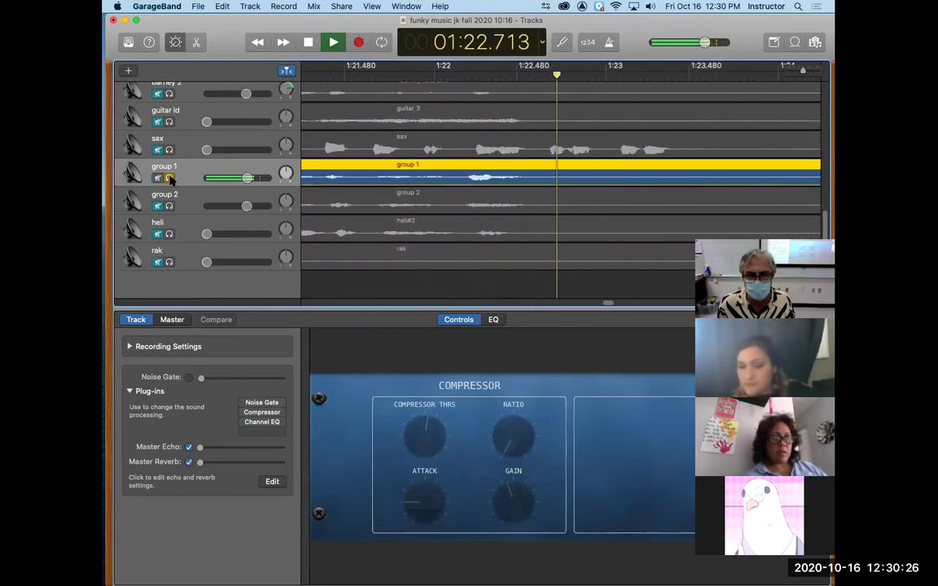
{"action": "key", "text": "space"}
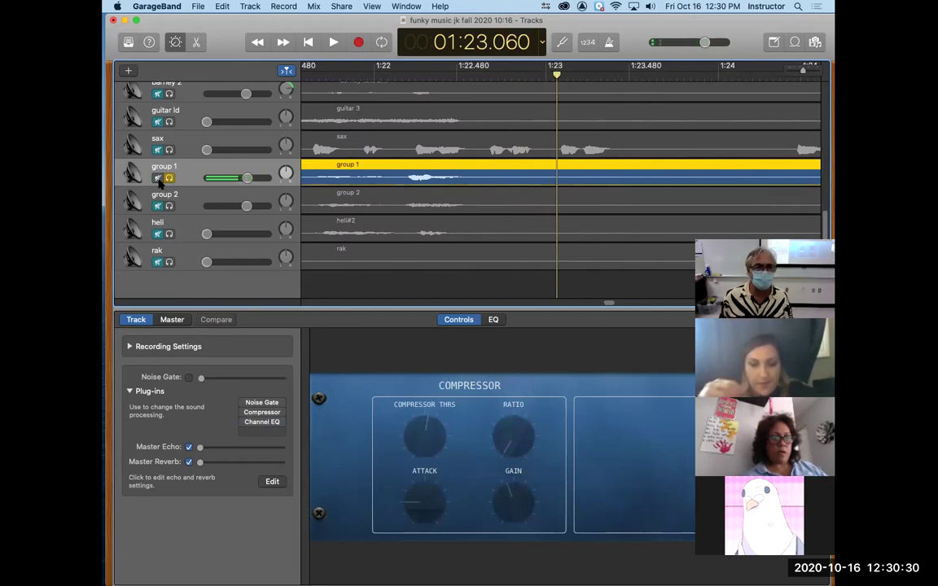
Solo group 2 in place of group 1 and advance the playhead to 1:39
{"action": "left_click", "coordinate": [168, 205]}
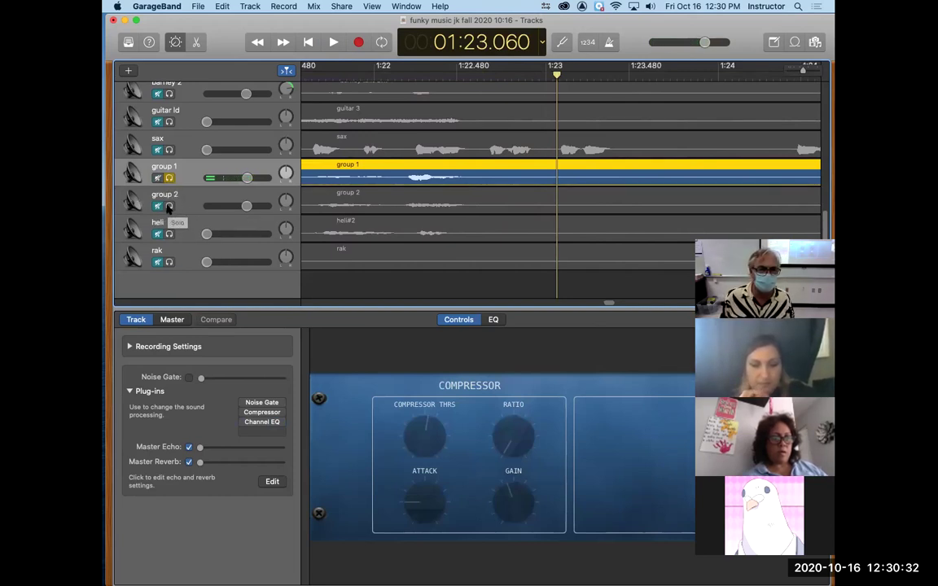
{"action": "left_click", "coordinate": [168, 178]}
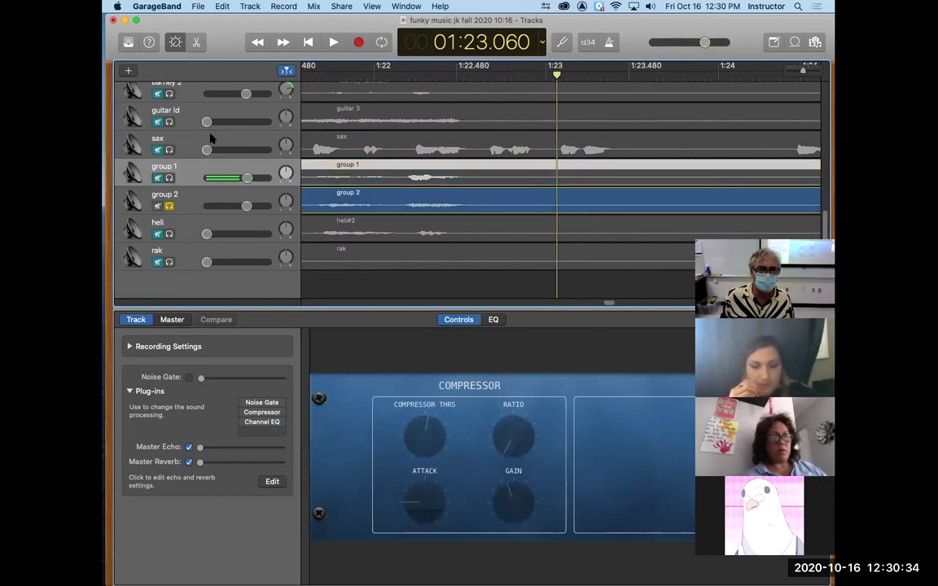
{"action": "key", "text": "Right"}
{"action": "key", "text": "Left"}
{"action": "key", "text": "Right"}
{"action": "key", "text": "Right"}
{"action": "key", "text": "Right"}
{"action": "key", "text": "Right"}
{"action": "key", "text": "Right"}
{"action": "key", "text": "Right"}
{"action": "key", "text": "Right"}
{"action": "key", "text": "Right"}
{"action": "key", "text": "Right"}
{"action": "key", "text": "Right"}
{"action": "key", "text": "Right"}
{"action": "key", "text": "Right"}
{"action": "key", "text": "Right"}
{"action": "key", "text": "Right"}
{"action": "key", "text": "Right"}
{"action": "key", "text": "Right"}
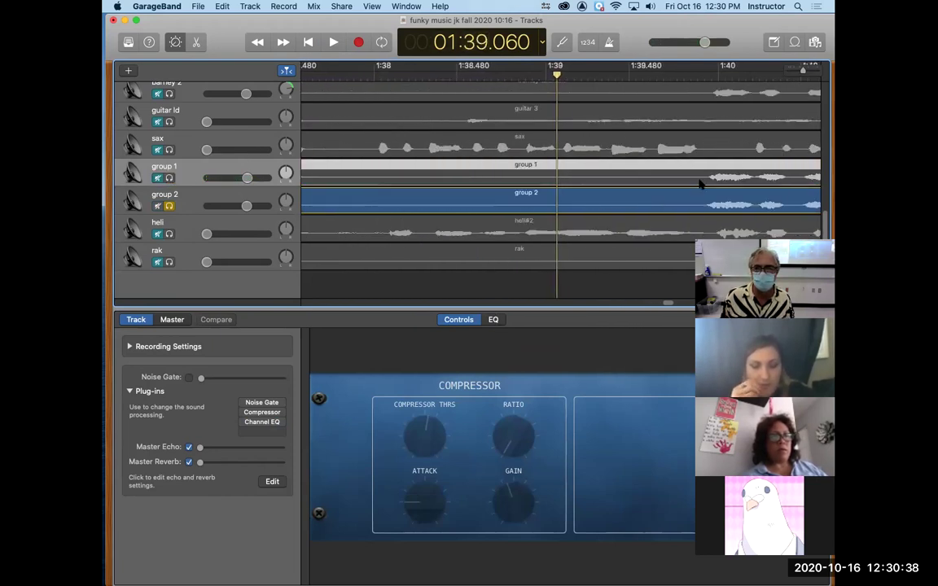
Return the playhead to the earlier group vocal section and listen to group 2 soloed
{"action": "key", "text": "super+Left"}
{"action": "key", "text": "super+Left"}
{"action": "key", "text": "super+Left"}
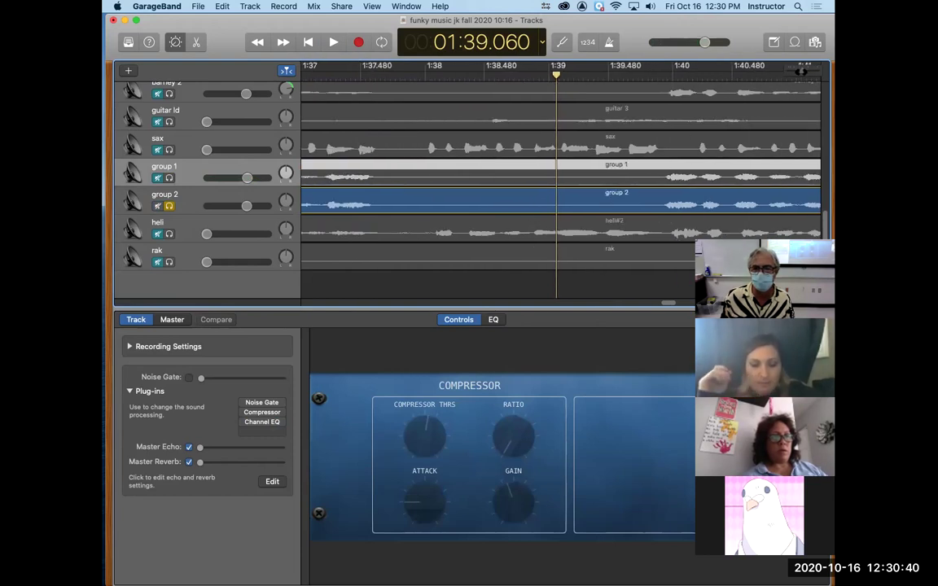
{"action": "key", "text": "super+Left"}
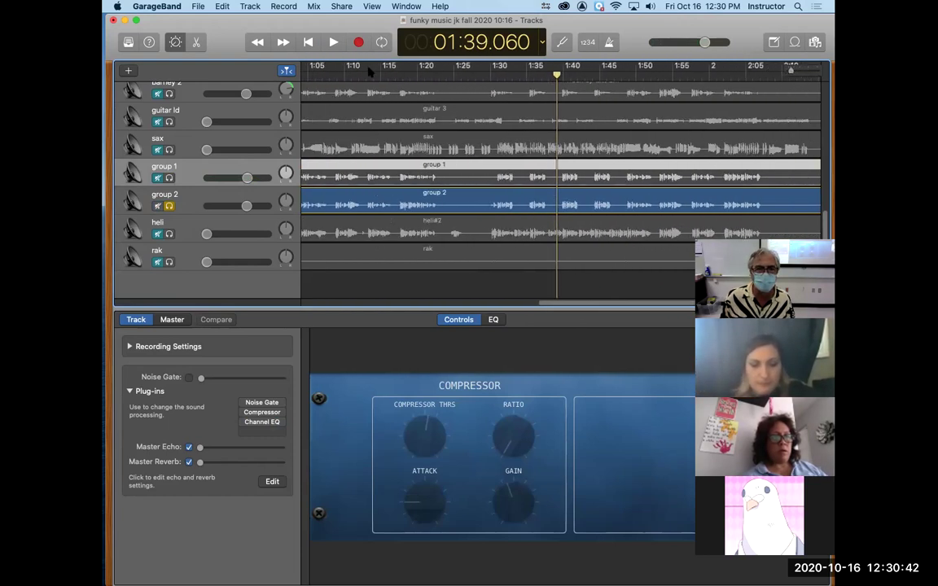
{"action": "left_click_drag", "start_coordinate": [334, 76], "coordinate": [509, 72]}
{"action": "key", "text": "space"}
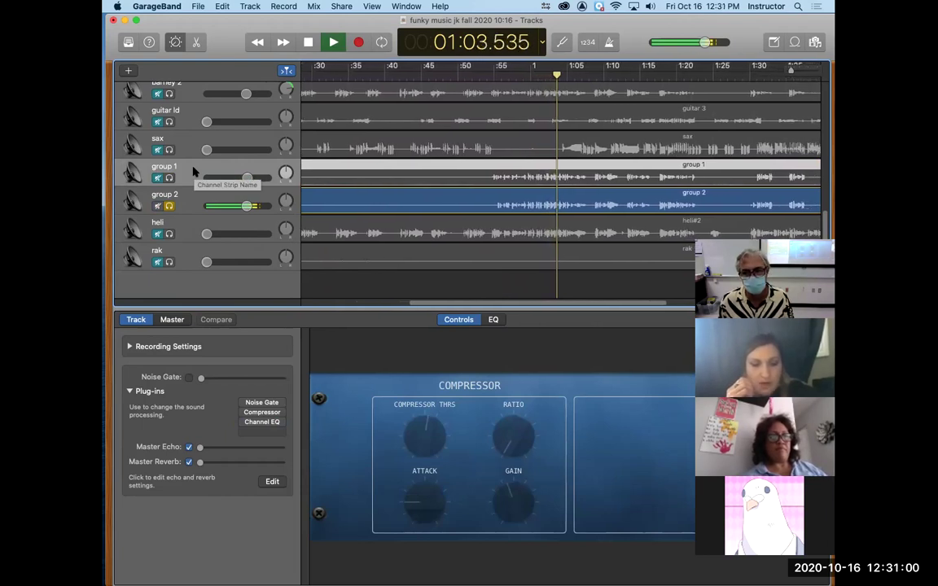
{"action": "key", "text": "space"}
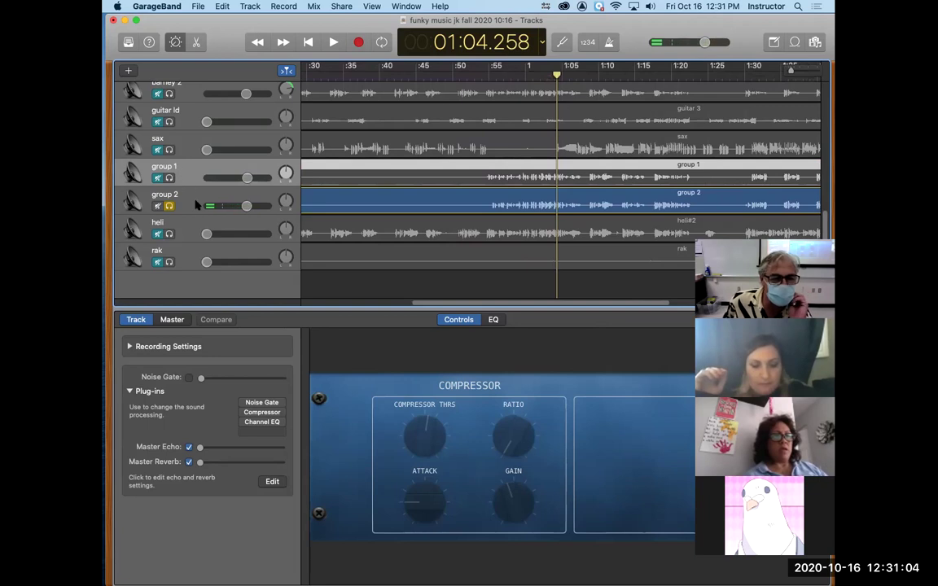
On group 2, remove the Noise Gate and replace the Compressor with an AUMultibandCompressor placed after the Channel EQ
{"action": "left_click", "coordinate": [196, 193]}
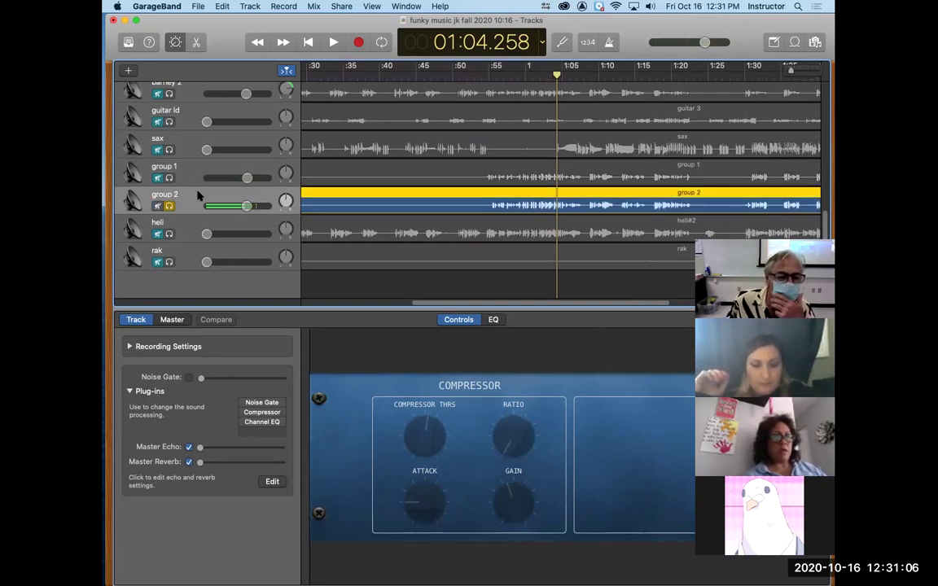
{"action": "left_click", "coordinate": [283, 403]}
{"action": "left_click", "coordinate": [281, 382]}
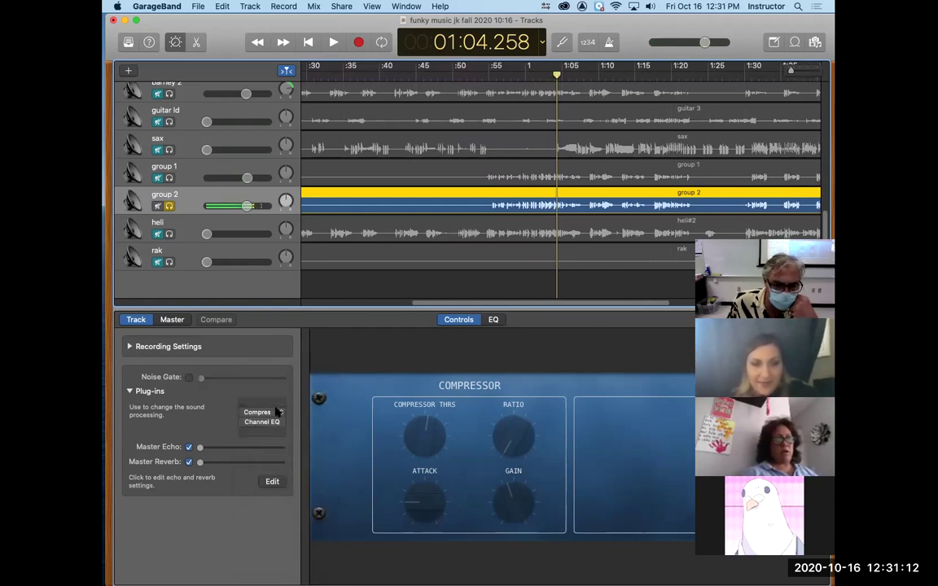
{"action": "left_click", "coordinate": [281, 414]}
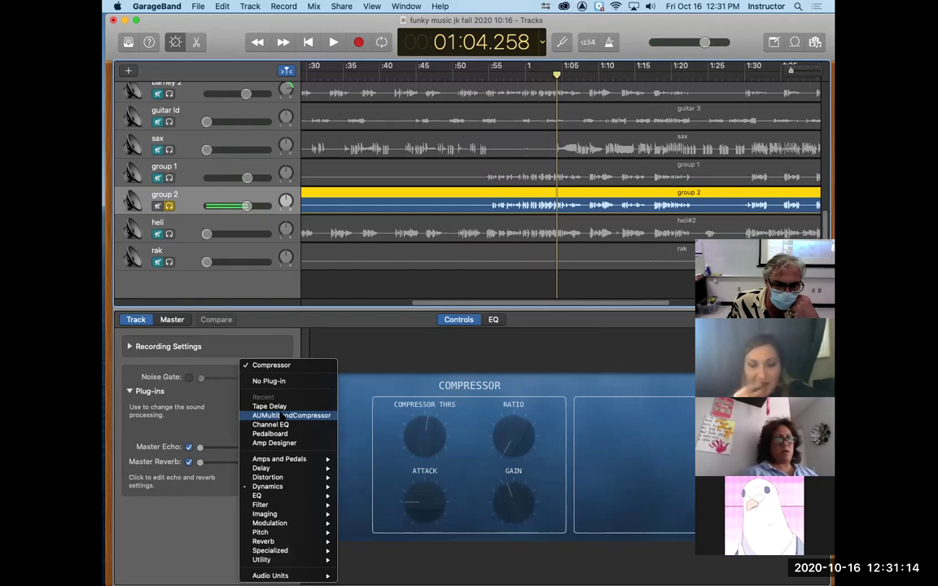
{"action": "left_click", "coordinate": [281, 416]}
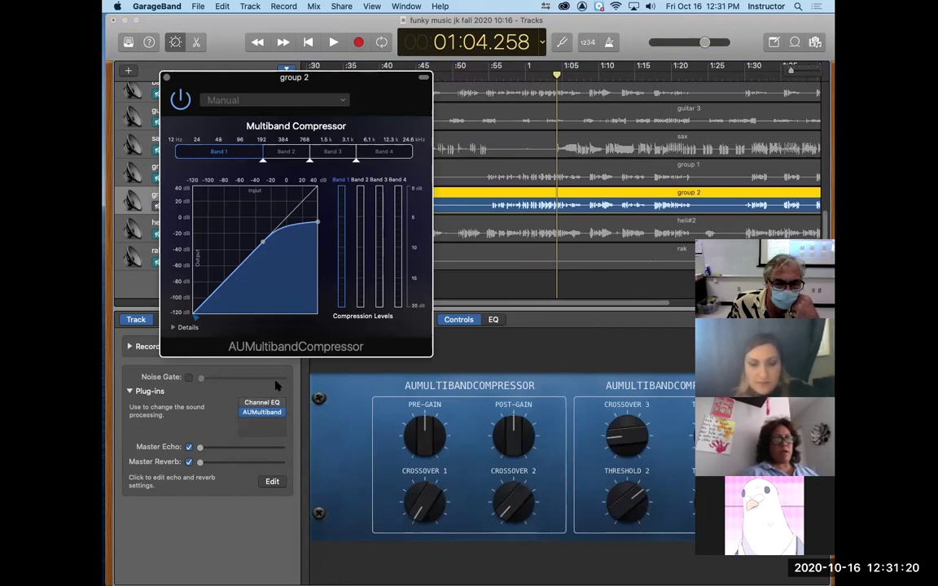
Open group 2's Channel EQ, run its Analyzer during playback, and set the low cut to about 134 Hz
{"action": "left_click", "coordinate": [262, 403]}
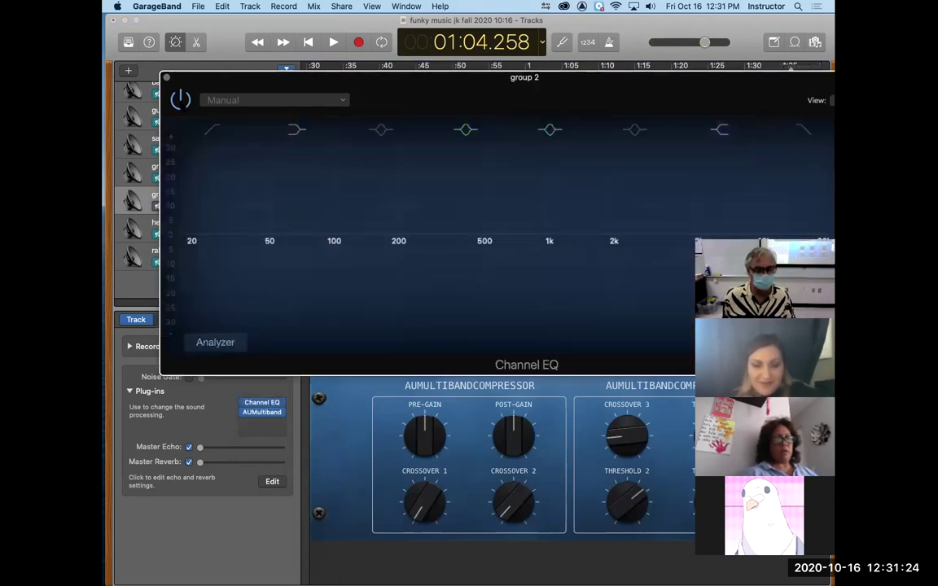
{"action": "key", "text": "space"}
{"action": "mouse_move", "coordinate": [346, 136]}
{"action": "left_mouse_down"}
{"action": "mouse_move", "coordinate": [425, 346]}
{"action": "mouse_move", "coordinate": [371, 410]}
{"action": "mouse_move", "coordinate": [373, 243]}
{"action": "mouse_move", "coordinate": [340, 129]}
{"action": "mouse_move", "coordinate": [350, 131]}
{"action": "left_mouse_up"}
{"action": "left_click", "coordinate": [219, 338]}
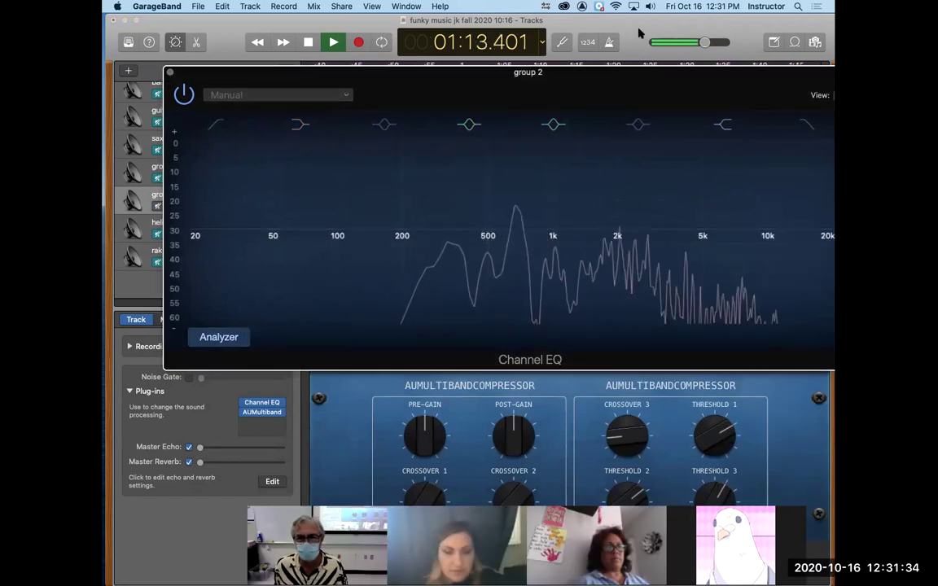
{"action": "left_click_drag", "start_coordinate": [638, 32], "coordinate": [580, 10]}
{"action": "left_click_drag", "start_coordinate": [284, 79], "coordinate": [195, 60]}
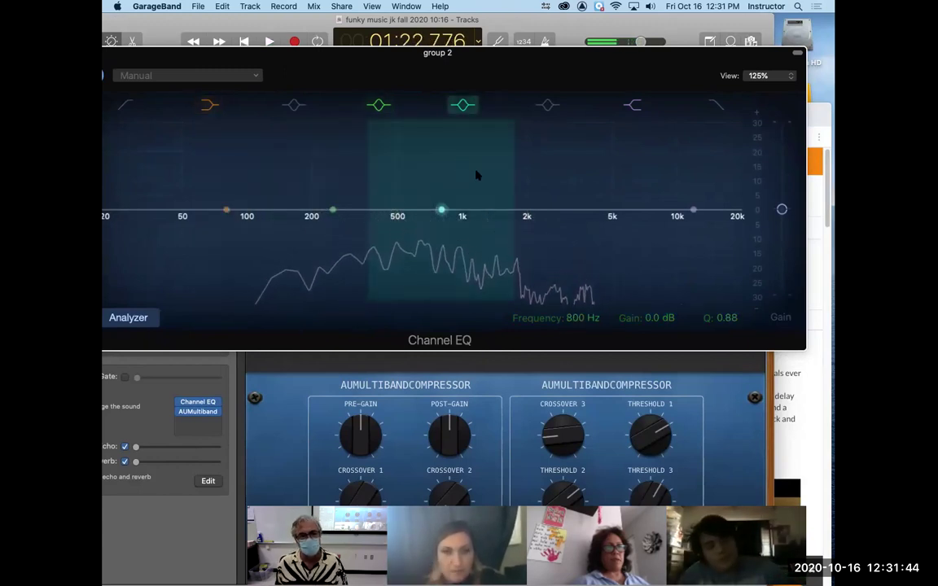
{"action": "left_click_drag", "start_coordinate": [366, 69], "coordinate": [408, 58]}
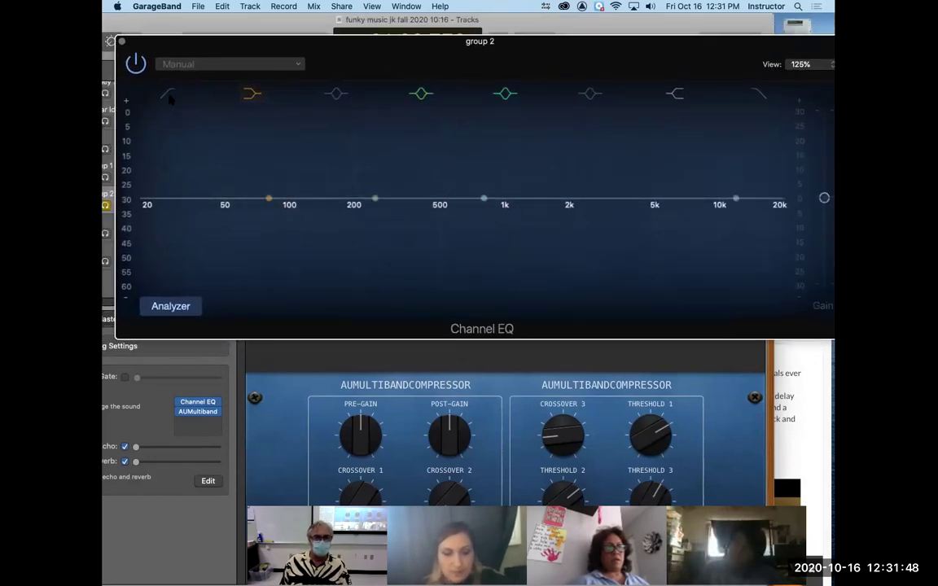
{"action": "left_click_drag", "start_coordinate": [141, 208], "coordinate": [325, 210]}
Set a cycle region from about 0:55 to 1:22 and play group 2 through the Channel EQ
{"action": "left_click_drag", "start_coordinate": [484, 36], "coordinate": [423, 405]}
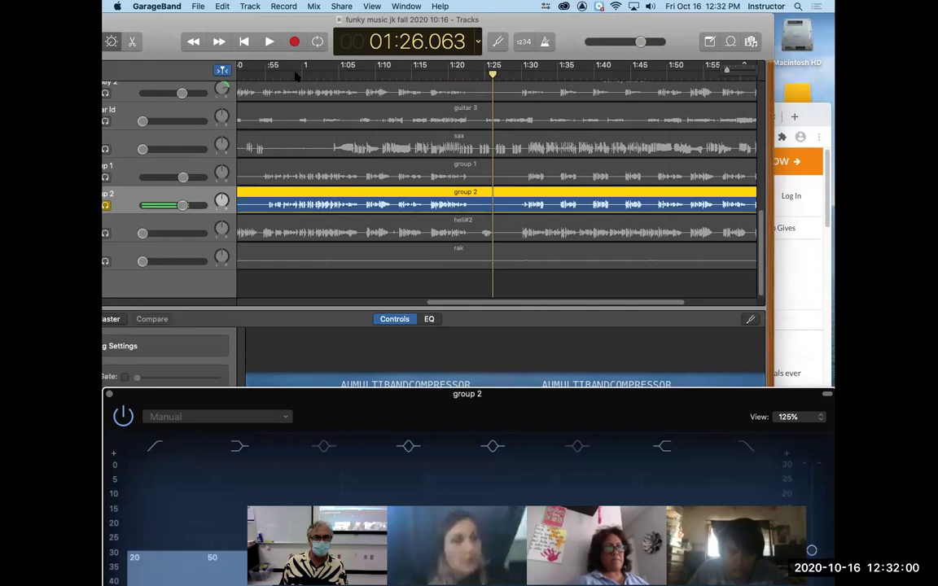
{"action": "left_click_drag", "start_coordinate": [292, 72], "coordinate": [318, 81]}
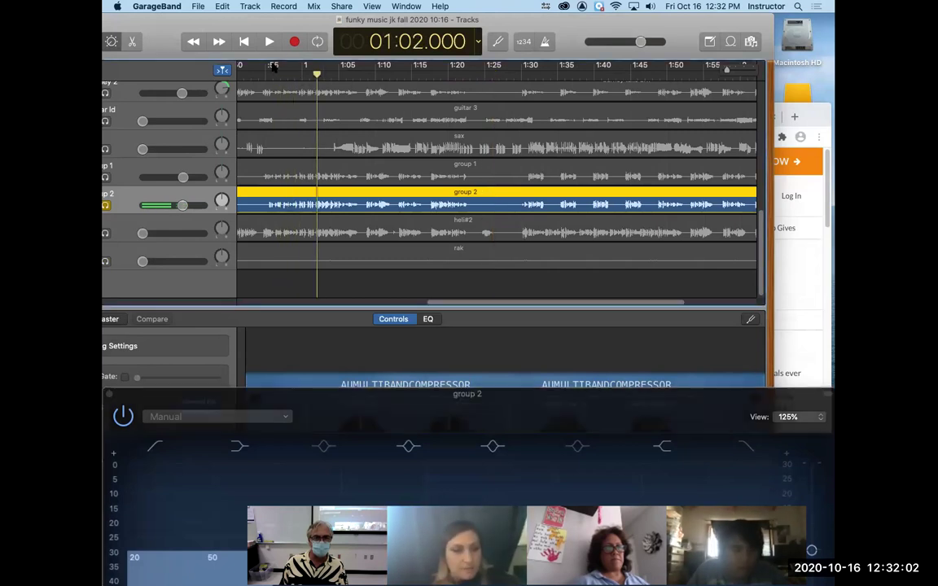
{"action": "left_click_drag", "start_coordinate": [267, 71], "coordinate": [477, 91]}
{"action": "key", "text": "space"}
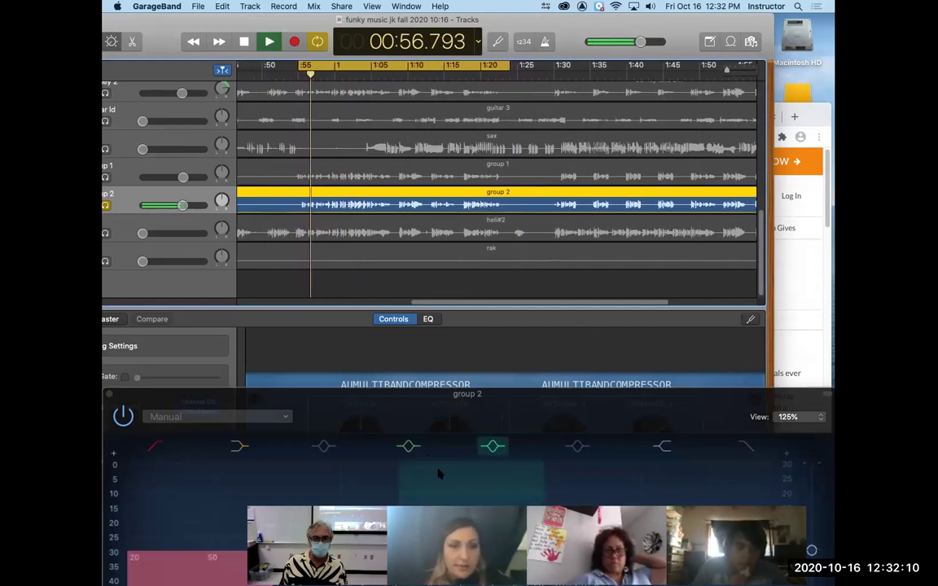
{"action": "left_click_drag", "start_coordinate": [416, 398], "coordinate": [412, 78]}
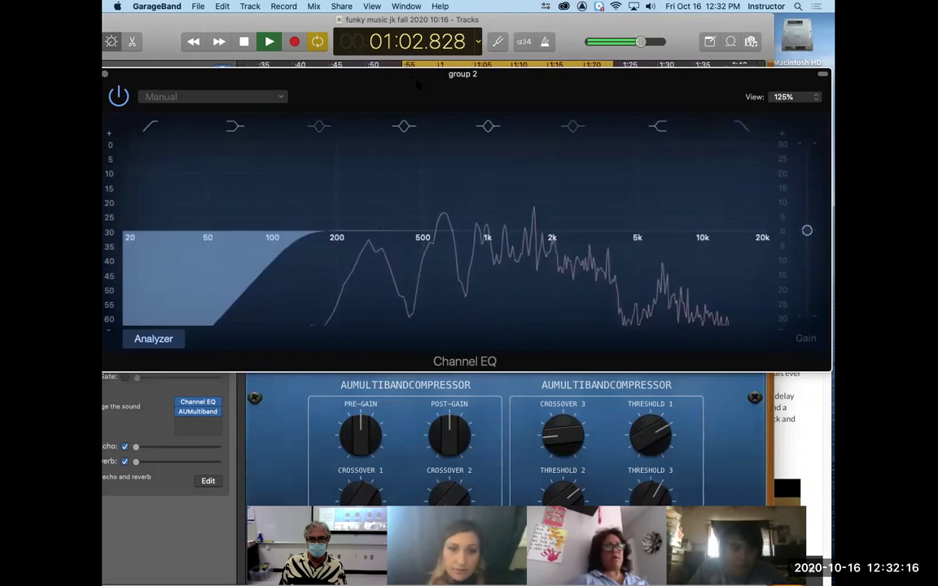
{"action": "key", "text": "space"}
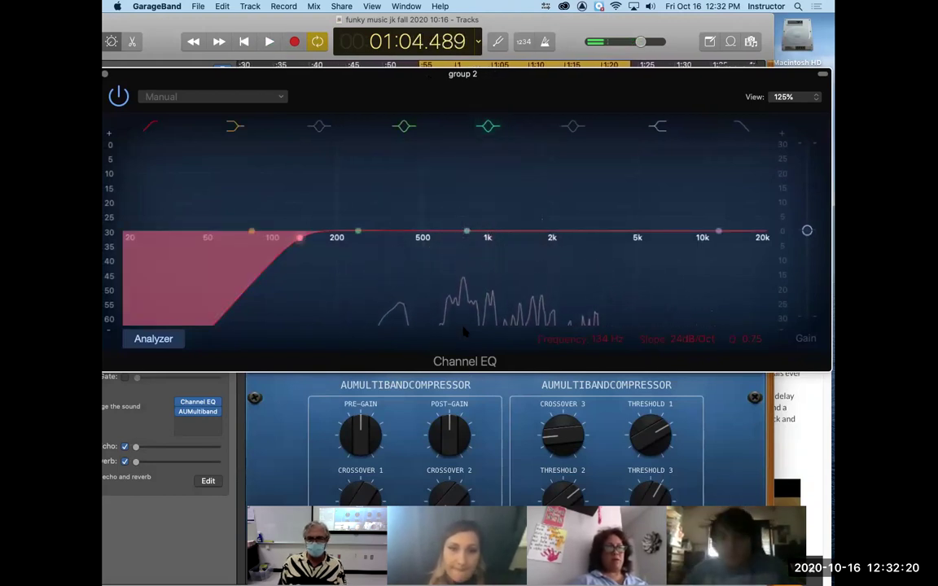
Turn off the low-mid EQ band during playback and cut the midrange band by 3.5 dB at 950 Hz, comparing it bypassed
{"action": "left_click_drag", "start_coordinate": [465, 230], "coordinate": [486, 236]}
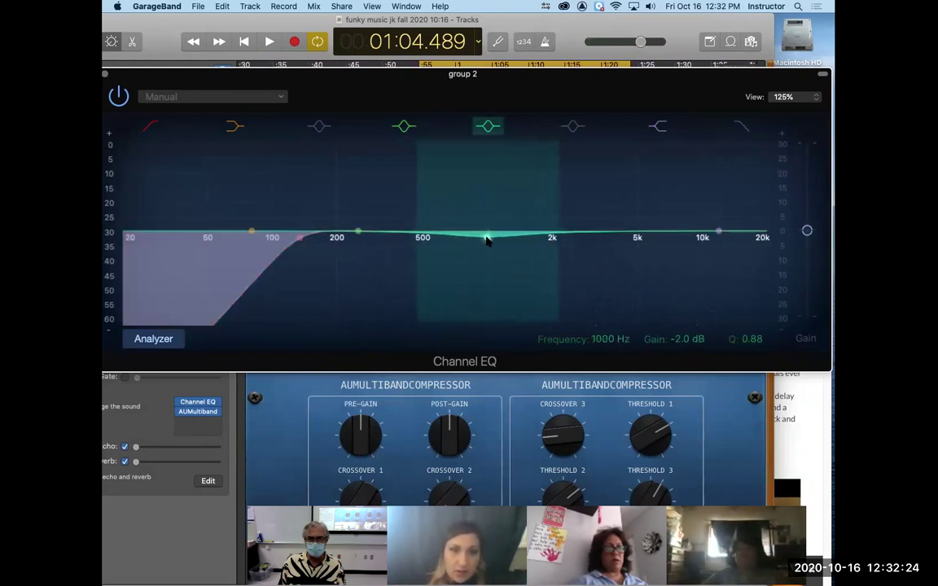
{"action": "key", "text": "space"}
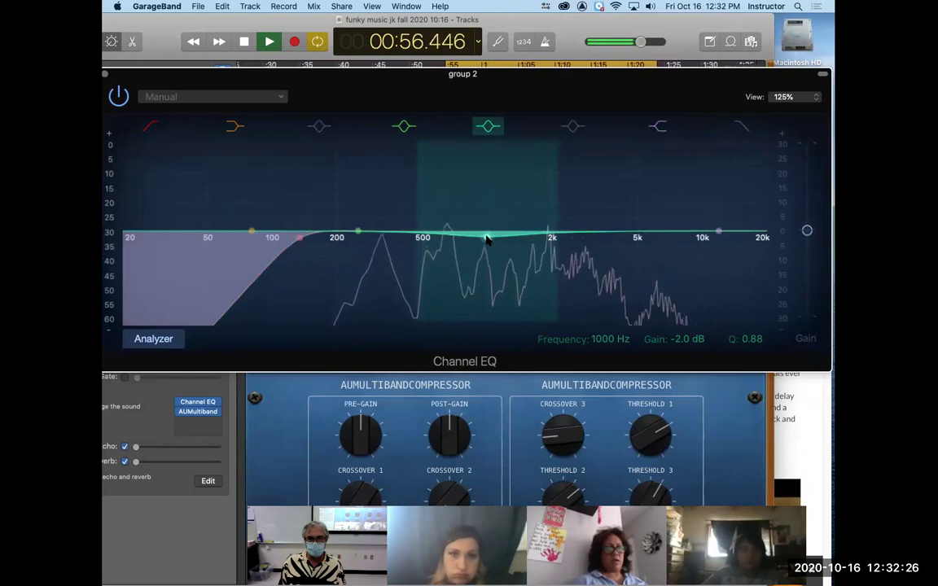
{"action": "left_click", "coordinate": [403, 125]}
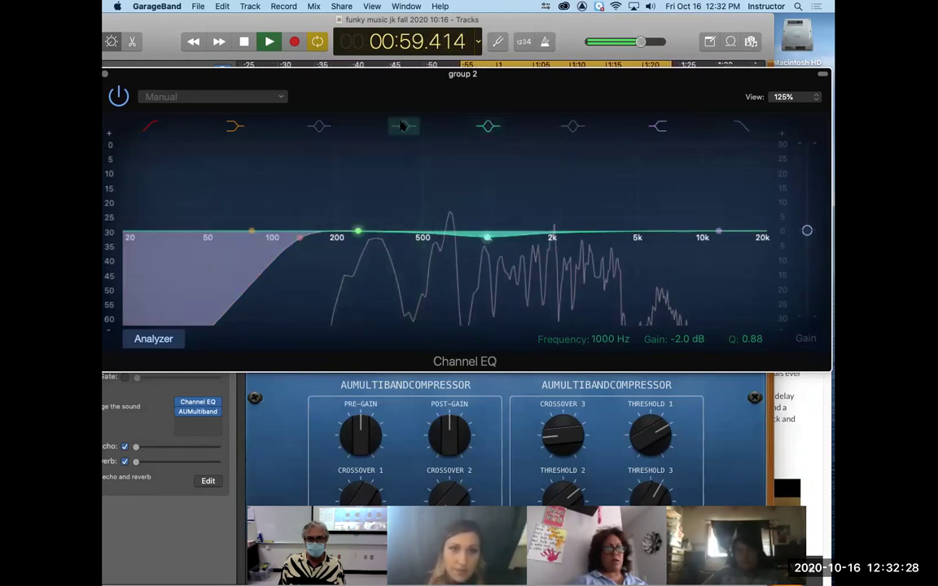
{"action": "left_click", "coordinate": [490, 127]}
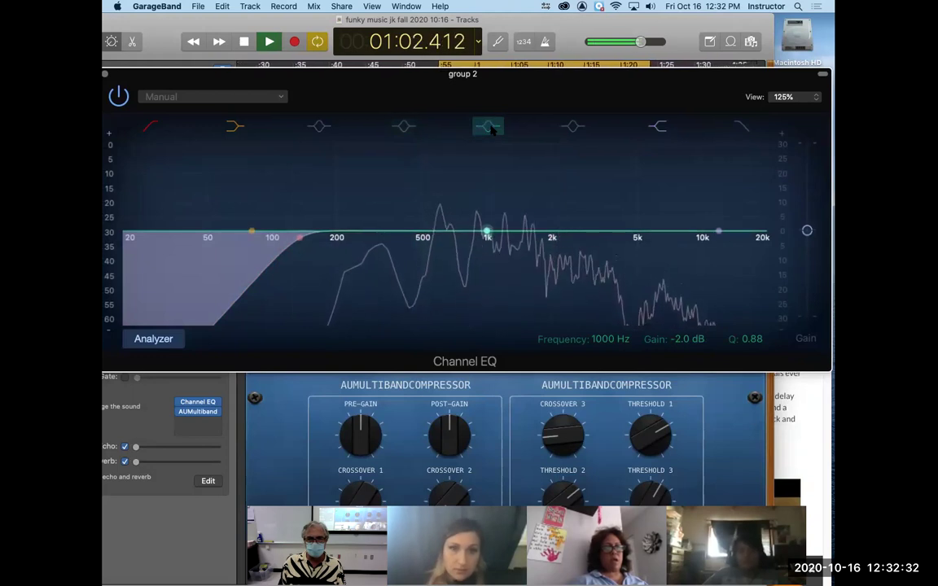
{"action": "left_click", "coordinate": [489, 127]}
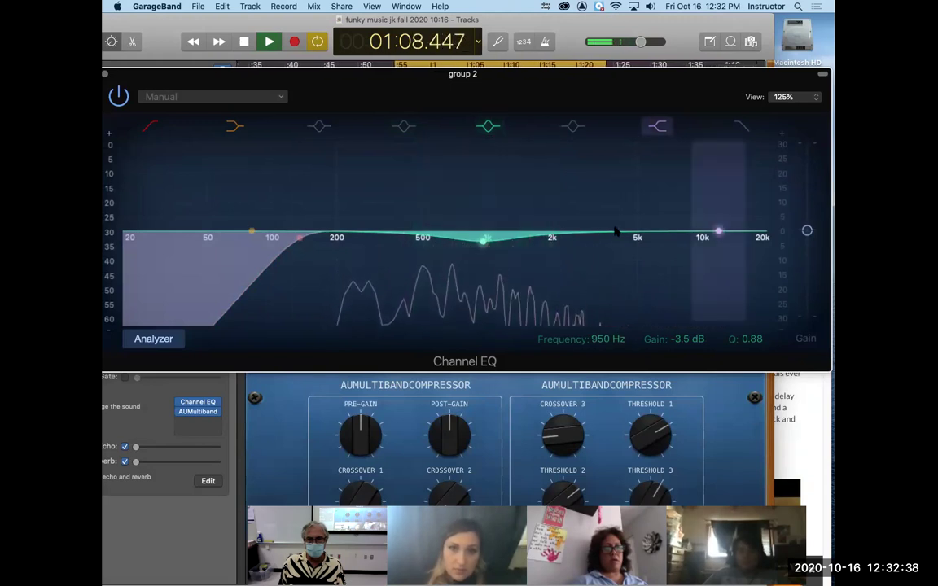
On group 2's Channel EQ, boost 3750 Hz by 1.0 dB and set the 950 Hz band's gain to -2.5 dB, then stop playback
{"action": "left_click_drag", "start_coordinate": [573, 231], "coordinate": [614, 230]}
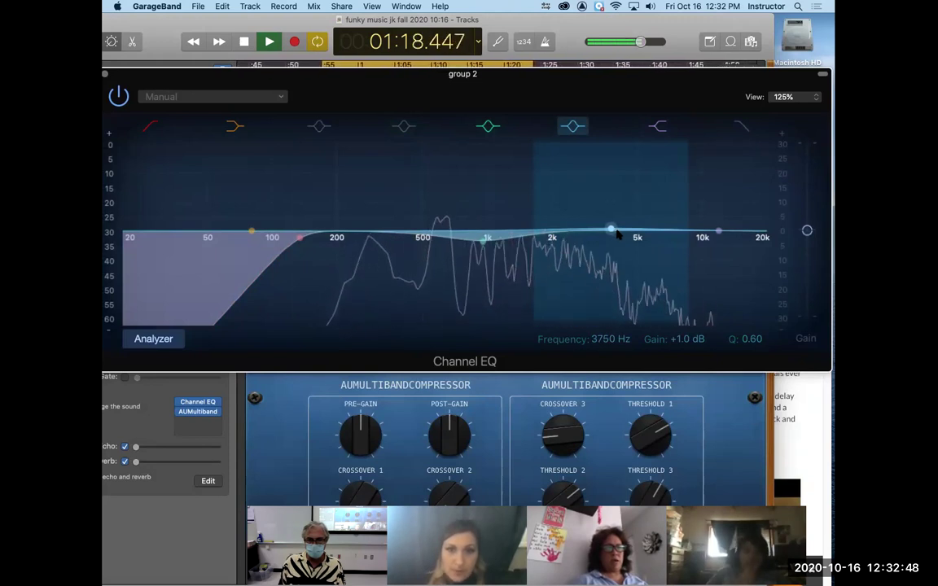
{"action": "left_click", "coordinate": [483, 238]}
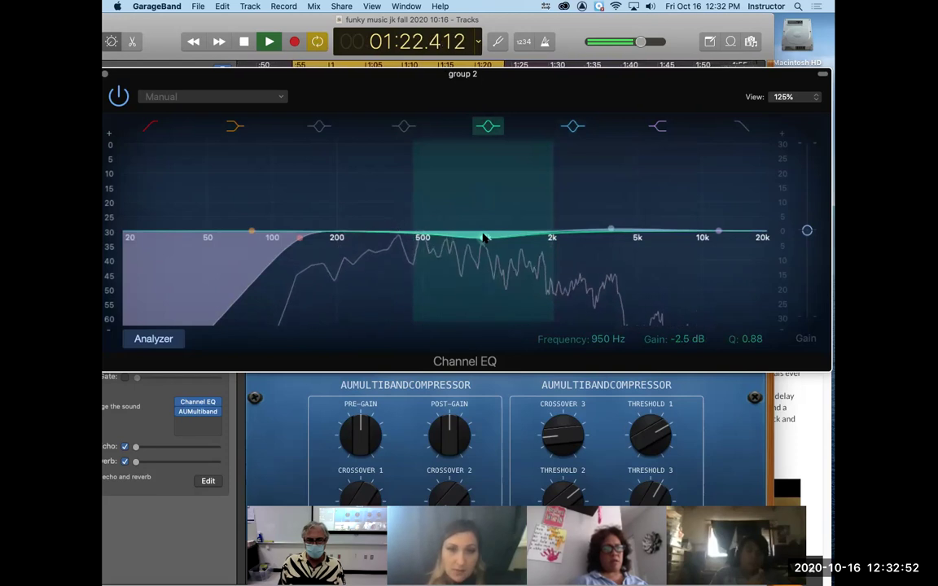
{"action": "key", "text": "space"}
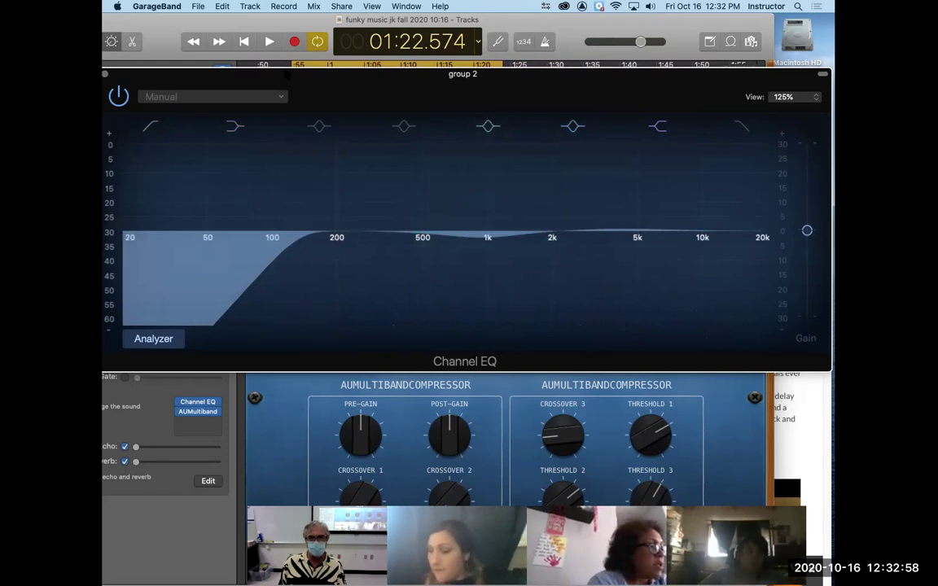
Uncover group 2's plug-in settings and raise its Master Reverb and Master Echo slightly during playback
{"action": "left_click_drag", "start_coordinate": [289, 74], "coordinate": [351, 75]}
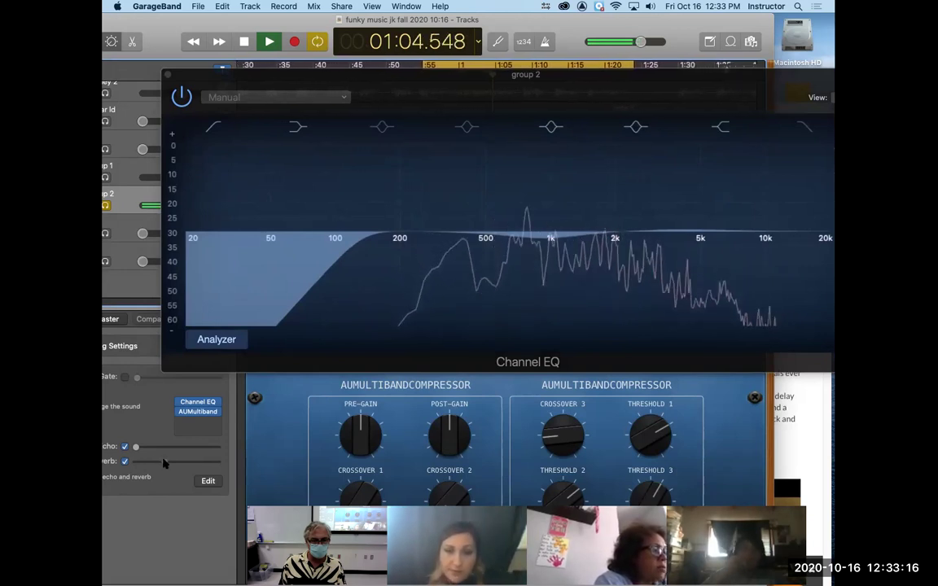
{"action": "left_click_drag", "start_coordinate": [278, 76], "coordinate": [422, 74]}
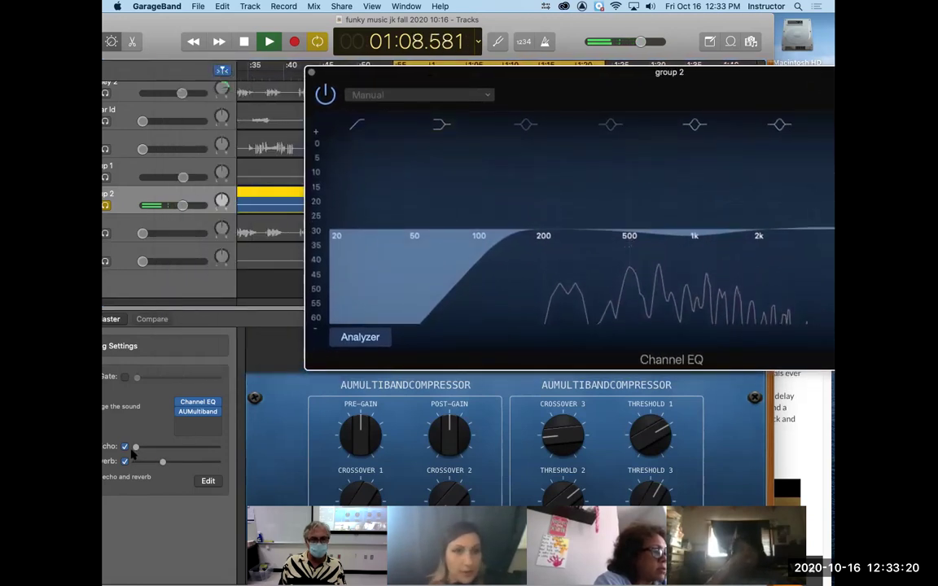
{"action": "left_click_drag", "start_coordinate": [136, 449], "coordinate": [148, 449]}
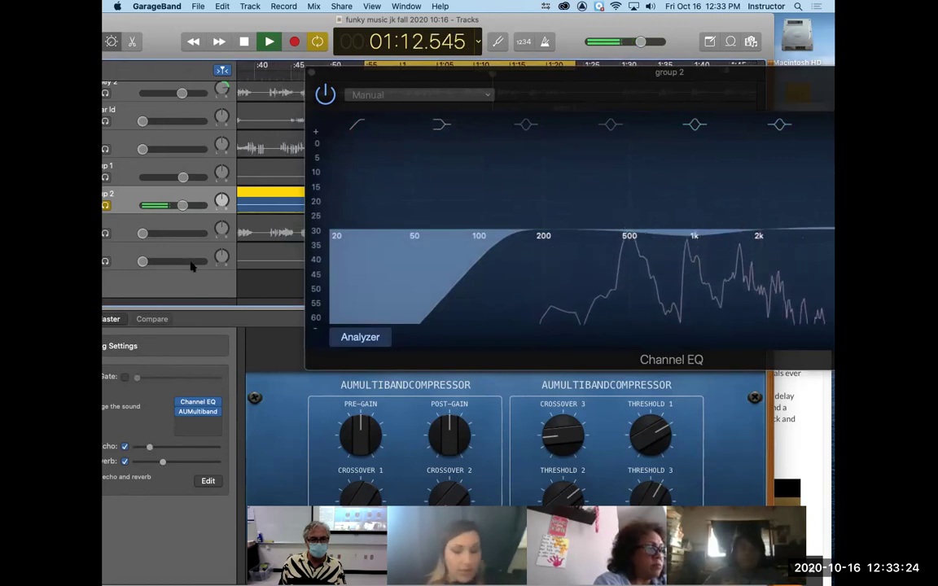
Open group 2's AUMultibandCompressor and load the "2 band" preset
{"action": "left_click", "coordinate": [198, 411]}
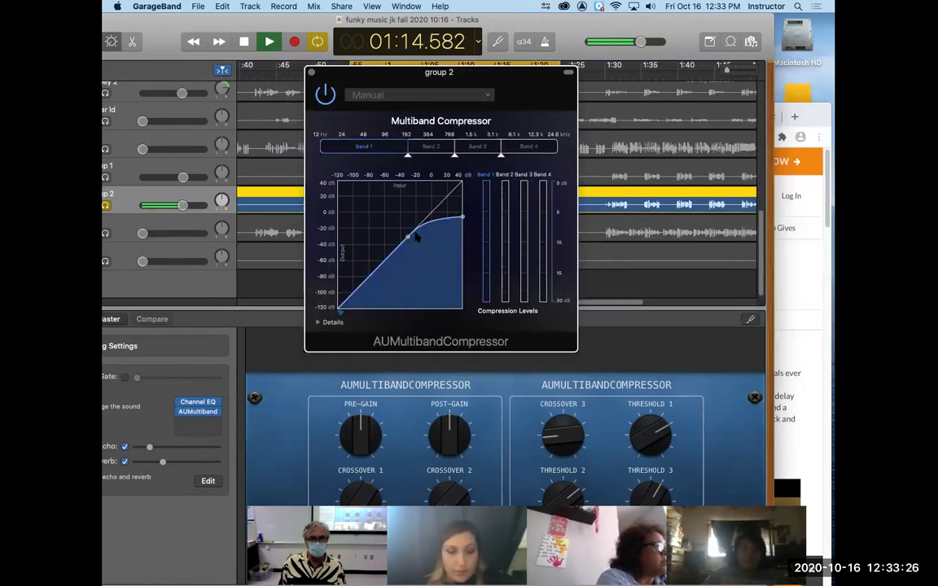
{"action": "left_click", "coordinate": [391, 95]}
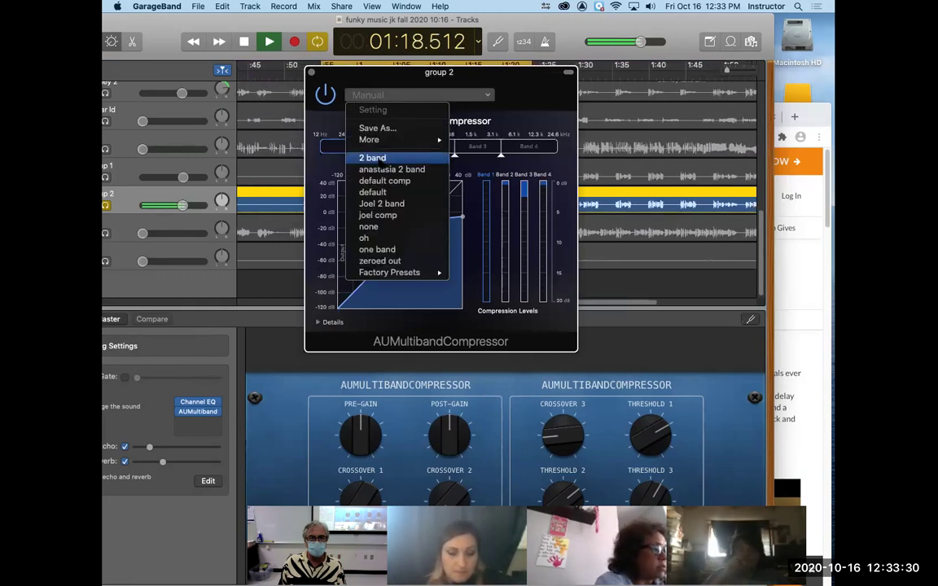
{"action": "left_click", "coordinate": [378, 158]}
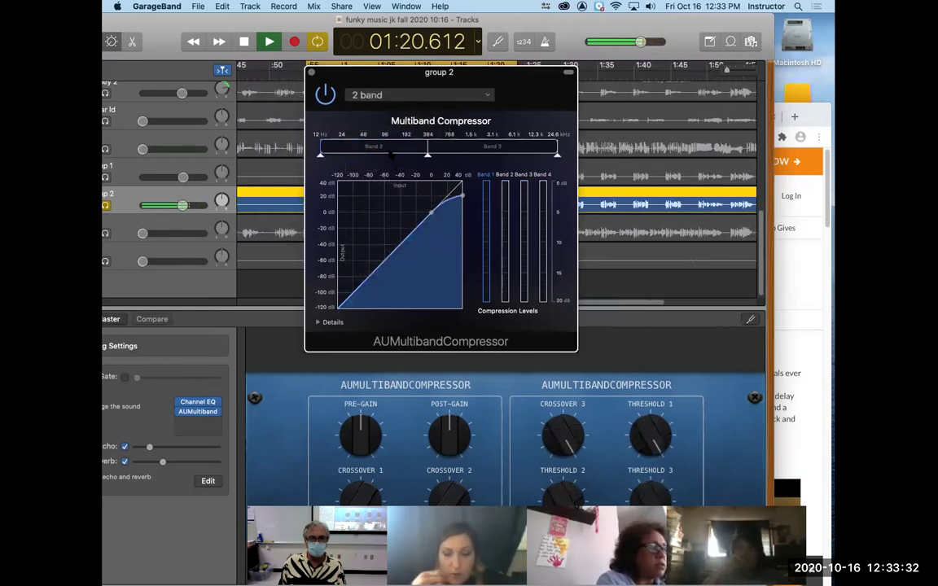
While group 2 plays, lower the compression threshold to about -48 dB on Band 2 and also lower Band 3's, then stop playback
{"action": "left_click", "coordinate": [390, 152]}
{"action": "left_click_drag", "start_coordinate": [432, 214], "coordinate": [393, 249]}
{"action": "left_click", "coordinate": [505, 152]}
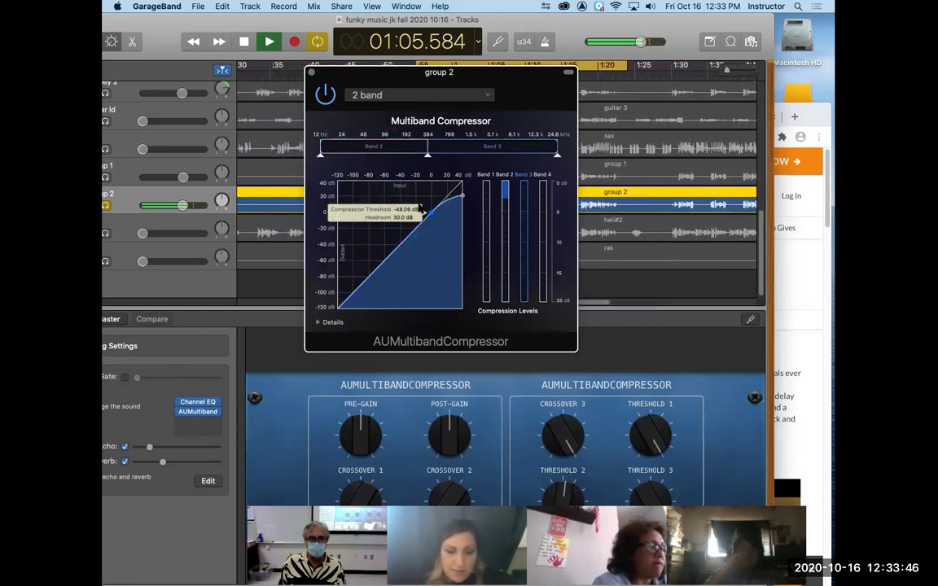
{"action": "left_click_drag", "start_coordinate": [431, 220], "coordinate": [411, 231]}
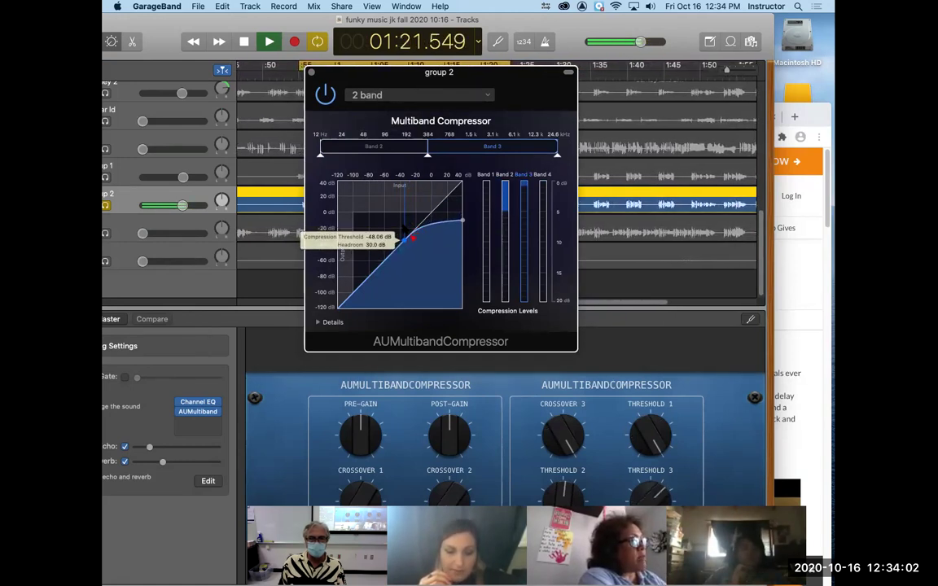
{"action": "left_click", "coordinate": [243, 45]}
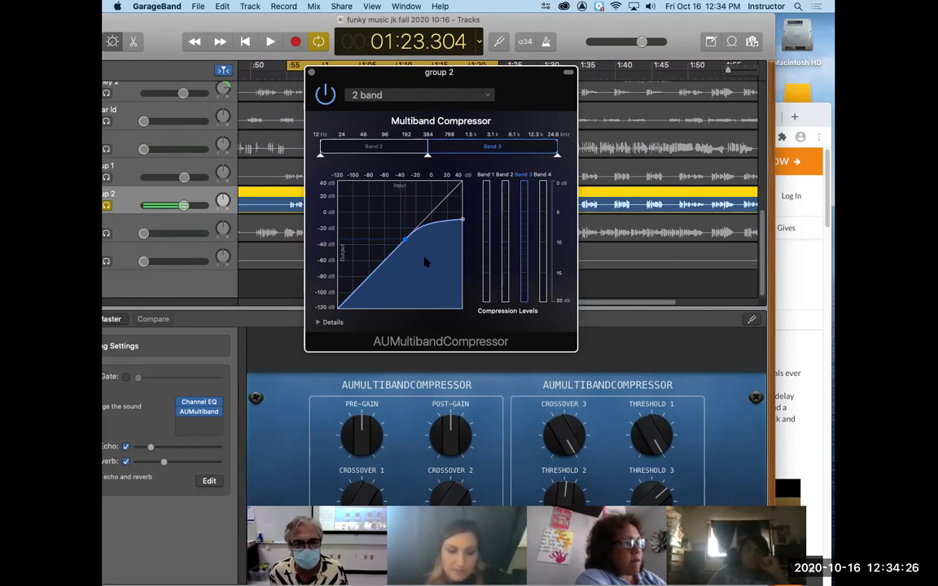
Fine-tune group 2's Band 2 compression threshold to about -47 dB, review Band 3's curve, and close the compressor
{"action": "left_click", "coordinate": [395, 149]}
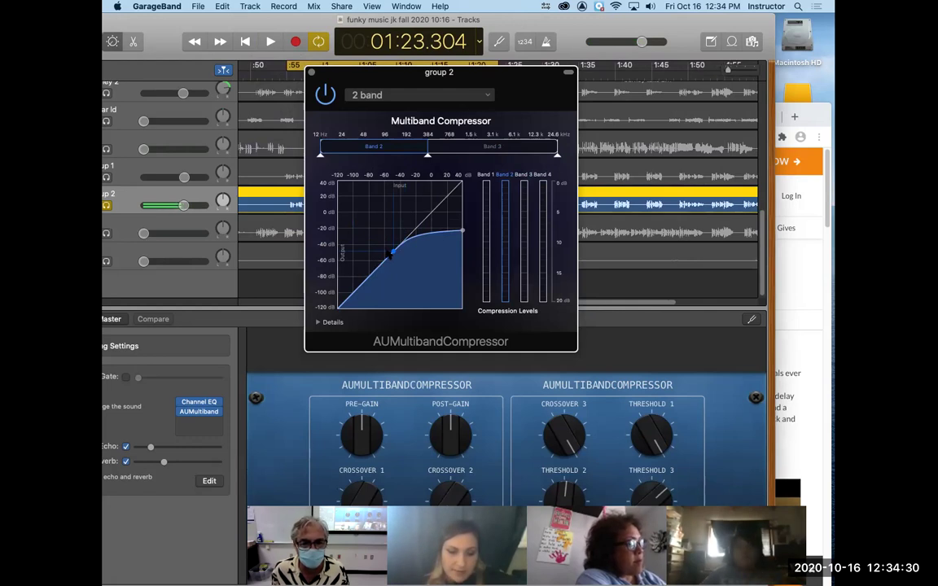
{"action": "mouse_move", "coordinate": [394, 253]}
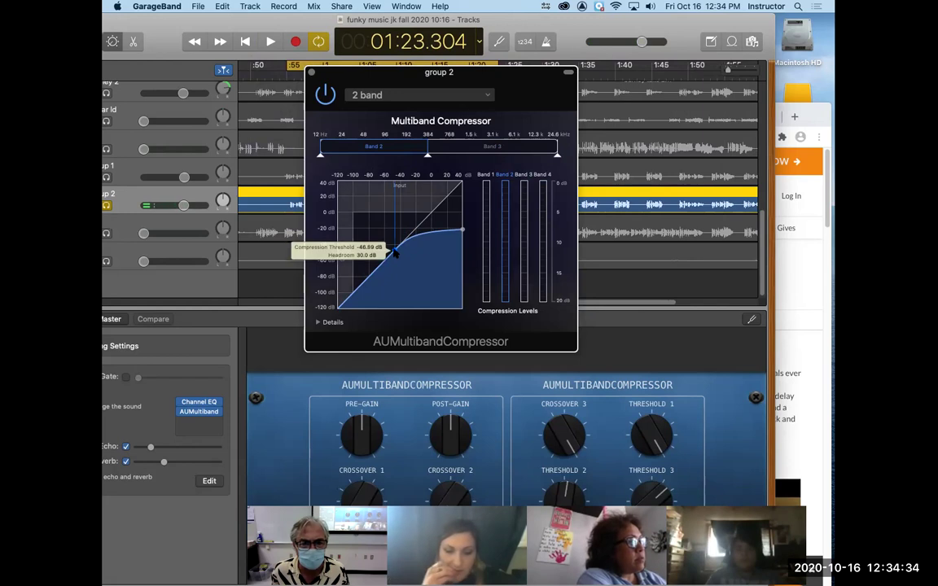
{"action": "left_click_drag", "start_coordinate": [395, 253], "coordinate": [394, 251]}
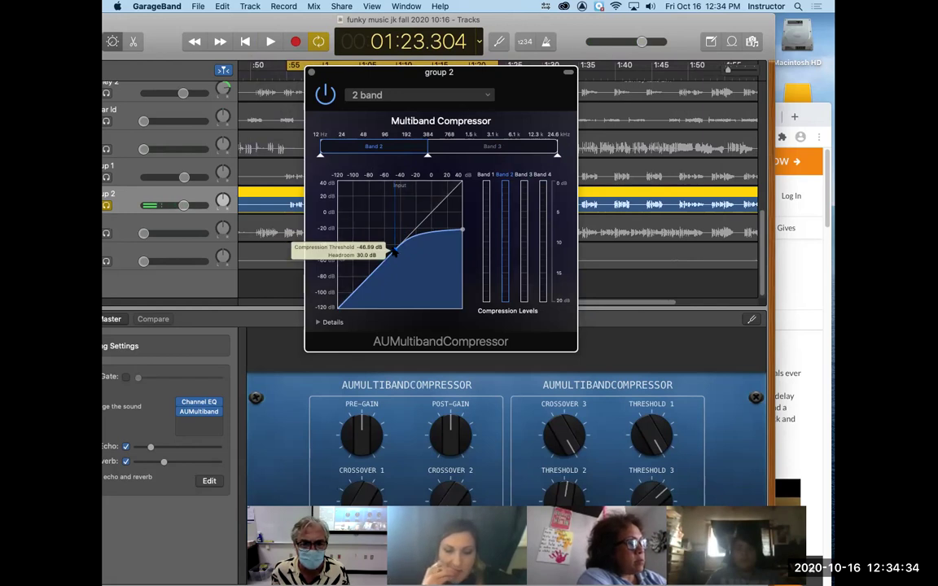
{"action": "left_click", "coordinate": [487, 148]}
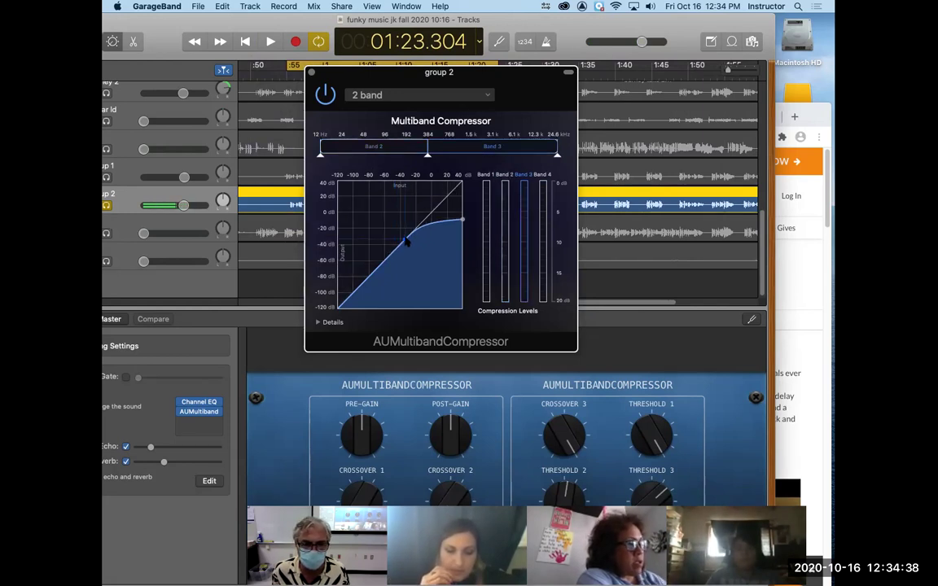
{"action": "mouse_move", "coordinate": [408, 244]}
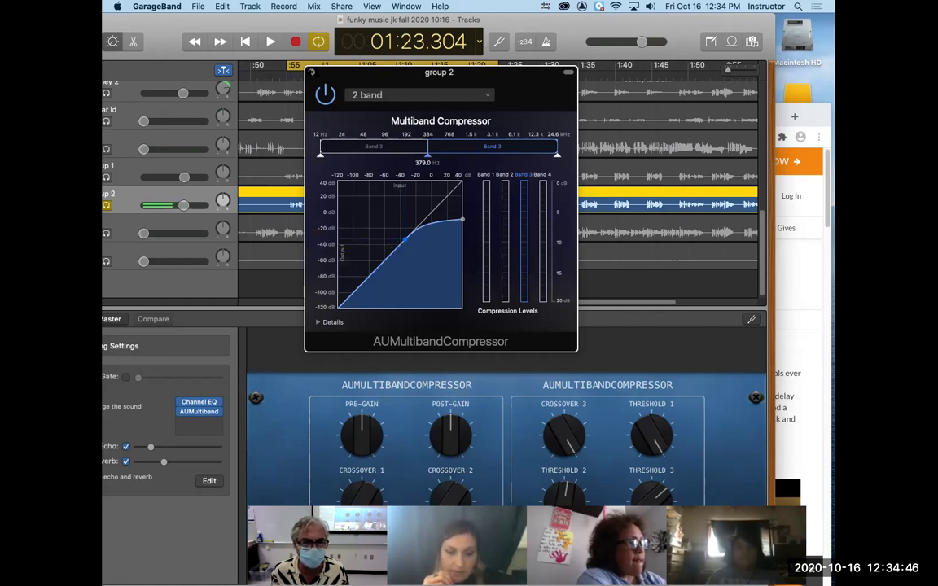
{"action": "left_click", "coordinate": [310, 73]}
On group 1, remove the Noise Gate and Compressor and add an AUMultibandCompressor after the Channel EQ
{"action": "left_click_drag", "start_coordinate": [189, 15], "coordinate": [279, 15]}
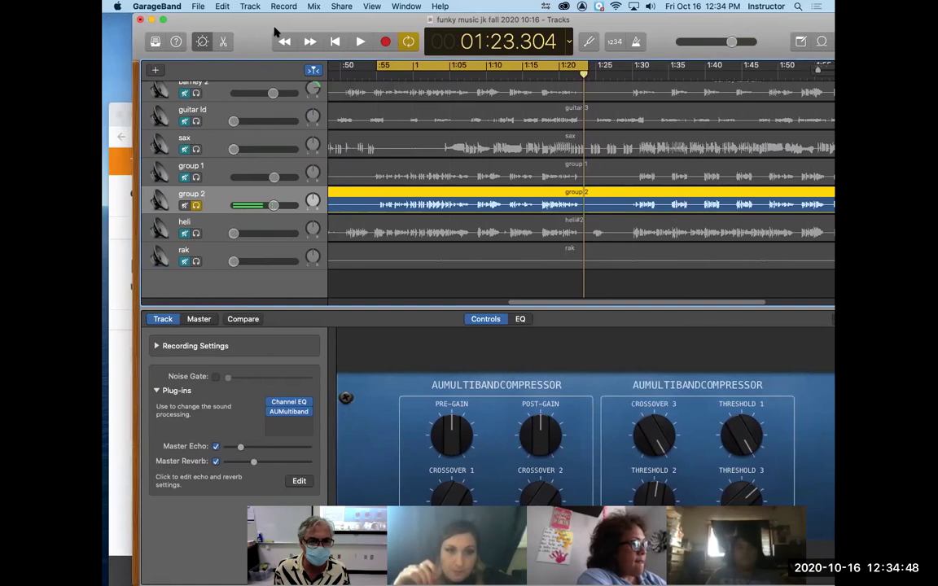
{"action": "left_click", "coordinate": [228, 168]}
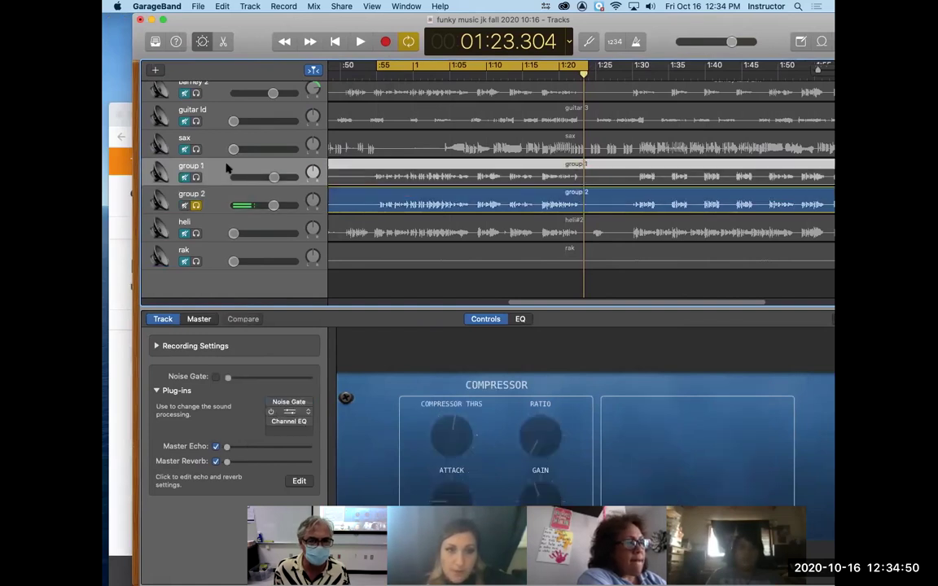
{"action": "left_click", "coordinate": [309, 404]}
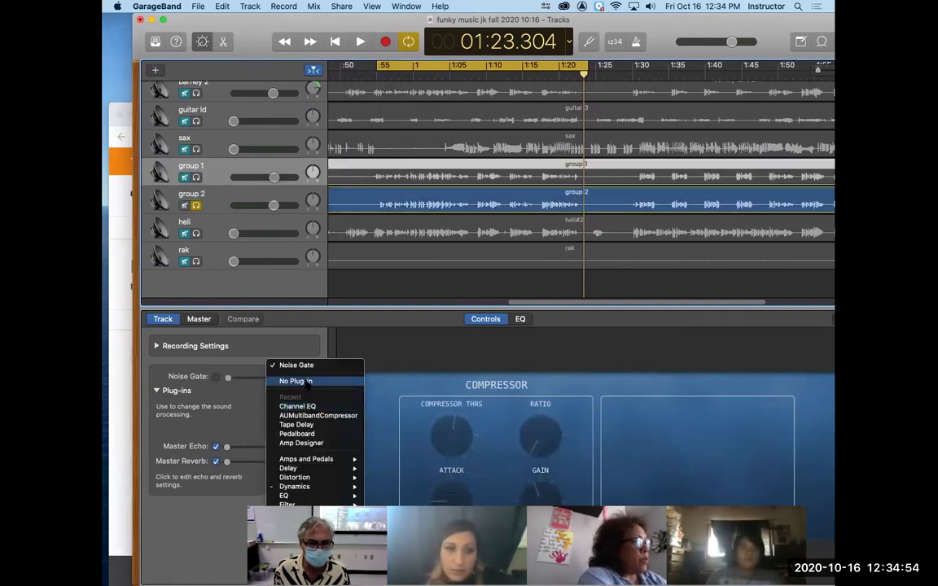
{"action": "left_click", "coordinate": [293, 381]}
{"action": "left_click", "coordinate": [306, 413]}
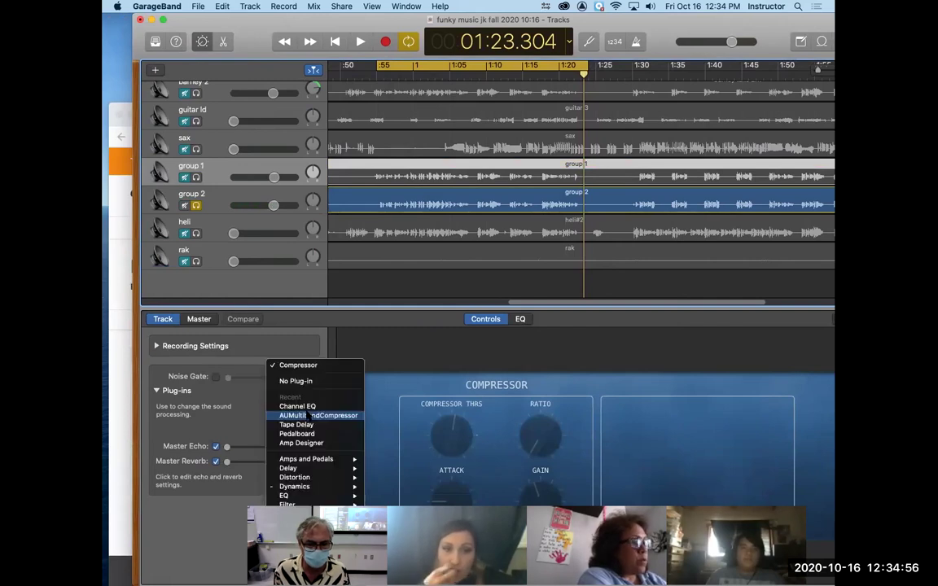
{"action": "left_click", "coordinate": [317, 380]}
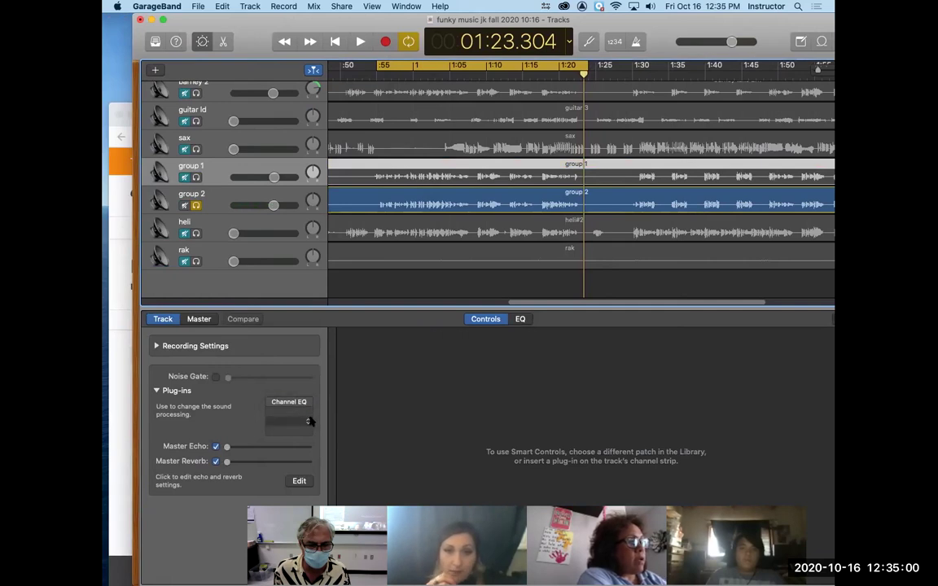
{"action": "left_click", "coordinate": [309, 421]}
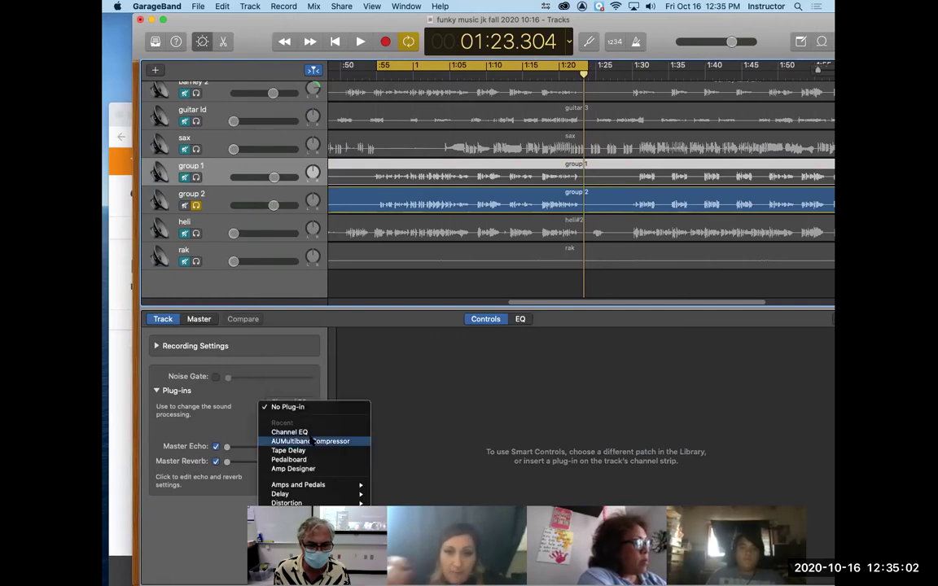
{"action": "left_click", "coordinate": [309, 440]}
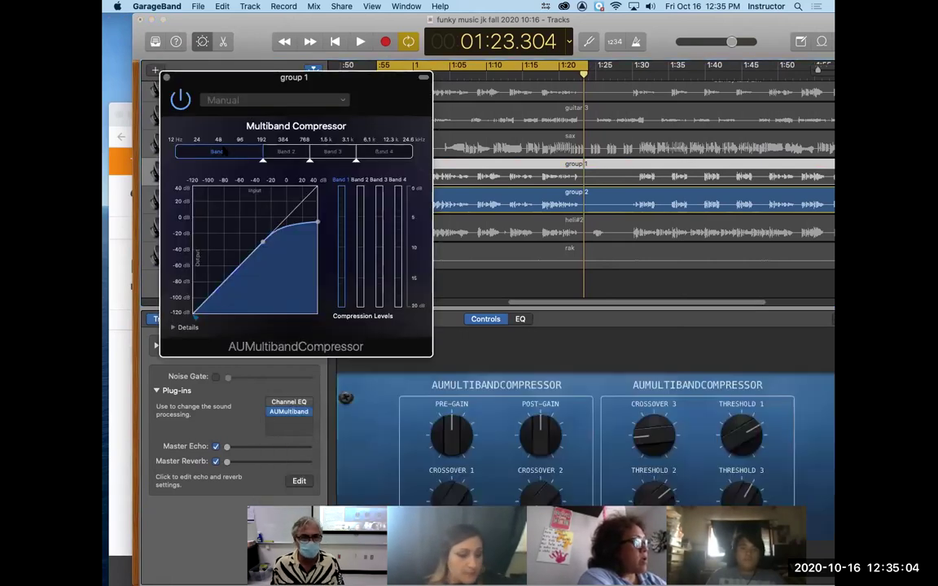
Load the "2 band" preset on group 1's compressor and lower the thresholds of Band 2, to about -46 dB, and Band 3
{"action": "left_click", "coordinate": [235, 98]}
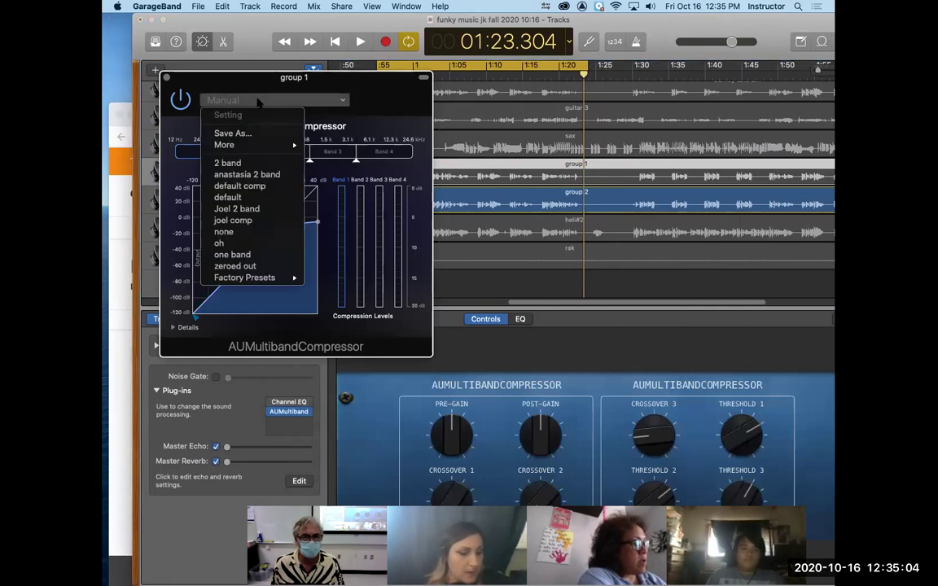
{"action": "left_click", "coordinate": [242, 163]}
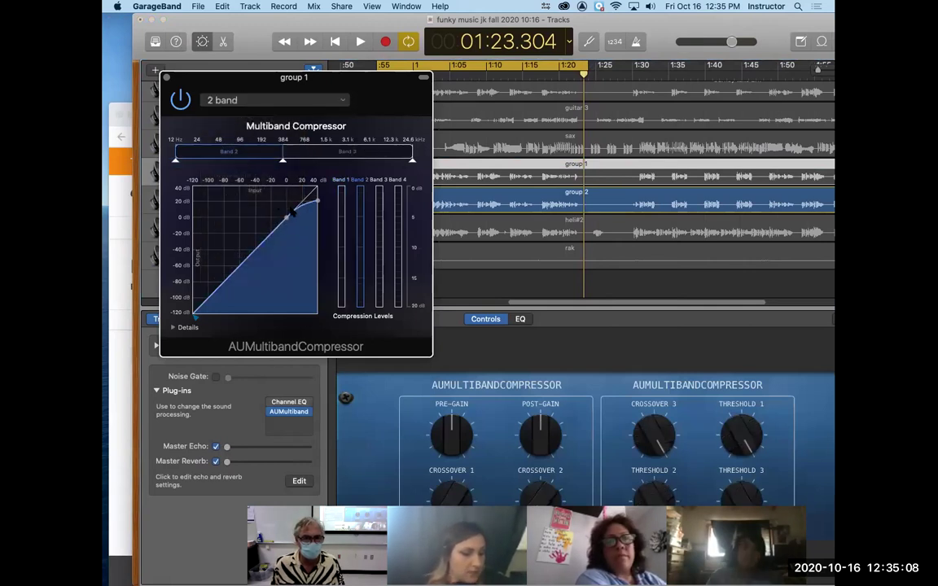
{"action": "mouse_move", "coordinate": [285, 217]}
{"action": "left_click_drag", "start_coordinate": [282, 220], "coordinate": [252, 251]}
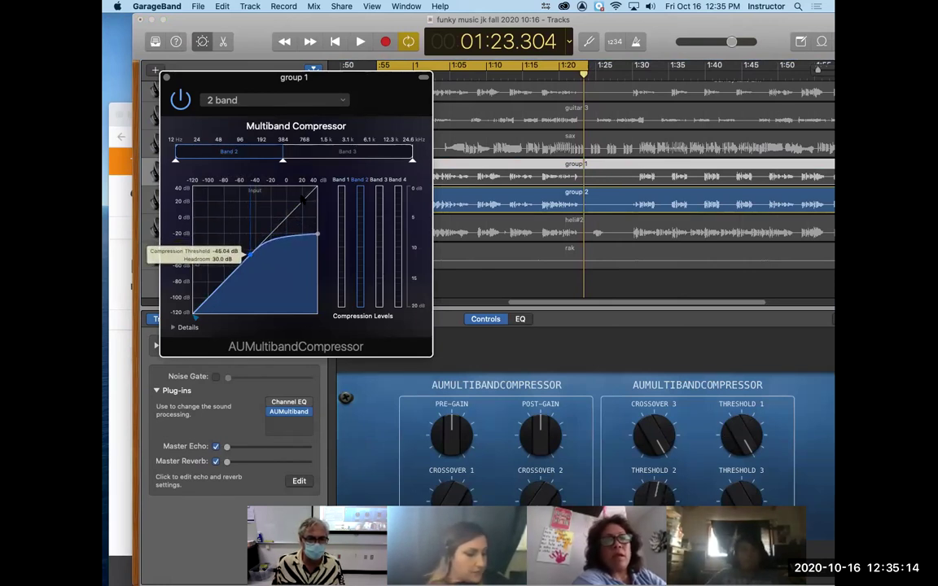
{"action": "left_click", "coordinate": [349, 151]}
{"action": "left_click_drag", "start_coordinate": [288, 221], "coordinate": [273, 238]}
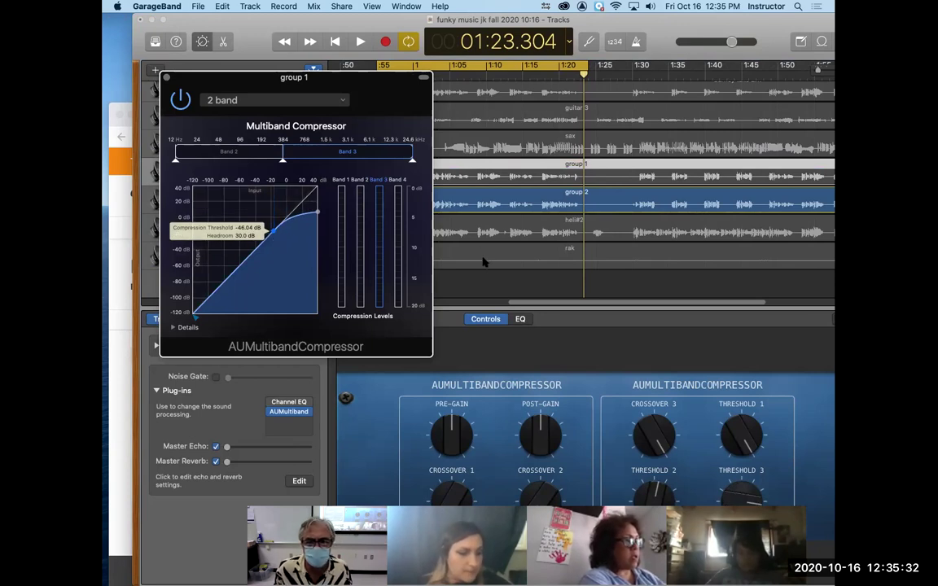
Play the cycle region, check Band 2's compression, and set group 1's Band 3 threshold to about -35 dB
{"action": "left_click_drag", "start_coordinate": [295, 76], "coordinate": [270, 106]}
{"action": "key", "text": "space"}
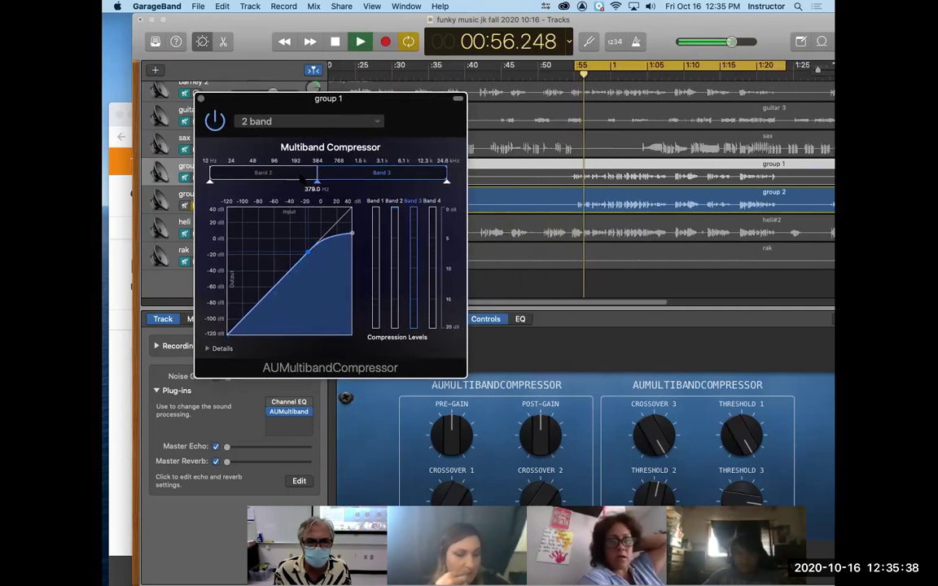
{"action": "left_click", "coordinate": [302, 174]}
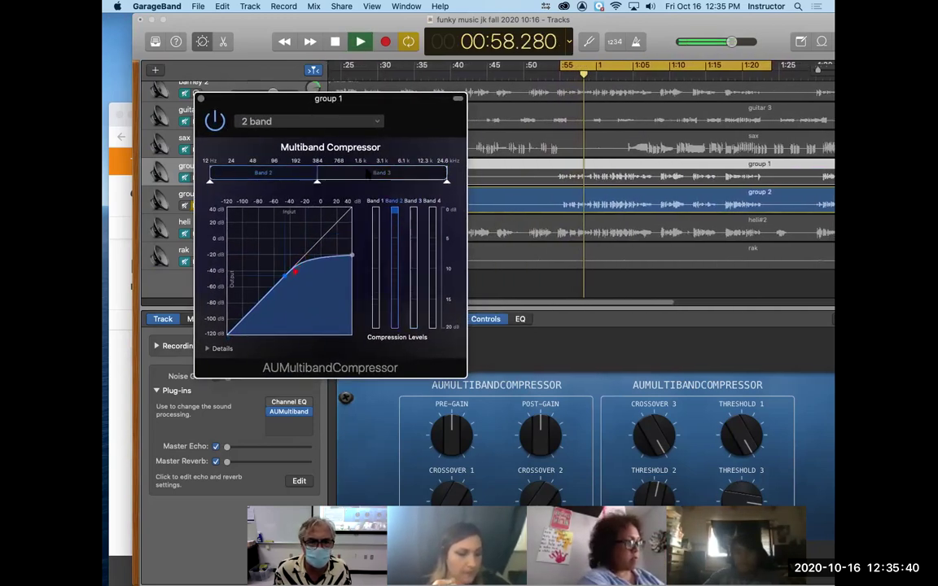
{"action": "left_click", "coordinate": [367, 177]}
{"action": "mouse_move", "coordinate": [307, 254]}
{"action": "left_mouse_down"}
{"action": "mouse_move", "coordinate": [287, 273]}
{"action": "mouse_move", "coordinate": [295, 268]}
{"action": "left_mouse_up"}
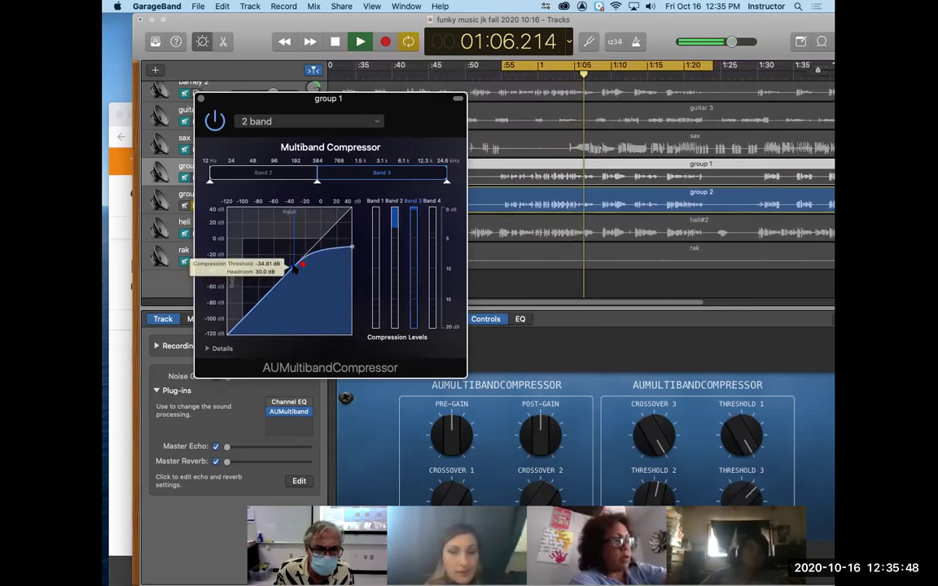
{"action": "left_click", "coordinate": [359, 39]}
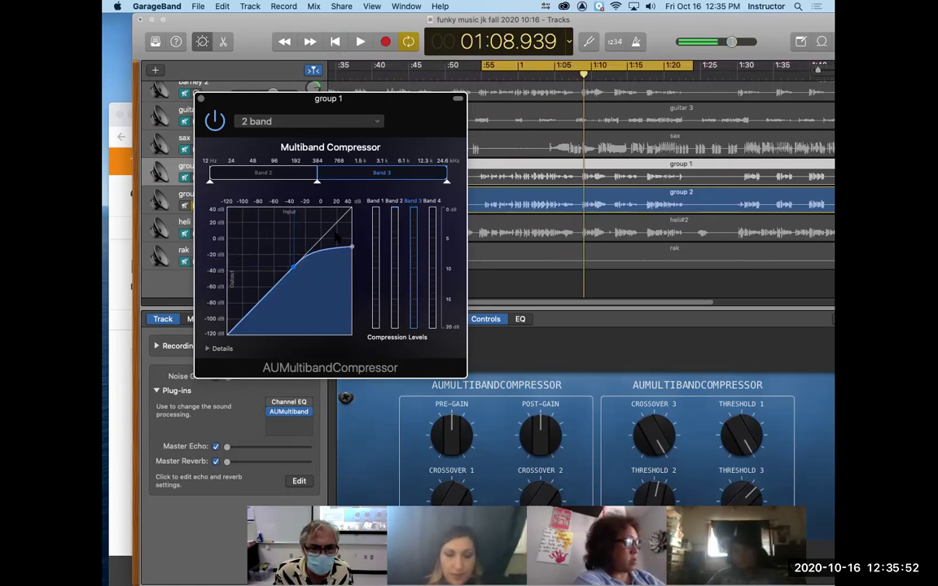
Resume playback, raise group 1's Master Reverb slightly, and move its compressor clear of the track headers
{"action": "key", "text": "space"}
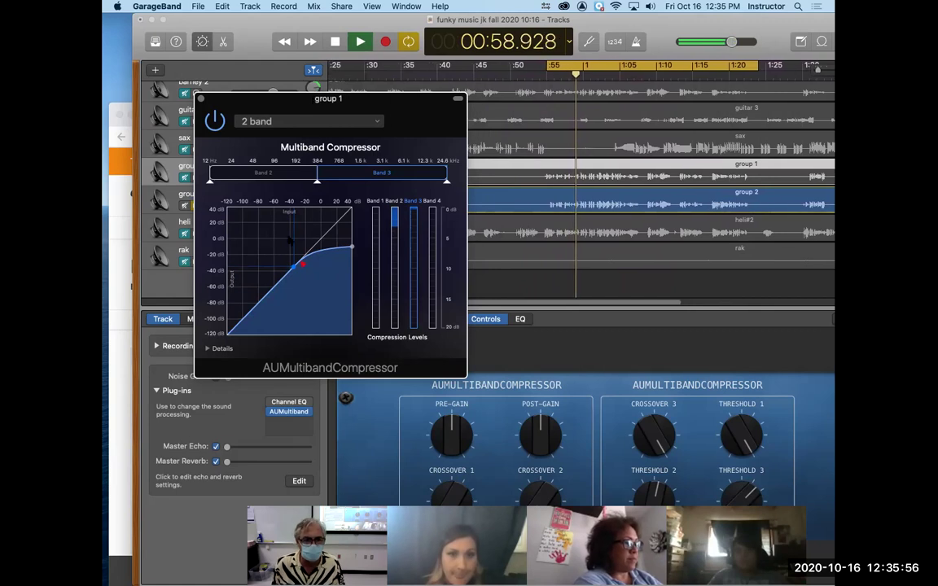
{"action": "left_click_drag", "start_coordinate": [227, 462], "coordinate": [239, 462]}
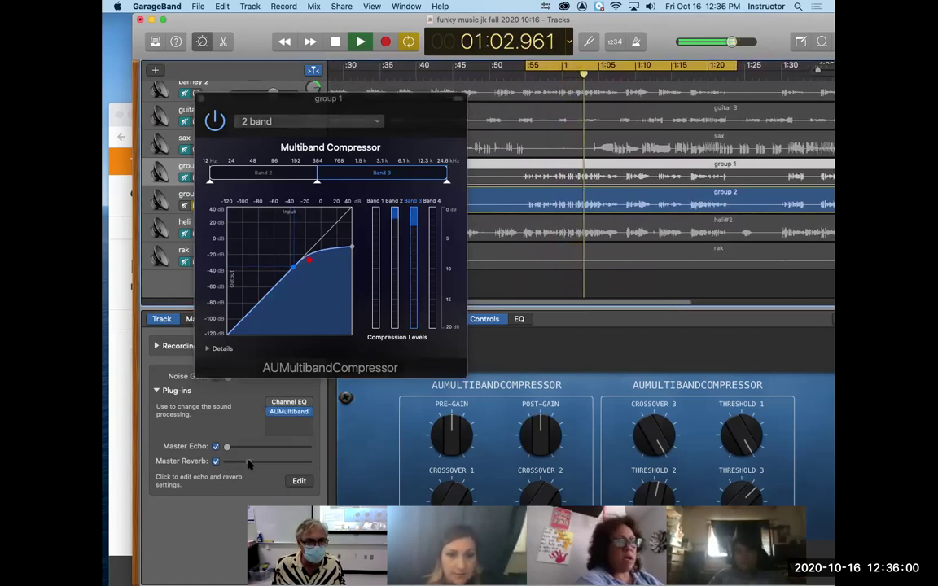
{"action": "left_click_drag", "start_coordinate": [281, 102], "coordinate": [564, 75]}
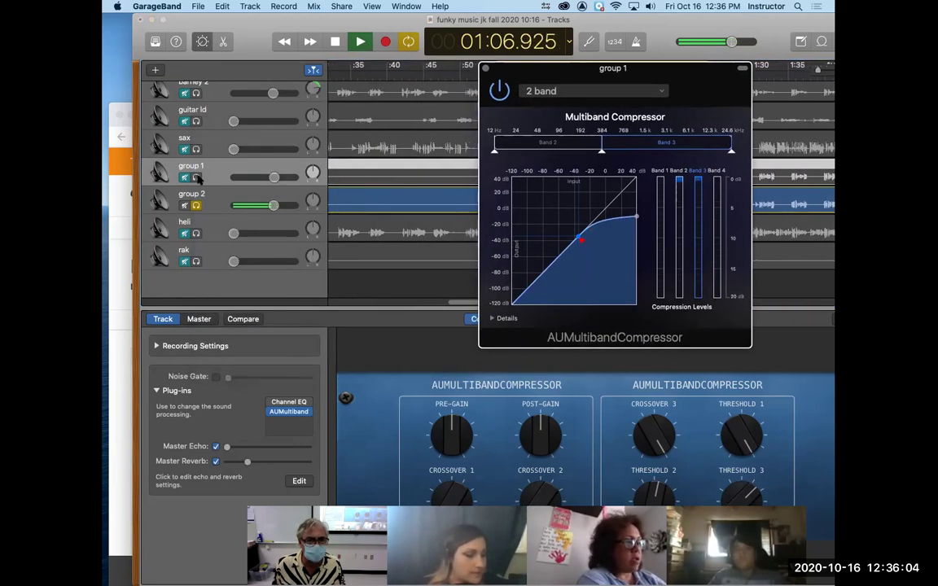
Solo group 1 together with group 2 for listening, stop playback, and close group 1's compressor window
{"action": "left_click", "coordinate": [224, 180]}
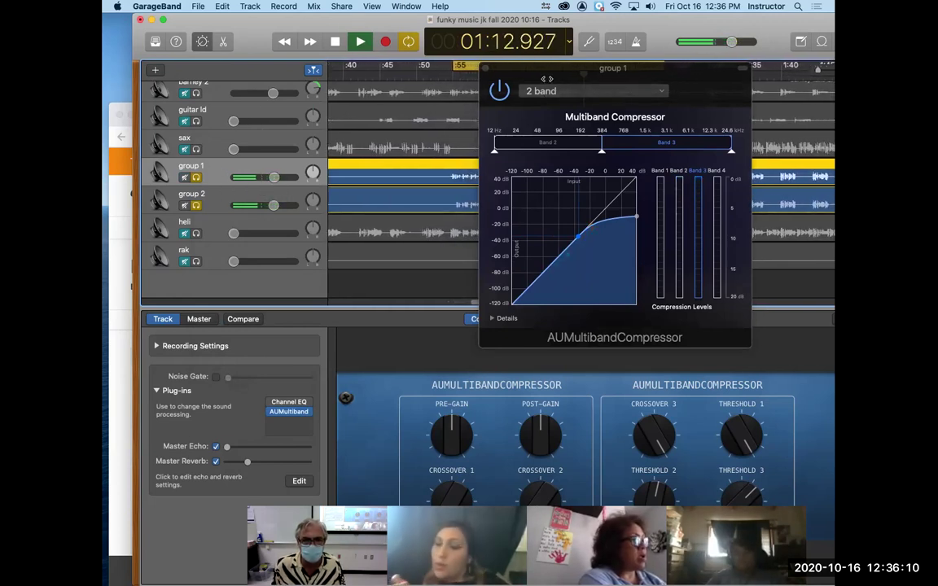
{"action": "left_click", "coordinate": [336, 42]}
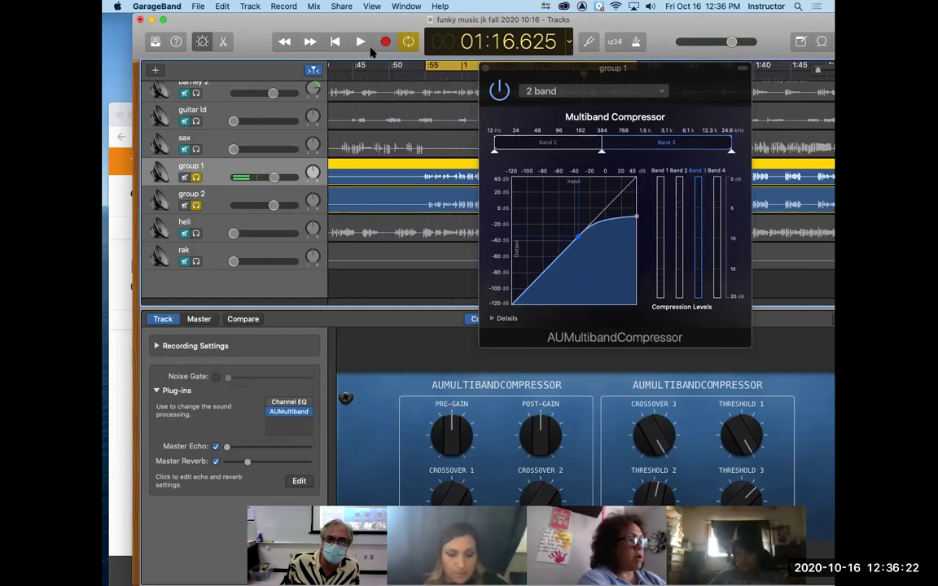
{"action": "left_click_drag", "start_coordinate": [542, 73], "coordinate": [412, 327]}
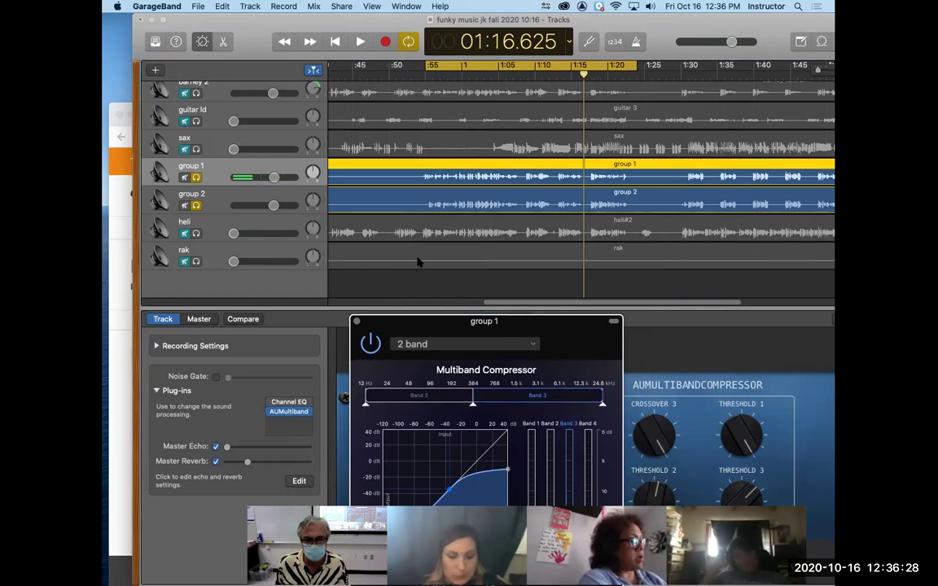
{"action": "left_click", "coordinate": [356, 322]}
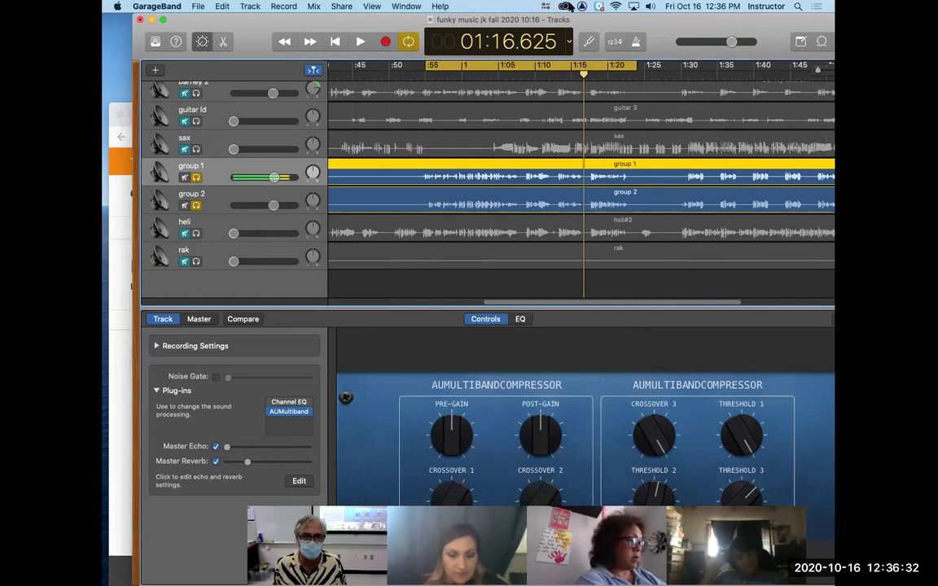
Unmute the tracks from hat down to Bass 1 and hide the Smart Controls to show more tracks
{"action": "left_click_drag", "start_coordinate": [686, 27], "coordinate": [650, 86]}
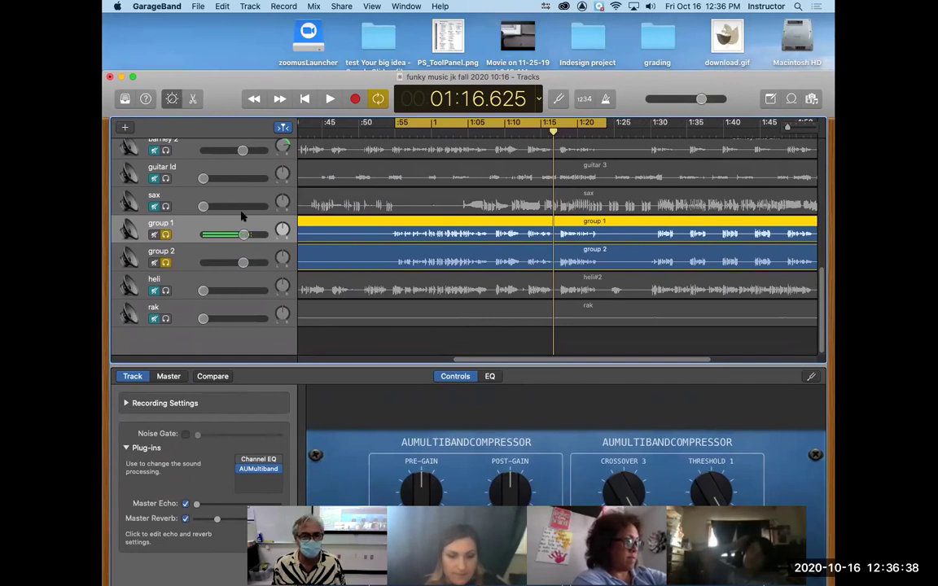
{"action": "scroll", "coordinate": [180, 213], "scroll_direction": "up", "scroll_amount": 10}
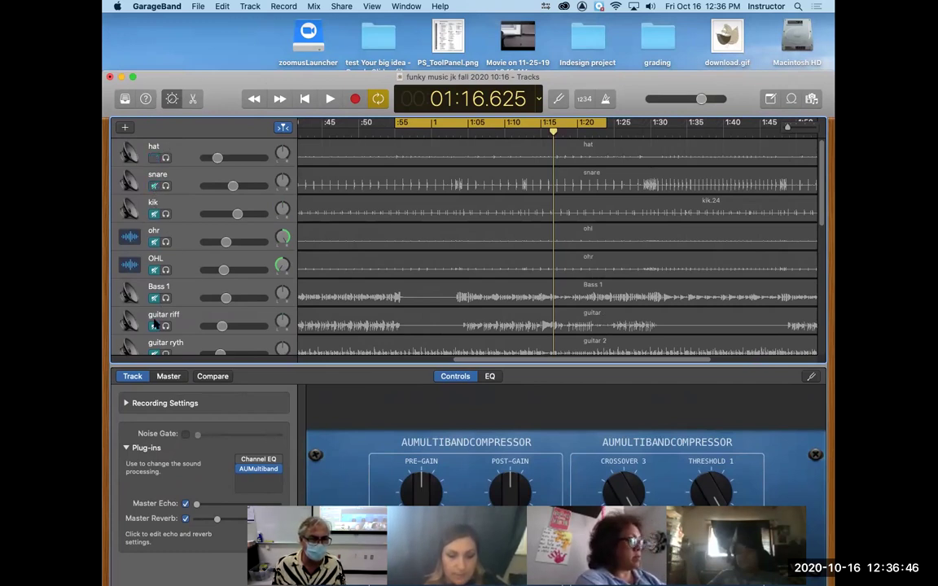
{"action": "left_click", "coordinate": [148, 238]}
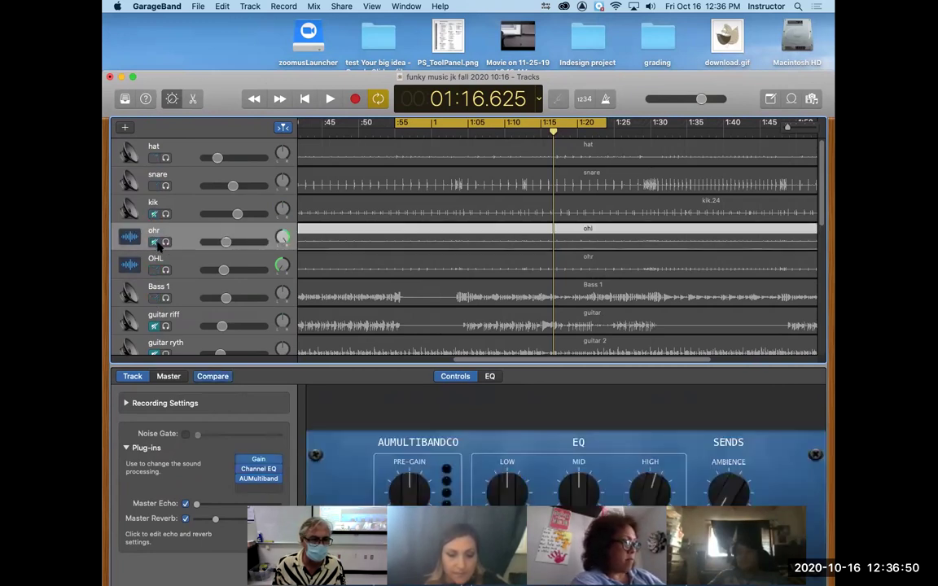
{"action": "left_click_drag", "start_coordinate": [214, 75], "coordinate": [317, 18]}
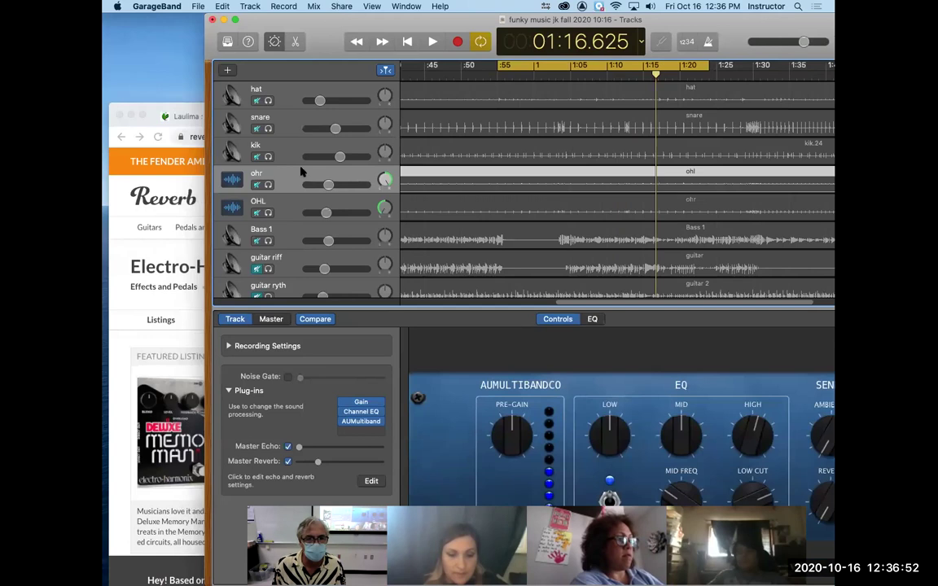
{"action": "scroll", "coordinate": [303, 134], "scroll_direction": "down", "scroll_amount": 1}
{"action": "scroll", "coordinate": [303, 134], "scroll_direction": "up", "scroll_amount": 1}
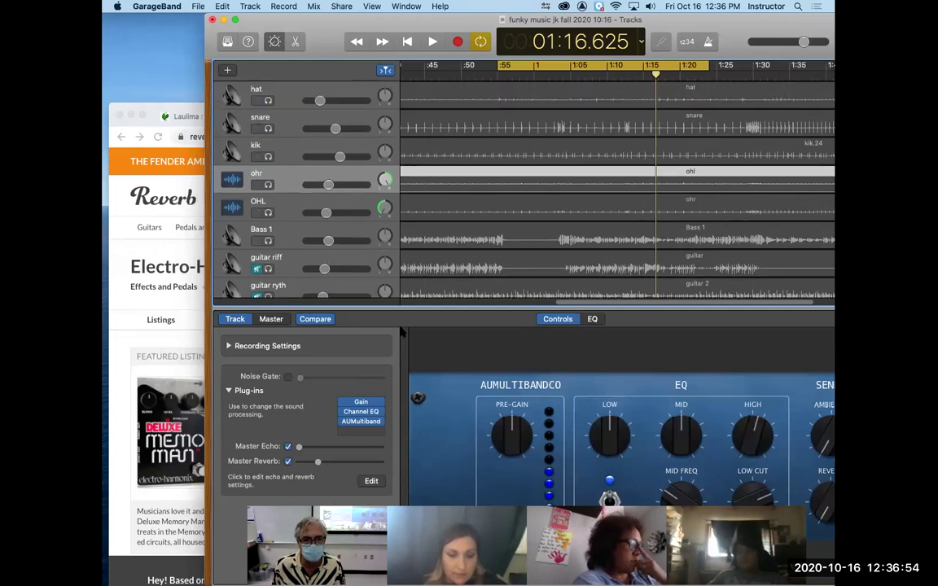
{"action": "left_click", "coordinate": [274, 41]}
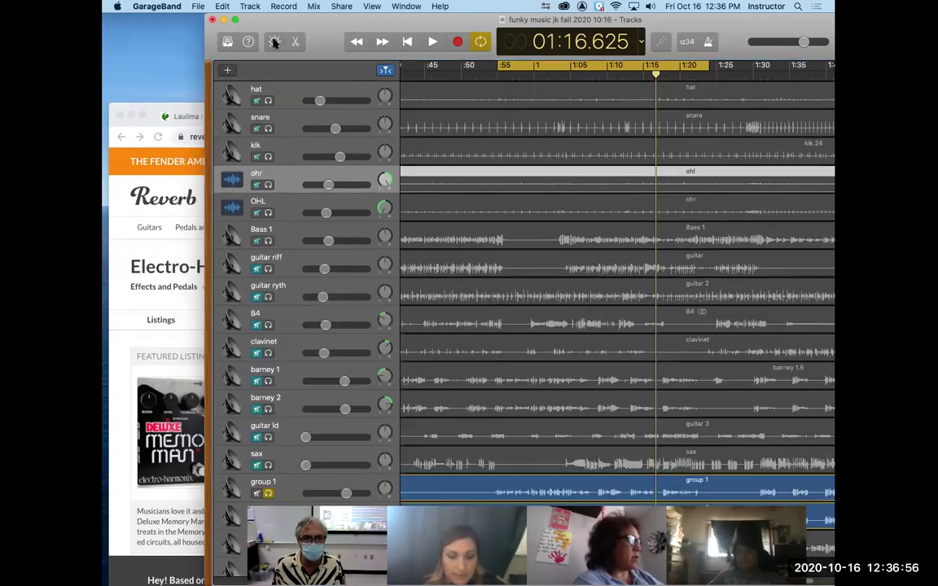
Turn off solo on group 1 and group 2 and unmute the tracks from guitar riff down to group 2
{"action": "left_click", "coordinate": [331, 486]}
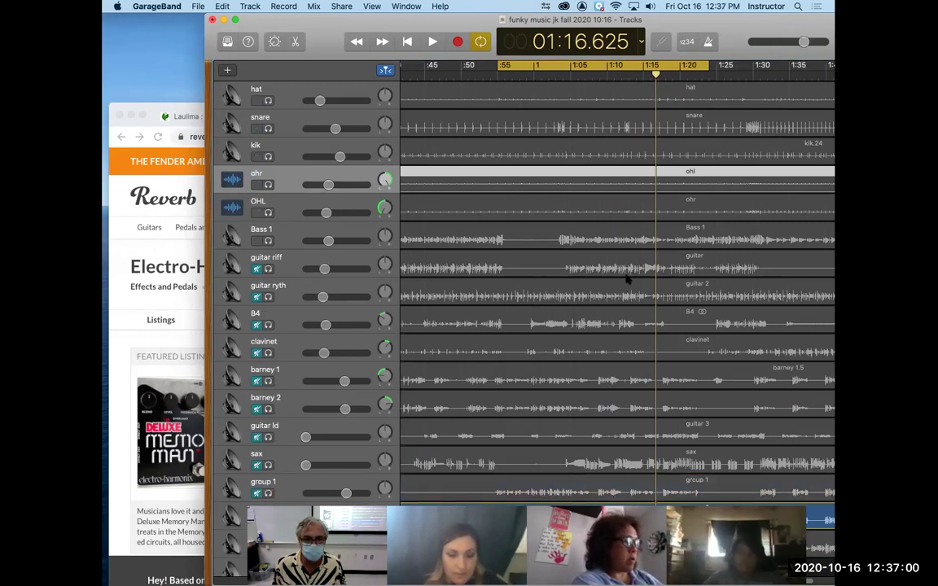
{"action": "left_click", "coordinate": [273, 521]}
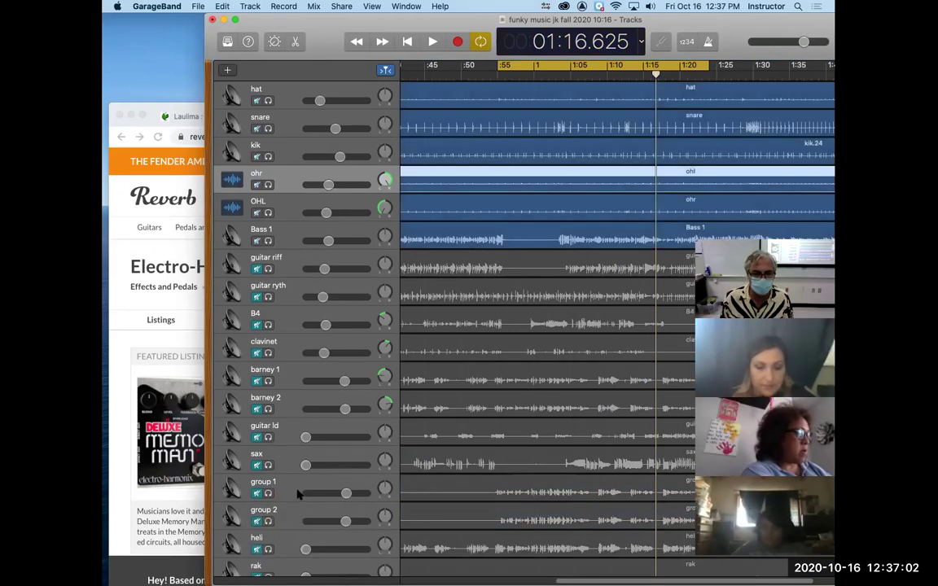
{"action": "scroll", "coordinate": [298, 494], "scroll_direction": "down", "scroll_amount": 2}
{"action": "left_click", "coordinate": [256, 429], "text": "shift"}
{"action": "left_click_drag", "start_coordinate": [257, 429], "coordinate": [256, 184]}
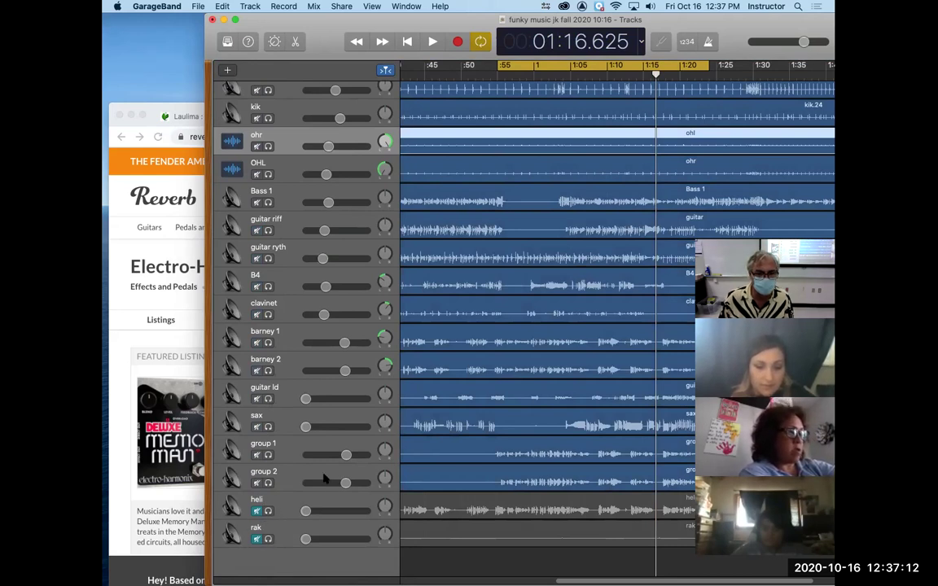
Play the full mix from the start of the cycle region at 0:55 with cycling turned off
{"action": "scroll", "coordinate": [278, 474], "scroll_direction": "up", "scroll_amount": 2}
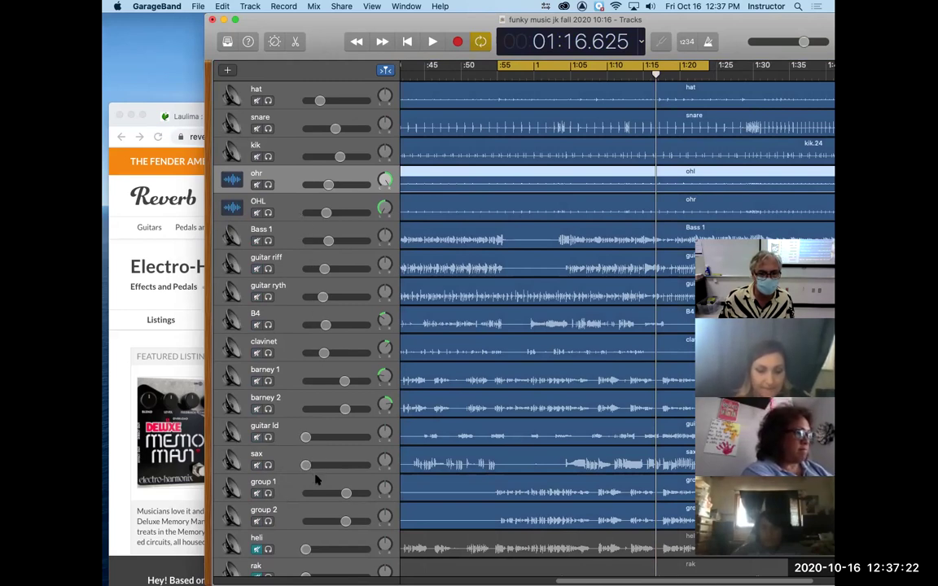
{"action": "left_click", "coordinate": [403, 42]}
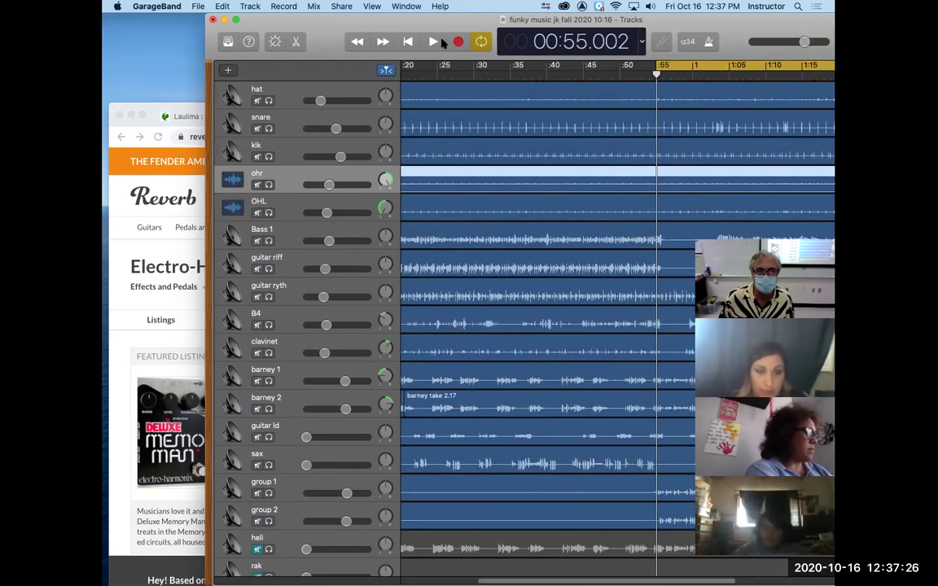
{"action": "left_click", "coordinate": [434, 43]}
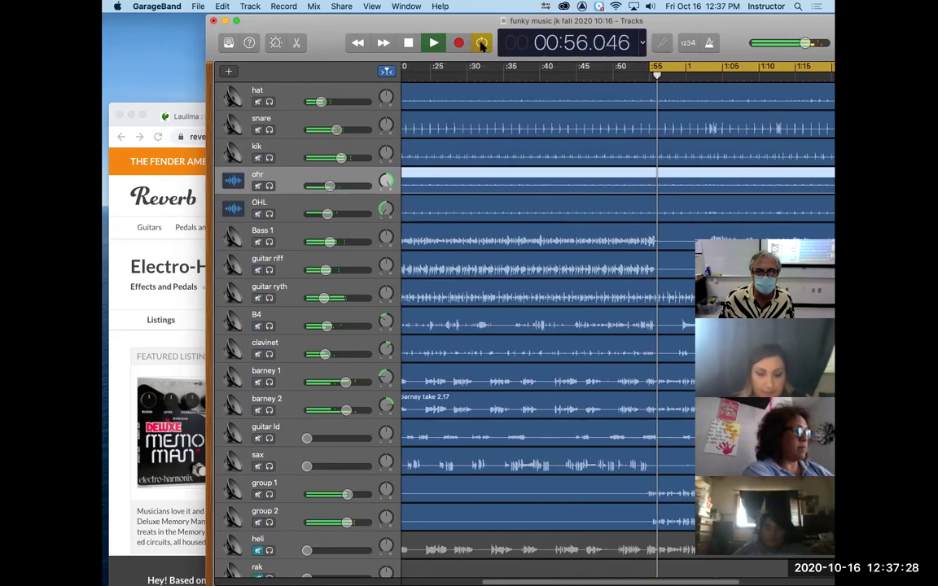
{"action": "double_click", "coordinate": [685, 25]}
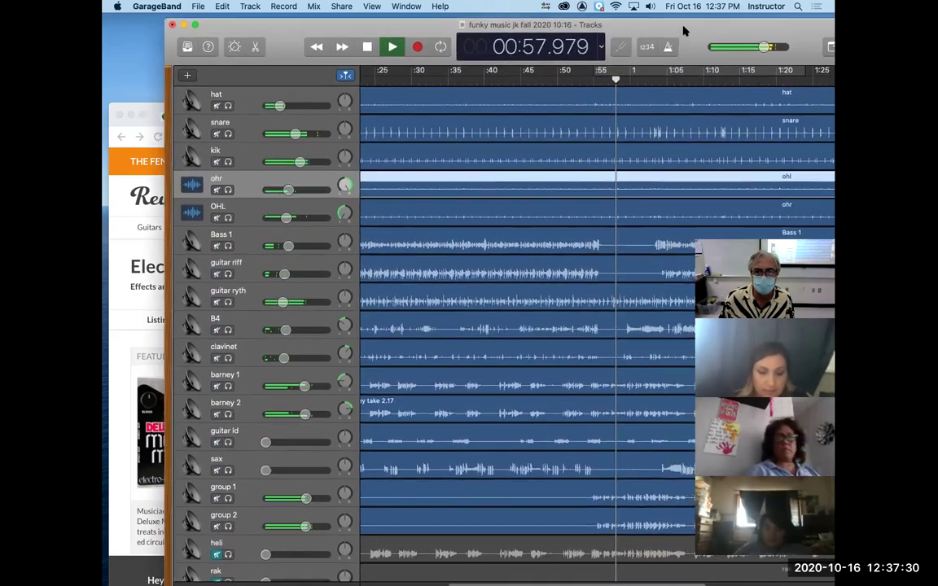
{"action": "left_click_drag", "start_coordinate": [669, 31], "coordinate": [645, 28]}
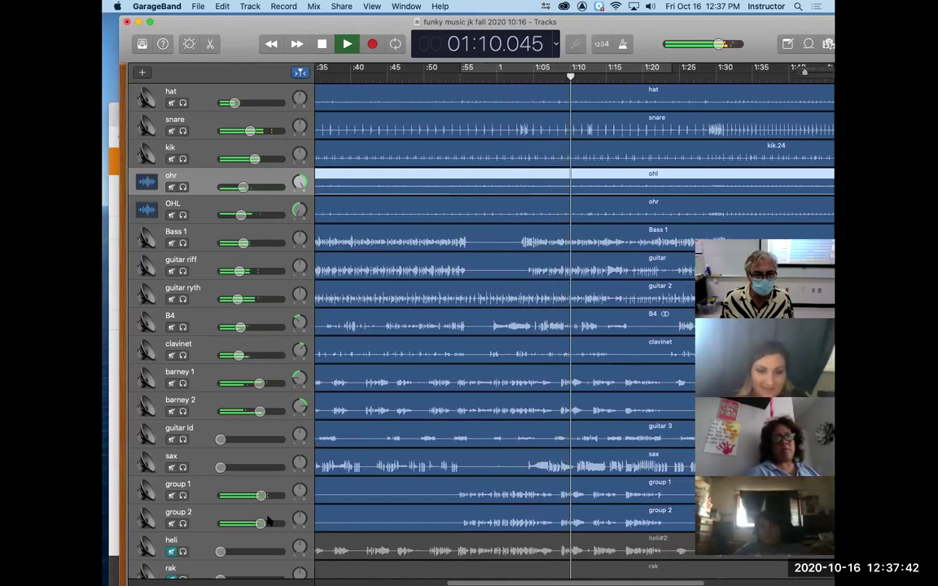
Lower group 2's volume to -5.4 dB and group 1's to a similar level during playback, and stop
{"action": "left_click_drag", "start_coordinate": [261, 495], "coordinate": [254, 524]}
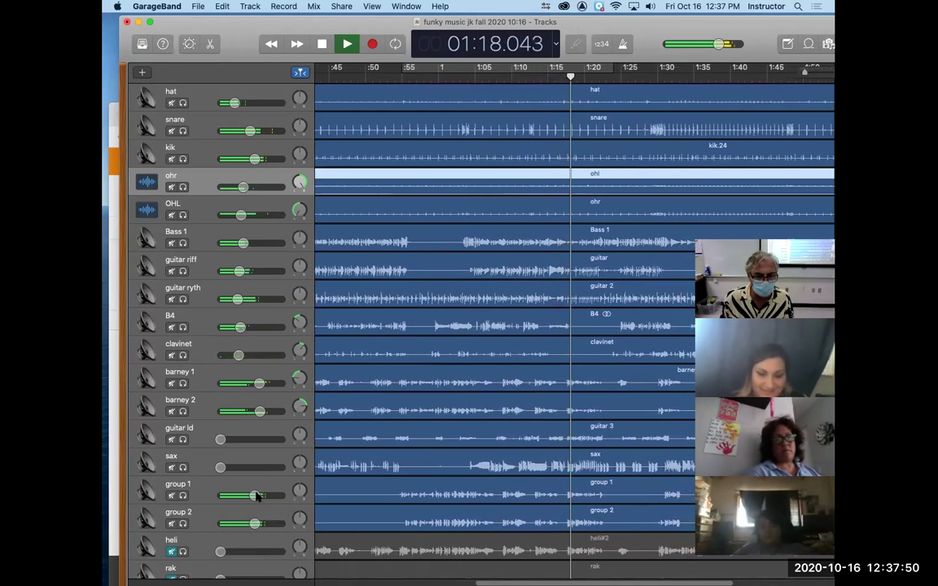
{"action": "left_click", "coordinate": [255, 523]}
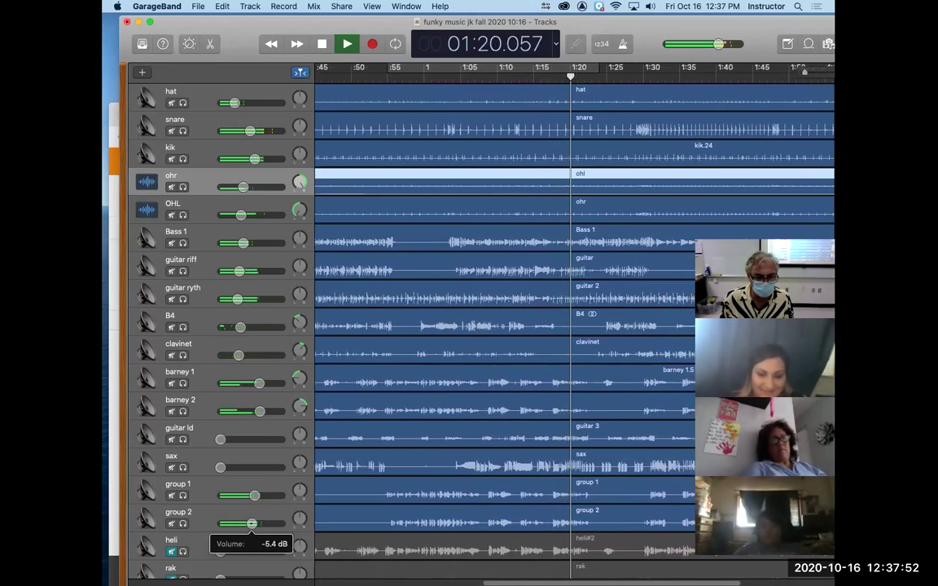
{"action": "left_click", "coordinate": [254, 495]}
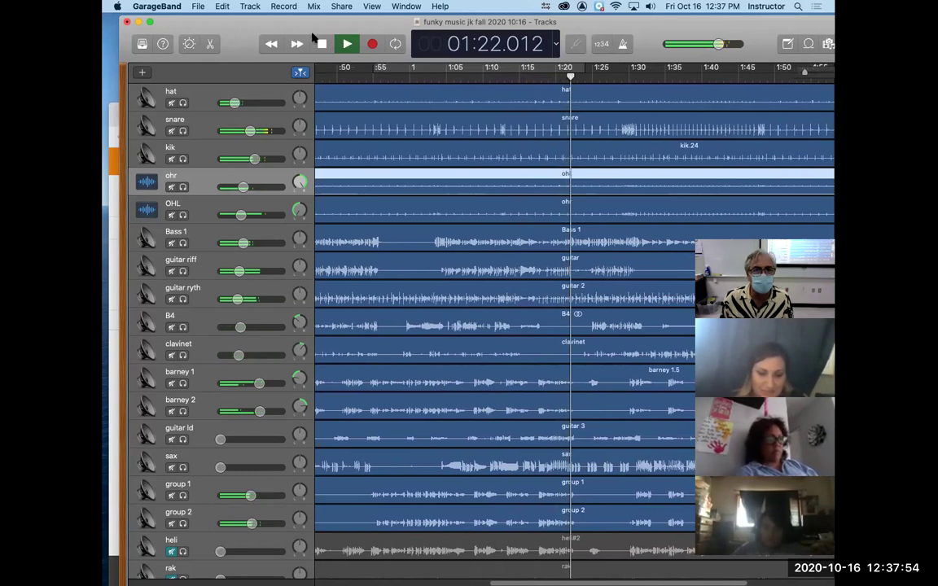
{"action": "left_click", "coordinate": [336, 46]}
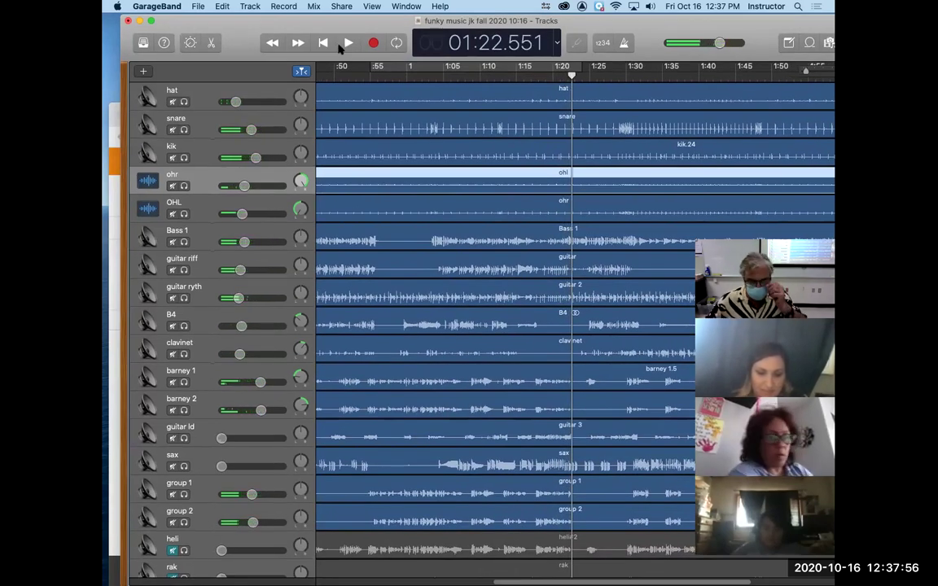